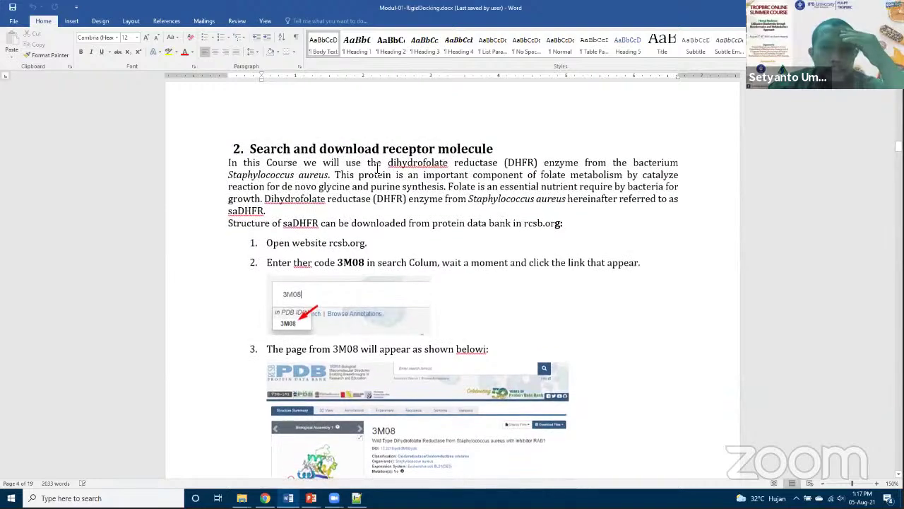
Review the module's table of contents and the section on preparing the working directory, highlighting "working directory docking" in its heading.
{"action": "scroll", "coordinate": [379, 169], "scroll_direction": "up", "scroll_amount": 20}
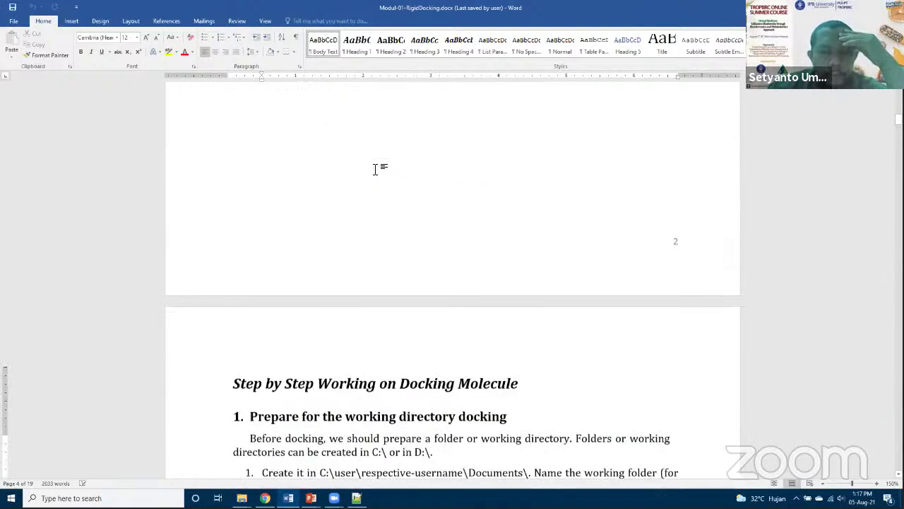
{"action": "scroll", "coordinate": [379, 170], "scroll_direction": "up", "scroll_amount": 5}
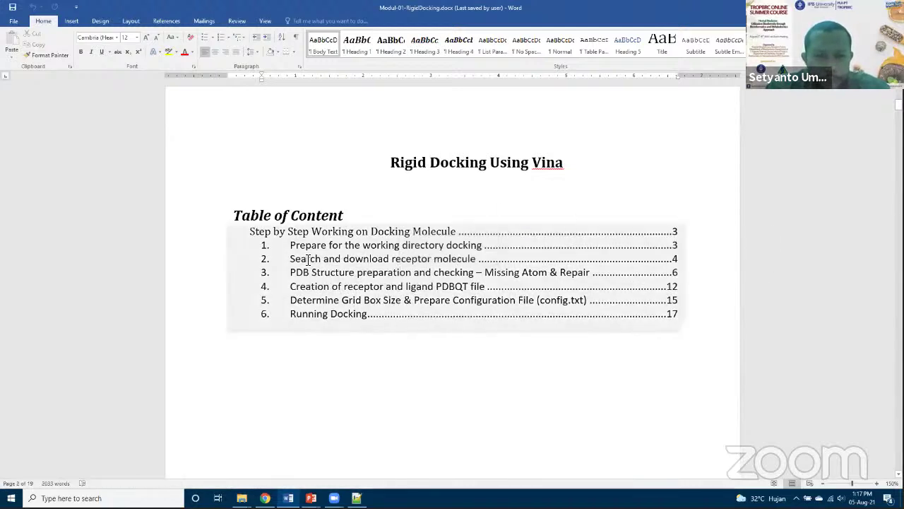
{"action": "scroll", "coordinate": [292, 254], "scroll_direction": "down", "scroll_amount": 3}
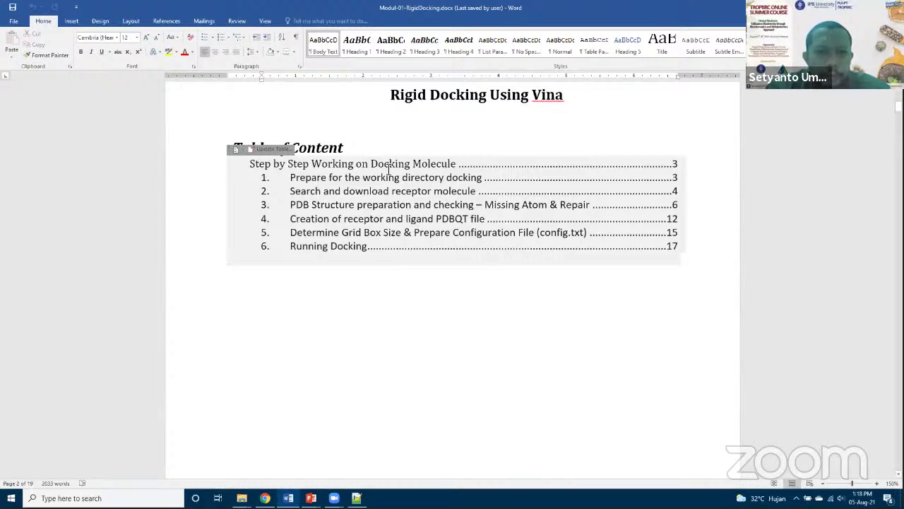
{"action": "scroll", "coordinate": [384, 227], "scroll_direction": "down", "scroll_amount": 2}
{"action": "scroll", "coordinate": [383, 227], "scroll_direction": "down", "scroll_amount": 15}
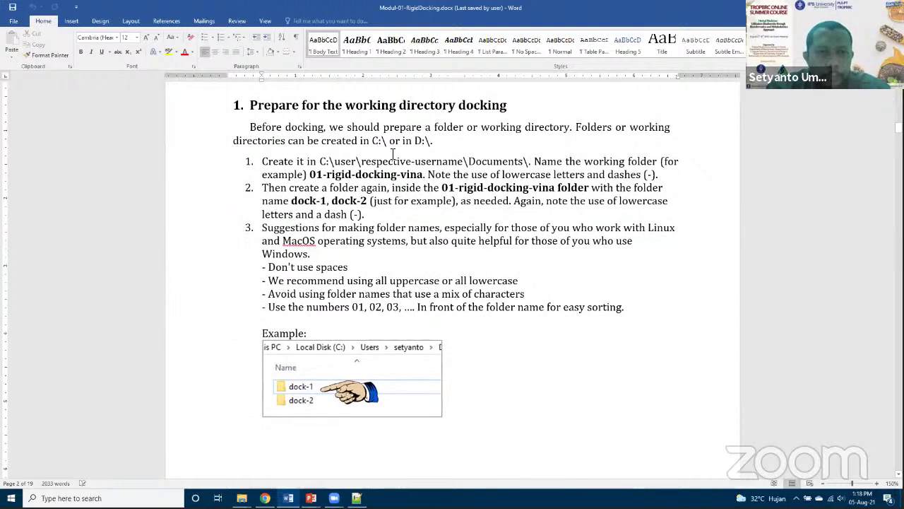
{"action": "scroll", "coordinate": [392, 153], "scroll_direction": "up", "scroll_amount": 2}
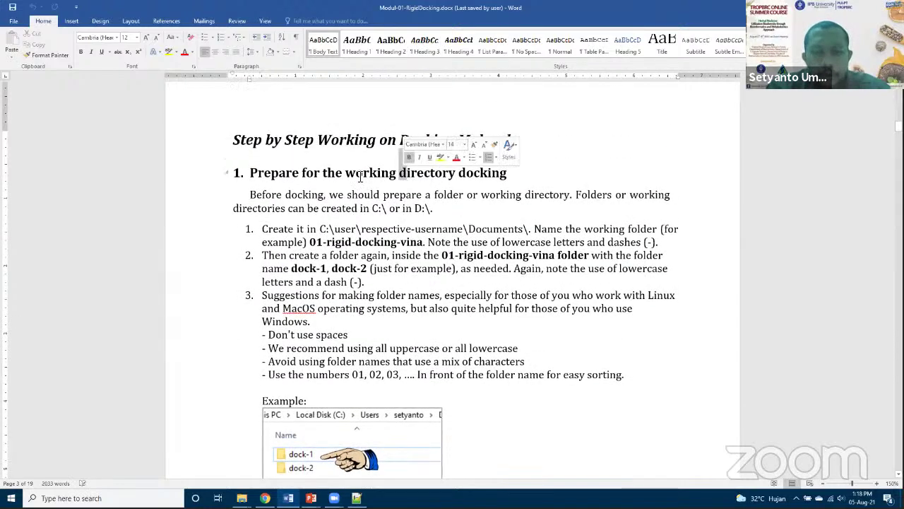
{"action": "left_click_drag", "start_coordinate": [346, 175], "coordinate": [494, 180]}
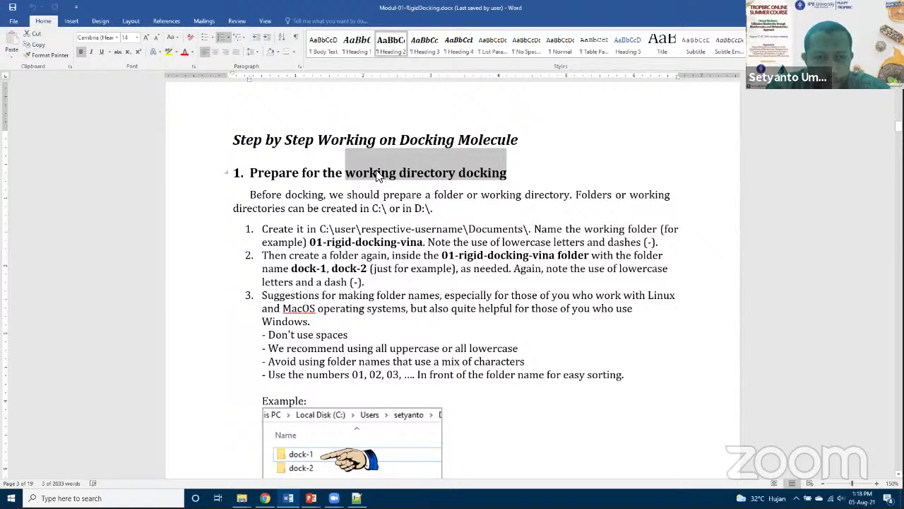
Switch to File Explorer and create a folder named 01-dock-summercourse-2001 on the Data1 (D:) drive.
{"action": "mouse_move", "coordinate": [265, 498]}
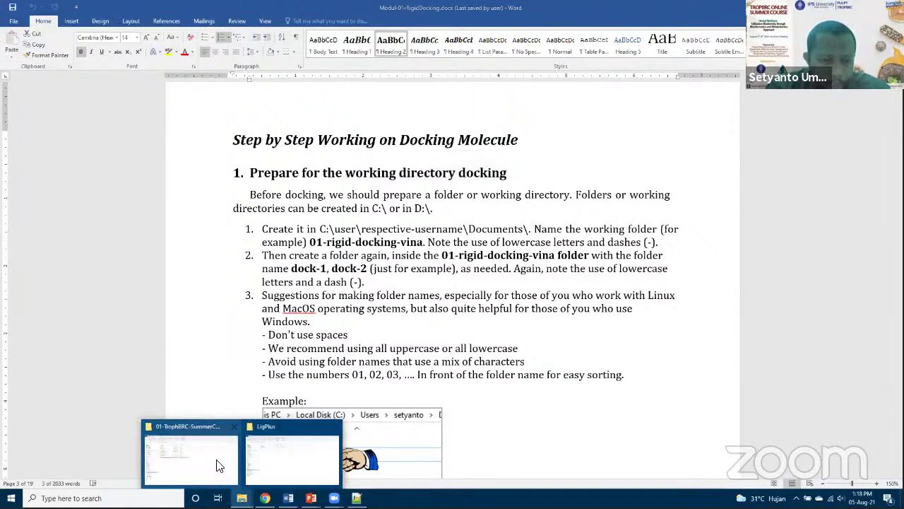
{"action": "left_click", "coordinate": [219, 465]}
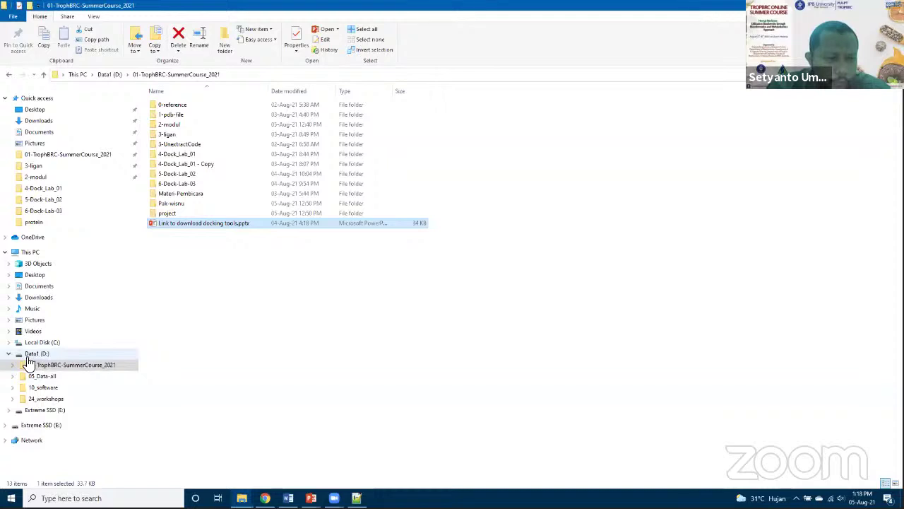
{"action": "left_click", "coordinate": [38, 354]}
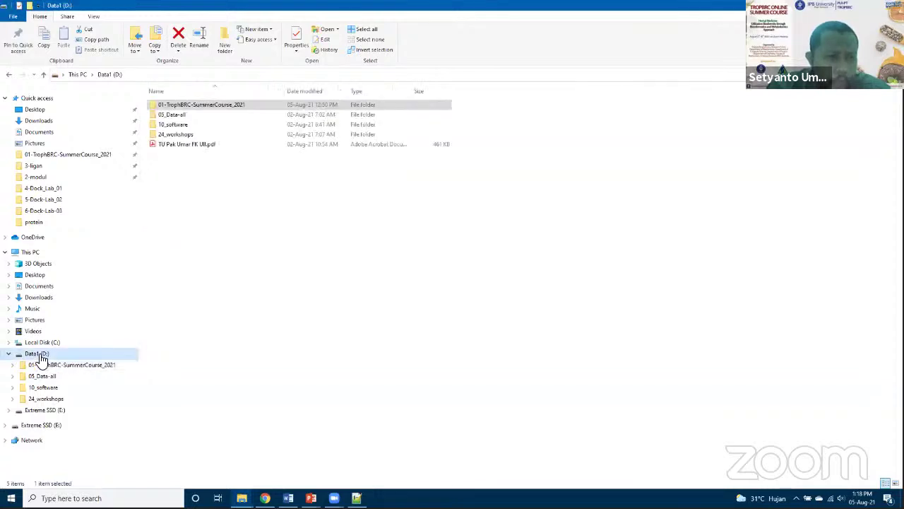
{"action": "right_click", "coordinate": [190, 210]}
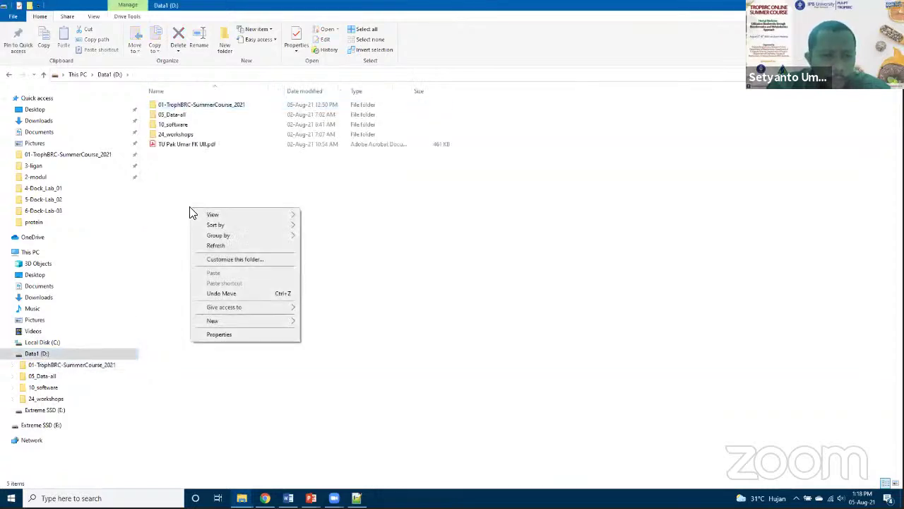
{"action": "mouse_move", "coordinate": [263, 324]}
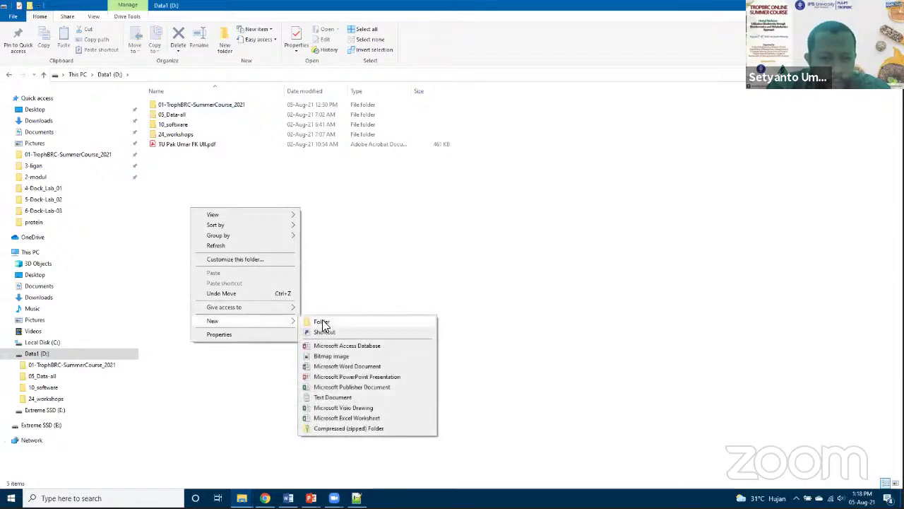
{"action": "left_click", "coordinate": [326, 322]}
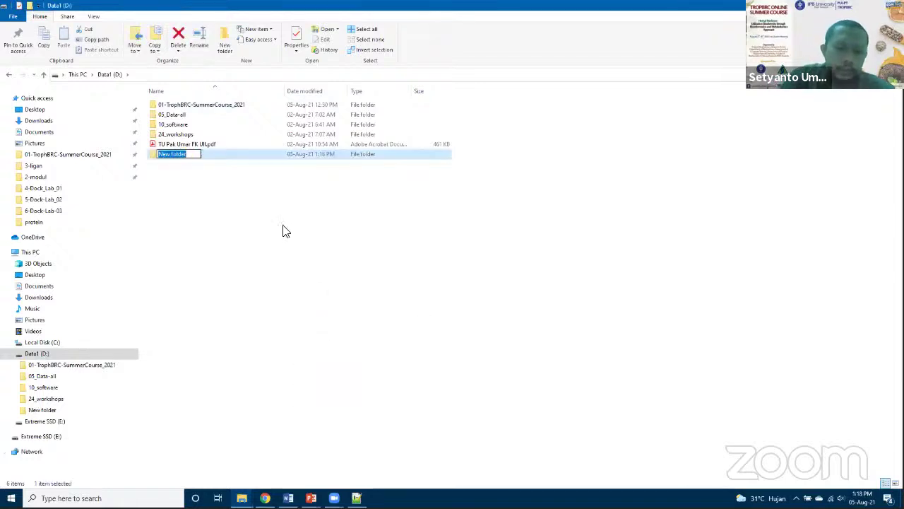
{"action": "type", "text": "0"}
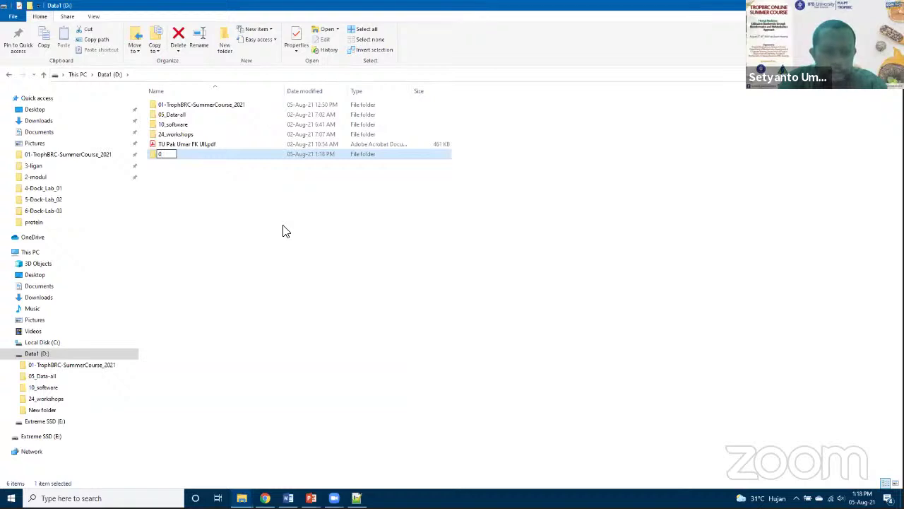
{"action": "type", "text": "1-do"}
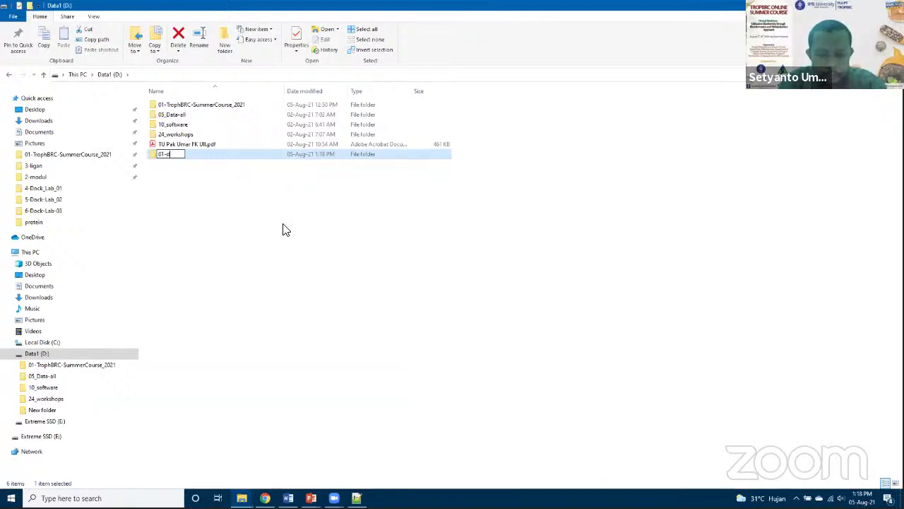
{"action": "key", "text": "BackSpace"}
{"action": "key", "text": "BackSpace"}
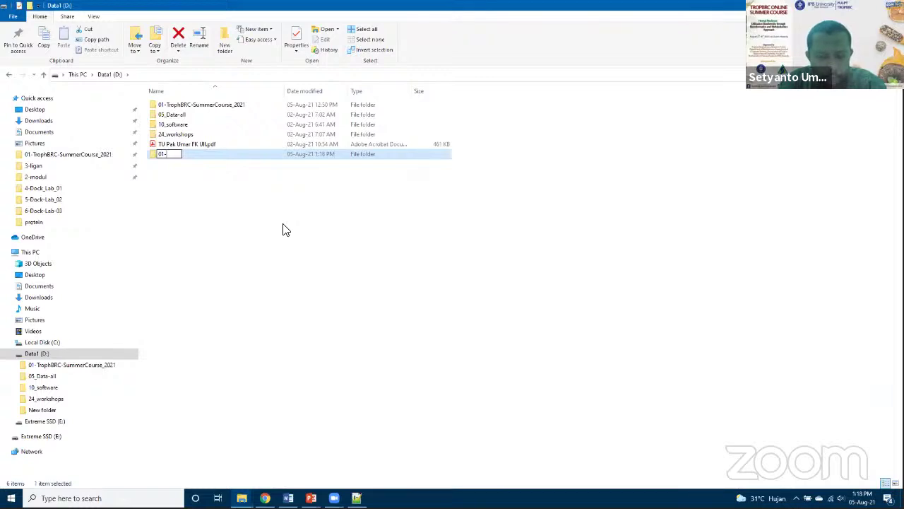
{"action": "type", "text": "dock-s"}
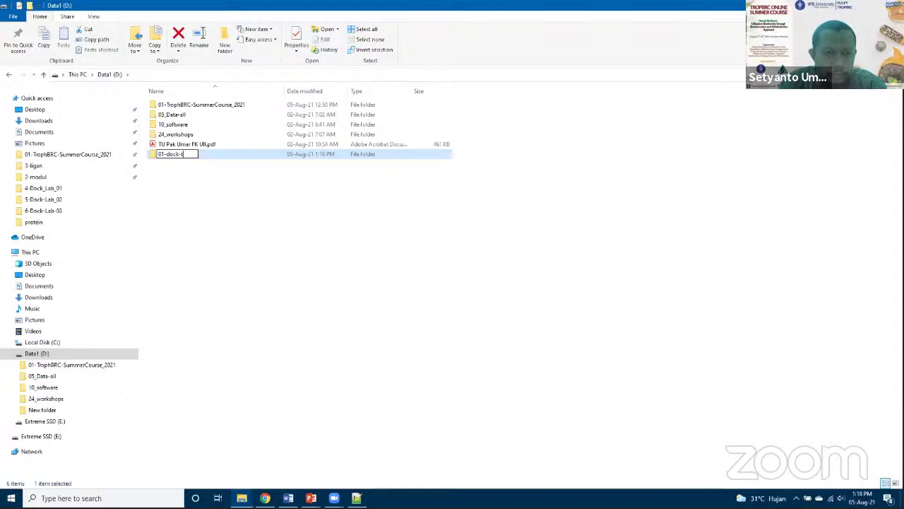
{"action": "type", "text": "ummercourse-2001"}
{"action": "key", "text": "Return"}
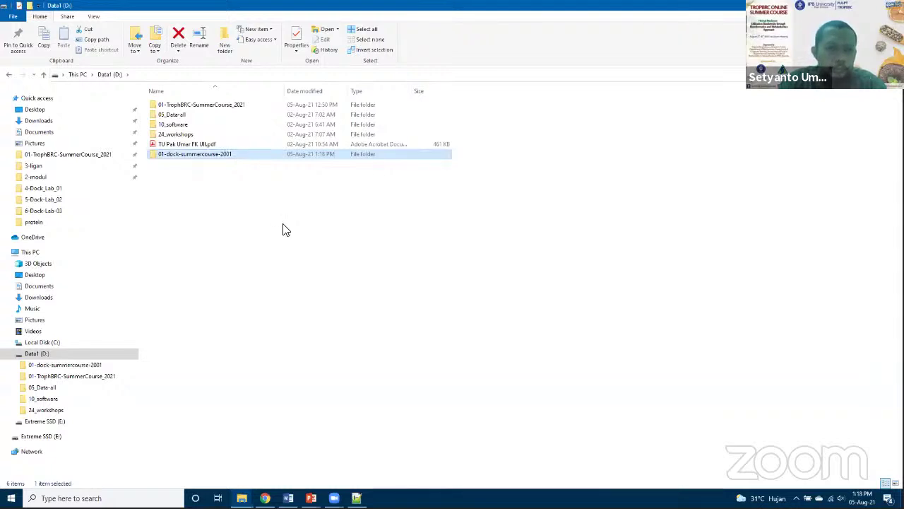
Refresh the drive's file listing and select the 01-dock-summercourse-2001 folder.
{"action": "left_click", "coordinate": [178, 182]}
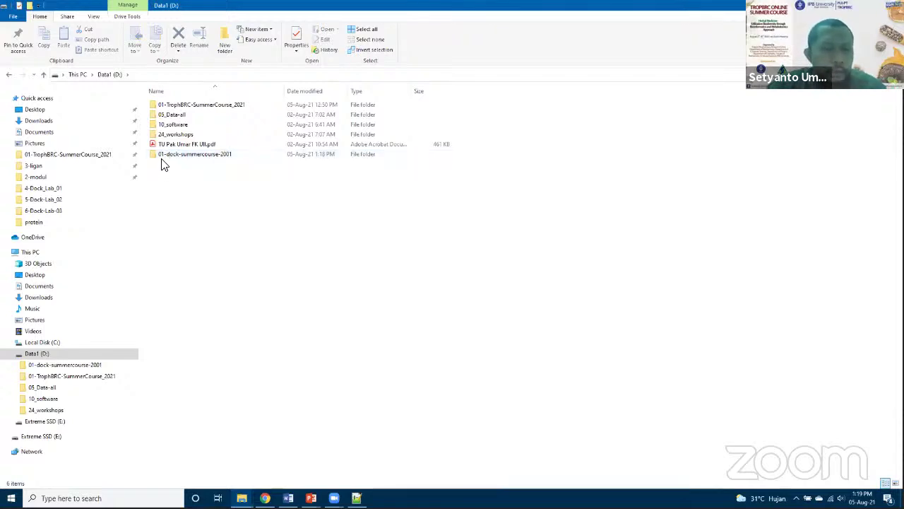
{"action": "key", "text": "F5"}
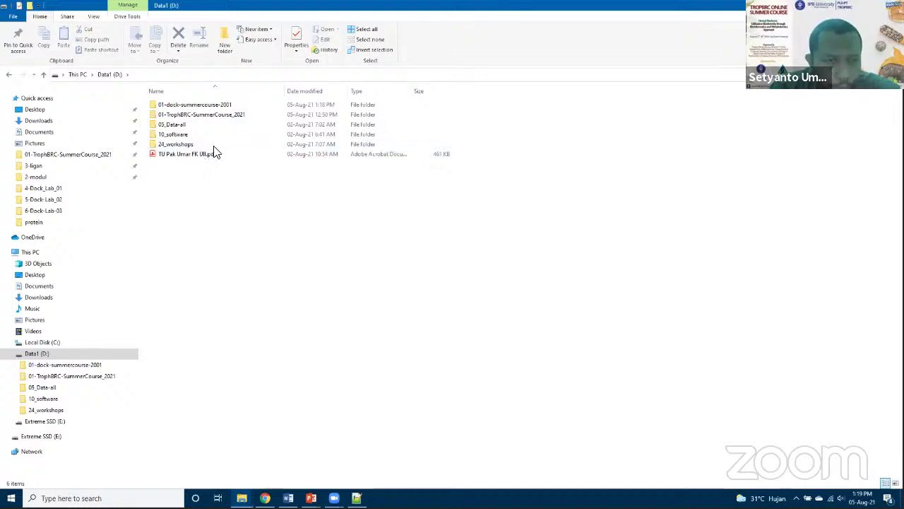
{"action": "left_click", "coordinate": [177, 106]}
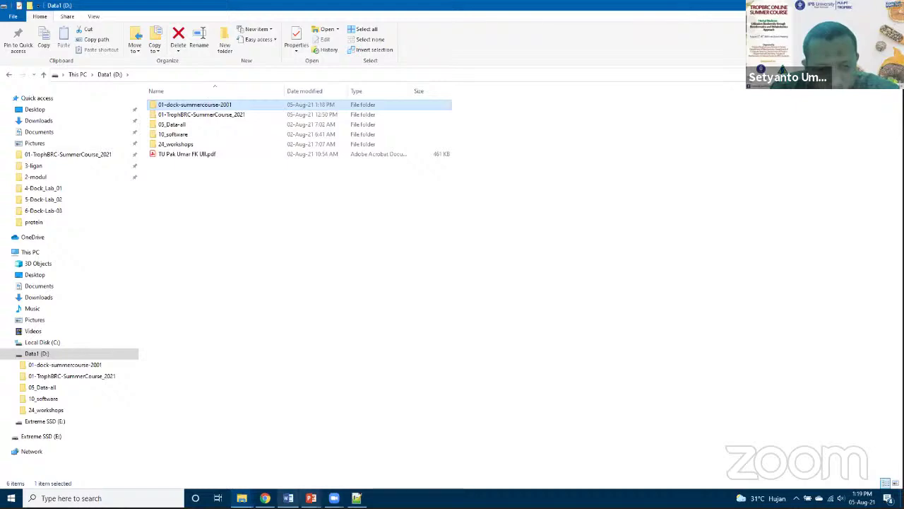
Return to the Word module and read the receptor search and download section, highlighting the code 3M08.
{"action": "mouse_move", "coordinate": [358, 496]}
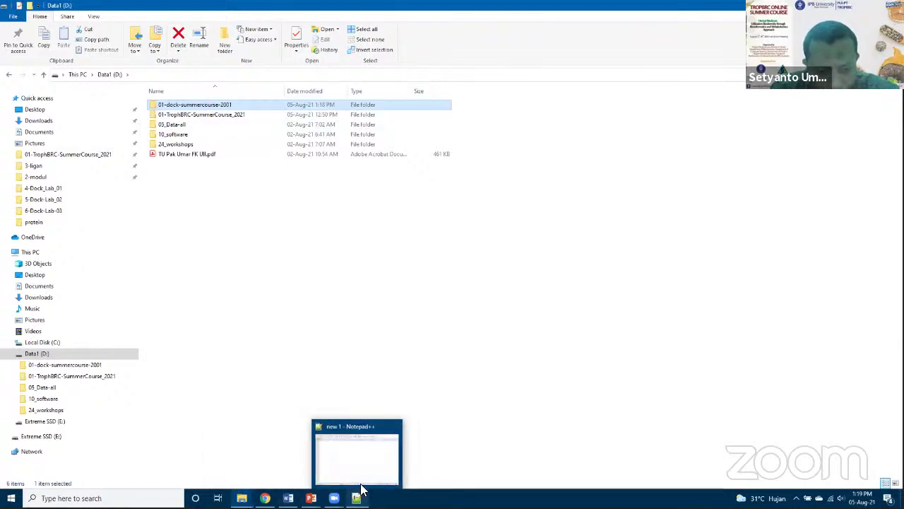
{"action": "mouse_move", "coordinate": [288, 497]}
{"action": "left_click", "coordinate": [361, 452]}
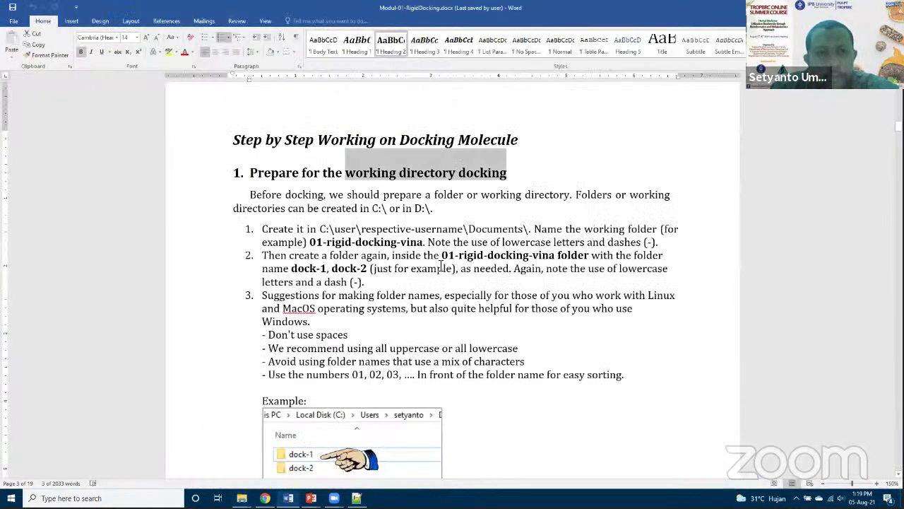
{"action": "scroll", "coordinate": [465, 312], "scroll_direction": "down", "scroll_amount": 10}
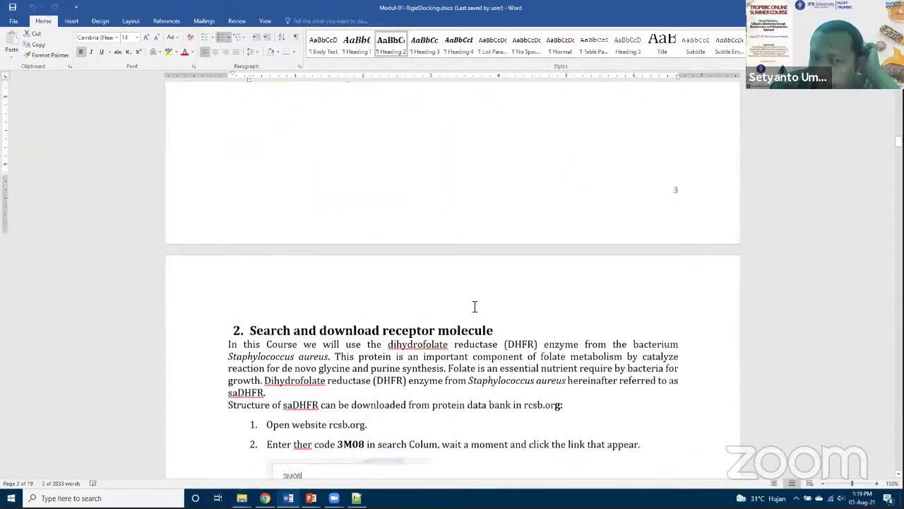
{"action": "scroll", "coordinate": [315, 219], "scroll_direction": "down", "scroll_amount": 1}
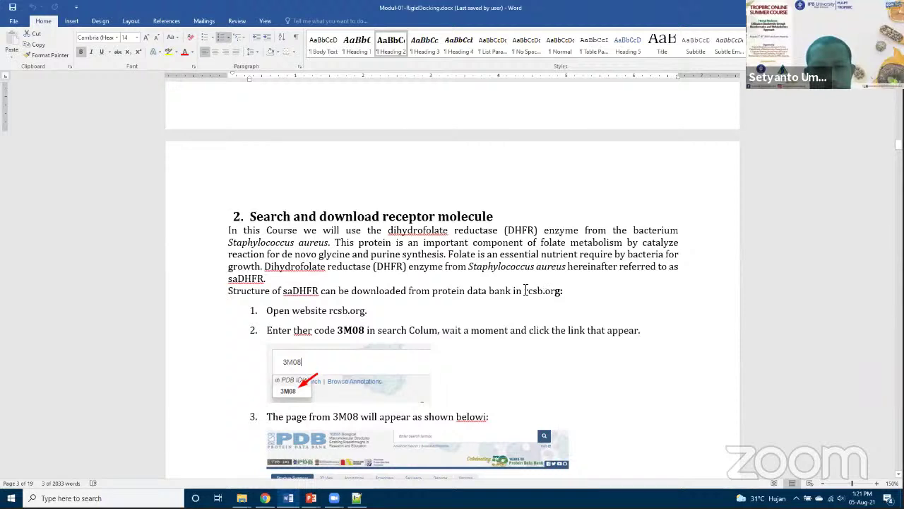
{"action": "double_click", "coordinate": [346, 330]}
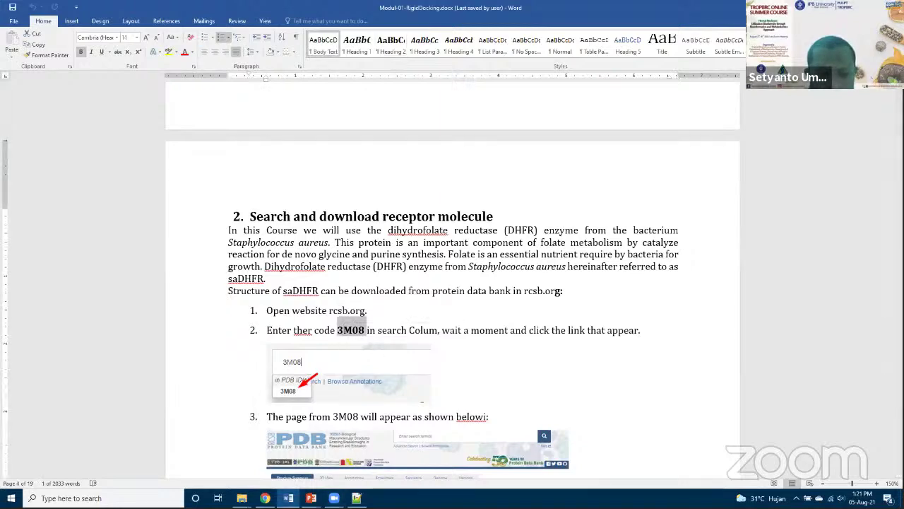
Switch to Chrome and open the rcsb.org website in a new tab.
{"action": "left_click", "coordinate": [267, 494]}
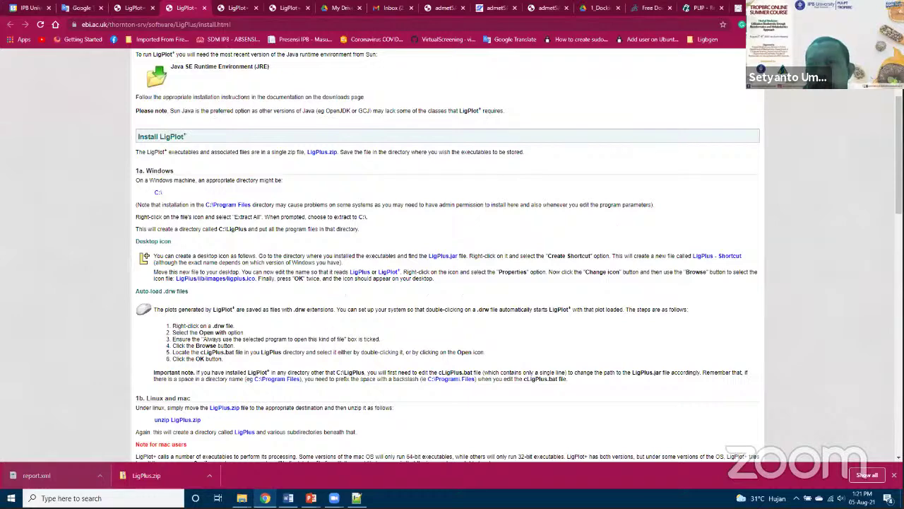
{"action": "key", "text": "ctrl+t"}
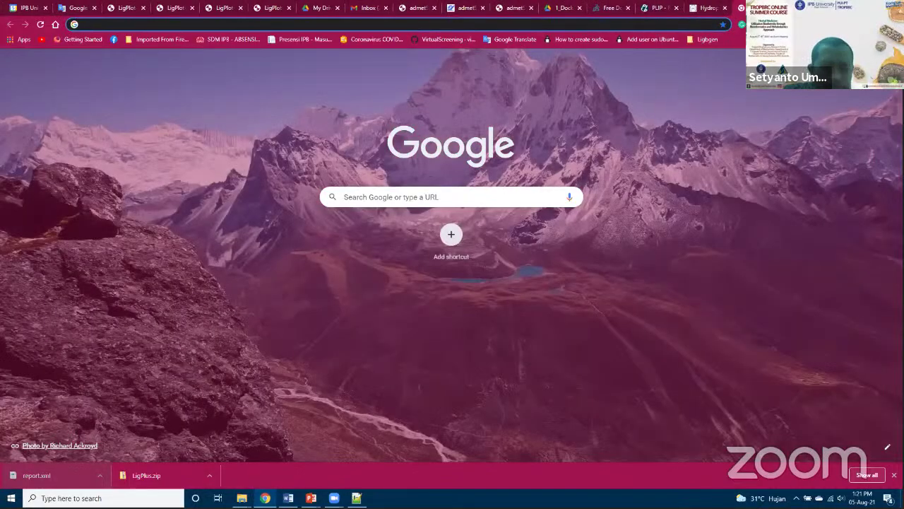
{"action": "type", "text": "r"}
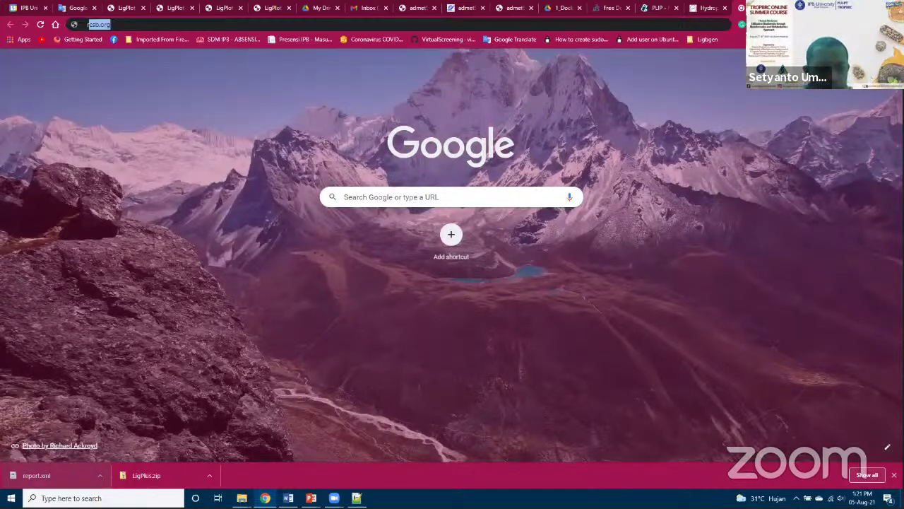
{"action": "type", "text": "scb."}
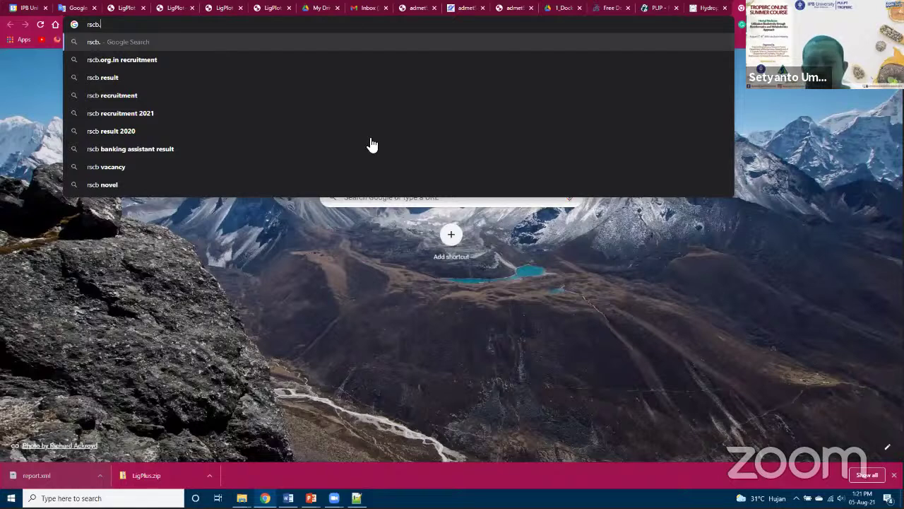
{"action": "type", "text": "org"}
{"action": "key", "text": "Return"}
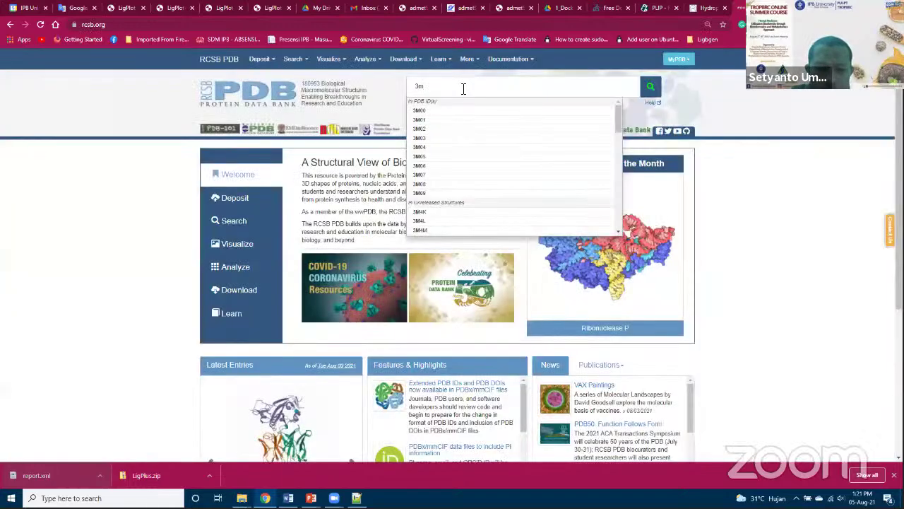
Look up PDB ID 3M08, open its structure page and review the entry's title, inhibitor name and summary.
{"action": "type", "text": "08"}
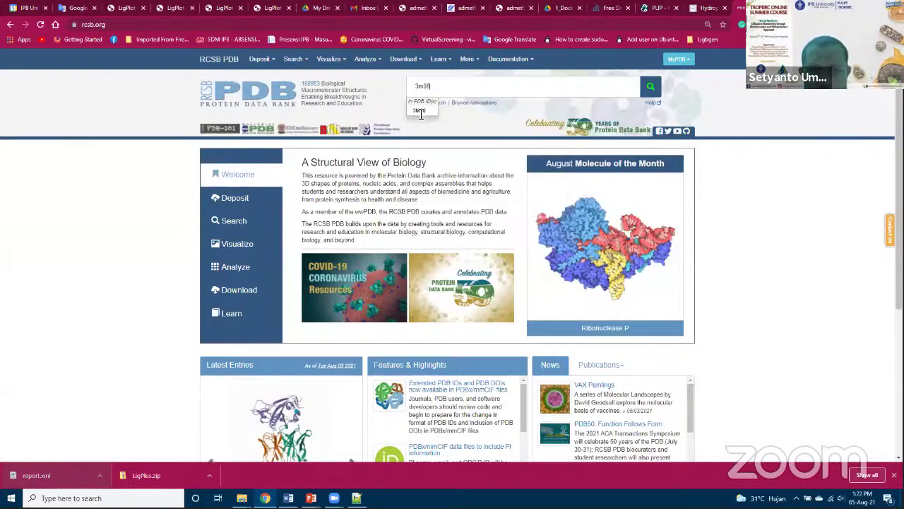
{"action": "left_click", "coordinate": [418, 111]}
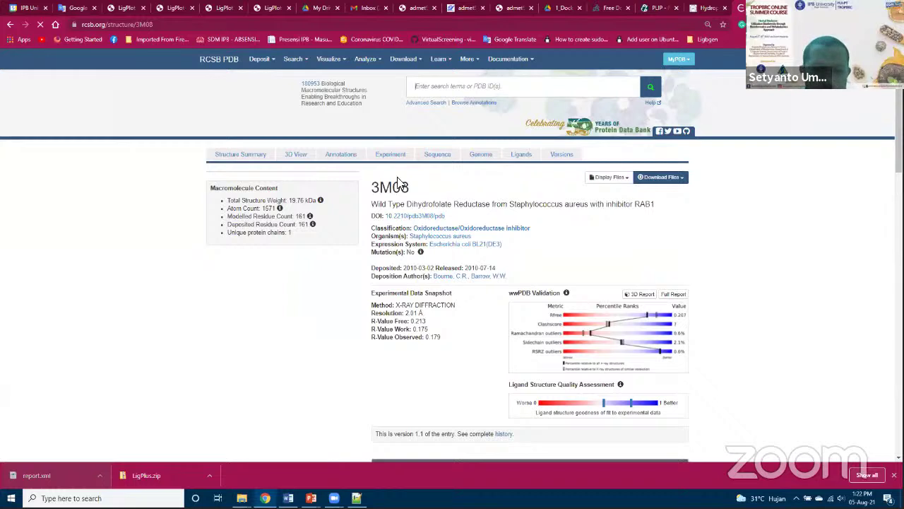
{"action": "double_click", "coordinate": [392, 187]}
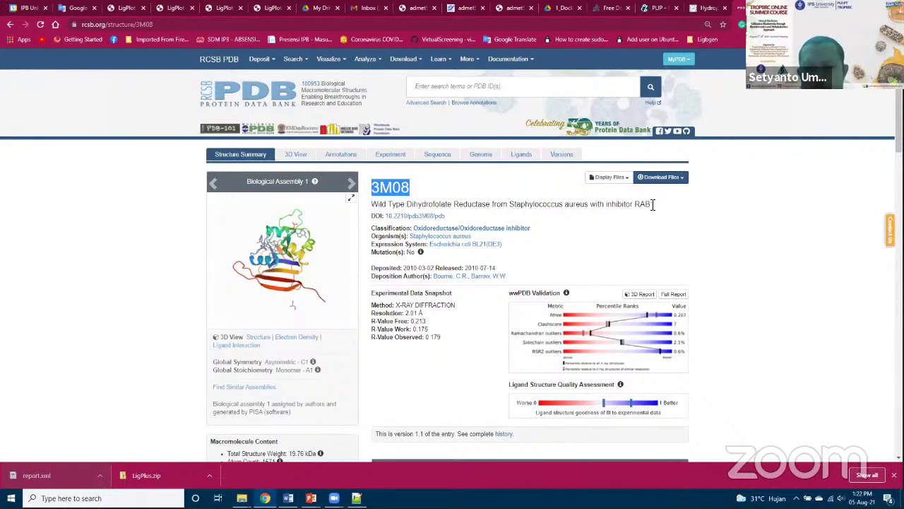
{"action": "double_click", "coordinate": [647, 204]}
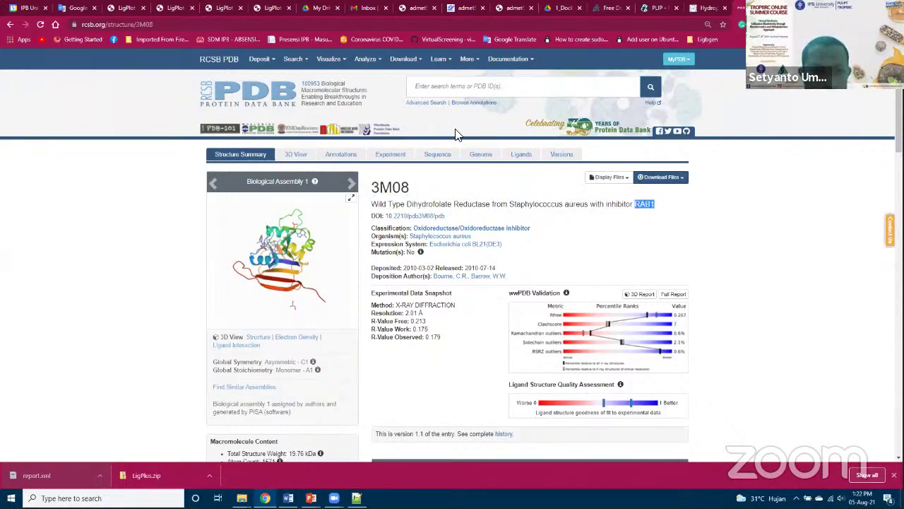
{"action": "scroll", "coordinate": [454, 151], "scroll_direction": "down", "scroll_amount": 2}
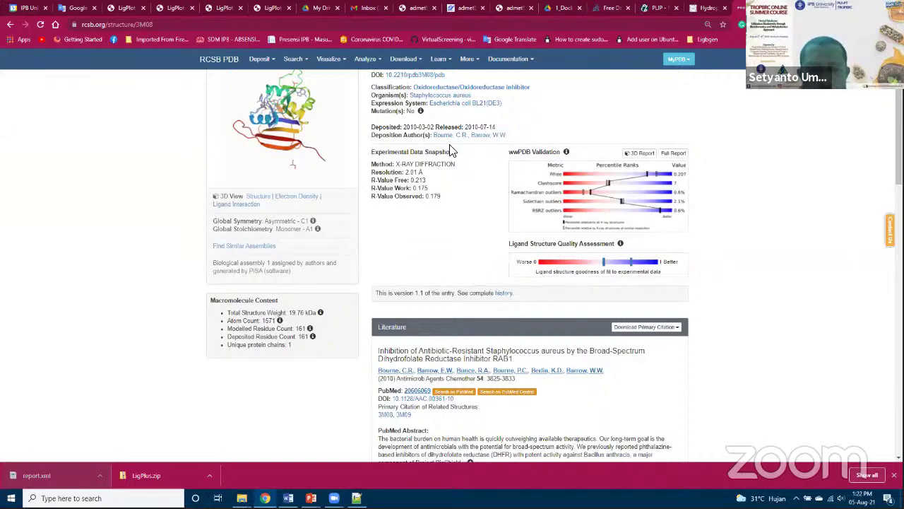
Review the 3M08 entry's experimental summary, primary citation title and macromolecule details, including chain, organism and mutation information.
{"action": "scroll", "coordinate": [463, 127], "scroll_direction": "up", "scroll_amount": 1}
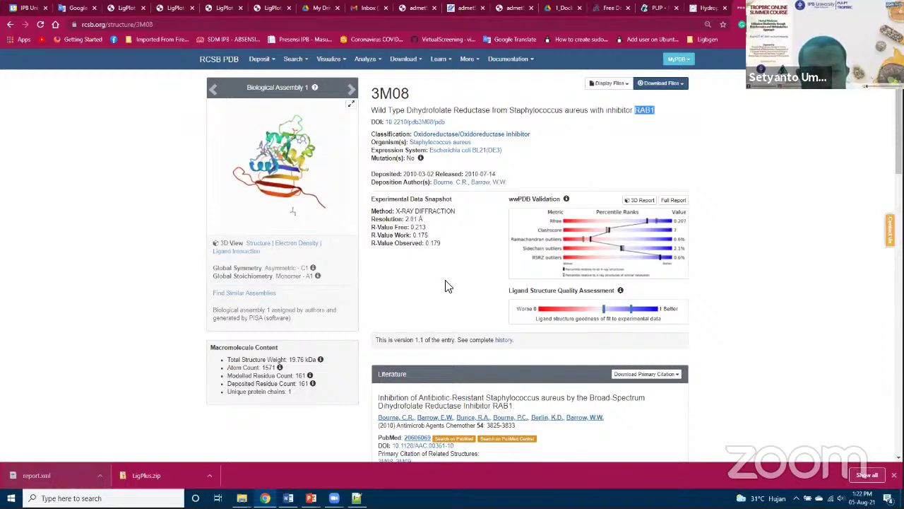
{"action": "scroll", "coordinate": [450, 193], "scroll_direction": "down", "scroll_amount": 5}
{"action": "scroll", "coordinate": [424, 191], "scroll_direction": "down", "scroll_amount": 1}
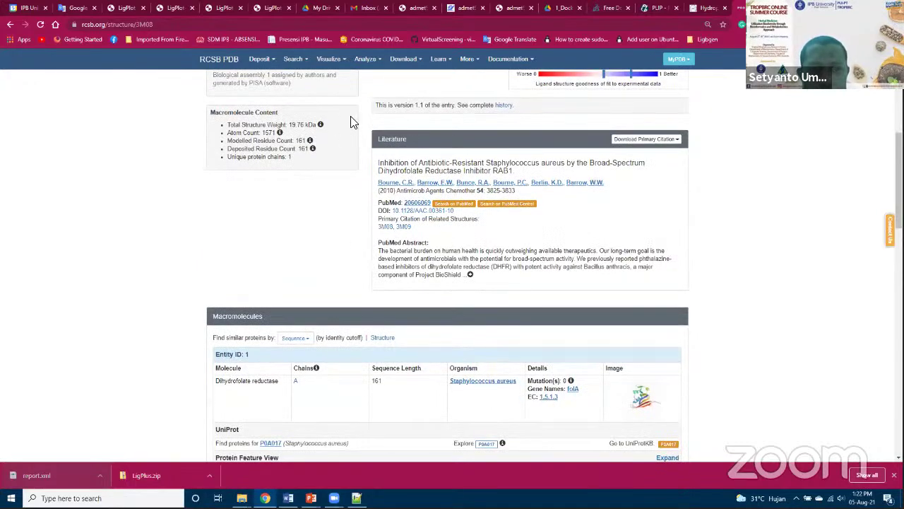
{"action": "scroll", "coordinate": [345, 119], "scroll_direction": "up", "scroll_amount": 5}
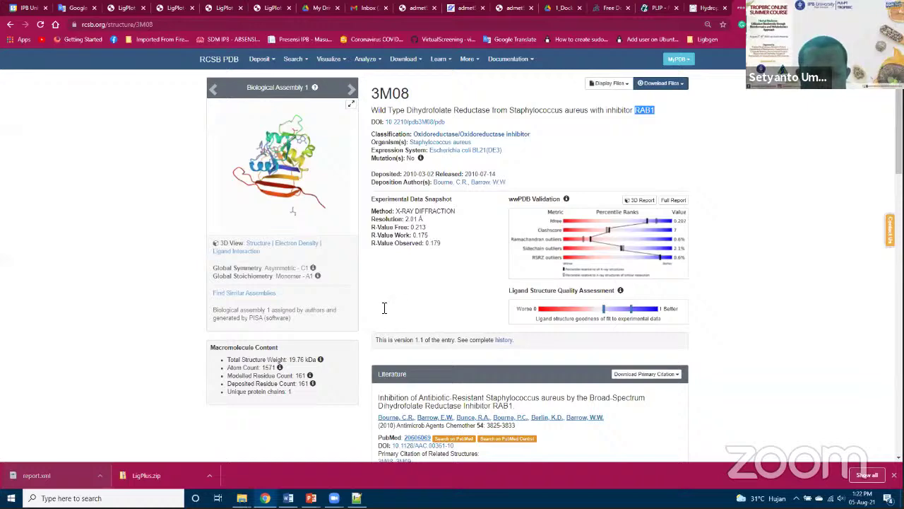
{"action": "scroll", "coordinate": [381, 305], "scroll_direction": "down", "scroll_amount": 2}
{"action": "triple_click", "coordinate": [408, 305]}
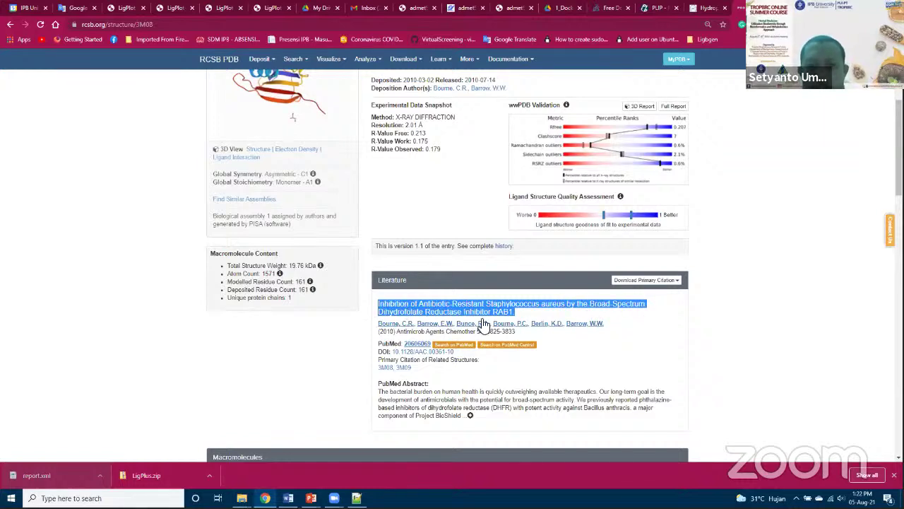
{"action": "left_click", "coordinate": [542, 315]}
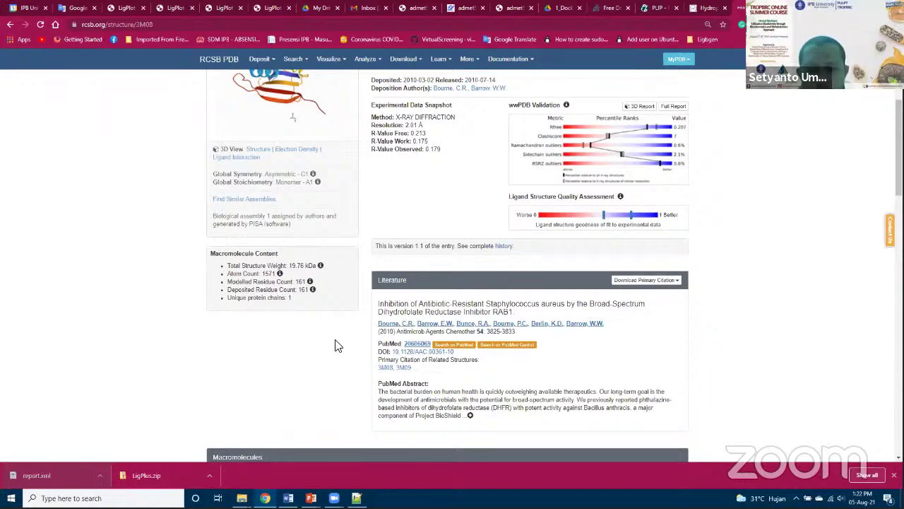
{"action": "scroll", "coordinate": [337, 344], "scroll_direction": "down", "scroll_amount": 1}
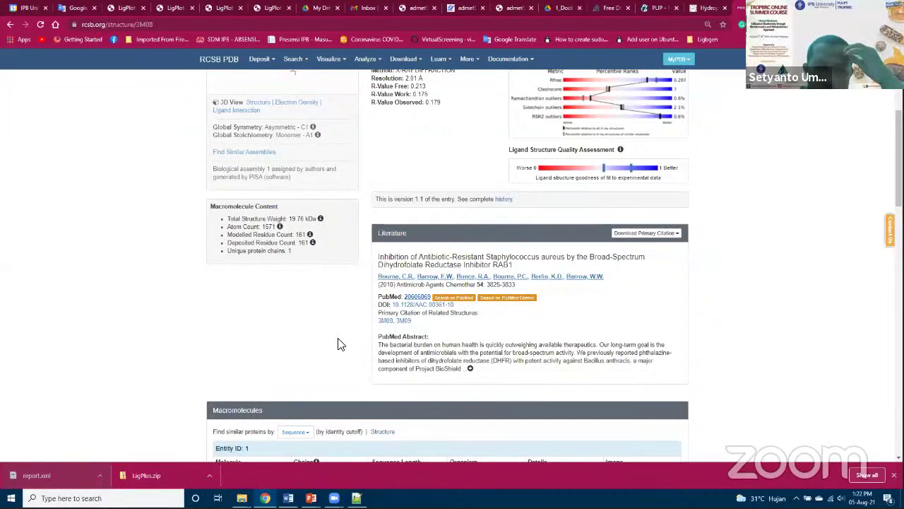
{"action": "scroll", "coordinate": [338, 344], "scroll_direction": "down", "scroll_amount": 1}
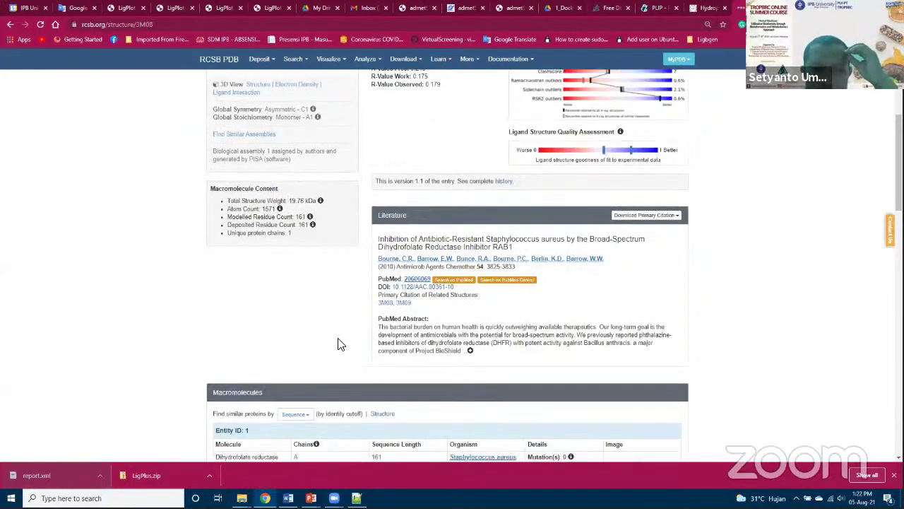
{"action": "scroll", "coordinate": [554, 291], "scroll_direction": "down", "scroll_amount": 3}
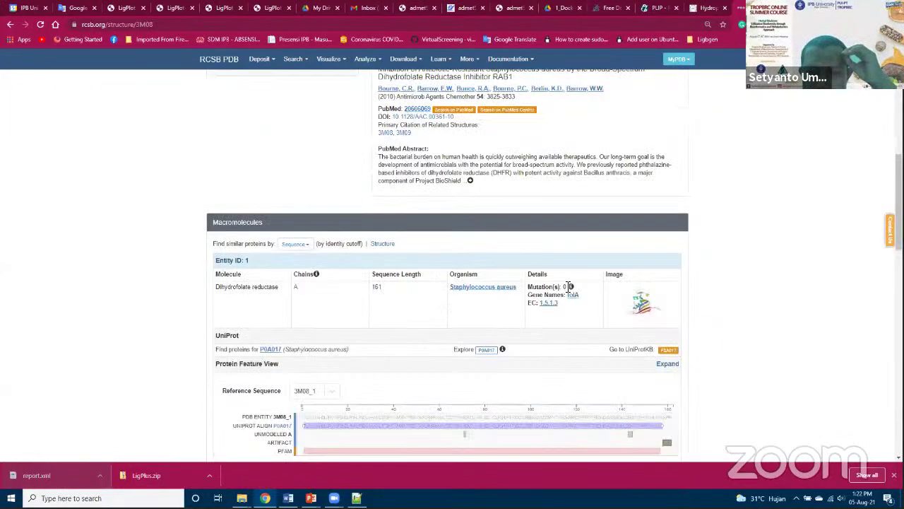
{"action": "scroll", "coordinate": [492, 276], "scroll_direction": "up", "scroll_amount": 8}
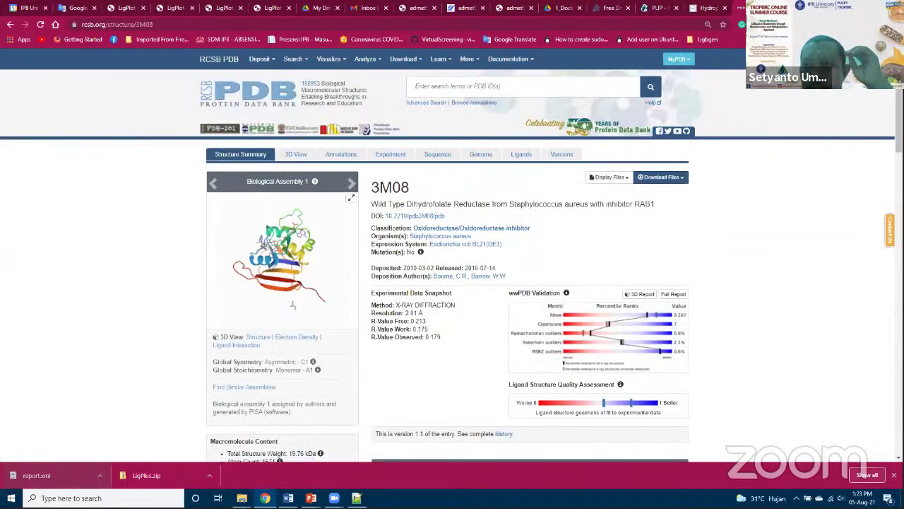
Open the rcsb.org website in a new tab and bring up the structure page for PDB ID 3M09.
{"action": "key", "text": "ctrl+t"}
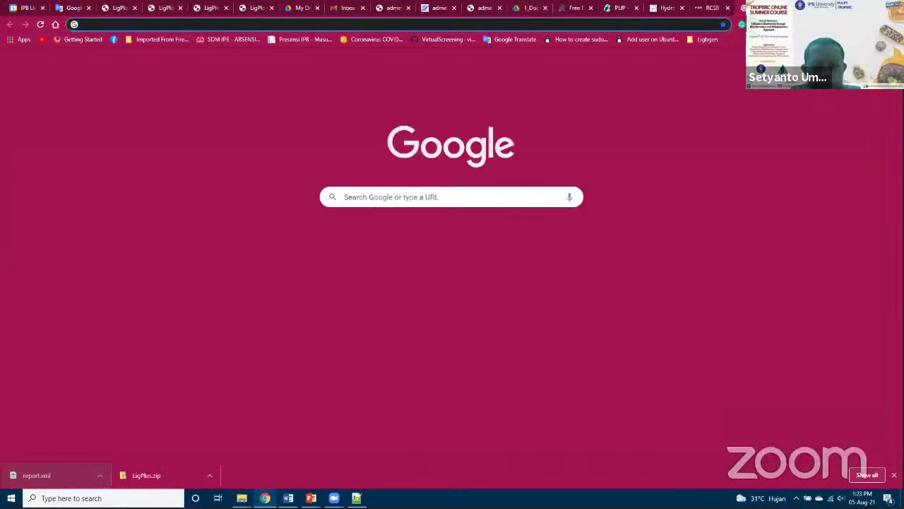
{"action": "type", "text": "rs"}
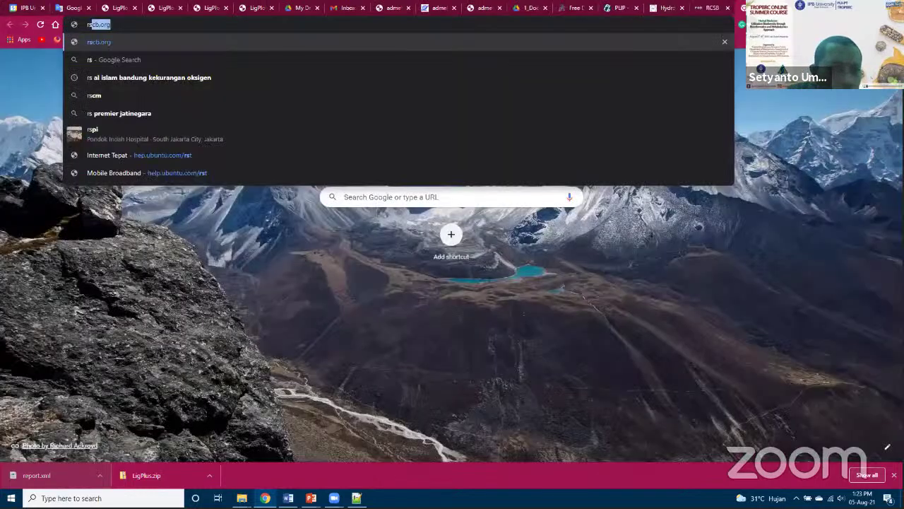
{"action": "key", "text": "Return"}
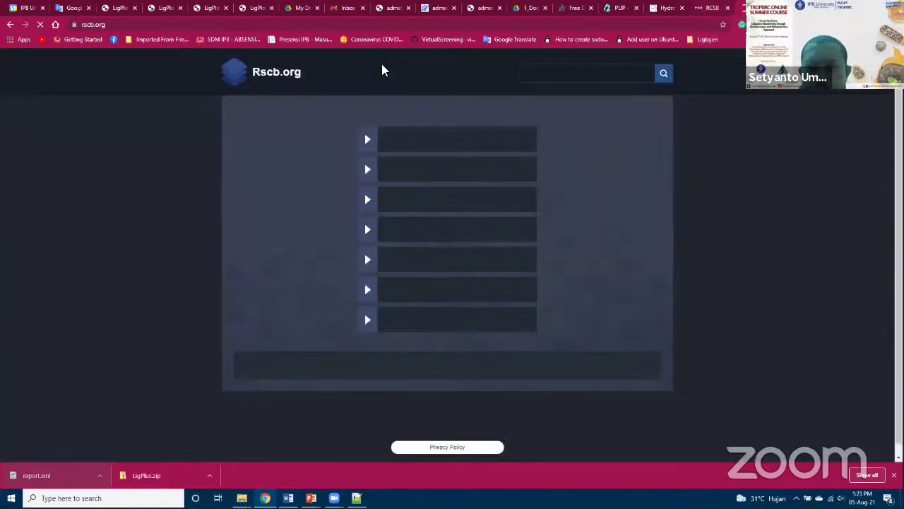
{"action": "left_click", "coordinate": [116, 26]}
{"action": "type", "text": "rcs"}
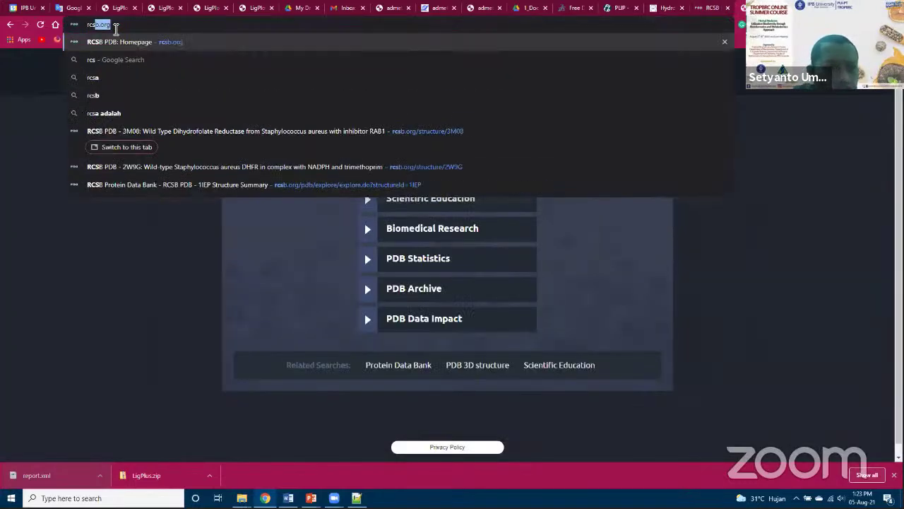
{"action": "key", "text": "Return"}
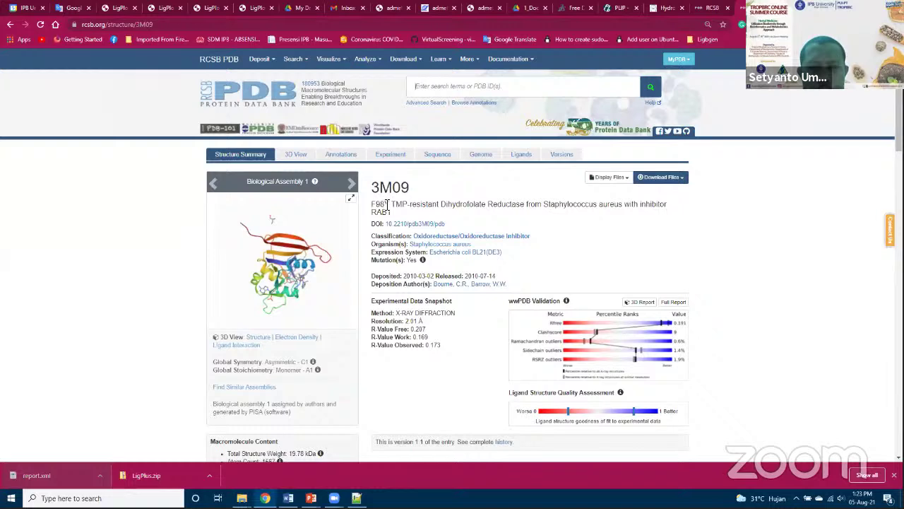
Review the 3M09 entry, highlighting F98Y and TMP in its title and checking the mutation details in the macromolecule section.
{"action": "double_click", "coordinate": [380, 205]}
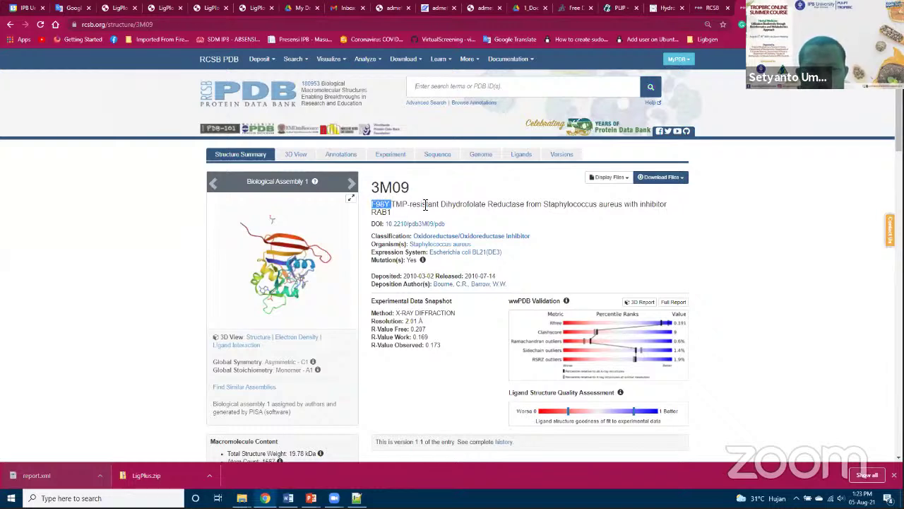
{"action": "double_click", "coordinate": [399, 204]}
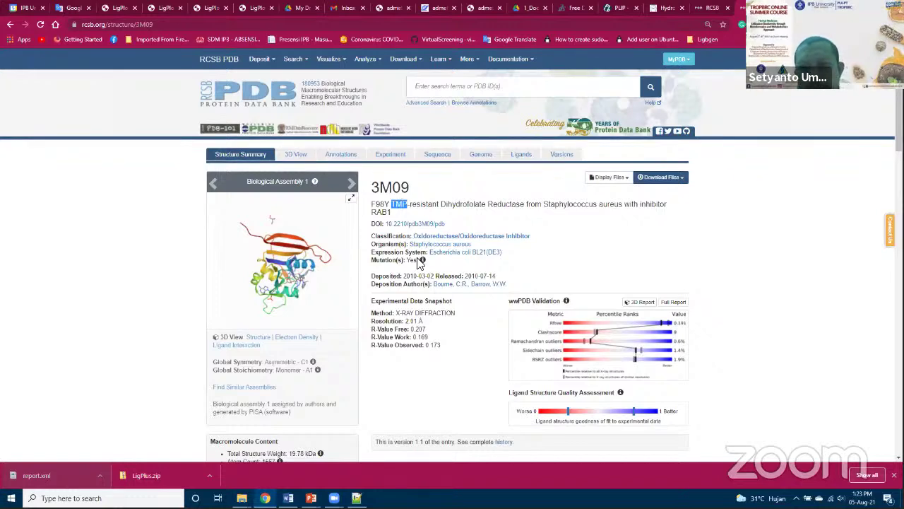
{"action": "scroll", "coordinate": [417, 240], "scroll_direction": "down", "scroll_amount": 5}
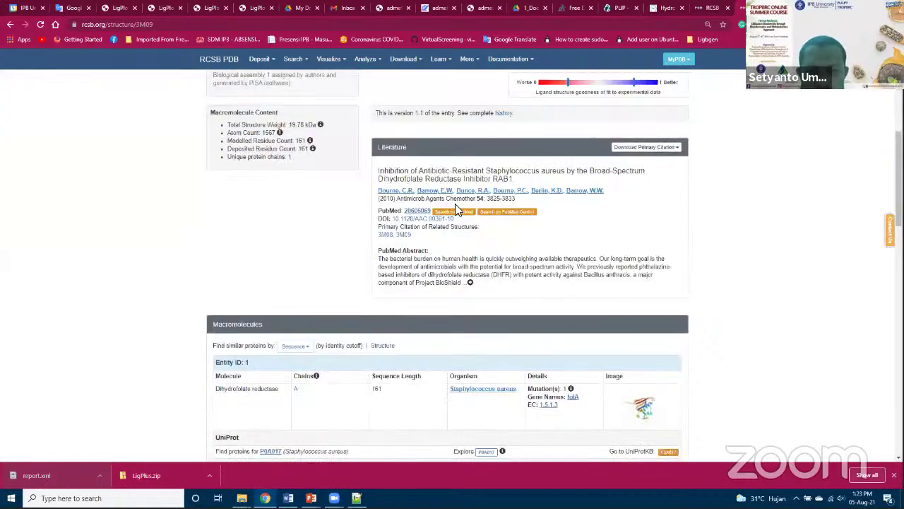
{"action": "scroll", "coordinate": [548, 209], "scroll_direction": "down", "scroll_amount": 3}
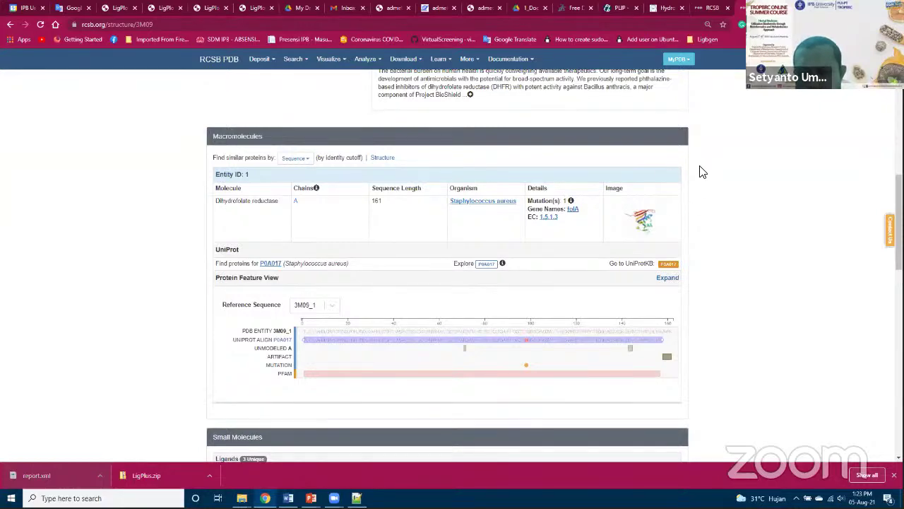
{"action": "scroll", "coordinate": [452, 198], "scroll_direction": "up", "scroll_amount": 6}
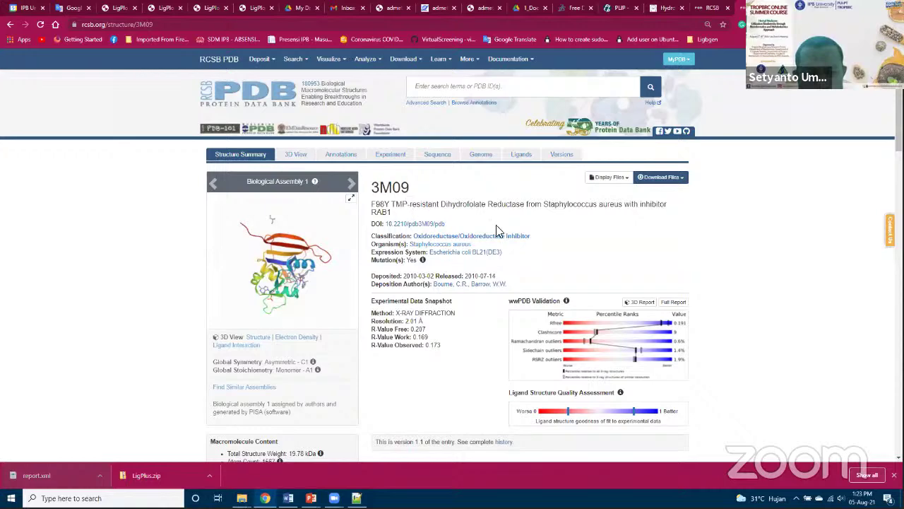
{"action": "scroll", "coordinate": [473, 238], "scroll_direction": "down", "scroll_amount": 5}
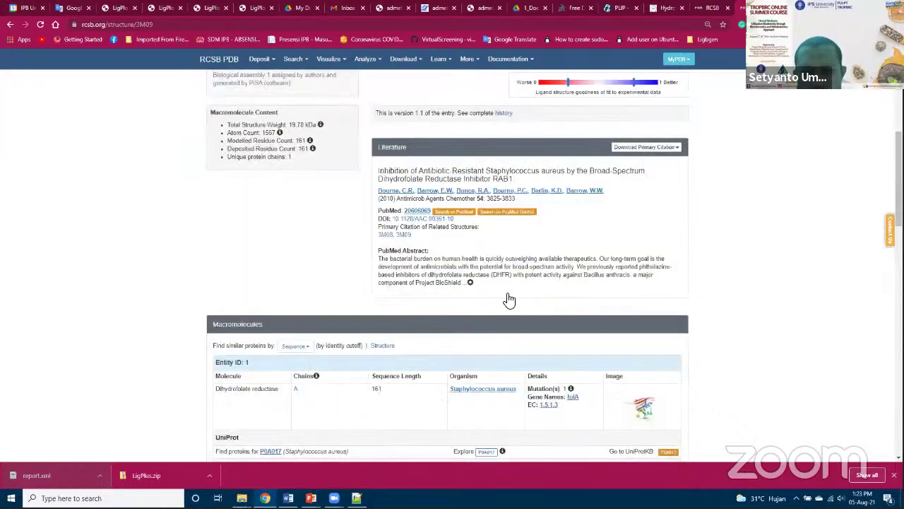
{"action": "scroll", "coordinate": [541, 294], "scroll_direction": "down", "scroll_amount": 1}
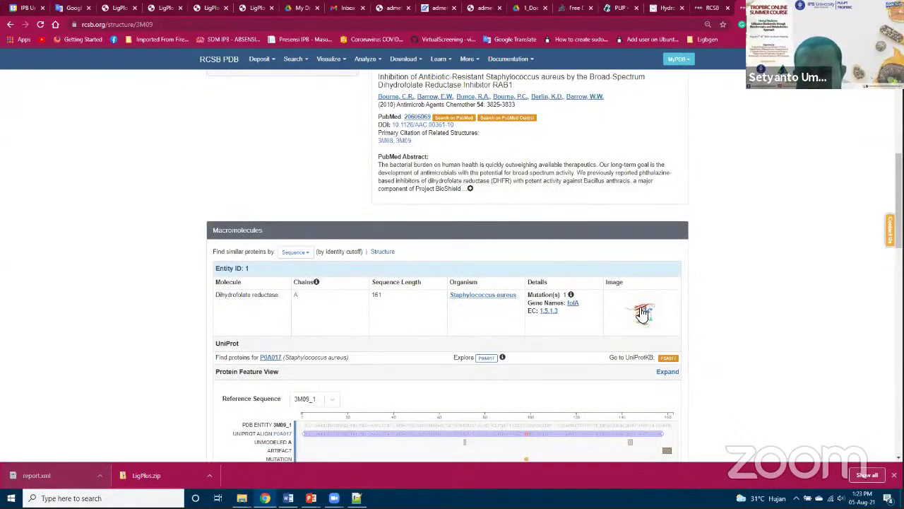
Open the protein's UniProtKB entry P0A017 from the macromolecule section and read its function, catalytic activity and binding sites.
{"action": "left_click", "coordinate": [669, 359]}
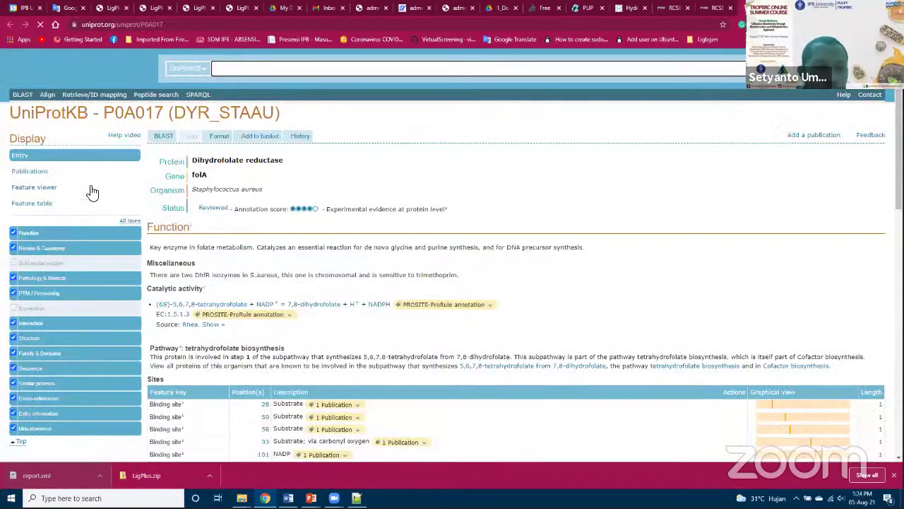
{"action": "scroll", "coordinate": [287, 276], "scroll_direction": "down", "scroll_amount": 3}
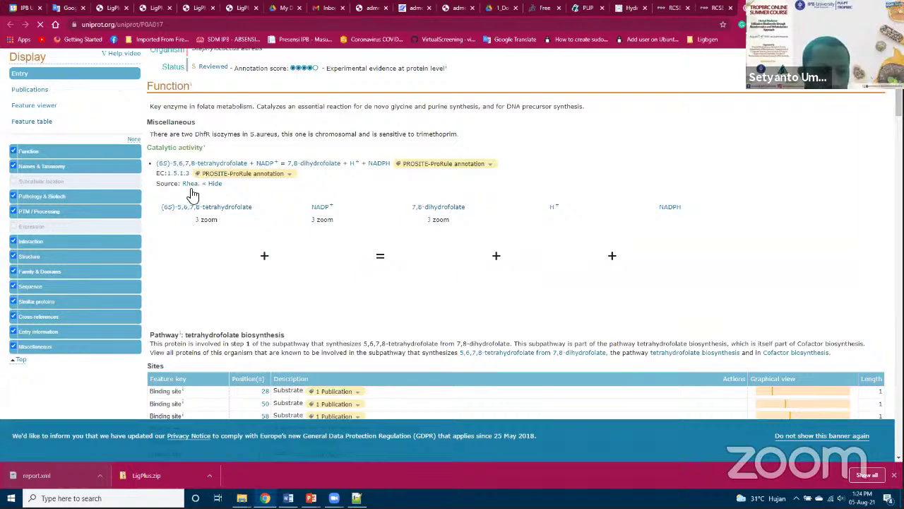
{"action": "scroll", "coordinate": [212, 244], "scroll_direction": "up", "scroll_amount": 2}
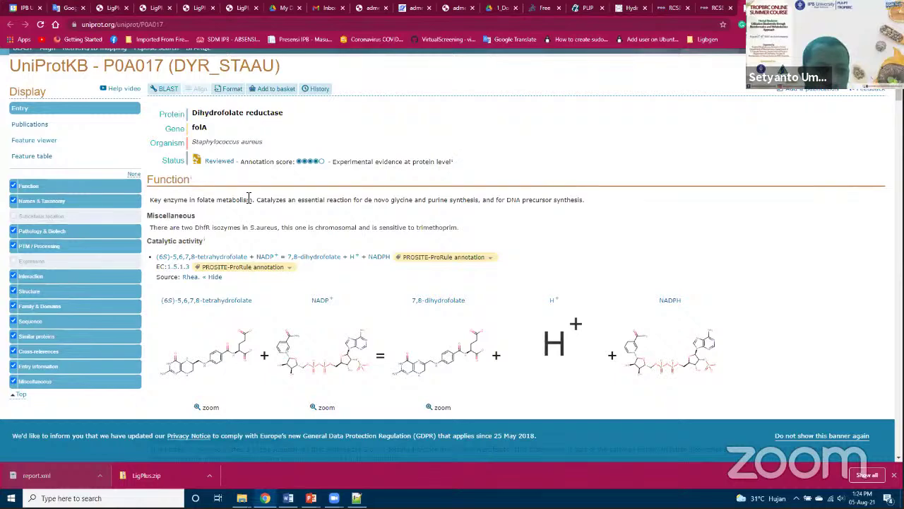
{"action": "scroll", "coordinate": [52, 245], "scroll_direction": "down", "scroll_amount": 2}
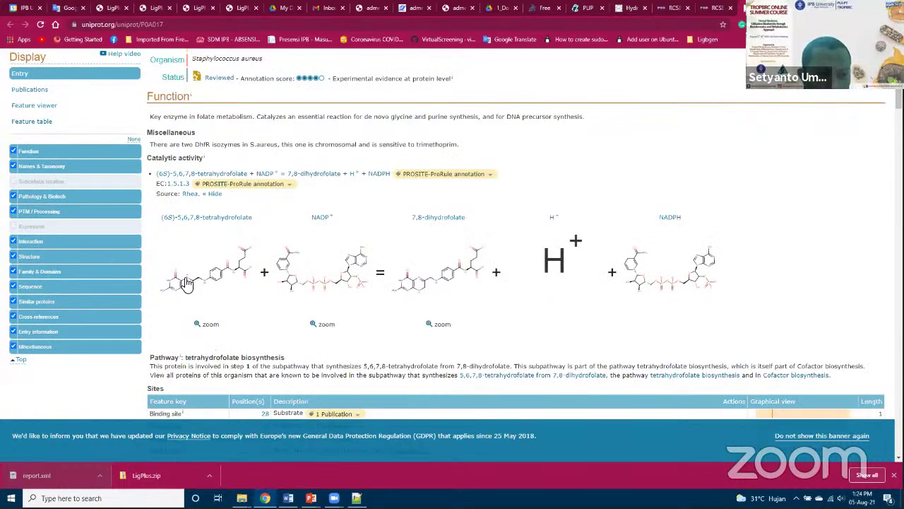
{"action": "scroll", "coordinate": [35, 287], "scroll_direction": "down", "scroll_amount": 2}
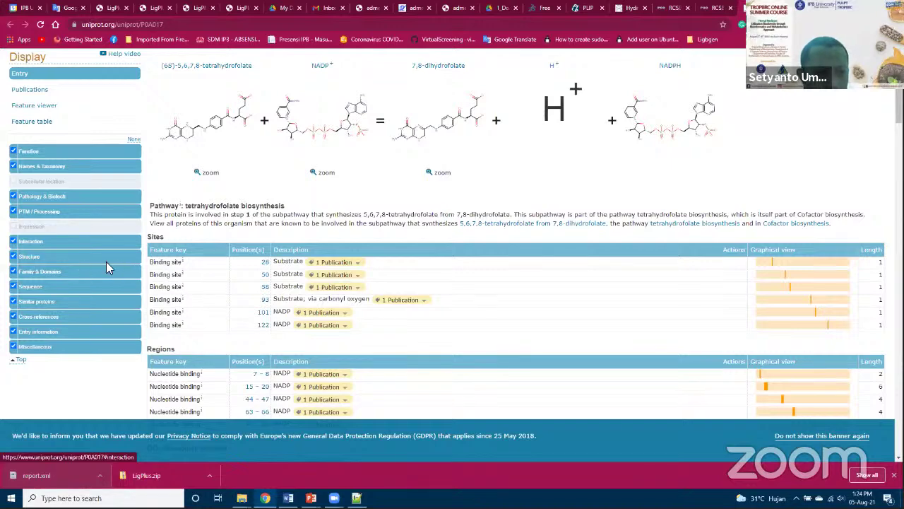
Go to the UniProt entry's Structure section and browse the full list of PDB identifiers with their methods, resolutions and chains.
{"action": "left_click", "coordinate": [70, 257]}
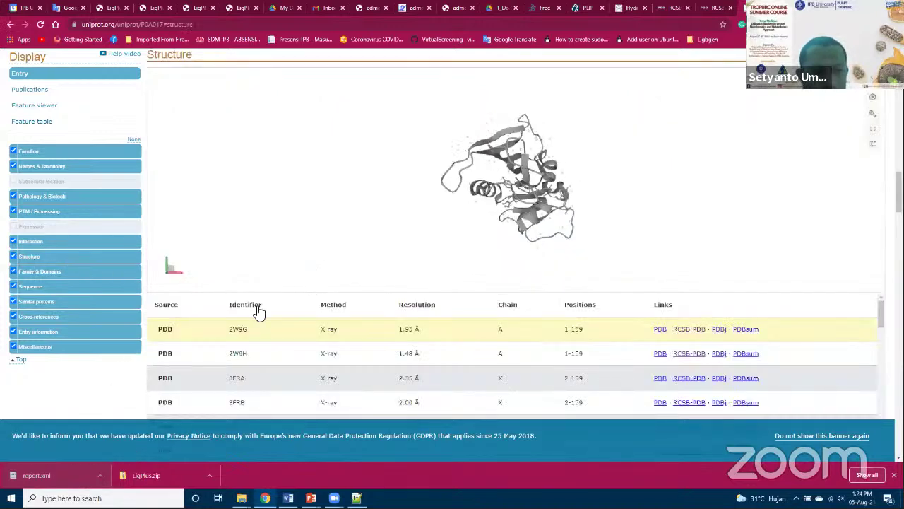
{"action": "scroll", "coordinate": [311, 242], "scroll_direction": "down", "scroll_amount": 3}
{"action": "scroll", "coordinate": [282, 240], "scroll_direction": "down", "scroll_amount": 2}
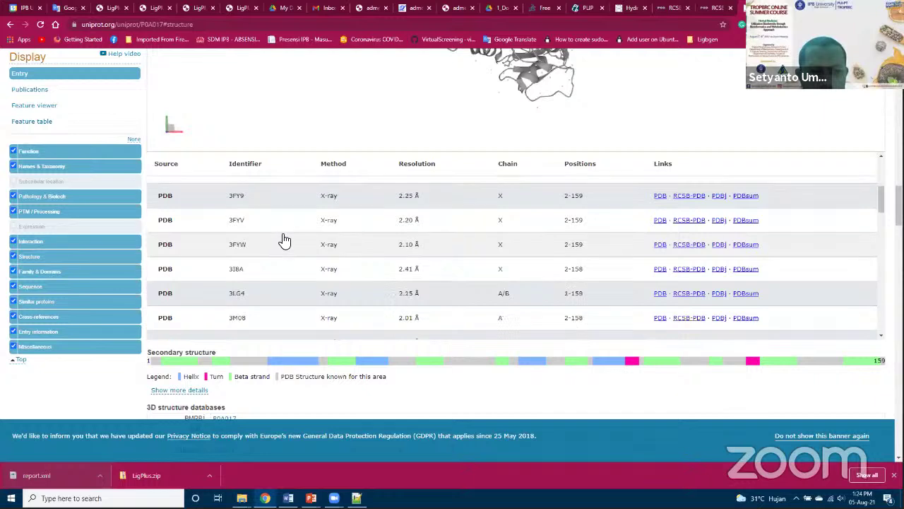
{"action": "scroll", "coordinate": [287, 233], "scroll_direction": "down", "scroll_amount": 3}
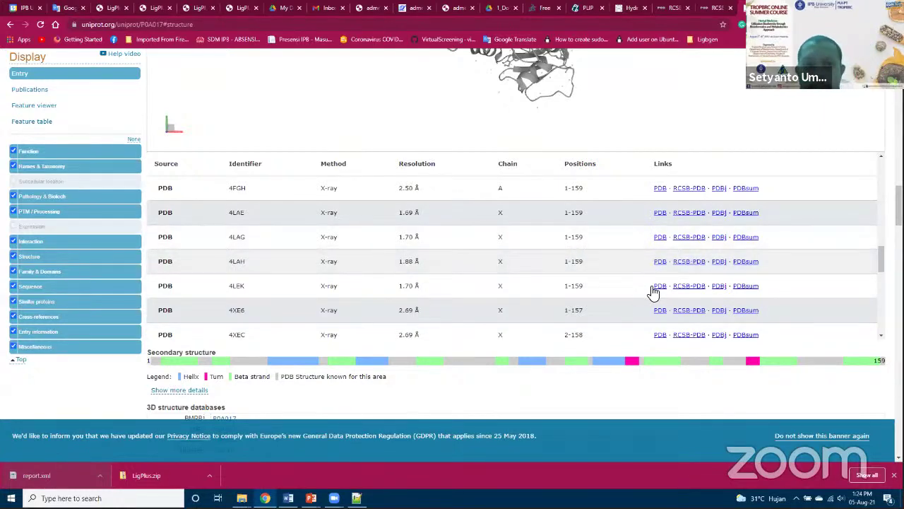
{"action": "scroll", "coordinate": [514, 229], "scroll_direction": "down", "scroll_amount": 2}
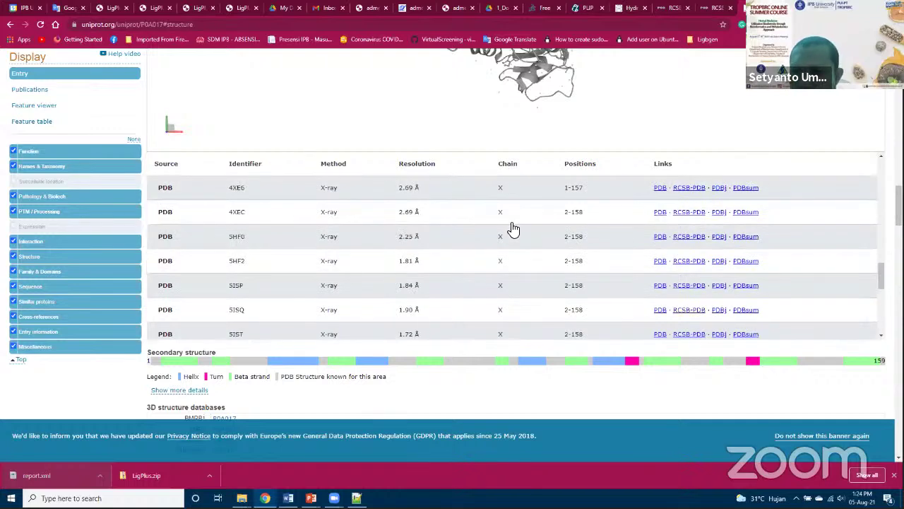
{"action": "scroll", "coordinate": [513, 229], "scroll_direction": "down", "scroll_amount": 2}
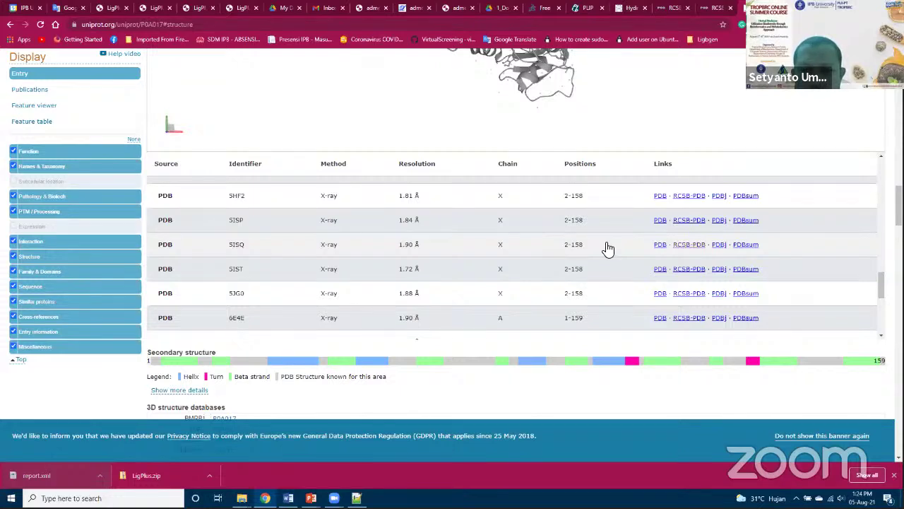
{"action": "scroll", "coordinate": [607, 249], "scroll_direction": "down", "scroll_amount": 2}
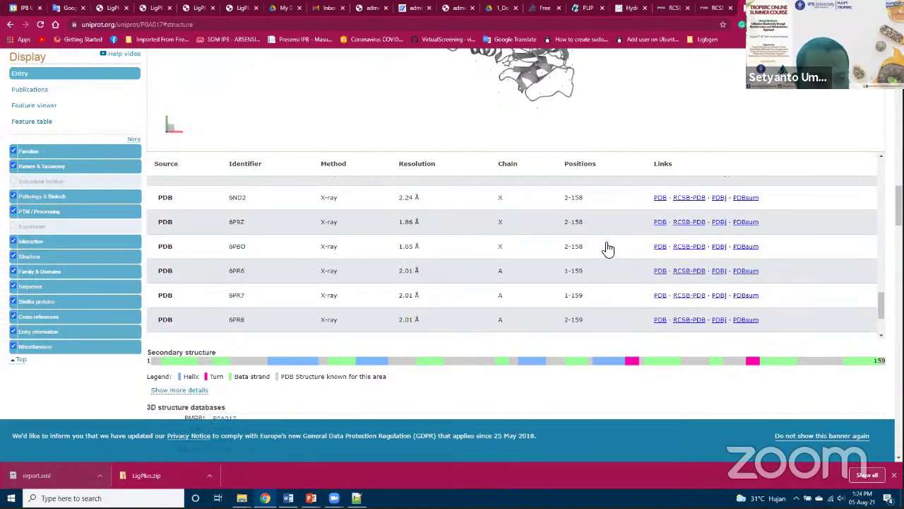
{"action": "scroll", "coordinate": [608, 248], "scroll_direction": "down", "scroll_amount": 3}
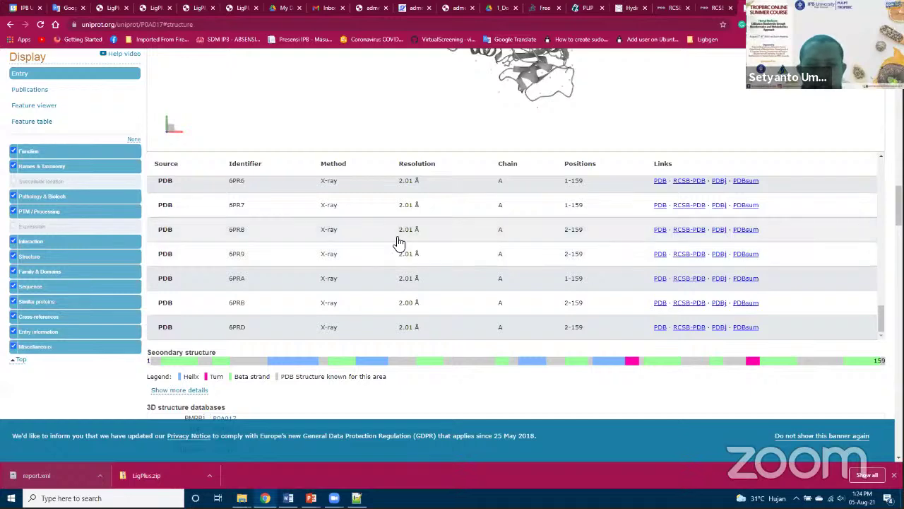
{"action": "scroll", "coordinate": [272, 272], "scroll_direction": "up", "scroll_amount": 15}
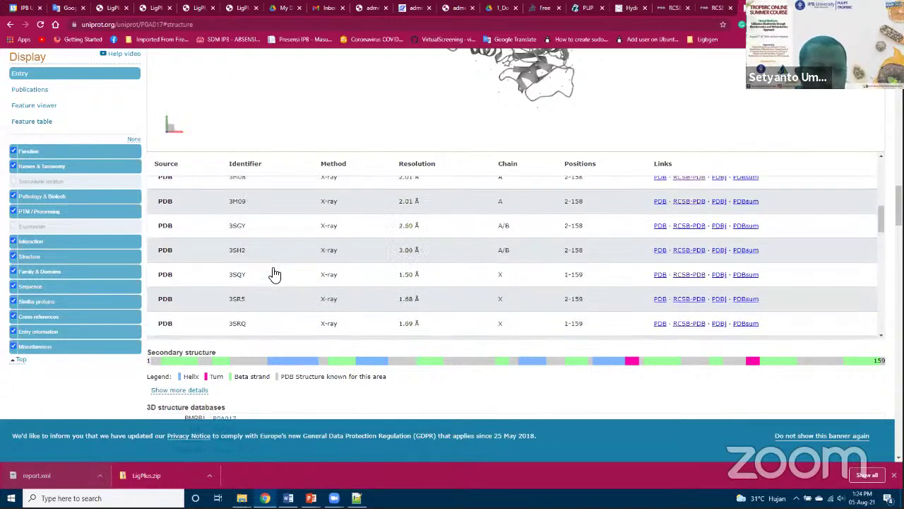
{"action": "scroll", "coordinate": [264, 258], "scroll_direction": "down", "scroll_amount": 15}
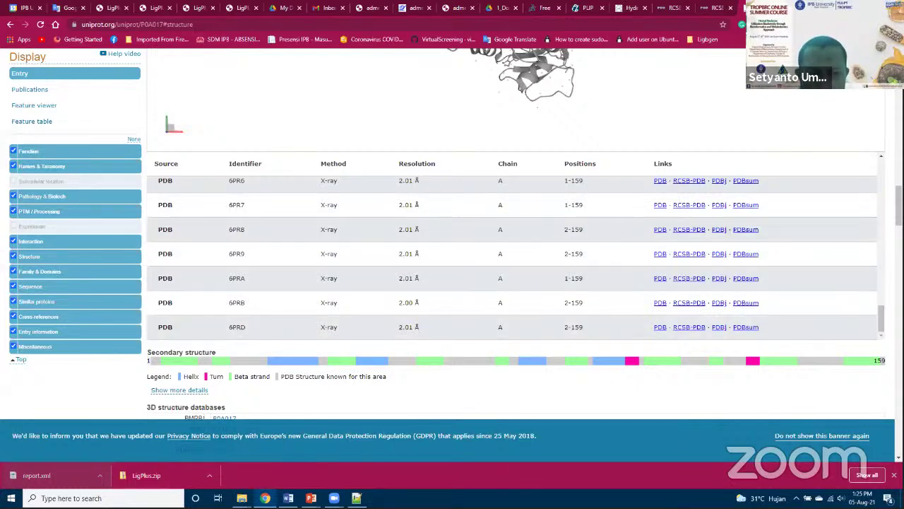
Switch to File Explorer and locate 3m08.pdb and 3m09.pdb in the protein folder under 01-TrophBRC-SummerCourse_2021\1-pdb-file on drive D.
{"action": "left_click", "coordinate": [289, 498]}
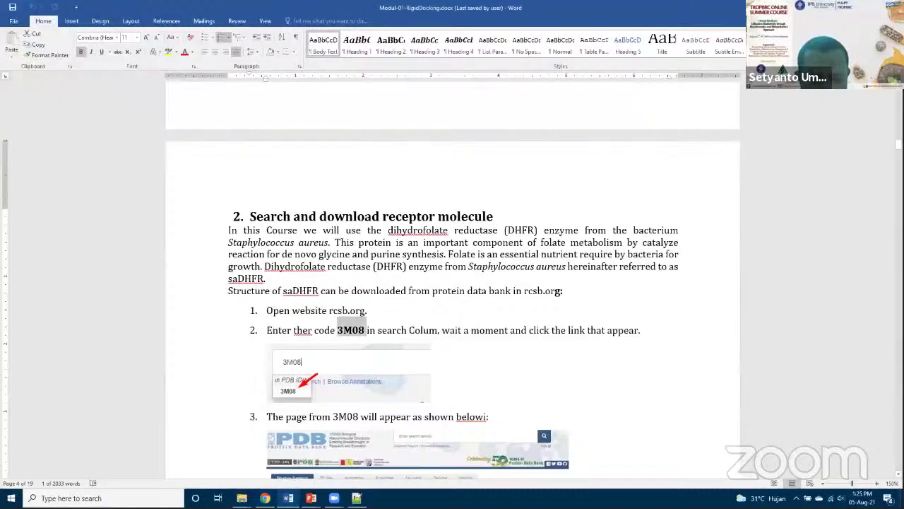
{"action": "mouse_move", "coordinate": [242, 498]}
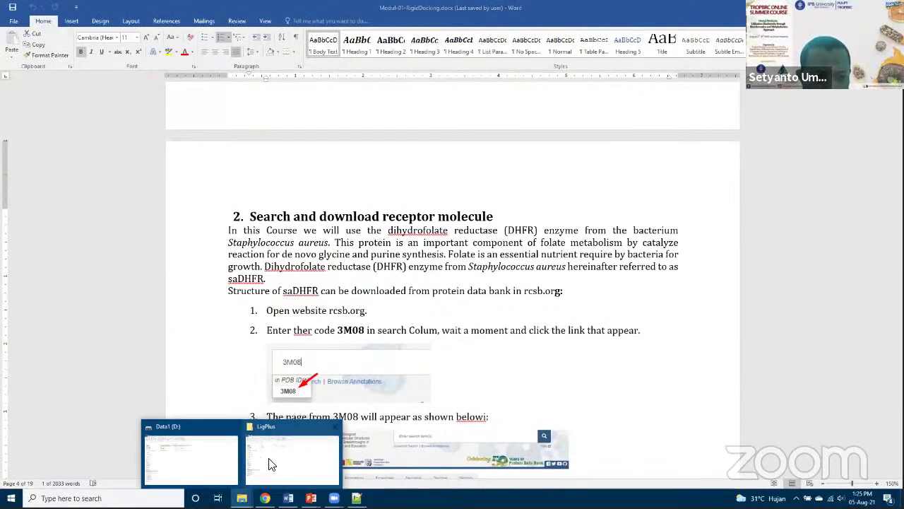
{"action": "left_click", "coordinate": [228, 459]}
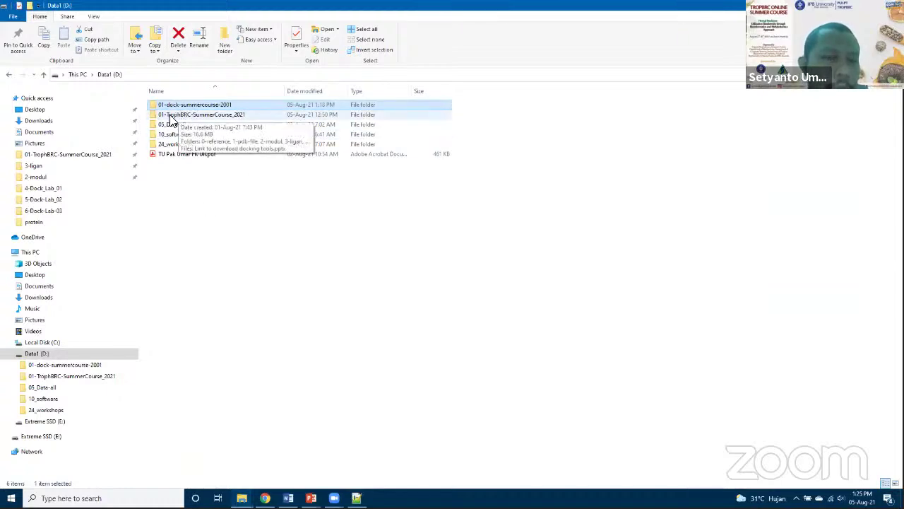
{"action": "left_click", "coordinate": [180, 117]}
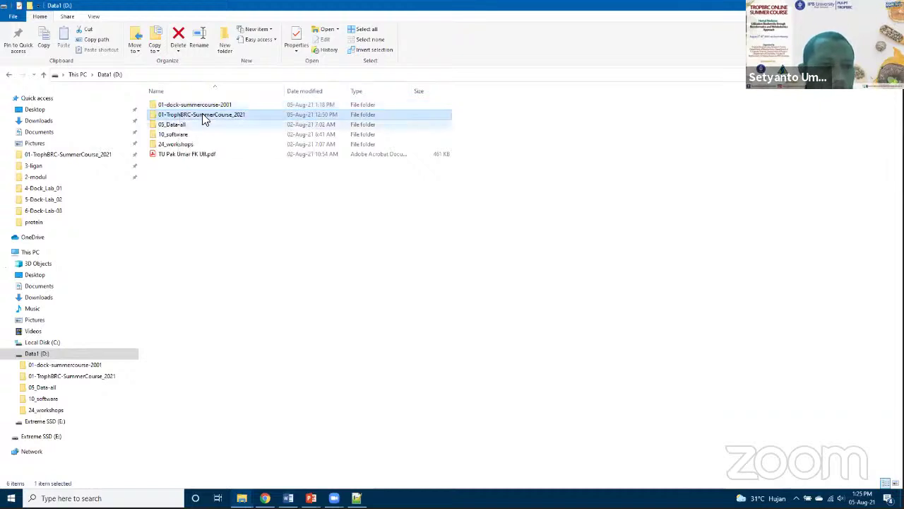
{"action": "double_click", "coordinate": [179, 120]}
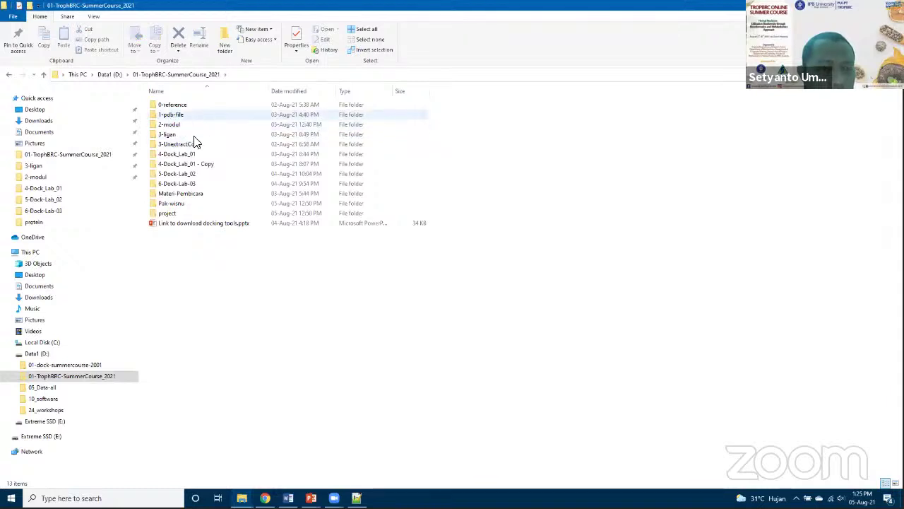
{"action": "double_click", "coordinate": [170, 117]}
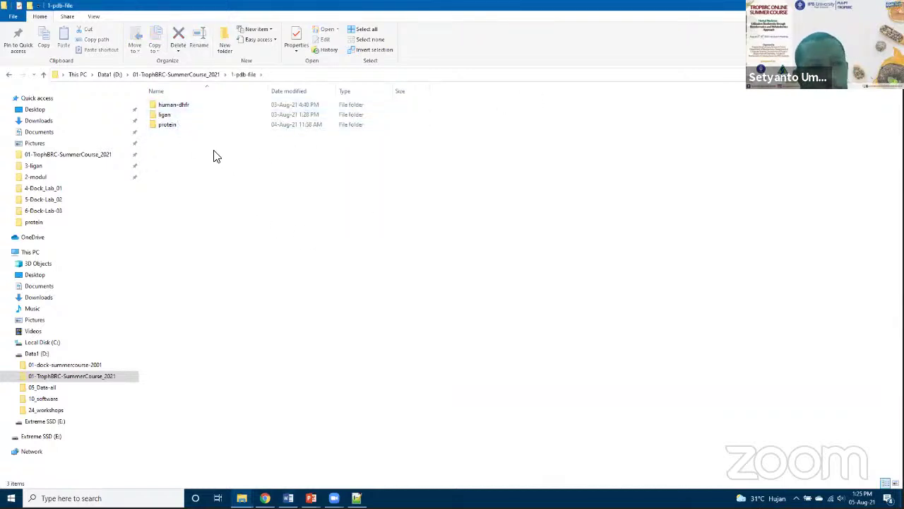
{"action": "double_click", "coordinate": [174, 125]}
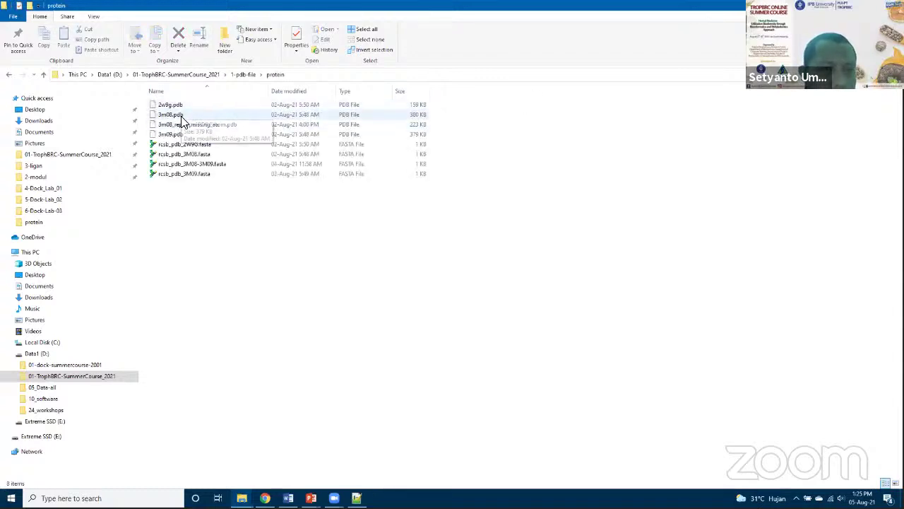
{"action": "left_click", "coordinate": [178, 116]}
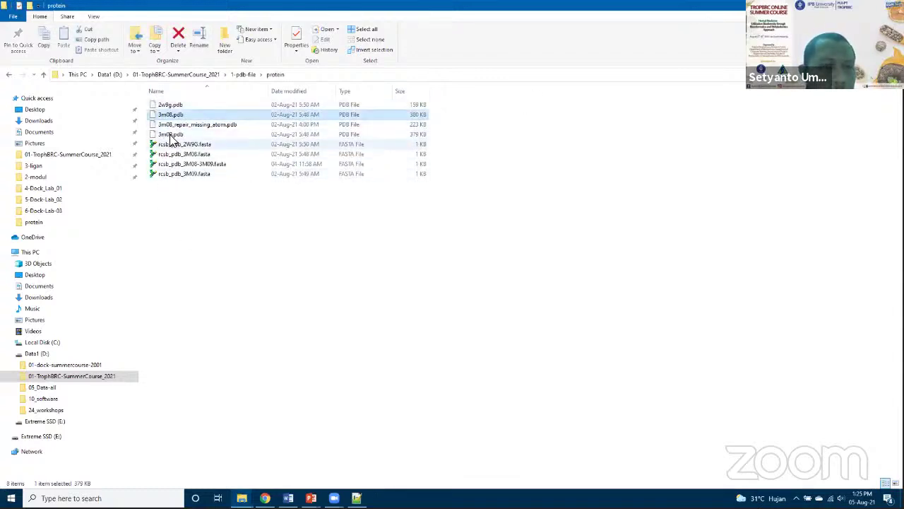
{"action": "left_click", "coordinate": [170, 135]}
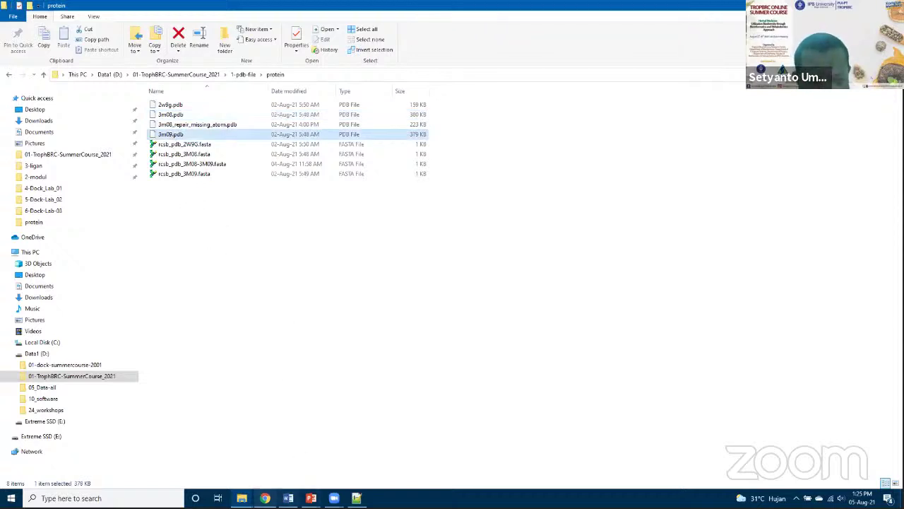
Return to the 3M08 entry in the browser and show the file formats offered for download.
{"action": "mouse_move", "coordinate": [265, 498]}
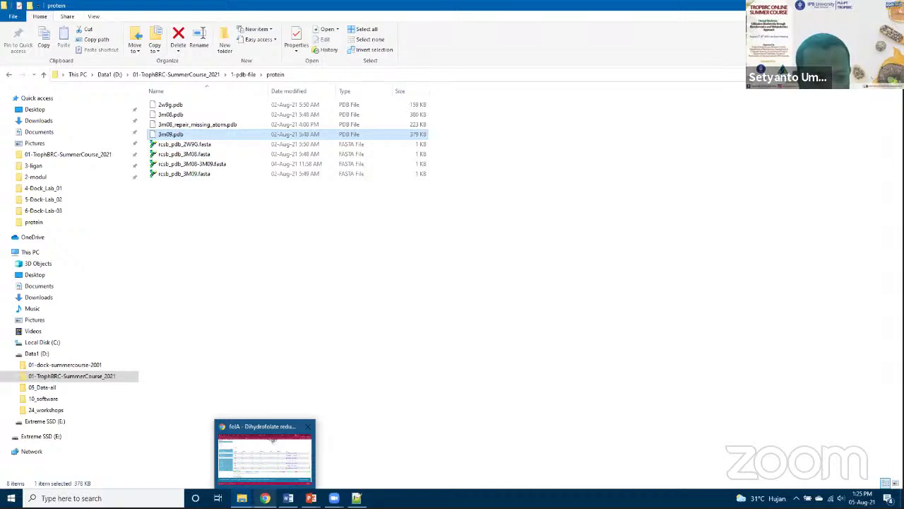
{"action": "left_click", "coordinate": [264, 456]}
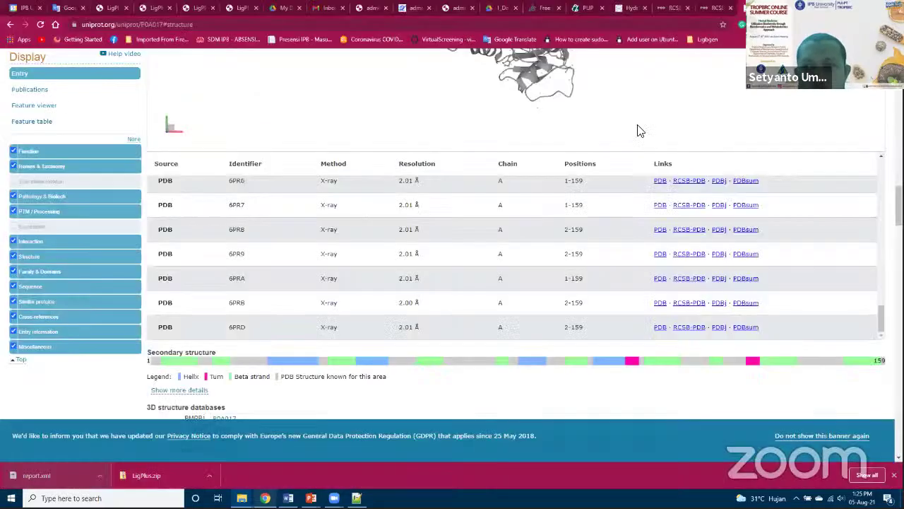
{"action": "left_click", "coordinate": [700, 4]}
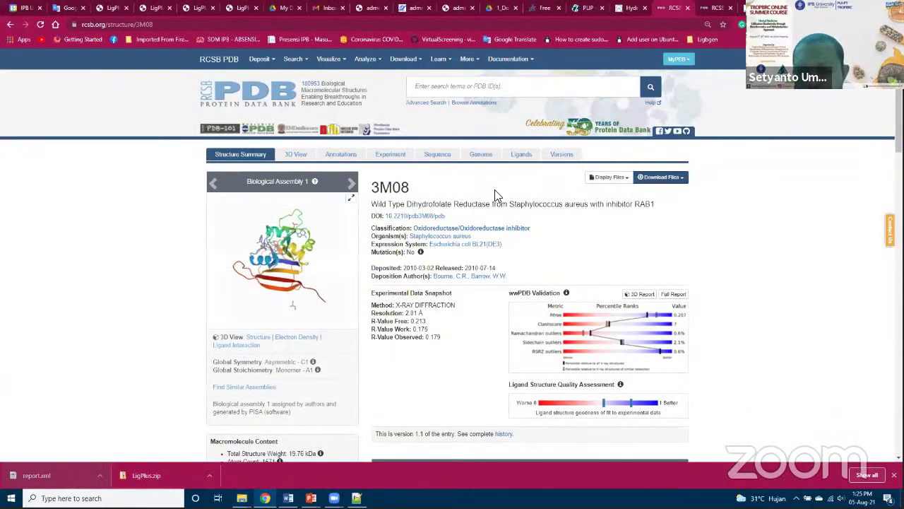
{"action": "left_click", "coordinate": [684, 178]}
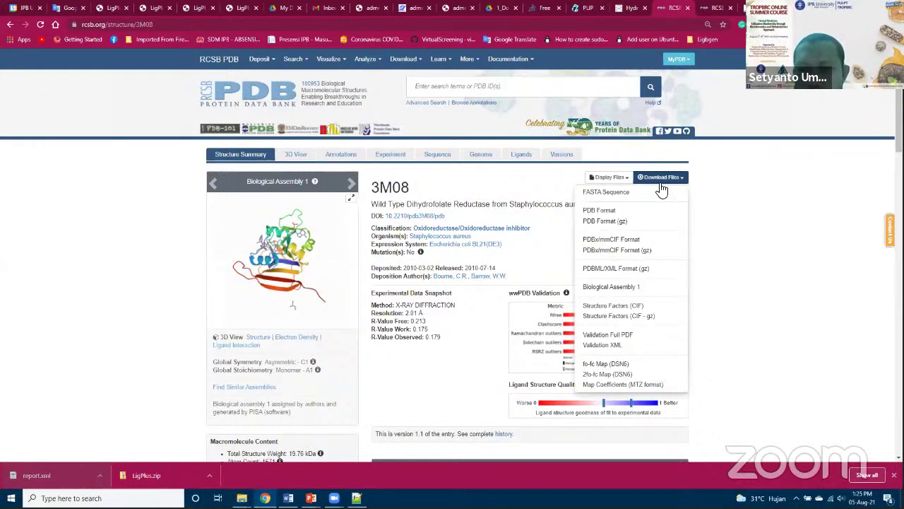
{"action": "left_click", "coordinate": [681, 178]}
{"action": "left_click", "coordinate": [681, 177]}
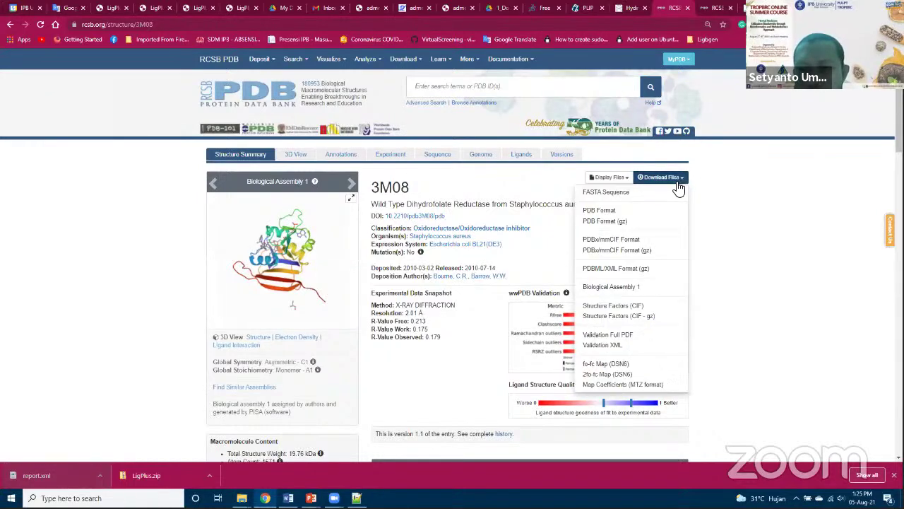
Show the download formats for the 3M09 entry, pointing out PDB Format, and highlight F98Y in its title.
{"action": "left_click", "coordinate": [706, 10]}
{"action": "scroll", "coordinate": [677, 145], "scroll_direction": "up", "scroll_amount": 10}
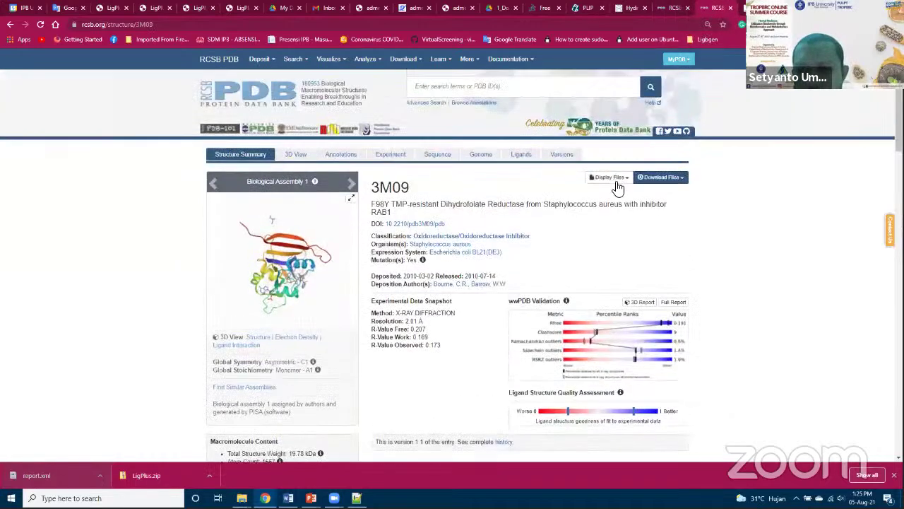
{"action": "left_click", "coordinate": [679, 182]}
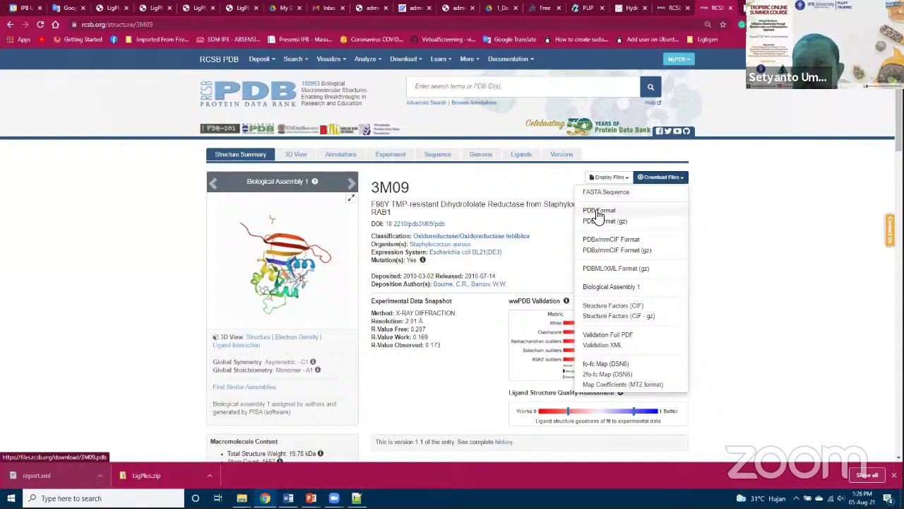
{"action": "left_click", "coordinate": [781, 152]}
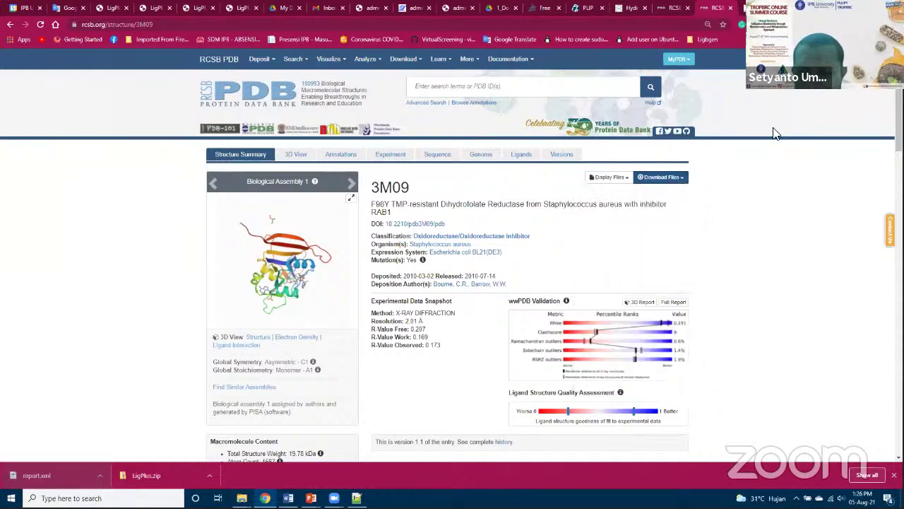
{"action": "double_click", "coordinate": [382, 205]}
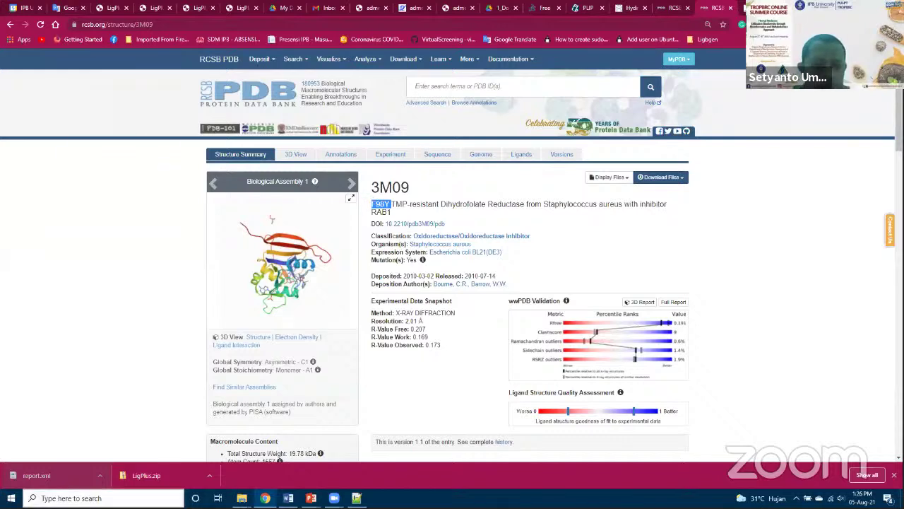
Launch BioEdit and open the sequence file rcsb_pdb_3M08.fasta from the protein folder.
{"action": "key", "text": "super"}
{"action": "type", "text": "bi"}
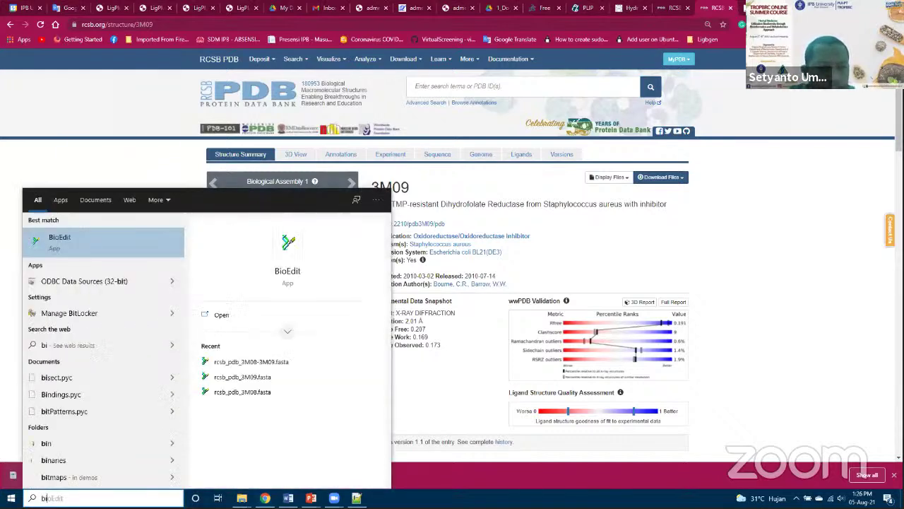
{"action": "left_click", "coordinate": [68, 243]}
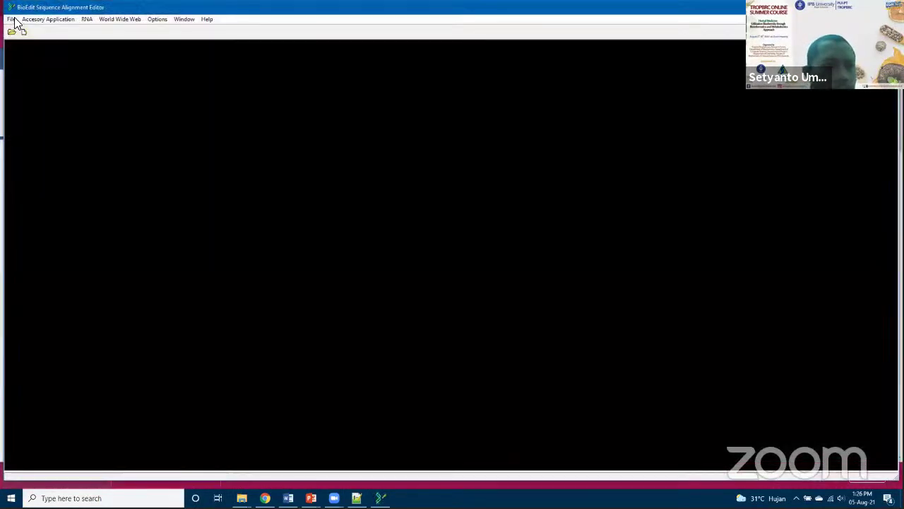
{"action": "left_click", "coordinate": [11, 19]}
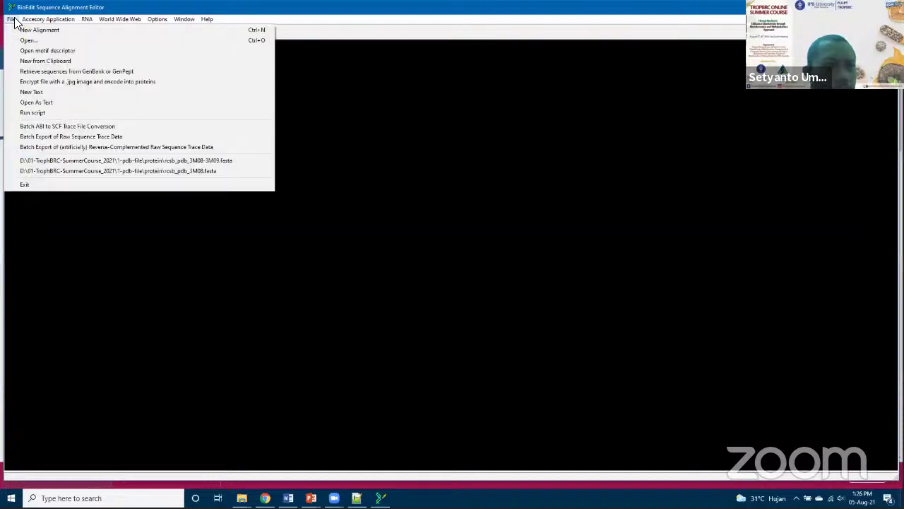
{"action": "left_click", "coordinate": [56, 43]}
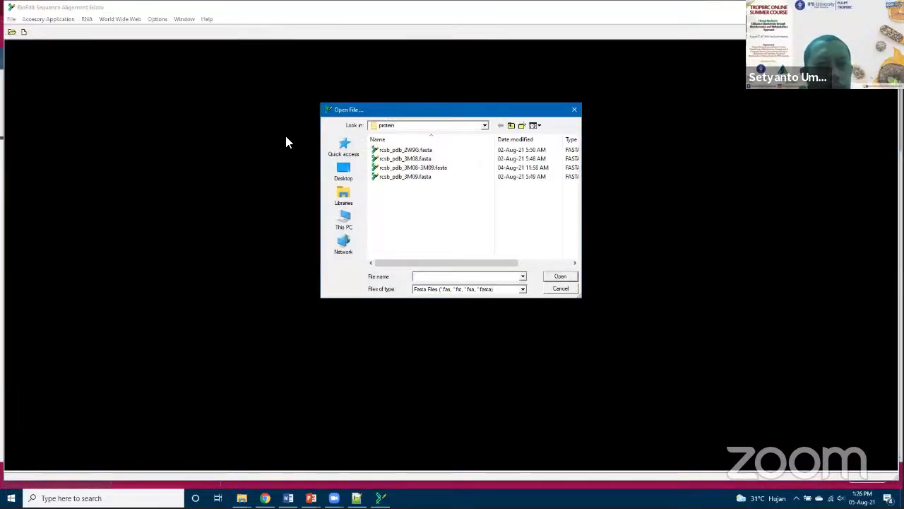
{"action": "left_click", "coordinate": [403, 161]}
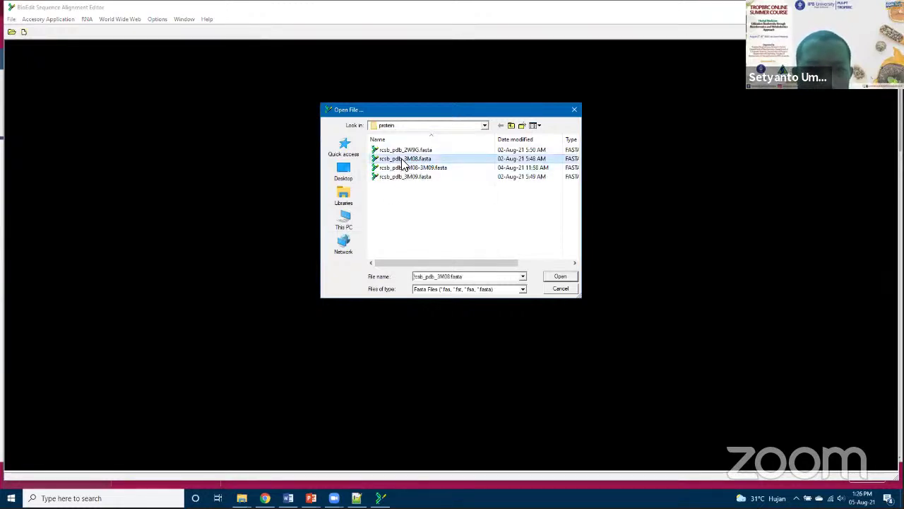
{"action": "left_click", "coordinate": [559, 277]}
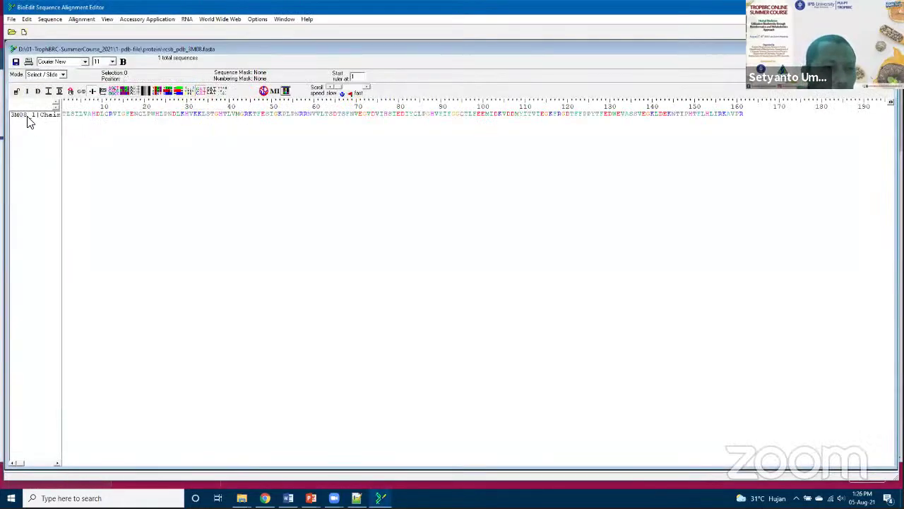
Import rcsb_pdb_3M09.fasta as a sequence alignment file beside 3M08, listing all file types, and display residues identical to 3M08 as dots.
{"action": "left_click", "coordinate": [12, 19]}
{"action": "mouse_move", "coordinate": [24, 135]}
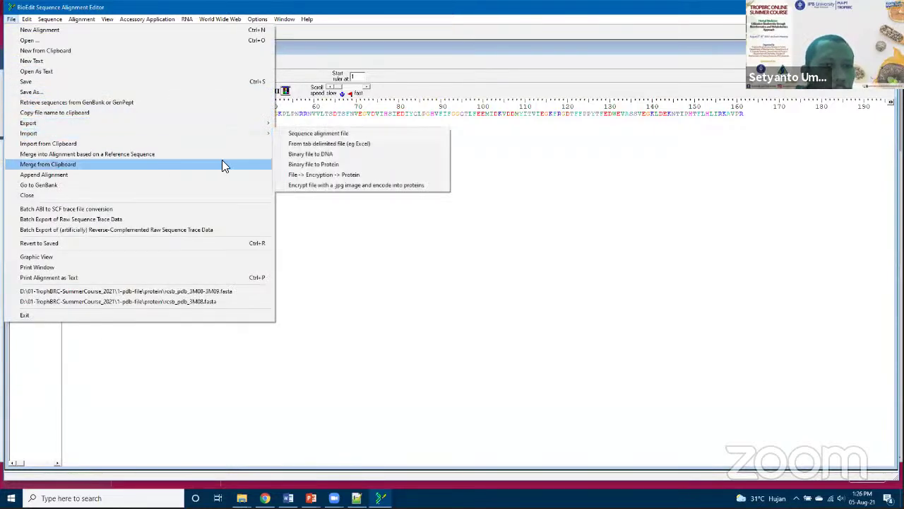
{"action": "left_click", "coordinate": [305, 132]}
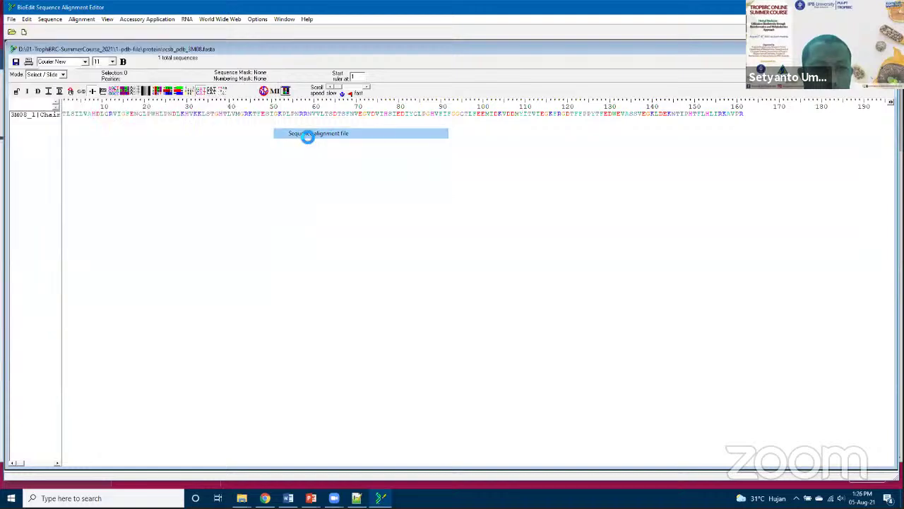
{"action": "left_click", "coordinate": [445, 292]}
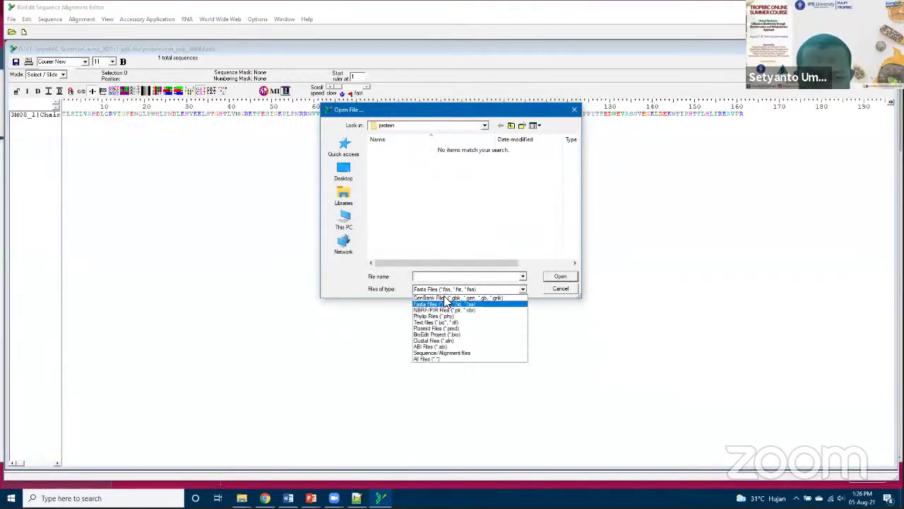
{"action": "left_click", "coordinate": [444, 359]}
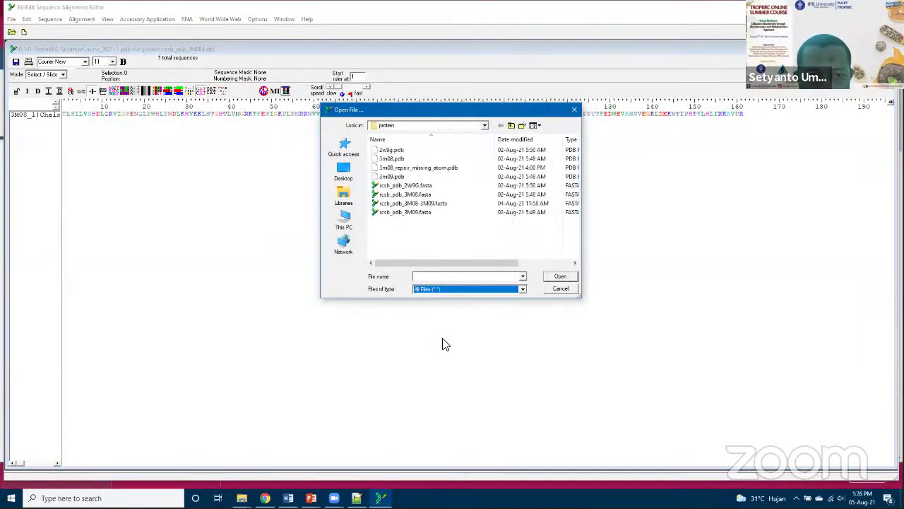
{"action": "left_click", "coordinate": [422, 214]}
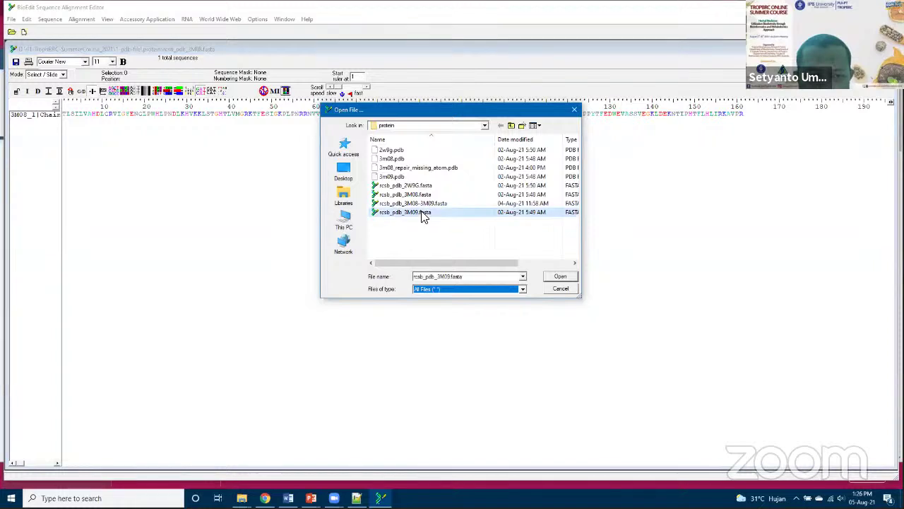
{"action": "left_click", "coordinate": [548, 279]}
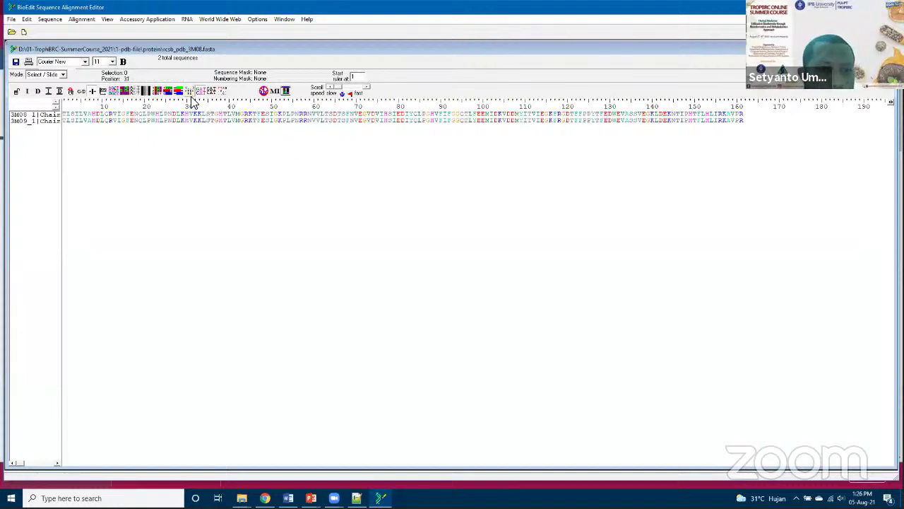
{"action": "left_click", "coordinate": [219, 94]}
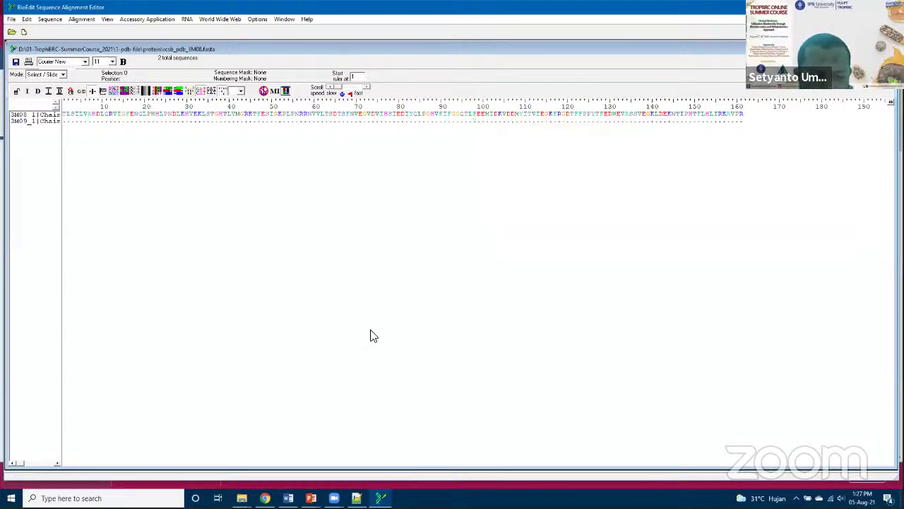
Switch back to the Word module and read on through steps 3 to 5 of the receptor download section.
{"action": "left_click", "coordinate": [289, 498]}
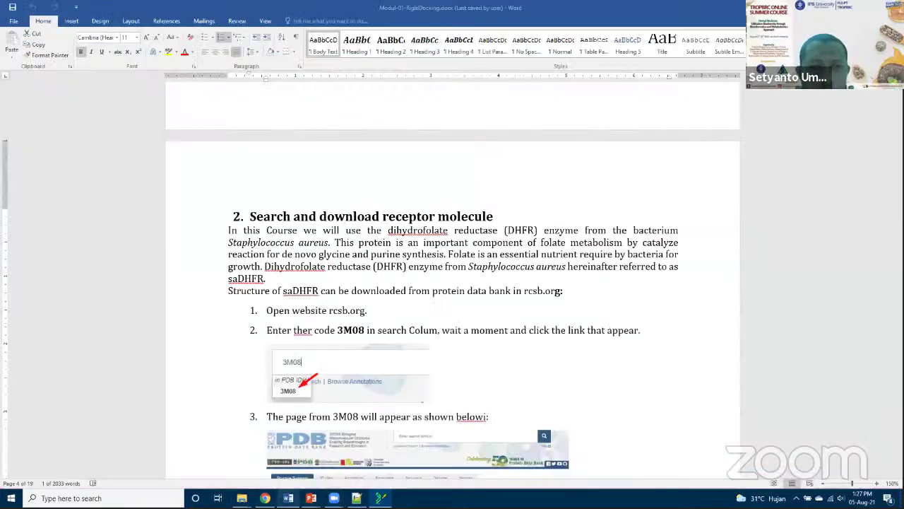
{"action": "scroll", "coordinate": [387, 390], "scroll_direction": "down", "scroll_amount": 5}
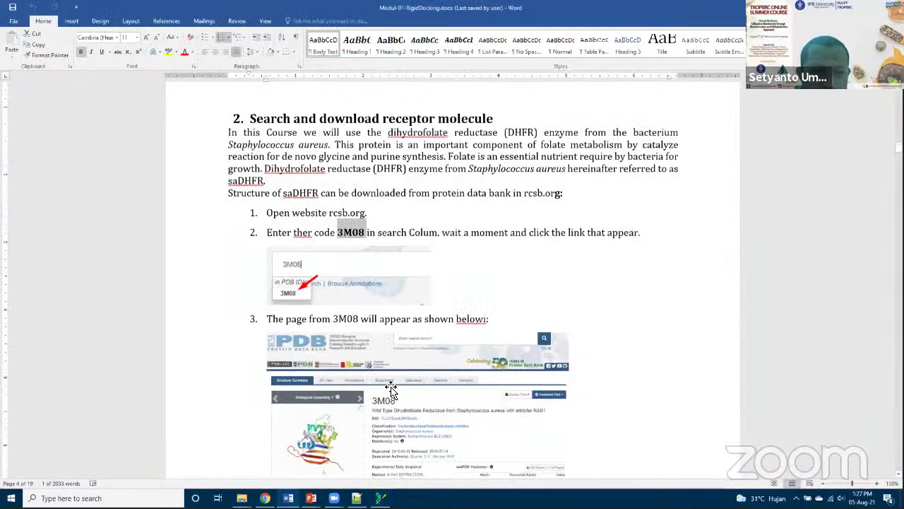
{"action": "scroll", "coordinate": [391, 389], "scroll_direction": "down", "scroll_amount": 5}
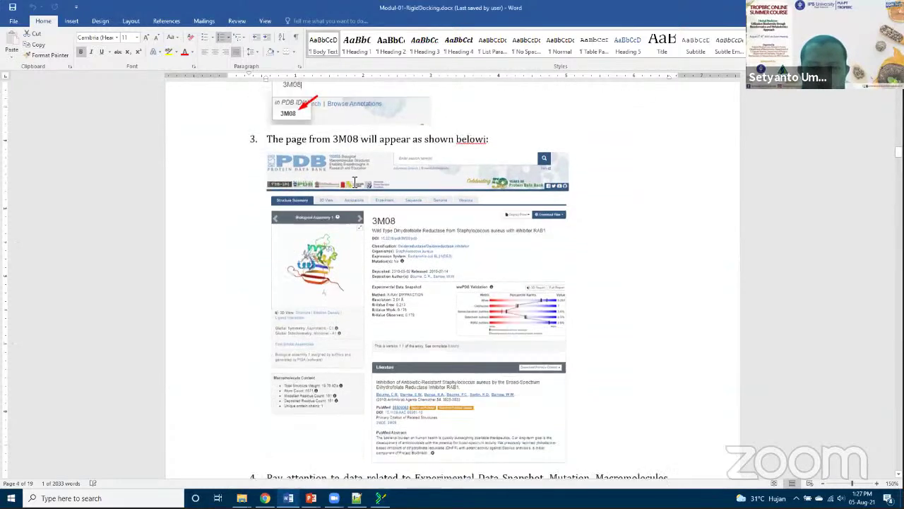
{"action": "scroll", "coordinate": [311, 182], "scroll_direction": "down", "scroll_amount": 8}
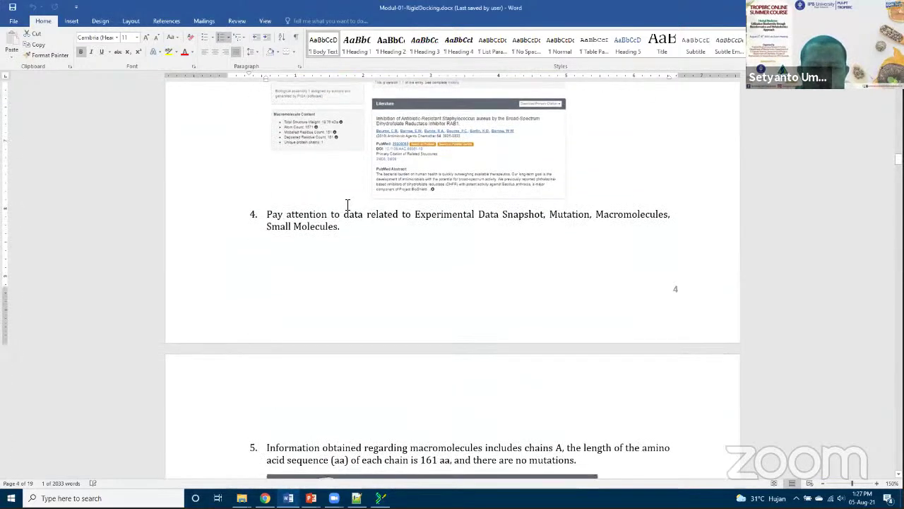
Read steps 4 to 6 of the module, on the experimental data, macromolecules and small-molecule ligands of the structure.
{"action": "scroll", "coordinate": [429, 193], "scroll_direction": "down", "scroll_amount": 1}
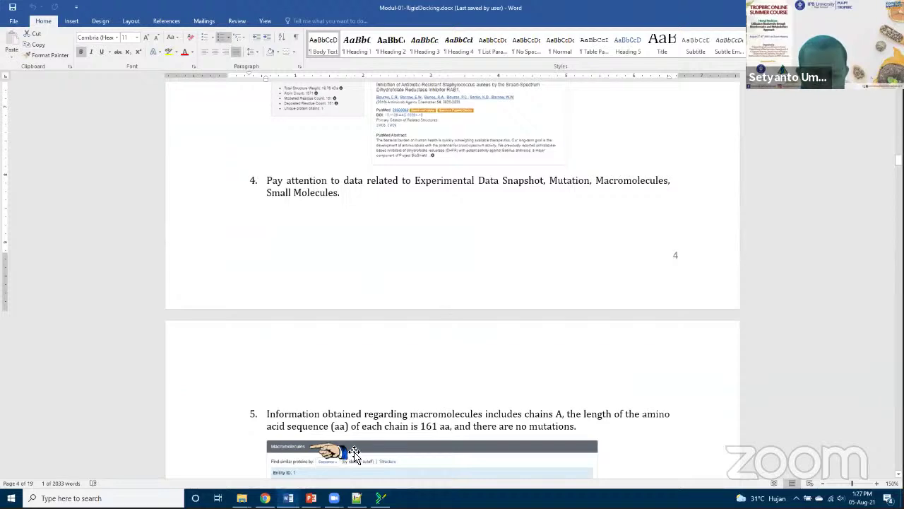
{"action": "scroll", "coordinate": [343, 349], "scroll_direction": "down", "scroll_amount": 5}
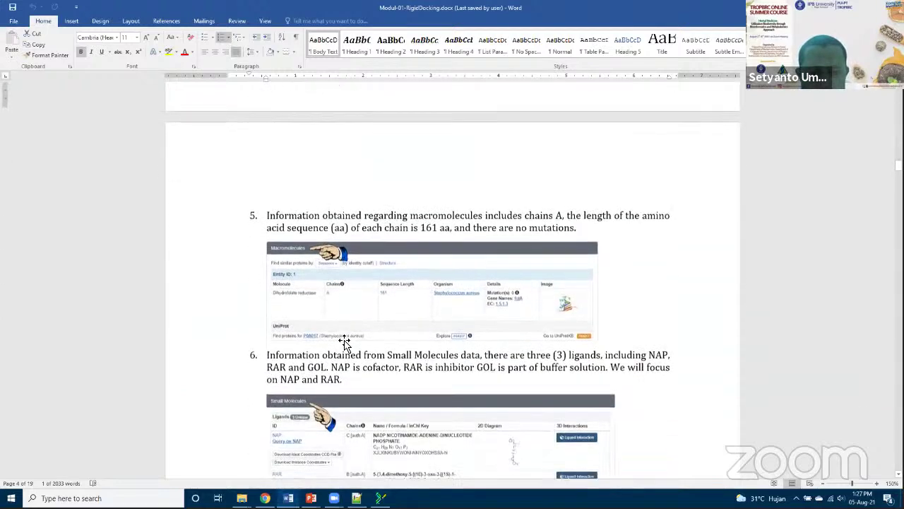
{"action": "scroll", "coordinate": [346, 344], "scroll_direction": "down", "scroll_amount": 2}
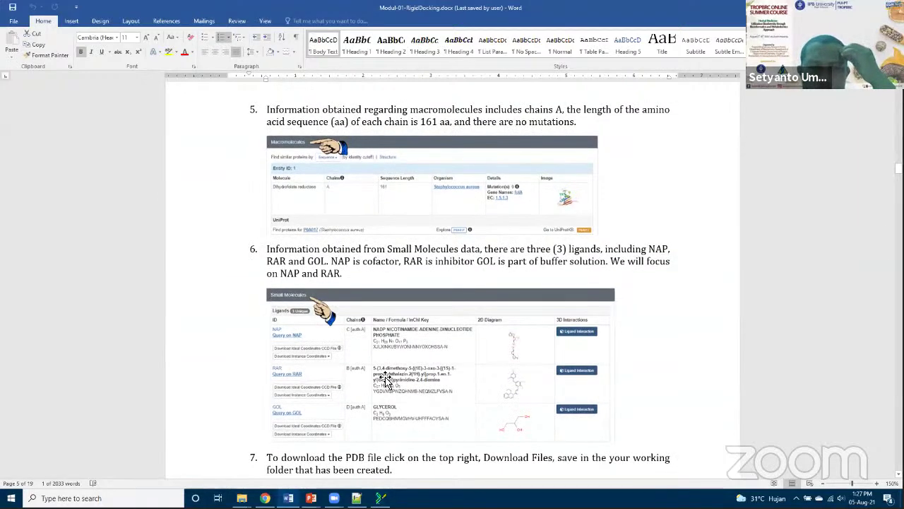
{"action": "scroll", "coordinate": [389, 372], "scroll_direction": "up", "scroll_amount": 6}
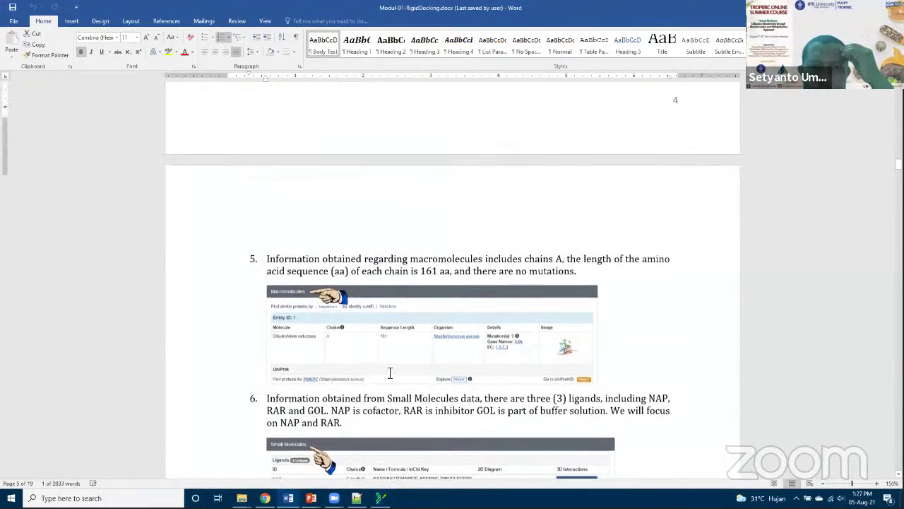
{"action": "scroll", "coordinate": [359, 357], "scroll_direction": "up", "scroll_amount": 1}
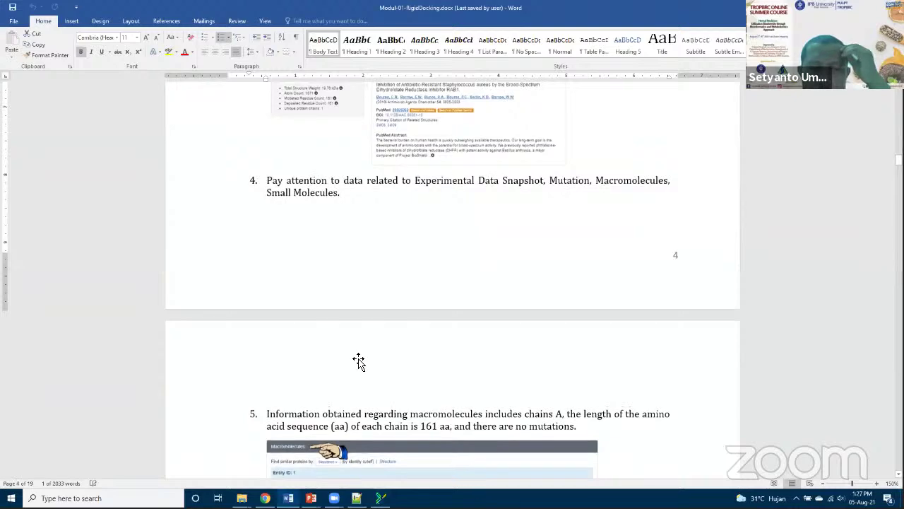
{"action": "scroll", "coordinate": [359, 361], "scroll_direction": "down", "scroll_amount": 2}
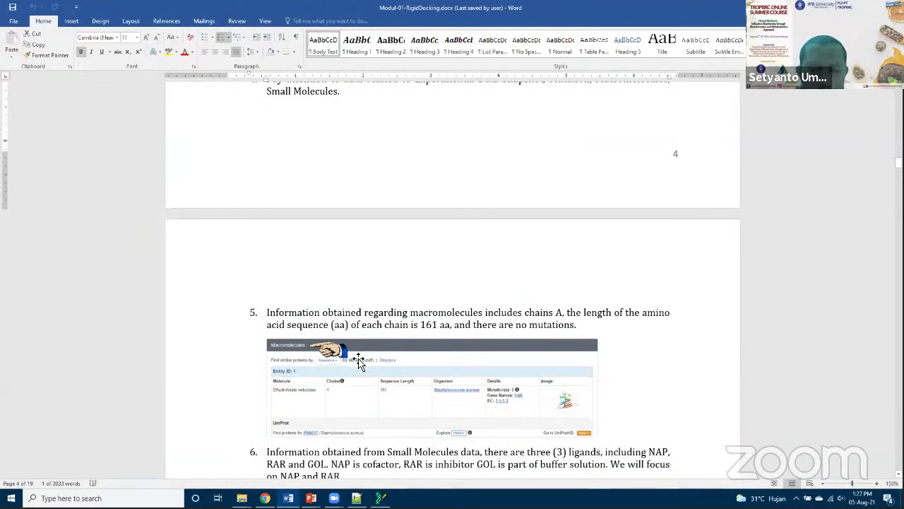
{"action": "scroll", "coordinate": [387, 316], "scroll_direction": "down", "scroll_amount": 2}
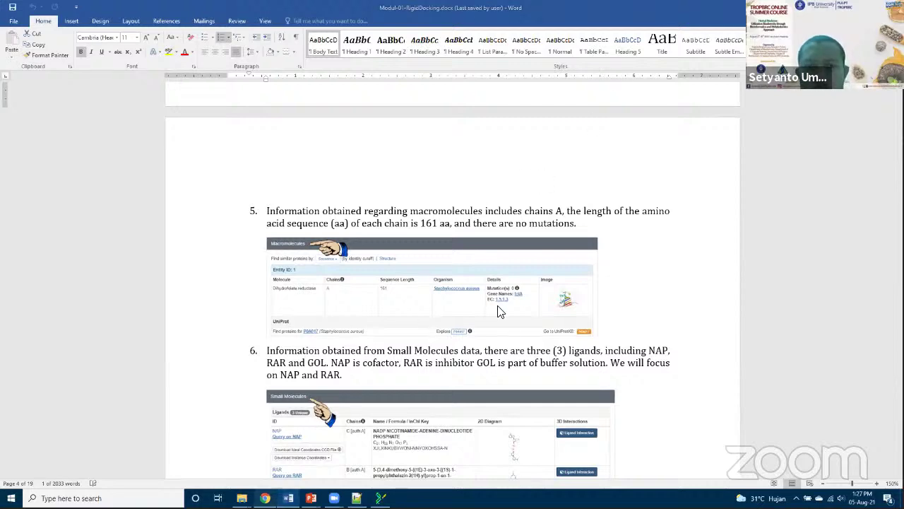
Switch to the RCSB PDB page in Chrome and examine the Macromolecules and Small Molecules sections of the 3M09 entry.
{"action": "key", "text": "alt+Tab"}
{"action": "scroll", "coordinate": [181, 327], "scroll_direction": "down", "scroll_amount": 7}
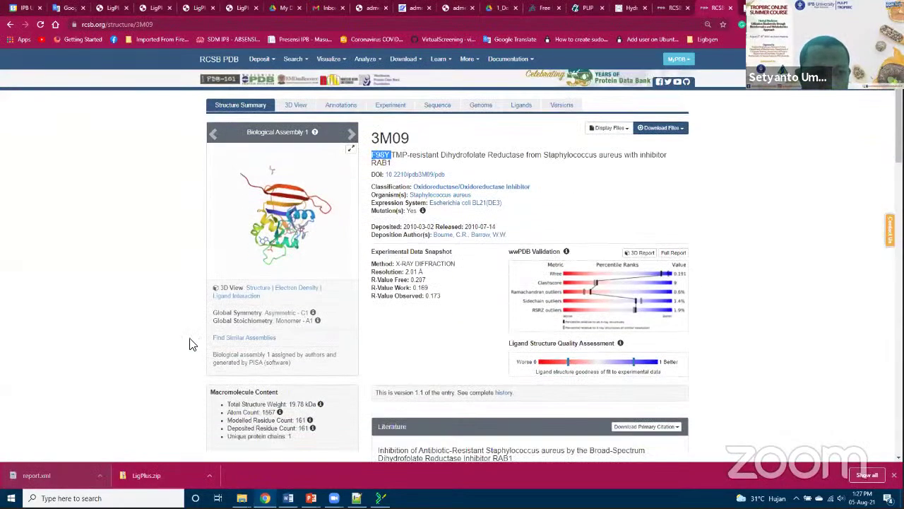
{"action": "scroll", "coordinate": [174, 323], "scroll_direction": "down", "scroll_amount": 4}
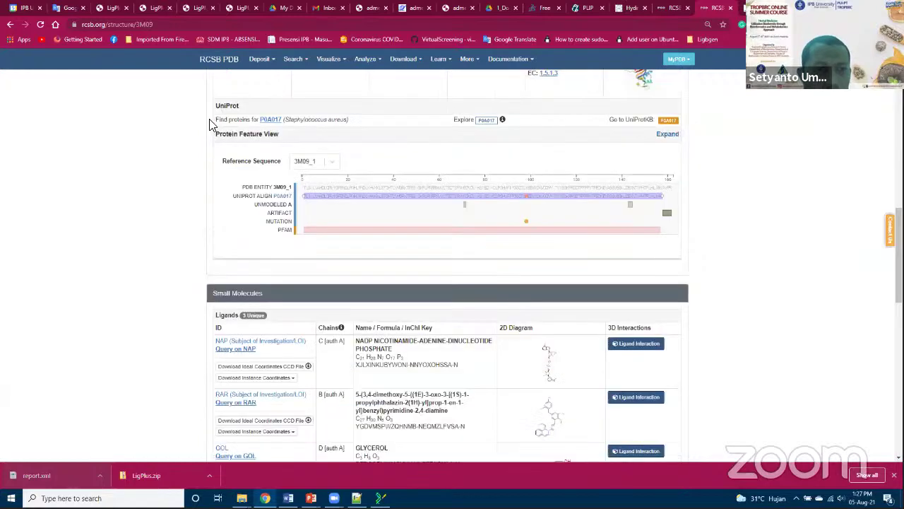
{"action": "scroll", "coordinate": [228, 112], "scroll_direction": "down", "scroll_amount": 1}
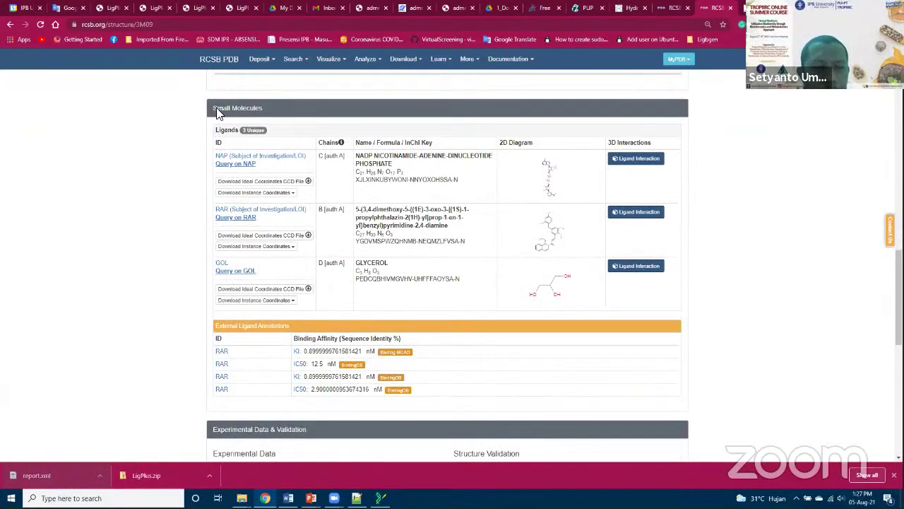
{"action": "scroll", "coordinate": [202, 138], "scroll_direction": "up", "scroll_amount": 2}
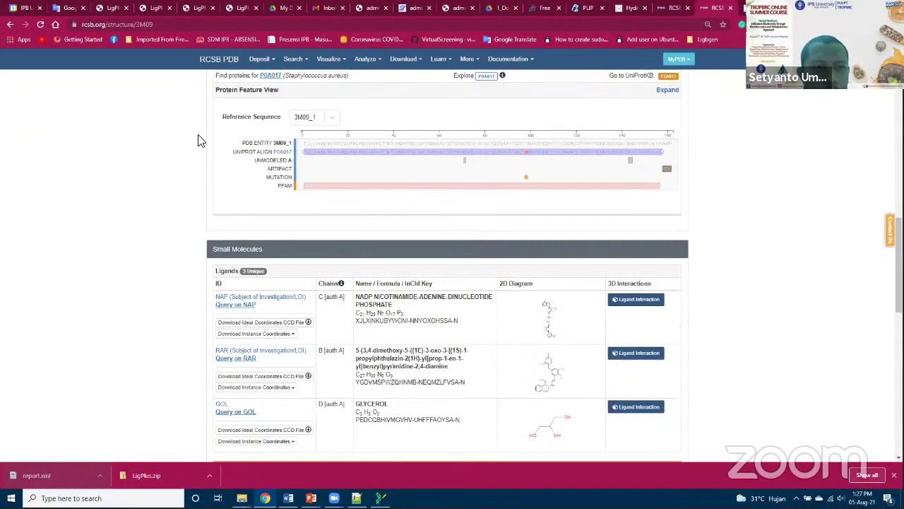
{"action": "scroll", "coordinate": [221, 173], "scroll_direction": "up", "scroll_amount": 1}
{"action": "scroll", "coordinate": [221, 182], "scroll_direction": "up", "scroll_amount": 2}
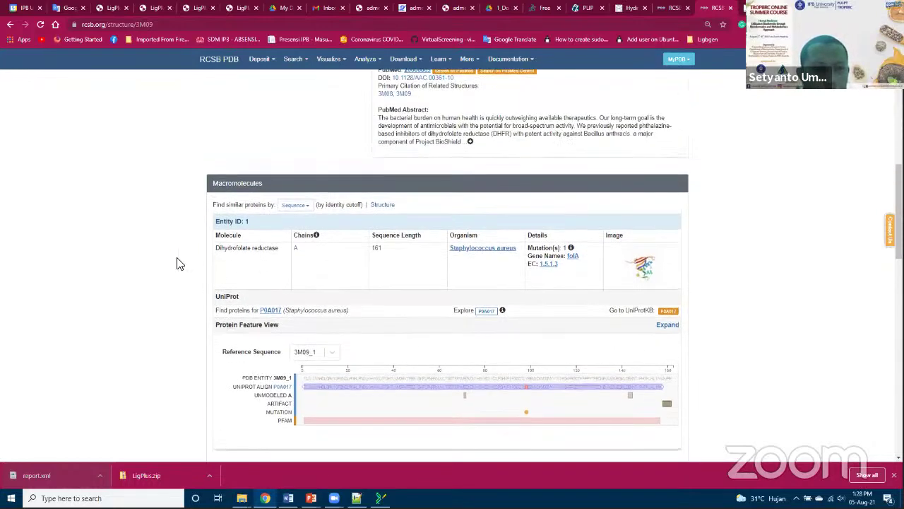
{"action": "scroll", "coordinate": [178, 262], "scroll_direction": "down", "scroll_amount": 1}
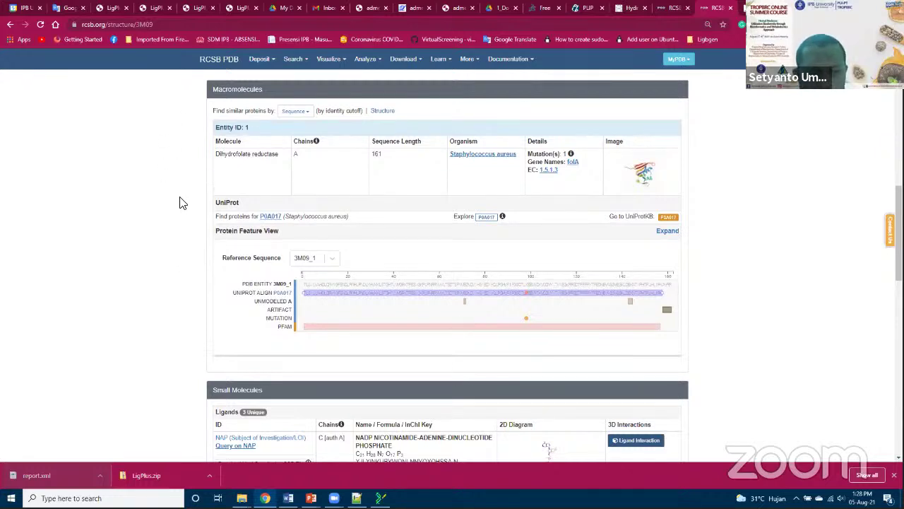
{"action": "scroll", "coordinate": [204, 290], "scroll_direction": "down", "scroll_amount": 1}
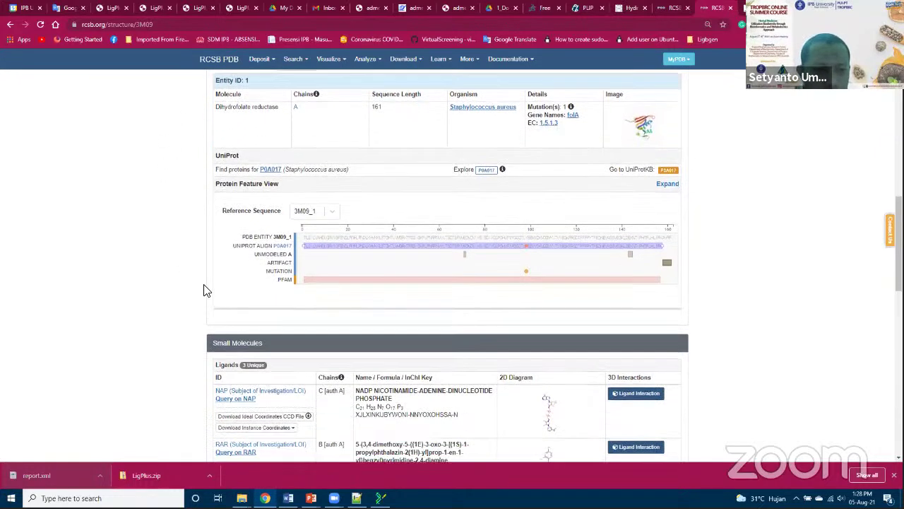
{"action": "scroll", "coordinate": [204, 290], "scroll_direction": "down", "scroll_amount": 2}
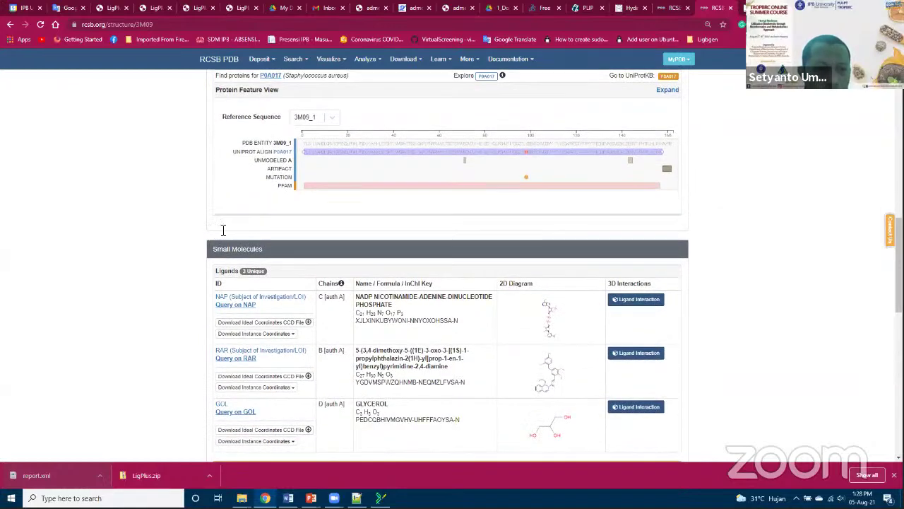
{"action": "scroll", "coordinate": [213, 204], "scroll_direction": "down", "scroll_amount": 1}
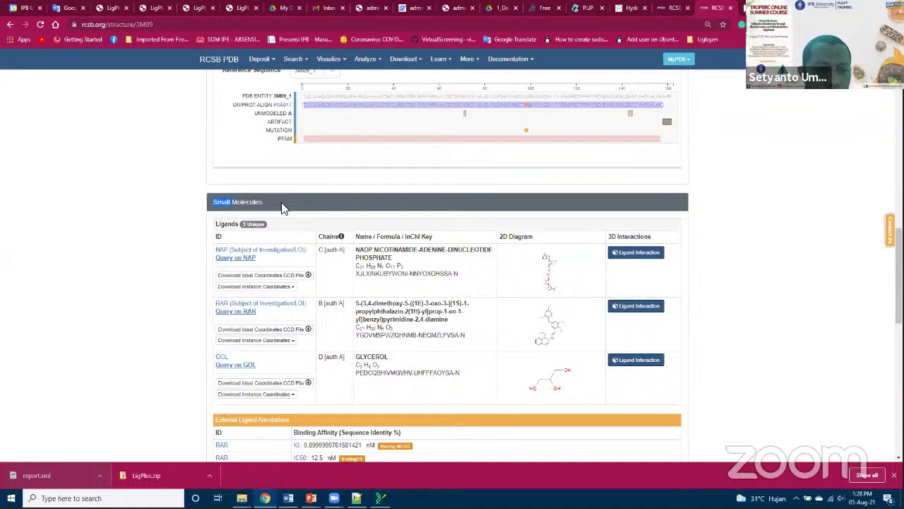
{"action": "scroll", "coordinate": [193, 259], "scroll_direction": "down", "scroll_amount": 1}
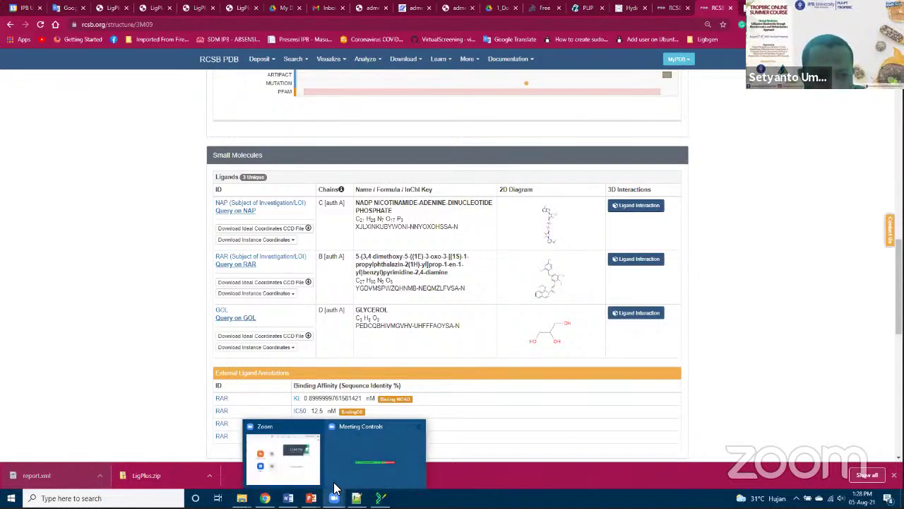
Return to the Word module, read step 7 and section 3 on PDB structure preparation, and highlight "checking – Missing" in its heading.
{"action": "mouse_move", "coordinate": [310, 497]}
{"action": "key", "text": "alt+Tab"}
{"action": "scroll", "coordinate": [349, 313], "scroll_direction": "down", "scroll_amount": 5}
{"action": "scroll", "coordinate": [350, 314], "scroll_direction": "down", "scroll_amount": 10}
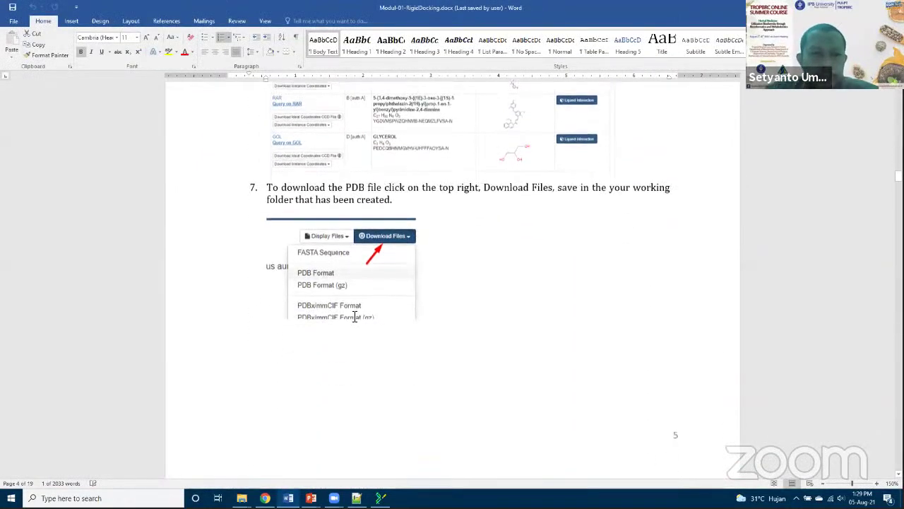
{"action": "scroll", "coordinate": [362, 322], "scroll_direction": "down", "scroll_amount": 4}
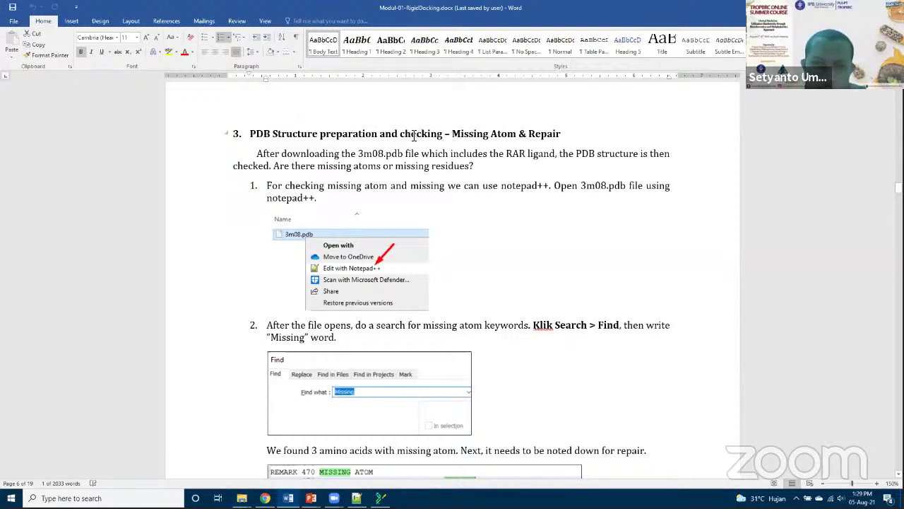
{"action": "left_click_drag", "start_coordinate": [401, 134], "coordinate": [472, 134]}
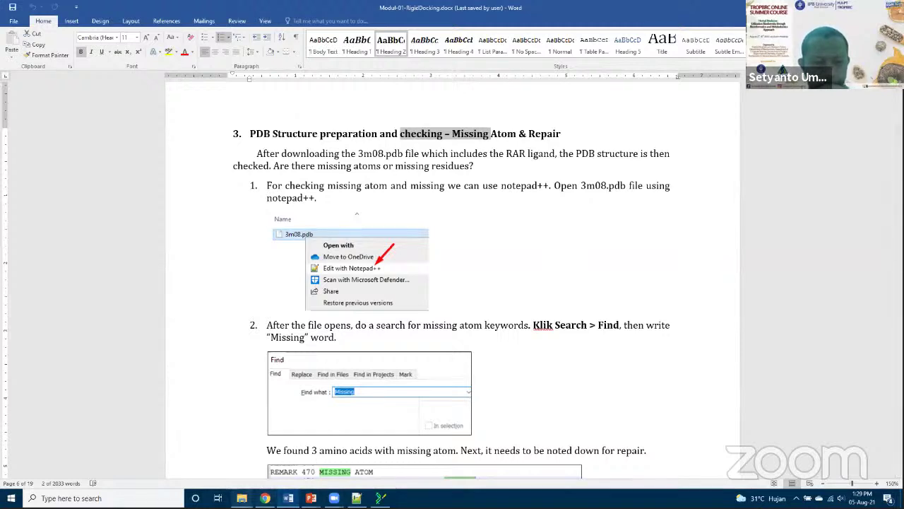
Switch to File Explorer and open the 4-Dock_Lab_01 folder inside 01-TrophBRC-SummerCourse_2021.
{"action": "left_click", "coordinate": [241, 498]}
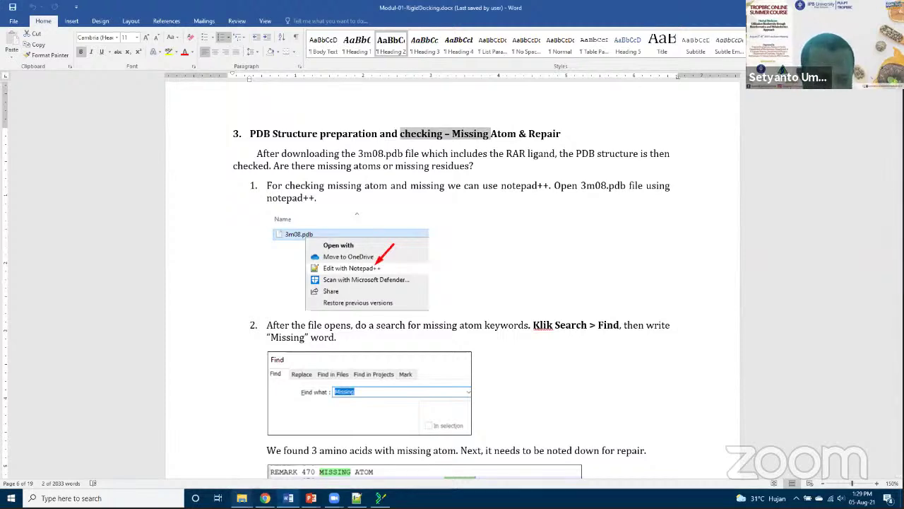
{"action": "left_click", "coordinate": [242, 498]}
{"action": "left_click", "coordinate": [213, 470]}
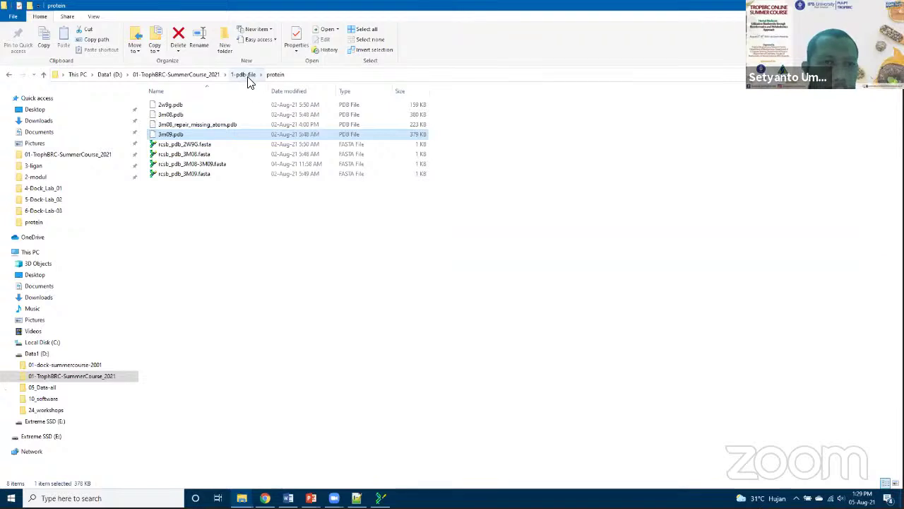
{"action": "left_click", "coordinate": [209, 76]}
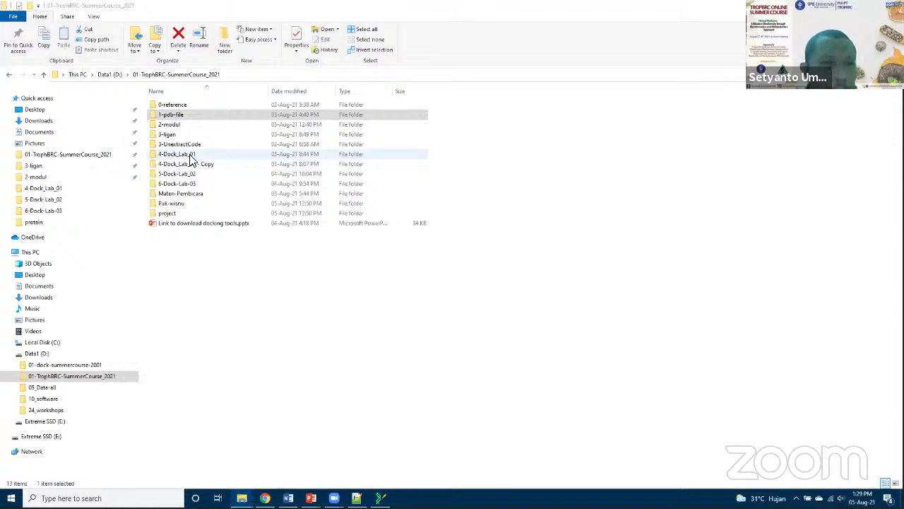
{"action": "double_click", "coordinate": [191, 159]}
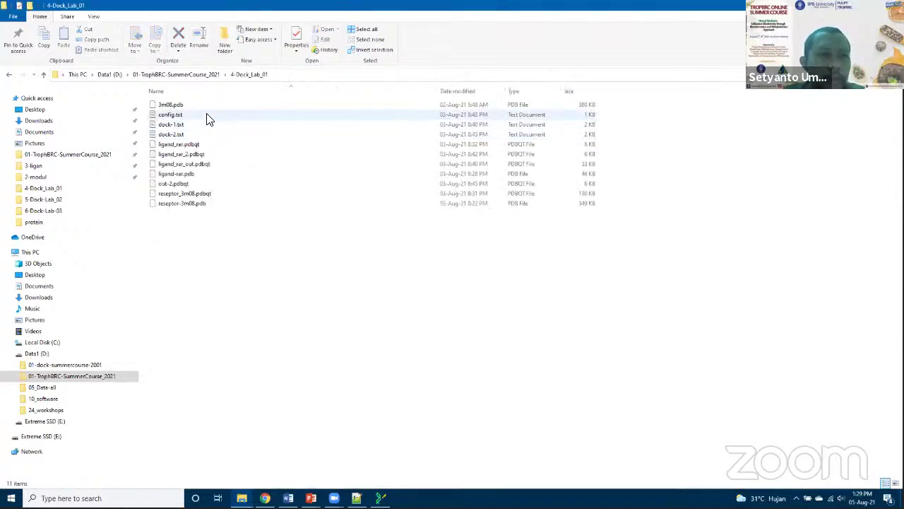
Delete all files from config.txt through reseptor-3m08.pdb in the 4-Dock_Lab_01 folder, keeping only 3m08.pdb.
{"action": "left_click", "coordinate": [208, 117]}
{"action": "left_click", "coordinate": [203, 204], "text": "shift"}
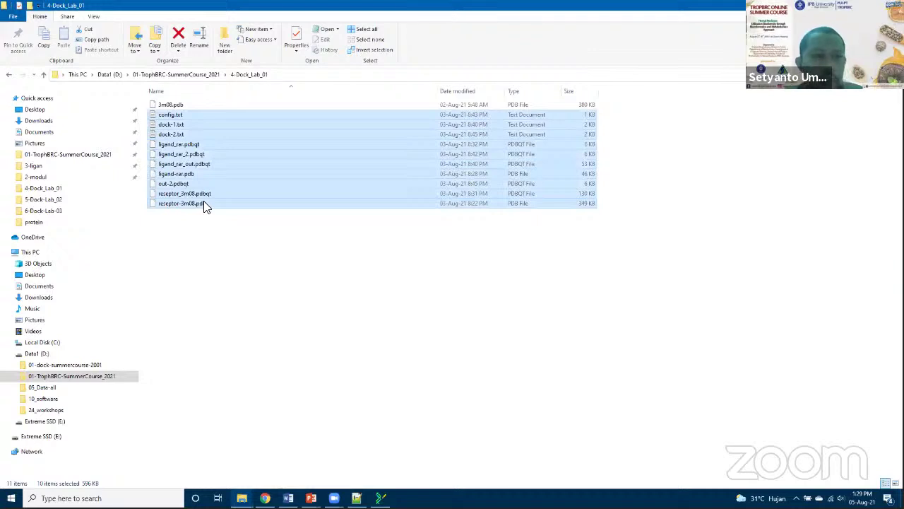
{"action": "key", "text": "Delete"}
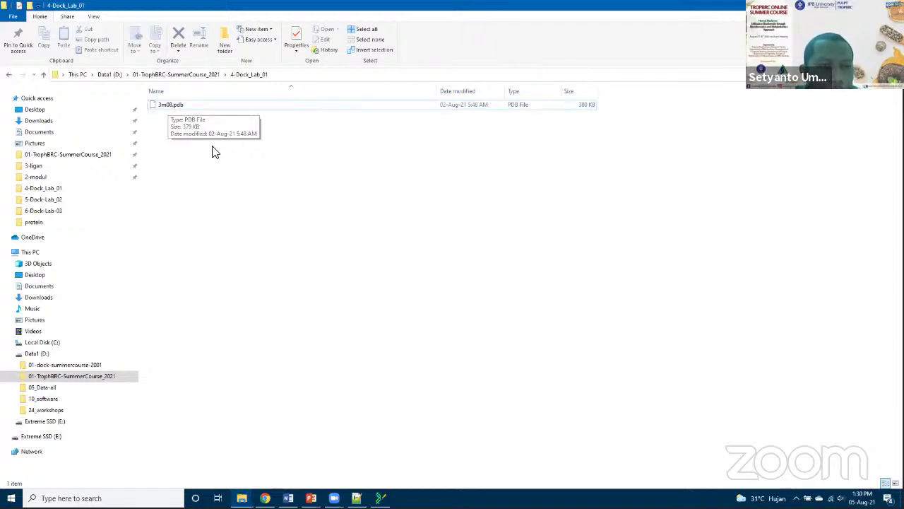
Open 3m08.pdb from the 4-Dock_Lab_01 folder for editing in Notepad++.
{"action": "left_click", "coordinate": [170, 109]}
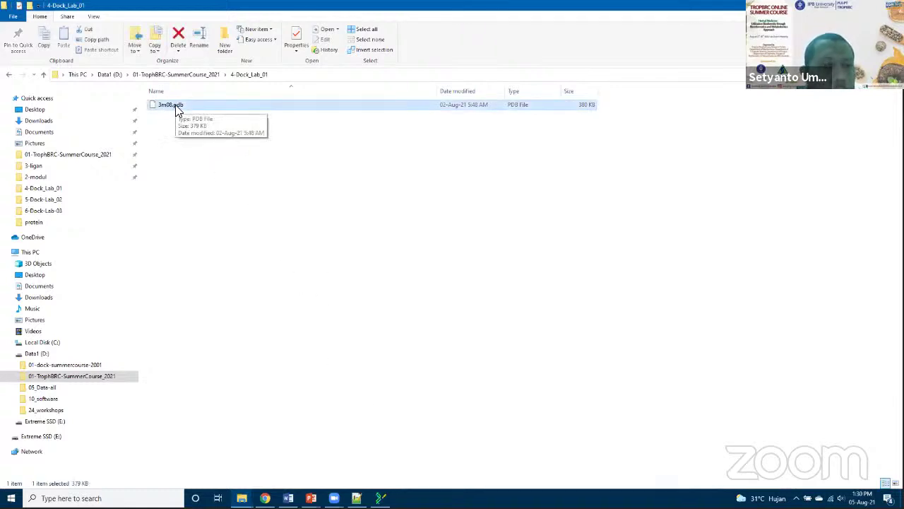
{"action": "right_click", "coordinate": [178, 111]}
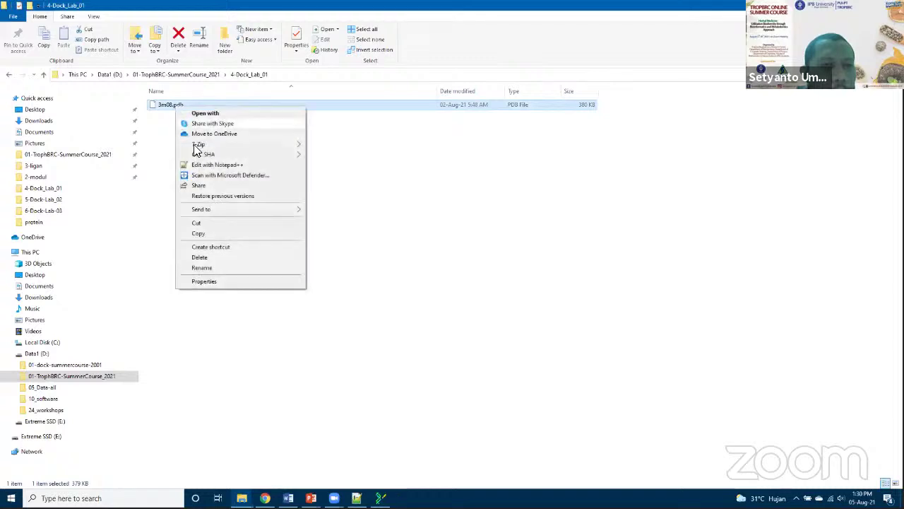
{"action": "left_click", "coordinate": [212, 164]}
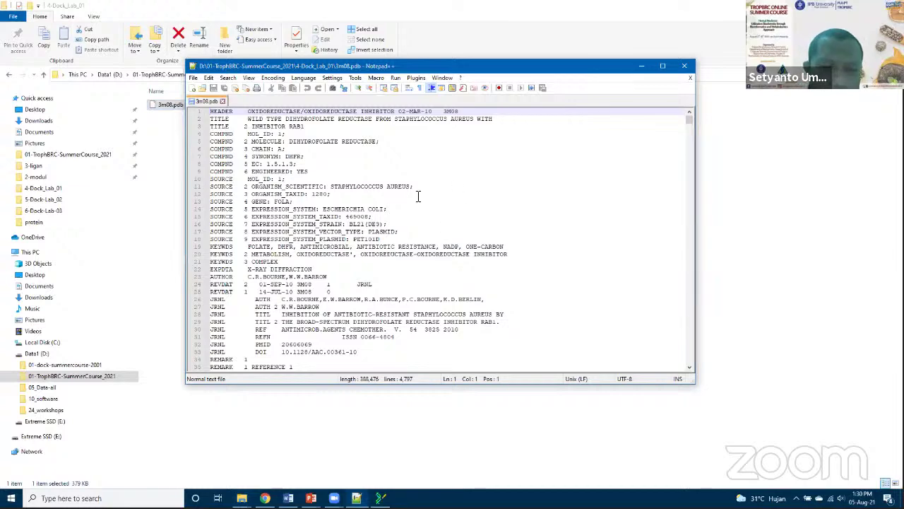
Examine the header and REMARK records of 3m08.pdb down to the first ATOM coordinate lines, and point out where they begin.
{"action": "scroll", "coordinate": [246, 148], "scroll_direction": "down", "scroll_amount": 14}
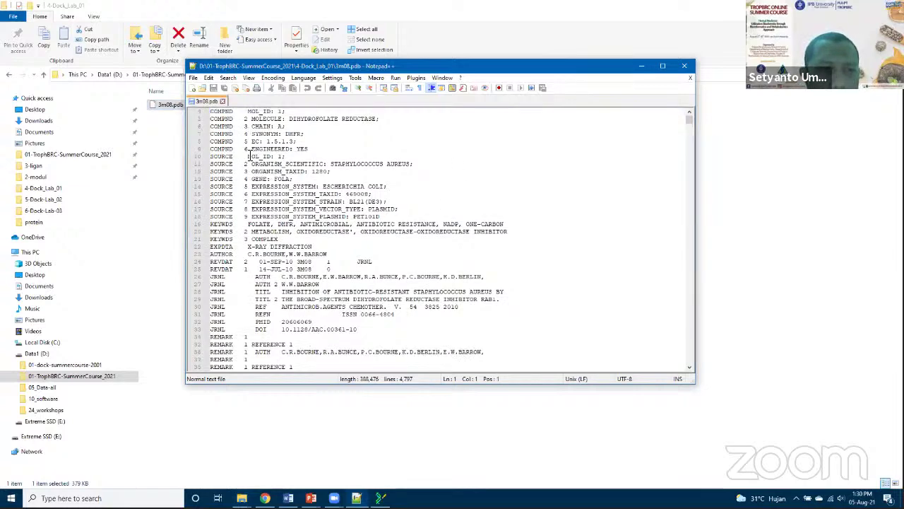
{"action": "scroll", "coordinate": [250, 156], "scroll_direction": "down", "scroll_amount": 20}
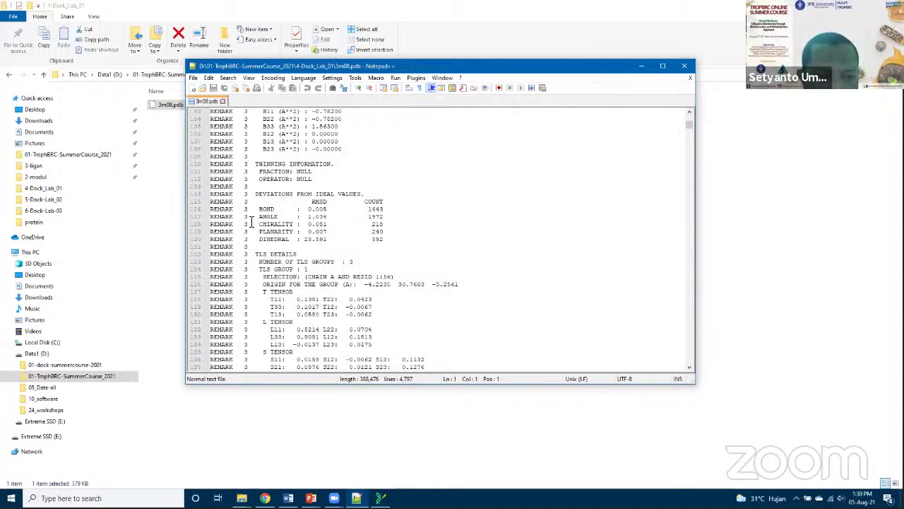
{"action": "scroll", "coordinate": [251, 223], "scroll_direction": "down", "scroll_amount": 16}
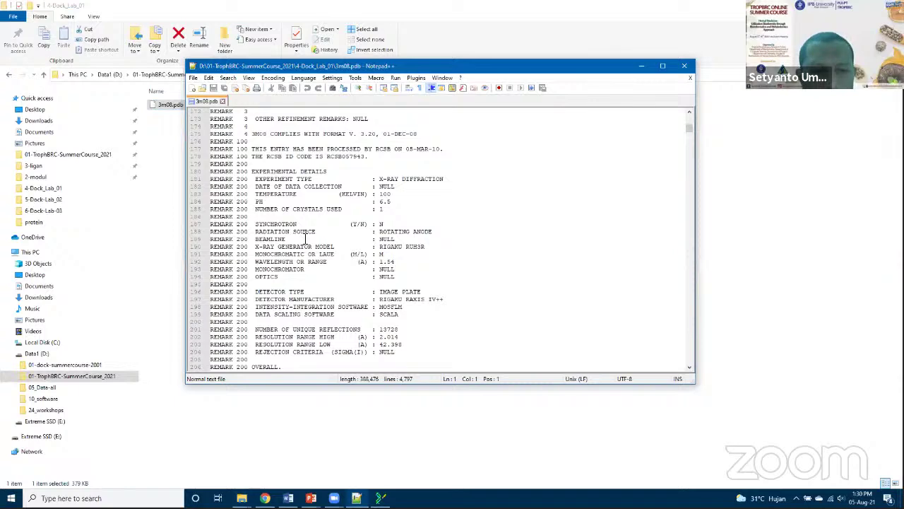
{"action": "scroll", "coordinate": [306, 239], "scroll_direction": "down", "scroll_amount": 5}
{"action": "scroll", "coordinate": [244, 208], "scroll_direction": "down", "scroll_amount": 20}
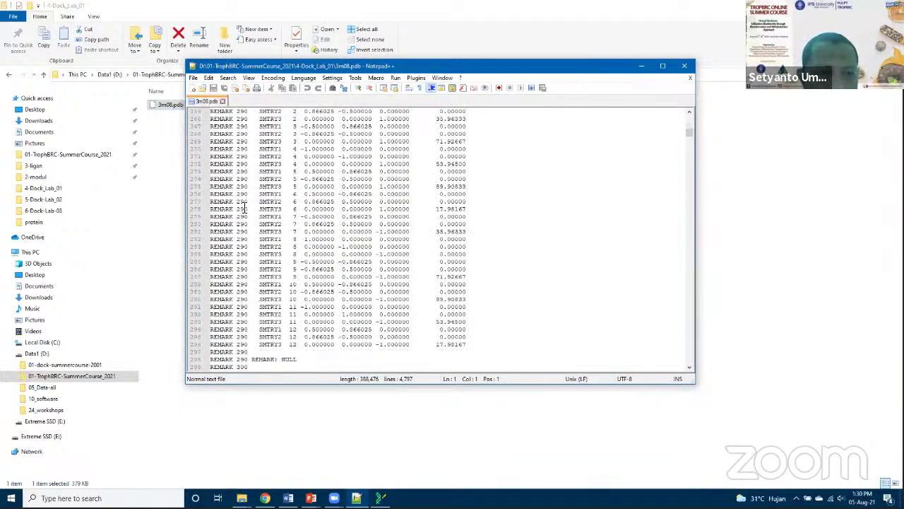
{"action": "scroll", "coordinate": [244, 208], "scroll_direction": "down", "scroll_amount": 20}
{"action": "scroll", "coordinate": [244, 208], "scroll_direction": "down", "scroll_amount": 20}
{"action": "scroll", "coordinate": [222, 178], "scroll_direction": "up", "scroll_amount": 4}
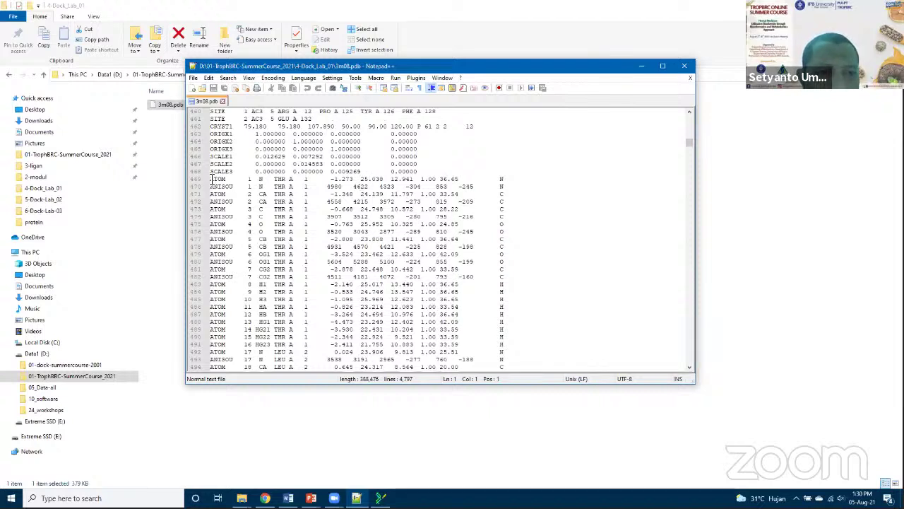
{"action": "left_click_drag", "start_coordinate": [212, 178], "coordinate": [258, 174]}
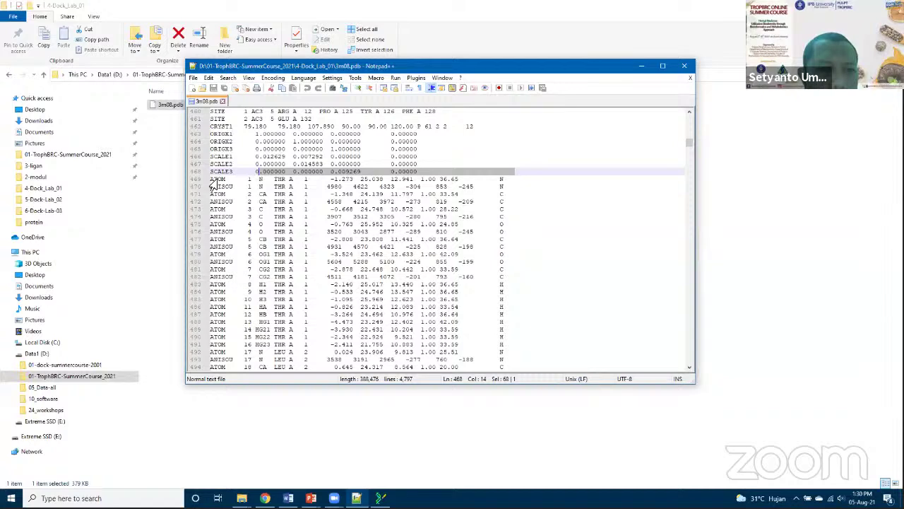
Highlight the start of the first ATOM record on line 469 and return to the beginning of 3m08.pdb.
{"action": "left_click_drag", "start_coordinate": [212, 181], "coordinate": [277, 182]}
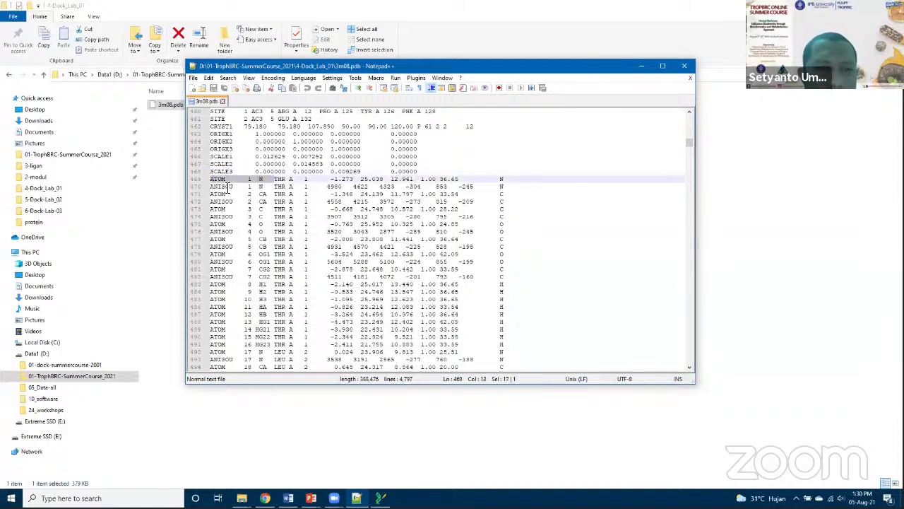
{"action": "scroll", "coordinate": [689, 139], "scroll_direction": "up", "scroll_amount": 20}
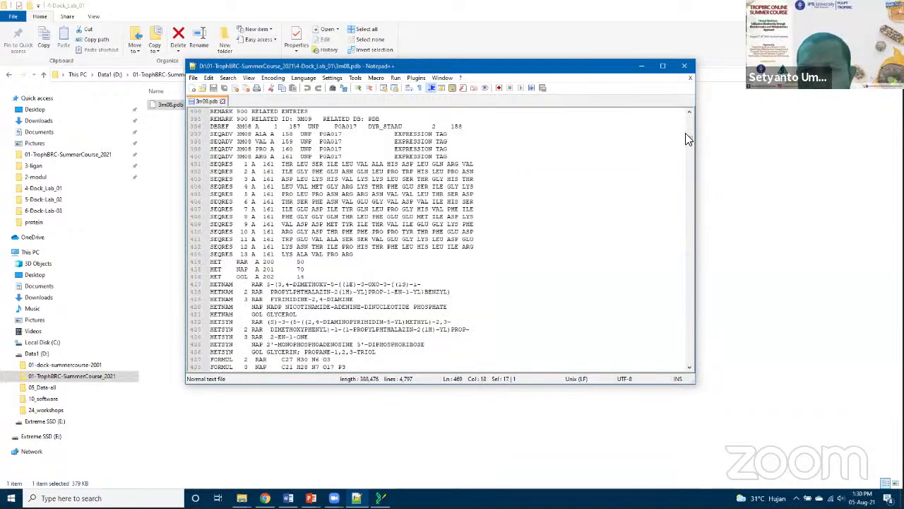
{"action": "left_click_drag", "start_coordinate": [688, 137], "coordinate": [689, 113]}
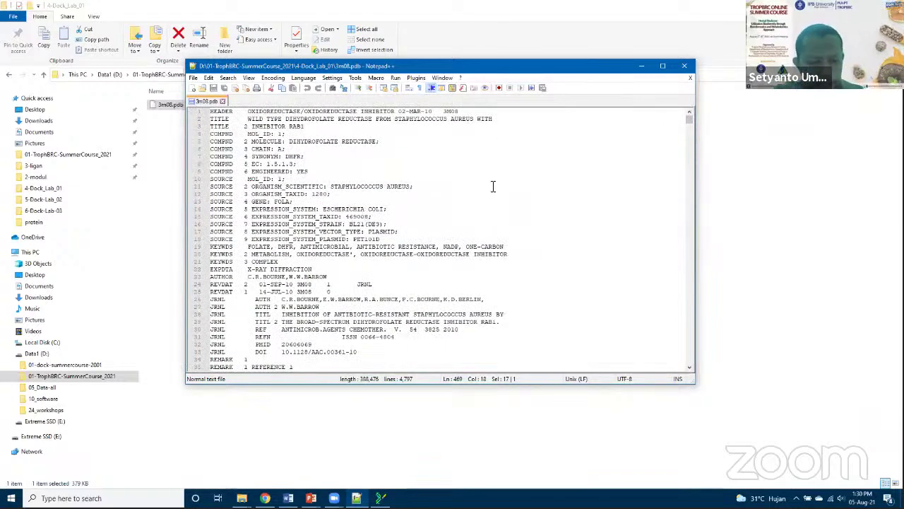
Search 3m08.pdb for "MISSING" and highlight the residues listed under the missing atom remark.
{"action": "left_click", "coordinate": [210, 79]}
{"action": "mouse_move", "coordinate": [227, 78]}
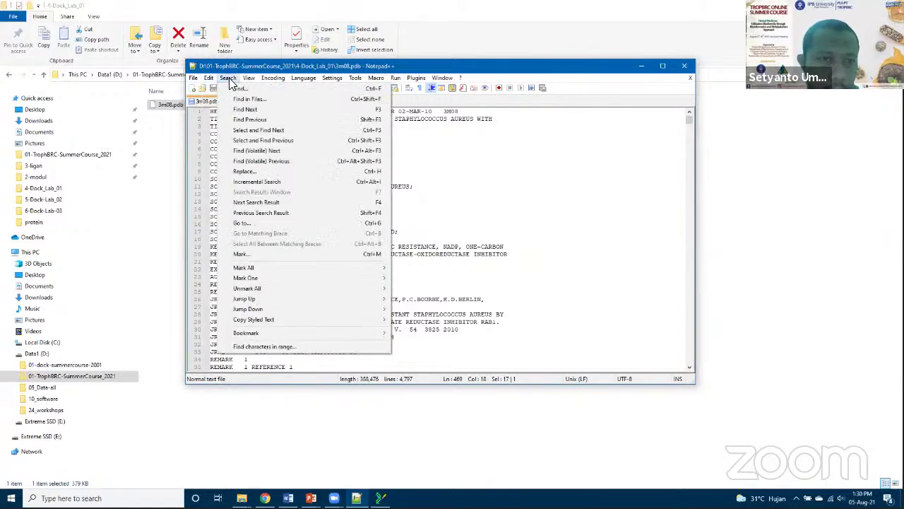
{"action": "left_click", "coordinate": [238, 89]}
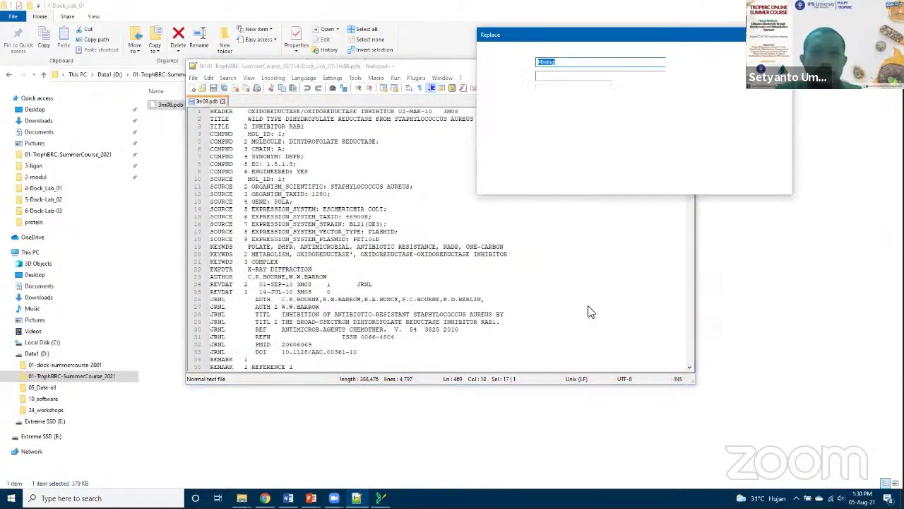
{"action": "type", "text": "HE"}
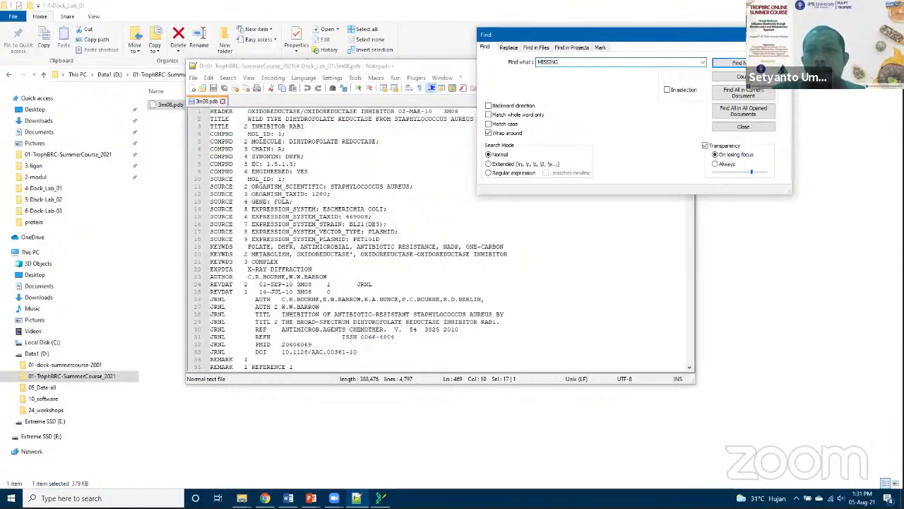
{"action": "key", "text": "Return"}
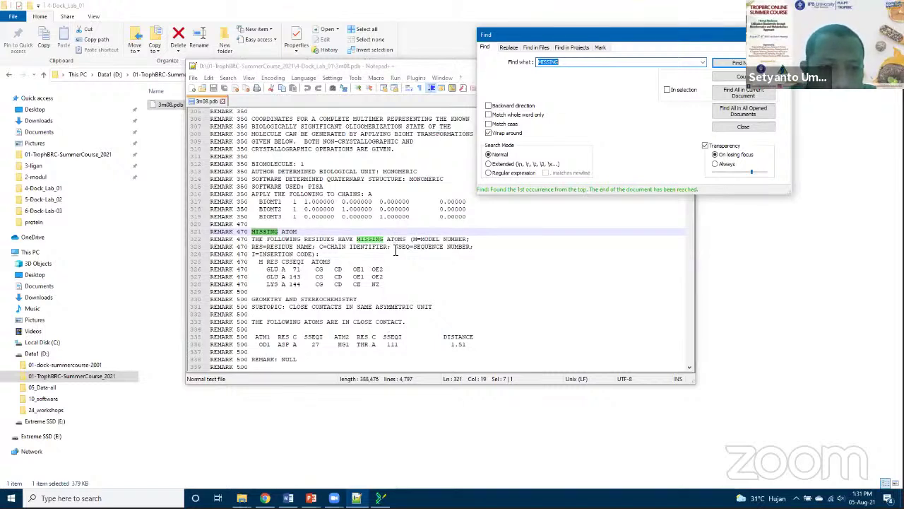
{"action": "left_click_drag", "start_coordinate": [268, 272], "coordinate": [304, 284]}
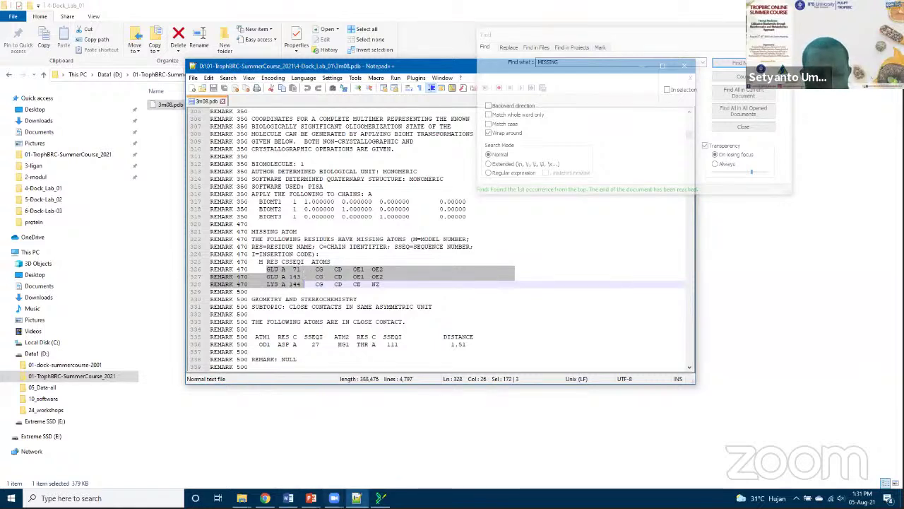
Switch to the Modul-01-RigidDocking.docx document in Word, read the missing-atom repair instructions, and copy the ModRefiner web address from item 4.
{"action": "mouse_move", "coordinate": [334, 498]}
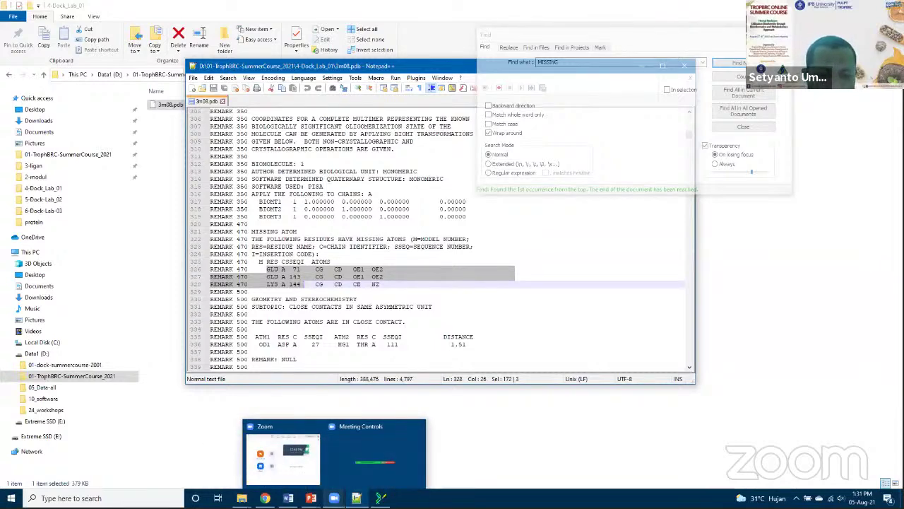
{"action": "left_click", "coordinate": [288, 498]}
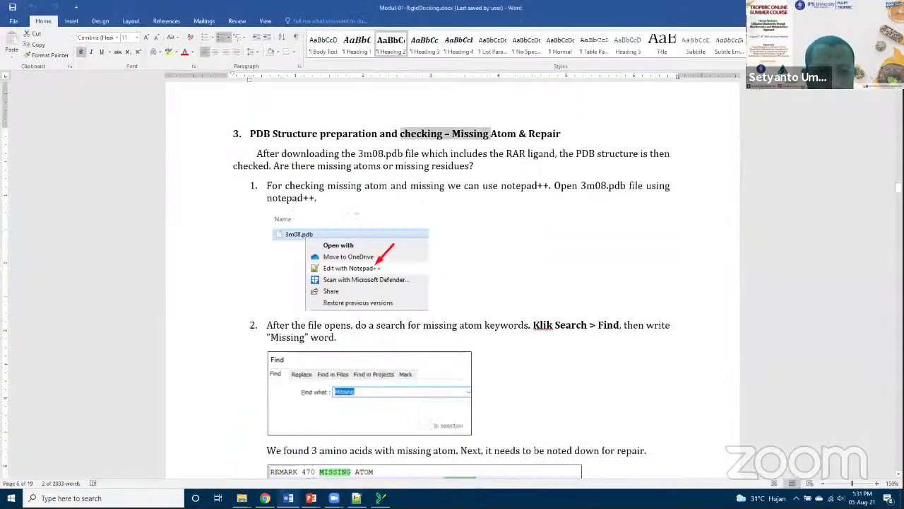
{"action": "scroll", "coordinate": [400, 286], "scroll_direction": "down", "scroll_amount": 5}
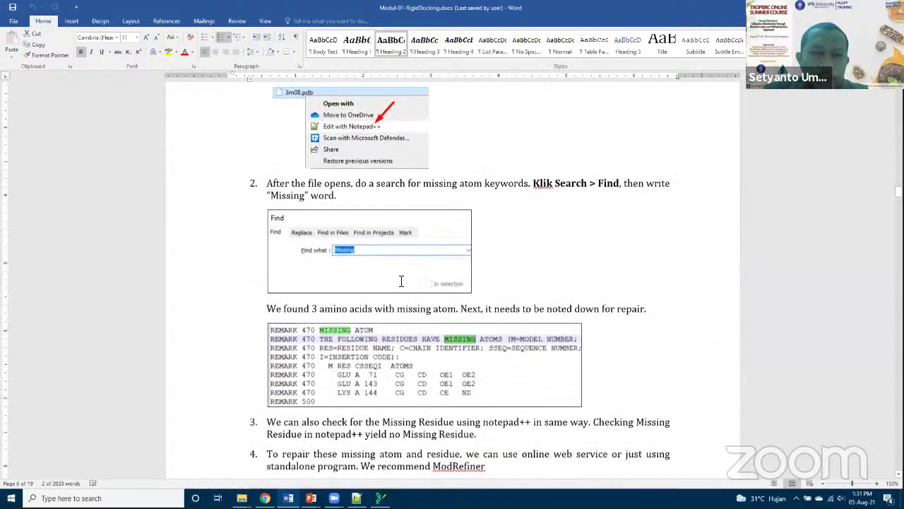
{"action": "scroll", "coordinate": [406, 283], "scroll_direction": "down", "scroll_amount": 5}
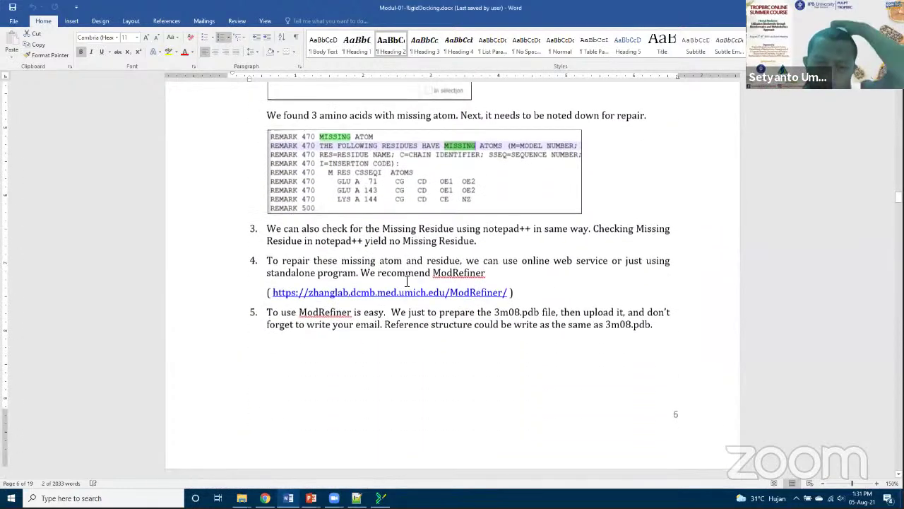
{"action": "scroll", "coordinate": [406, 282], "scroll_direction": "down", "scroll_amount": 2}
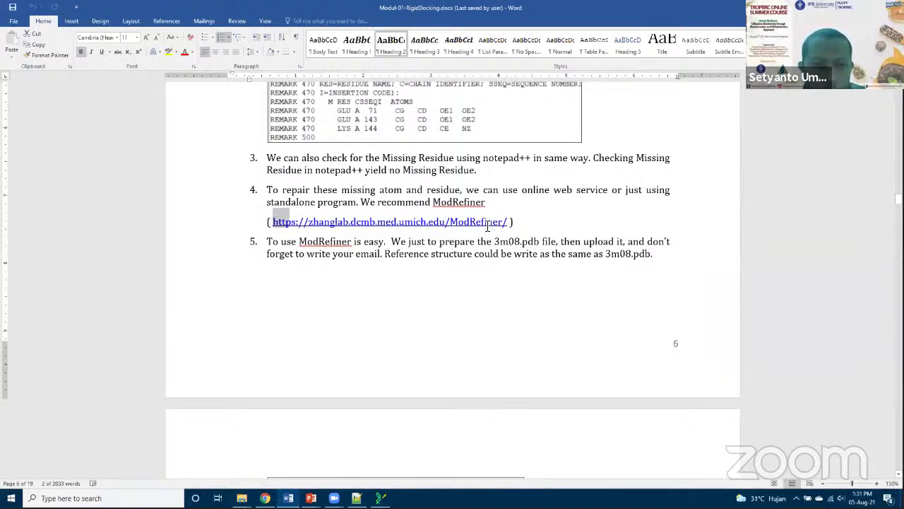
{"action": "left_click_drag", "start_coordinate": [275, 222], "coordinate": [508, 223]}
{"action": "key", "text": "ctrl+c"}
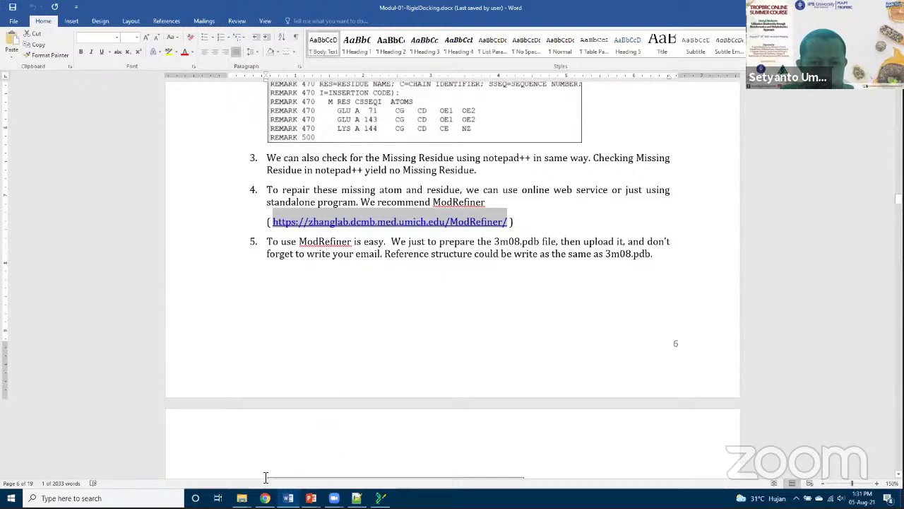
{"action": "left_click", "coordinate": [515, 111]}
{"action": "key", "text": "alt+Tab"}
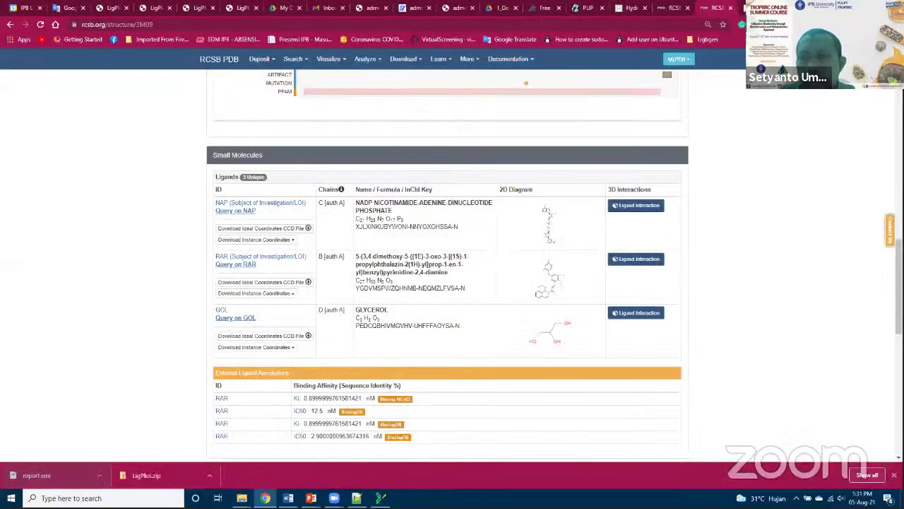
{"action": "key", "text": "ctrl+t"}
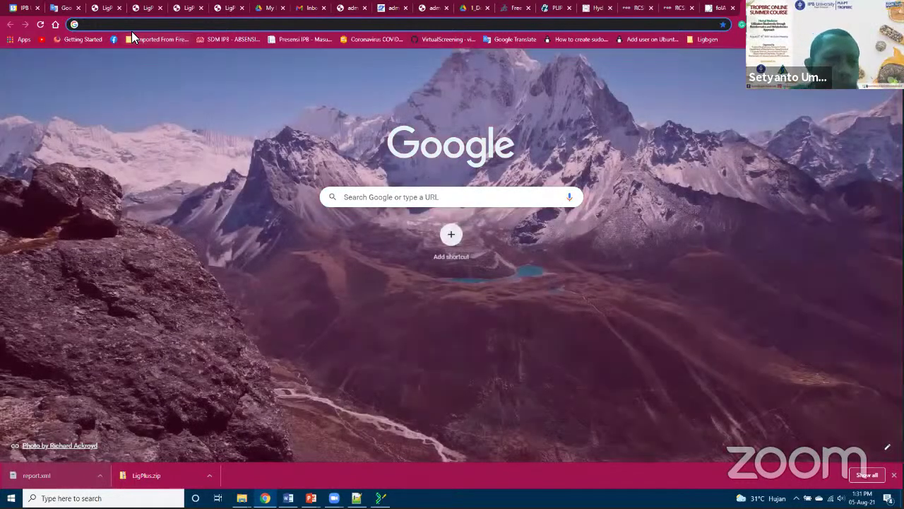
{"action": "key", "text": "ctrl+v"}
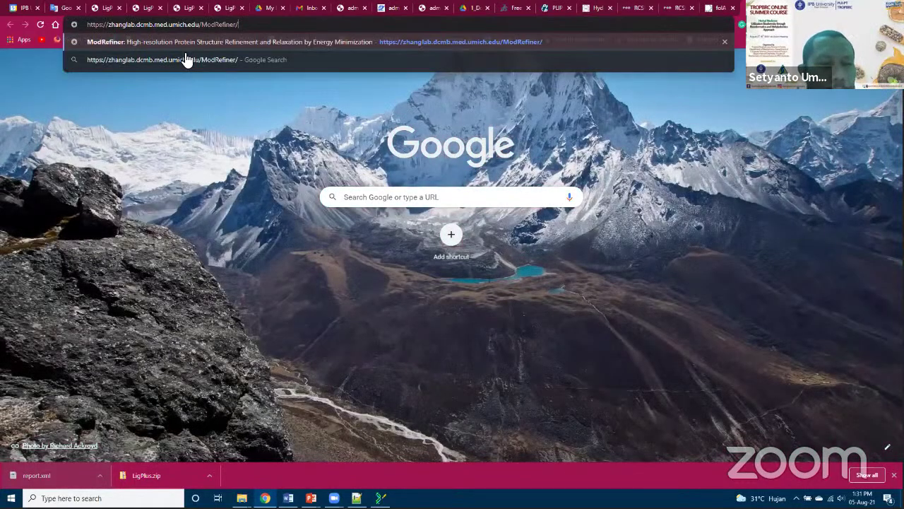
{"action": "key", "text": "Return"}
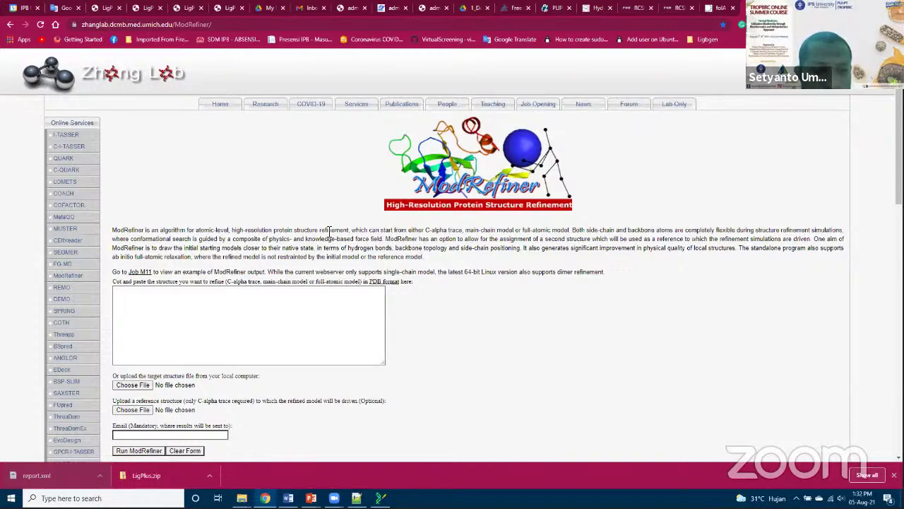
Examine the ModRefiner page's description, structure upload fields, email field and standalone program downloads.
{"action": "scroll", "coordinate": [291, 244], "scroll_direction": "down", "scroll_amount": 3}
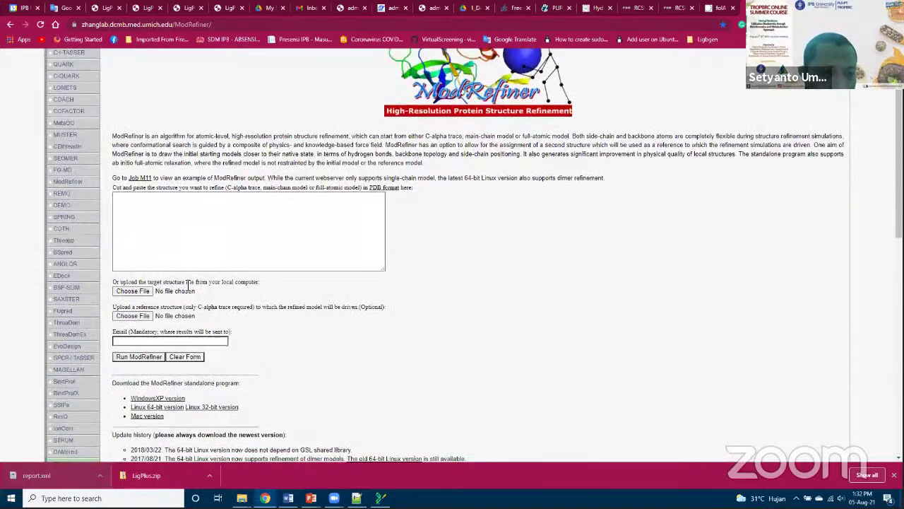
{"action": "scroll", "coordinate": [170, 240], "scroll_direction": "down", "scroll_amount": 3}
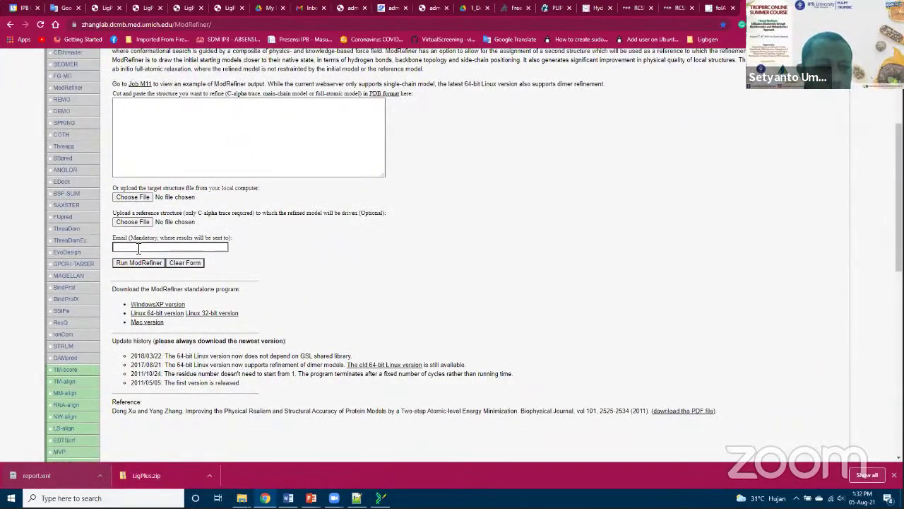
{"action": "scroll", "coordinate": [332, 230], "scroll_direction": "up", "scroll_amount": 4}
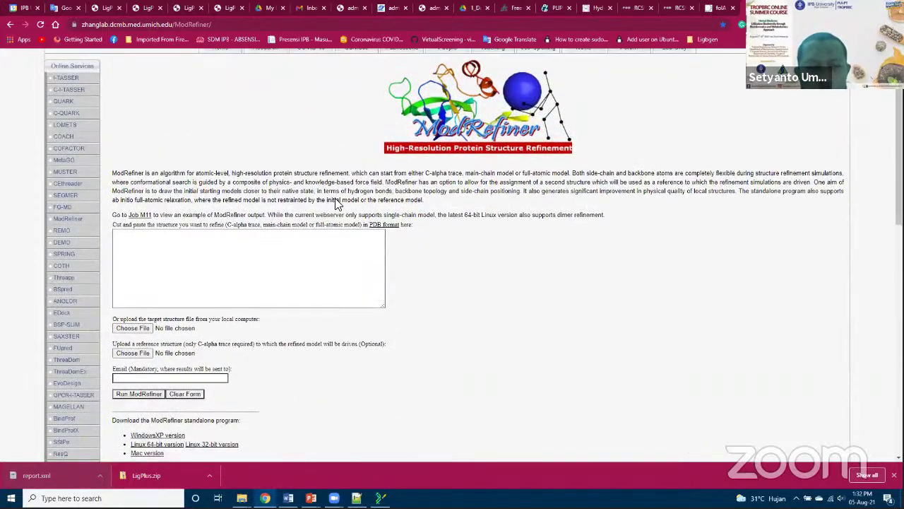
{"action": "scroll", "coordinate": [422, 280], "scroll_direction": "up", "scroll_amount": 1}
{"action": "scroll", "coordinate": [422, 280], "scroll_direction": "up", "scroll_amount": 1}
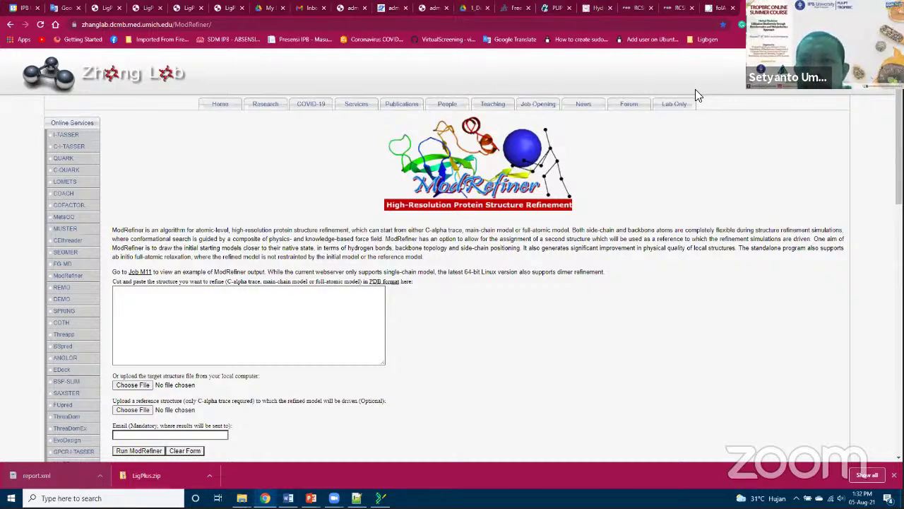
Return to the Word module and read the ModRefiner notes and the UCSF-Chimera instructions through the water selection in item 9.
{"action": "left_click", "coordinate": [288, 498]}
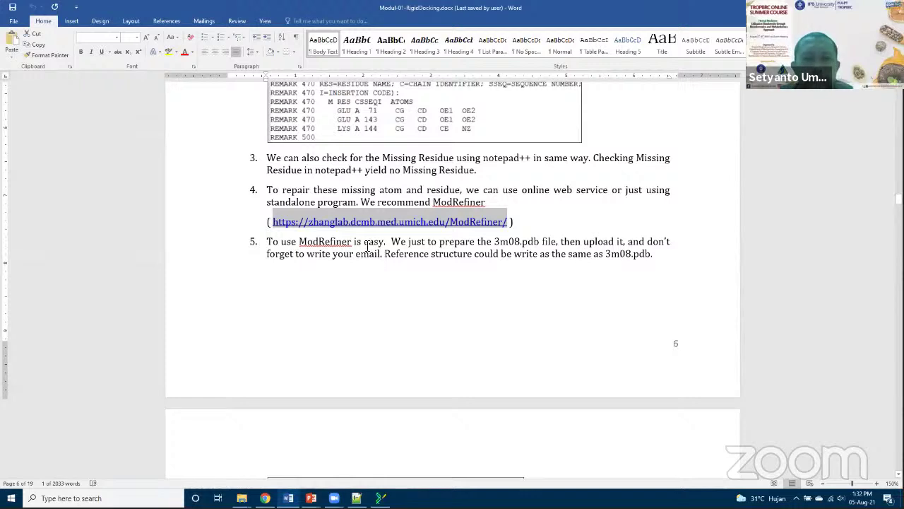
{"action": "scroll", "coordinate": [413, 311], "scroll_direction": "down", "scroll_amount": 5}
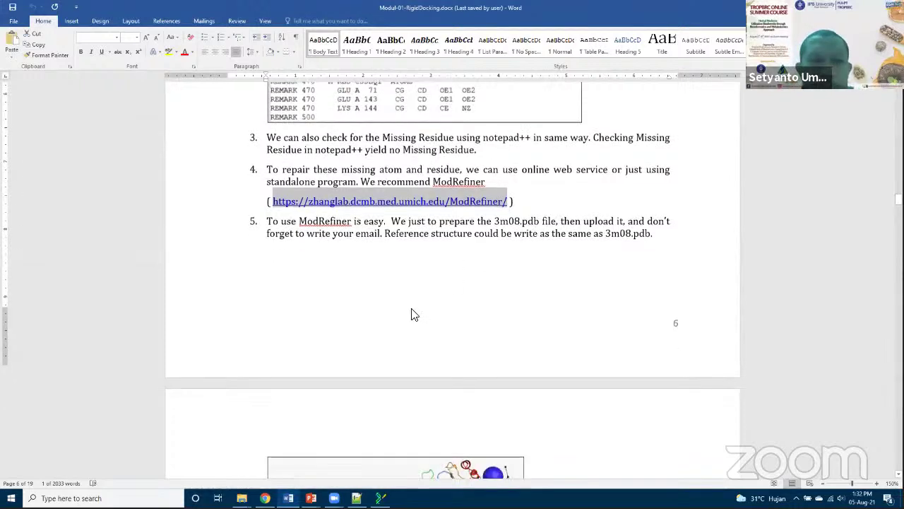
{"action": "scroll", "coordinate": [327, 235], "scroll_direction": "down", "scroll_amount": 6}
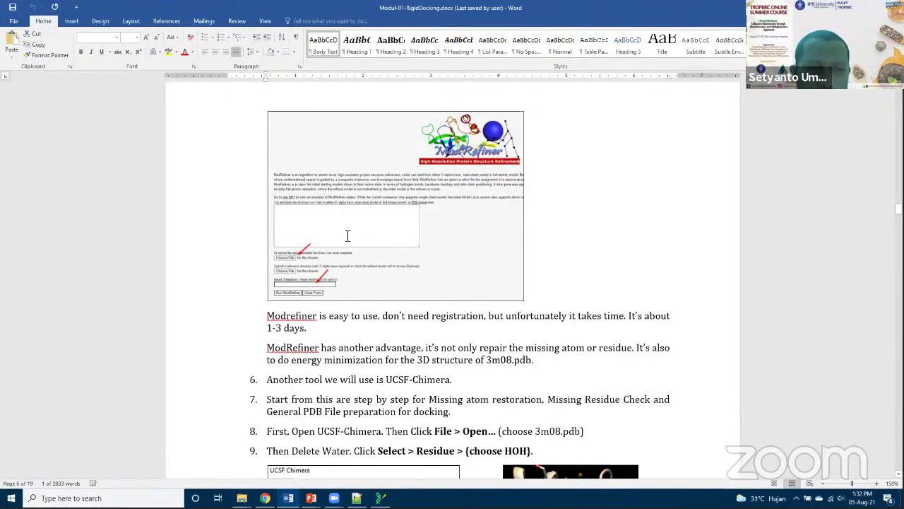
{"action": "scroll", "coordinate": [374, 215], "scroll_direction": "down", "scroll_amount": 3}
{"action": "scroll", "coordinate": [504, 220], "scroll_direction": "down", "scroll_amount": 4}
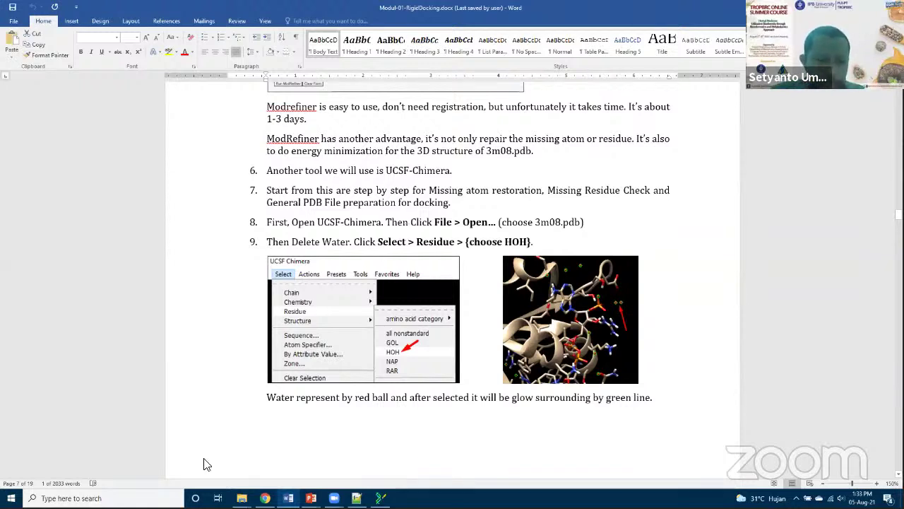
Launch Chimera 1.15 and bring its window to the front.
{"action": "left_click", "coordinate": [106, 498]}
{"action": "type", "text": "chim"}
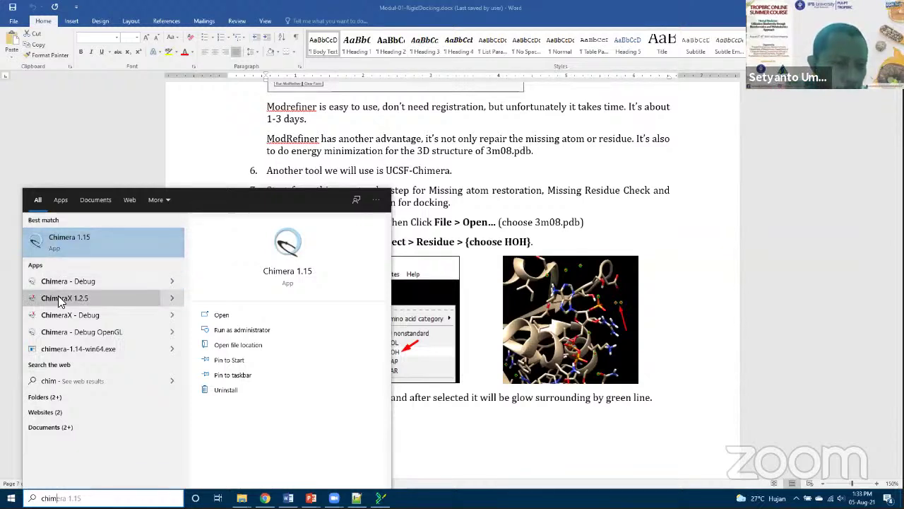
{"action": "left_click", "coordinate": [82, 243]}
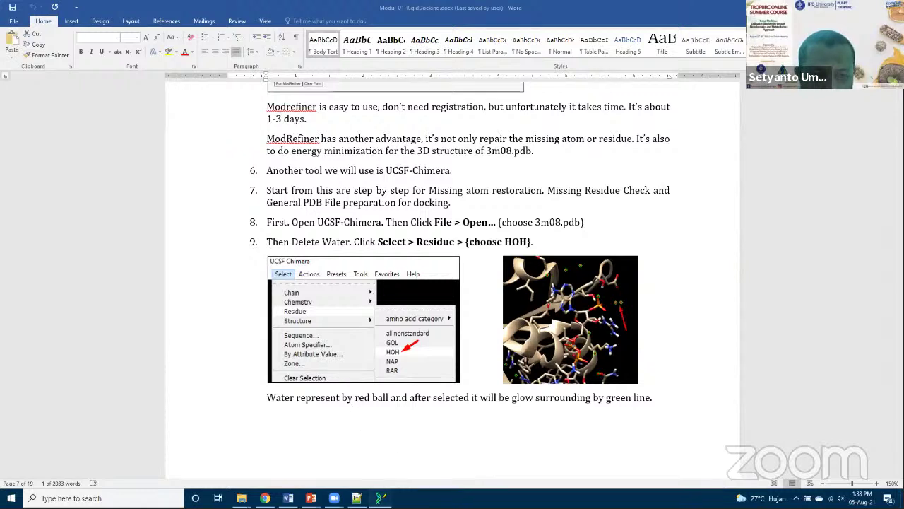
{"action": "left_click", "coordinate": [381, 499]}
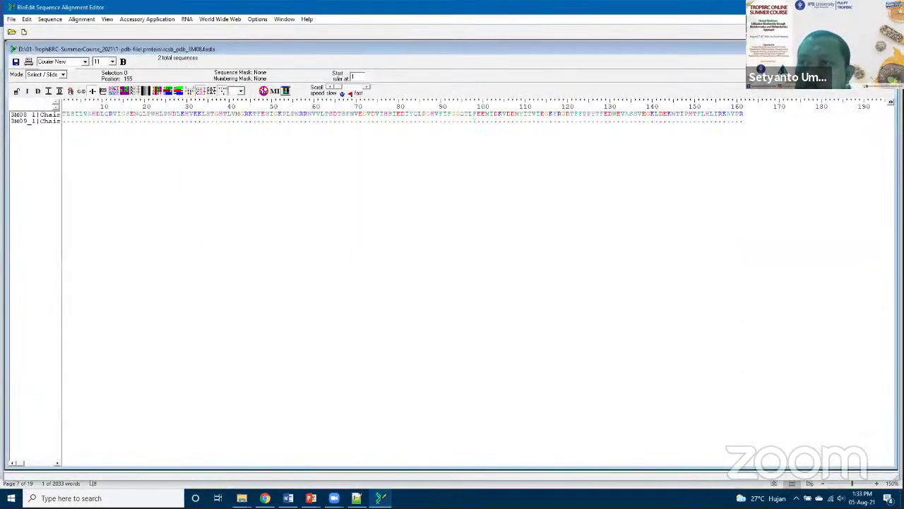
{"action": "left_click", "coordinate": [484, 282]}
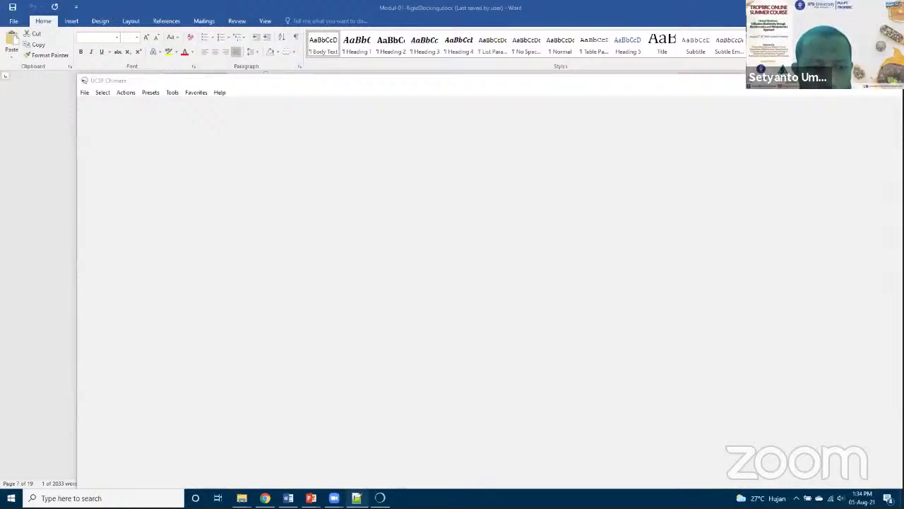
{"action": "left_click", "coordinate": [288, 498]}
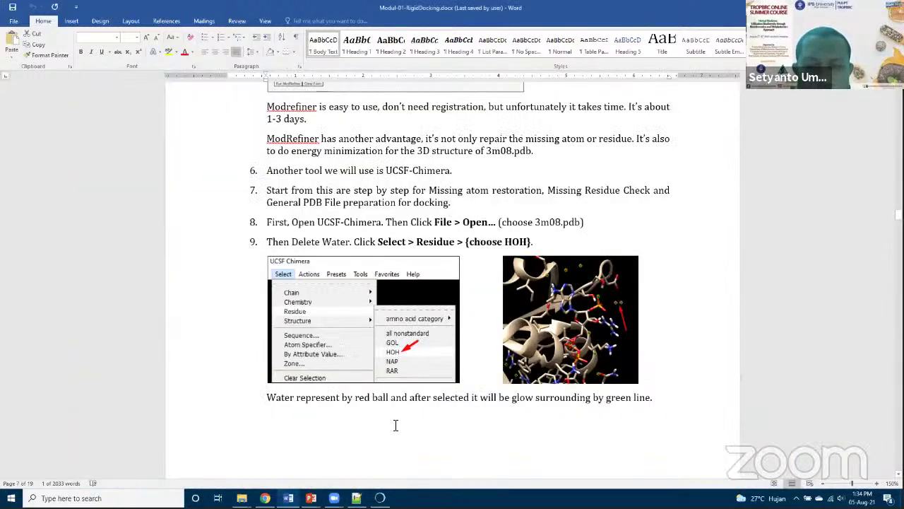
{"action": "left_click", "coordinate": [380, 497]}
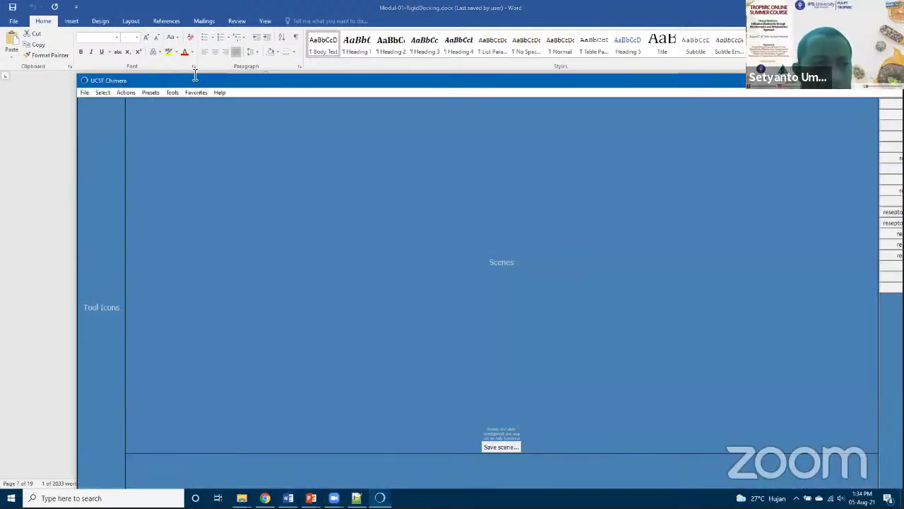
Open 3m08.pdb from the folder D:\01-TrophBRC-SummerCourse_2021\4-Dock_Lab_01.
{"action": "left_click_drag", "start_coordinate": [197, 80], "coordinate": [150, 64]}
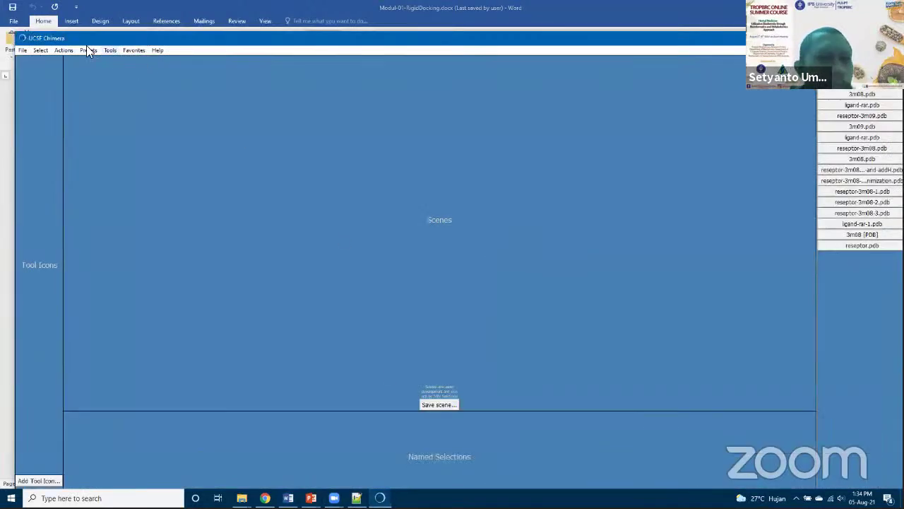
{"action": "left_click", "coordinate": [21, 51]}
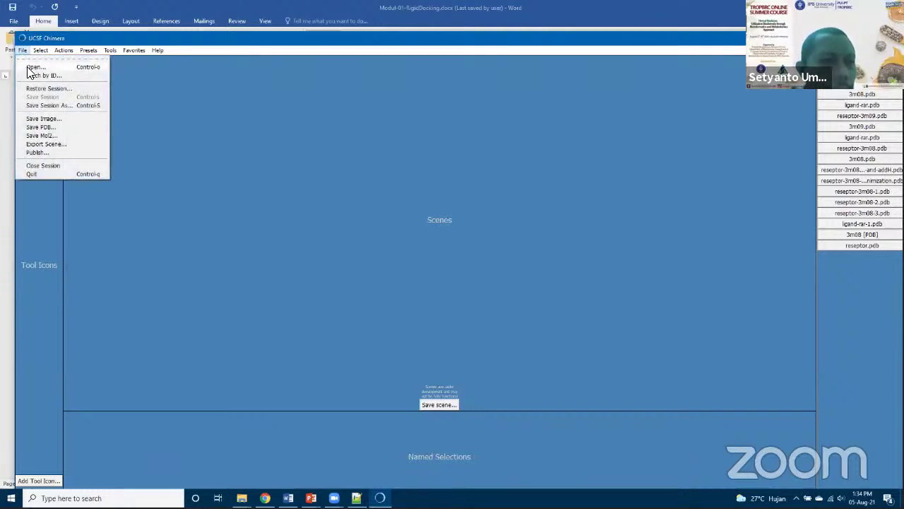
{"action": "left_click", "coordinate": [32, 67]}
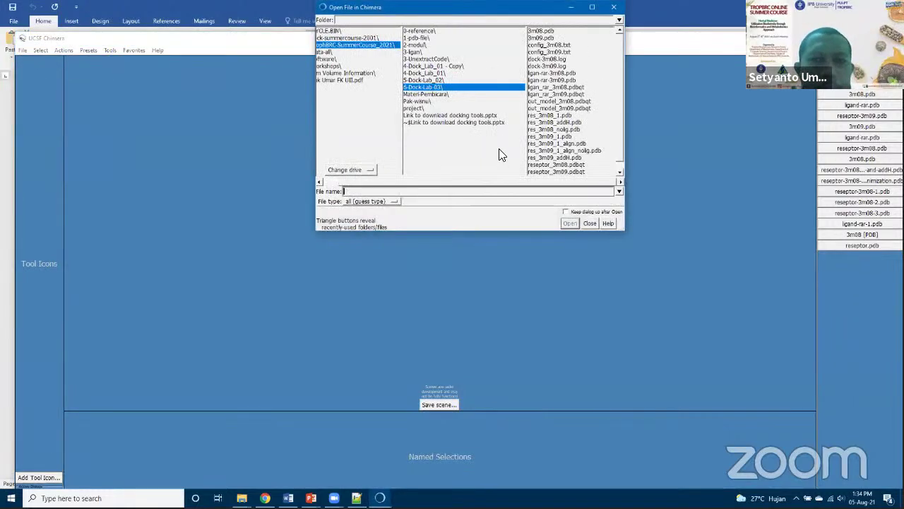
{"action": "left_click", "coordinate": [436, 73]}
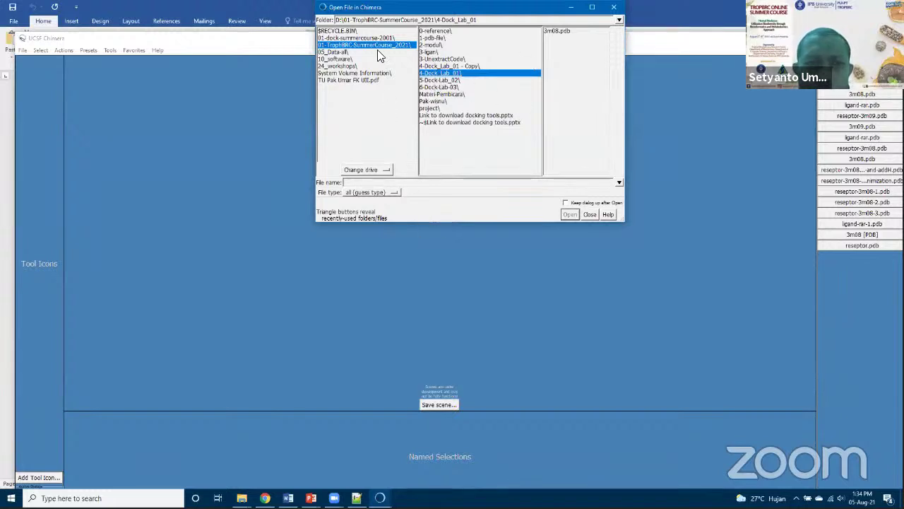
{"action": "left_click_drag", "start_coordinate": [588, 10], "coordinate": [533, 130]}
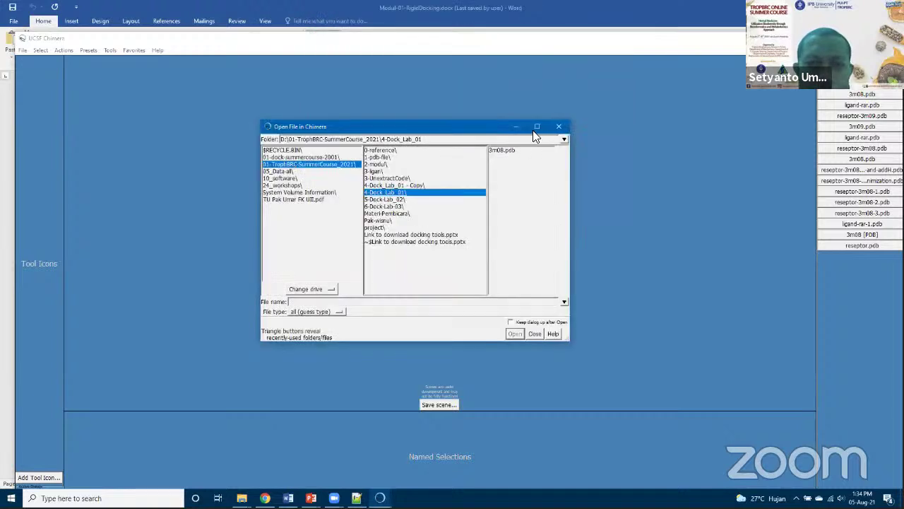
{"action": "left_click", "coordinate": [495, 151]}
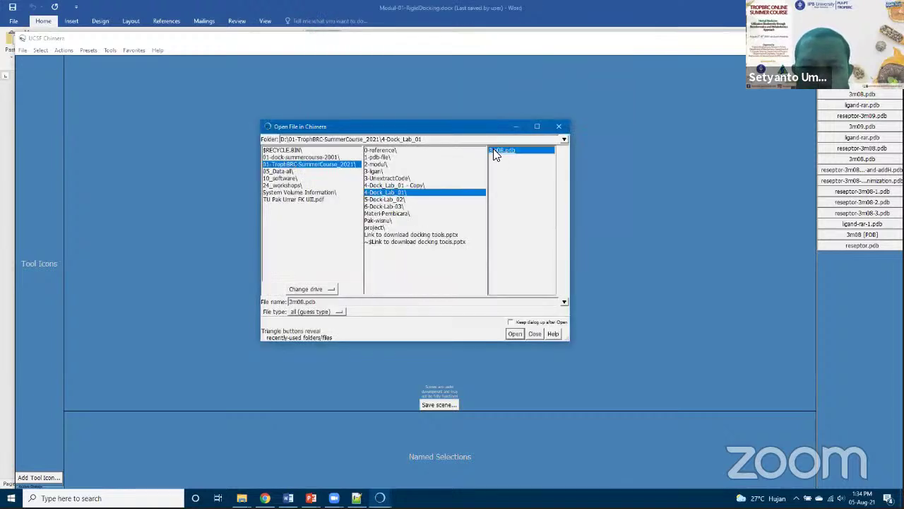
{"action": "left_click", "coordinate": [516, 333]}
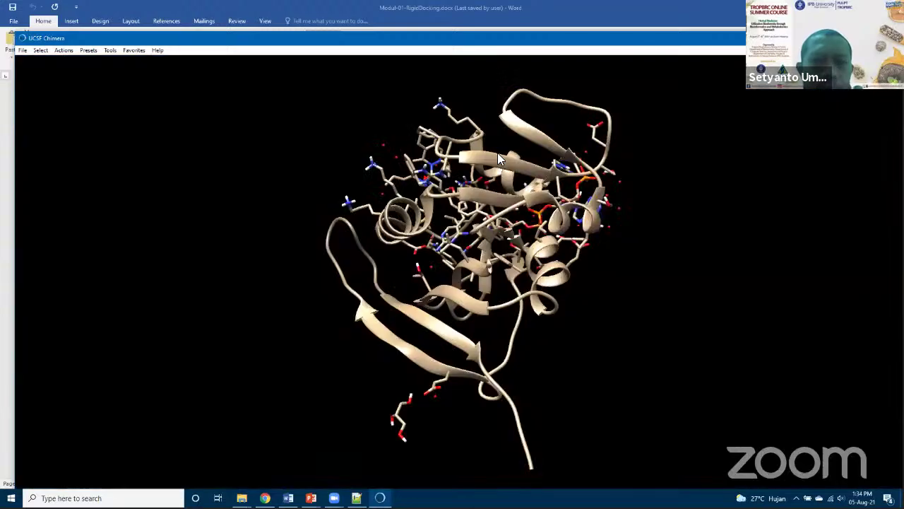
Select all HOH water residues in the 3m08 structure and delete their atoms and bonds.
{"action": "left_click_drag", "start_coordinate": [482, 223], "coordinate": [479, 327]}
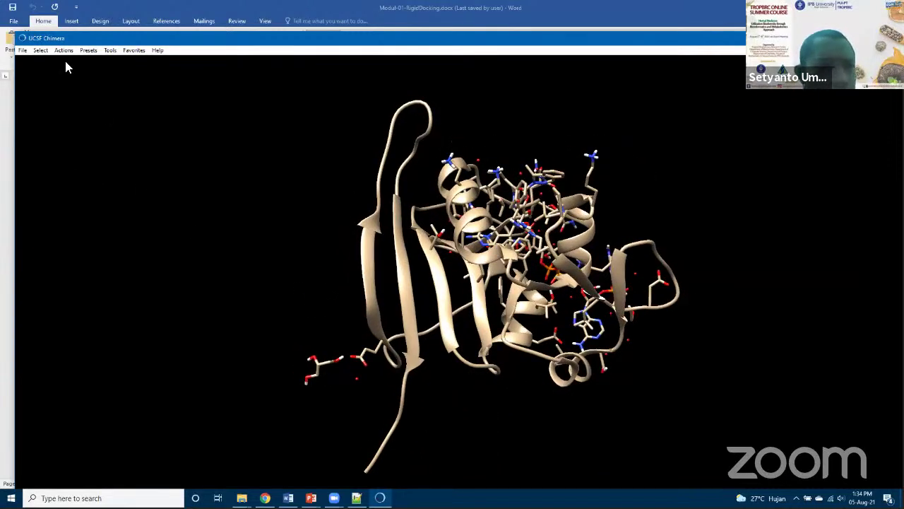
{"action": "left_click", "coordinate": [41, 51]}
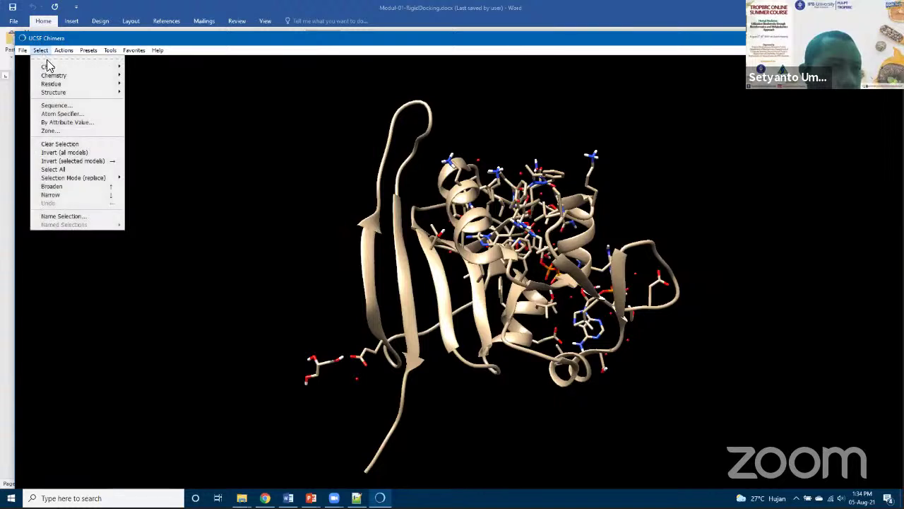
{"action": "mouse_move", "coordinate": [79, 85]}
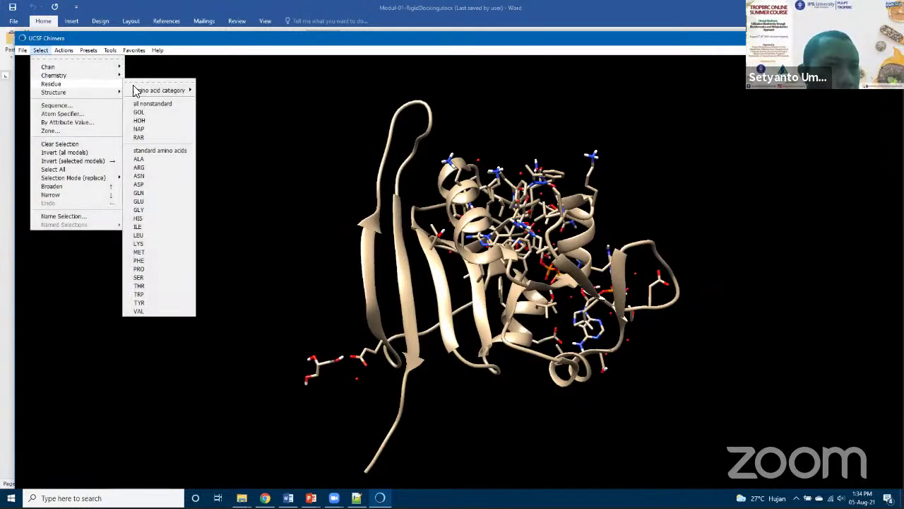
{"action": "left_click", "coordinate": [156, 121]}
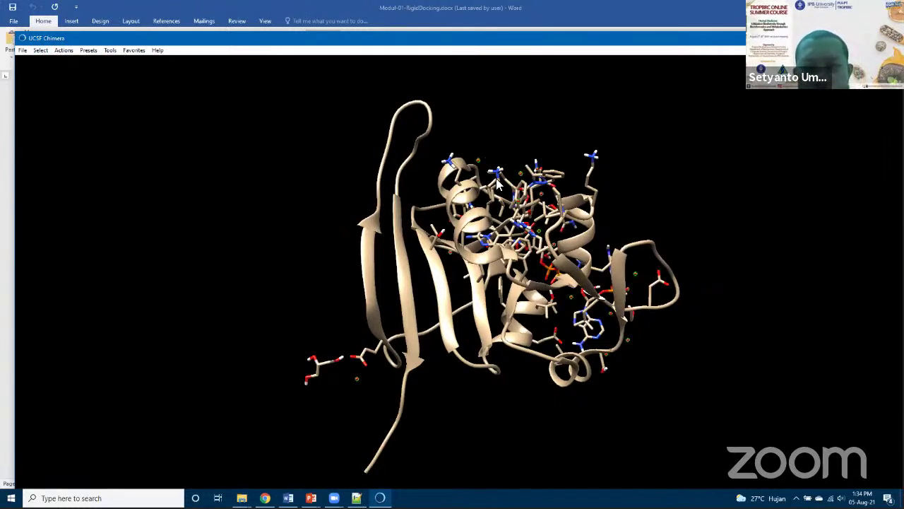
{"action": "left_click_drag", "start_coordinate": [476, 215], "coordinate": [488, 177]}
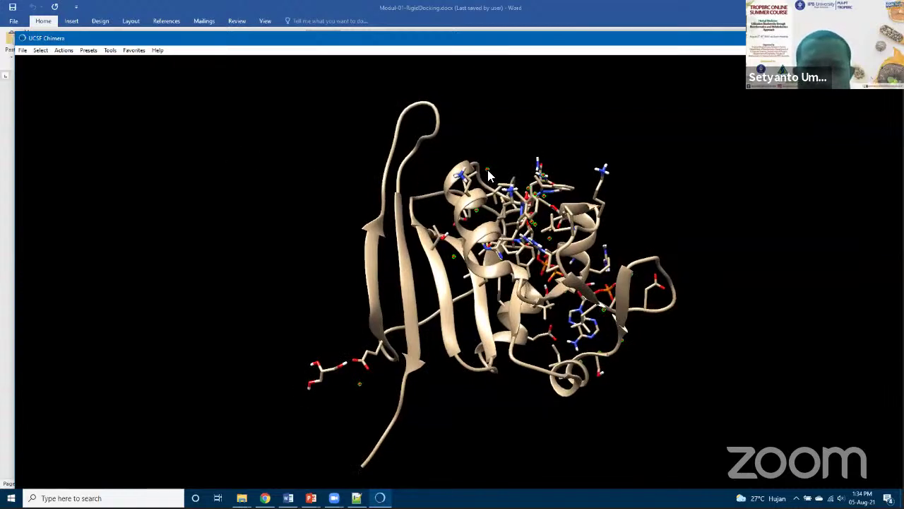
{"action": "left_click", "coordinate": [62, 51]}
{"action": "mouse_move", "coordinate": [82, 68]}
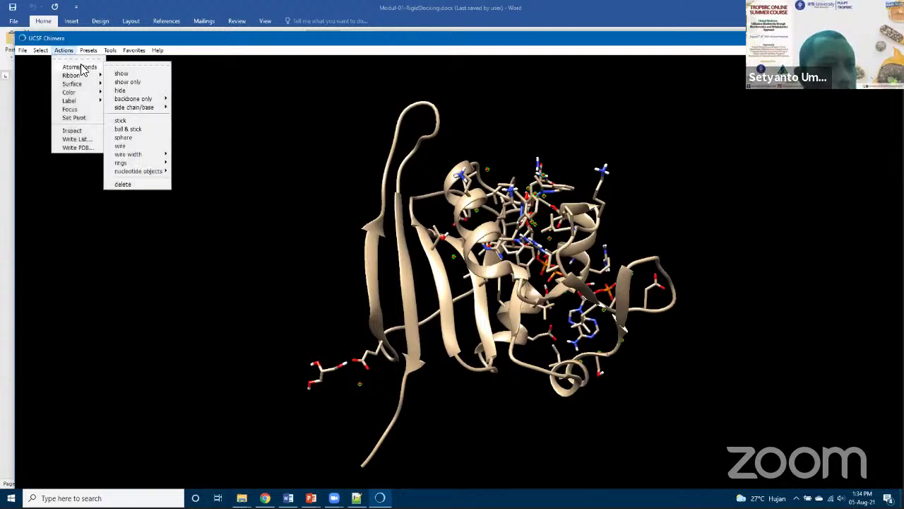
{"action": "left_click", "coordinate": [120, 184]}
Select the GOL residue and delete its atoms and bonds from the 3m08 structure.
{"action": "left_click_drag", "start_coordinate": [349, 189], "coordinate": [54, 48]}
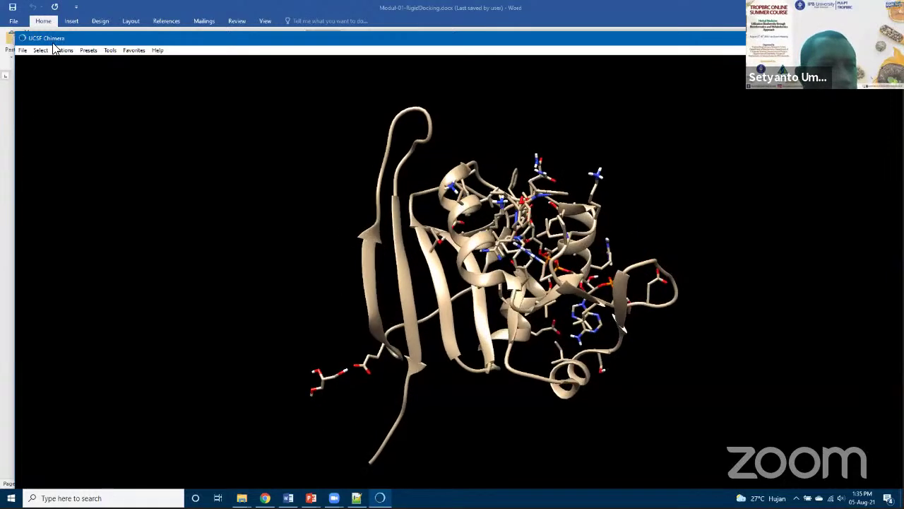
{"action": "left_click", "coordinate": [44, 51]}
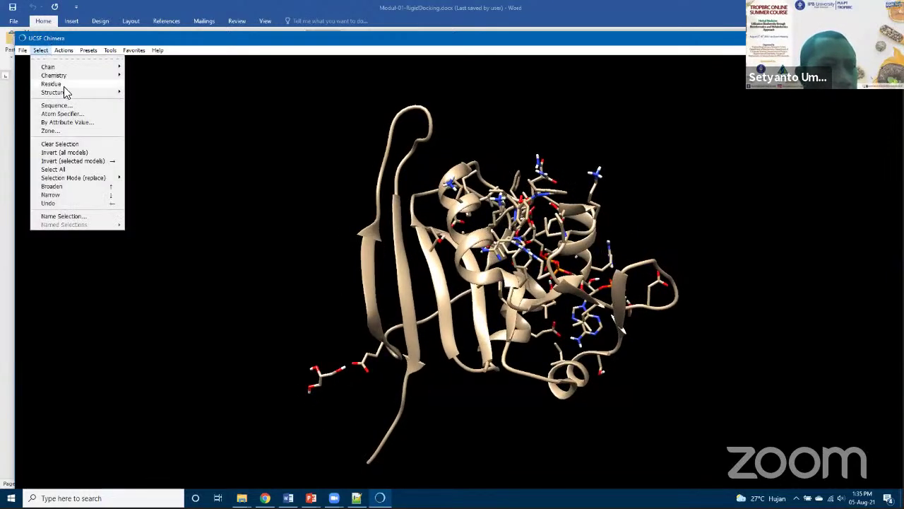
{"action": "mouse_move", "coordinate": [68, 85]}
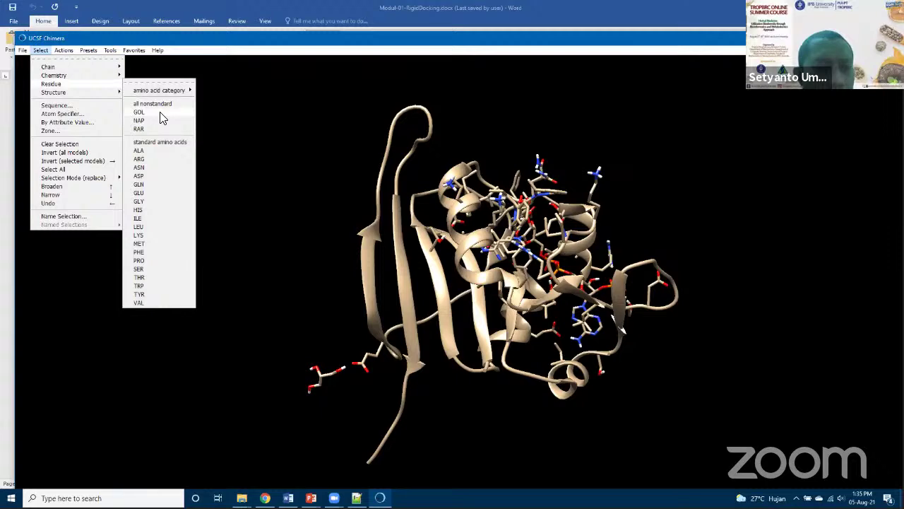
{"action": "left_click", "coordinate": [161, 113]}
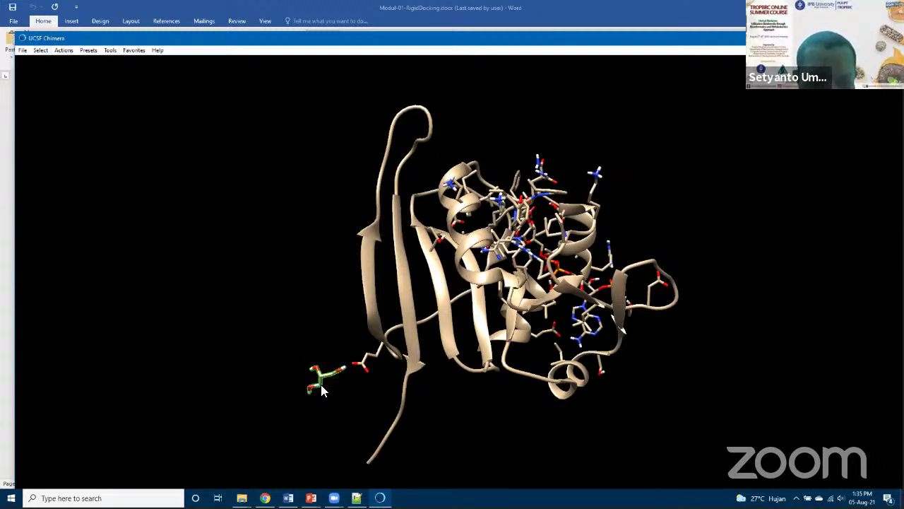
{"action": "left_click_drag", "start_coordinate": [497, 247], "coordinate": [256, 274]}
{"action": "left_click", "coordinate": [71, 50]}
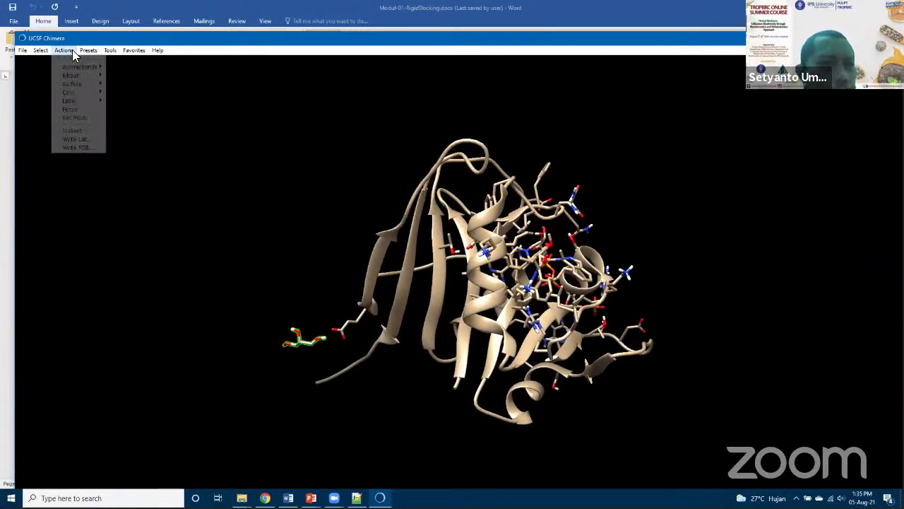
{"action": "mouse_move", "coordinate": [74, 70]}
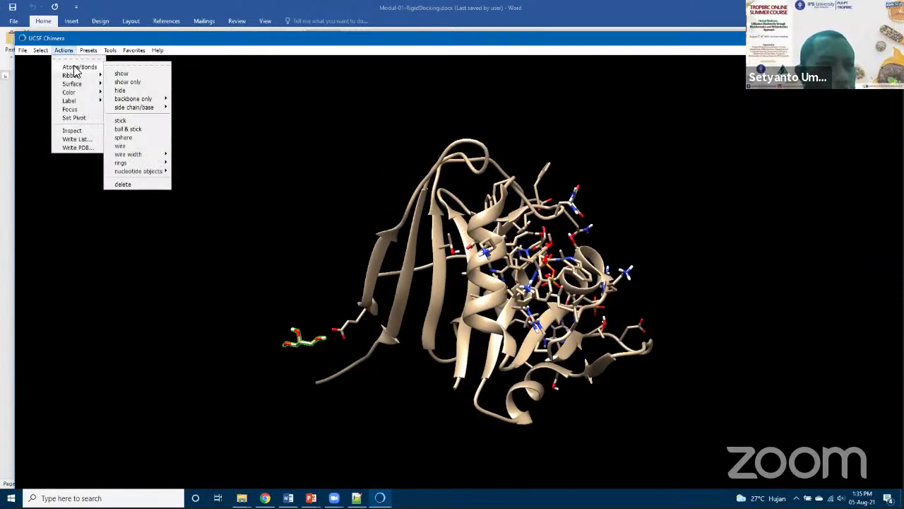
{"action": "left_click", "coordinate": [138, 184]}
{"action": "left_click_drag", "start_coordinate": [558, 378], "coordinate": [409, 277]}
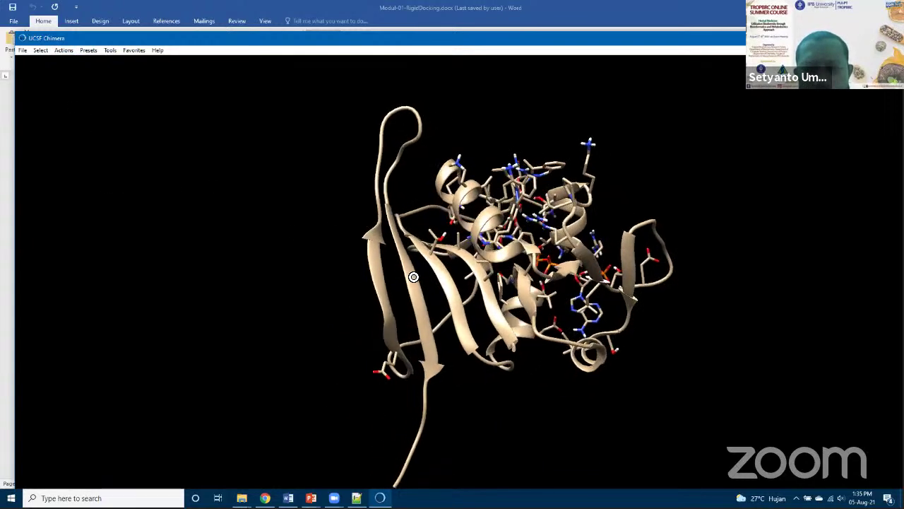
{"action": "left_click_drag", "start_coordinate": [468, 325], "coordinate": [367, 315]}
Consult the residue-deletion and sequence-check instructions in the Word module, and delete the RAR ligand from the structure in Chimera.
{"action": "key", "text": "alt+Tab"}
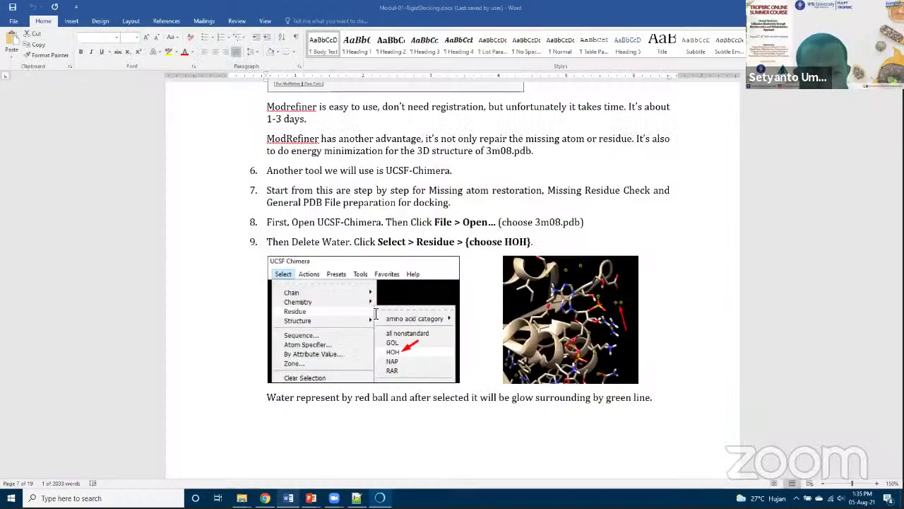
{"action": "scroll", "coordinate": [395, 324], "scroll_direction": "down", "scroll_amount": 7}
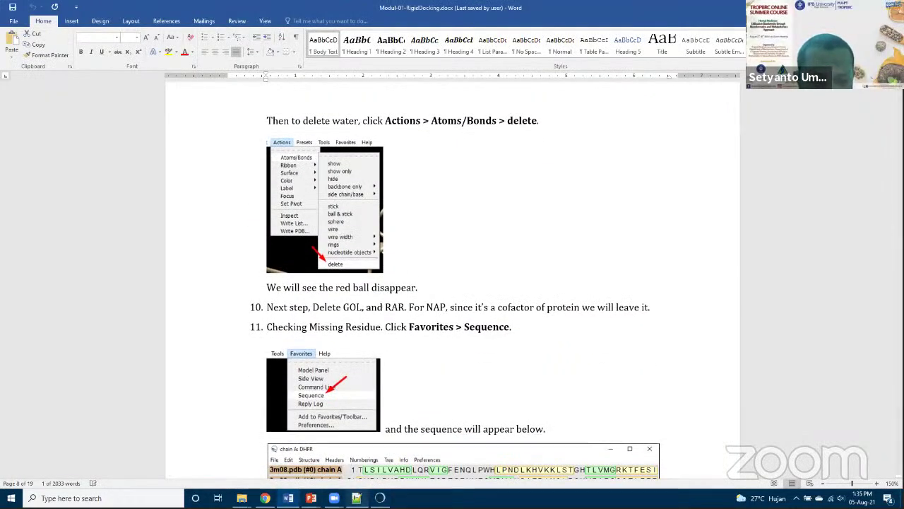
{"action": "key", "text": "alt+Tab"}
{"action": "left_click", "coordinate": [23, 50]}
{"action": "mouse_move", "coordinate": [40, 50]}
{"action": "mouse_move", "coordinate": [93, 85]}
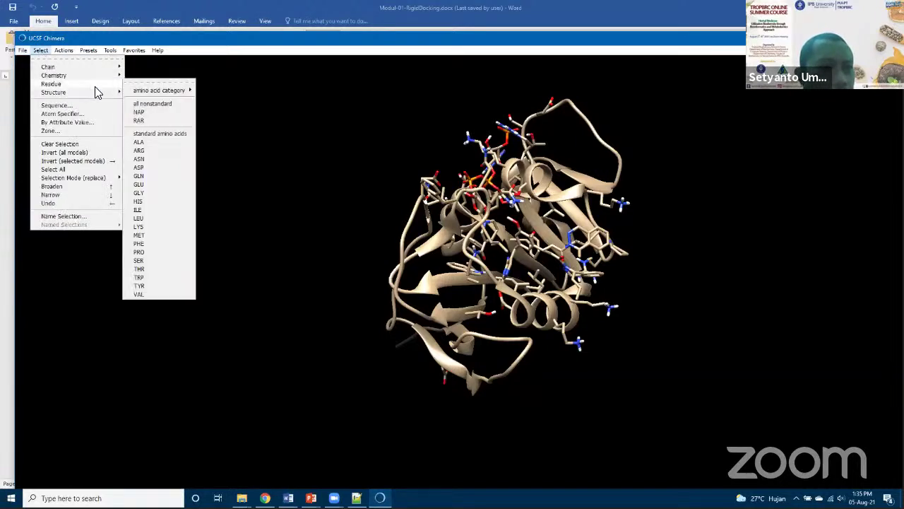
{"action": "left_click", "coordinate": [159, 122]}
{"action": "left_click_drag", "start_coordinate": [475, 272], "coordinate": [456, 219]}
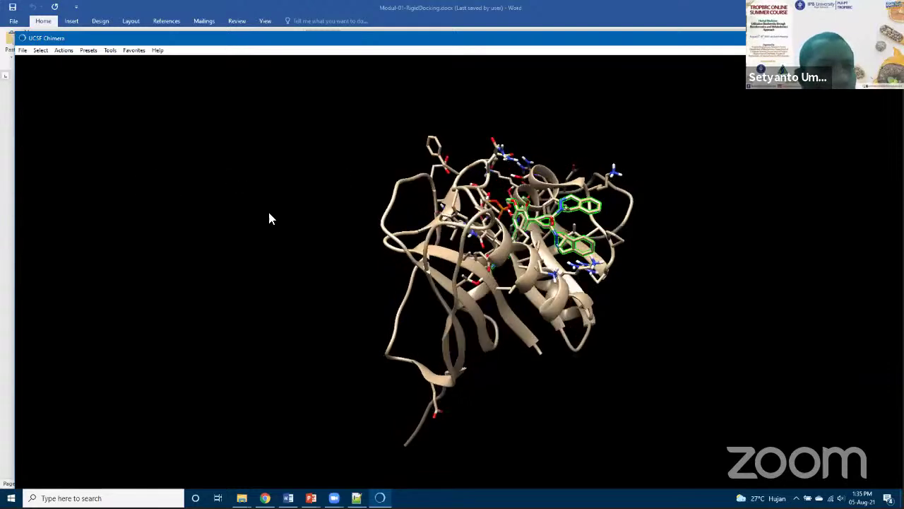
{"action": "left_click", "coordinate": [64, 50]}
{"action": "left_click", "coordinate": [131, 184]}
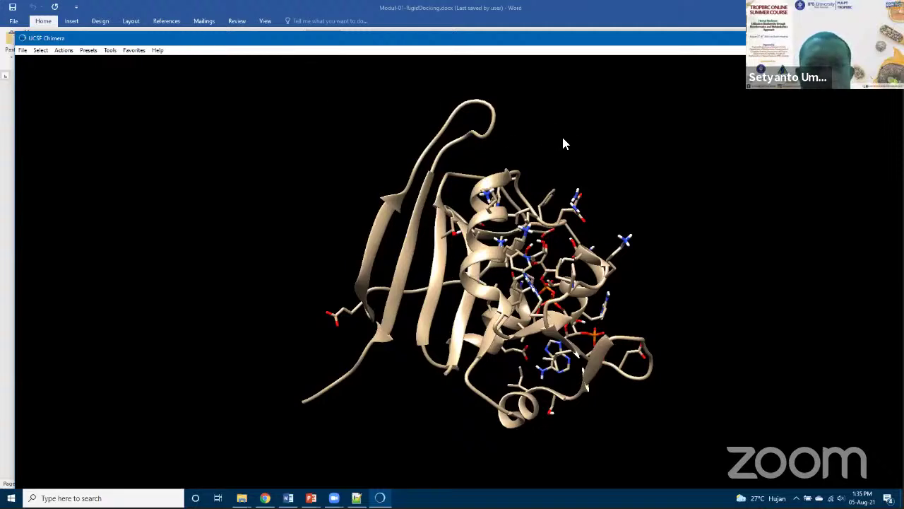
Display the amino acid sequence of chain A of 3m08.pdb to check for missing residues.
{"action": "left_click", "coordinate": [110, 52]}
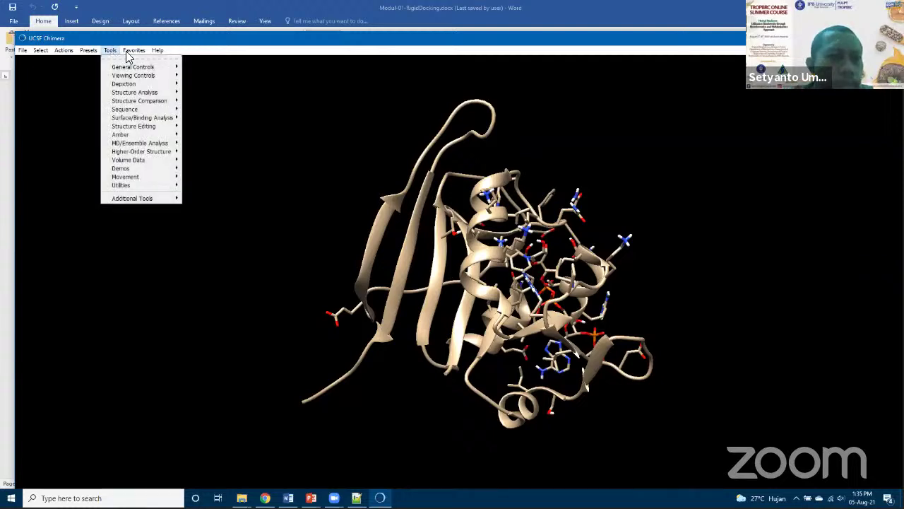
{"action": "mouse_move", "coordinate": [135, 55]}
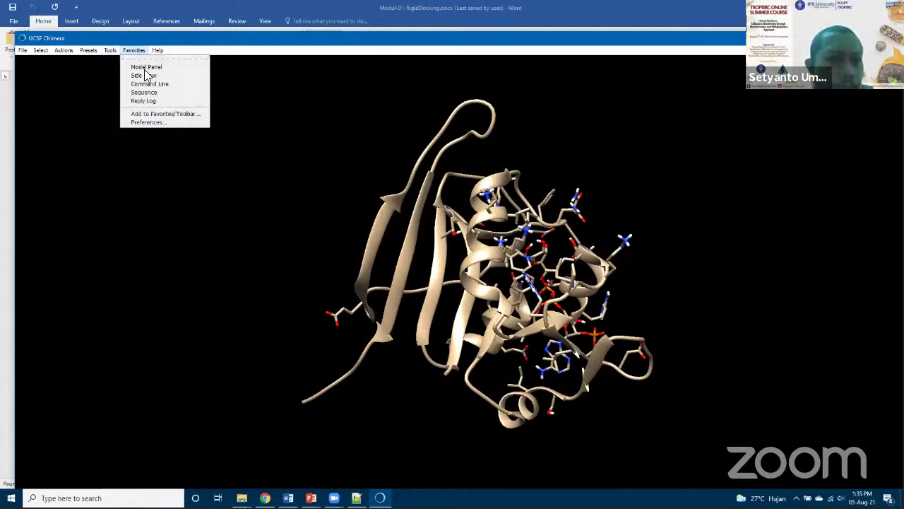
{"action": "left_click", "coordinate": [158, 90]}
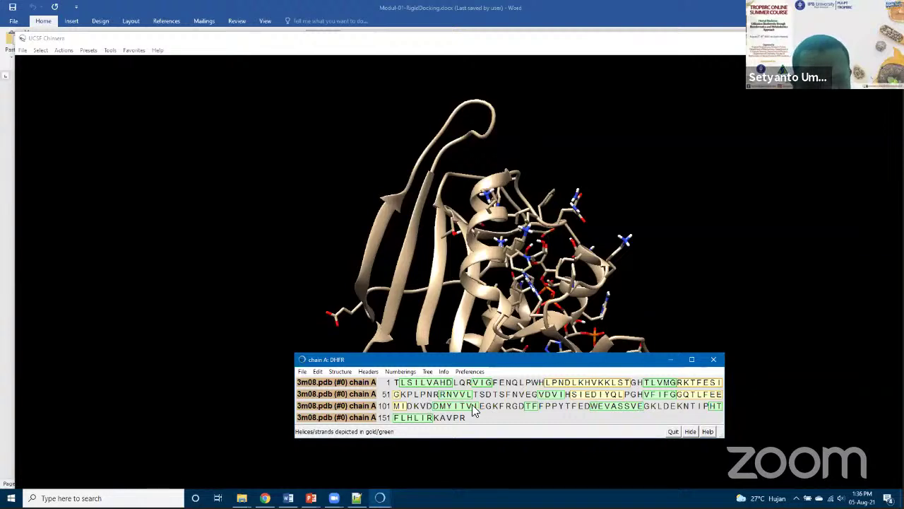
Select residue E directly after TSDTSFNV in the chain A sequence and focus the 3D view on it.
{"action": "left_click", "coordinate": [528, 395]}
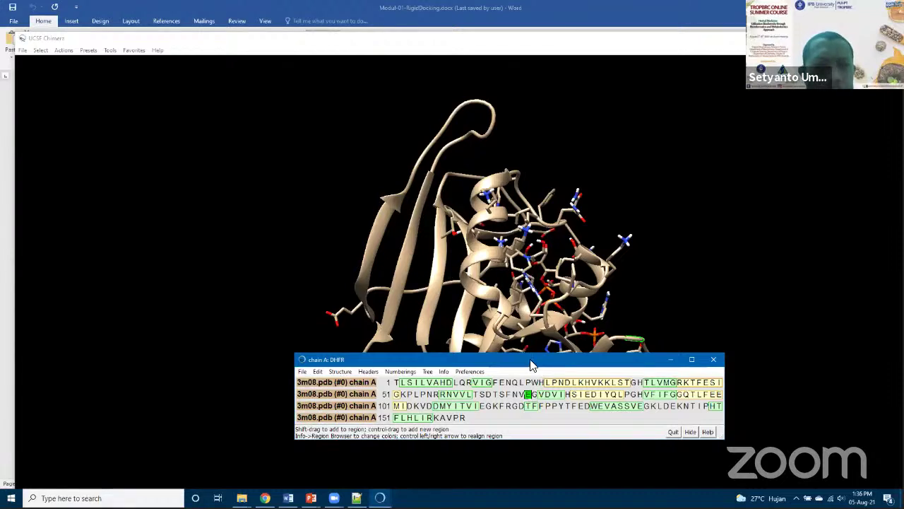
{"action": "left_click_drag", "start_coordinate": [531, 364], "coordinate": [528, 407]}
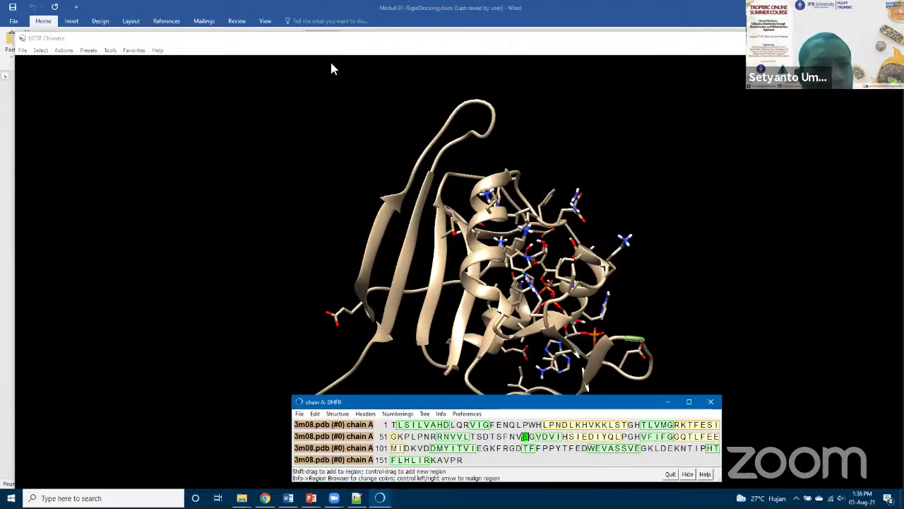
{"action": "left_click", "coordinate": [63, 50]}
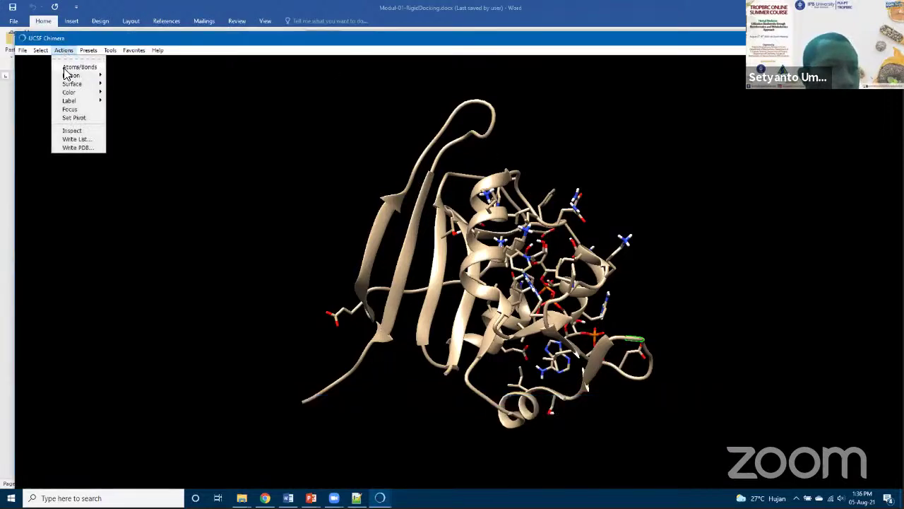
{"action": "left_click", "coordinate": [70, 109]}
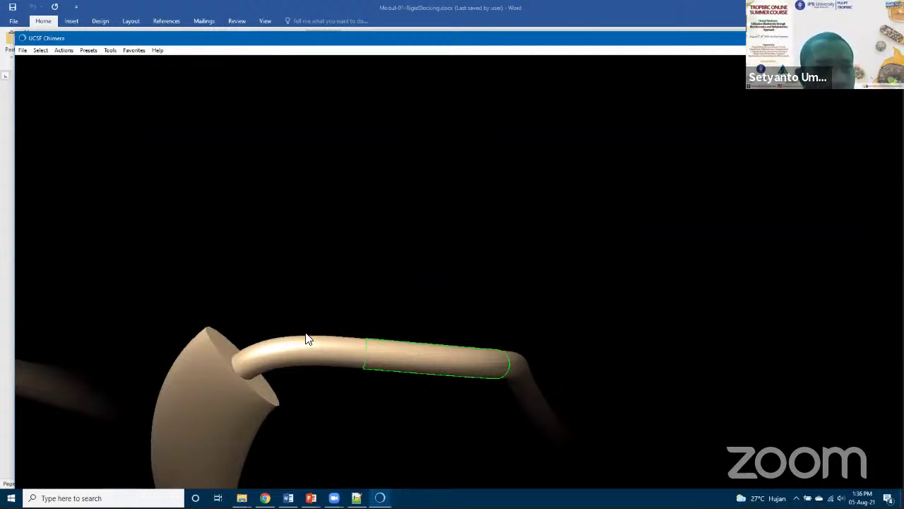
Set the selected E residue's atoms and bonds to ball & stick and show them.
{"action": "left_click", "coordinate": [64, 52]}
{"action": "mouse_move", "coordinate": [78, 67]}
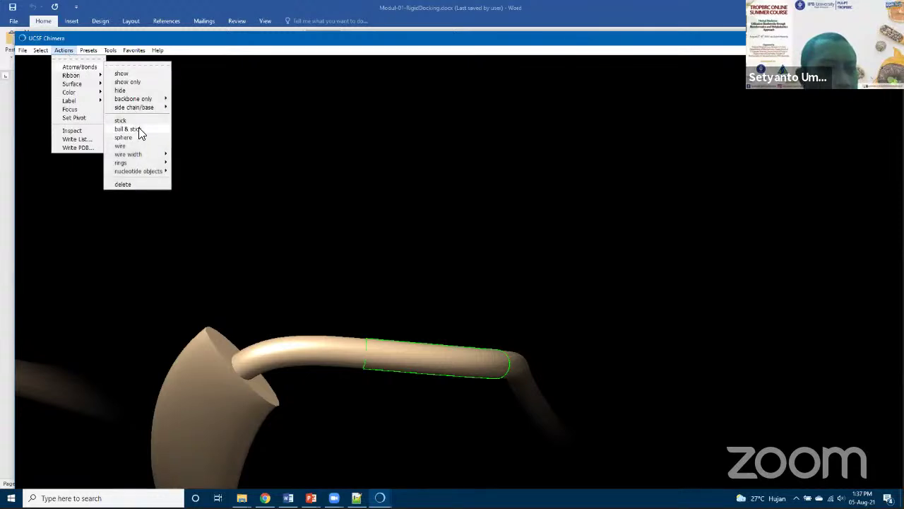
{"action": "left_click", "coordinate": [138, 129]}
{"action": "left_click", "coordinate": [63, 52]}
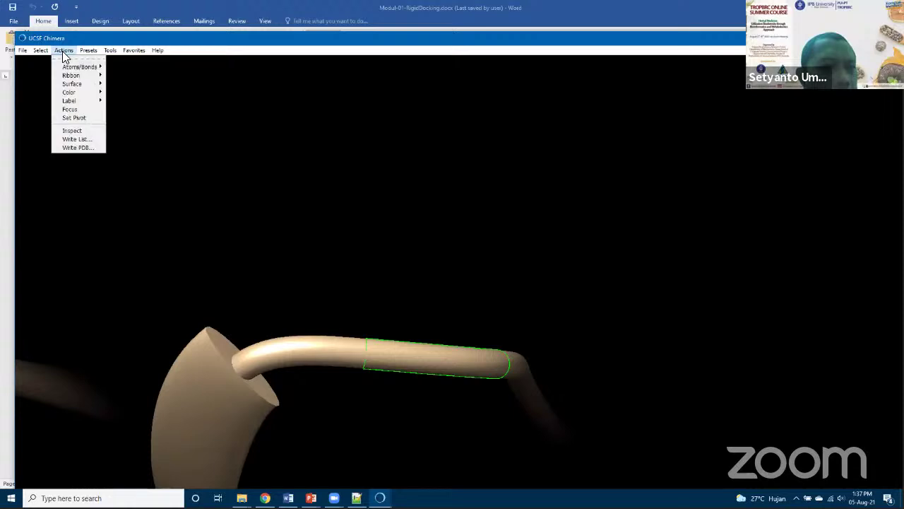
{"action": "mouse_move", "coordinate": [78, 67]}
{"action": "left_click", "coordinate": [122, 69]}
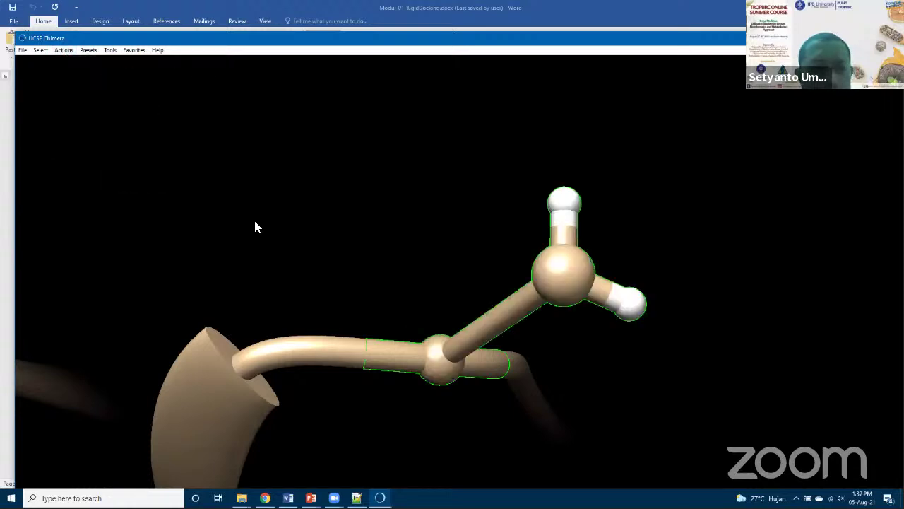
Generate GLU rotamers from the Dunbrack 2010 library for the selected E residue after TSDTSFNV.
{"action": "left_click_drag", "start_coordinate": [538, 344], "coordinate": [482, 216]}
{"action": "scroll", "coordinate": [560, 329], "scroll_direction": "up", "scroll_amount": 2}
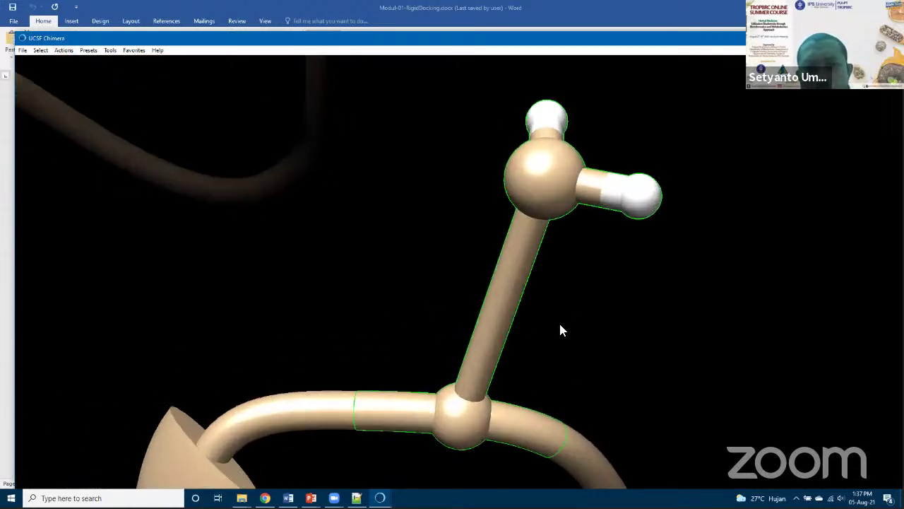
{"action": "scroll", "coordinate": [560, 329], "scroll_direction": "down", "scroll_amount": 3}
{"action": "left_click_drag", "start_coordinate": [561, 329], "coordinate": [474, 213]}
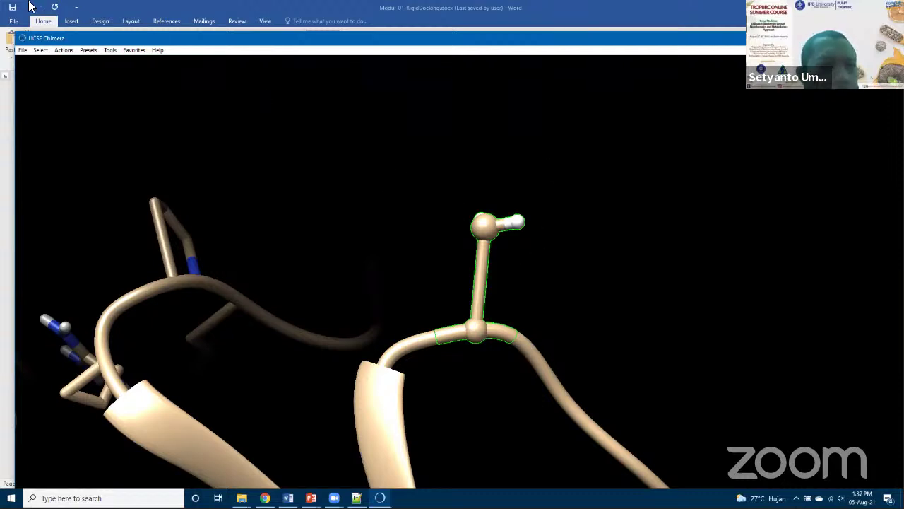
{"action": "left_click", "coordinate": [106, 51]}
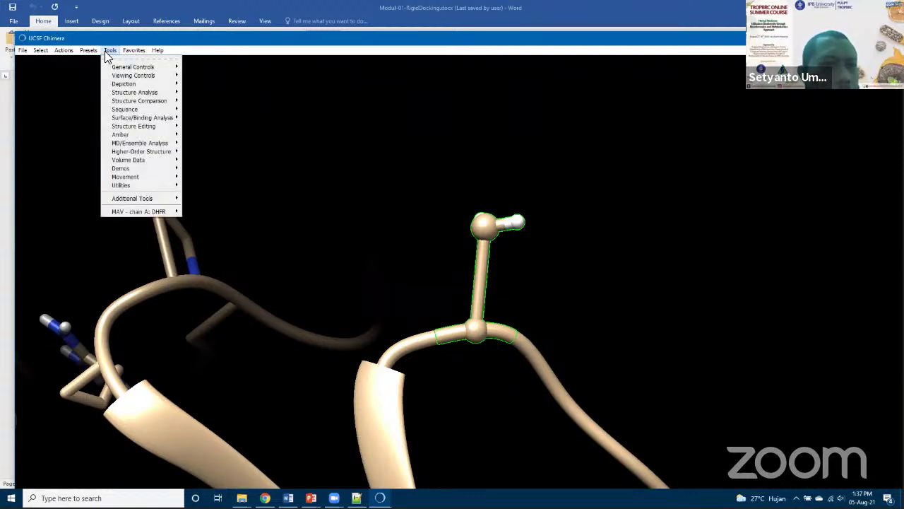
{"action": "mouse_move", "coordinate": [173, 126]}
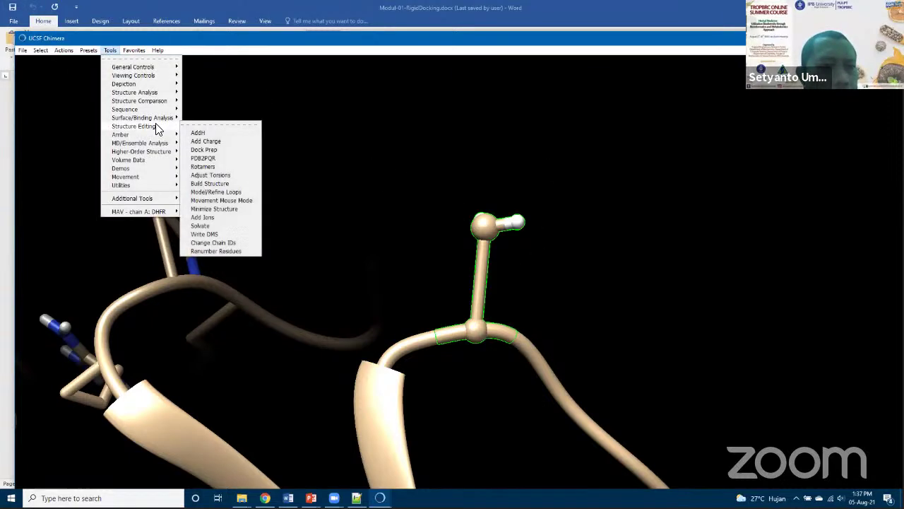
{"action": "left_click", "coordinate": [208, 168]}
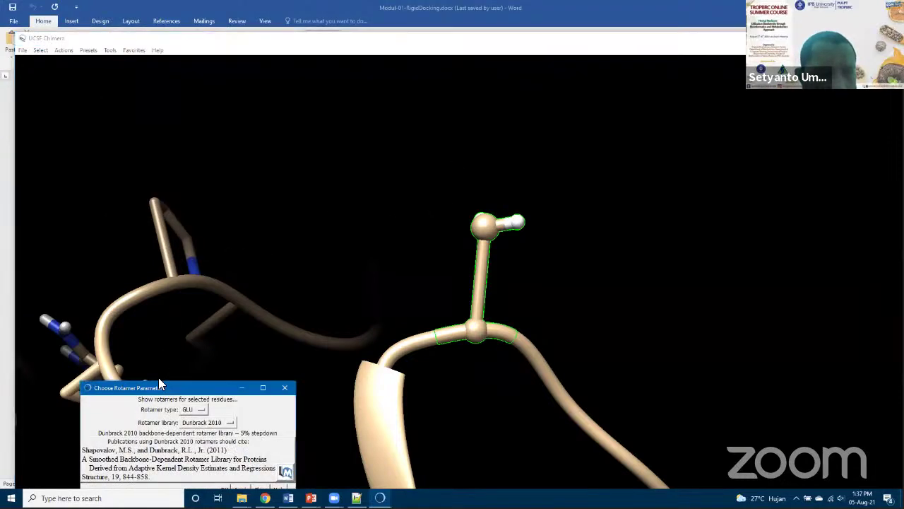
{"action": "left_click_drag", "start_coordinate": [156, 389], "coordinate": [149, 253]}
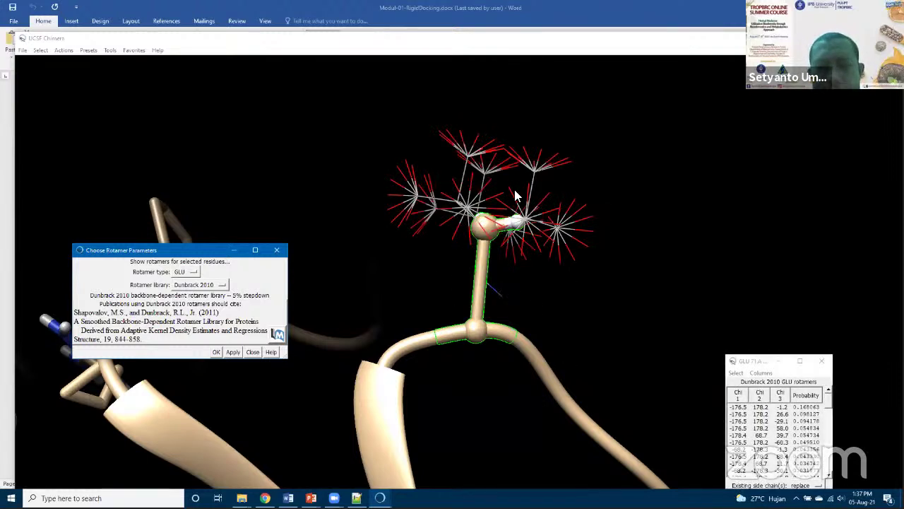
Replace the existing side chain of the E residue with the most probable GLU rotamer, probability 0.168063.
{"action": "left_click", "coordinate": [732, 365]}
{"action": "left_click_drag", "start_coordinate": [732, 365], "coordinate": [609, 189]}
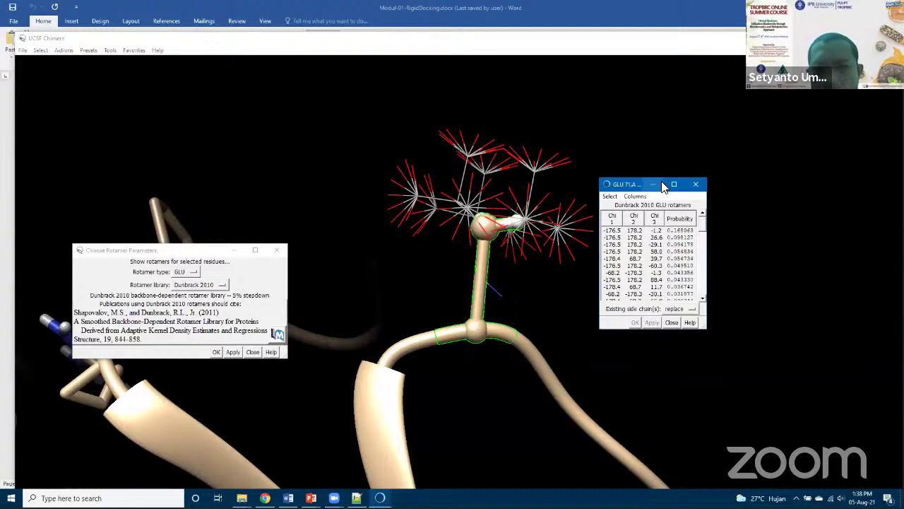
{"action": "left_click", "coordinate": [678, 231]}
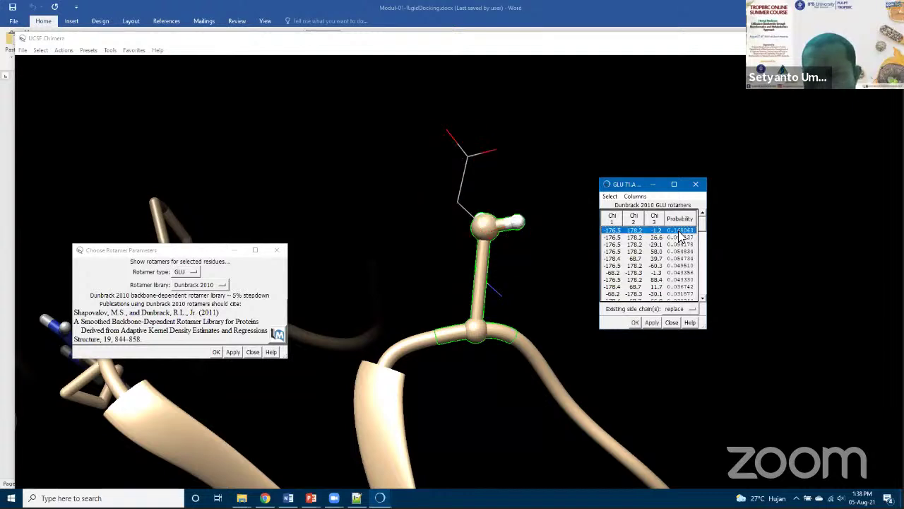
{"action": "left_click", "coordinate": [635, 323]}
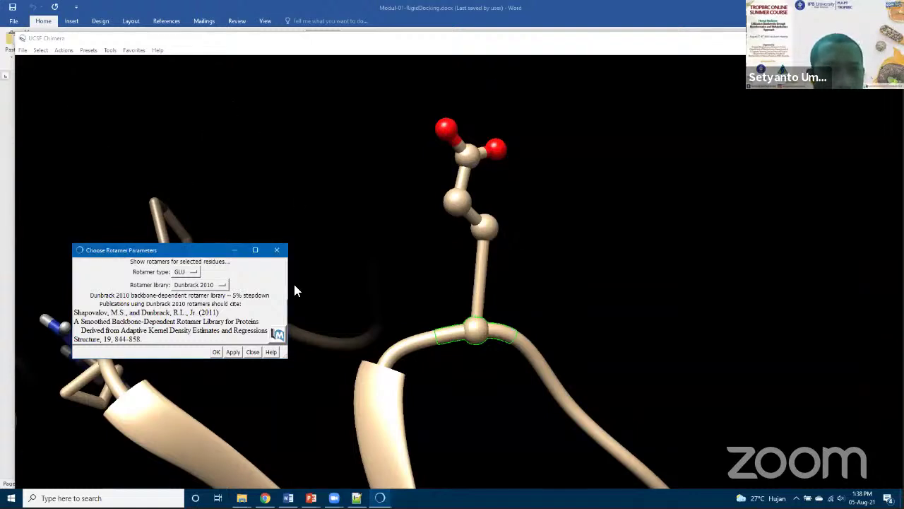
Select residue E directly after GKLD in the chain A sequence and focus the 3D view on it.
{"action": "left_click", "coordinate": [380, 498]}
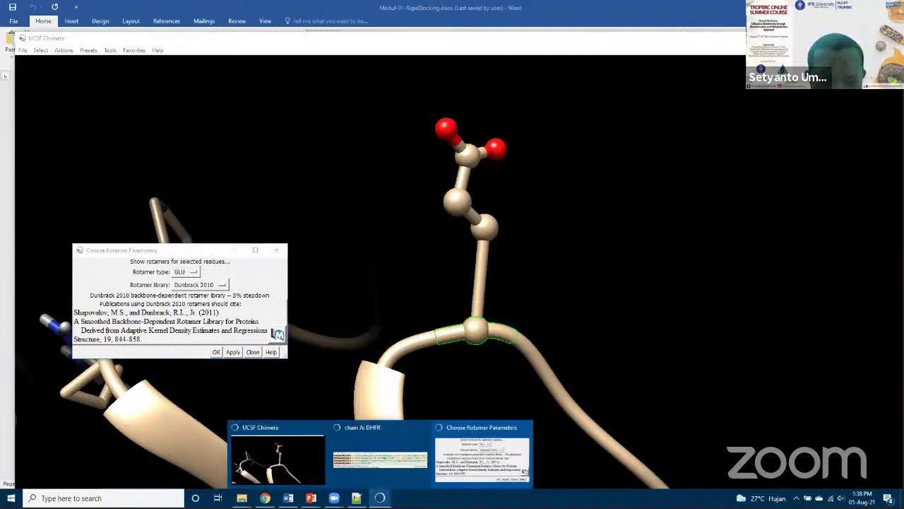
{"action": "left_click", "coordinate": [402, 462]}
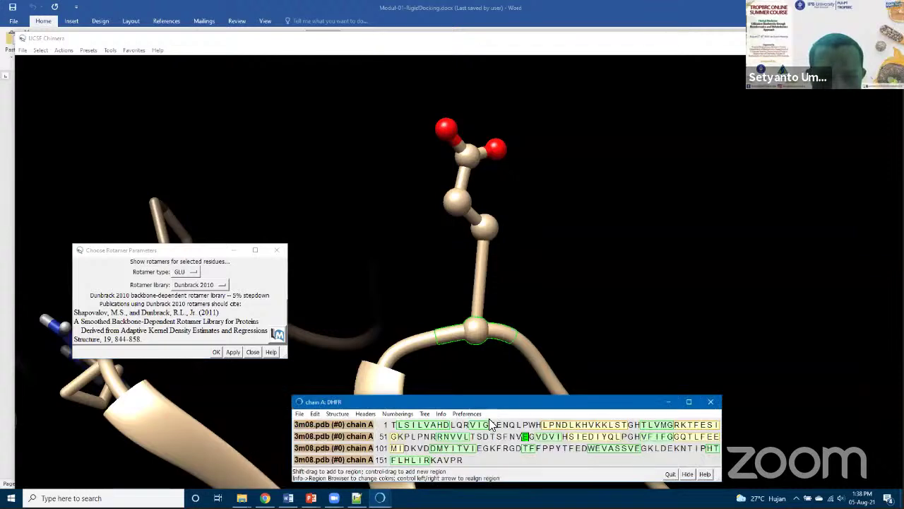
{"action": "left_click", "coordinate": [671, 449]}
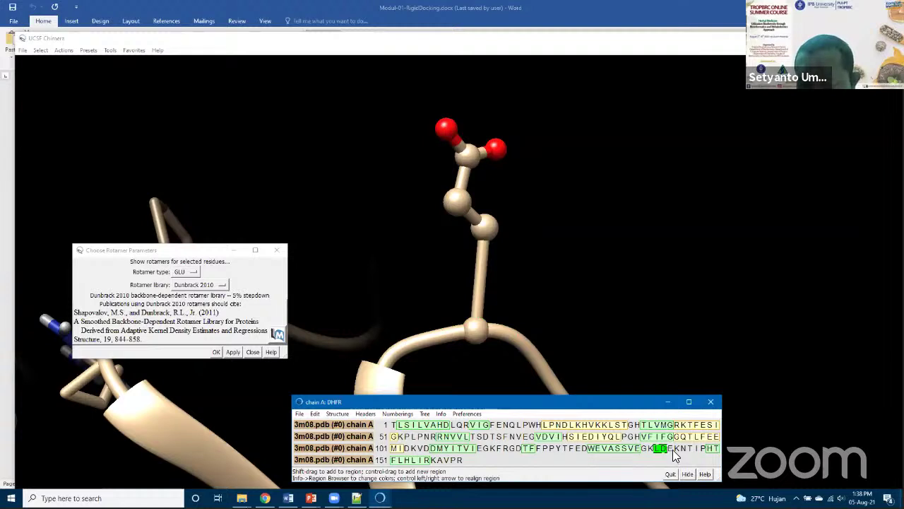
{"action": "left_click", "coordinate": [658, 449]}
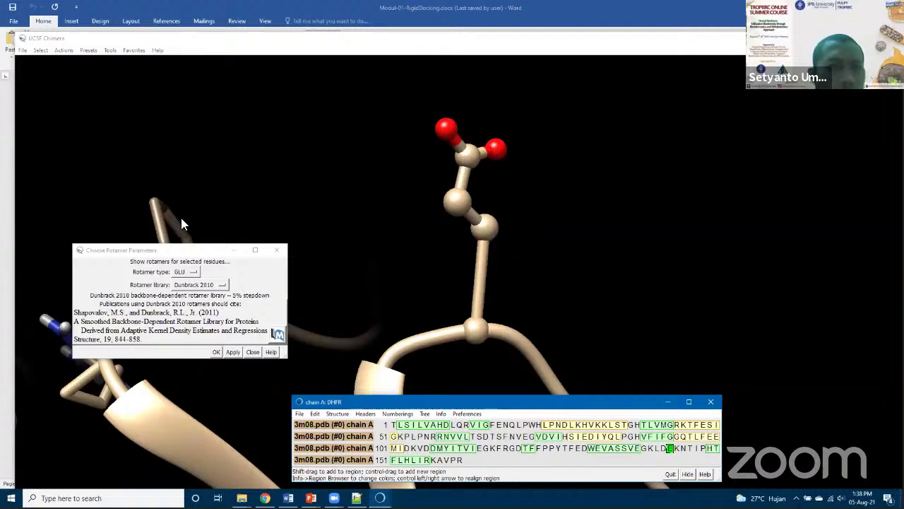
{"action": "left_click", "coordinate": [64, 51]}
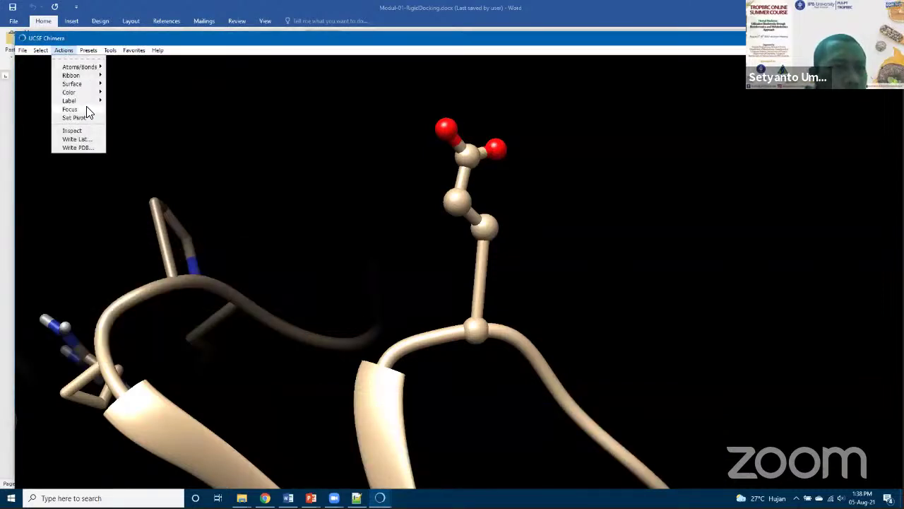
{"action": "left_click", "coordinate": [86, 108]}
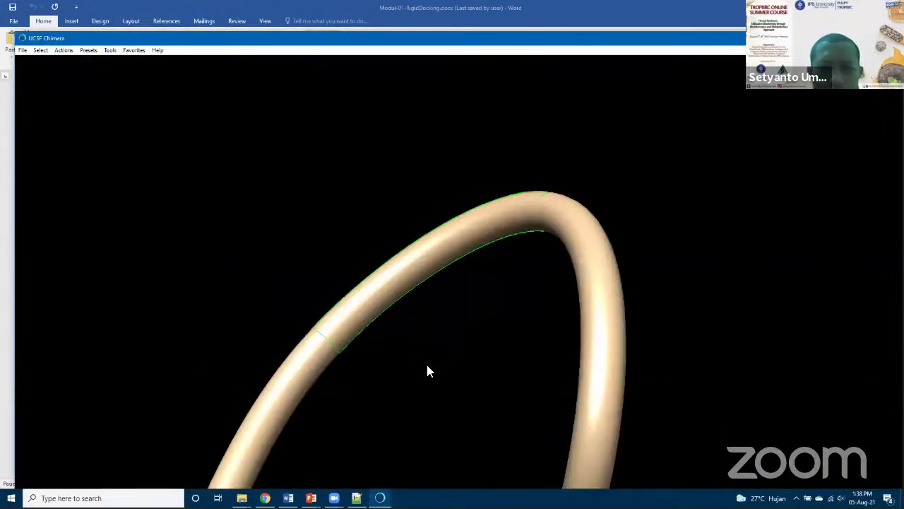
Set the atoms and bonds of the E residue after GKLD to ball & stick and show them.
{"action": "left_click", "coordinate": [63, 51]}
{"action": "mouse_move", "coordinate": [89, 67]}
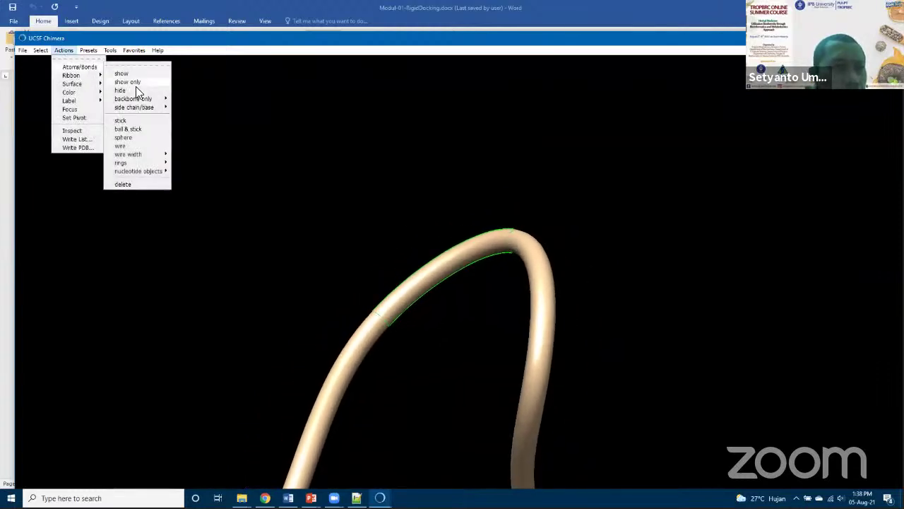
{"action": "left_click", "coordinate": [148, 129]}
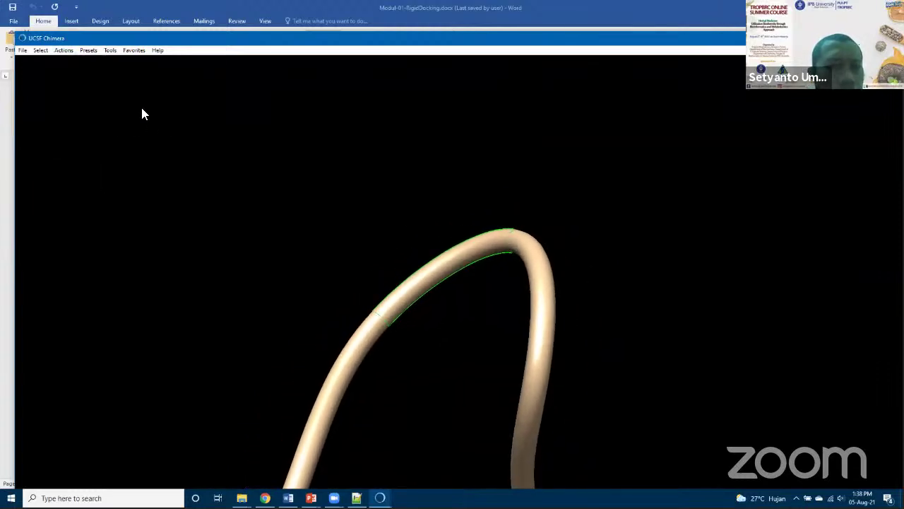
{"action": "left_click", "coordinate": [63, 51]}
{"action": "mouse_move", "coordinate": [81, 66]}
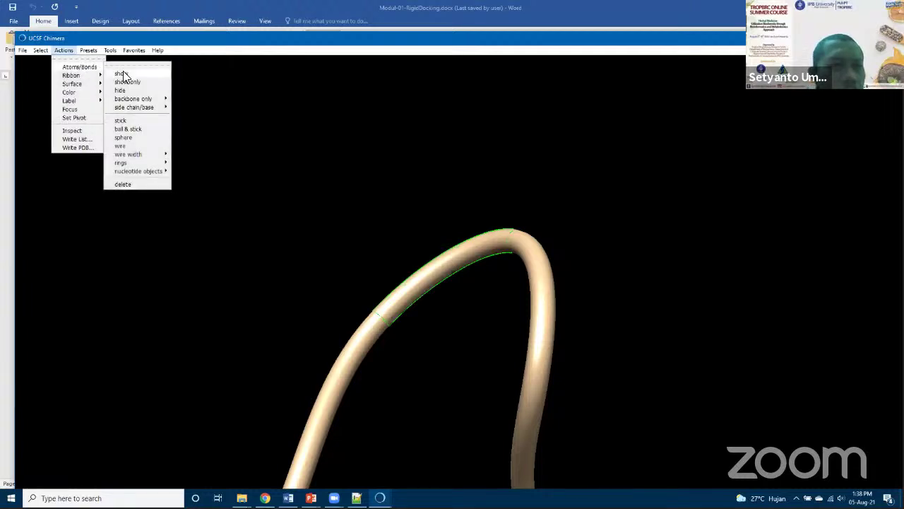
{"action": "left_click", "coordinate": [123, 74]}
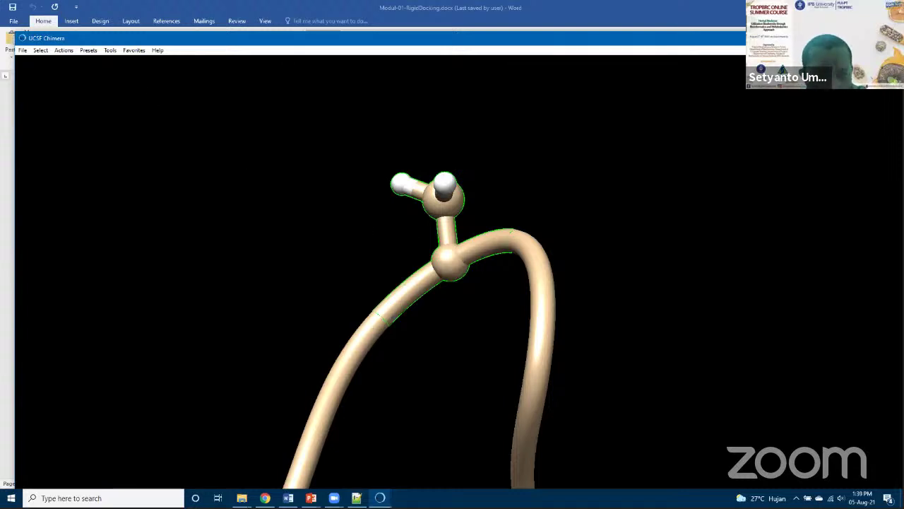
Generate Dunbrack 2010 GLU rotamers for the E residue after GKLD and replace its side chain with the rotamer of probability 0.131692.
{"action": "left_click", "coordinate": [379, 498]}
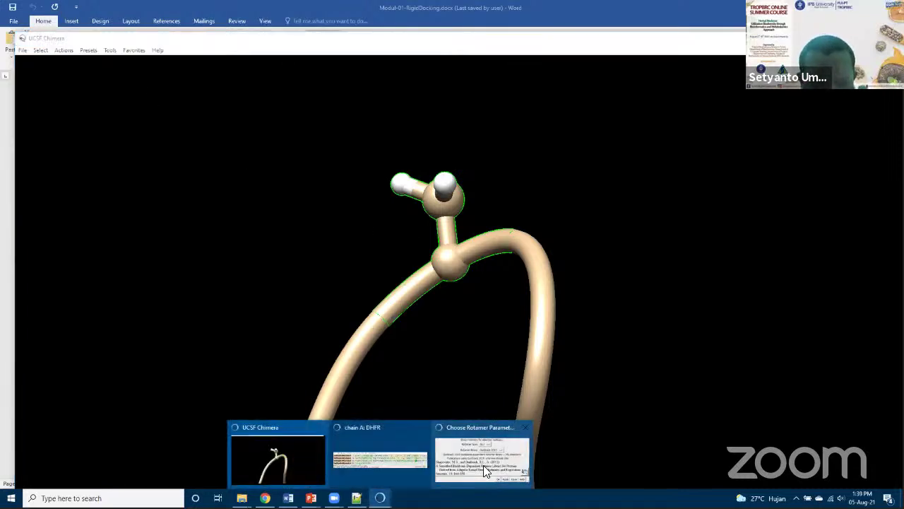
{"action": "left_click", "coordinate": [482, 463]}
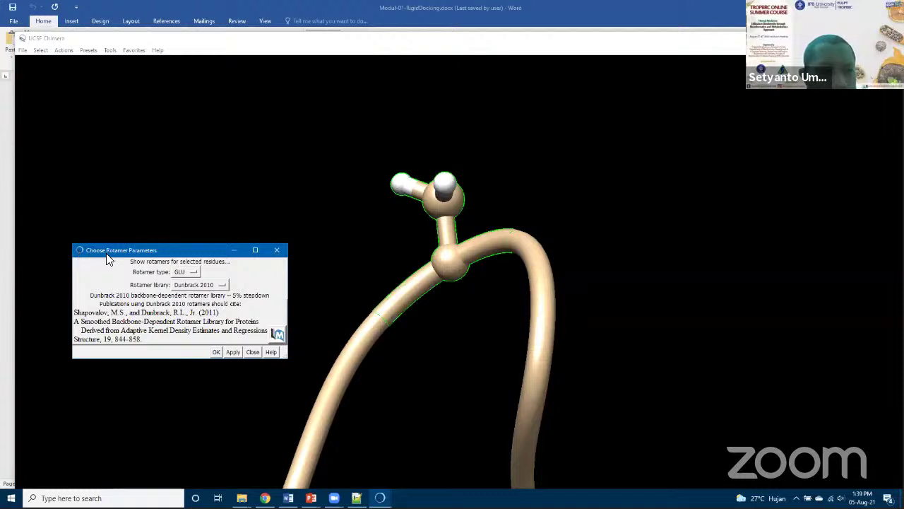
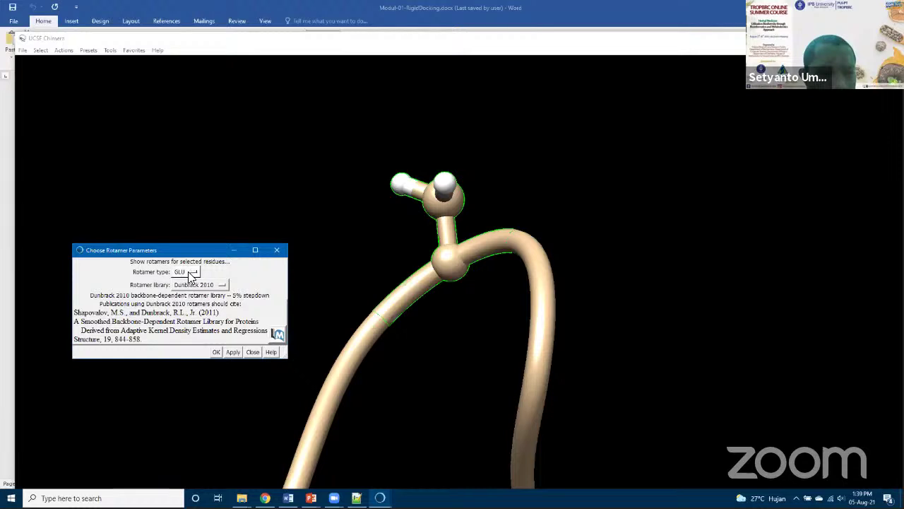
{"action": "left_click", "coordinate": [233, 352]}
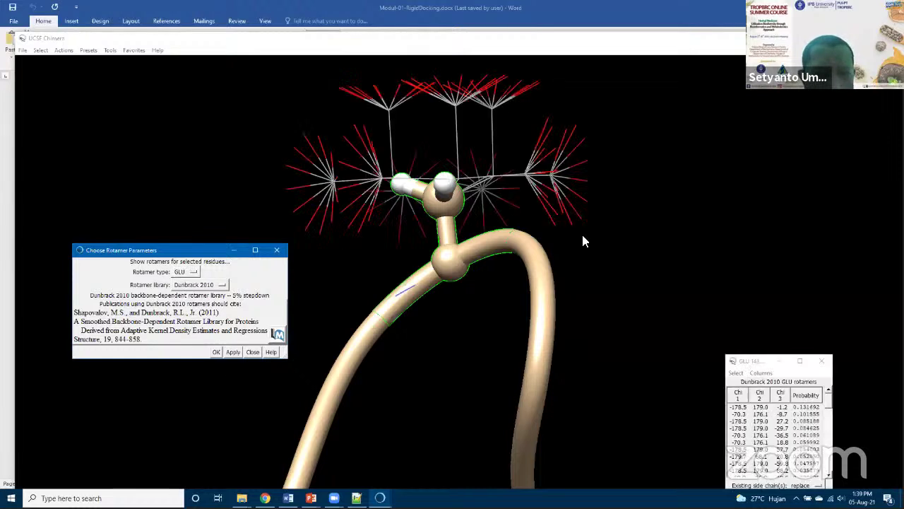
{"action": "left_click_drag", "start_coordinate": [770, 361], "coordinate": [622, 238]}
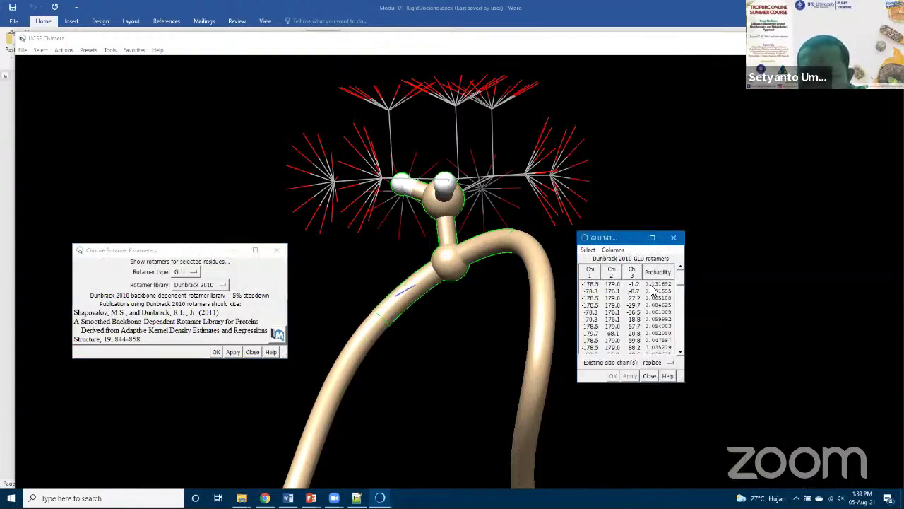
{"action": "left_click", "coordinate": [651, 285]}
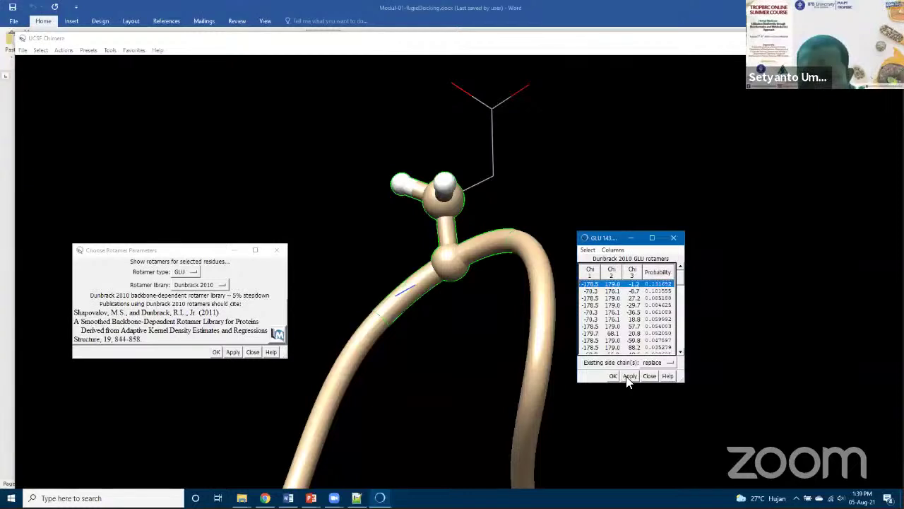
{"action": "left_click", "coordinate": [613, 375]}
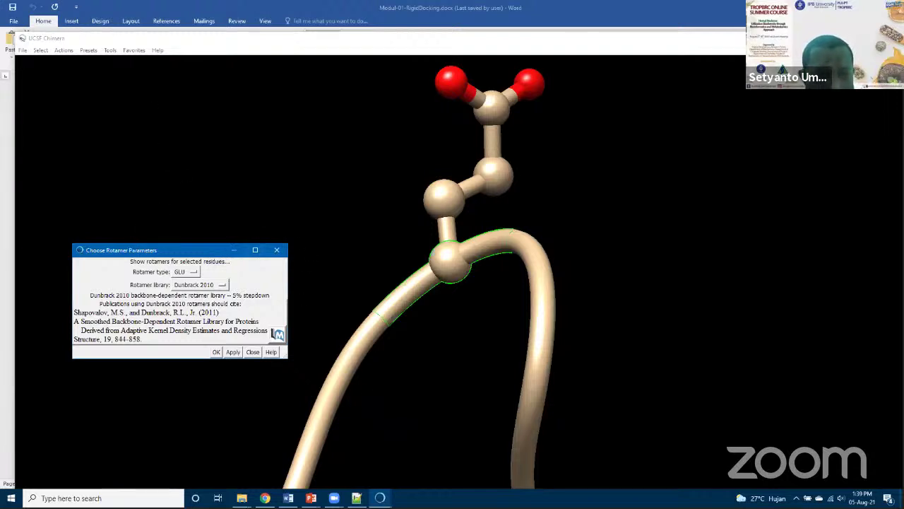
Select residue K directly after GKLDE in the chain A sequence and show its atoms and bonds as ball & stick.
{"action": "mouse_move", "coordinate": [380, 498]}
{"action": "left_click", "coordinate": [393, 470]}
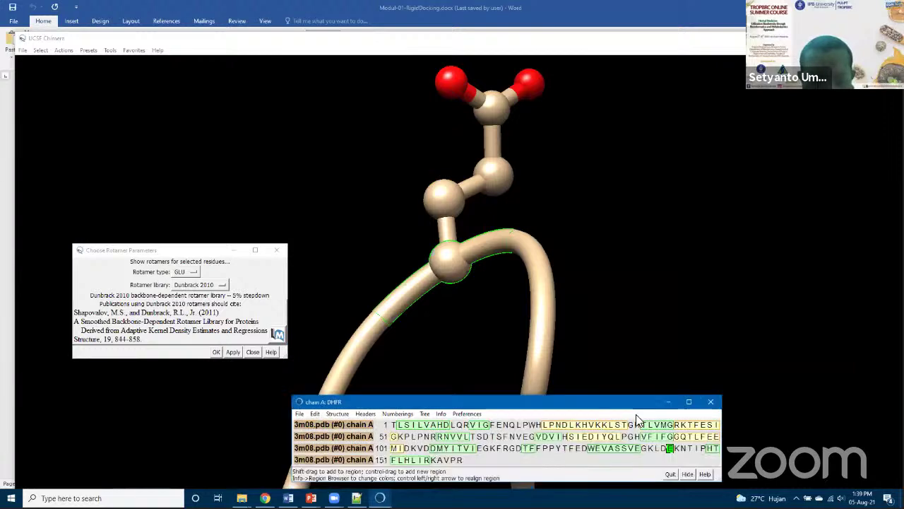
{"action": "left_click", "coordinate": [676, 446]}
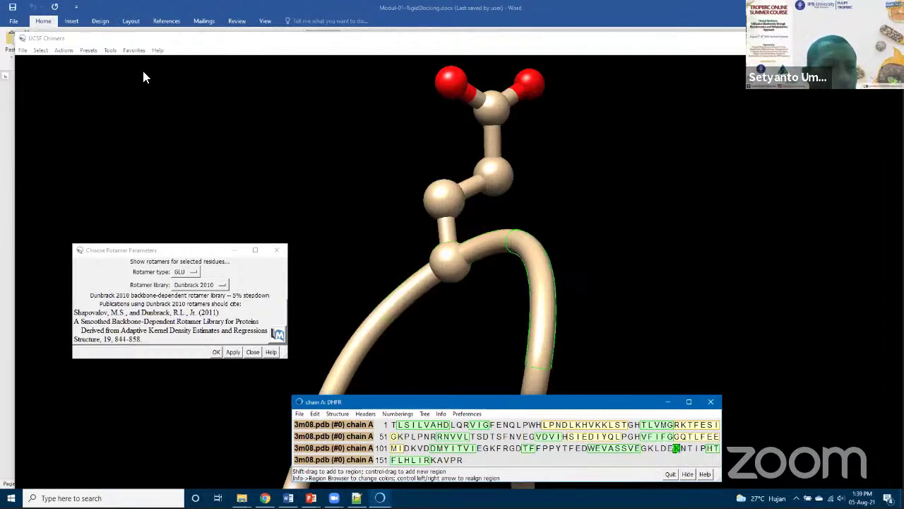
{"action": "left_click", "coordinate": [64, 50]}
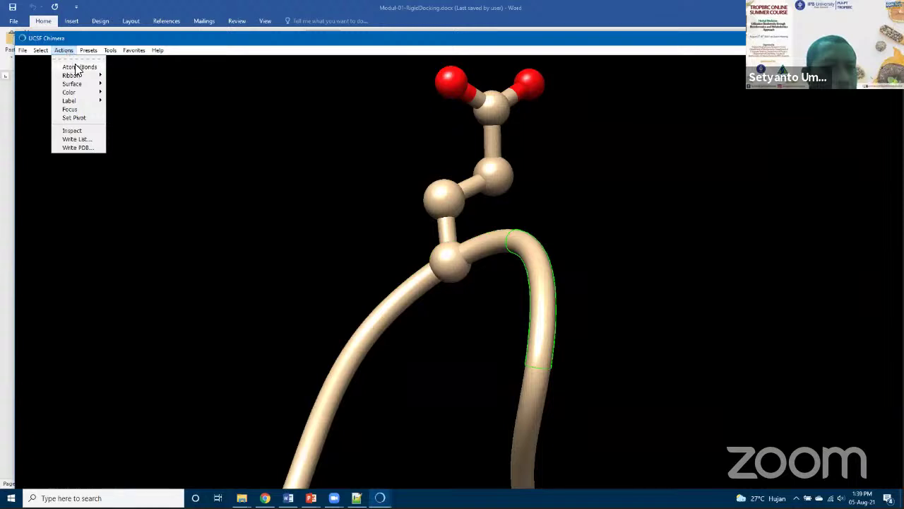
{"action": "mouse_move", "coordinate": [99, 68]}
{"action": "left_click", "coordinate": [133, 130]}
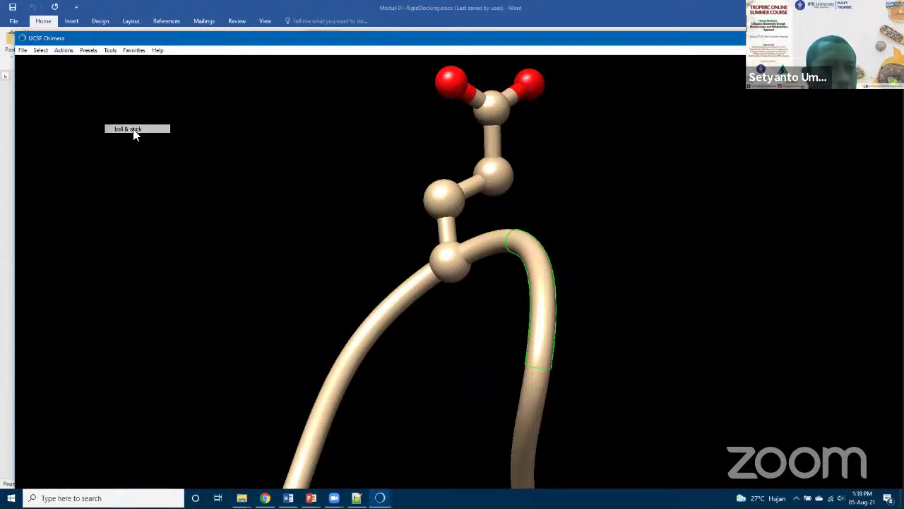
{"action": "left_click", "coordinate": [65, 50]}
{"action": "mouse_move", "coordinate": [85, 68]}
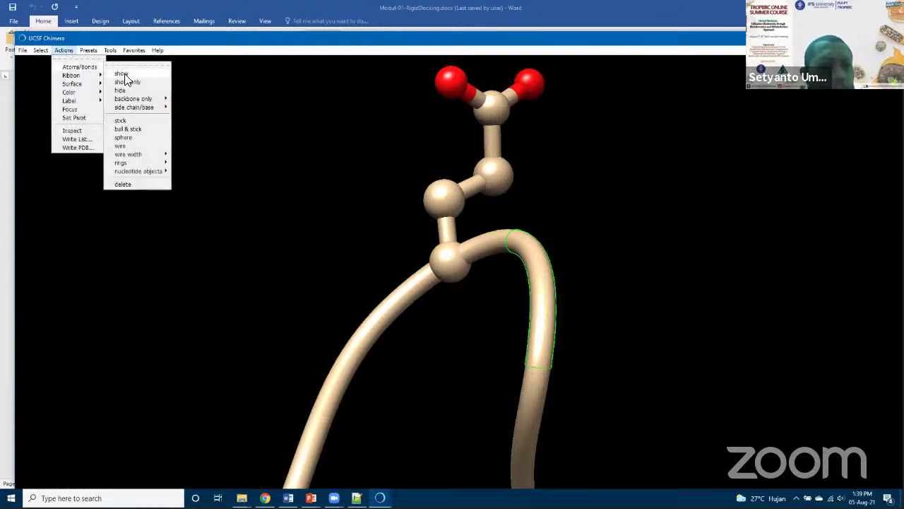
{"action": "left_click", "coordinate": [123, 74]}
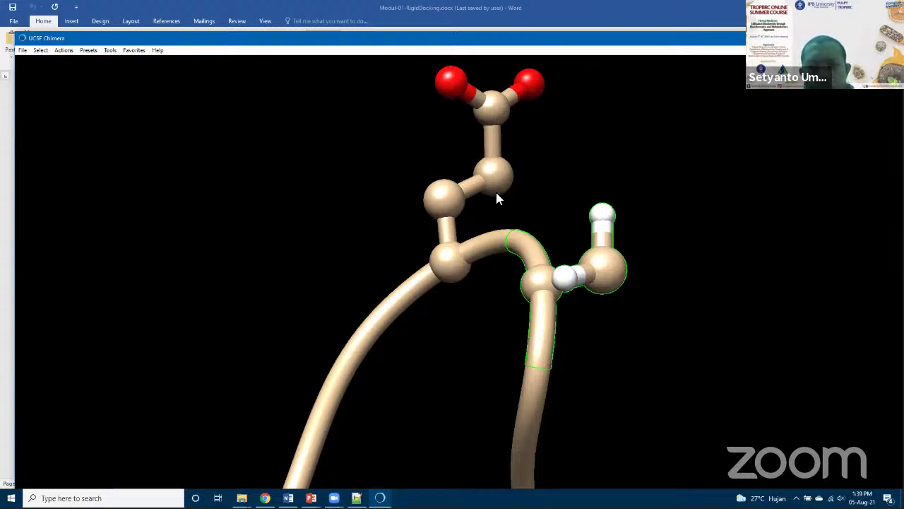
Generate Dunbrack 2010 LYS rotamers for the K residue after GKLDE and replace its side chain with the rotamer of probability 0.307150.
{"action": "left_click_drag", "start_coordinate": [464, 353], "coordinate": [560, 245]}
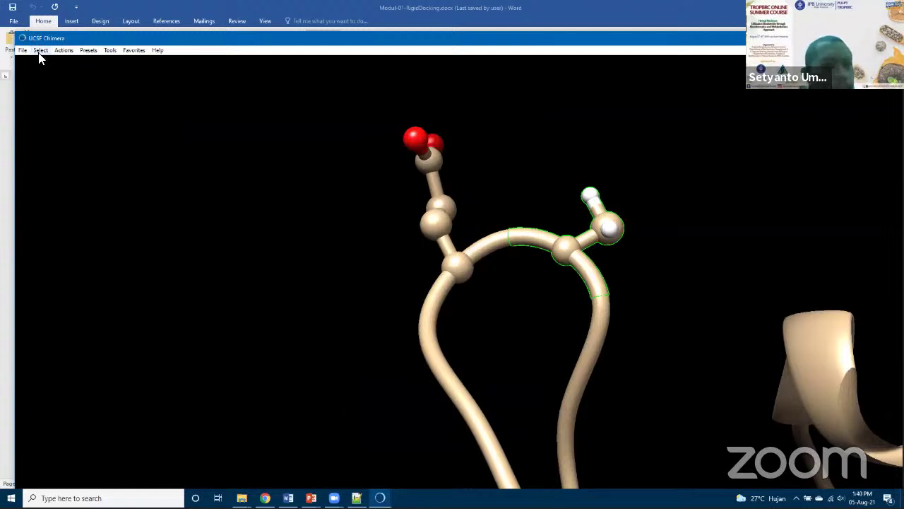
{"action": "mouse_move", "coordinate": [379, 498]}
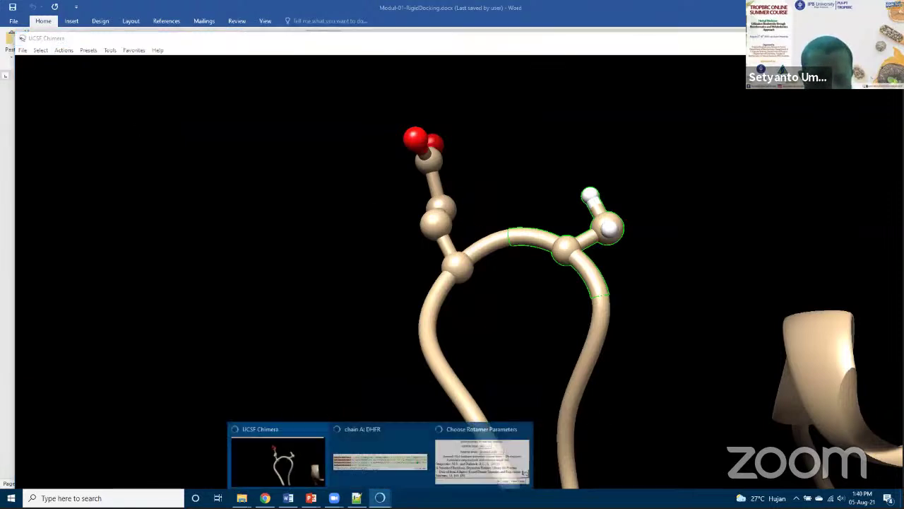
{"action": "left_click", "coordinate": [468, 466]}
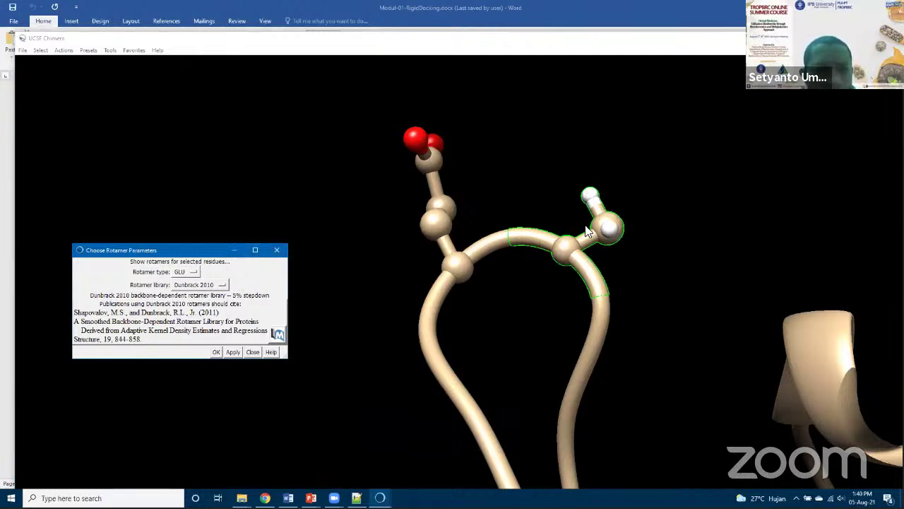
{"action": "left_click", "coordinate": [195, 274]}
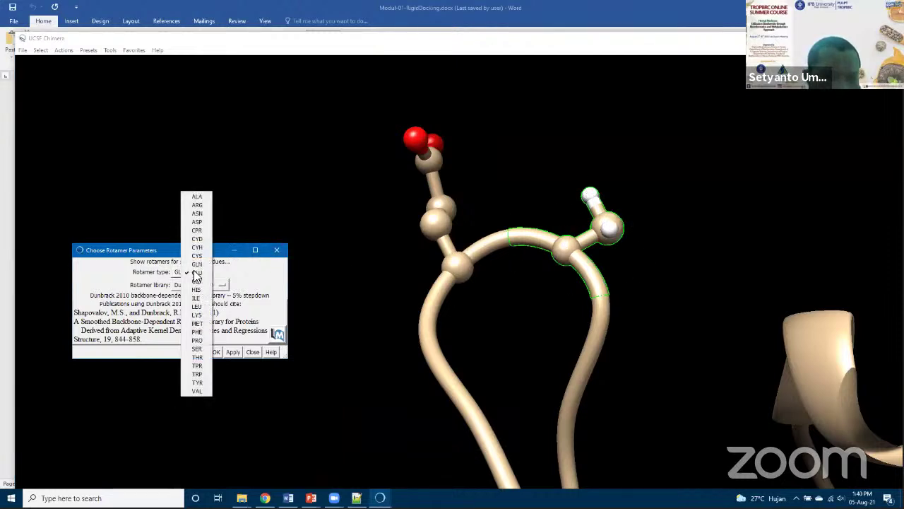
{"action": "left_click", "coordinate": [203, 315]}
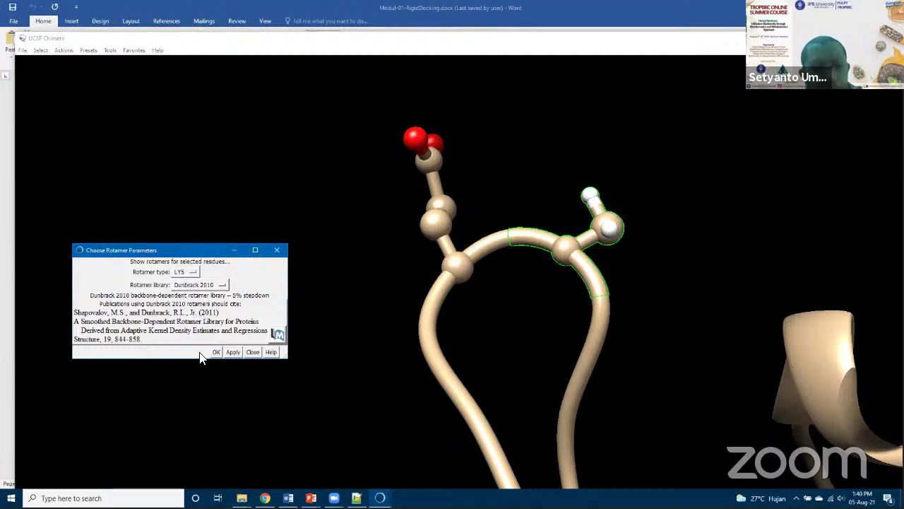
{"action": "left_click", "coordinate": [233, 352]}
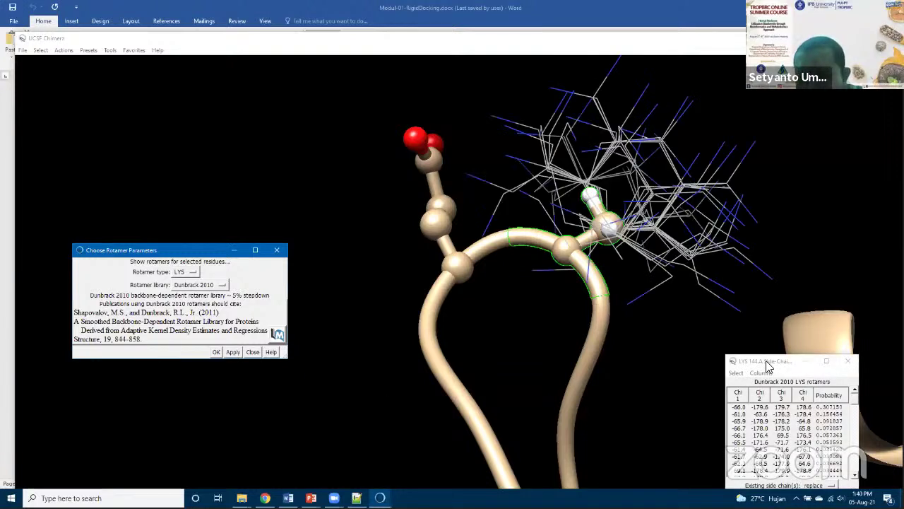
{"action": "left_click_drag", "start_coordinate": [769, 364], "coordinate": [551, 261]}
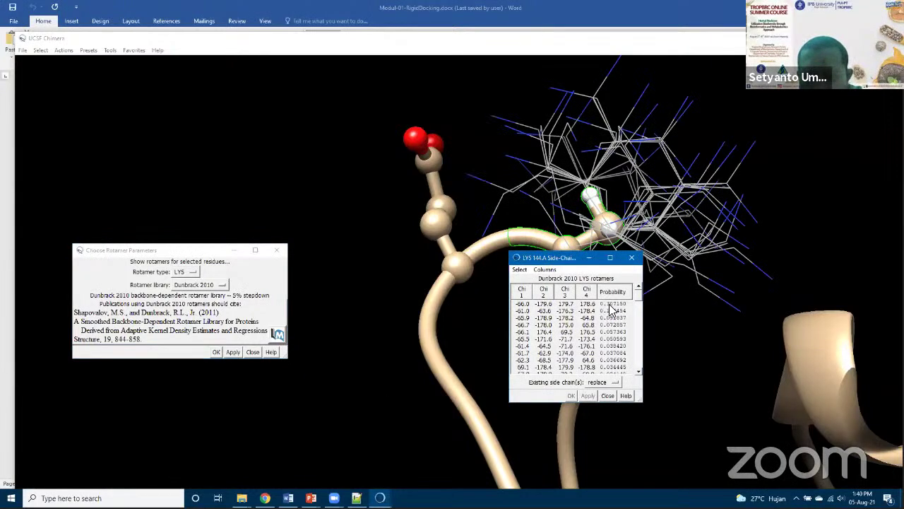
{"action": "left_click", "coordinate": [607, 305]}
{"action": "left_click", "coordinate": [570, 393]}
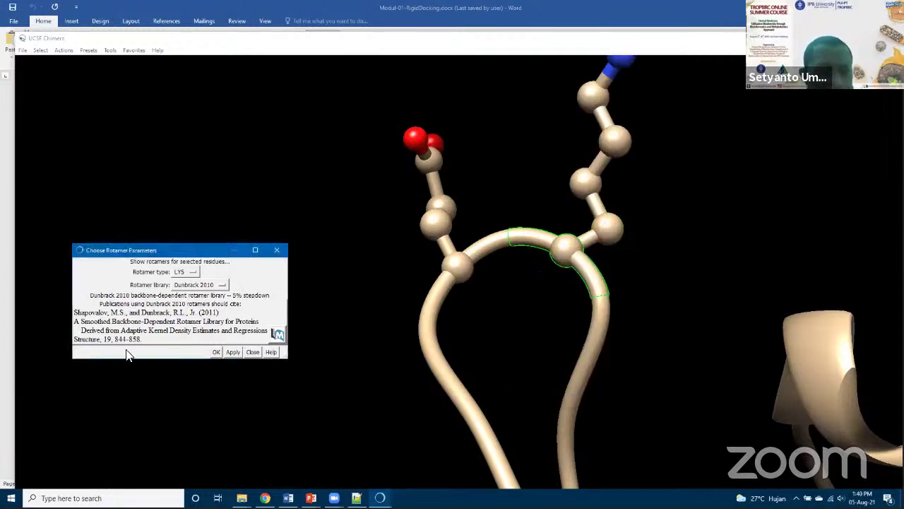
{"action": "left_click", "coordinate": [216, 352]}
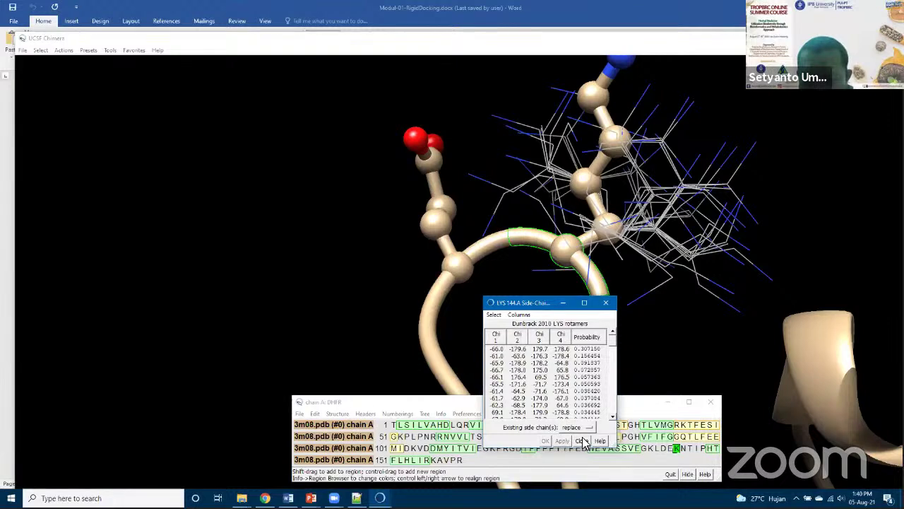
{"action": "left_click", "coordinate": [582, 441]}
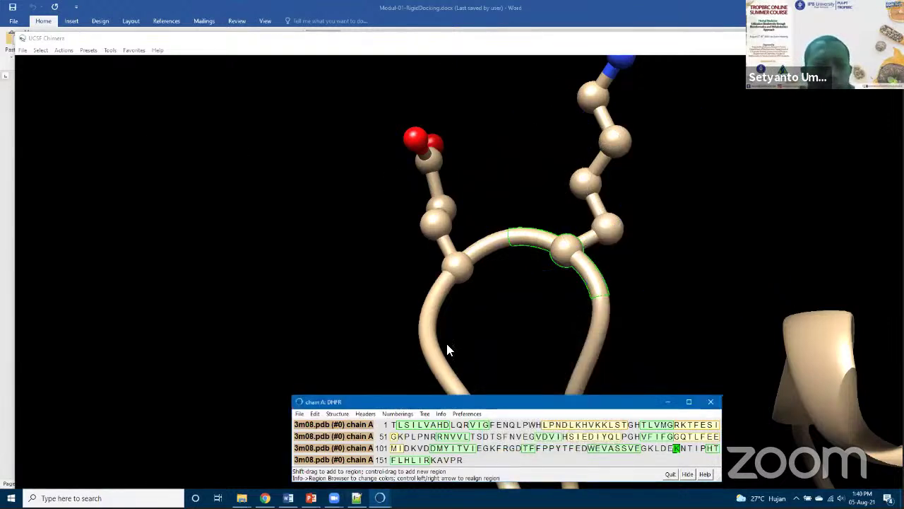
Select chain A and focus the 3D view on the whole protein.
{"action": "left_click", "coordinate": [41, 50]}
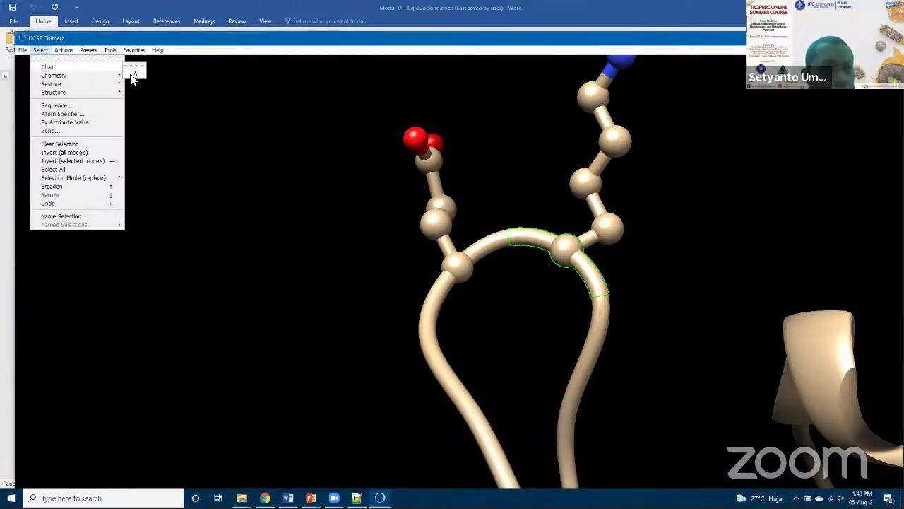
{"action": "left_click", "coordinate": [135, 73]}
{"action": "left_click", "coordinate": [63, 50]}
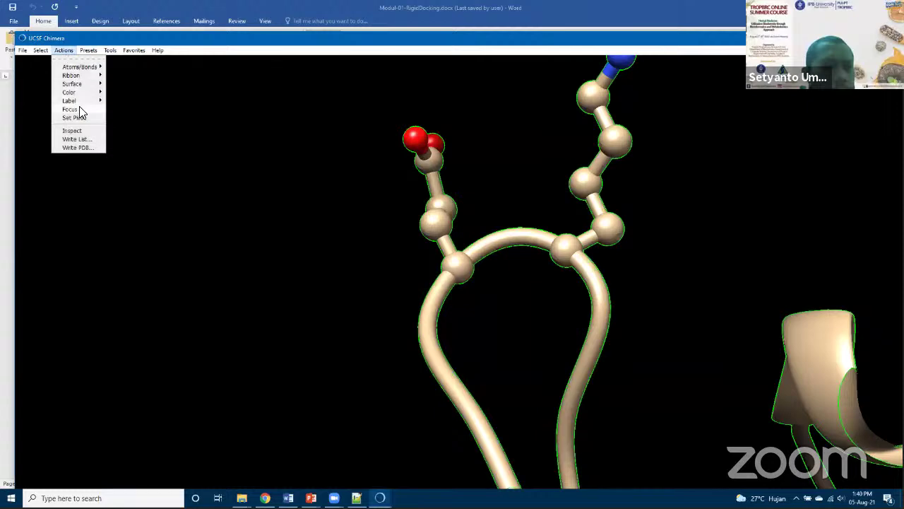
{"action": "left_click", "coordinate": [71, 109]}
{"action": "left_click_drag", "start_coordinate": [496, 380], "coordinate": [422, 371]}
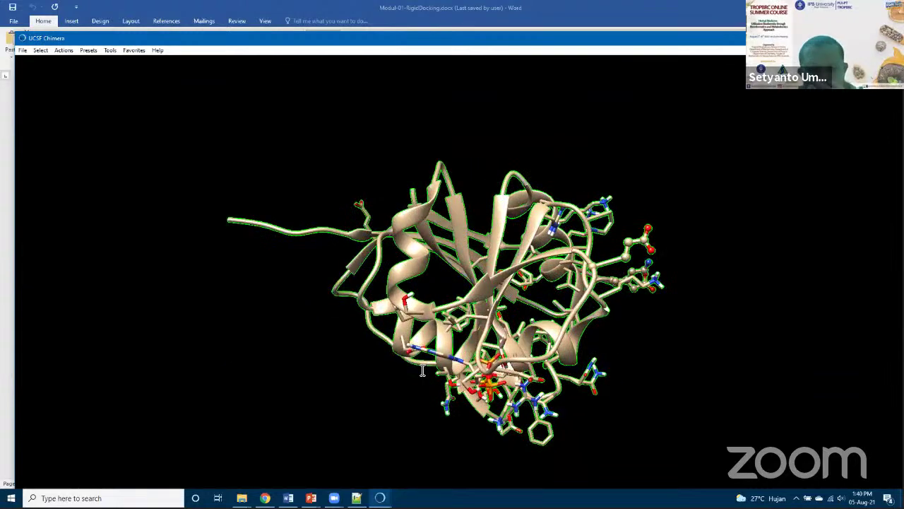
Switch to the Word module and read the instructions on clash checking, energy minimization, saving the receptor and ligand preparation.
{"action": "key", "text": "alt+Tab"}
{"action": "scroll", "coordinate": [423, 369], "scroll_direction": "down", "scroll_amount": 2}
{"action": "scroll", "coordinate": [423, 370], "scroll_direction": "down", "scroll_amount": 8}
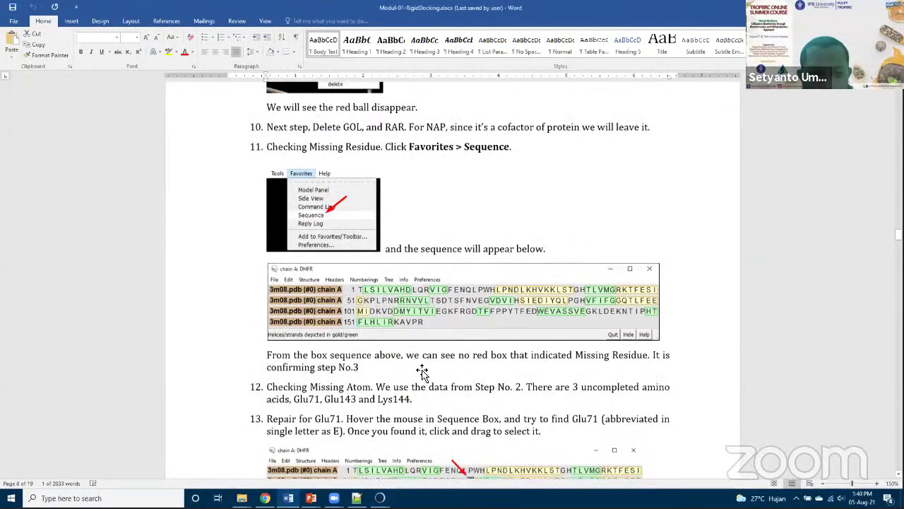
{"action": "scroll", "coordinate": [420, 374], "scroll_direction": "down", "scroll_amount": 10}
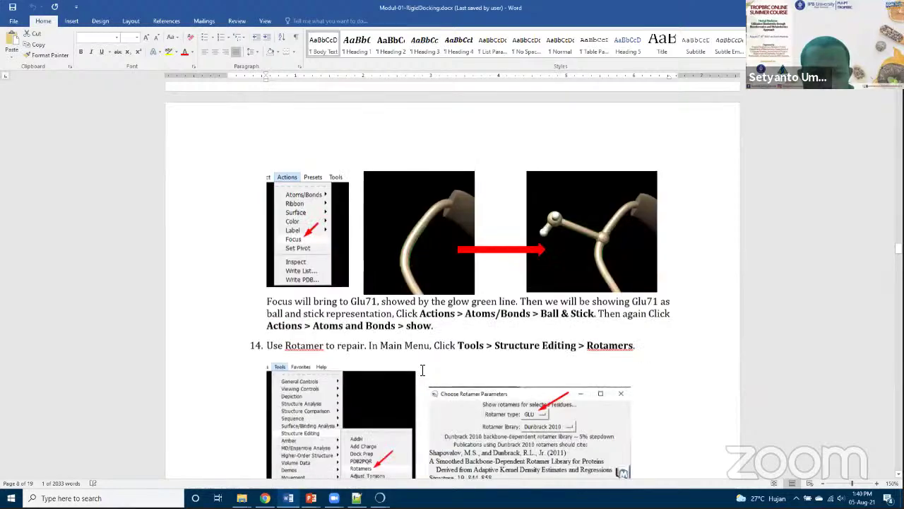
{"action": "scroll", "coordinate": [422, 371], "scroll_direction": "down", "scroll_amount": 6}
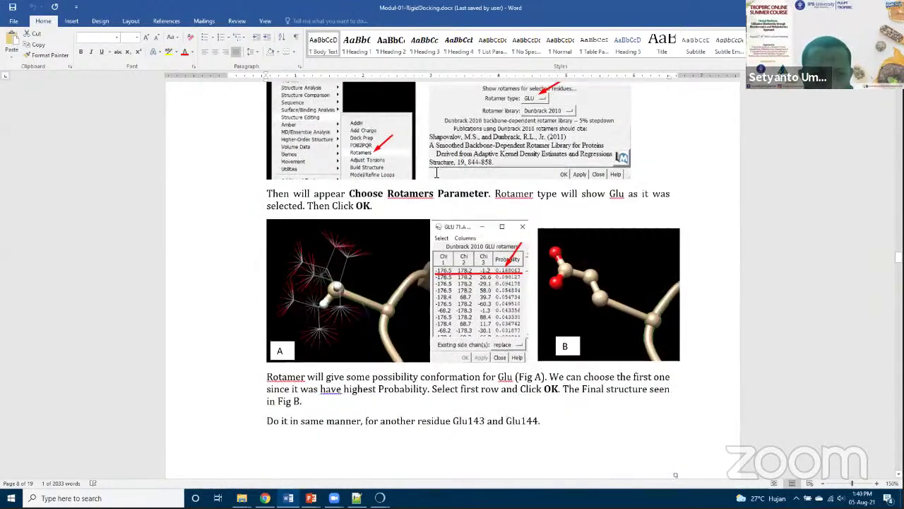
{"action": "scroll", "coordinate": [409, 329], "scroll_direction": "down", "scroll_amount": 8}
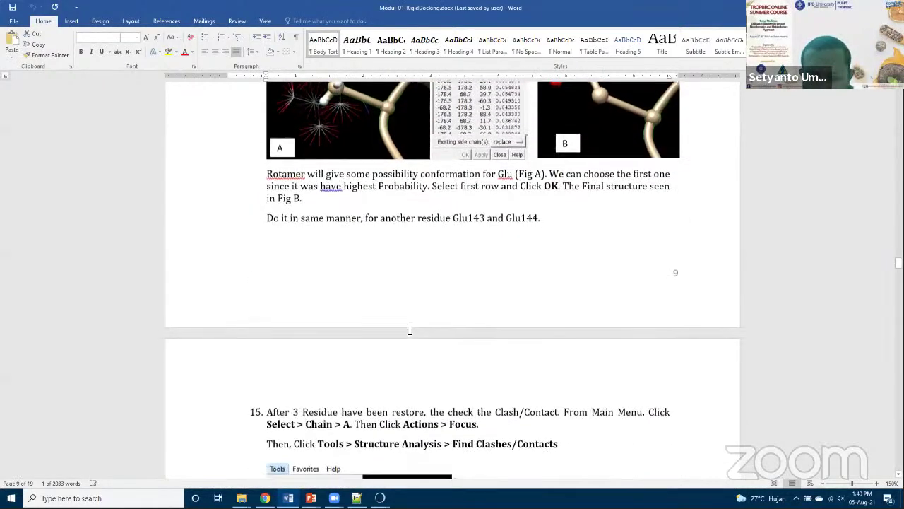
{"action": "scroll", "coordinate": [374, 191], "scroll_direction": "down", "scroll_amount": 1}
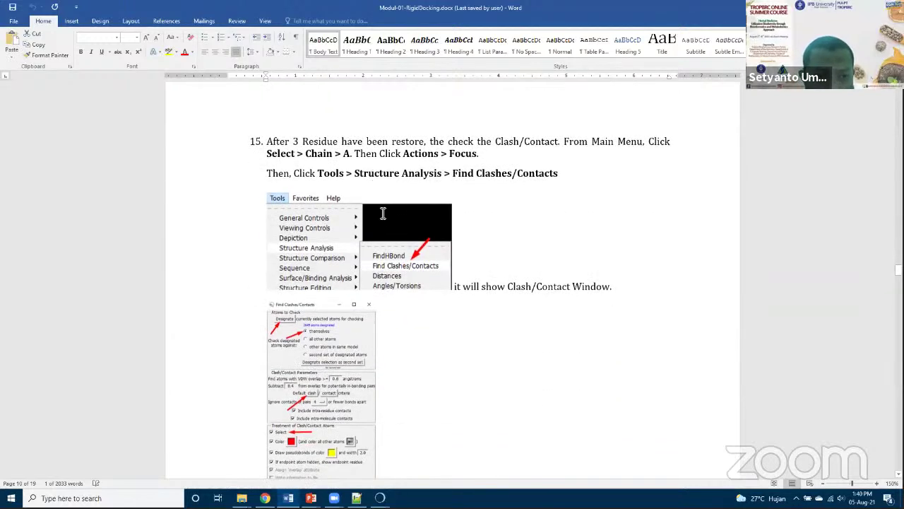
{"action": "scroll", "coordinate": [381, 216], "scroll_direction": "down", "scroll_amount": 11}
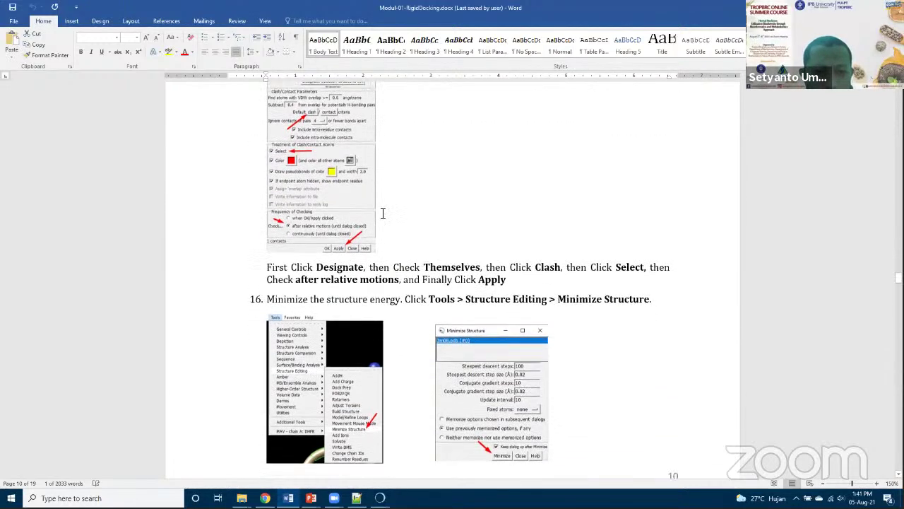
{"action": "scroll", "coordinate": [382, 213], "scroll_direction": "down", "scroll_amount": 11}
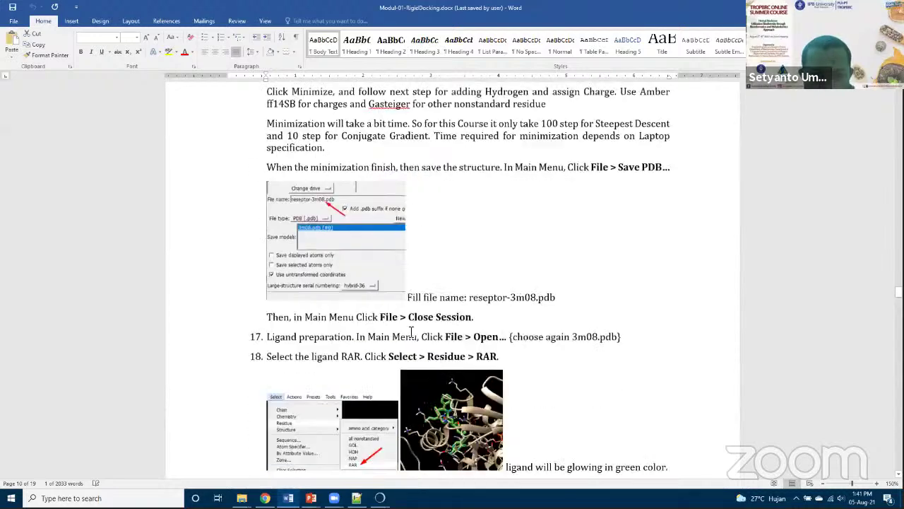
{"action": "scroll", "coordinate": [431, 398], "scroll_direction": "down", "scroll_amount": 4}
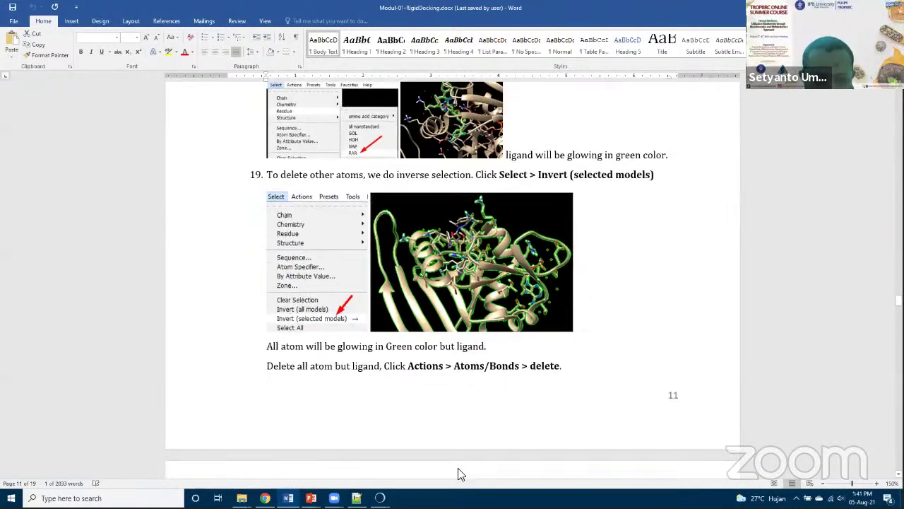
Switch back to UCSF Chimera and save the 3m08.pdb model as receptor-3m08.pdb in the 4-Dock_Lab_01 folder.
{"action": "mouse_move", "coordinate": [380, 498]}
{"action": "left_click", "coordinate": [350, 463]}
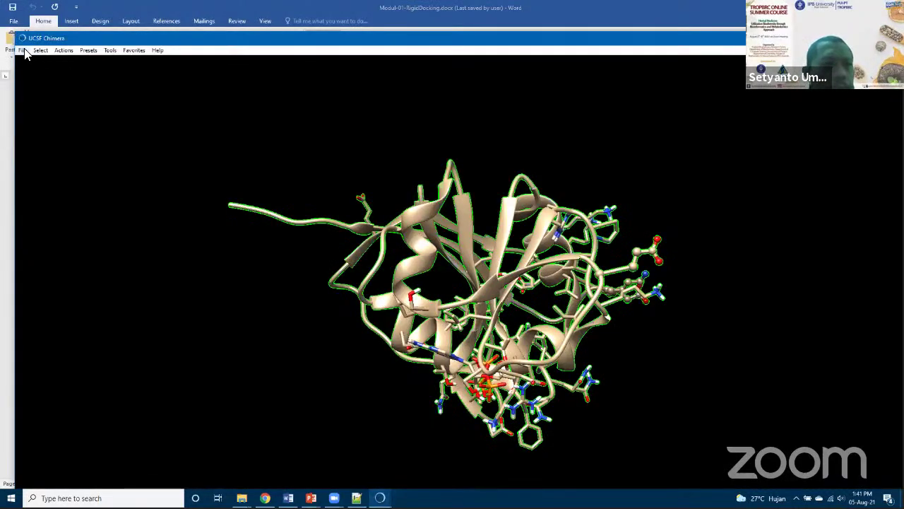
{"action": "left_click", "coordinate": [22, 50]}
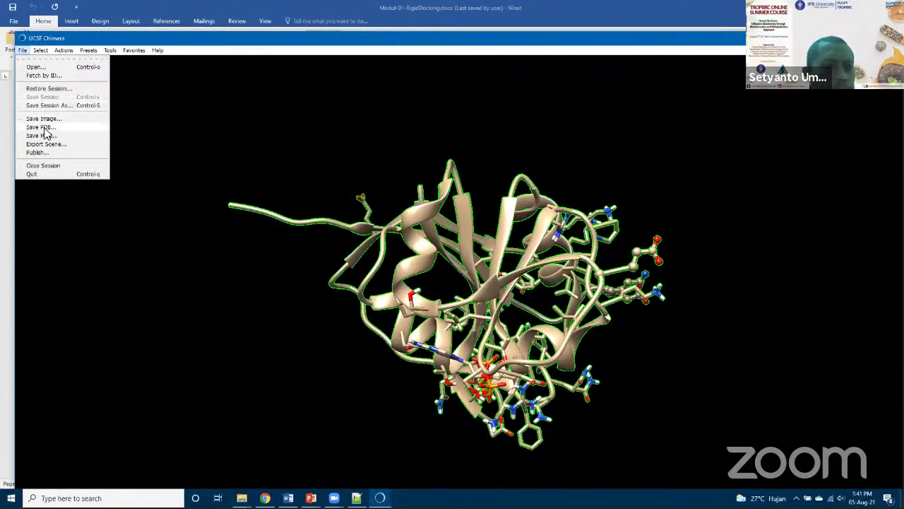
{"action": "left_click", "coordinate": [42, 127]}
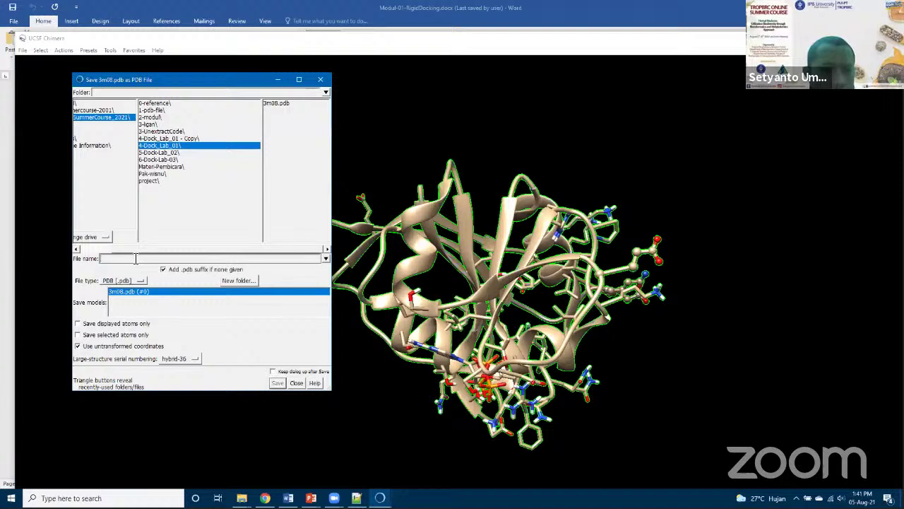
{"action": "type", "text": "re"}
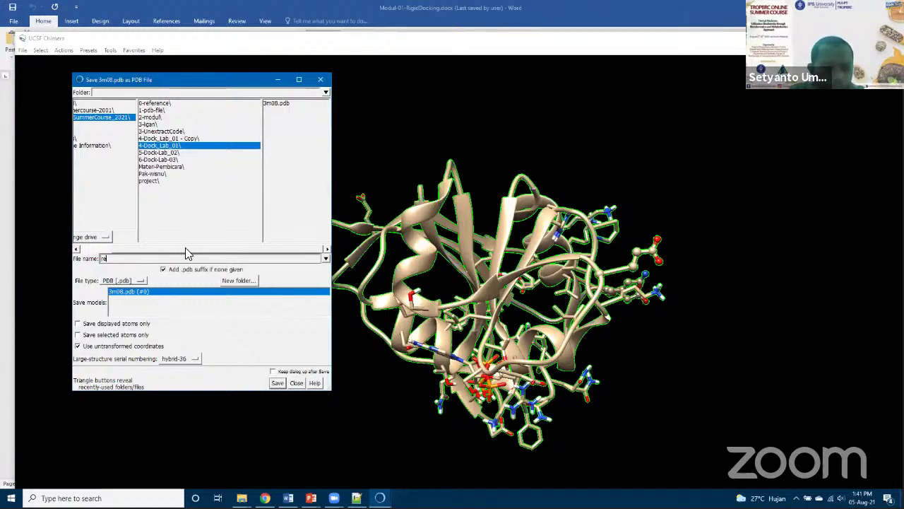
{"action": "type", "text": "ceptor"}
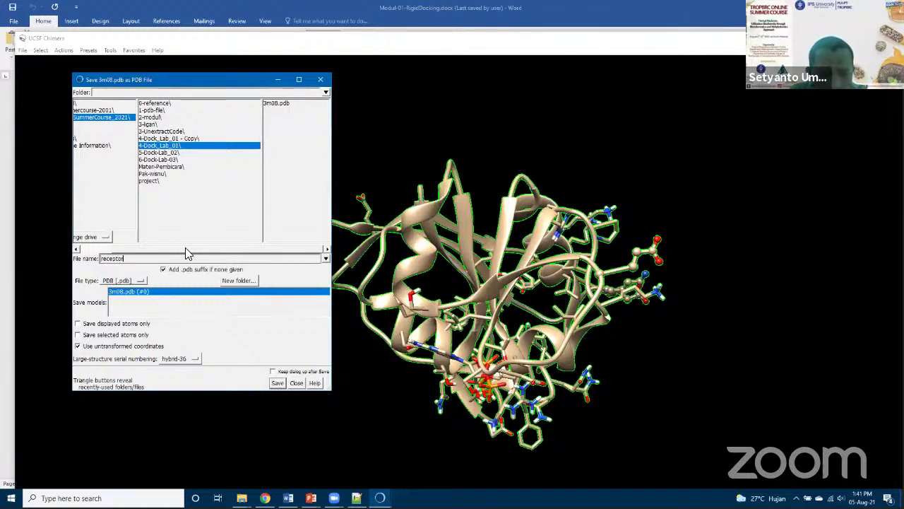
{"action": "type", "text": "-3m08.pdb"}
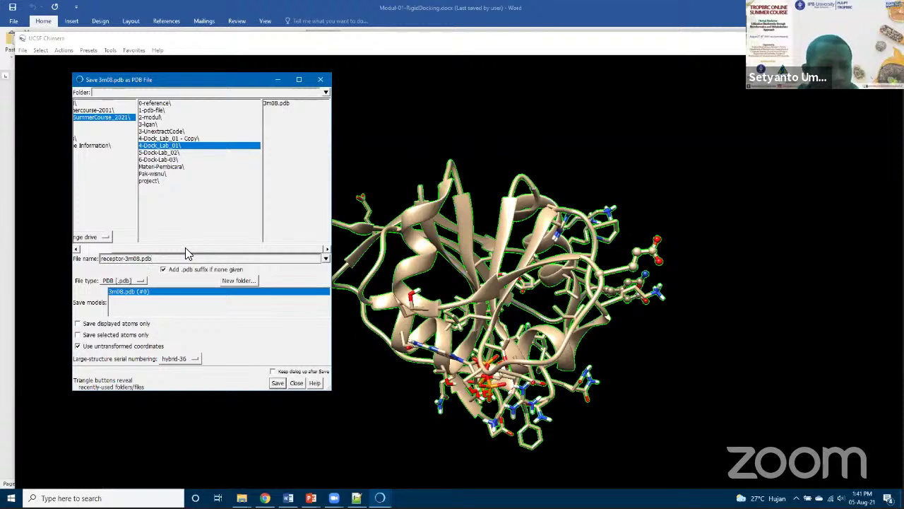
{"action": "left_click", "coordinate": [277, 385]}
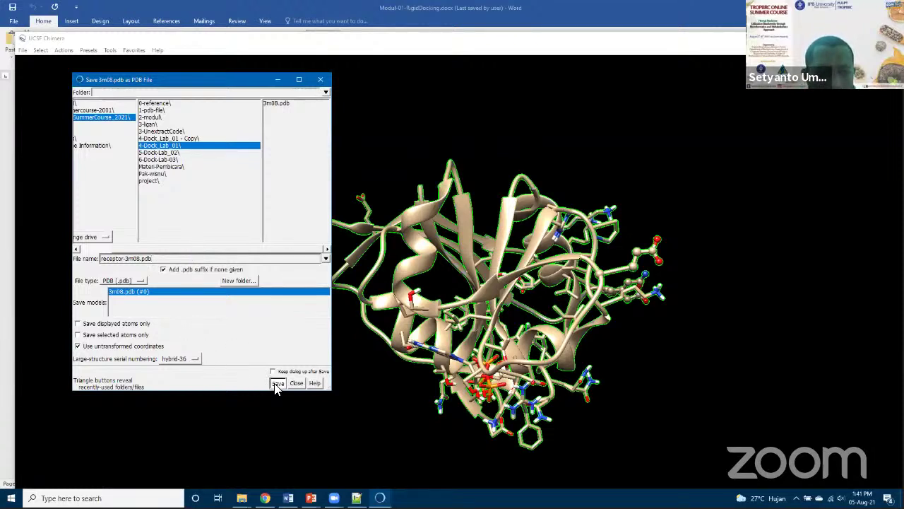
Close the session, then open receptor-3m08.pdb from the 4-Dock_Lab_01 folder and inspect the structure from another angle.
{"action": "left_click", "coordinate": [22, 50]}
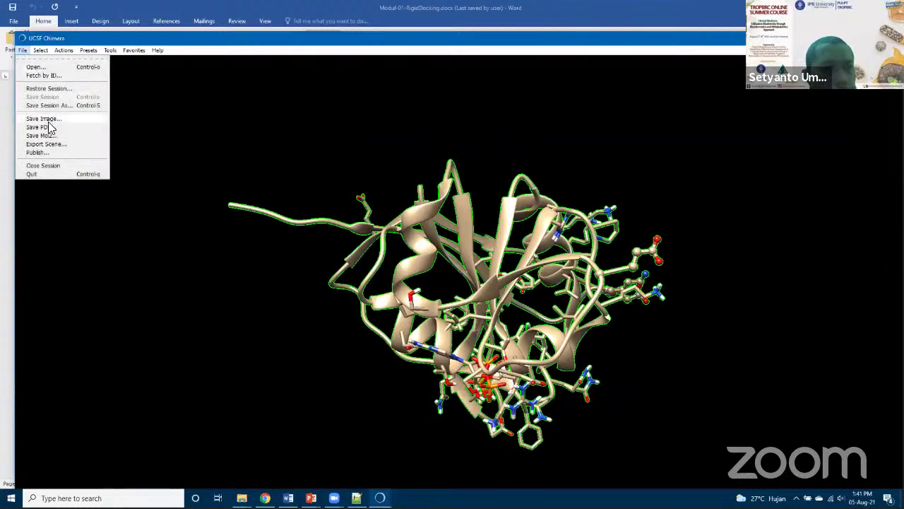
{"action": "left_click", "coordinate": [48, 168]}
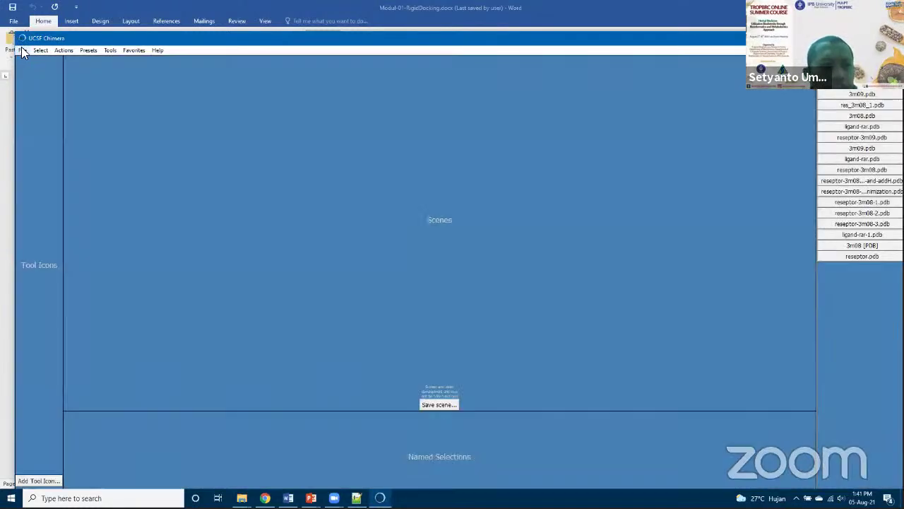
{"action": "left_click", "coordinate": [23, 51]}
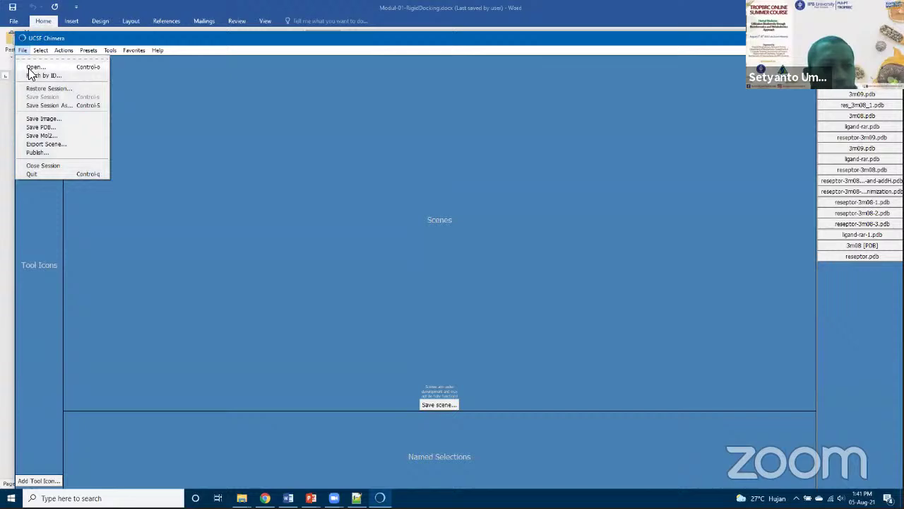
{"action": "left_click", "coordinate": [34, 67]}
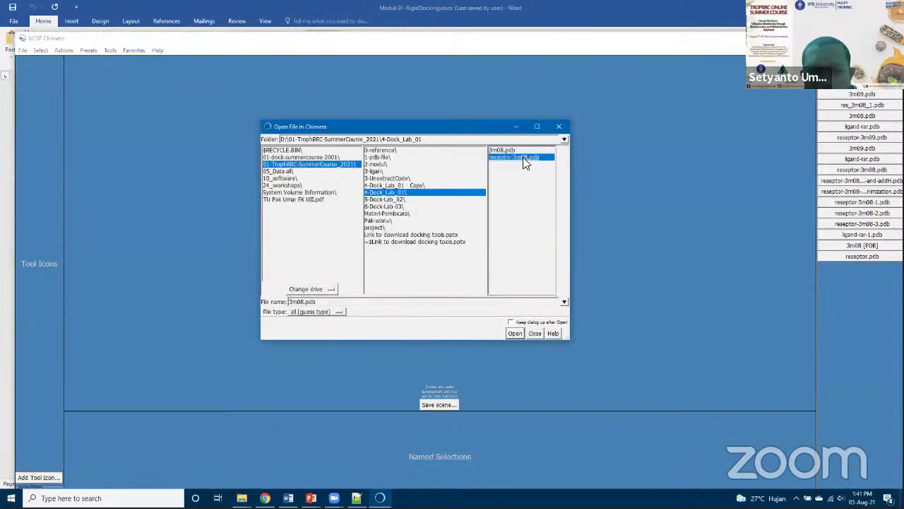
{"action": "left_click", "coordinate": [512, 333]}
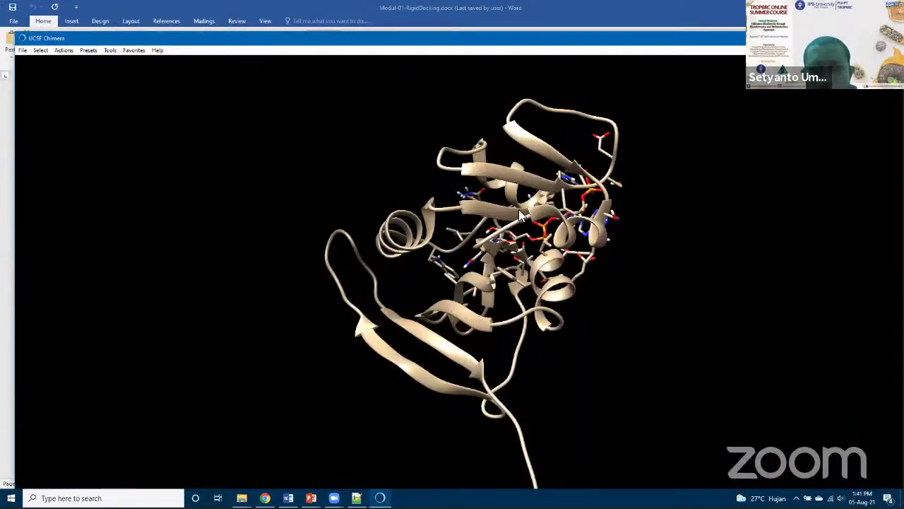
{"action": "left_click_drag", "start_coordinate": [543, 291], "coordinate": [354, 176]}
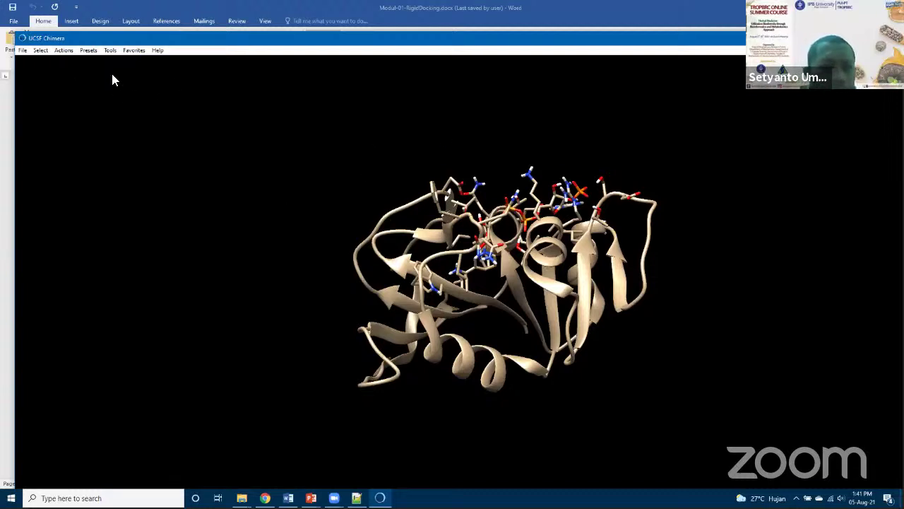
Close the current session and open the original 3m08.pdb from the 4-Dock_Lab_01 folder.
{"action": "left_click", "coordinate": [22, 51]}
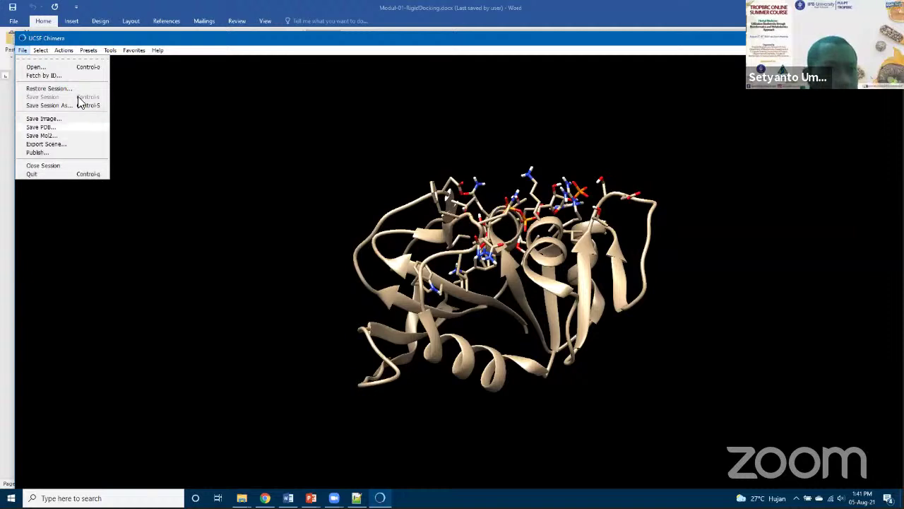
{"action": "left_click", "coordinate": [47, 173]}
{"action": "left_click", "coordinate": [22, 51]}
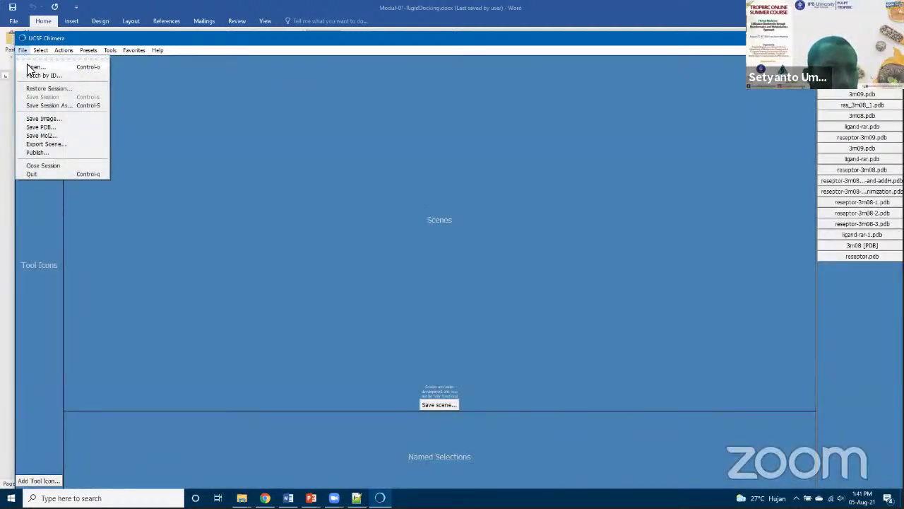
{"action": "left_click", "coordinate": [28, 64]}
{"action": "left_click", "coordinate": [503, 150]}
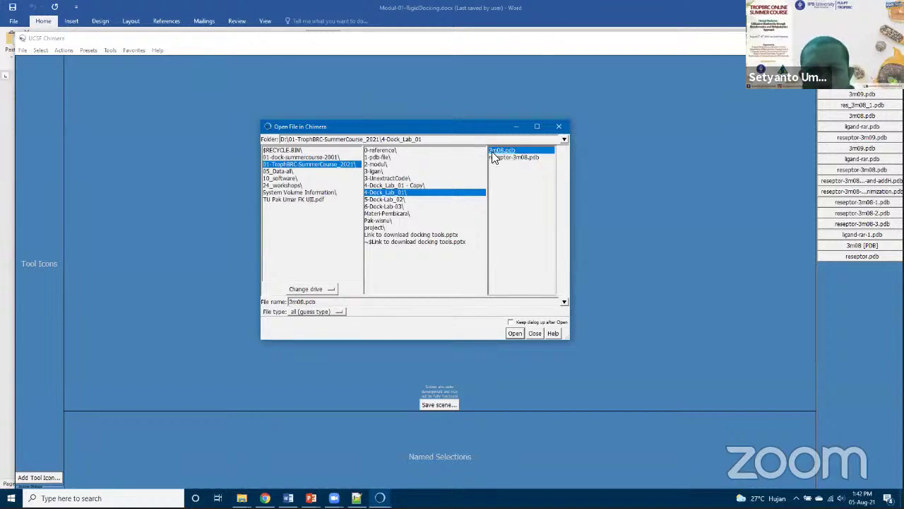
{"action": "left_click", "coordinate": [515, 333]}
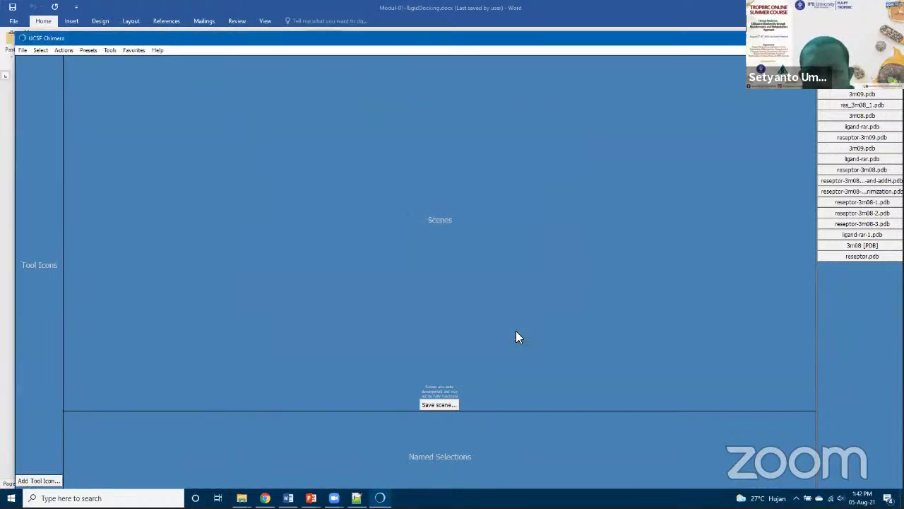
Isolate the RAR ligand by selecting residue RAR, inverting the selection for the selected models, and deleting all other atoms and bonds.
{"action": "left_click", "coordinate": [41, 50]}
{"action": "mouse_move", "coordinate": [60, 88]}
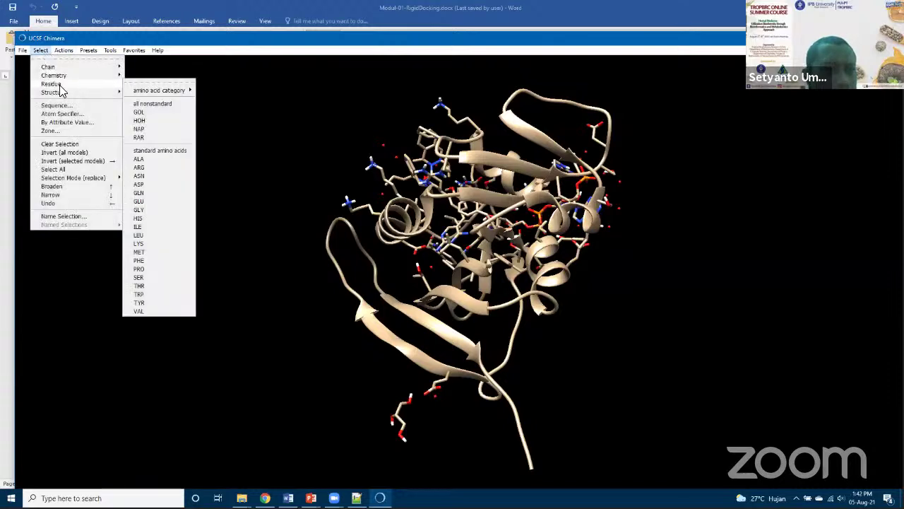
{"action": "left_click", "coordinate": [139, 138]}
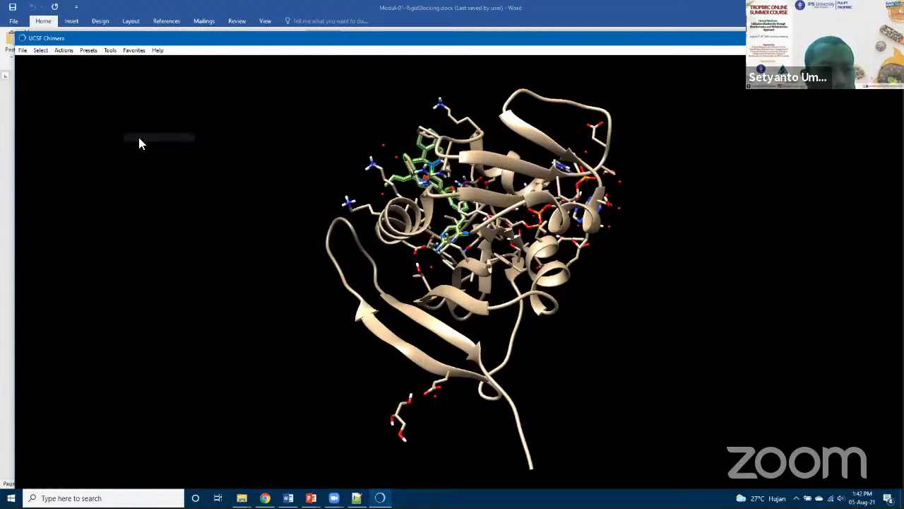
{"action": "left_click_drag", "start_coordinate": [529, 247], "coordinate": [401, 259]}
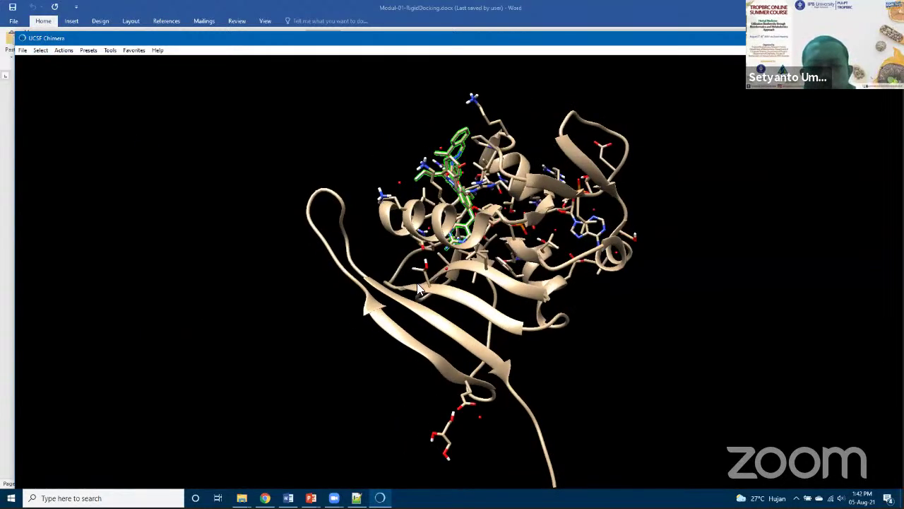
{"action": "left_click_drag", "start_coordinate": [528, 399], "coordinate": [504, 156]}
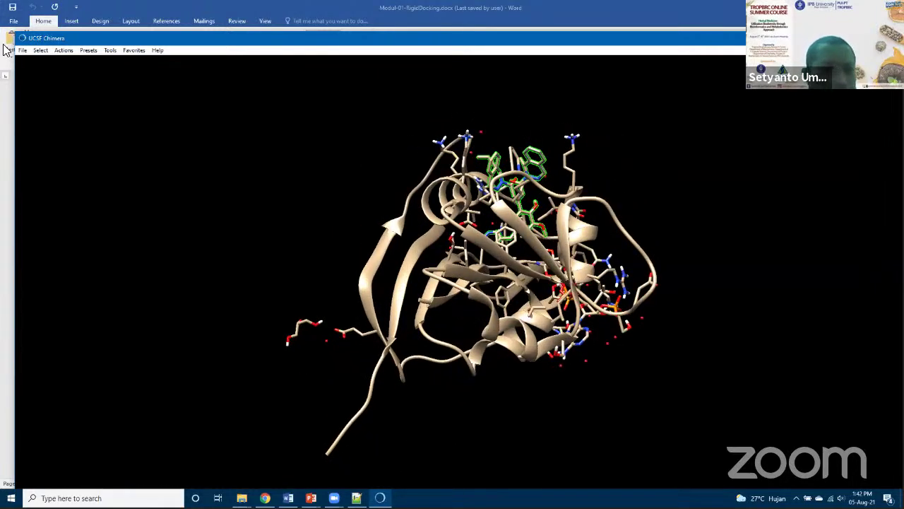
{"action": "left_click", "coordinate": [40, 51]}
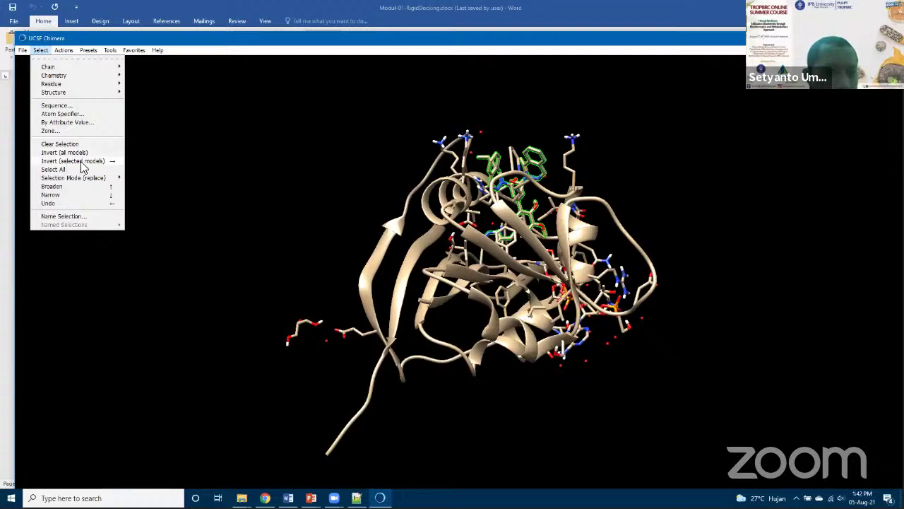
{"action": "left_click", "coordinate": [82, 162]}
{"action": "left_click", "coordinate": [69, 50]}
{"action": "mouse_move", "coordinate": [77, 69]}
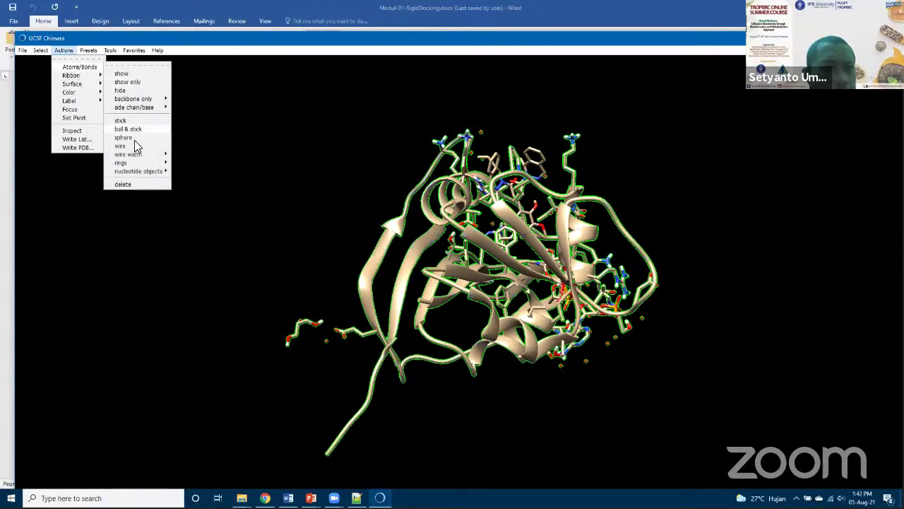
{"action": "left_click", "coordinate": [131, 184]}
{"action": "left_click_drag", "start_coordinate": [554, 181], "coordinate": [304, 232]}
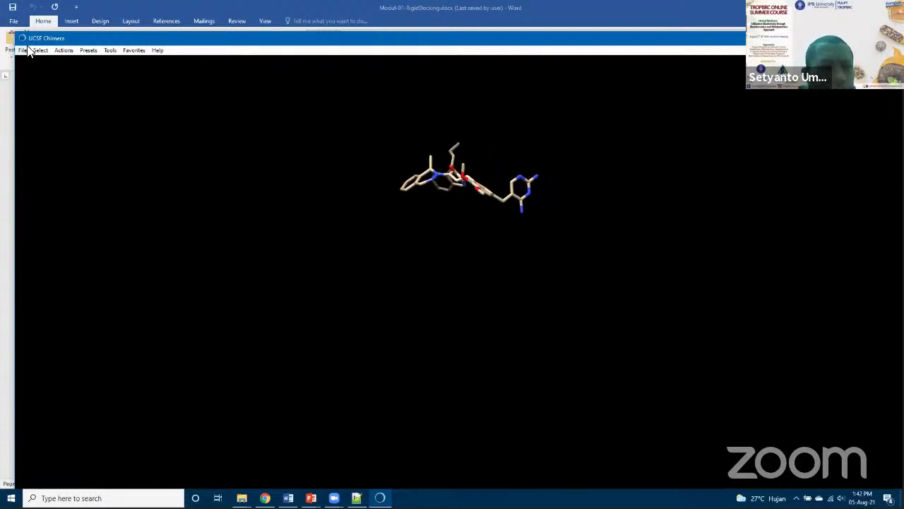
Add hydrogens to the isolated ligand in 3m08.pdb, also considering H-bonds, and inspect the molecule from several angles.
{"action": "left_click", "coordinate": [108, 50]}
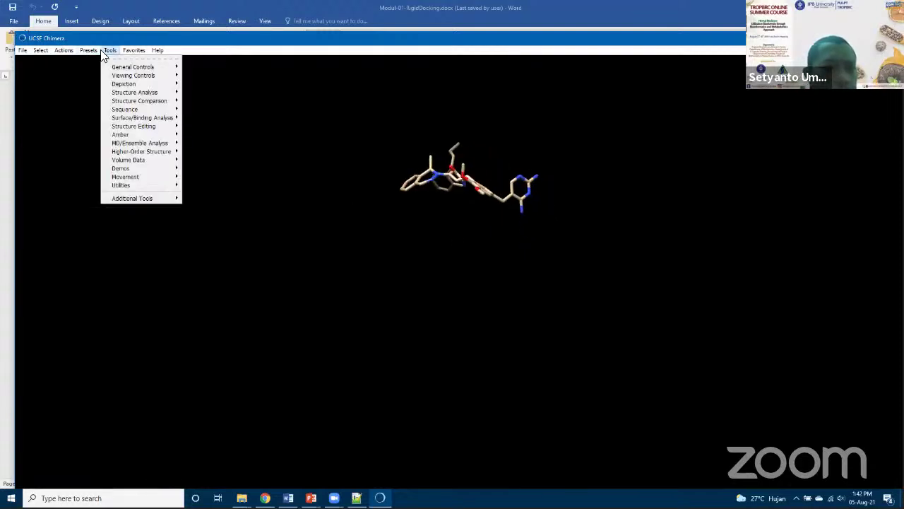
{"action": "mouse_move", "coordinate": [160, 92]}
{"action": "mouse_move", "coordinate": [160, 126]}
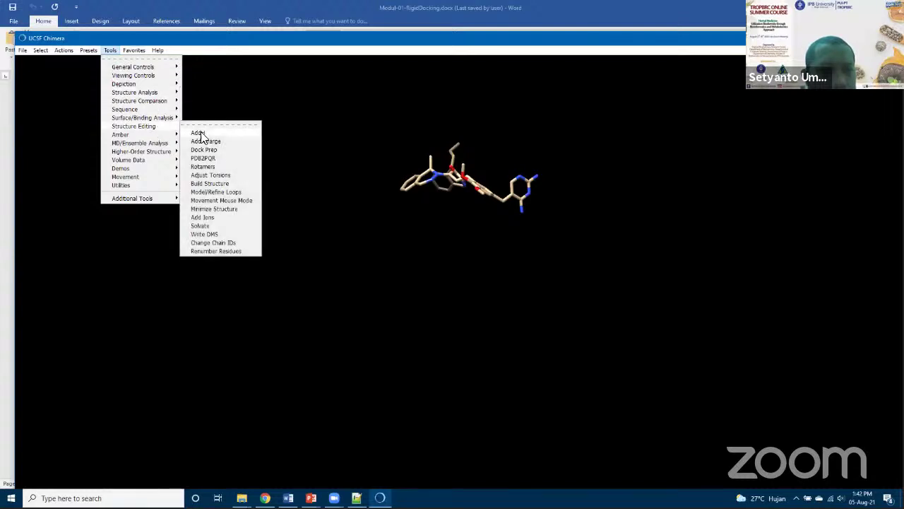
{"action": "left_click", "coordinate": [199, 133]}
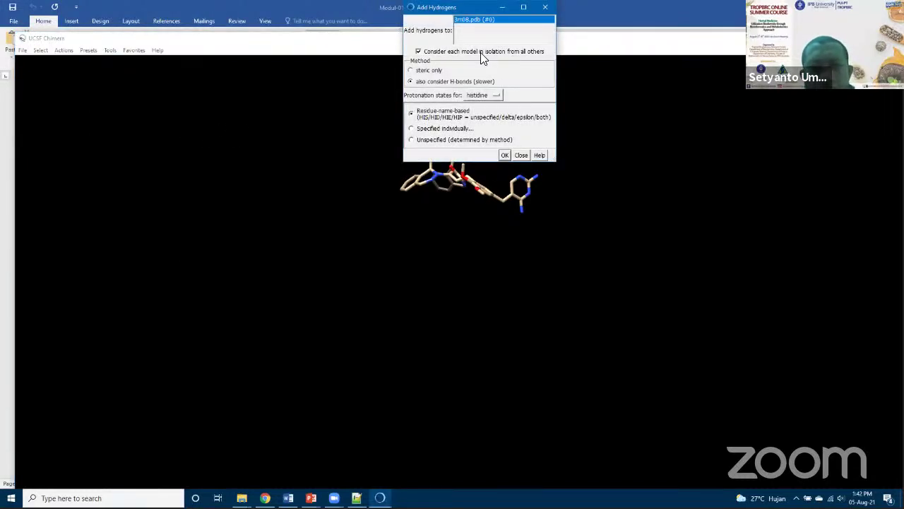
{"action": "left_click", "coordinate": [505, 156]}
{"action": "left_click_drag", "start_coordinate": [444, 245], "coordinate": [364, 157]}
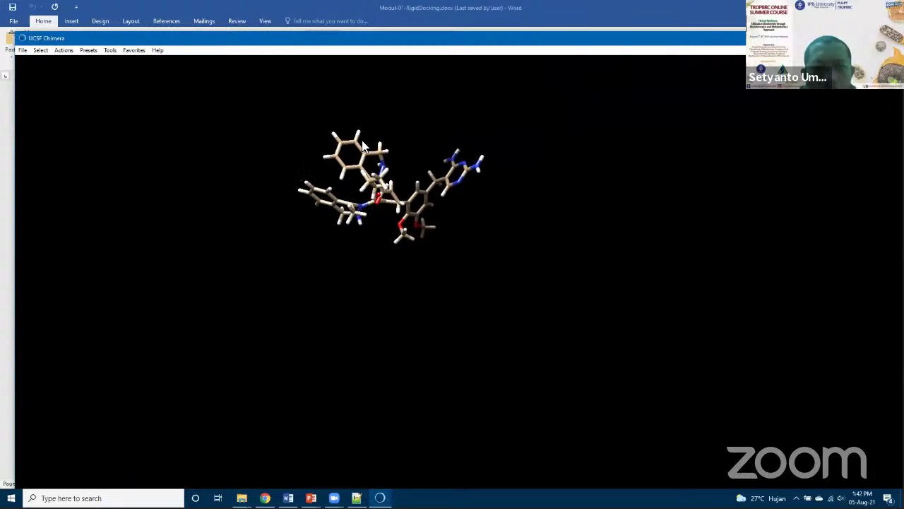
{"action": "left_click_drag", "start_coordinate": [401, 180], "coordinate": [346, 136]}
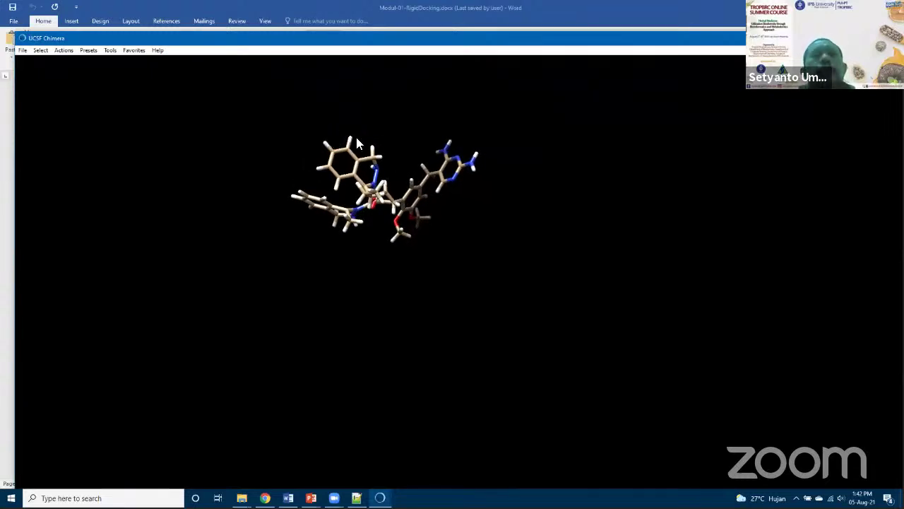
{"action": "left_click_drag", "start_coordinate": [371, 159], "coordinate": [265, 187]}
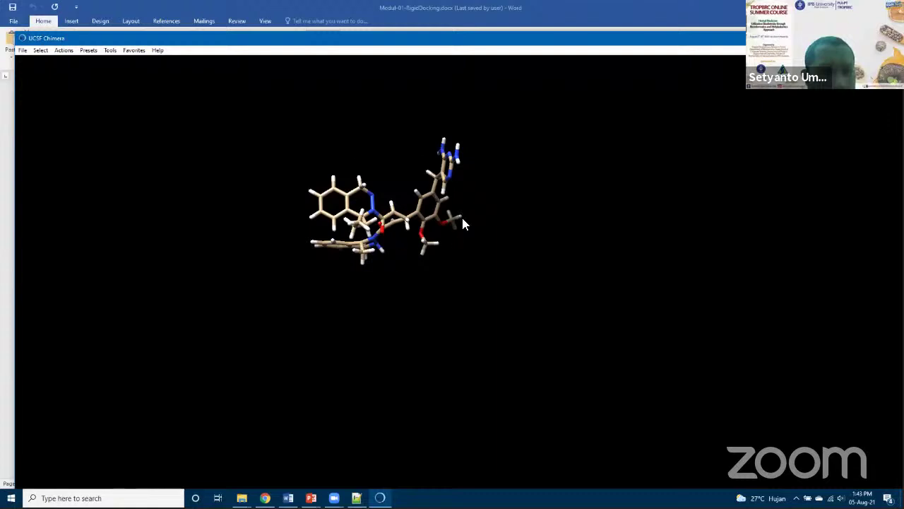
Save the ligand model in PDB format as ligan-rar.pdb in the 4-Dock_Lab_01 folder.
{"action": "left_click", "coordinate": [21, 50]}
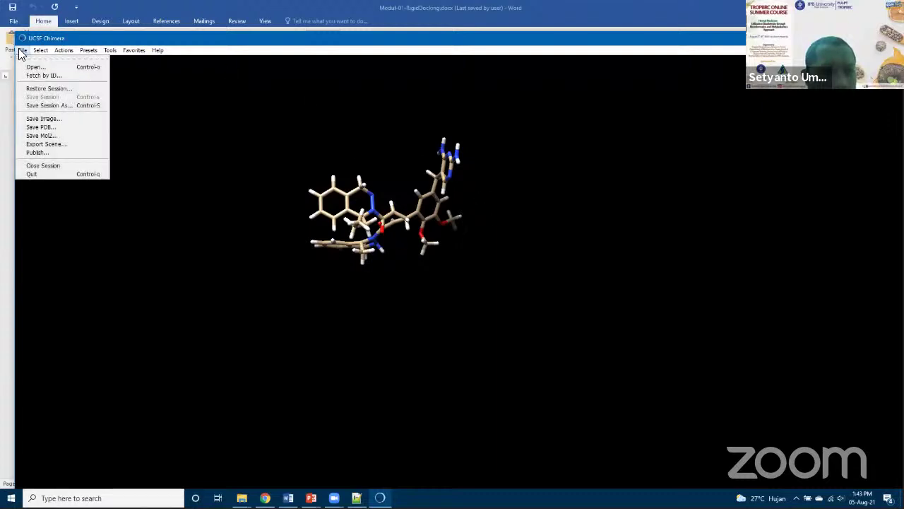
{"action": "left_click", "coordinate": [44, 128]}
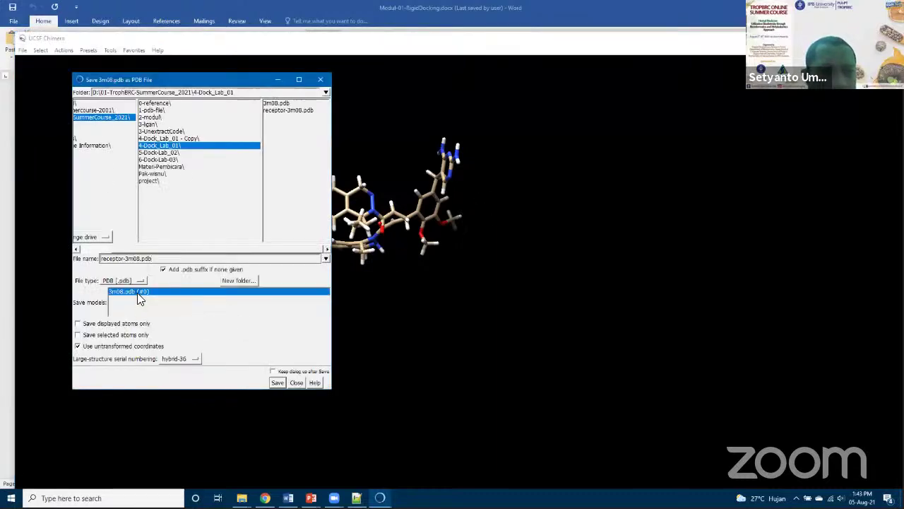
{"action": "left_click_drag", "start_coordinate": [155, 258], "coordinate": [52, 248]}
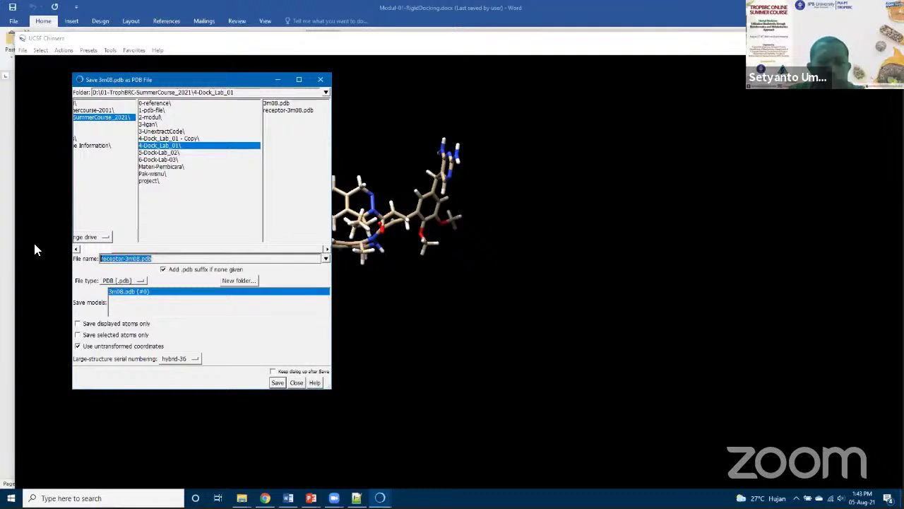
{"action": "type", "text": "ligan"}
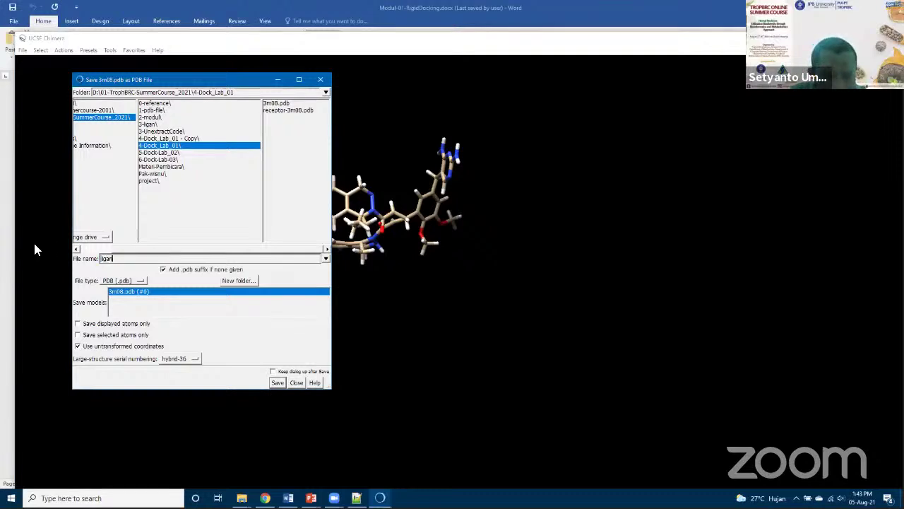
{"action": "type", "text": "-rar.pdb"}
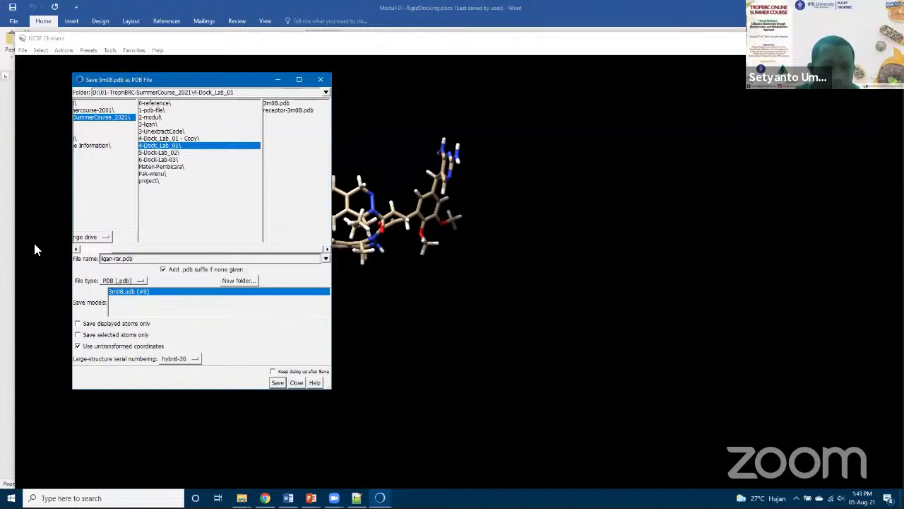
{"action": "left_click", "coordinate": [276, 382]}
Close the session and open receptor-3m08.pdb from the 4-Dock_Lab_01 folder.
{"action": "left_click", "coordinate": [23, 50]}
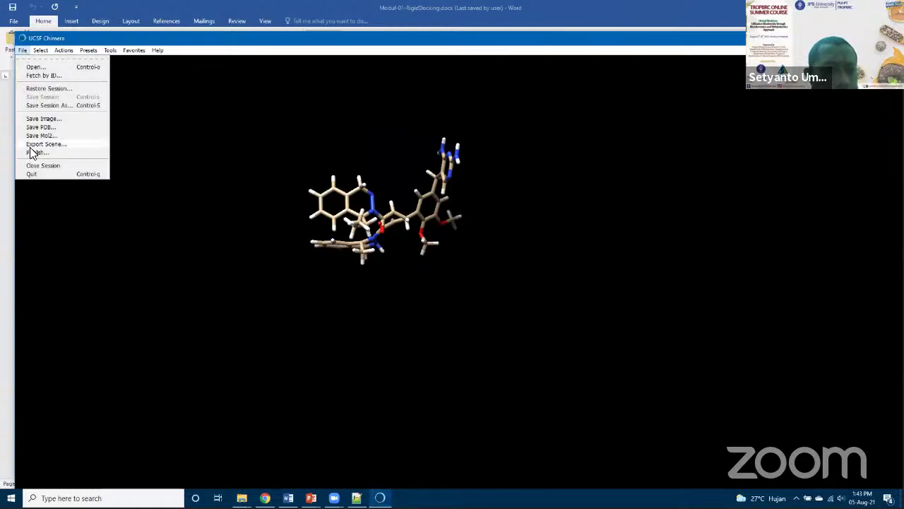
{"action": "left_click", "coordinate": [37, 166]}
{"action": "left_click", "coordinate": [21, 50]}
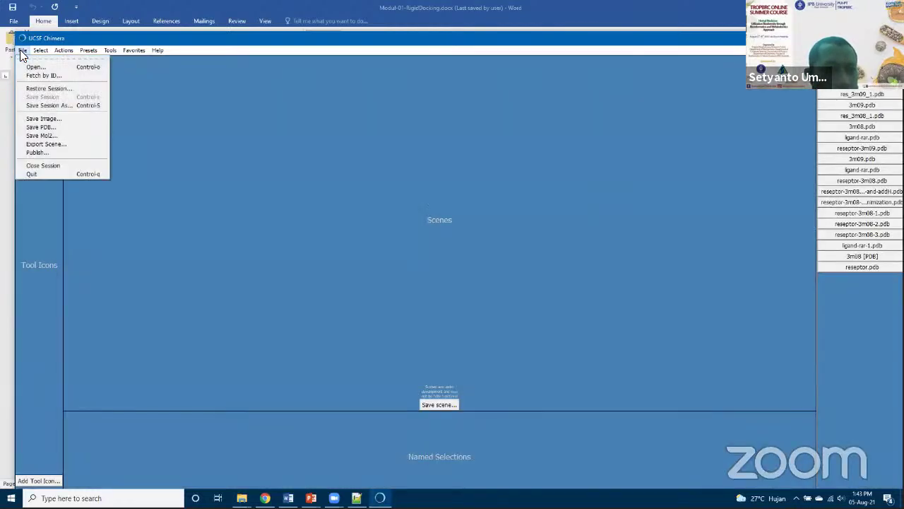
{"action": "left_click", "coordinate": [29, 66]}
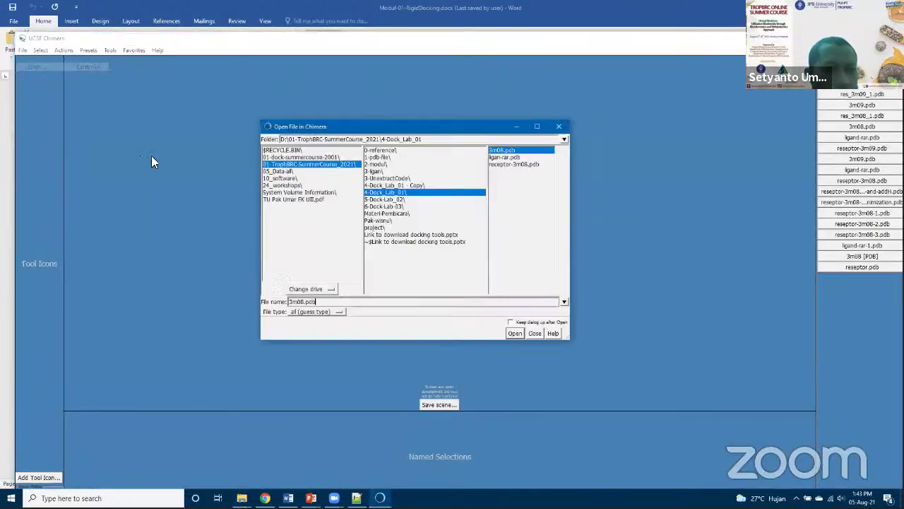
{"action": "left_click", "coordinate": [512, 164]}
{"action": "left_click", "coordinate": [514, 333]}
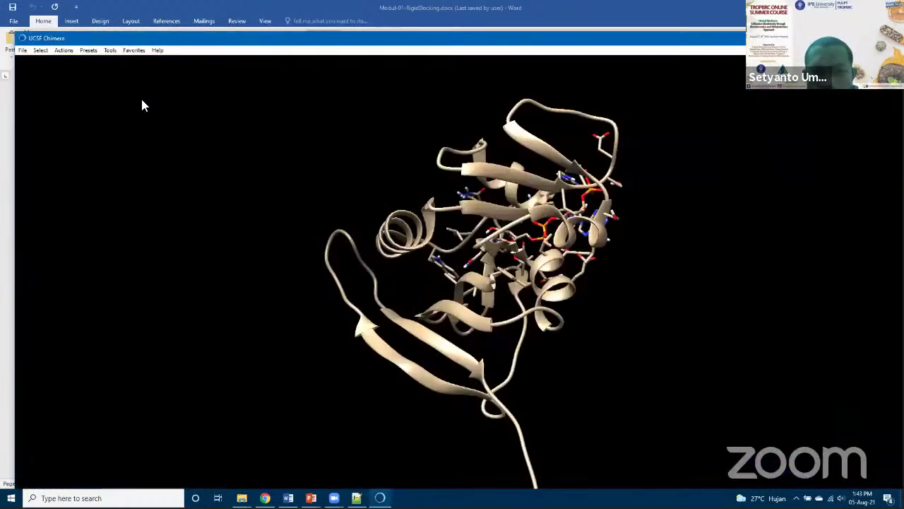
{"action": "left_click", "coordinate": [22, 50]}
{"action": "left_click", "coordinate": [37, 72]}
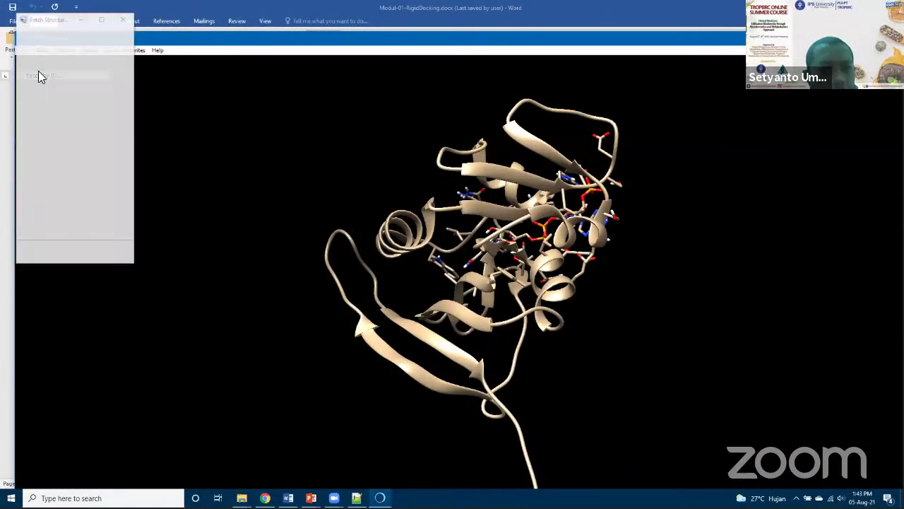
{"action": "left_click", "coordinate": [269, 48]}
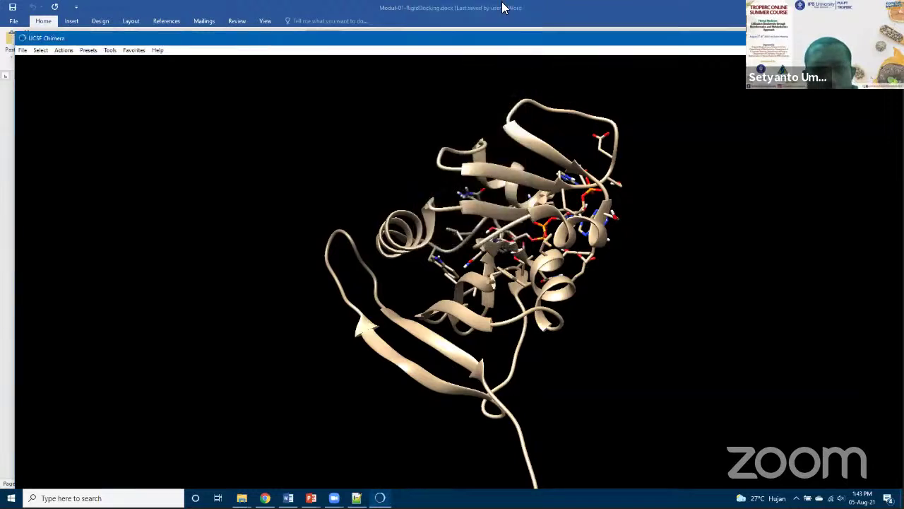
Open ligan-rar.pdb alongside the receptor and inspect the ligand's position in the protein from another angle.
{"action": "left_click", "coordinate": [23, 50]}
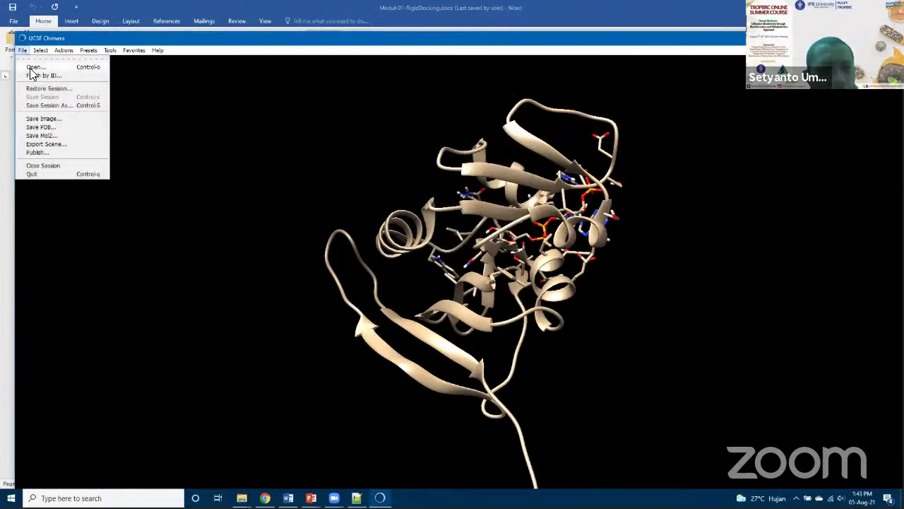
{"action": "left_click", "coordinate": [33, 67]}
{"action": "left_click", "coordinate": [498, 156]}
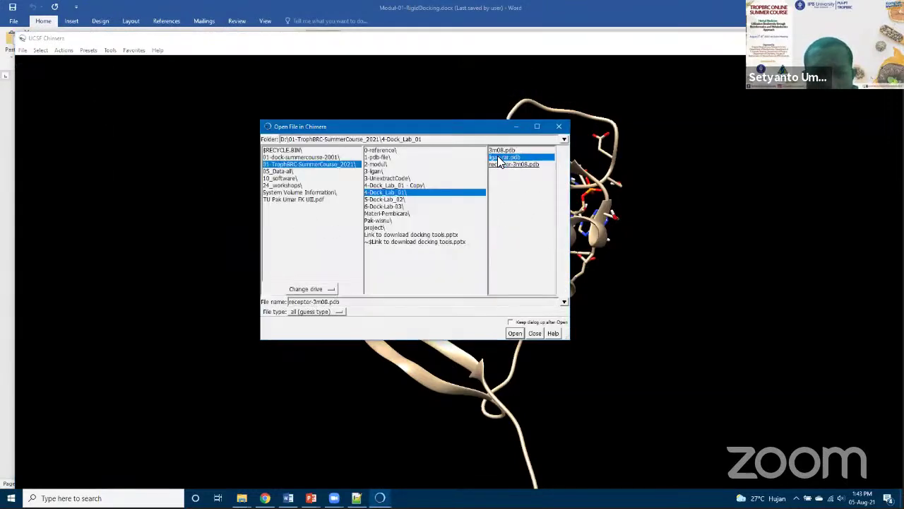
{"action": "left_click", "coordinate": [515, 333]}
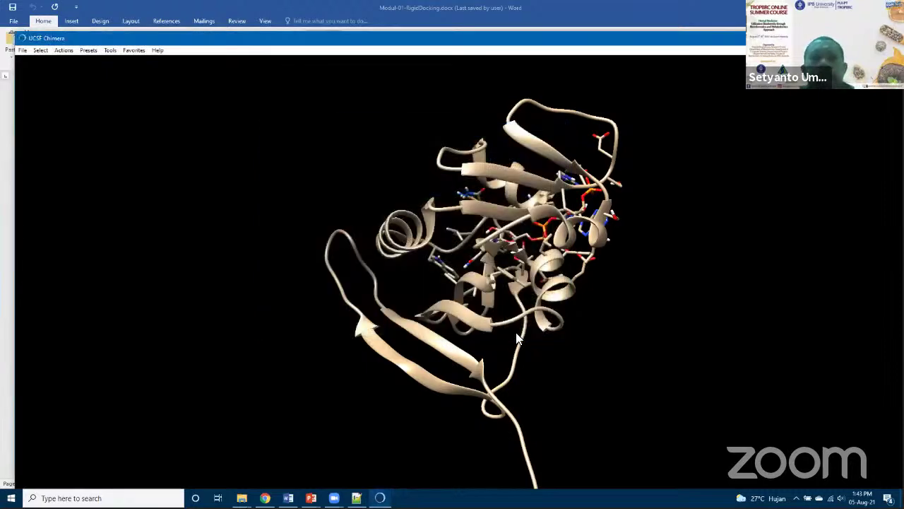
{"action": "left_click_drag", "start_coordinate": [342, 239], "coordinate": [375, 183]}
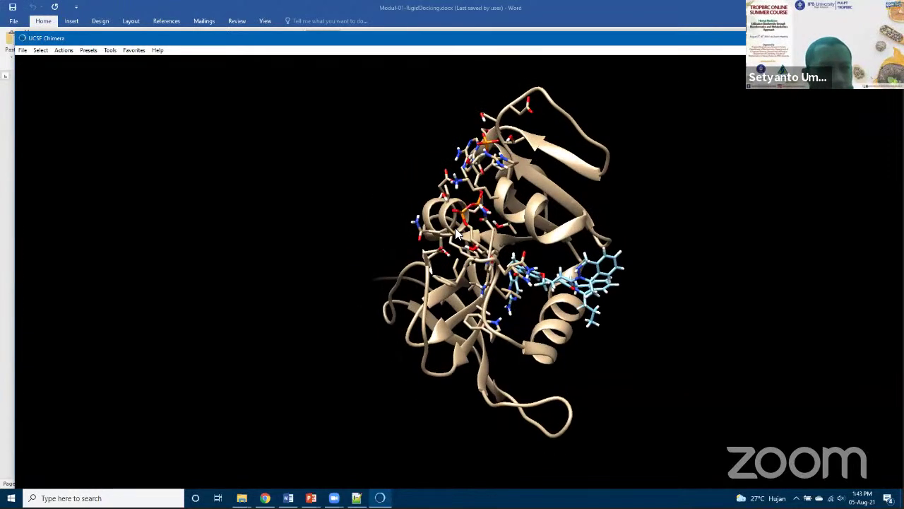
Close the current session and switch to Step-by-Step Docking.pptx in PowerPoint to show the Case1: Re-Docking stages slide.
{"action": "left_click", "coordinate": [23, 51]}
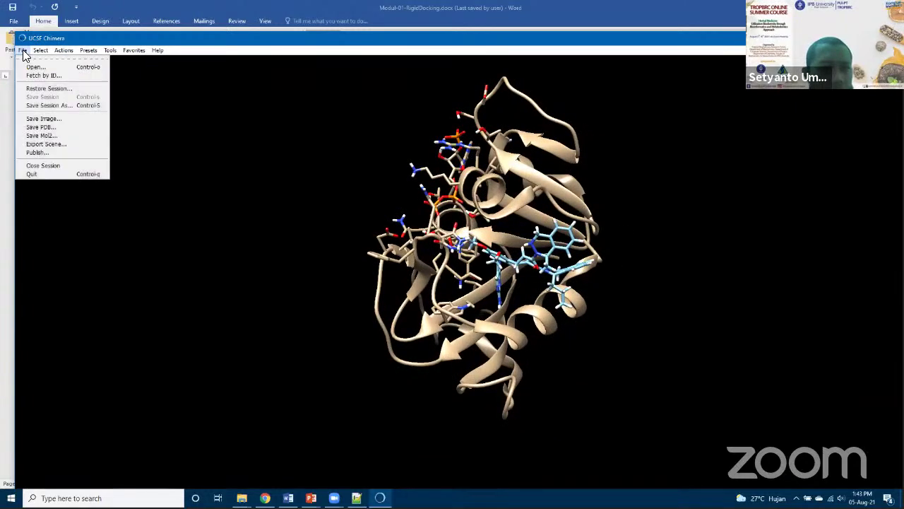
{"action": "left_click", "coordinate": [53, 166]}
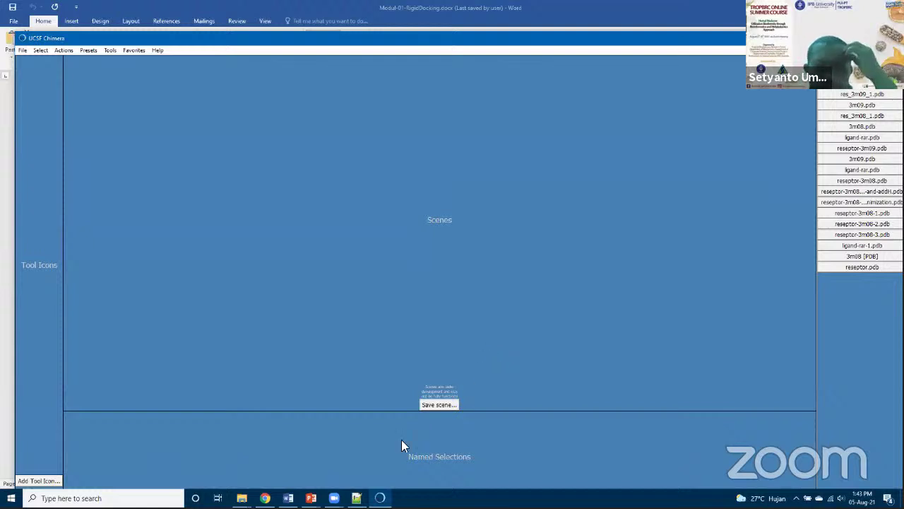
{"action": "mouse_move", "coordinate": [311, 498]}
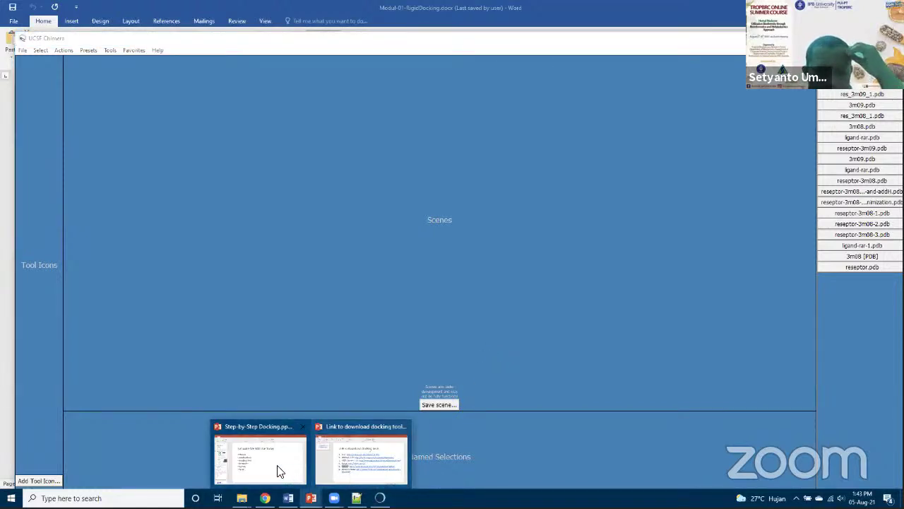
{"action": "left_click", "coordinate": [223, 470]}
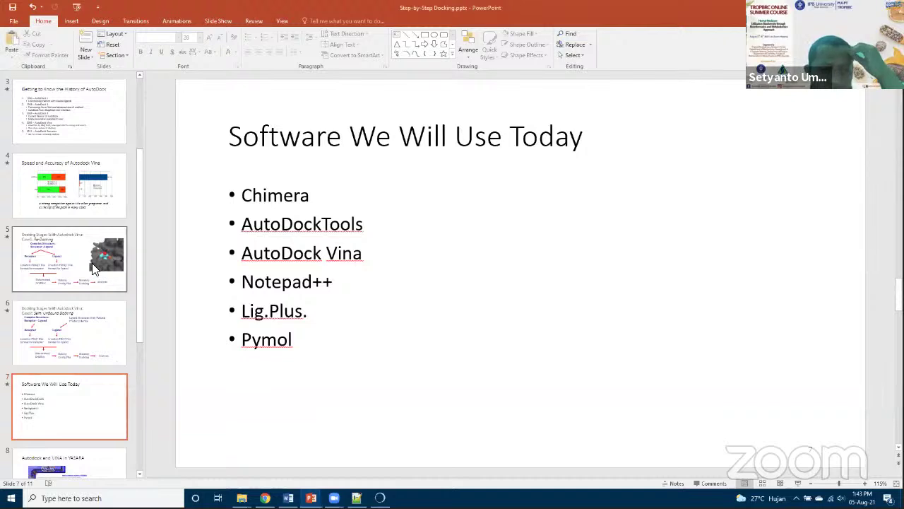
{"action": "left_click", "coordinate": [95, 267]}
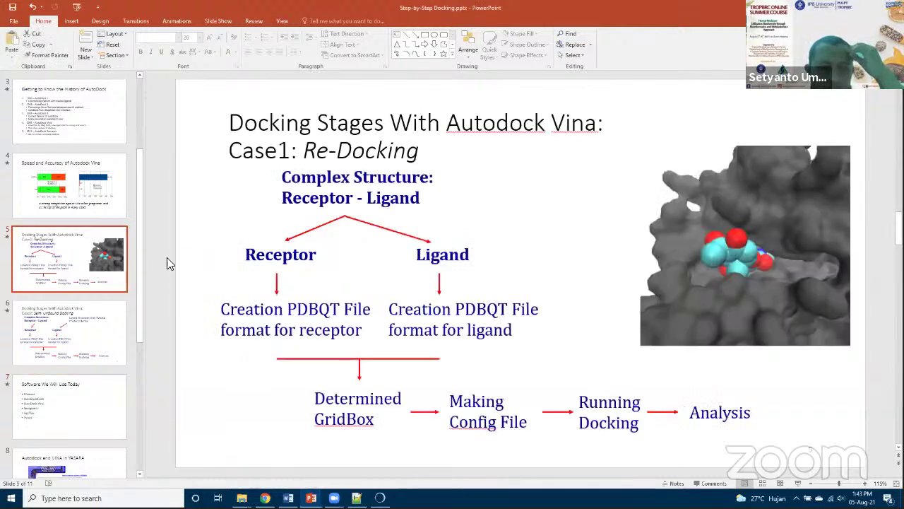
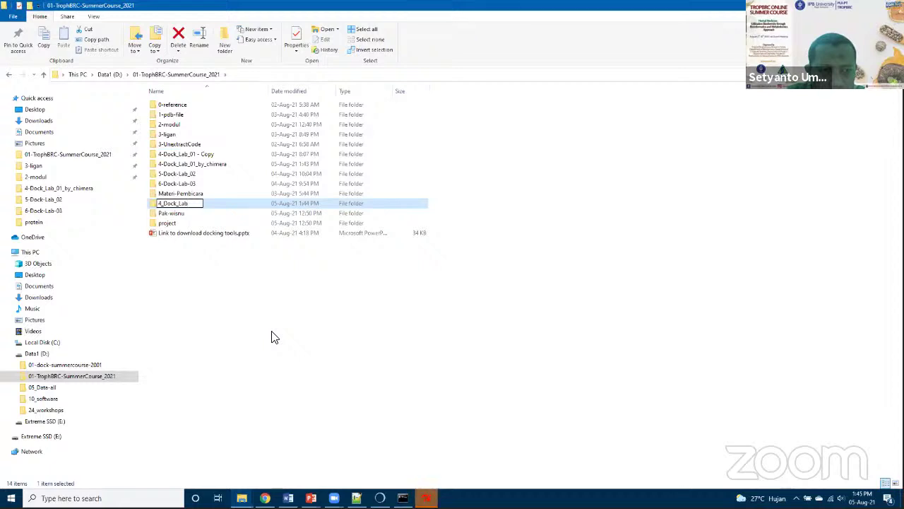
Name the new folder in 01-TrophBRC-SummerCourse_2021 4_Dock_Lab_01_by_pymol and delete the folder 4-Dock_Lab_01 - Copy.
{"action": "type", "text": "_01"}
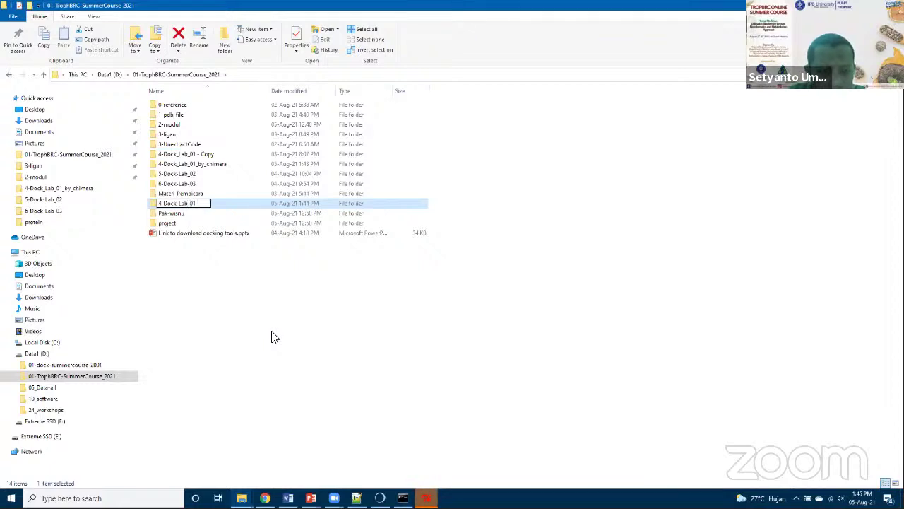
{"action": "type", "text": "_by_"}
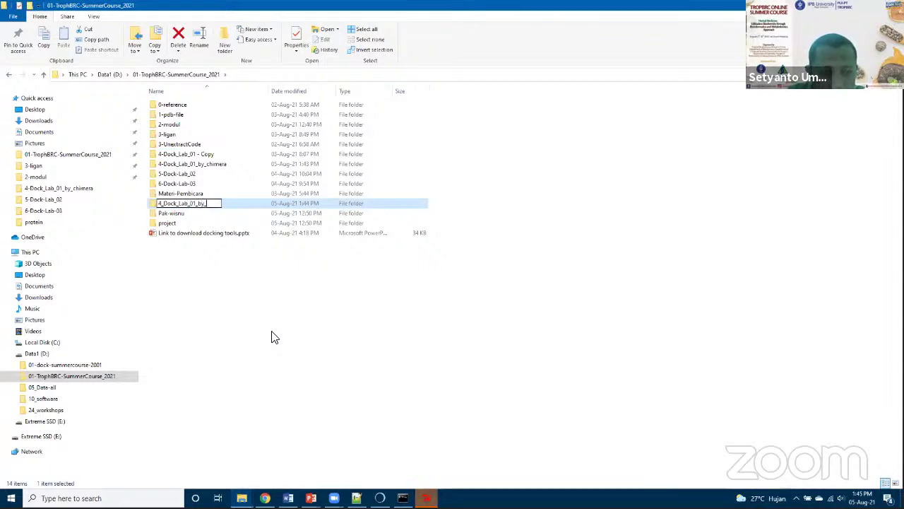
{"action": "type", "text": "pymol"}
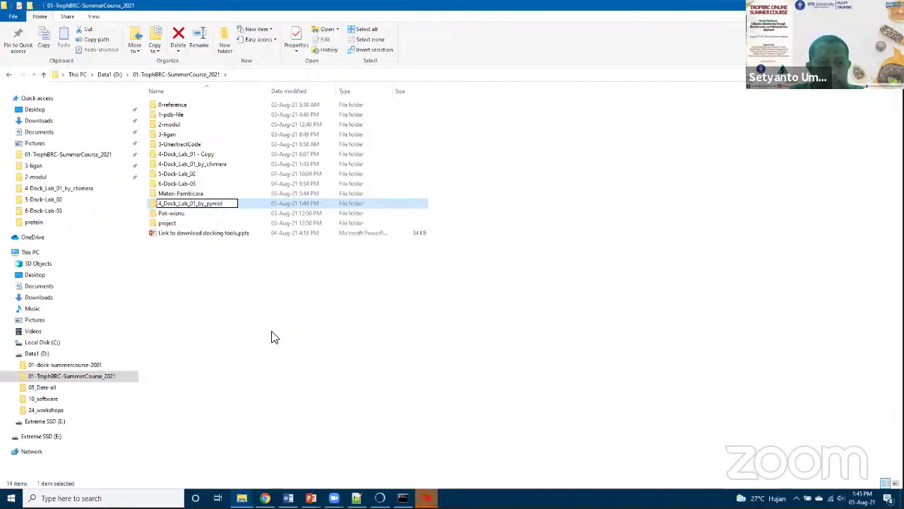
{"action": "key", "text": "Return"}
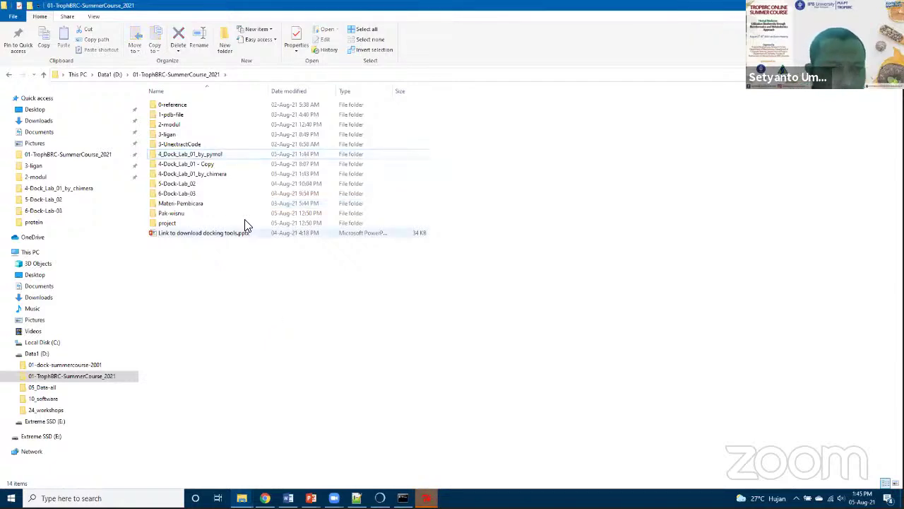
{"action": "left_click", "coordinate": [206, 167]}
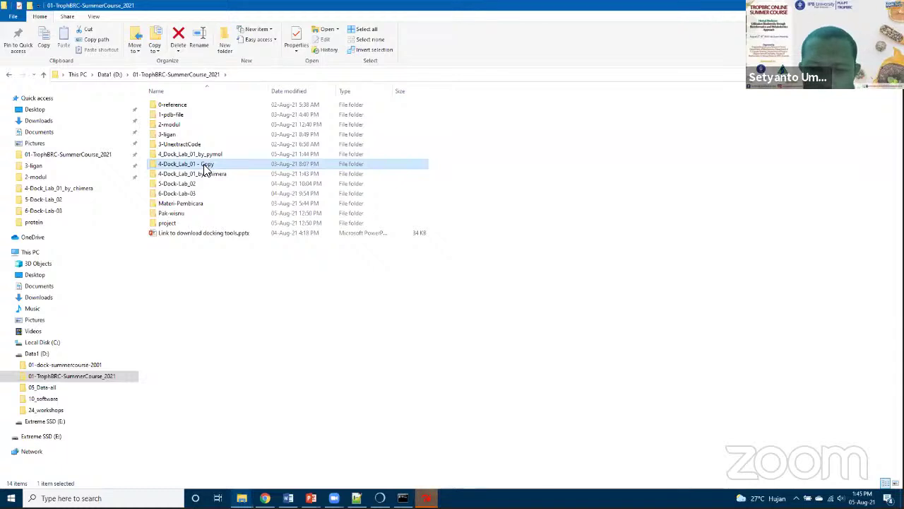
{"action": "key", "text": "Delete"}
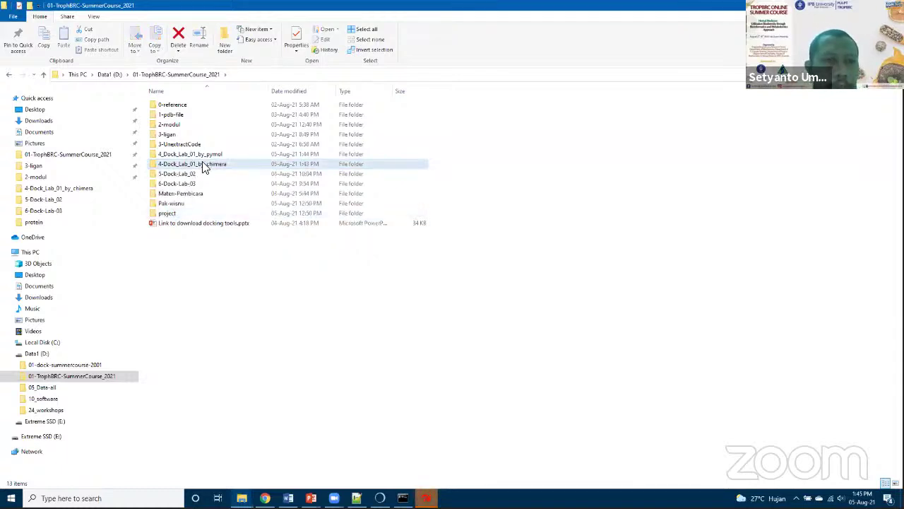
Copy 3m08.pdb from the 4-Dock_Lab_01_by_chimera folder into the 4_Dock_Lab_01_by_pymol folder.
{"action": "left_click", "coordinate": [208, 155]}
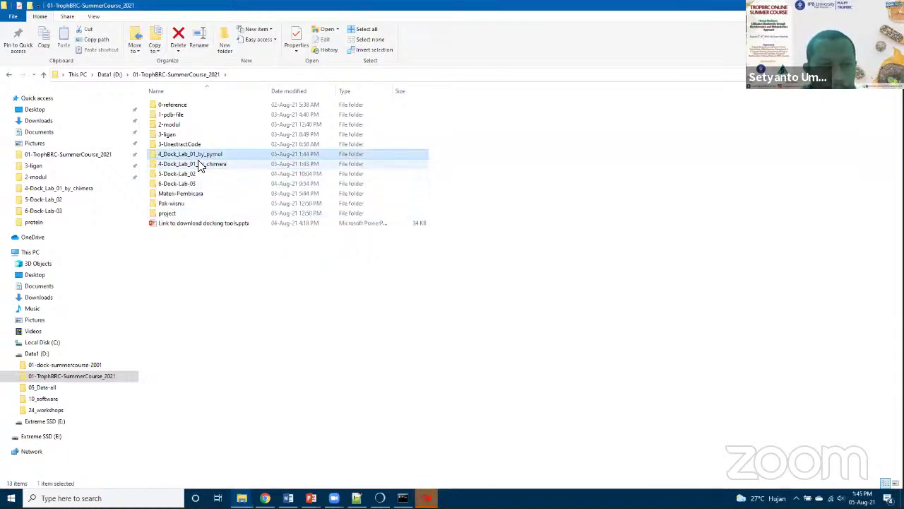
{"action": "double_click", "coordinate": [198, 165]}
{"action": "left_click", "coordinate": [159, 106]}
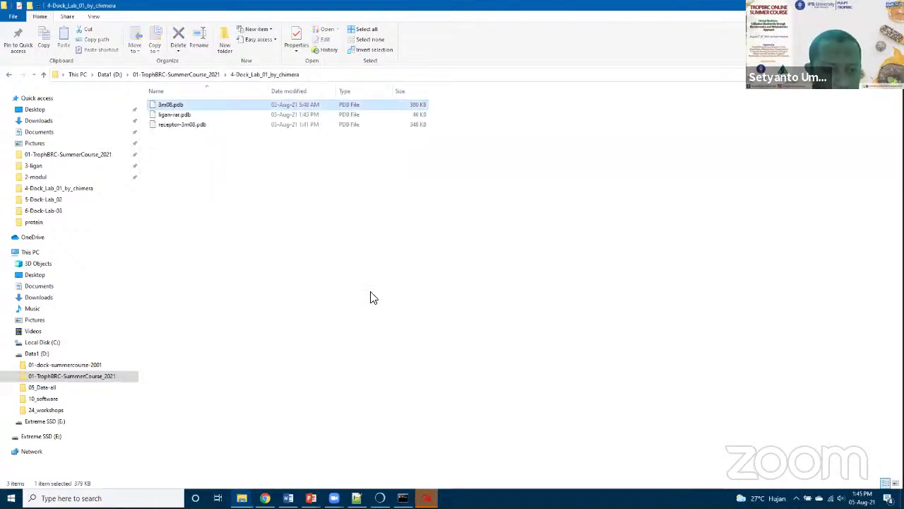
{"action": "left_click", "coordinate": [205, 75]}
{"action": "double_click", "coordinate": [191, 155]}
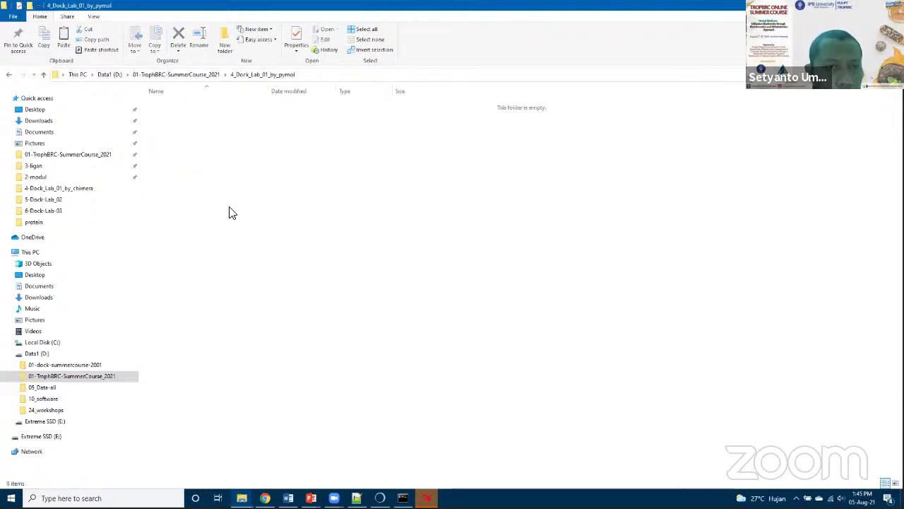
{"action": "key", "text": "ctrl+v"}
Launch PyMOL, clearing the AutoDockTools windows out of the way and keeping the missing 3m08.pdb open in Notepad++.
{"action": "left_click", "coordinate": [438, 467]}
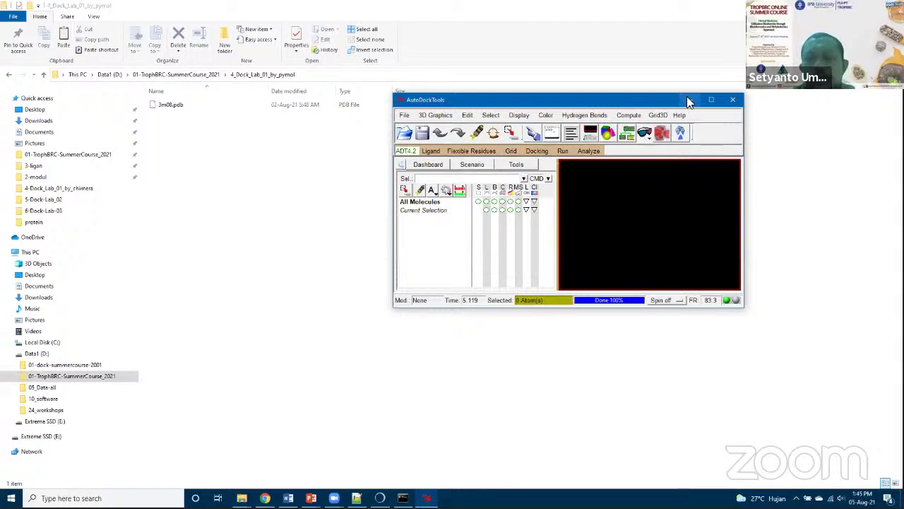
{"action": "left_click", "coordinate": [711, 100]}
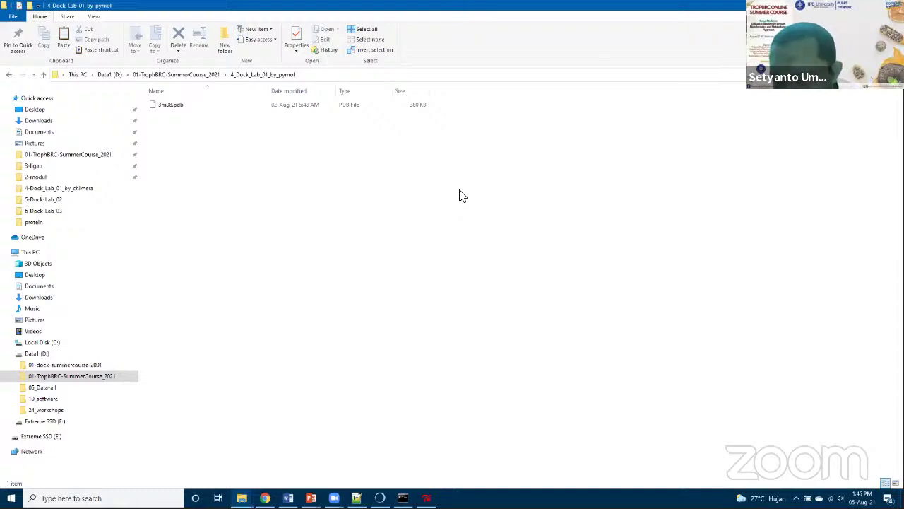
{"action": "left_click", "coordinate": [99, 498]}
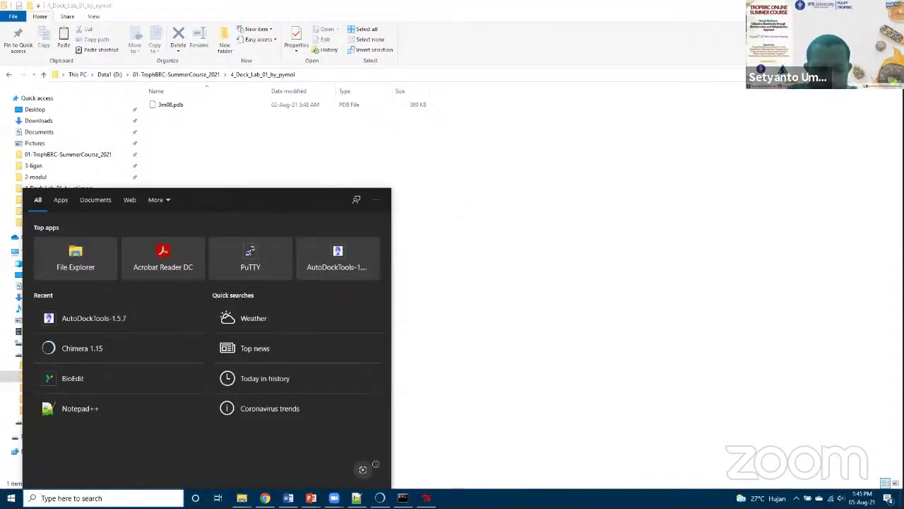
{"action": "type", "text": "pymo"}
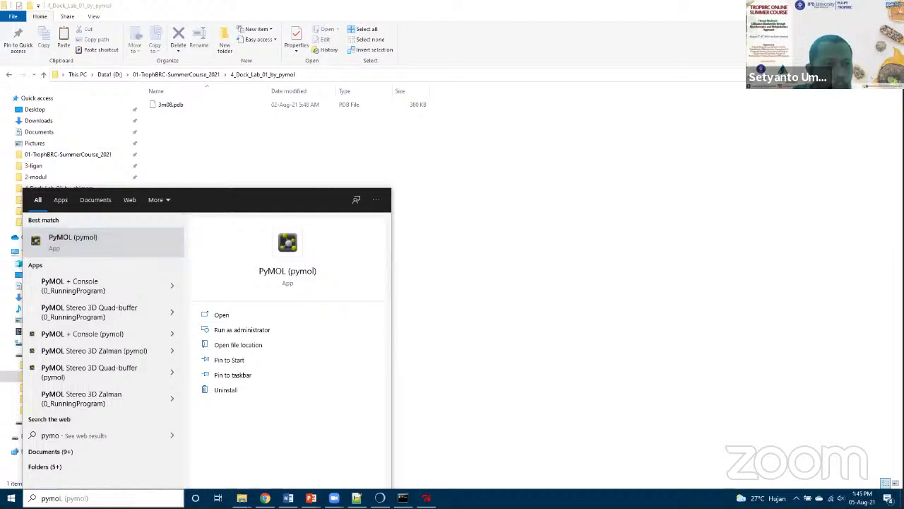
{"action": "key", "text": "Return"}
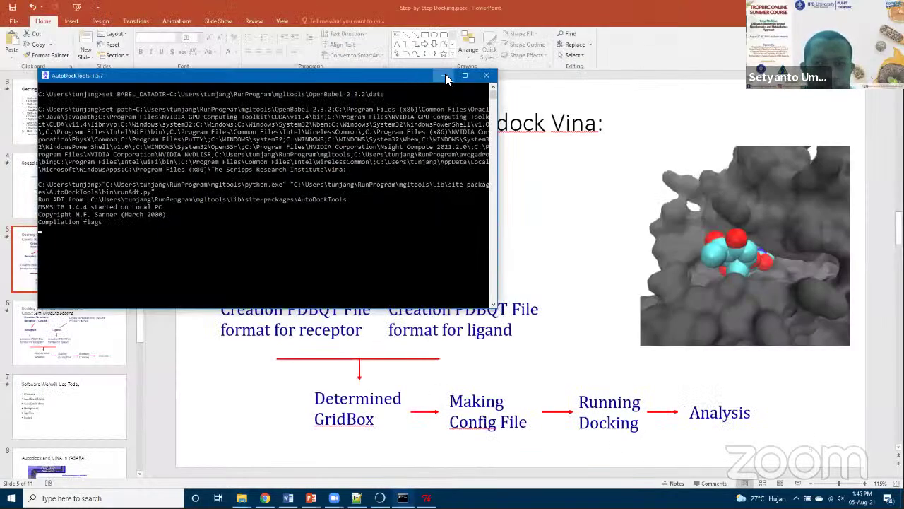
{"action": "left_click", "coordinate": [444, 75]}
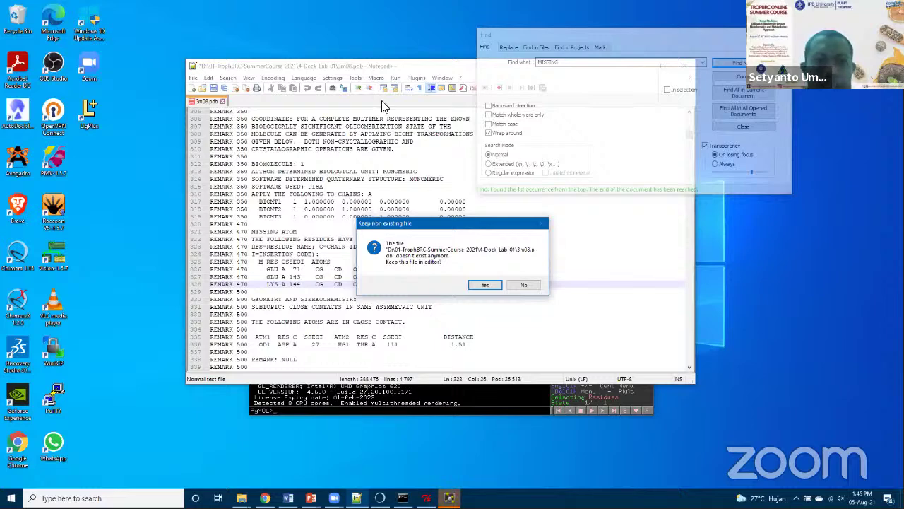
{"action": "key", "text": "Return"}
{"action": "key", "text": "alt+Tab"}
Open 3m08.pdb from the 4_Dock_Lab_01_by_pymol folder in PyMOL.
{"action": "left_click", "coordinate": [258, 78]}
{"action": "left_click", "coordinate": [274, 109]}
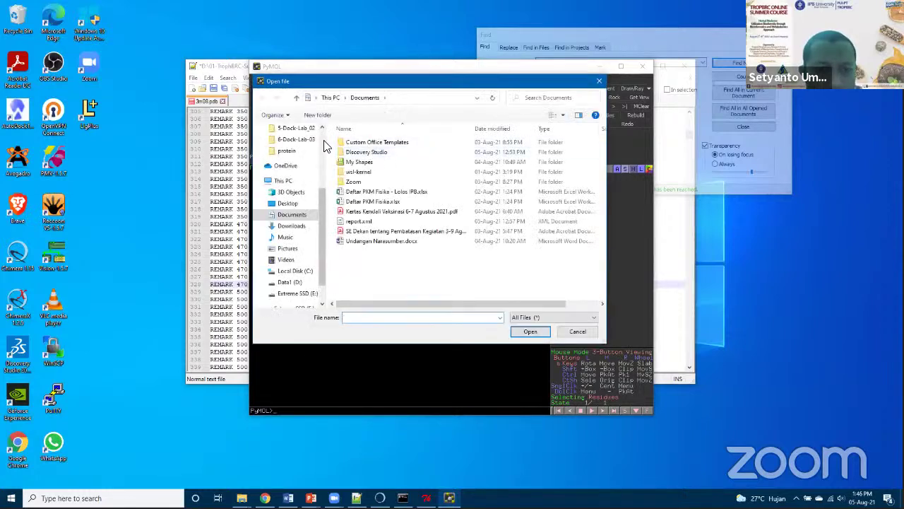
{"action": "left_click", "coordinate": [293, 192]}
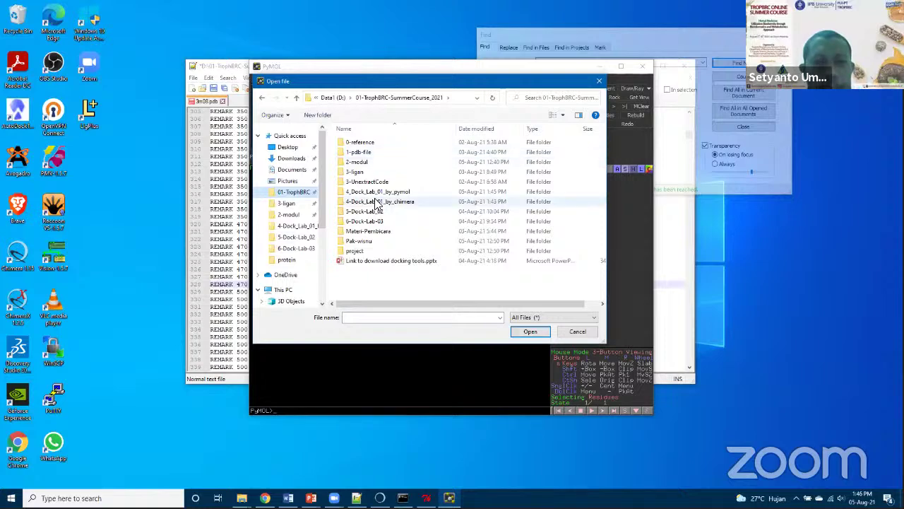
{"action": "double_click", "coordinate": [374, 192]}
{"action": "left_click", "coordinate": [358, 144]}
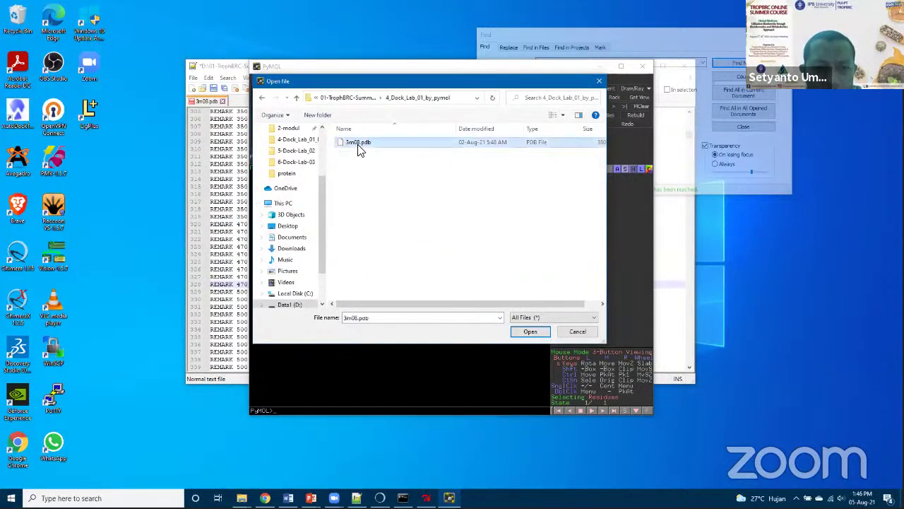
{"action": "left_click", "coordinate": [531, 332]}
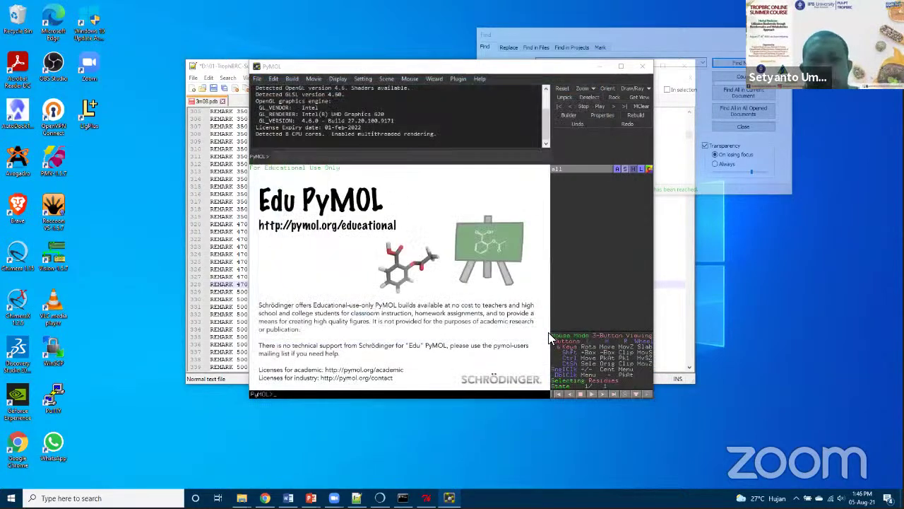
Display the residue sequence of 3m08 above the structure and check it briefly in a full-screen view.
{"action": "left_click_drag", "start_coordinate": [381, 237], "coordinate": [582, 409]}
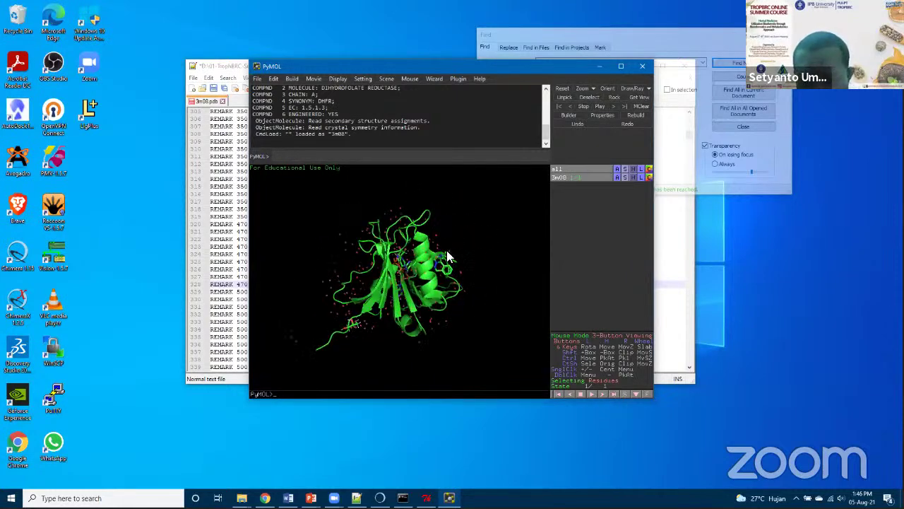
{"action": "left_click", "coordinate": [624, 394]}
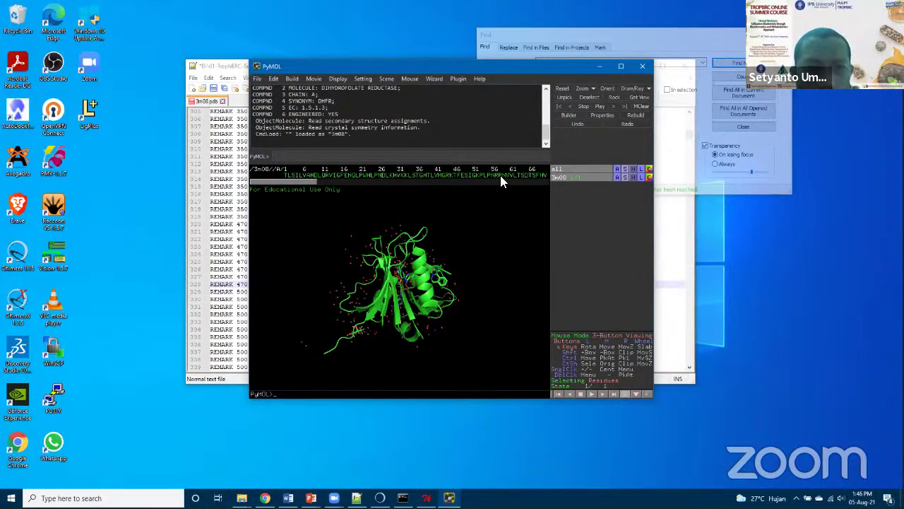
{"action": "left_click", "coordinate": [621, 66]}
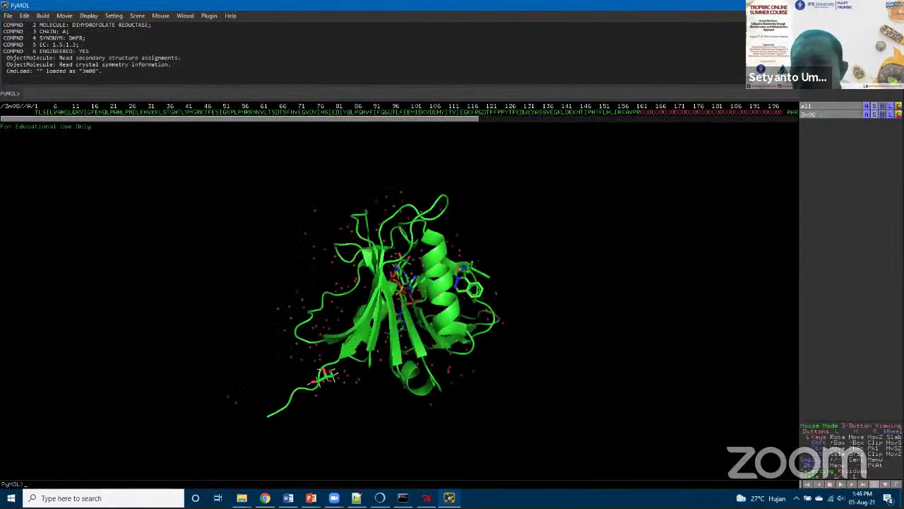
{"action": "left_click", "coordinate": [873, 5]}
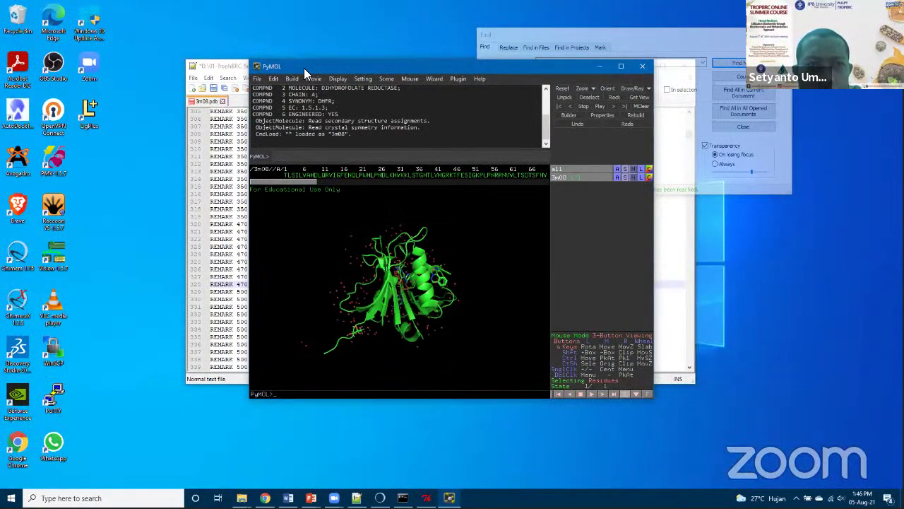
Reposition the PyMOL window and enlarge it in width and height to show more of the sequence and structure.
{"action": "left_click_drag", "start_coordinate": [304, 68], "coordinate": [231, 66]}
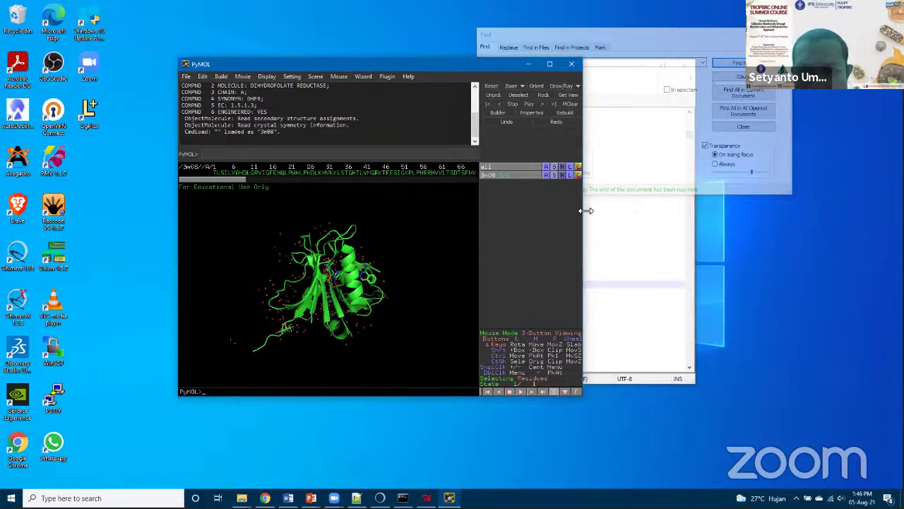
{"action": "left_click_drag", "start_coordinate": [585, 210], "coordinate": [783, 210]}
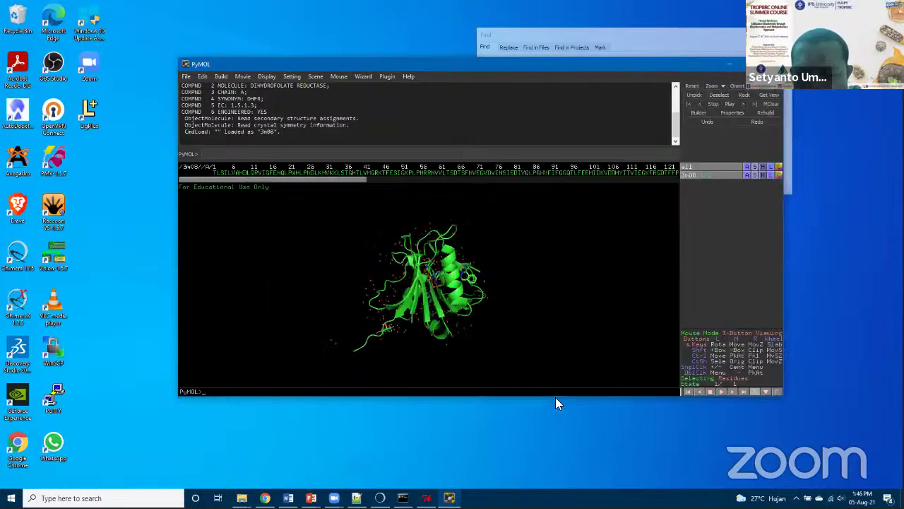
{"action": "left_click_drag", "start_coordinate": [556, 397], "coordinate": [558, 422]}
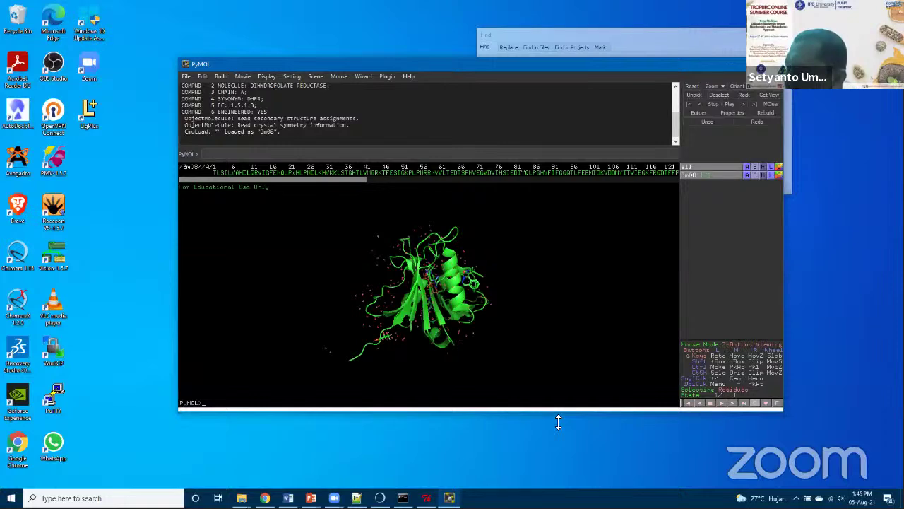
{"action": "double_click", "coordinate": [558, 421]}
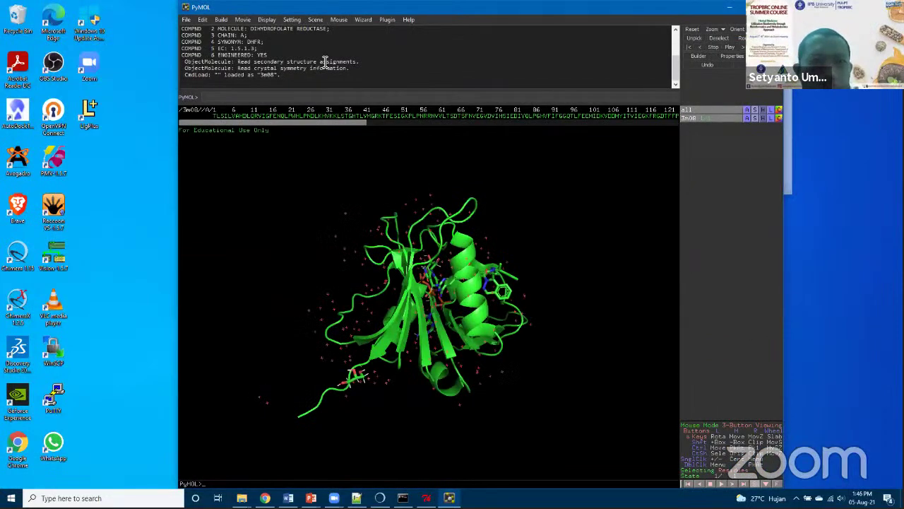
{"action": "left_click_drag", "start_coordinate": [750, 7], "coordinate": [587, 7]}
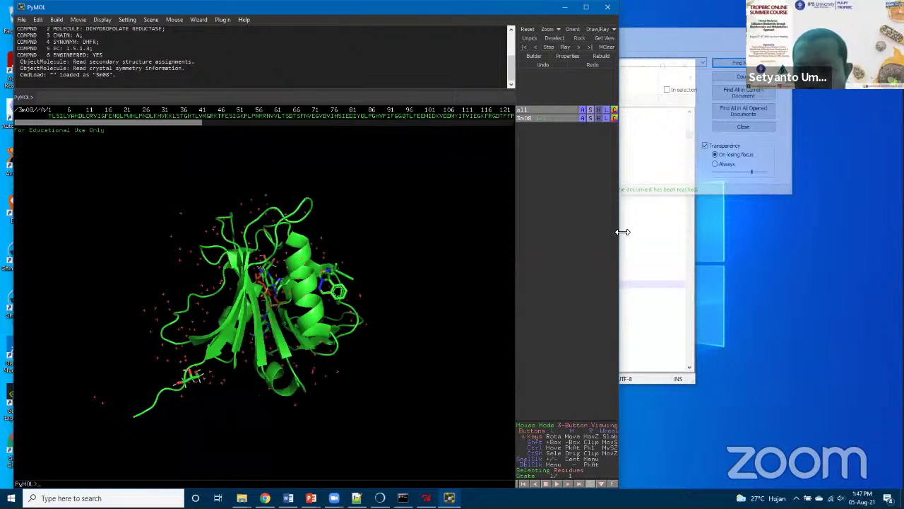
{"action": "left_click_drag", "start_coordinate": [623, 232], "coordinate": [784, 232]}
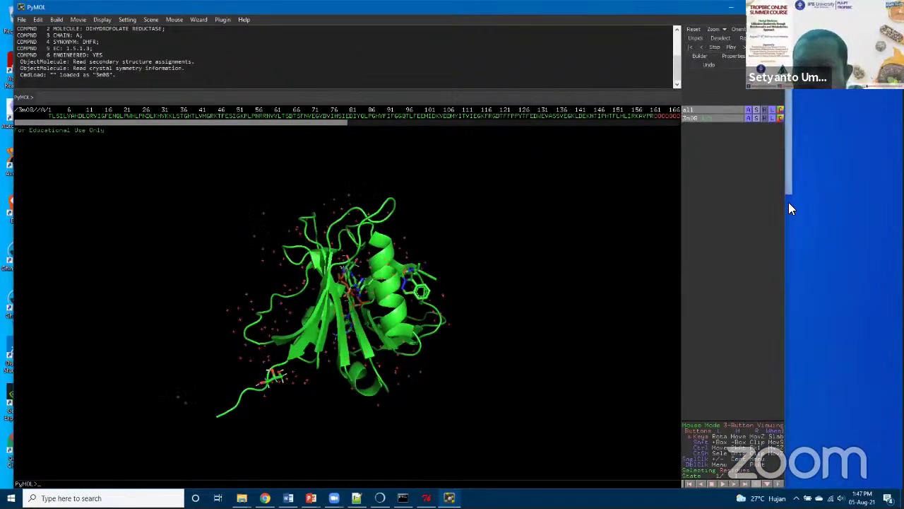
Remove all water molecules from the 3m08 object.
{"action": "left_click", "coordinate": [748, 118]}
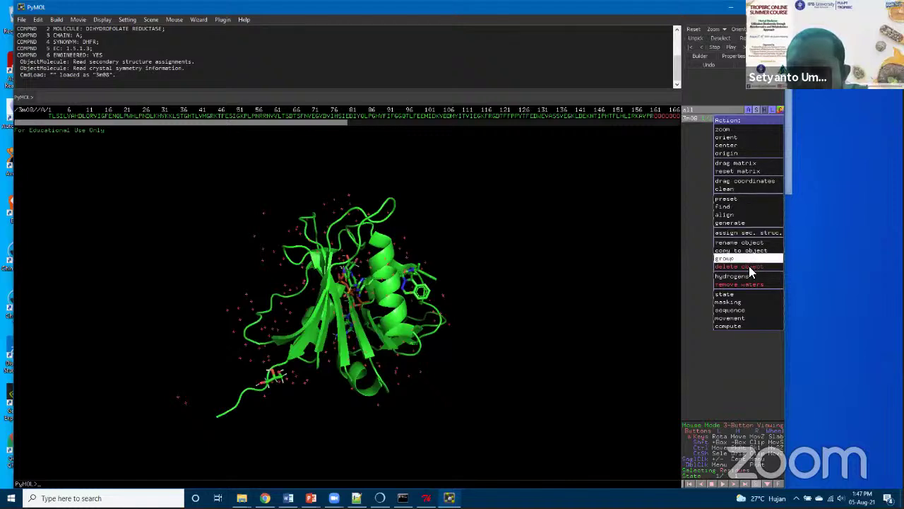
{"action": "left_click", "coordinate": [678, 210]}
{"action": "left_click", "coordinate": [749, 118]}
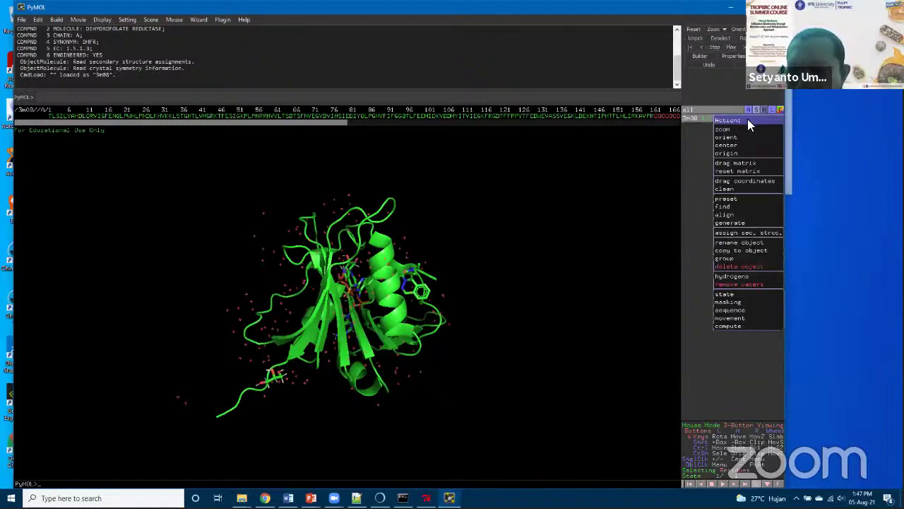
{"action": "left_click", "coordinate": [736, 279]}
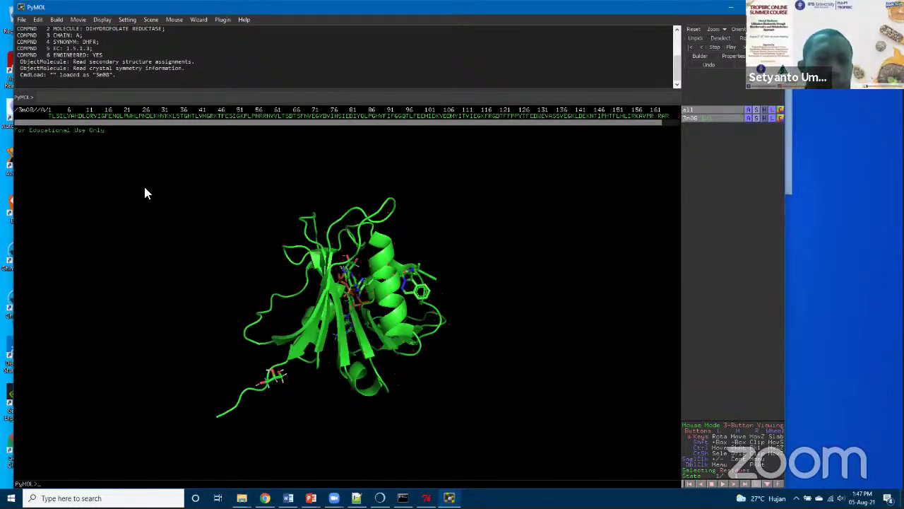
Select the GOL residue at the end of the 3m08 sequence and remove its atoms.
{"action": "left_click_drag", "start_coordinate": [341, 253], "coordinate": [346, 422]}
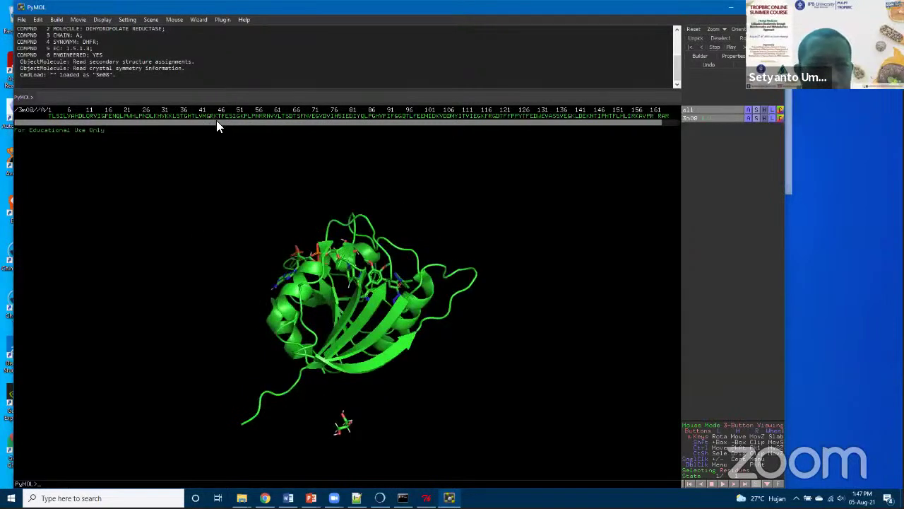
{"action": "left_click_drag", "start_coordinate": [217, 123], "coordinate": [426, 130]}
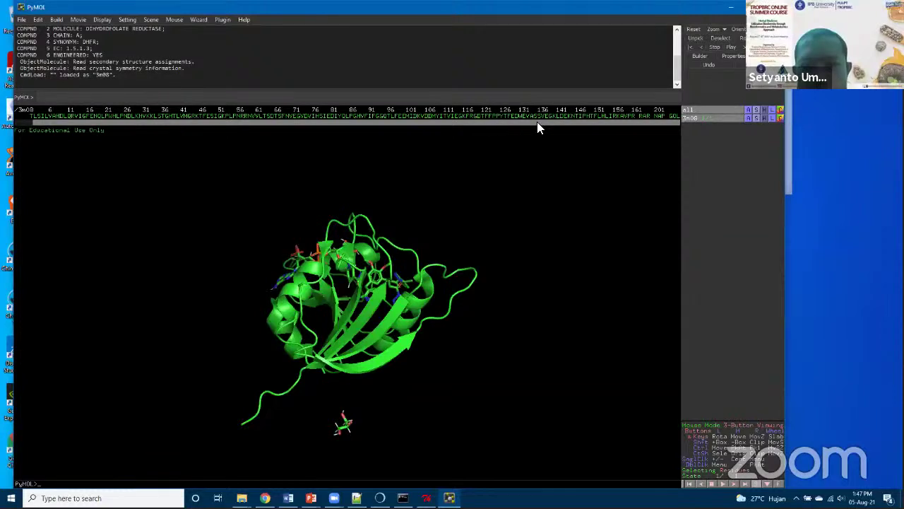
{"action": "left_click", "coordinate": [672, 118]}
{"action": "left_click", "coordinate": [746, 125]}
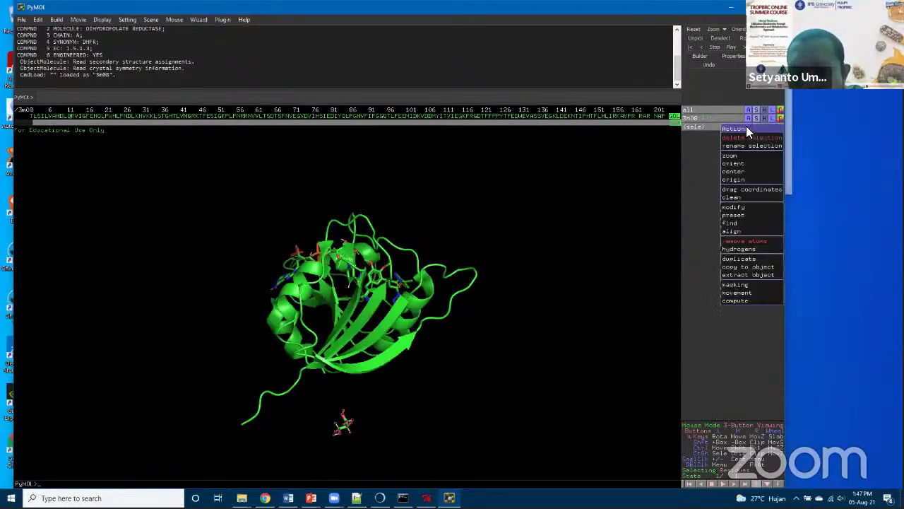
{"action": "left_click", "coordinate": [738, 238]}
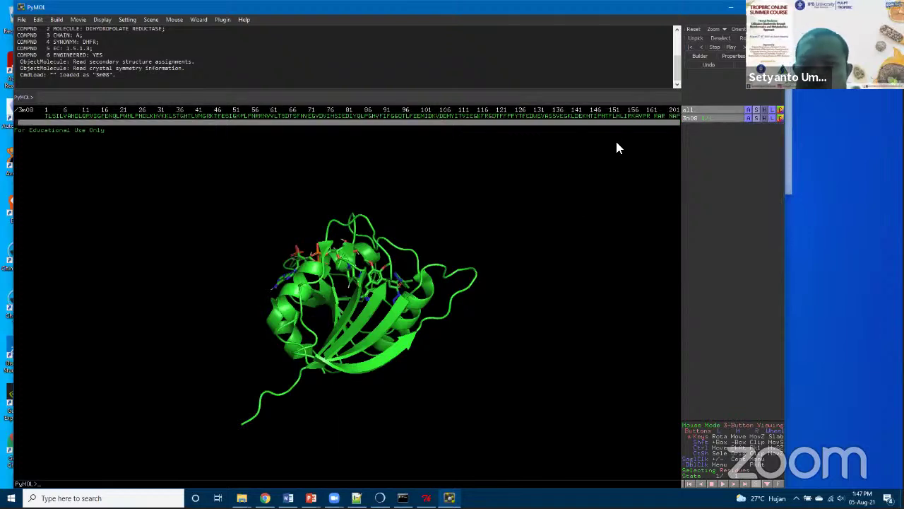
Select the RAR ligand in the 3m08 sequence and remove its atoms.
{"action": "left_click", "coordinate": [658, 116]}
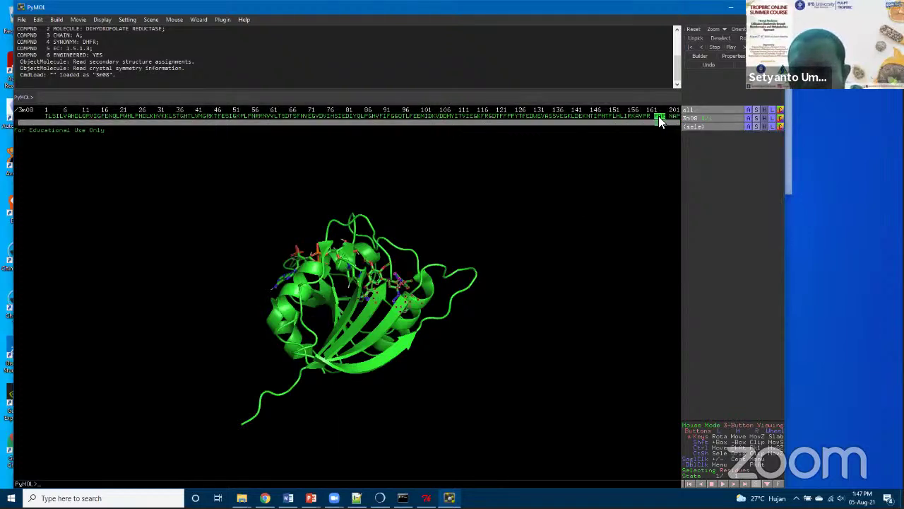
{"action": "left_click", "coordinate": [748, 126]}
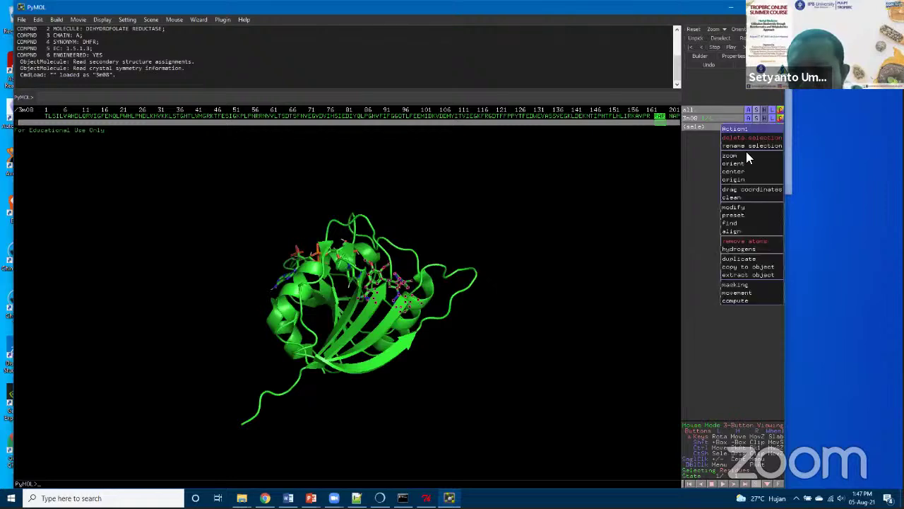
{"action": "left_click", "coordinate": [746, 242]}
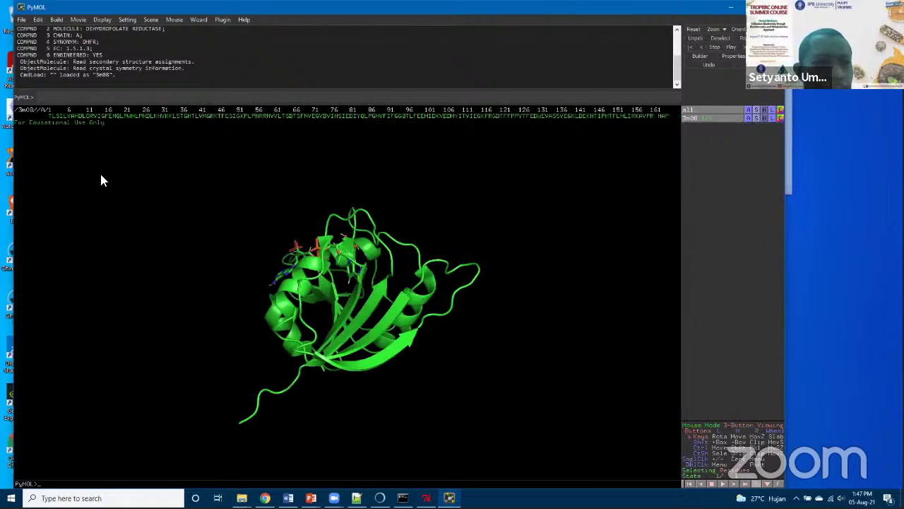
Add hydrogens to the remaining structure with the h_add command.
{"action": "left_click_drag", "start_coordinate": [387, 290], "coordinate": [400, 378]}
{"action": "left_click_drag", "start_coordinate": [324, 215], "coordinate": [58, 117]}
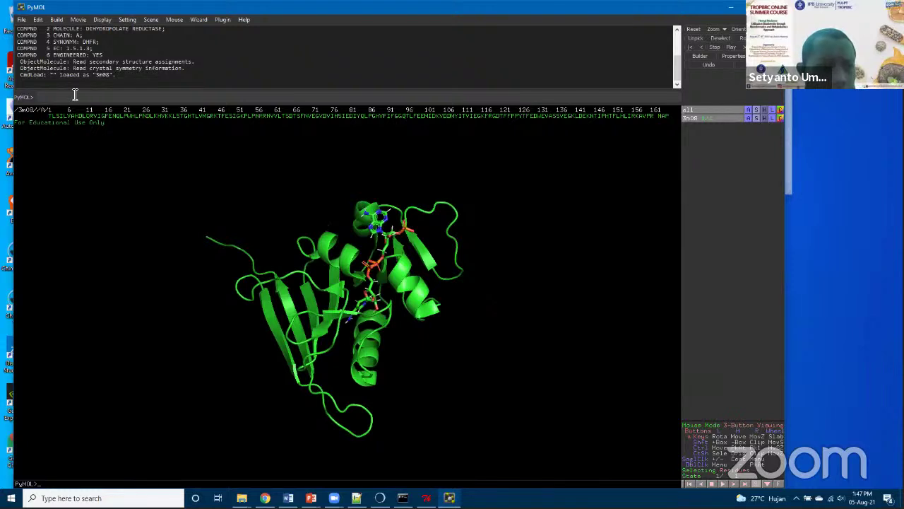
{"action": "left_click", "coordinate": [77, 95]}
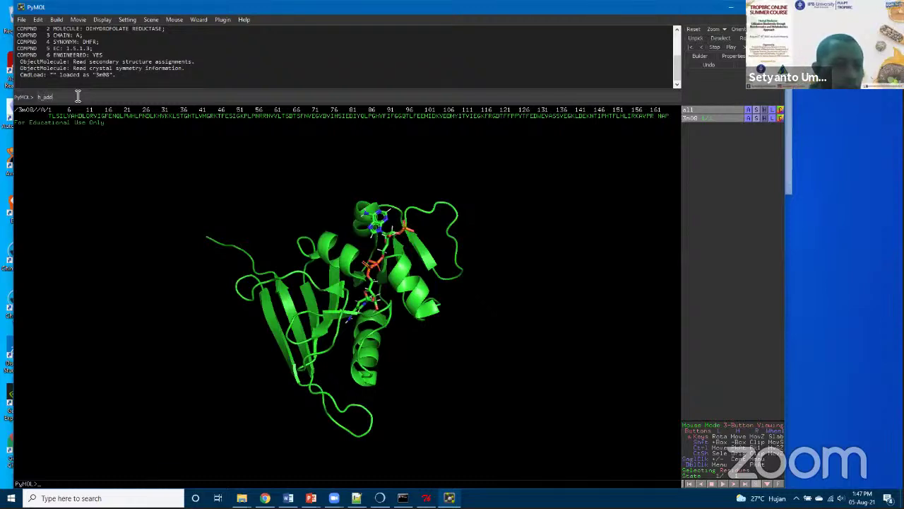
{"action": "left_click_drag", "start_coordinate": [78, 96], "coordinate": [43, 103]}
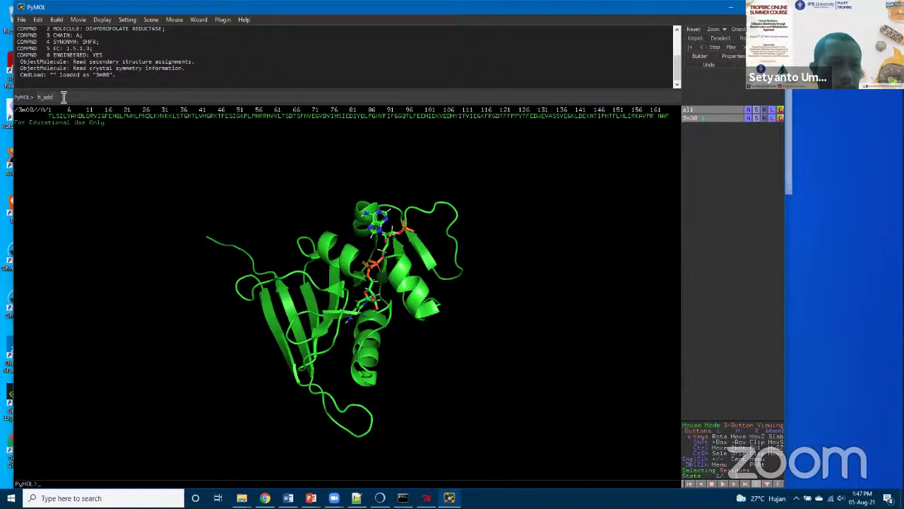
{"action": "key", "text": "Return"}
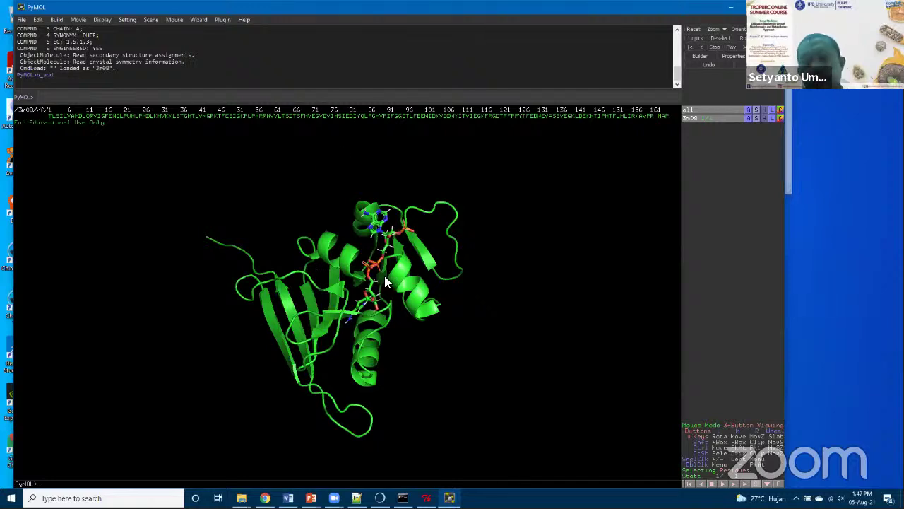
Export the enabled molecule in PDB format as receptor_3m08.pdb in the 4_Dock_Lab_01_by_pymol folder.
{"action": "left_click_drag", "start_coordinate": [387, 242], "coordinate": [418, 288]}
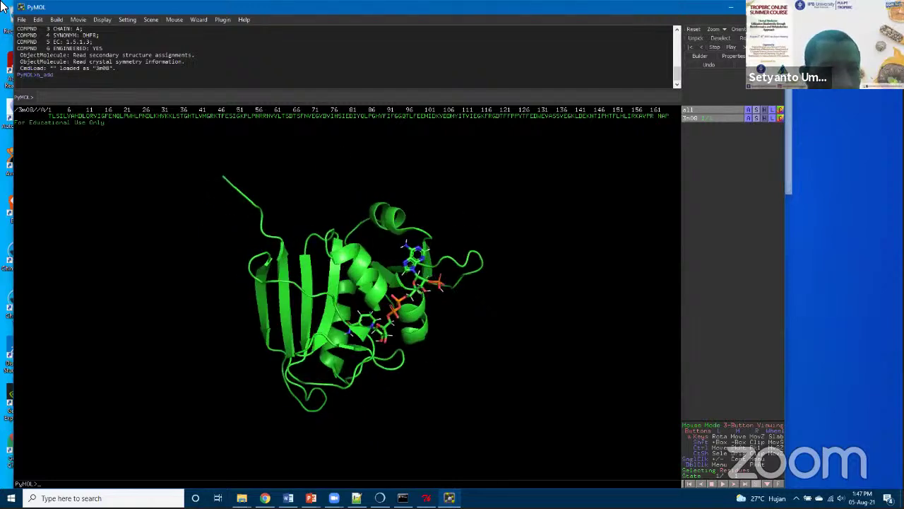
{"action": "left_click", "coordinate": [21, 20]}
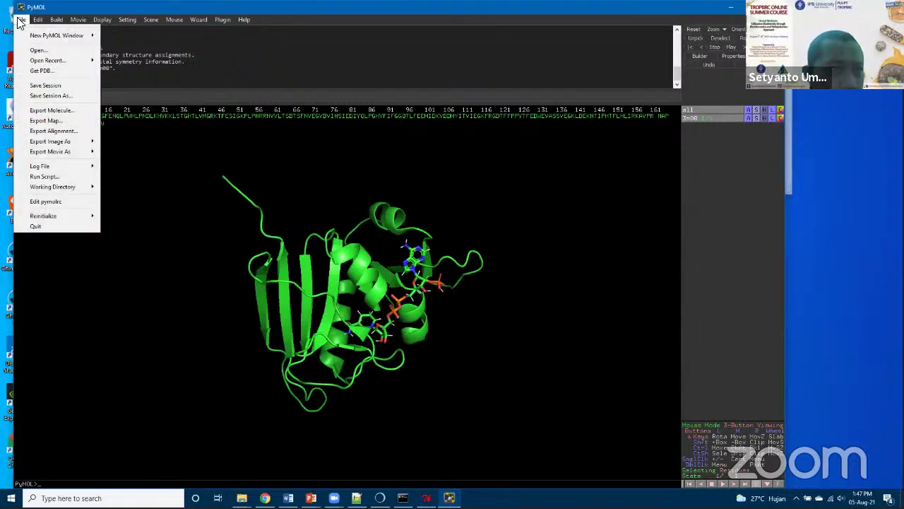
{"action": "left_click", "coordinate": [51, 109]}
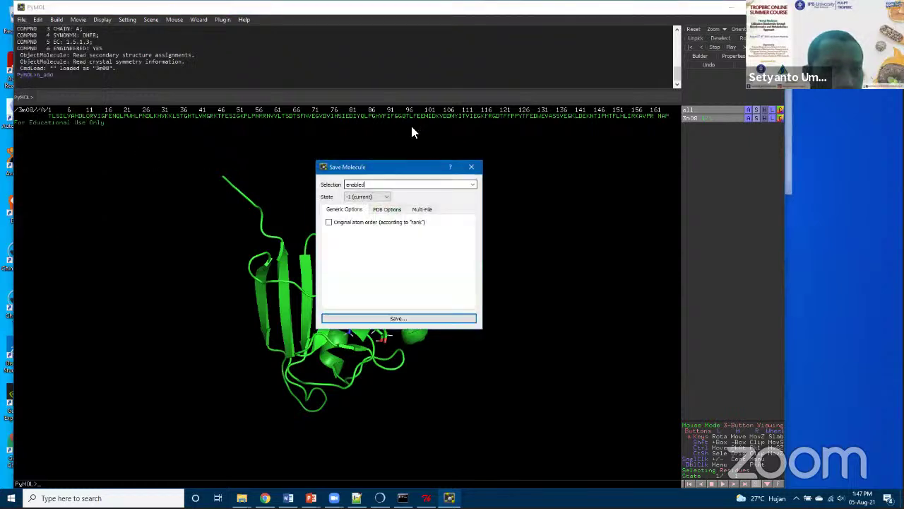
{"action": "left_click", "coordinate": [398, 319]}
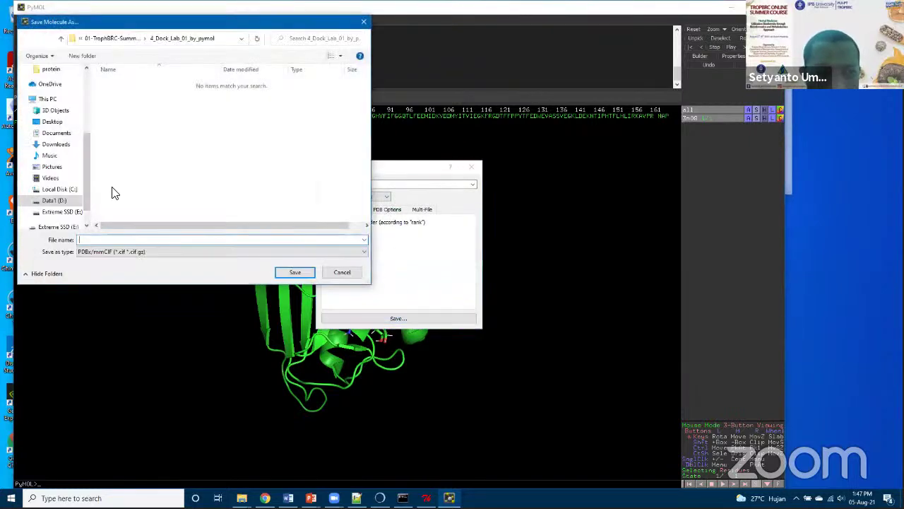
{"action": "left_click", "coordinate": [111, 253]}
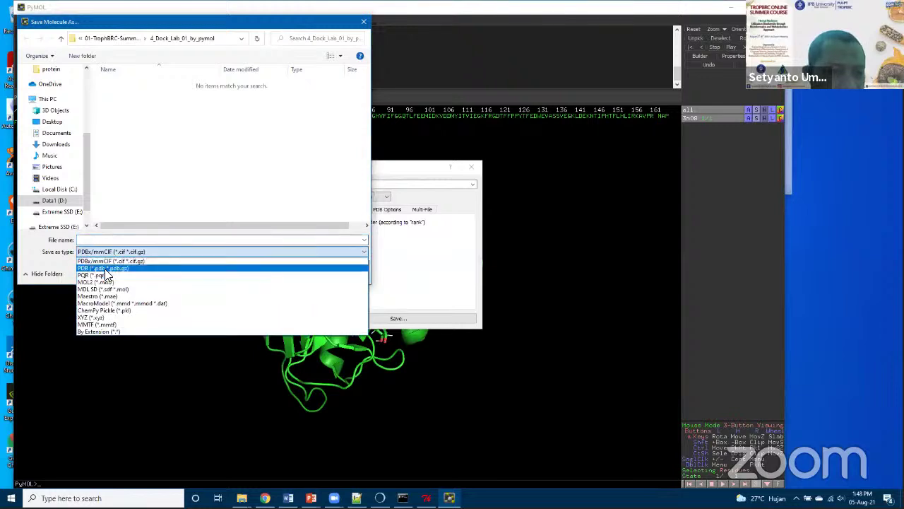
{"action": "left_click", "coordinate": [102, 268]}
{"action": "left_click", "coordinate": [111, 240]}
{"action": "type", "text": "receptor_3m08.pdb"}
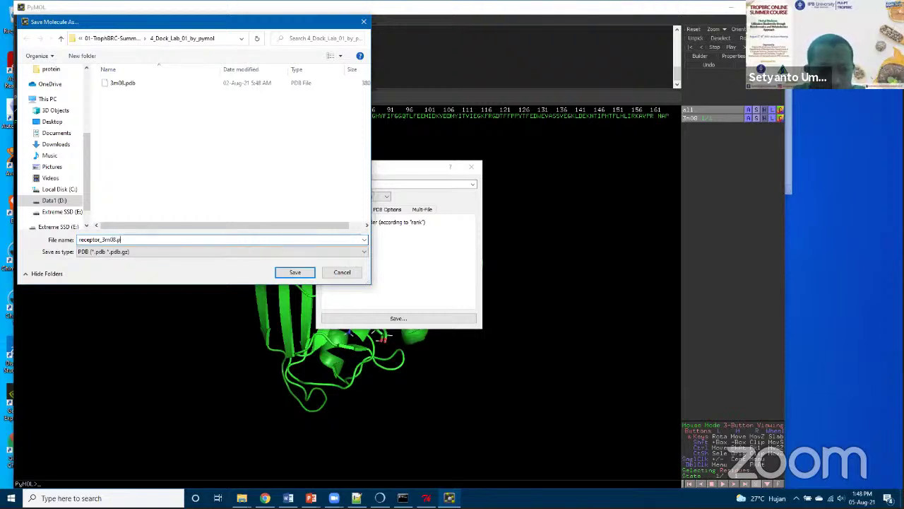
{"action": "left_click", "coordinate": [286, 271]}
Reinitialize the session and reopen the original 3m08.pdb from the 4_Dock_Lab_01_by_pymol folder.
{"action": "left_click", "coordinate": [21, 19]}
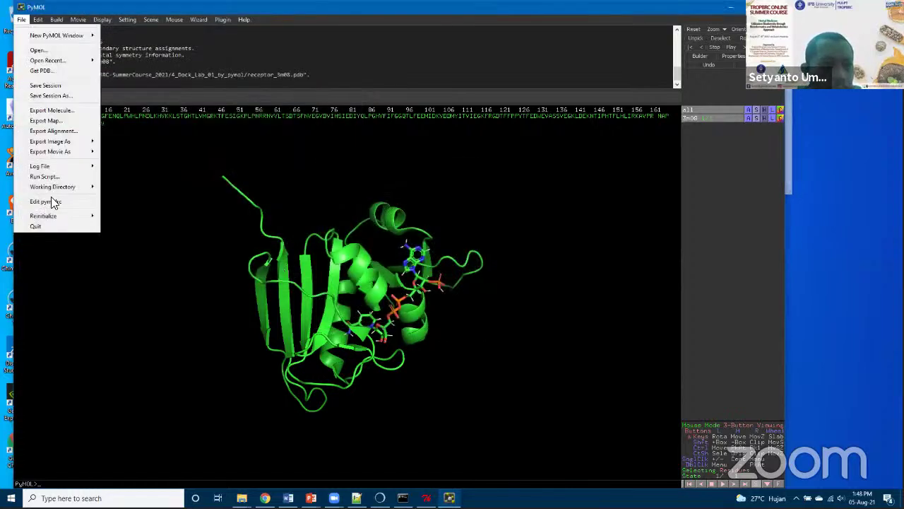
{"action": "mouse_move", "coordinate": [61, 215]}
{"action": "left_click", "coordinate": [122, 220]}
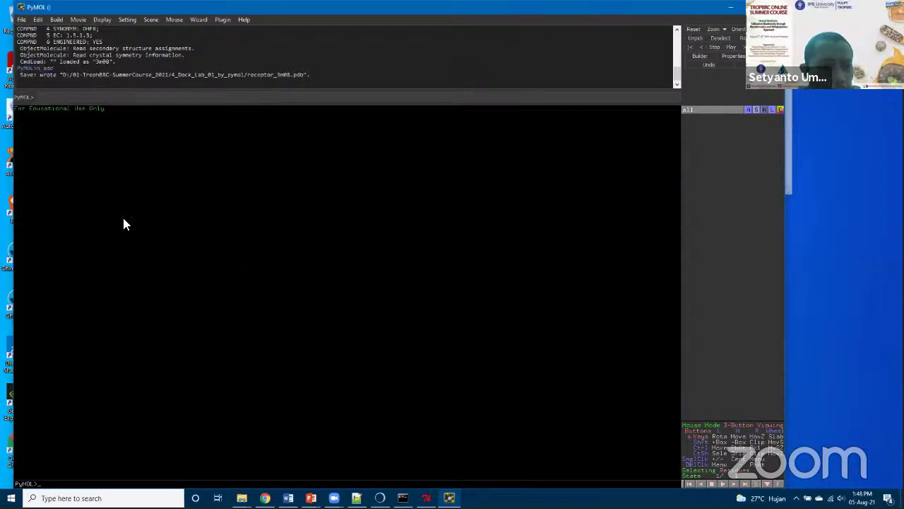
{"action": "left_click", "coordinate": [21, 20]}
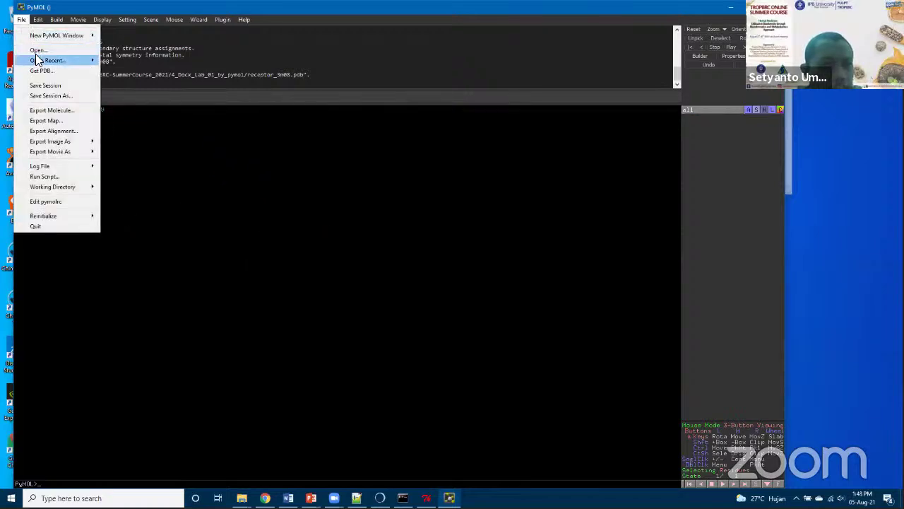
{"action": "left_click", "coordinate": [37, 51]}
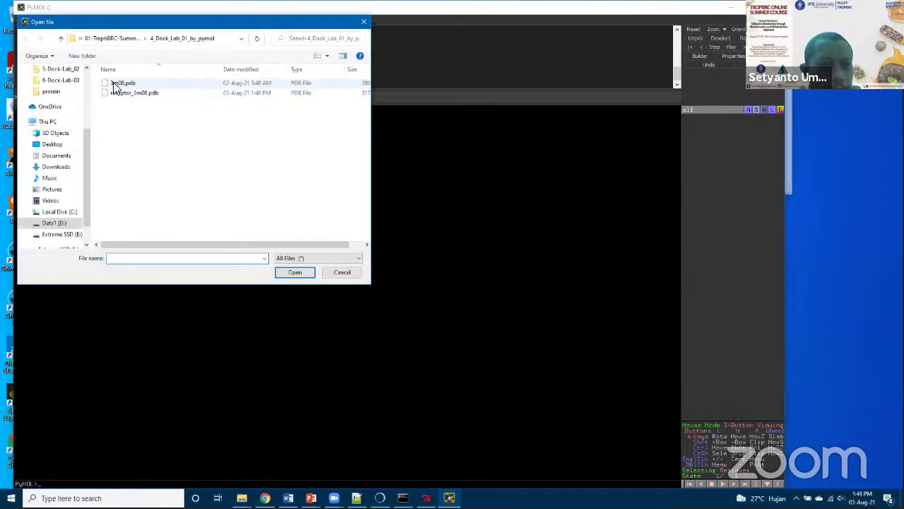
{"action": "left_click", "coordinate": [301, 277]}
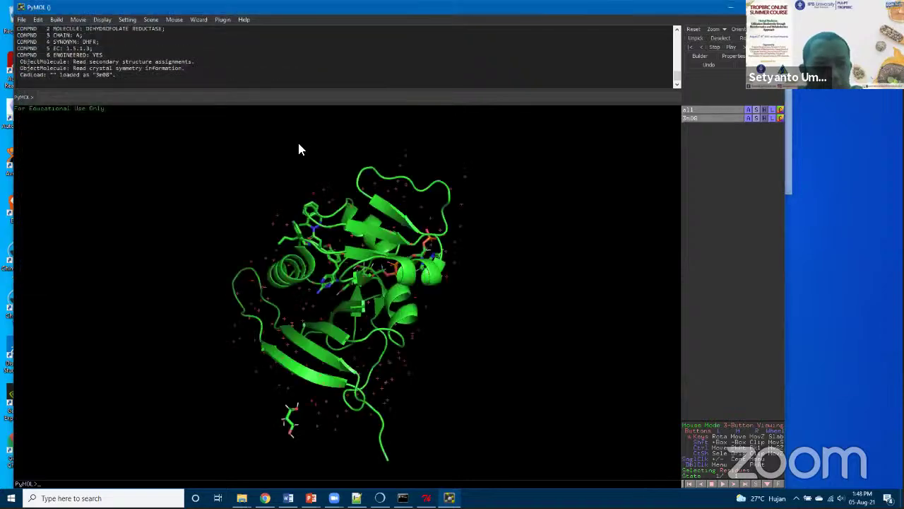
Remove the water molecules from the reloaded 3m08 and display its residue sequence.
{"action": "left_click_drag", "start_coordinate": [291, 277], "coordinate": [374, 332]}
{"action": "left_click_drag", "start_coordinate": [411, 266], "coordinate": [516, 280]}
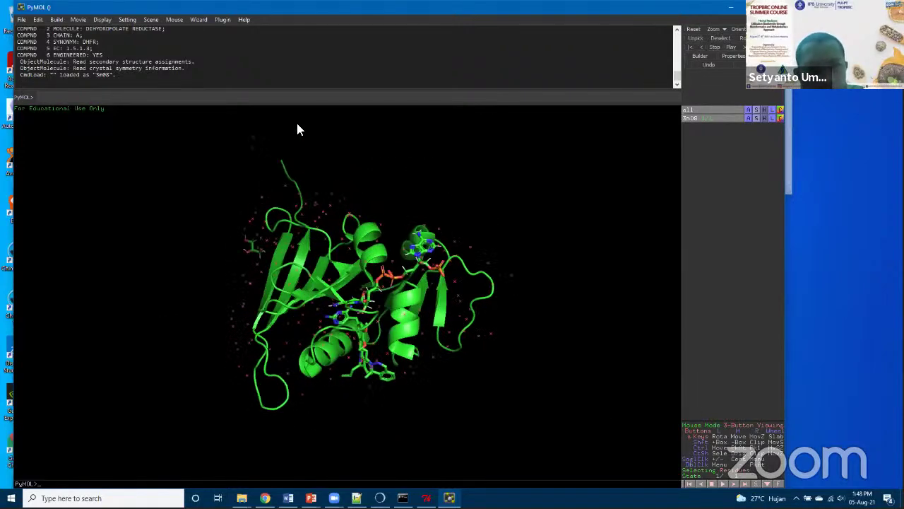
{"action": "left_click", "coordinate": [748, 118]}
{"action": "left_click", "coordinate": [748, 118]}
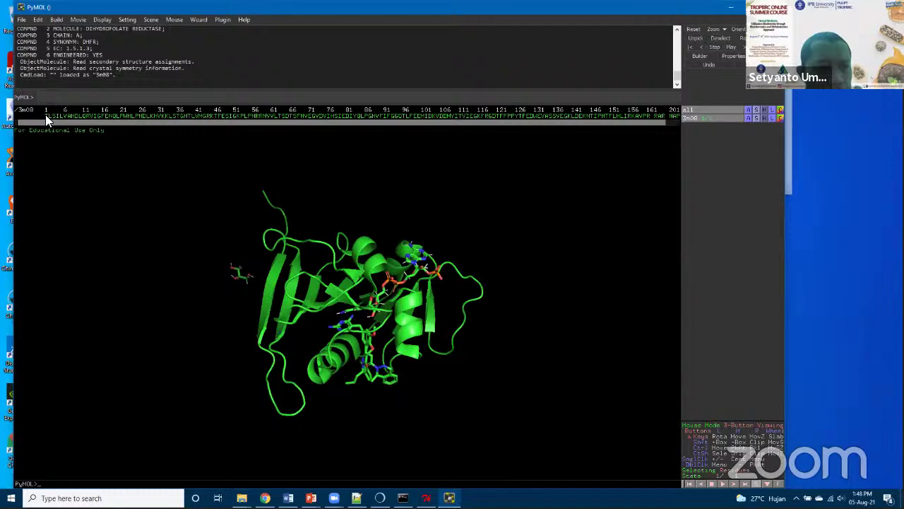
Select all protein residues in the 3m08 sequence, from the first residue to the last one before RAR.
{"action": "left_click", "coordinate": [45, 115]}
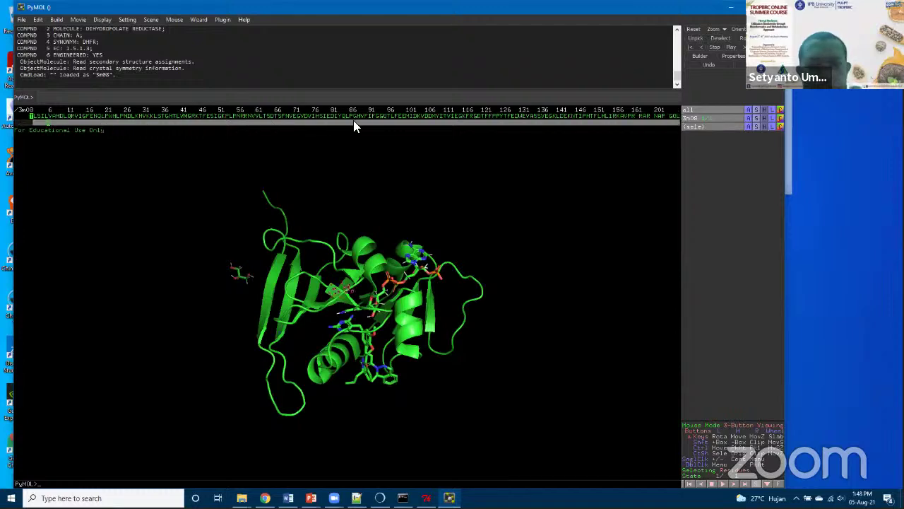
{"action": "left_click", "coordinate": [633, 117], "text": "shift"}
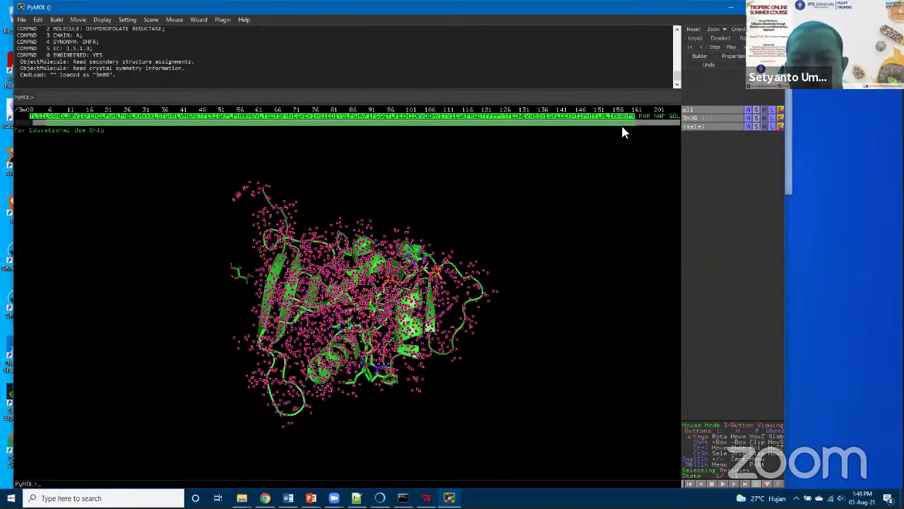
Remove the atoms of the selected protein residues and of the NAP residue from the 3m08 structure.
{"action": "left_click", "coordinate": [747, 127]}
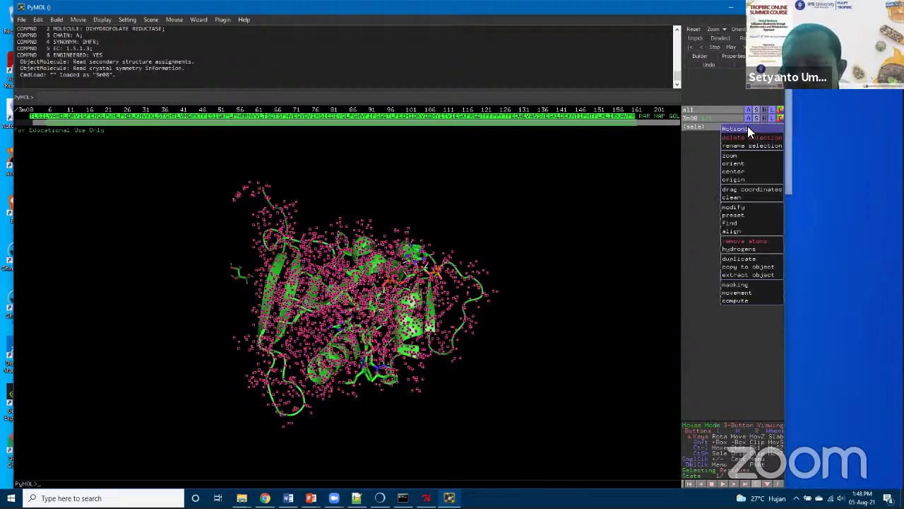
{"action": "left_click", "coordinate": [746, 241]}
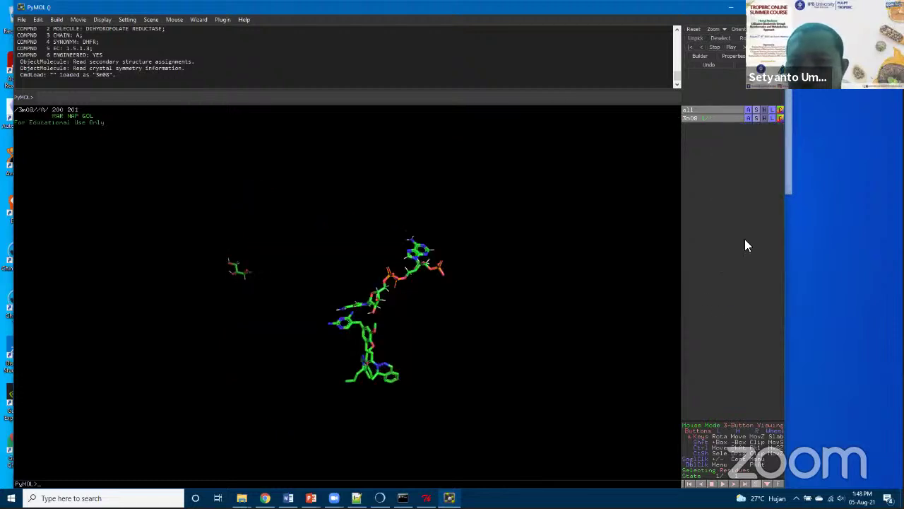
{"action": "left_click", "coordinate": [73, 115]}
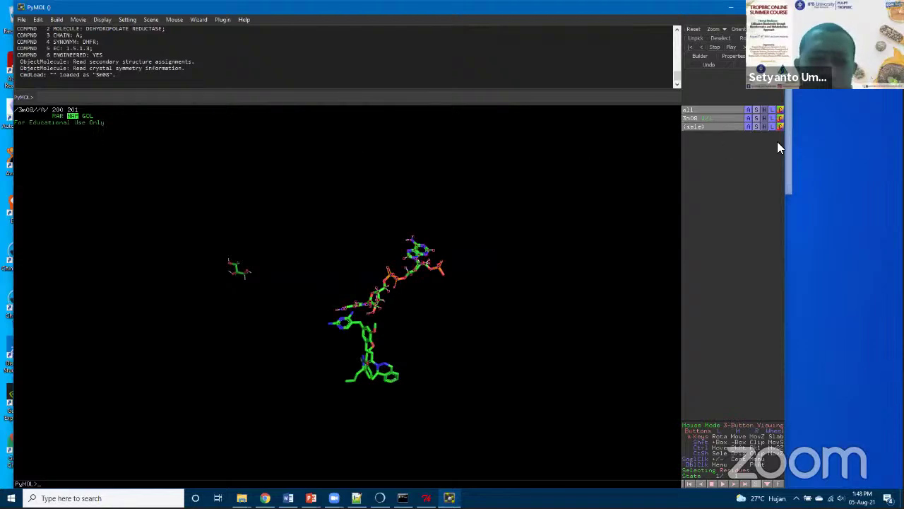
{"action": "left_click", "coordinate": [748, 126]}
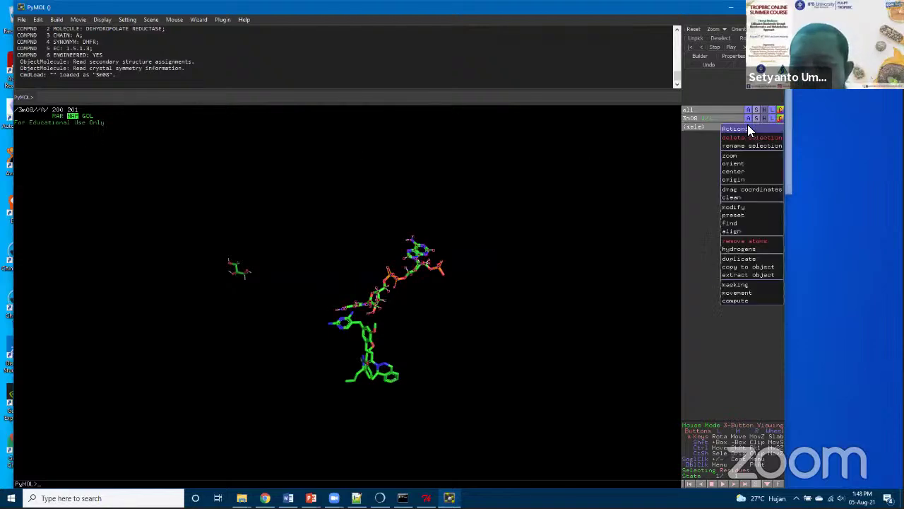
{"action": "left_click", "coordinate": [734, 240]}
Remove the GOL residue's atoms from 3m08, keeping only the RAR ligand.
{"action": "left_click", "coordinate": [73, 116]}
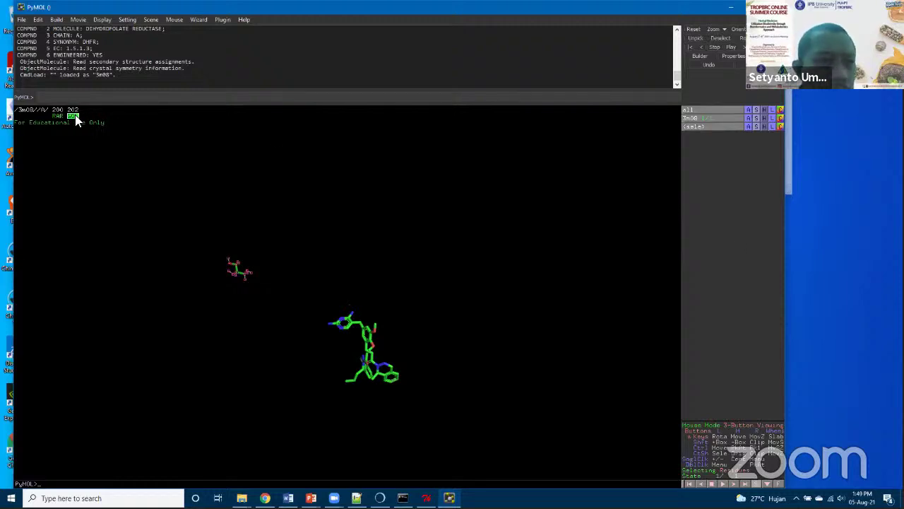
{"action": "left_click", "coordinate": [748, 127]}
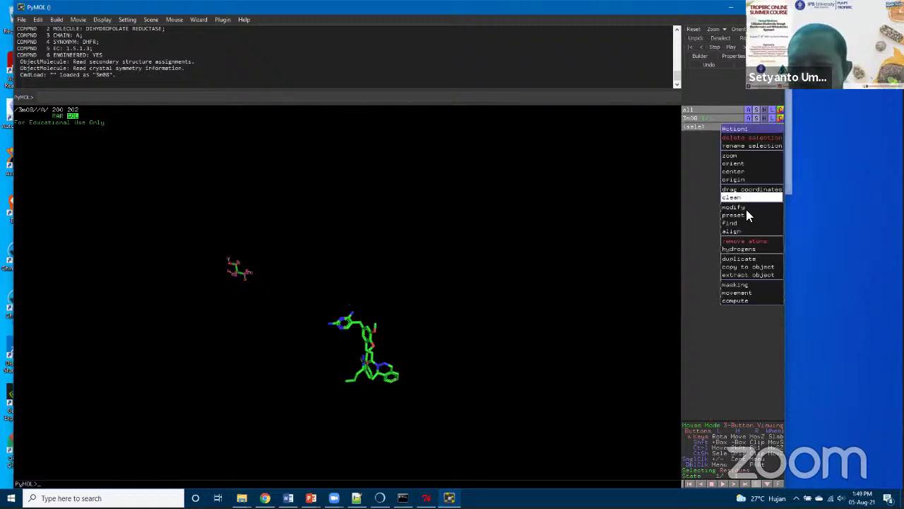
{"action": "left_click", "coordinate": [744, 241]}
{"action": "left_click_drag", "start_coordinate": [375, 422], "coordinate": [217, 273]}
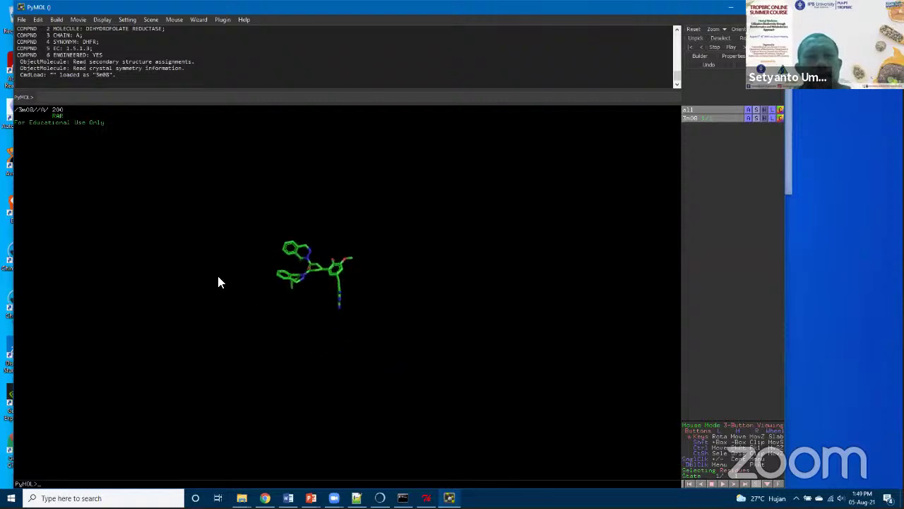
Add hydrogens to the RAR ligand with the h_add command.
{"action": "left_click", "coordinate": [99, 94]}
{"action": "type", "text": "h_add"}
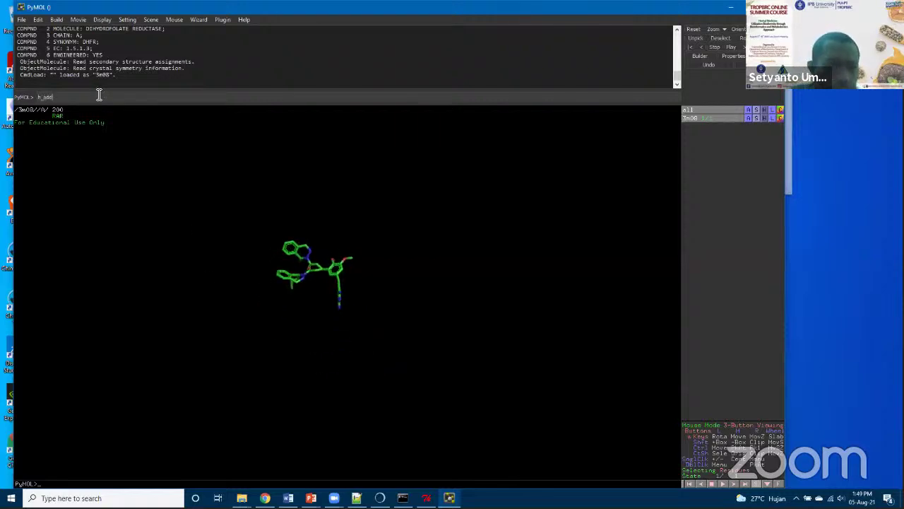
{"action": "key", "text": "Return"}
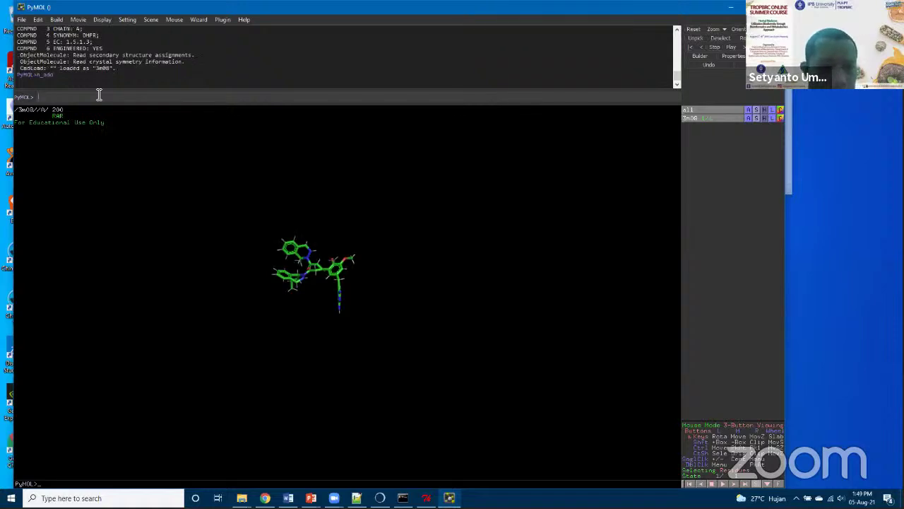
Export the ligand molecule in PDB format as ligand-rar.pdb in the 4_Dock_Lab_01_by_pymol folder.
{"action": "left_click", "coordinate": [21, 19]}
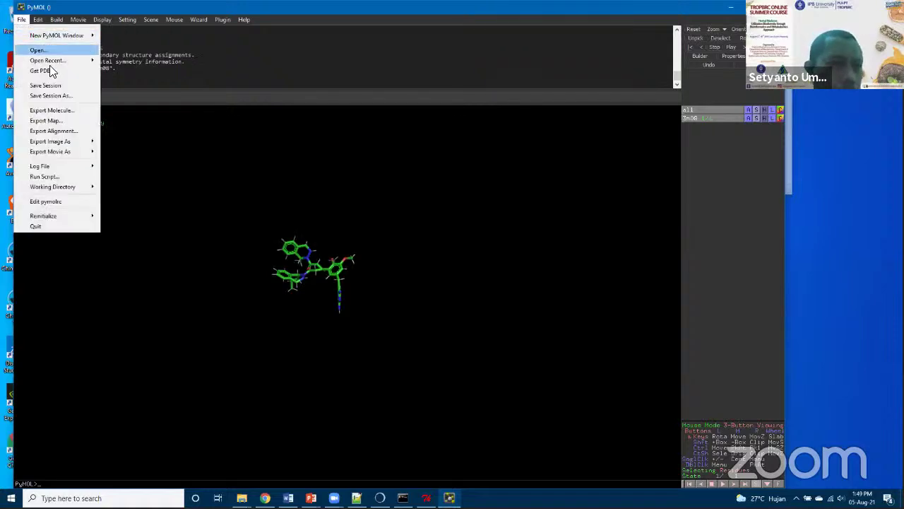
{"action": "left_click", "coordinate": [66, 111]}
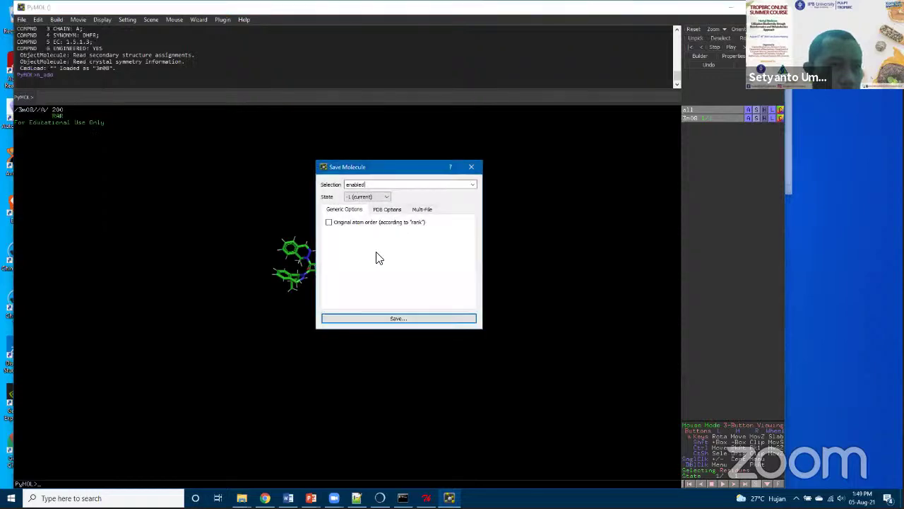
{"action": "left_click", "coordinate": [387, 320]}
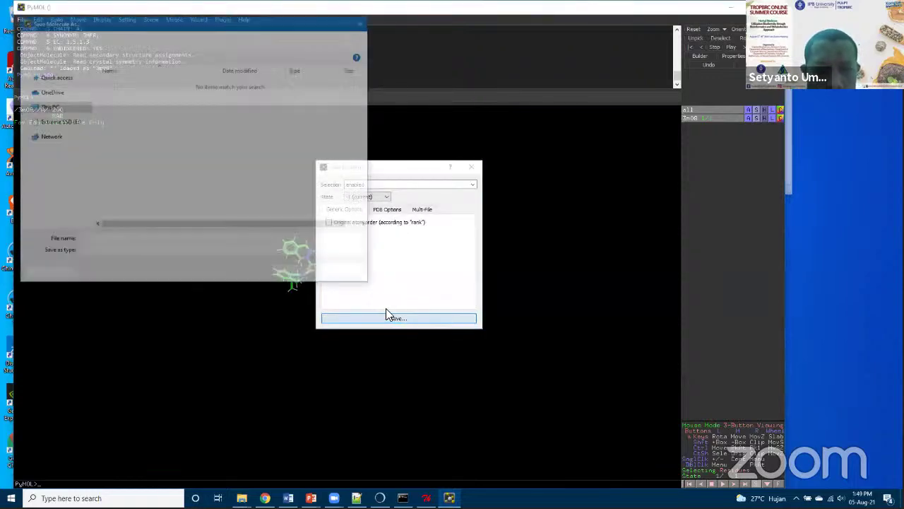
{"action": "left_click", "coordinate": [145, 252]}
{"action": "left_click", "coordinate": [137, 265]}
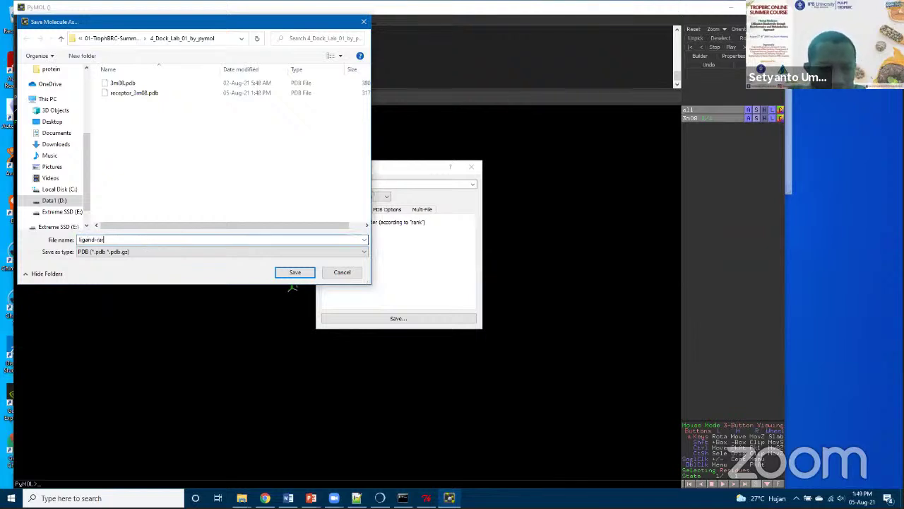
{"action": "type", "text": "ligand-rar.pdb"}
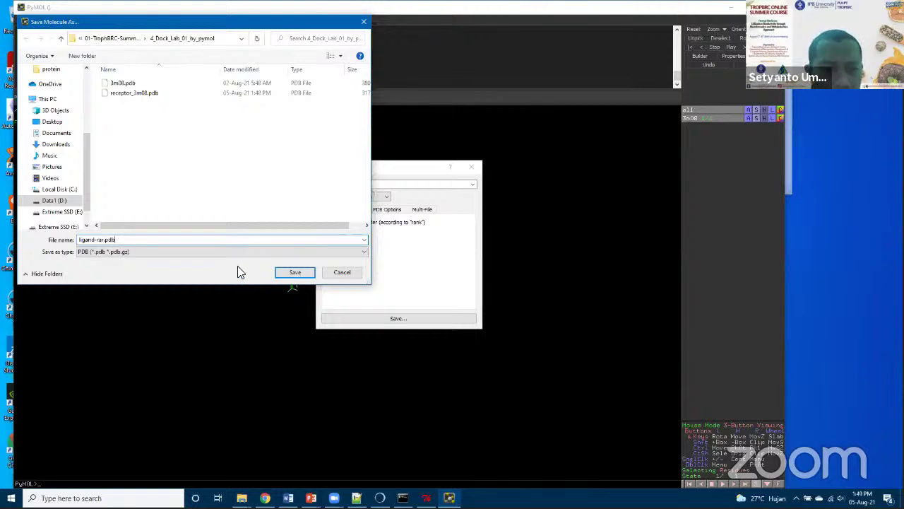
{"action": "left_click", "coordinate": [293, 272]}
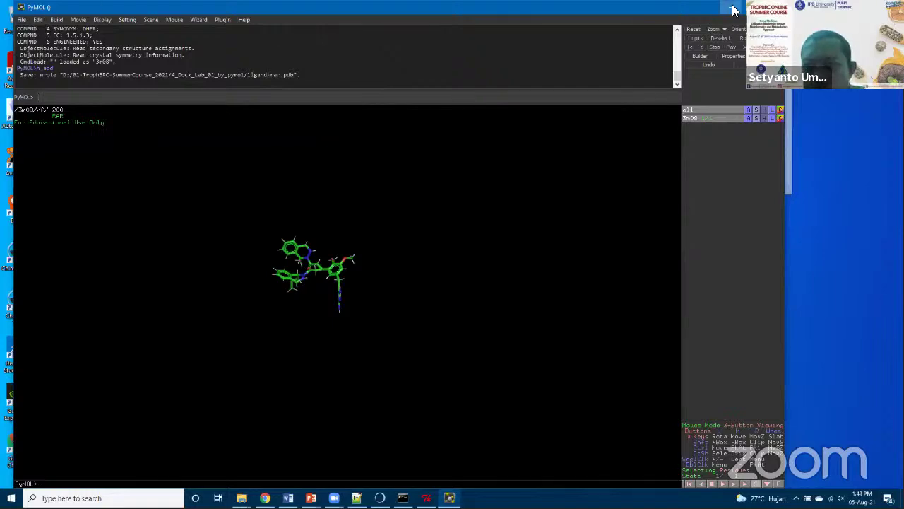
Switch to File Explorer and go up to the 01-TrophBRC-SummerCourse_2021 folder.
{"action": "key", "text": "super+d"}
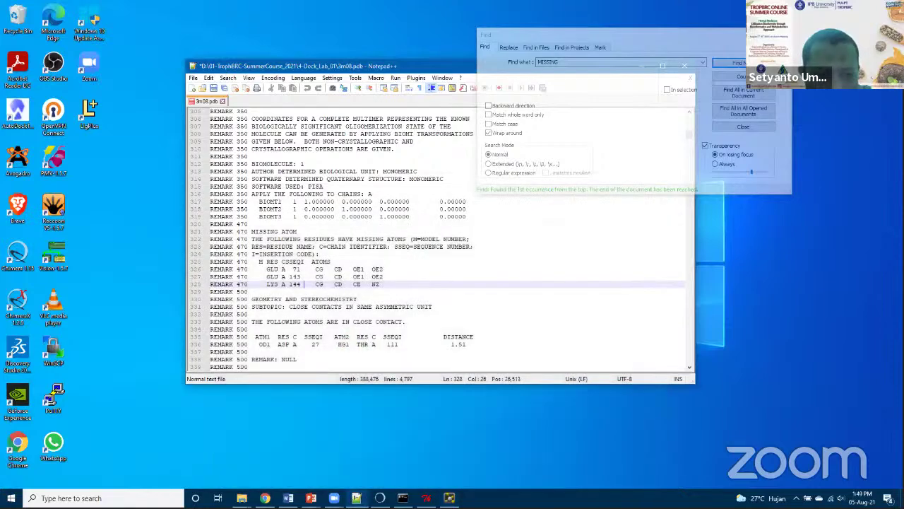
{"action": "mouse_move", "coordinate": [242, 498]}
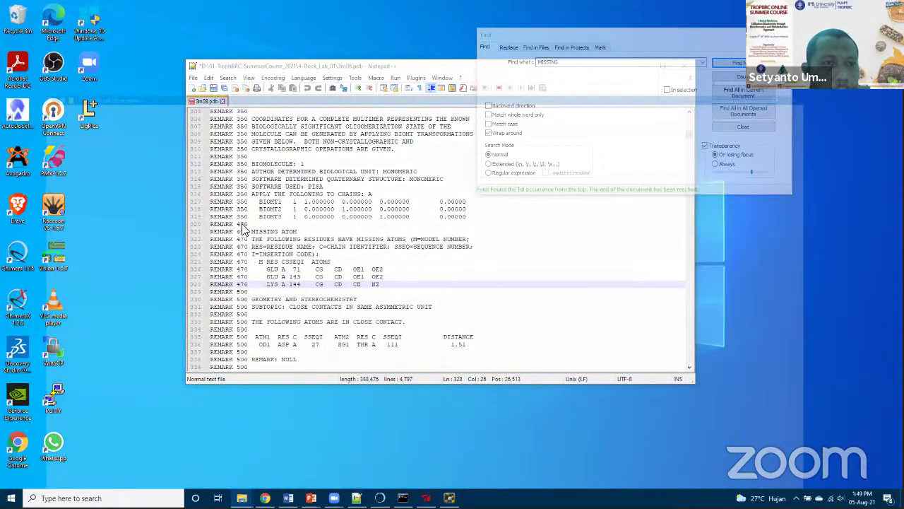
{"action": "key", "text": "alt+Tab"}
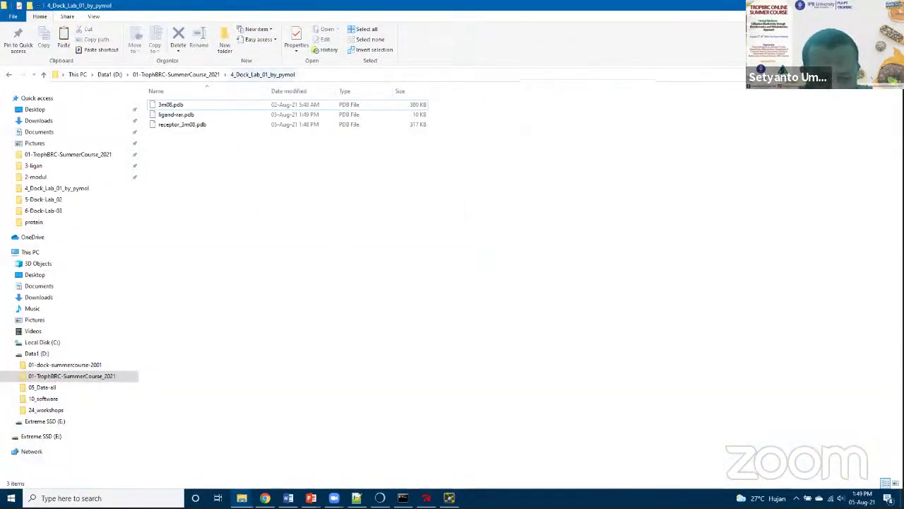
{"action": "left_click", "coordinate": [176, 75]}
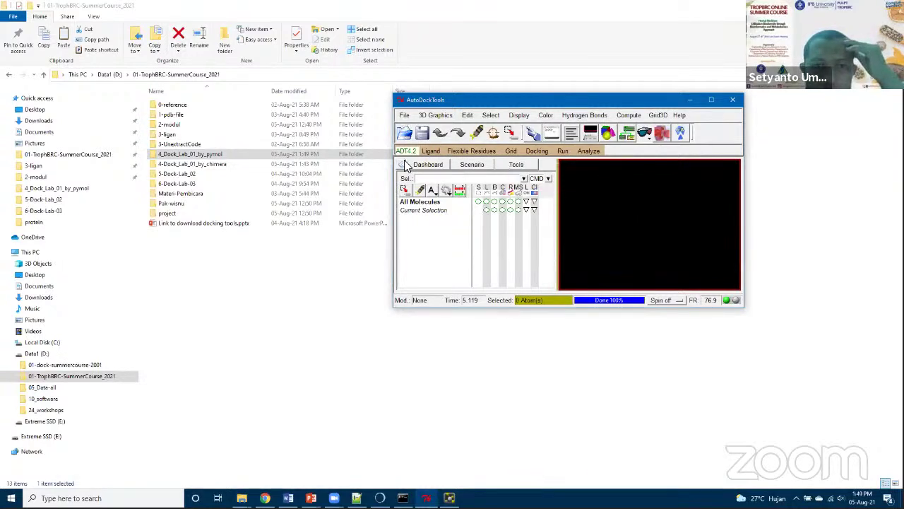
In AutoDockTools, check the startup directory in the user preferences and the folder where Read Molecule opens, leaving both unchanged.
{"action": "left_click", "coordinate": [405, 115]}
{"action": "mouse_move", "coordinate": [431, 219]}
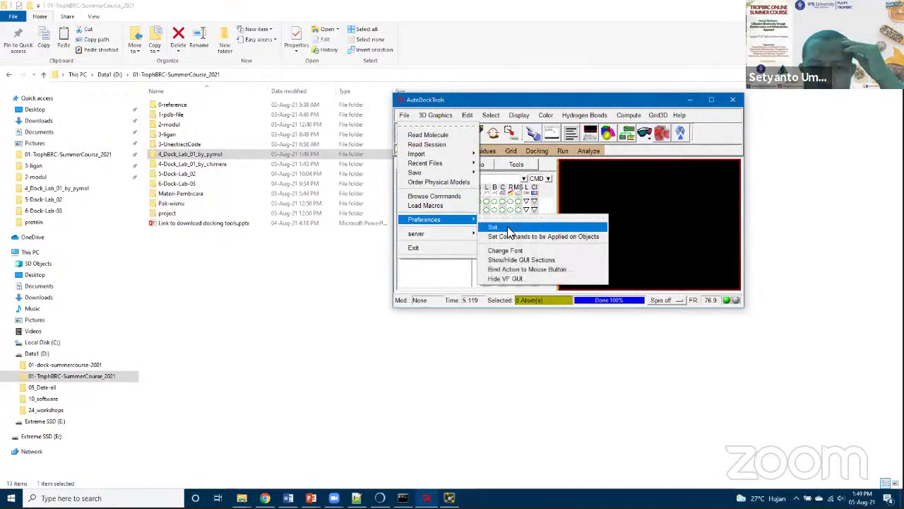
{"action": "left_click", "coordinate": [507, 230]}
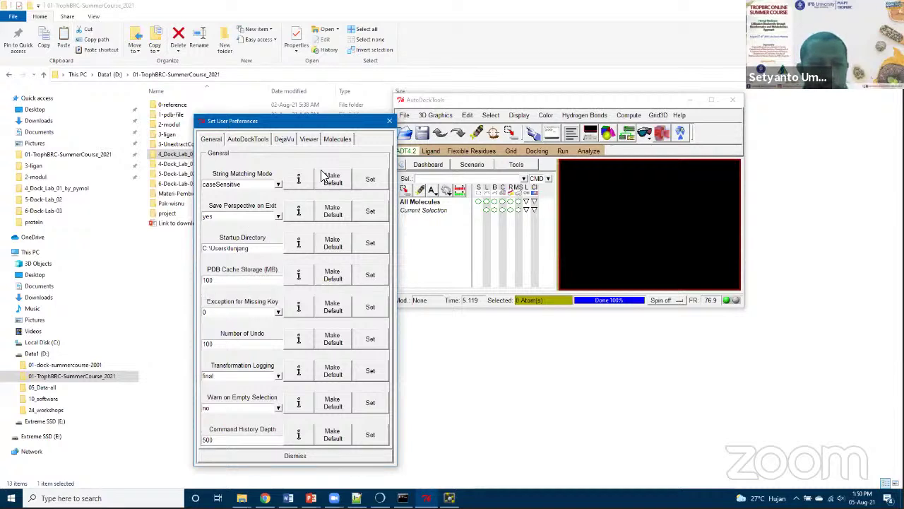
{"action": "left_click", "coordinate": [389, 124]}
{"action": "left_click", "coordinate": [399, 115]}
{"action": "left_click", "coordinate": [416, 135]}
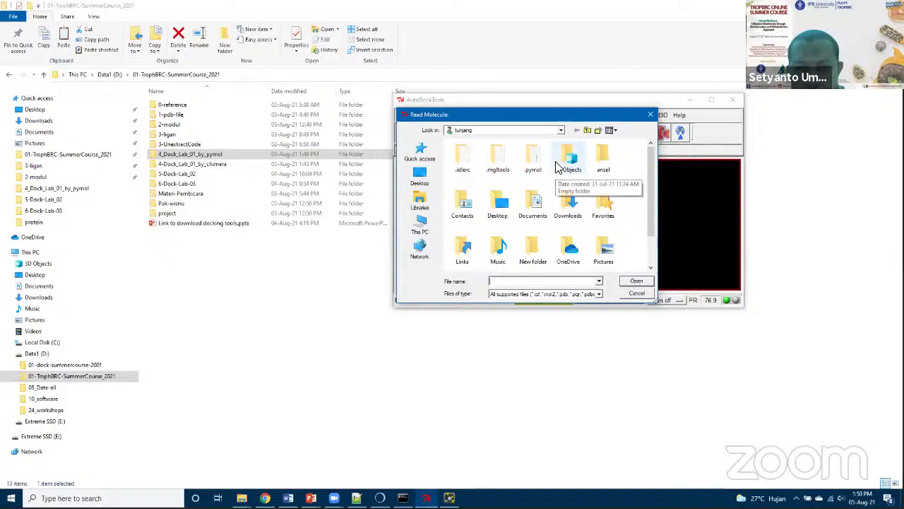
{"action": "left_click", "coordinate": [639, 293]}
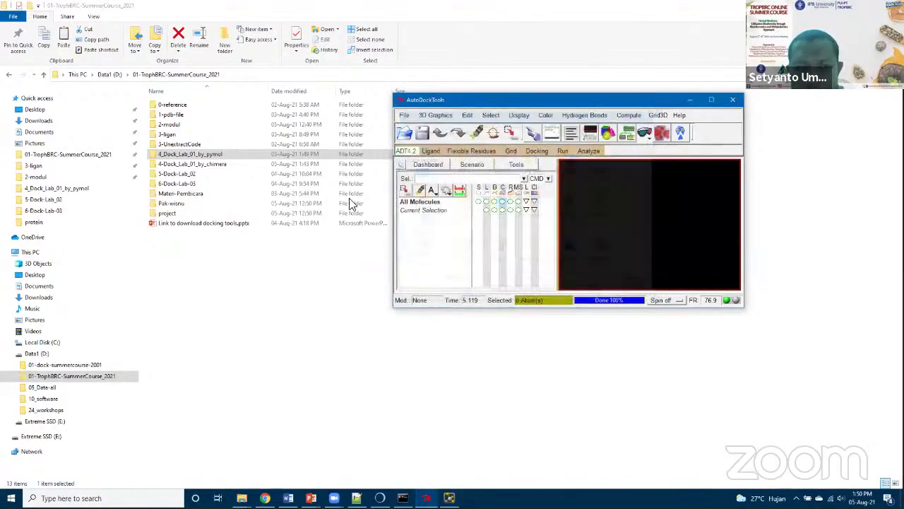
Open the 4-Dock_Lab_01_by_chimera folder in File Explorer and copy its full path.
{"action": "left_click", "coordinate": [203, 166]}
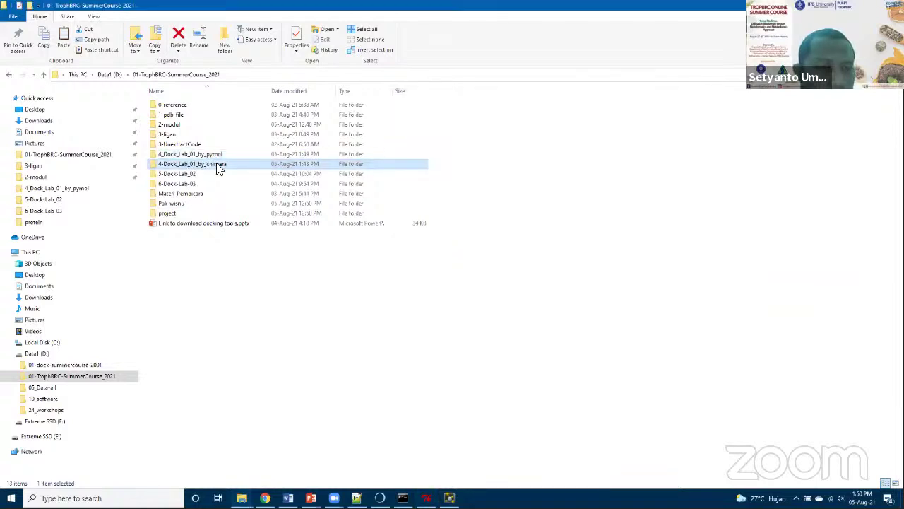
{"action": "key", "text": "Return"}
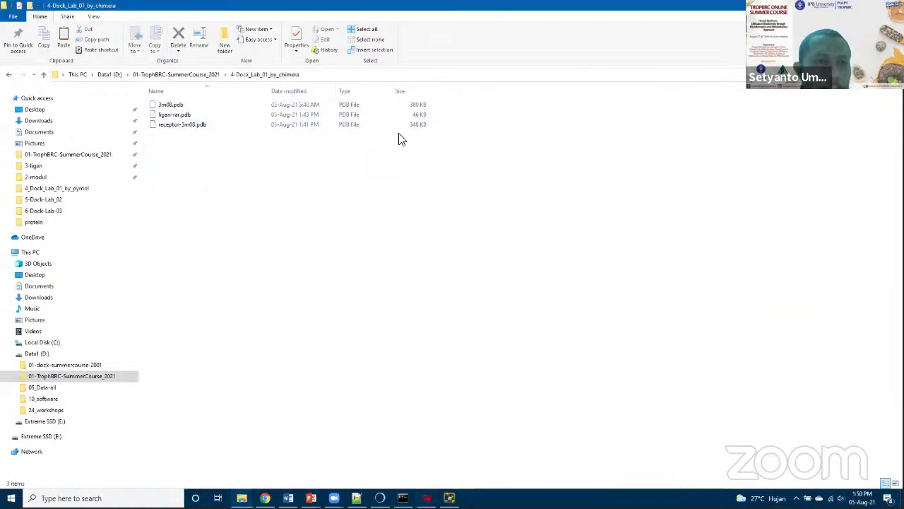
{"action": "left_click", "coordinate": [312, 75]}
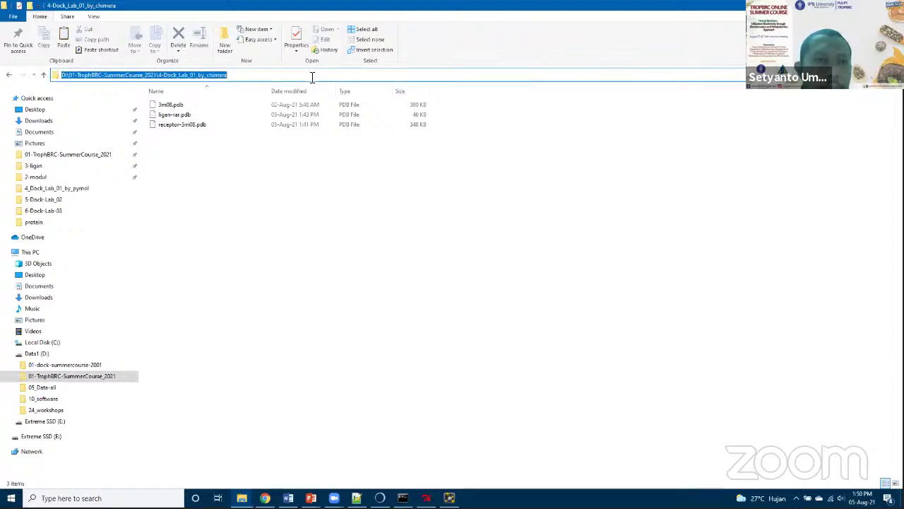
{"action": "right_click", "coordinate": [199, 75]}
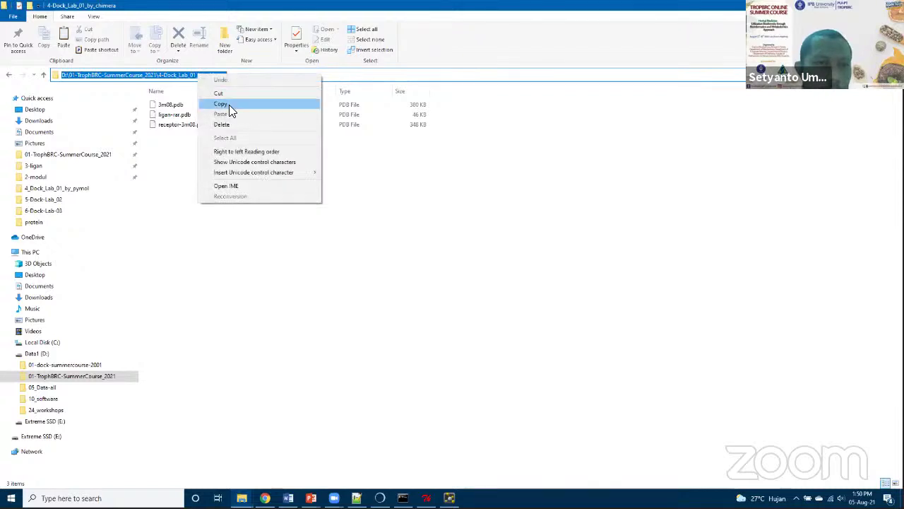
{"action": "left_click", "coordinate": [229, 104]}
Set the AutoDockTools startup directory to the copied path D:\01-TrophBRC-SummerCourse_2021\4-Dock_Lab_01_by_chimera.
{"action": "mouse_move", "coordinate": [427, 498]}
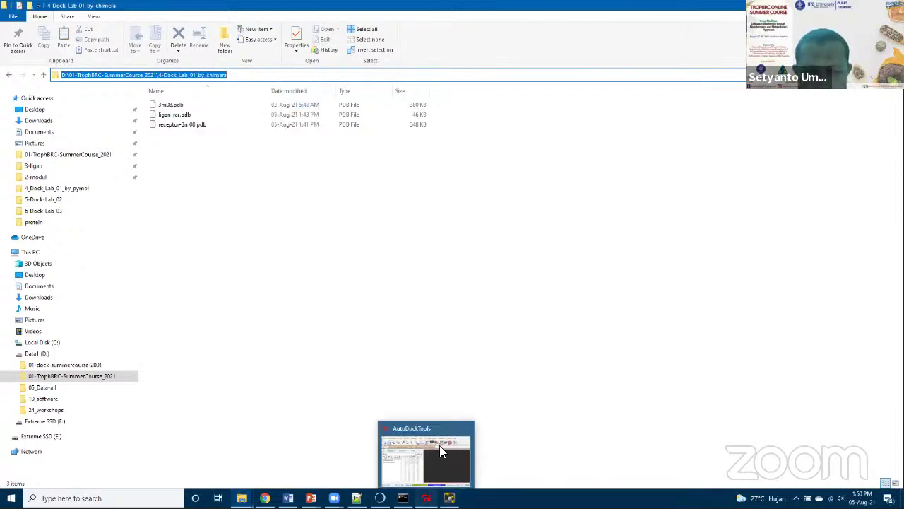
{"action": "left_click", "coordinate": [440, 445]}
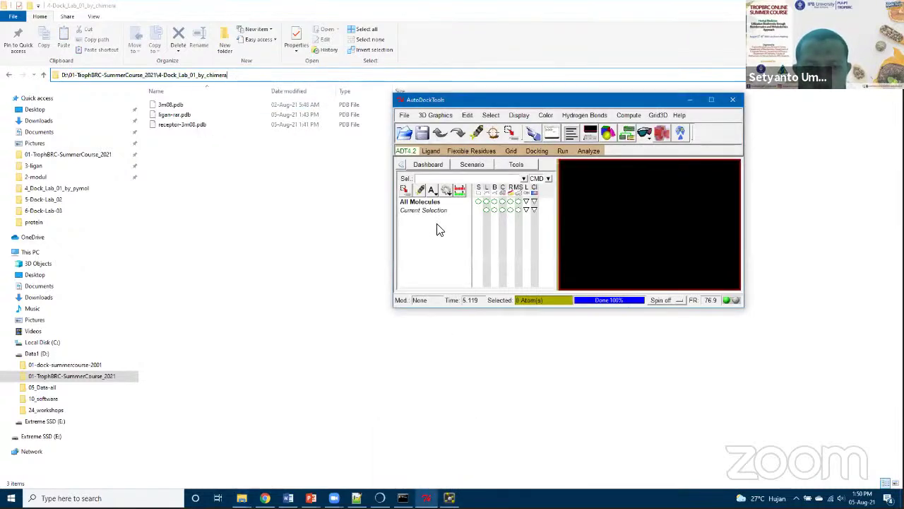
{"action": "left_click", "coordinate": [400, 115]}
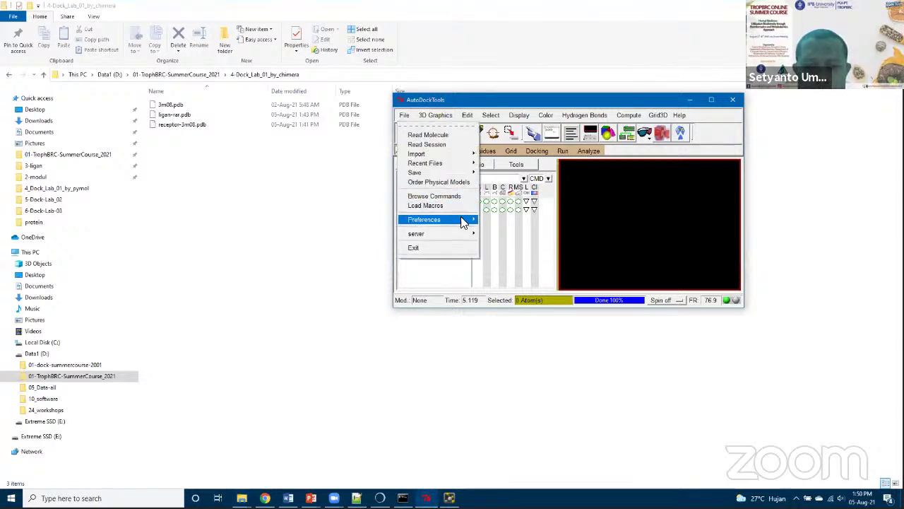
{"action": "mouse_move", "coordinate": [463, 222]}
{"action": "left_click", "coordinate": [512, 229]}
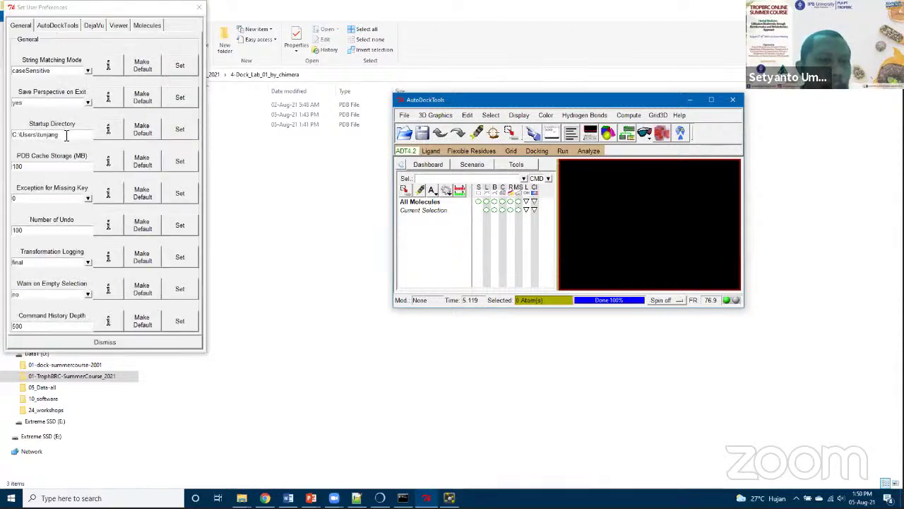
{"action": "left_click_drag", "start_coordinate": [15, 134], "coordinate": [58, 143]}
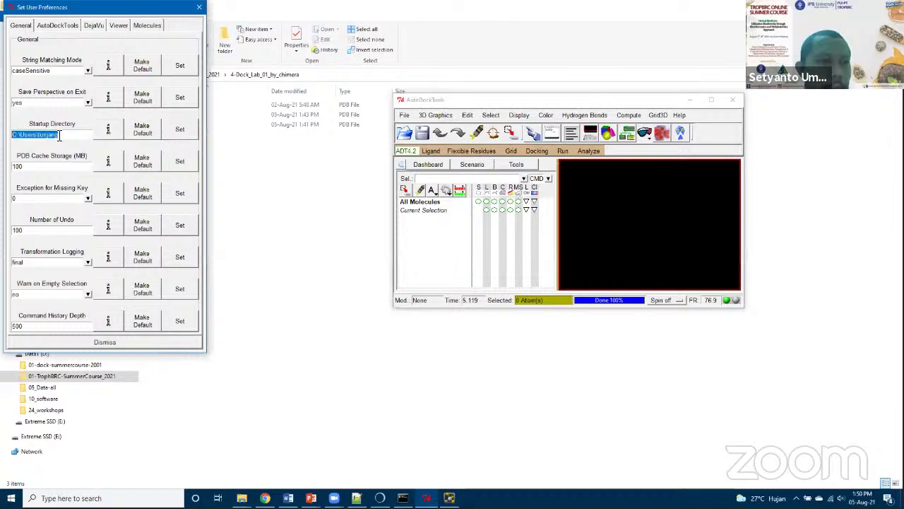
{"action": "key", "text": "BackSpace"}
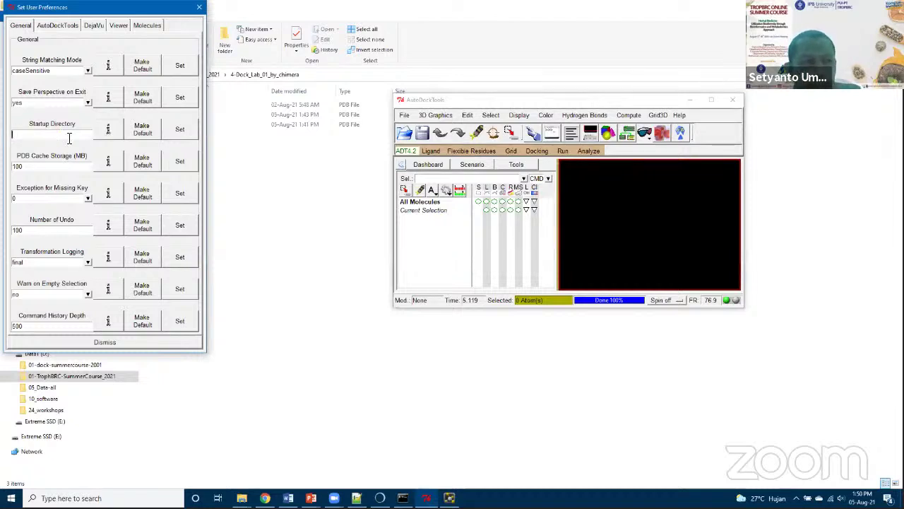
{"action": "key", "text": "ctrl+v"}
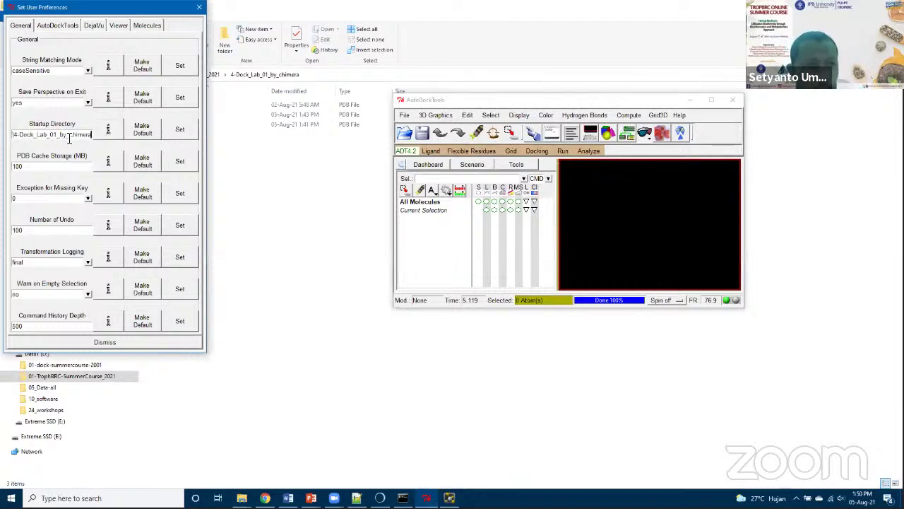
{"action": "left_click", "coordinate": [180, 130]}
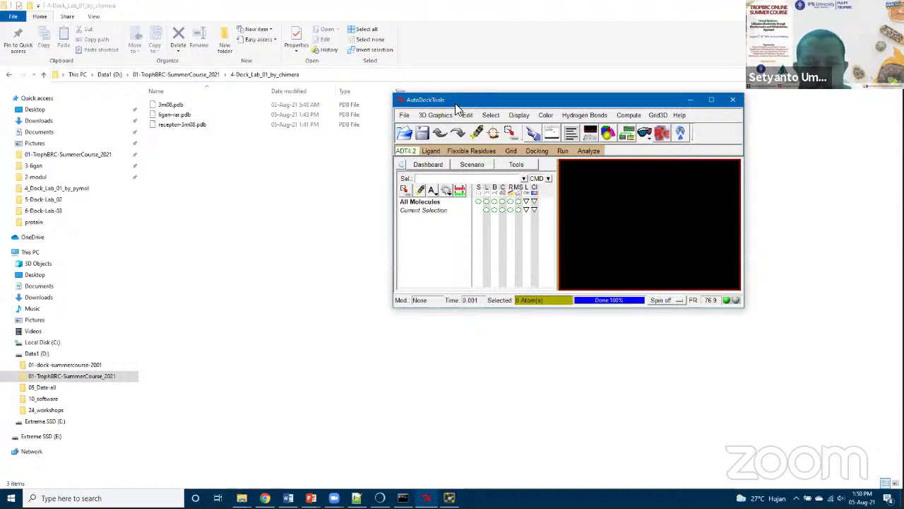
{"action": "left_click_drag", "start_coordinate": [456, 105], "coordinate": [377, 113]}
{"action": "left_click", "coordinate": [324, 124]}
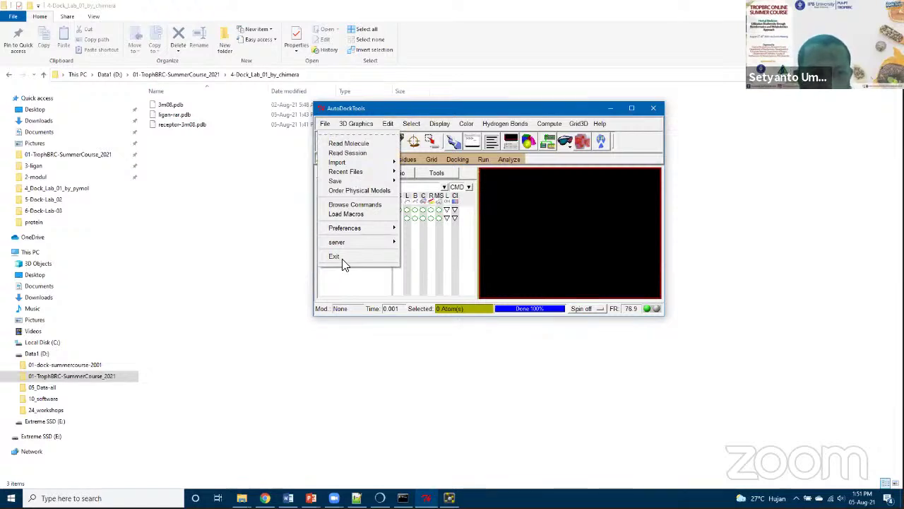
{"action": "left_click", "coordinate": [338, 285]}
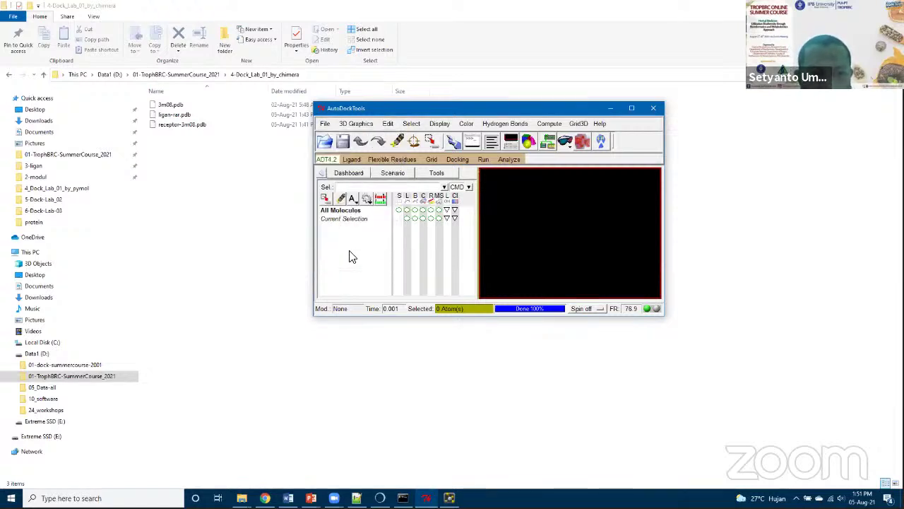
{"action": "left_click", "coordinate": [350, 159]}
{"action": "left_click", "coordinate": [344, 116]}
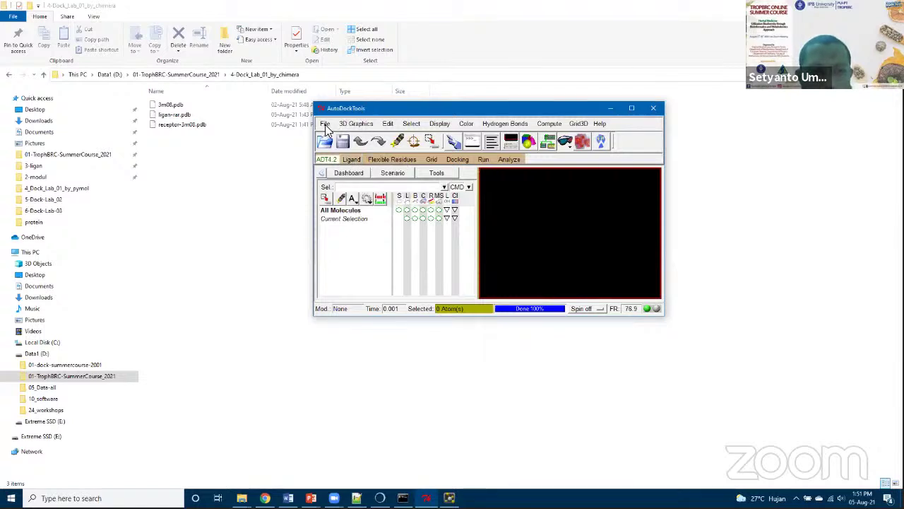
Read the molecule receptor-3m08.pdb from the 4-Dock_Lab_01_by_chimera folder and maximize the AutoDockTools window.
{"action": "left_click", "coordinate": [325, 125]}
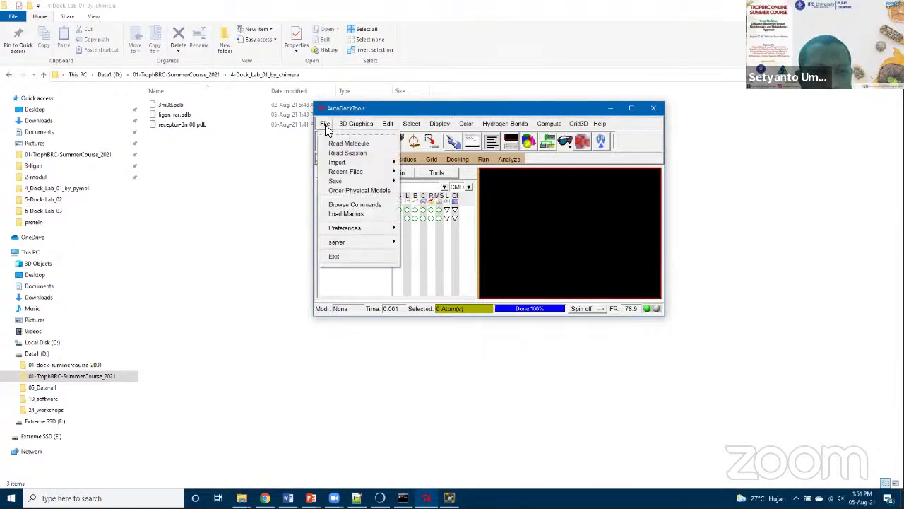
{"action": "left_click", "coordinate": [349, 144]}
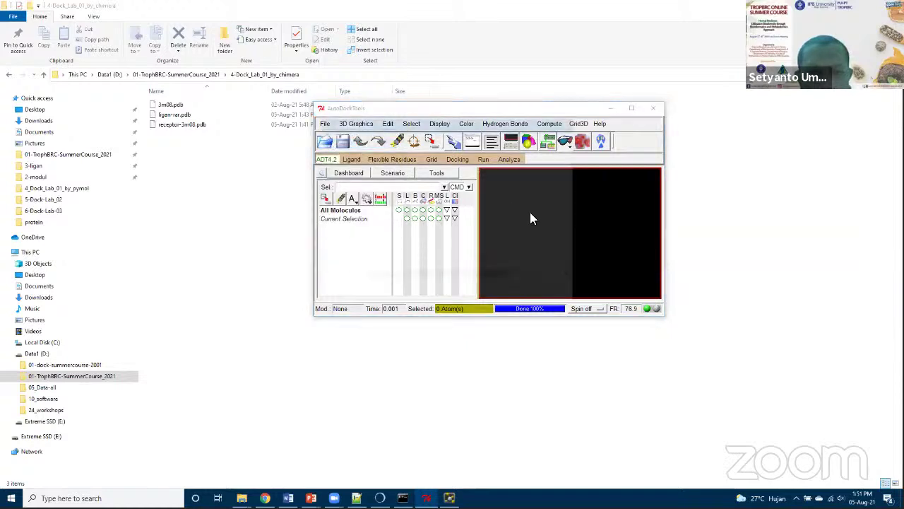
{"action": "left_click", "coordinate": [394, 185]}
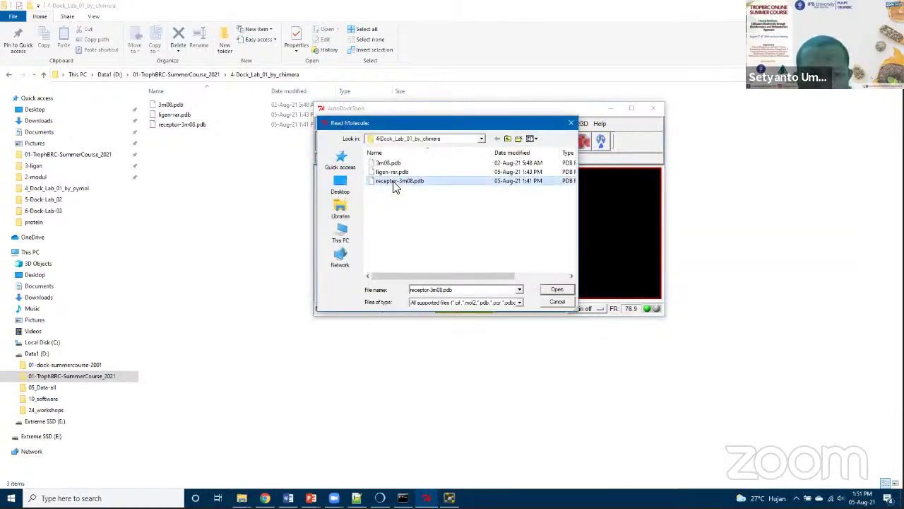
{"action": "left_click", "coordinate": [556, 290]}
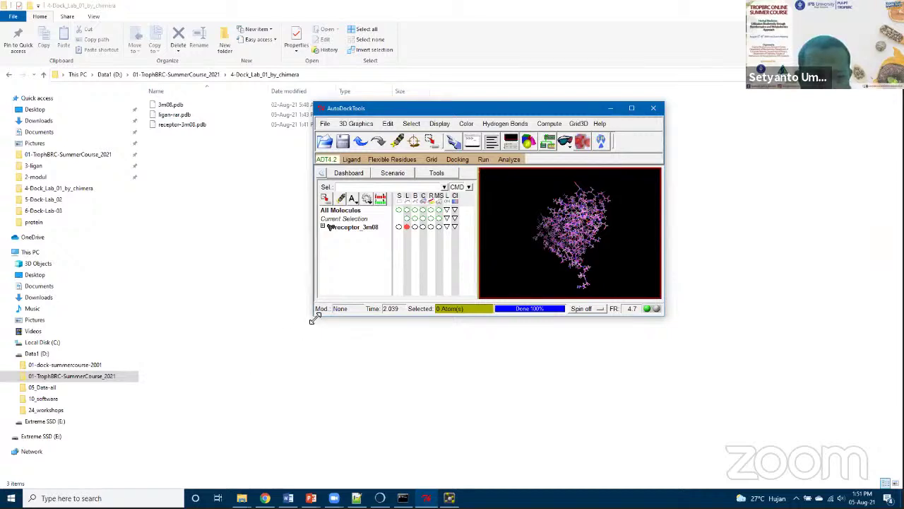
{"action": "left_click", "coordinate": [631, 108]}
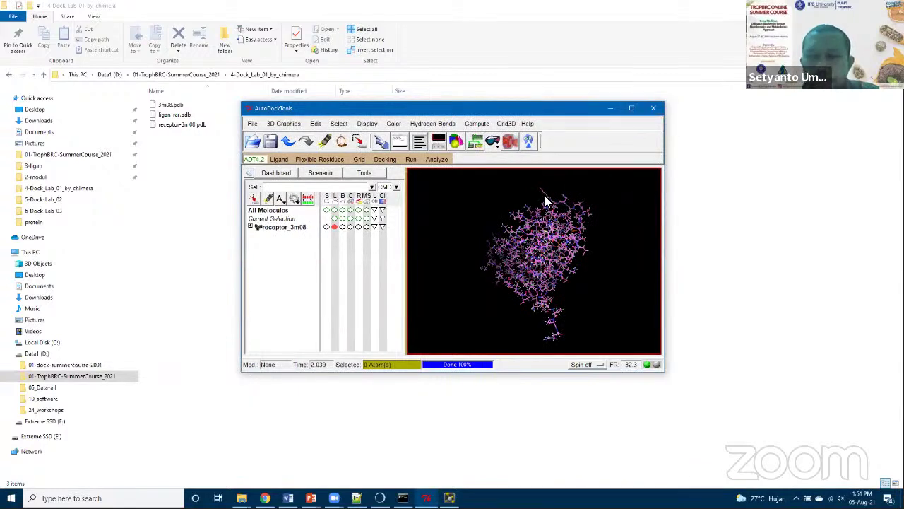
{"action": "left_click", "coordinate": [632, 108]}
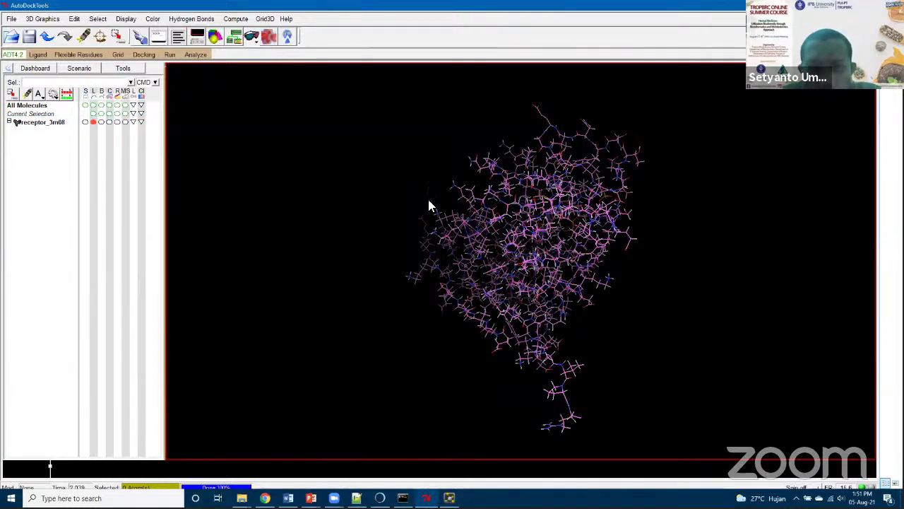
Add all hydrogens to the receptor using the noBondOrder method, renumbering atoms to include the new hydrogens.
{"action": "left_click_drag", "start_coordinate": [523, 246], "coordinate": [346, 210]}
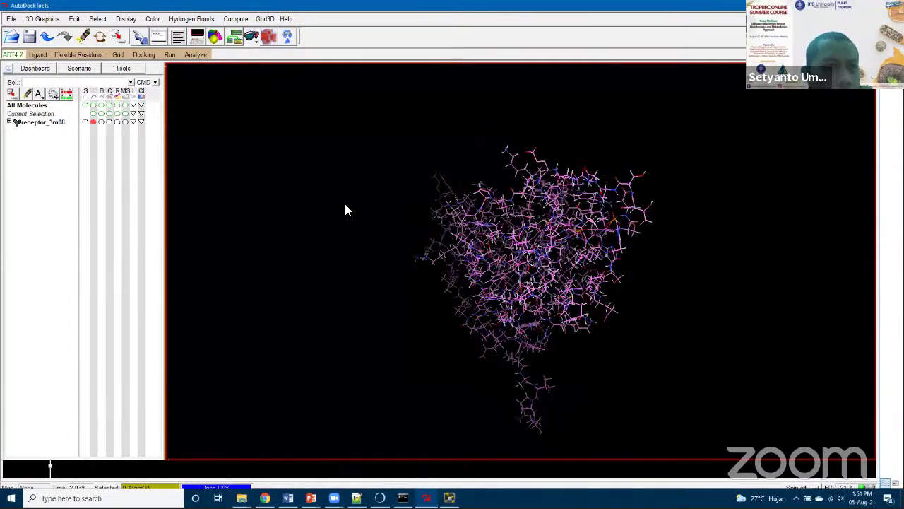
{"action": "left_click", "coordinate": [76, 19]}
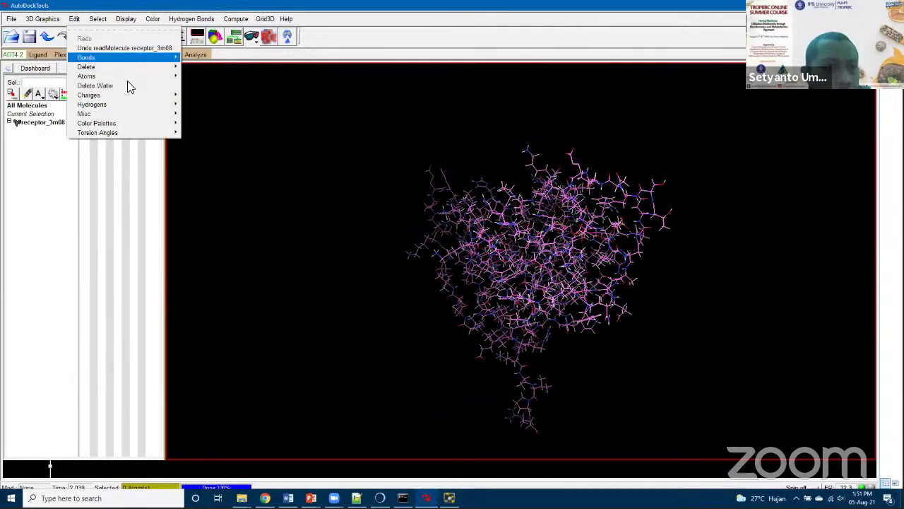
{"action": "mouse_move", "coordinate": [154, 104]}
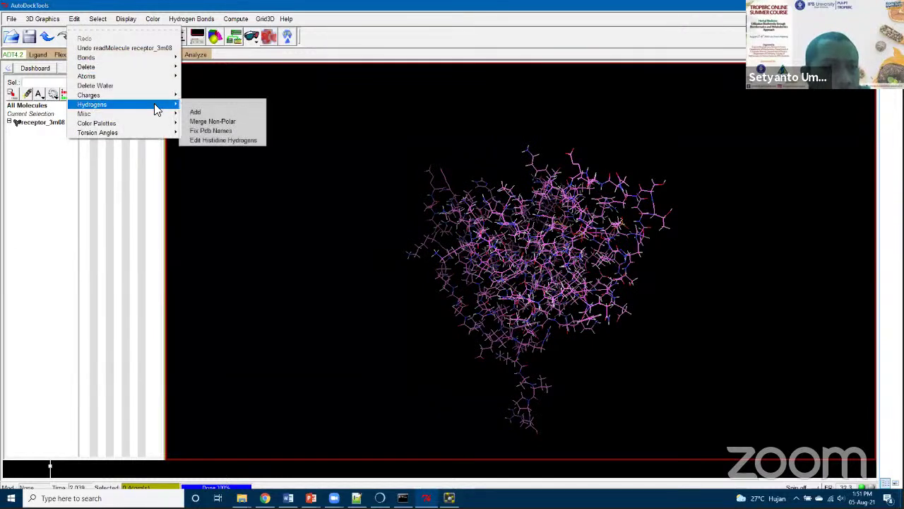
{"action": "left_click", "coordinate": [227, 111]}
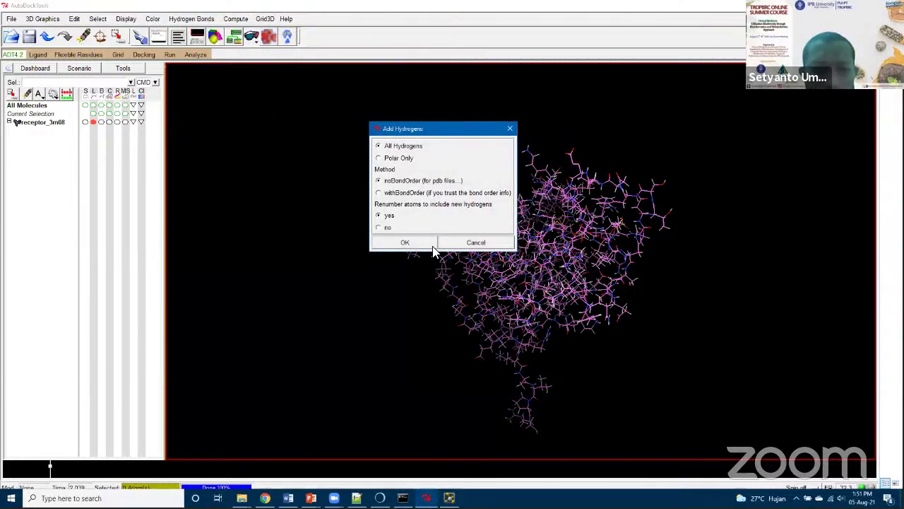
{"action": "left_click", "coordinate": [428, 244]}
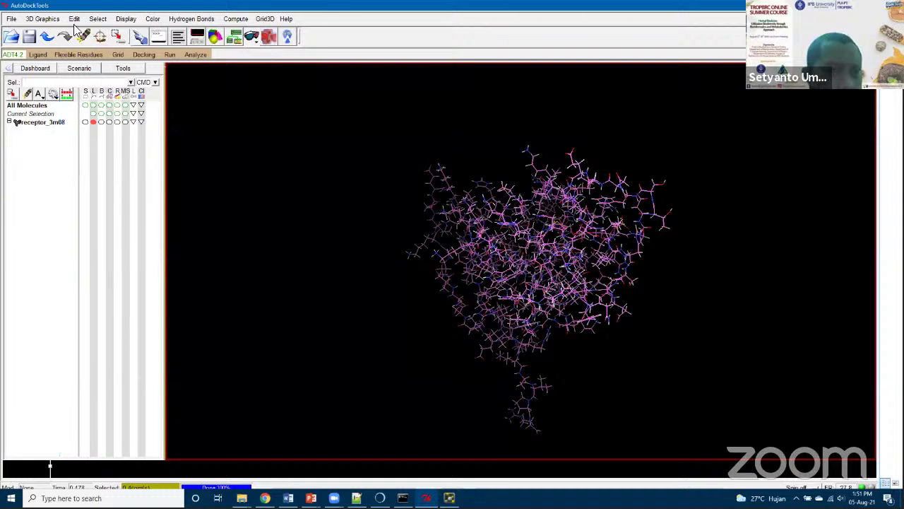
Choose receptor_3m08 as the grid macromolecule and accept the charge and initialization notices.
{"action": "left_click", "coordinate": [116, 55]}
{"action": "mouse_move", "coordinate": [152, 83]}
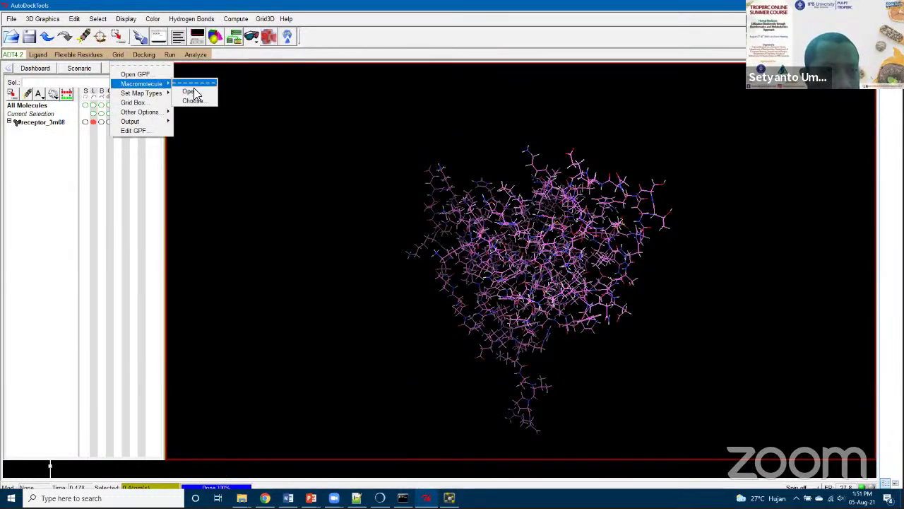
{"action": "left_click", "coordinate": [192, 101]}
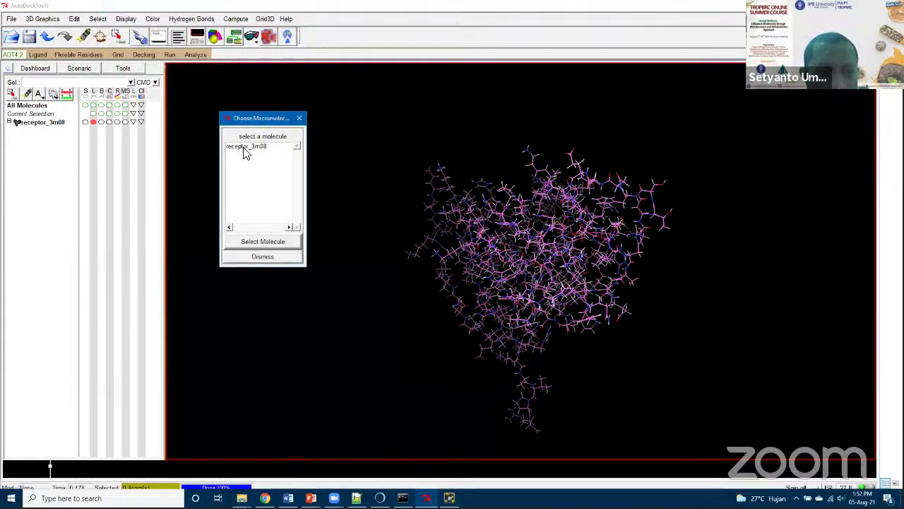
{"action": "left_click", "coordinate": [244, 147]}
{"action": "left_click", "coordinate": [258, 241]}
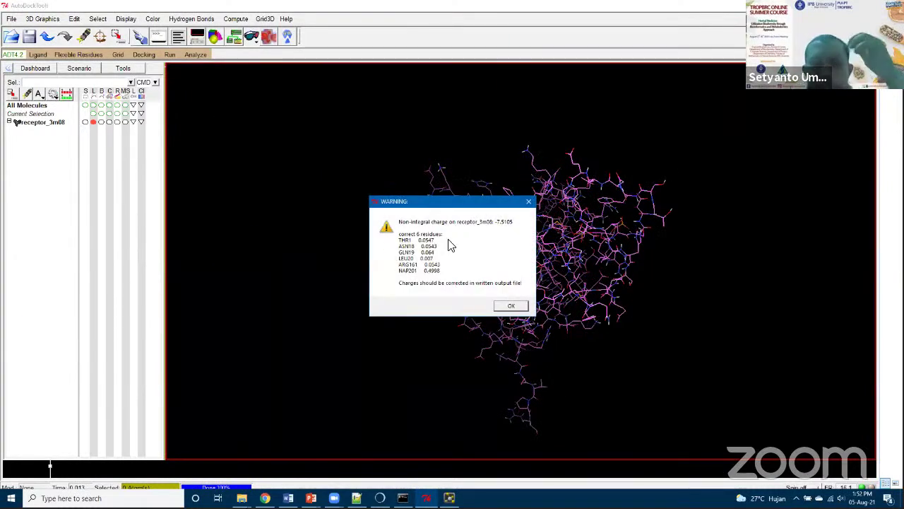
{"action": "left_click", "coordinate": [513, 306]}
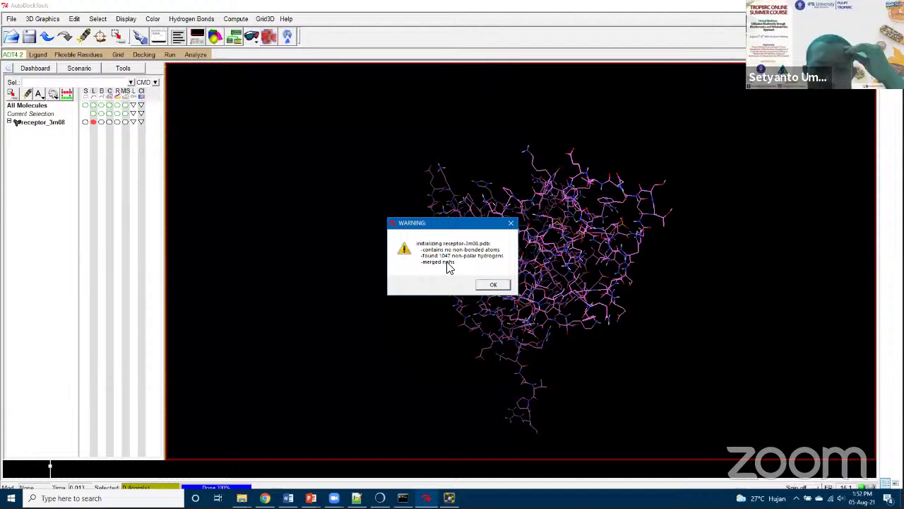
{"action": "left_click", "coordinate": [494, 284]}
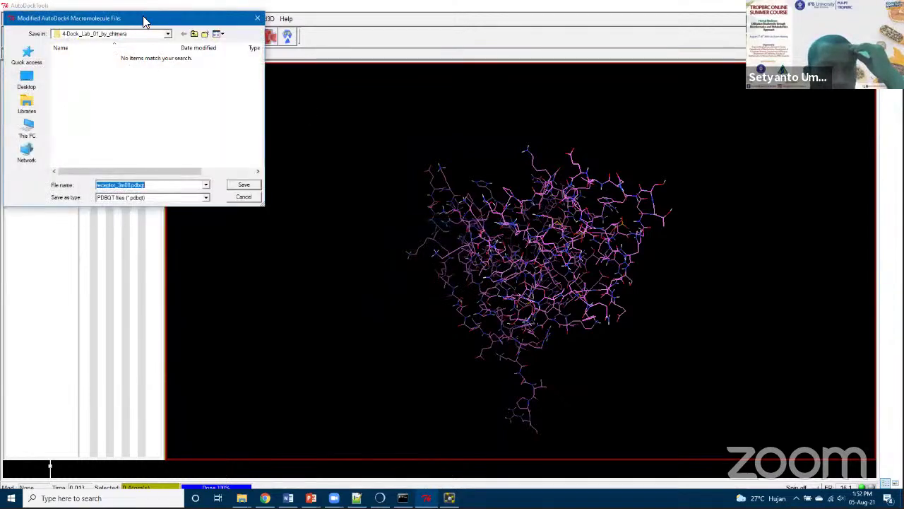
Save the prepared macromolecule as receptor_3m08.pdbqt in the 4-Dock_Lab_01_by_chimera folder.
{"action": "left_click_drag", "start_coordinate": [142, 16], "coordinate": [312, 71]}
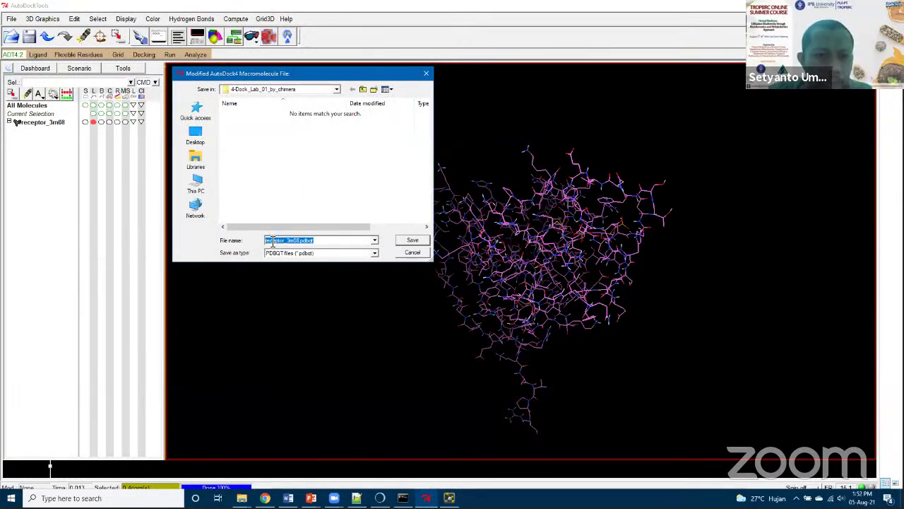
{"action": "left_click", "coordinate": [327, 241]}
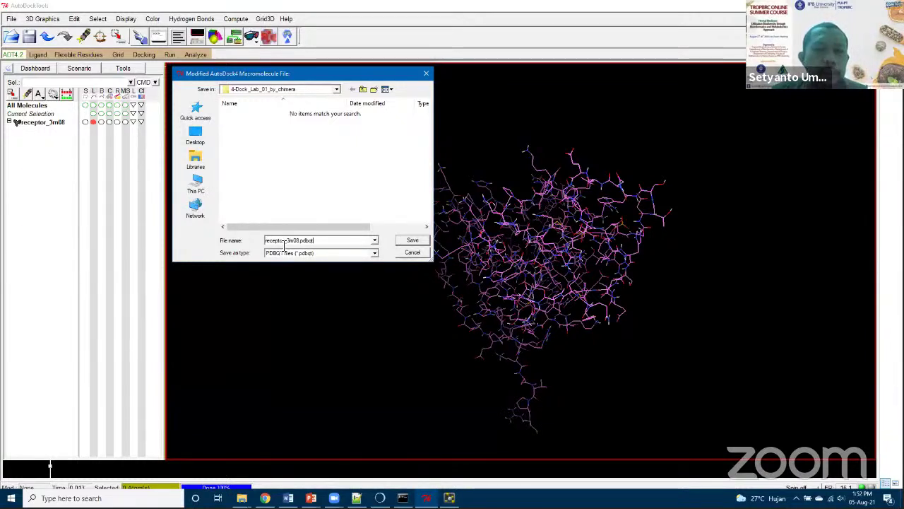
{"action": "left_click", "coordinate": [416, 241]}
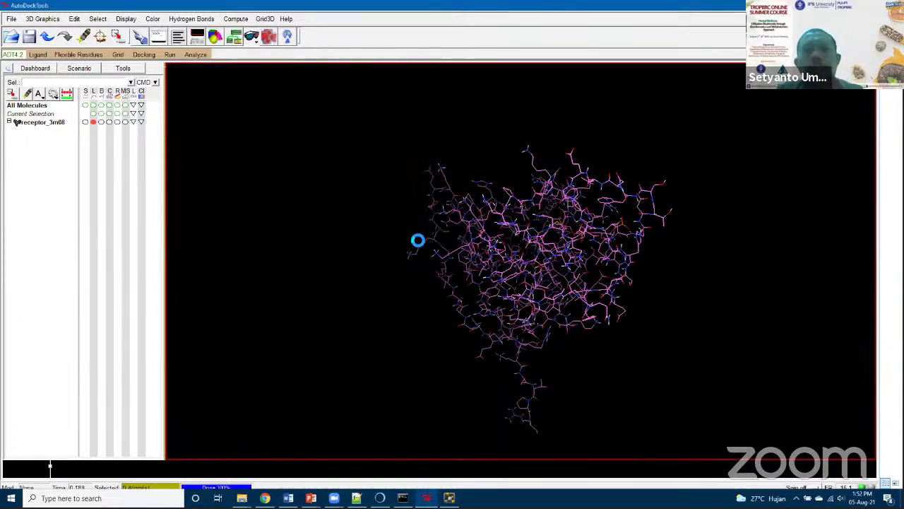
{"action": "left_click", "coordinate": [479, 280]}
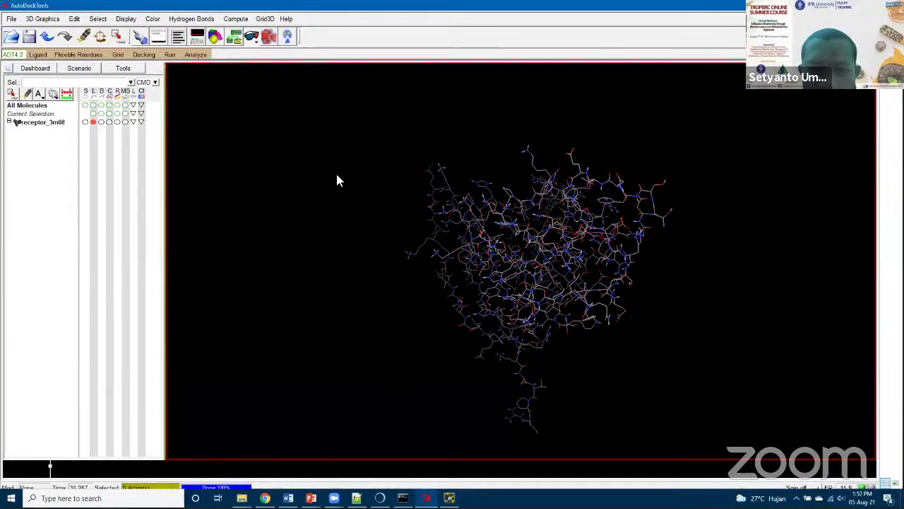
Open ligan-rar.pdb as the AutoDock ligand input, showing PDB files to find it, and accept its setup summary.
{"action": "left_click", "coordinate": [39, 55]}
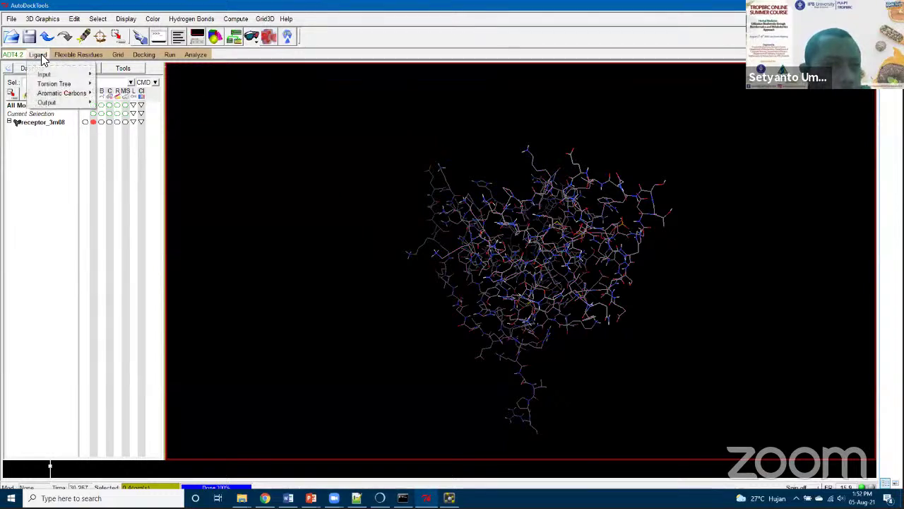
{"action": "mouse_move", "coordinate": [56, 75]}
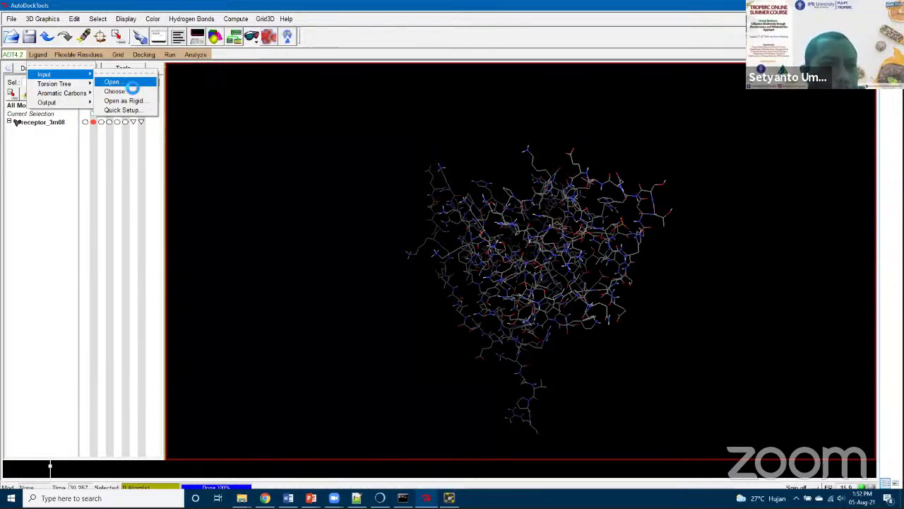
{"action": "left_click", "coordinate": [113, 82]}
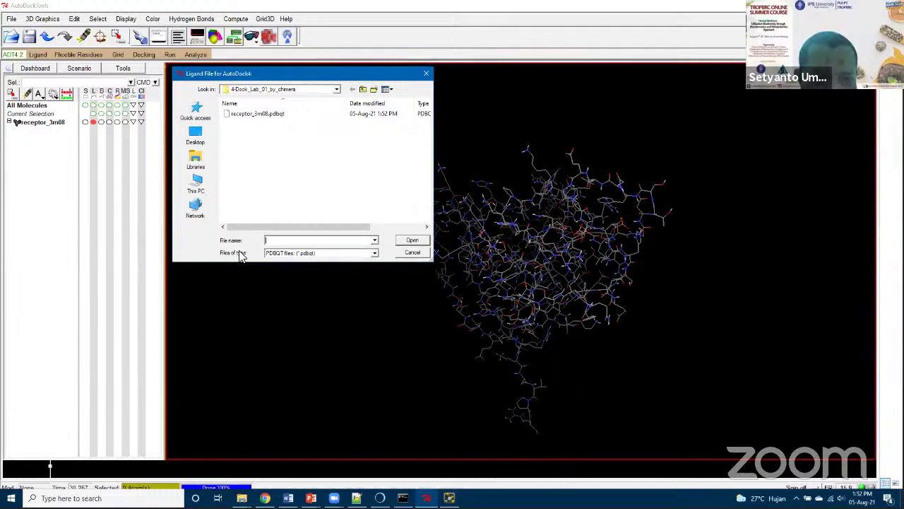
{"action": "left_click", "coordinate": [347, 254]}
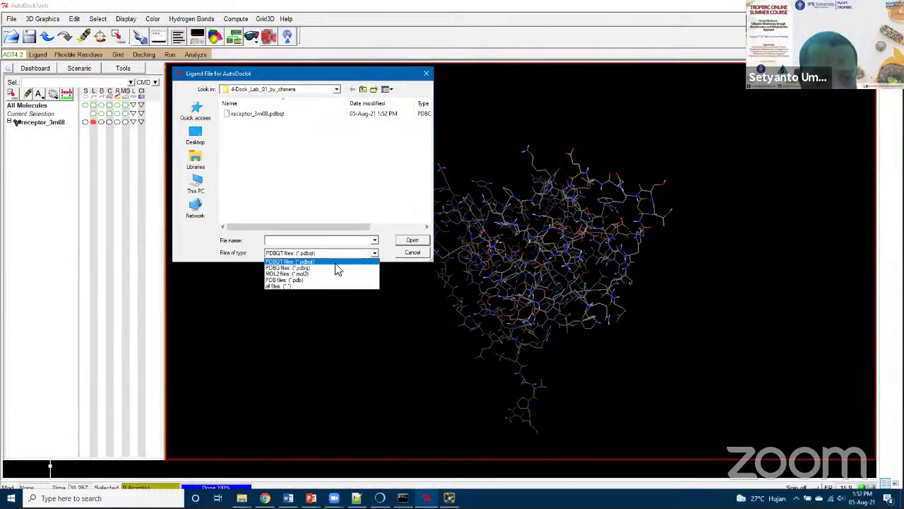
{"action": "left_click", "coordinate": [279, 280]}
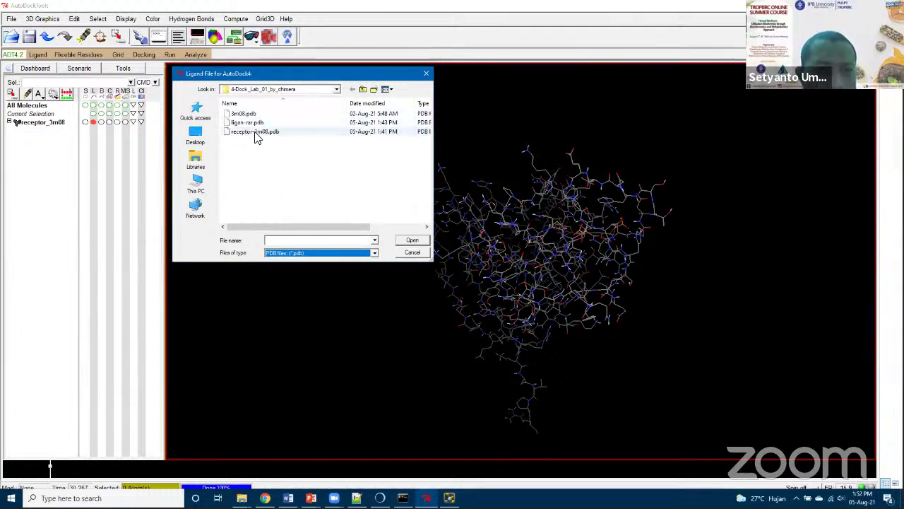
{"action": "left_click", "coordinate": [249, 122]}
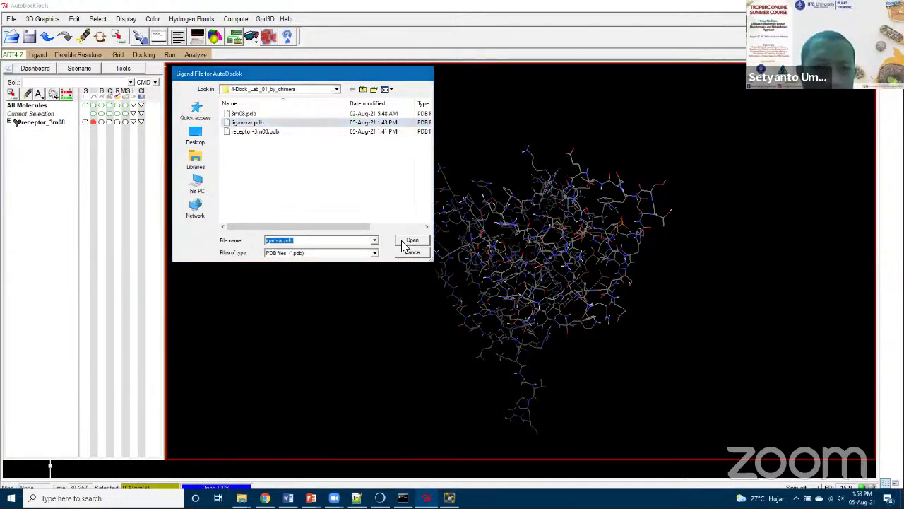
{"action": "left_click", "coordinate": [408, 241]}
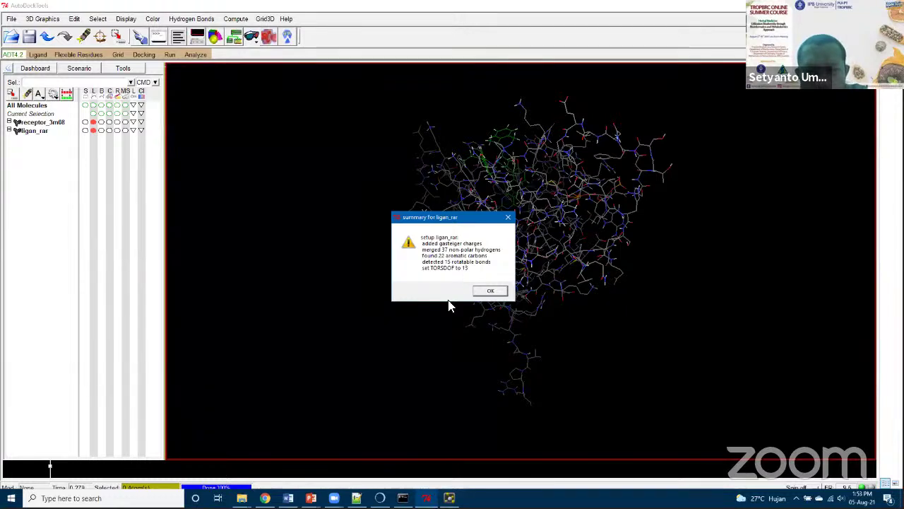
{"action": "left_click", "coordinate": [492, 292]}
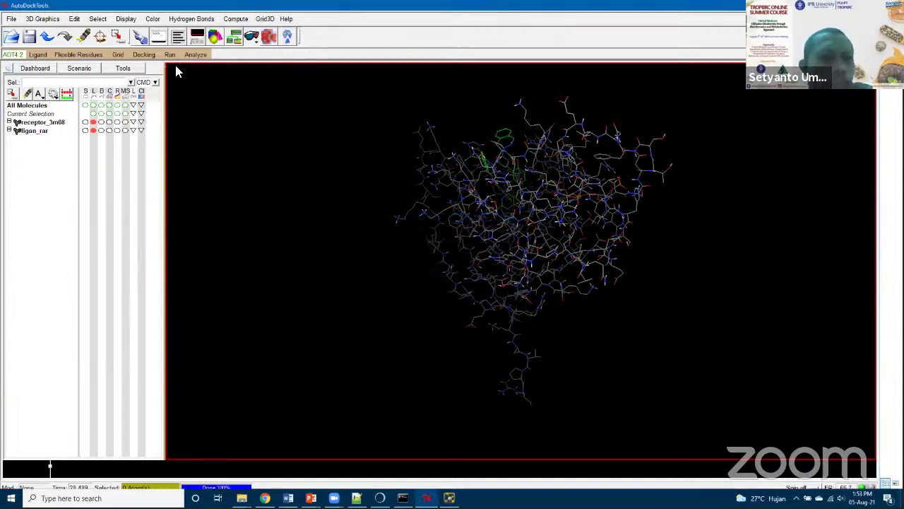
Save the prepared ligand in PDBQT format as ligan_rar.pdbqt in the 4-Dock_Lab_01_by_chimera folder.
{"action": "left_click", "coordinate": [38, 54]}
{"action": "mouse_move", "coordinate": [71, 103]}
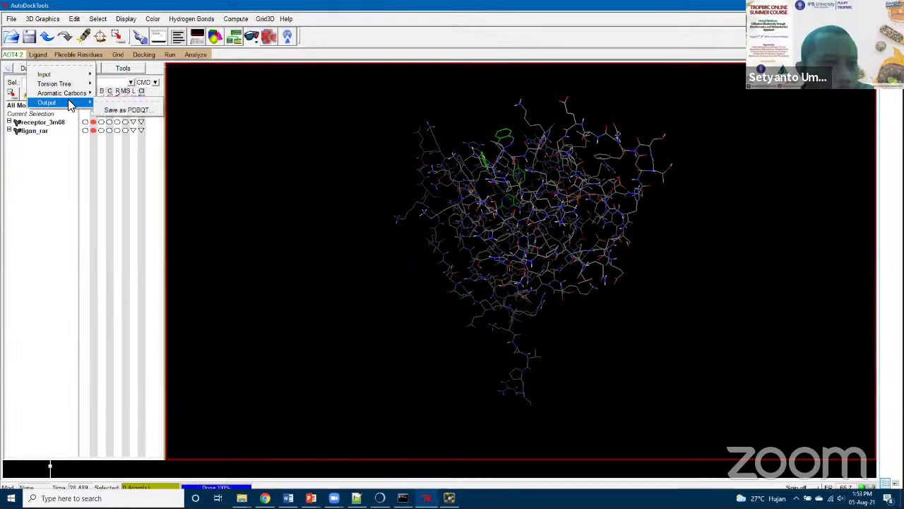
{"action": "left_click", "coordinate": [138, 113]}
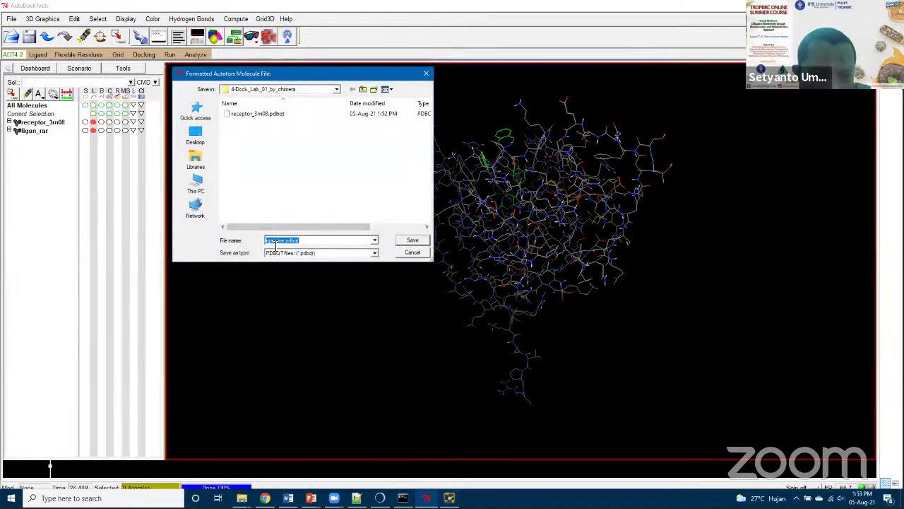
{"action": "left_click", "coordinate": [408, 242]}
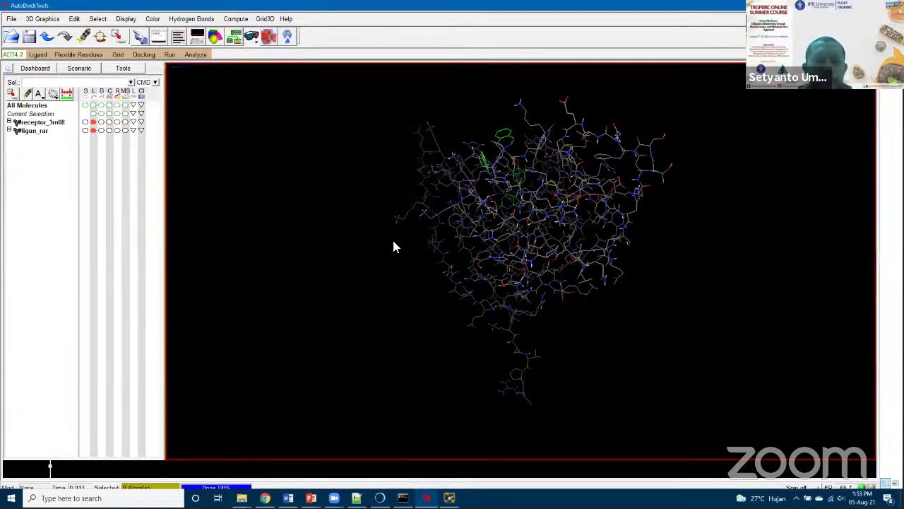
Switch to the Step-by-Step Docking presentation in PowerPoint, review the re-docking stages slide, and return to AutoDockTools.
{"action": "left_click", "coordinate": [311, 498]}
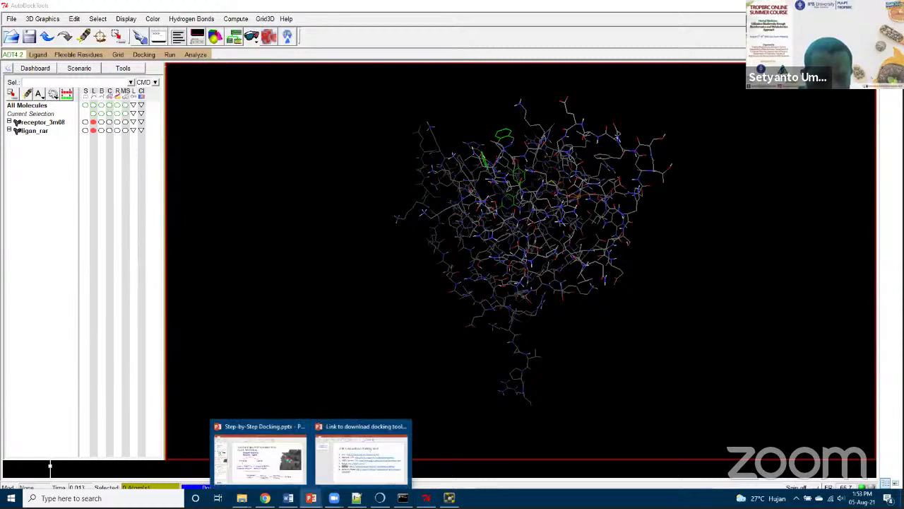
{"action": "left_click", "coordinate": [260, 459]}
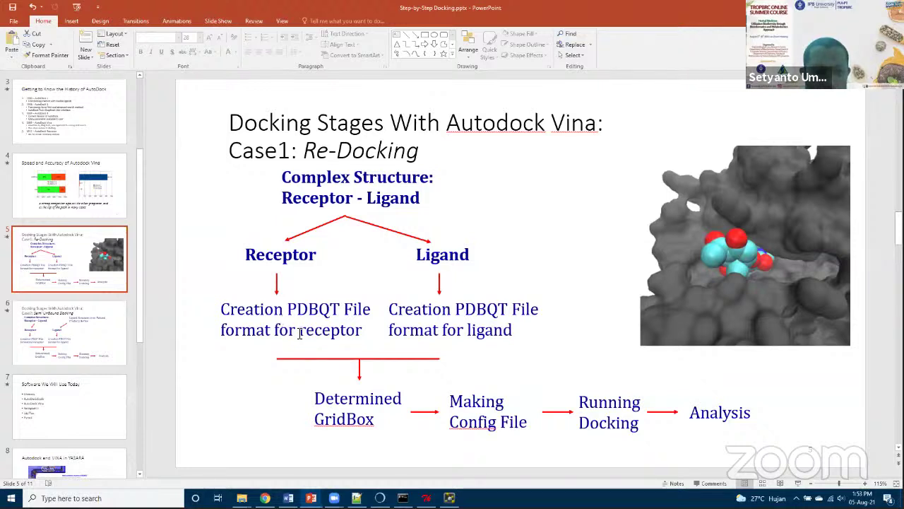
{"action": "key", "text": "Tab"}
{"action": "key", "text": "Tab"}
{"action": "key", "text": "Tab"}
{"action": "key", "text": "shift+Tab"}
{"action": "left_click", "coordinate": [493, 324]}
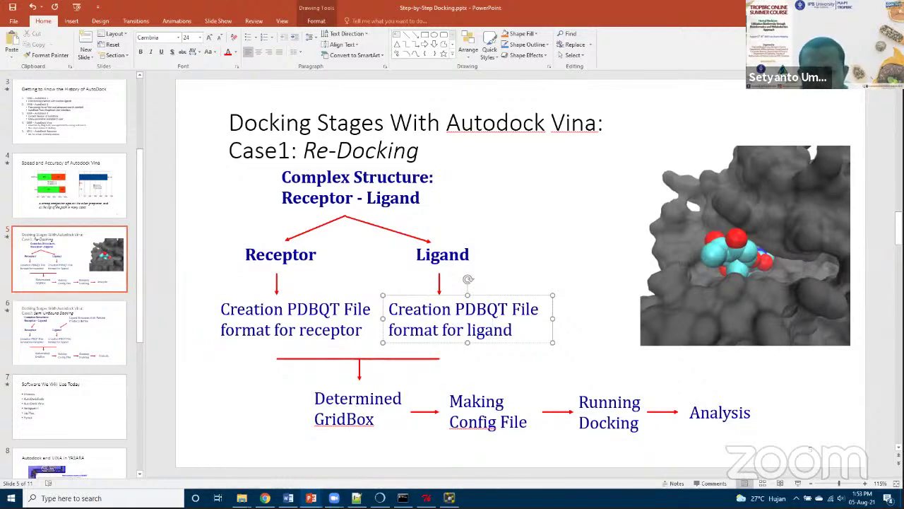
{"action": "key", "text": "alt+Tab"}
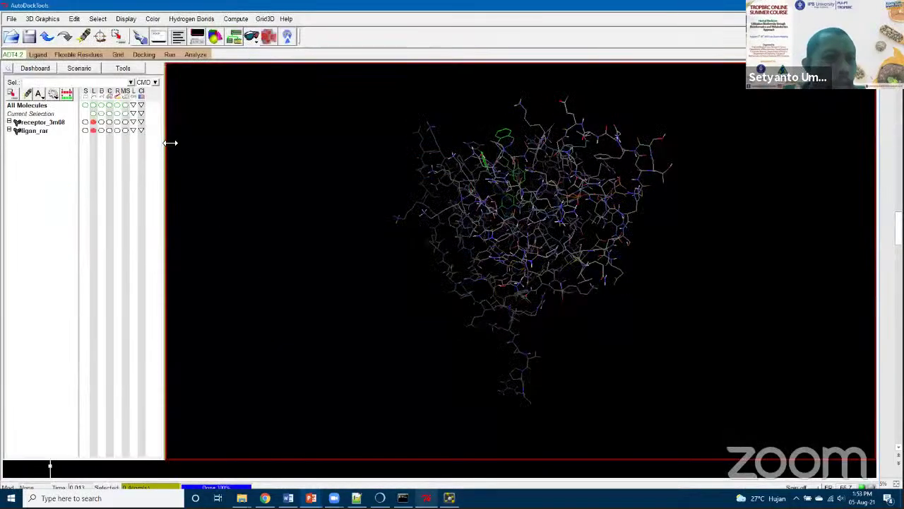
Choose ligan_rar as the ligand that sets the grid map types.
{"action": "left_click_drag", "start_coordinate": [472, 208], "coordinate": [4, 137]}
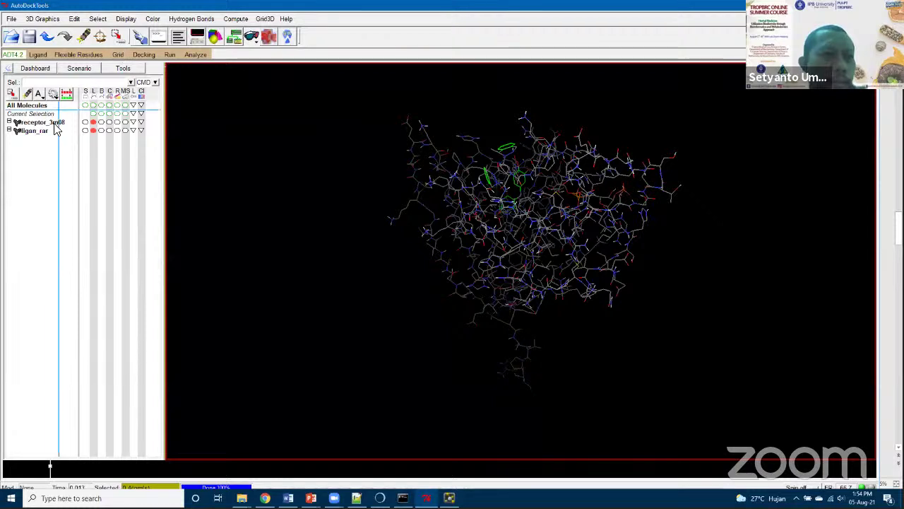
{"action": "left_click", "coordinate": [117, 57]}
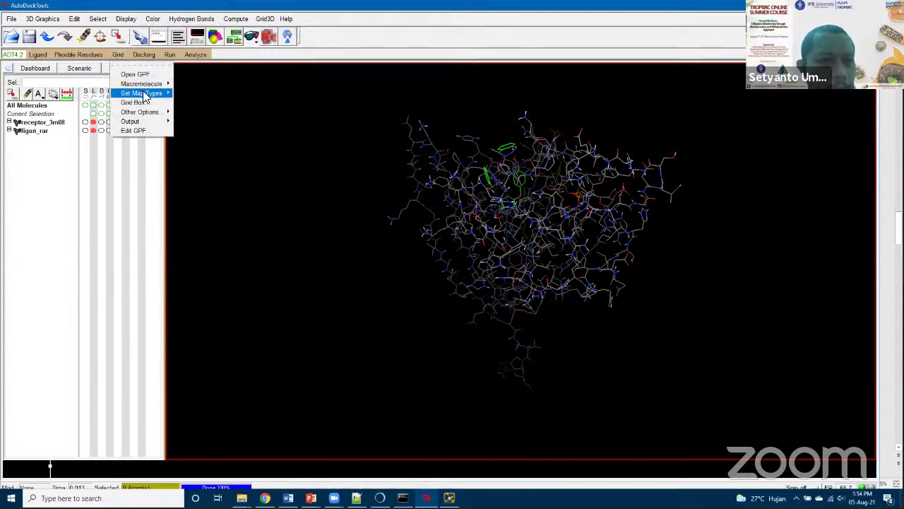
{"action": "mouse_move", "coordinate": [158, 98]}
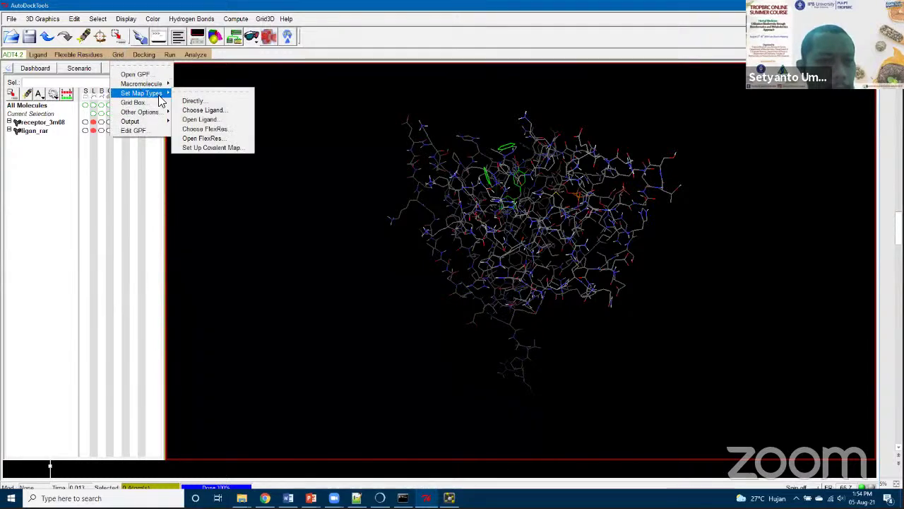
{"action": "left_click", "coordinate": [235, 115]}
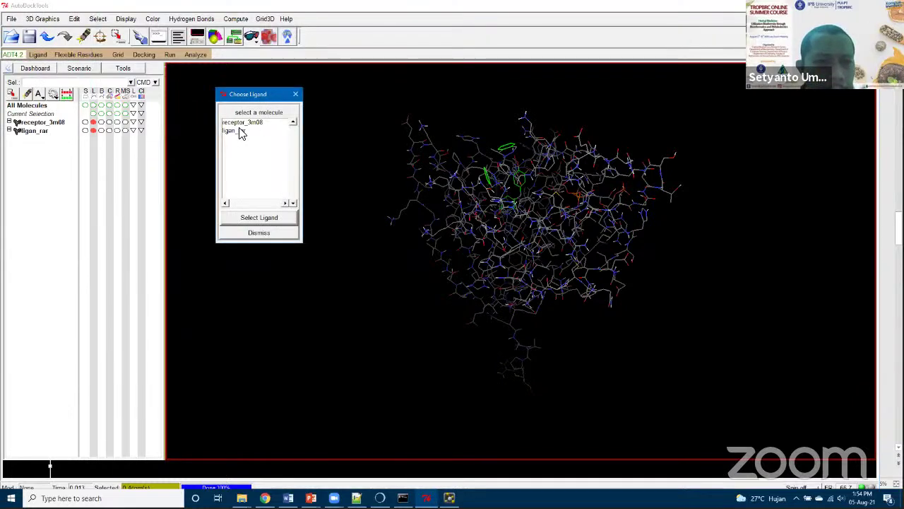
{"action": "left_click", "coordinate": [233, 131]}
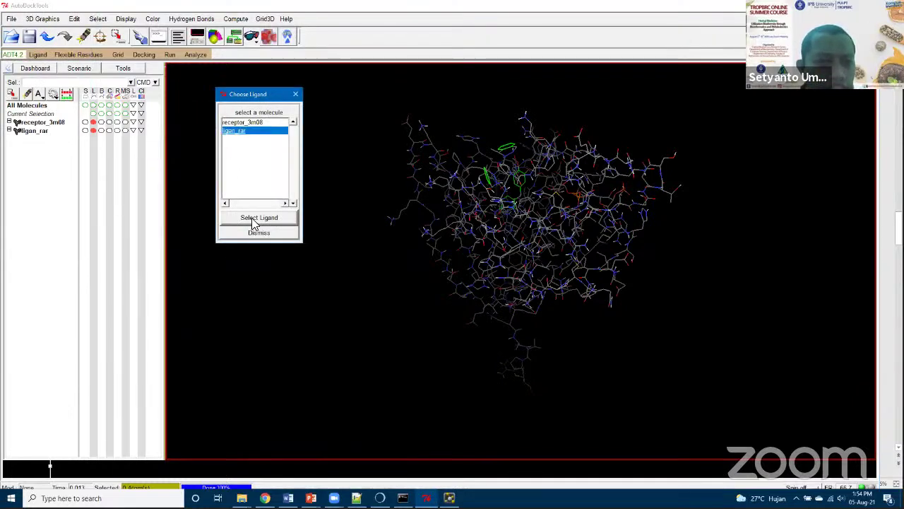
{"action": "left_click", "coordinate": [255, 219]}
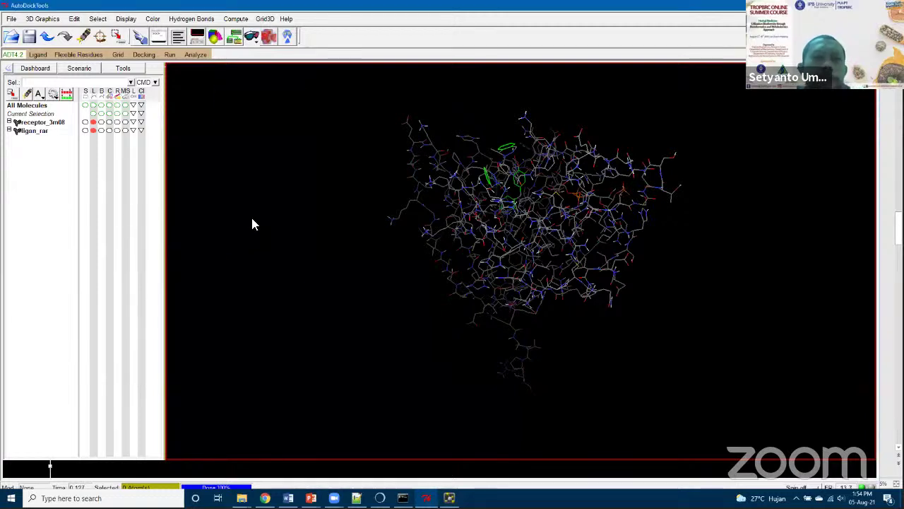
Open the grid box options and center the grid box on the ligand.
{"action": "left_click", "coordinate": [116, 55]}
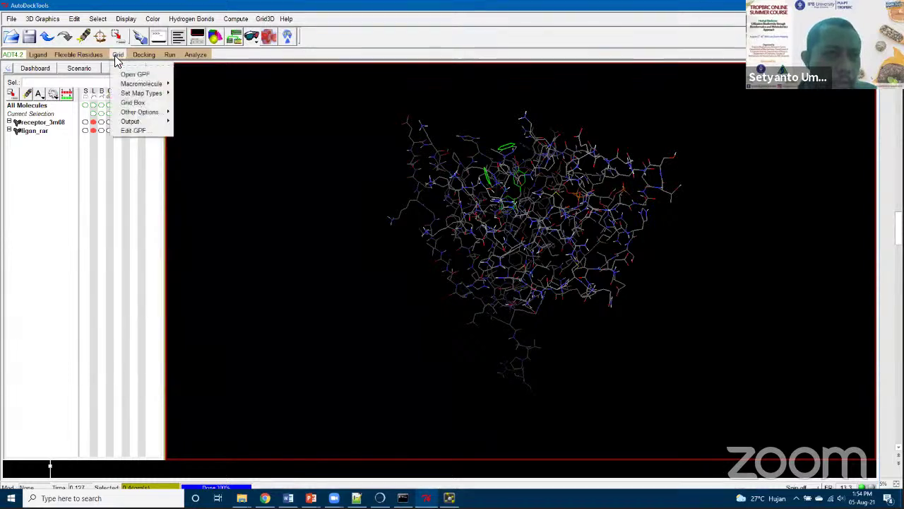
{"action": "left_click", "coordinate": [134, 103]}
{"action": "left_click", "coordinate": [119, 11]}
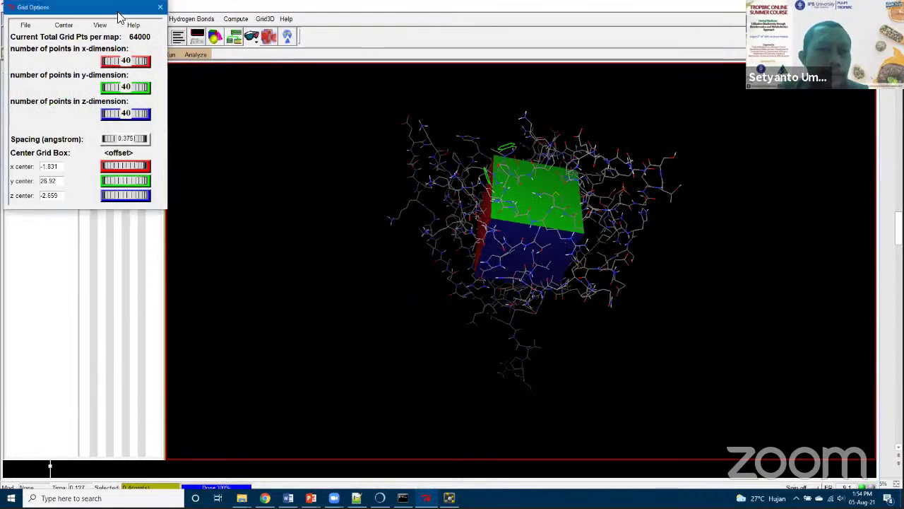
{"action": "left_click_drag", "start_coordinate": [119, 12], "coordinate": [283, 128]}
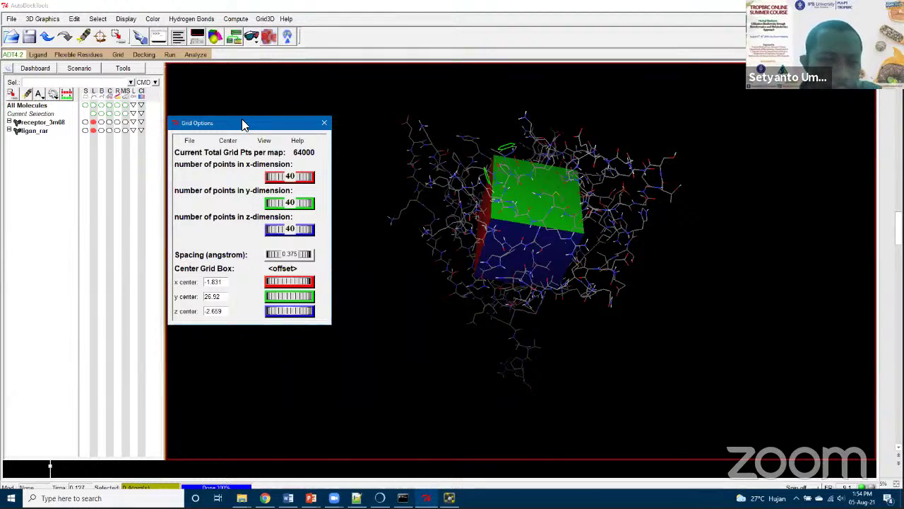
{"action": "middle_click_drag", "start_coordinate": [458, 214], "coordinate": [539, 240]}
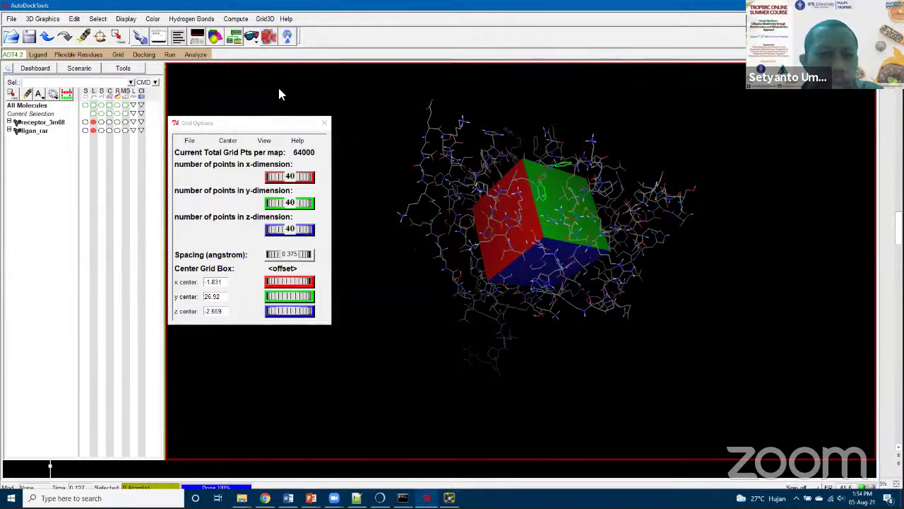
{"action": "left_click", "coordinate": [227, 141]}
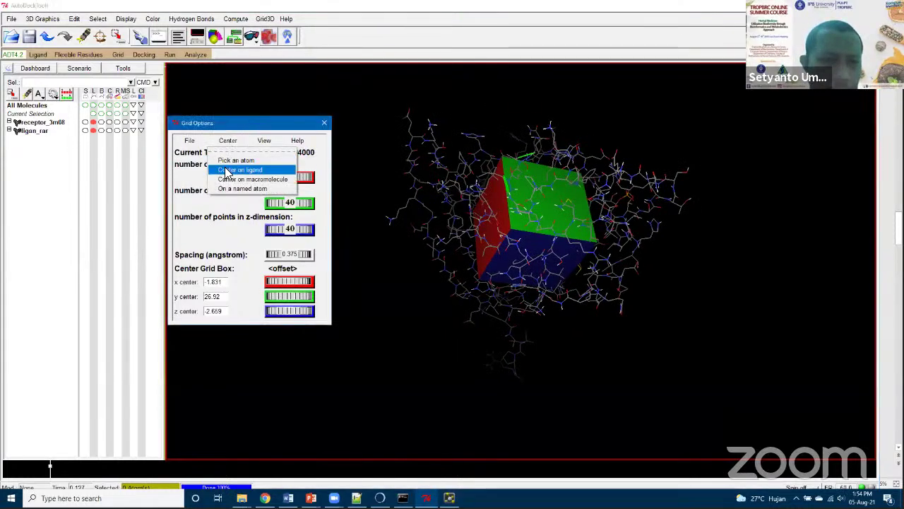
{"action": "left_click", "coordinate": [225, 170]}
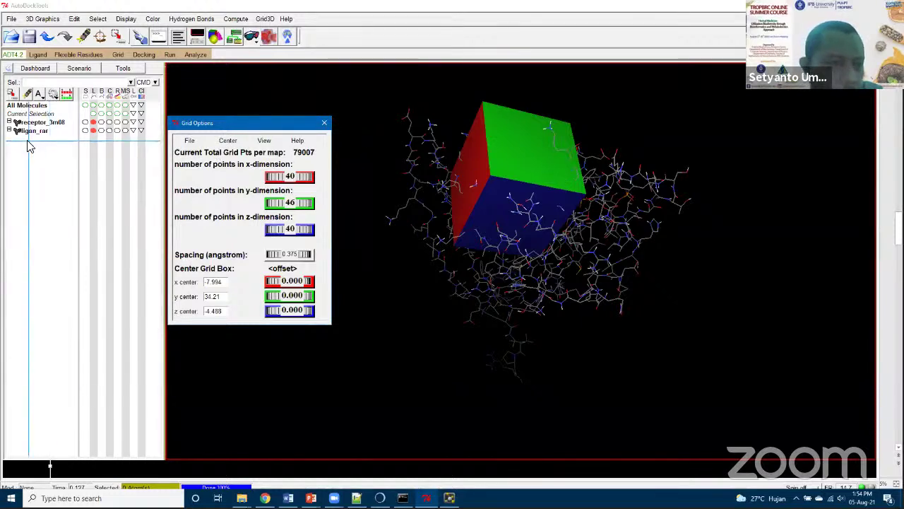
Show the molecular surface of ligan_rar and display the grid box as lines.
{"action": "left_click", "coordinate": [125, 131]}
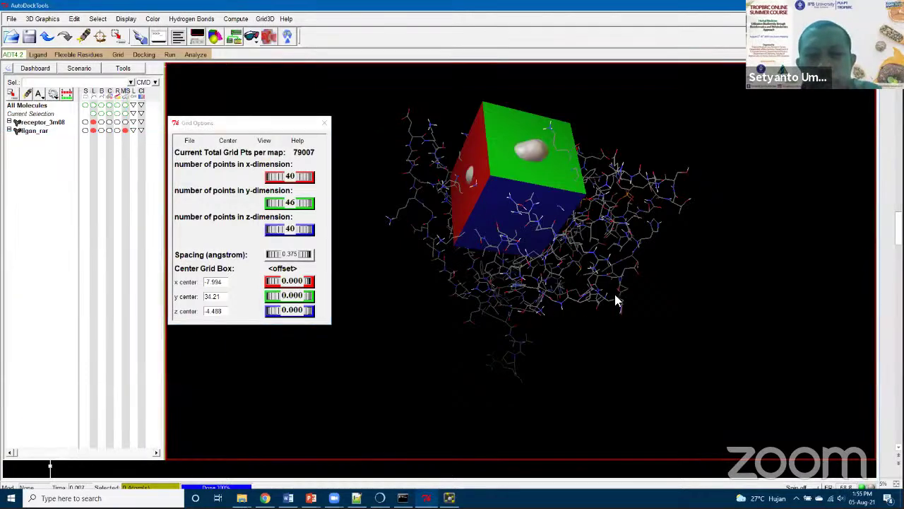
{"action": "middle_click_drag", "start_coordinate": [656, 158], "coordinate": [491, 240]}
{"action": "left_click_drag", "start_coordinate": [592, 284], "coordinate": [422, 144]}
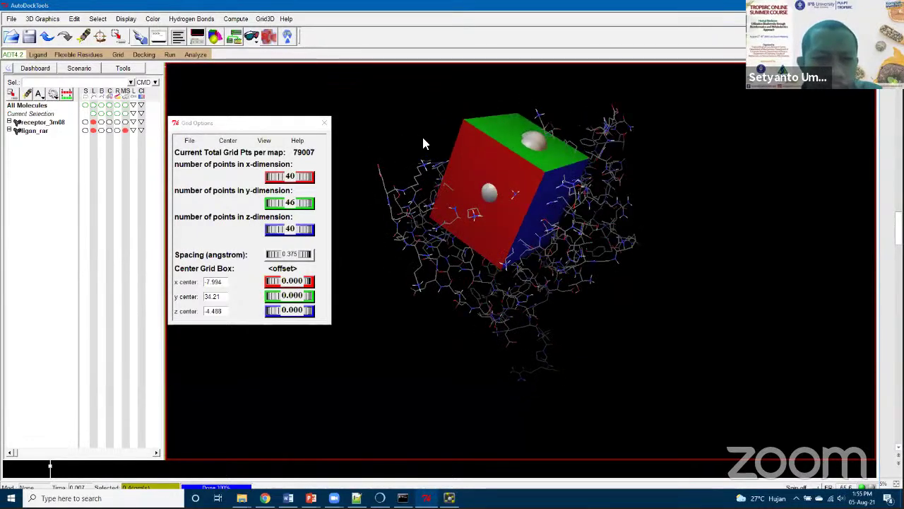
{"action": "left_click", "coordinate": [265, 140]}
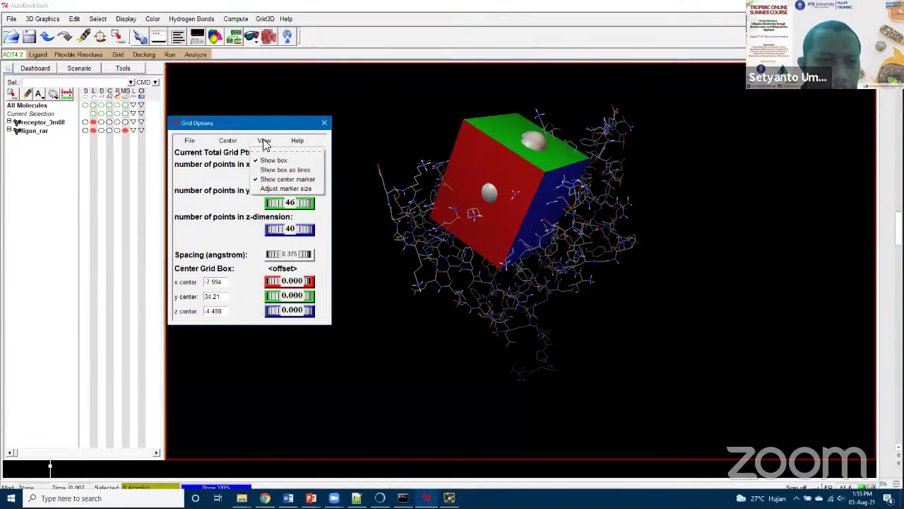
{"action": "left_click", "coordinate": [282, 170]}
{"action": "left_click_drag", "start_coordinate": [398, 202], "coordinate": [202, 242]}
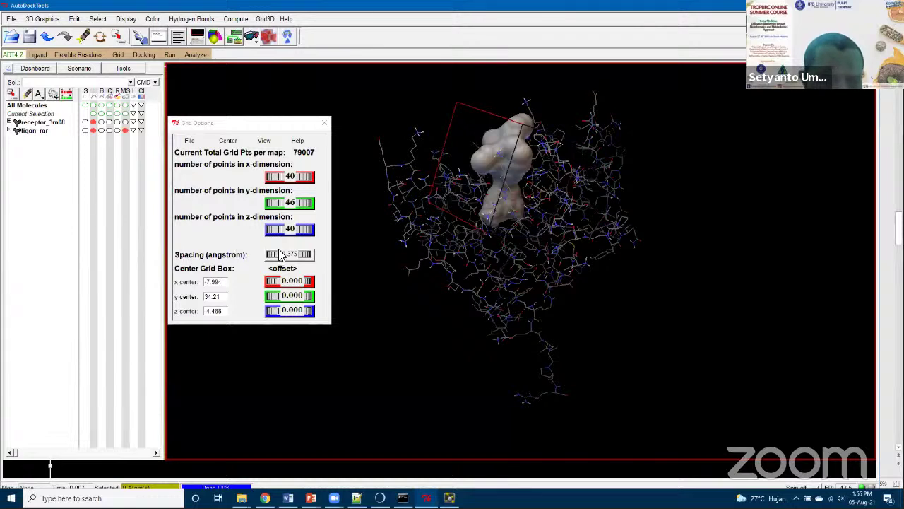
Set the grid spacing to 1.000 angstrom and the number of points to 20 in the x, y and z dimensions.
{"action": "left_click_drag", "start_coordinate": [280, 255], "coordinate": [311, 259]}
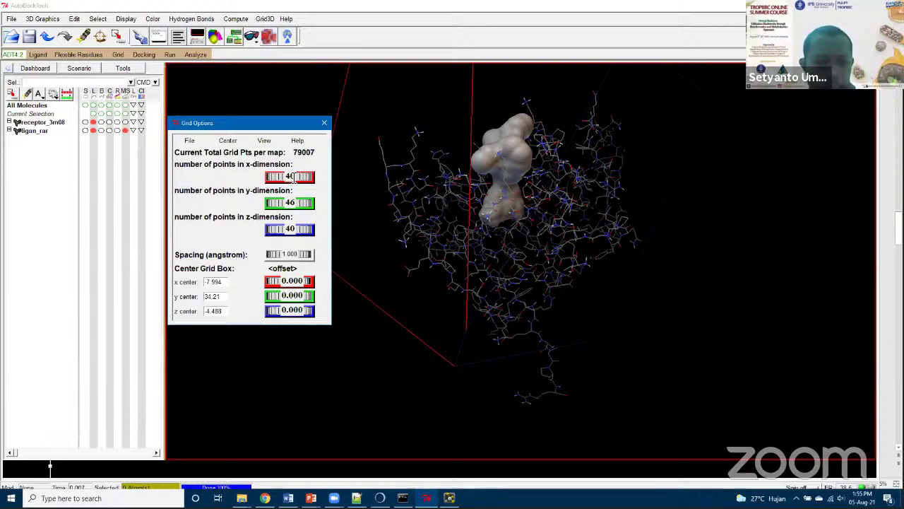
{"action": "type", "text": "20"}
{"action": "key", "text": "Return"}
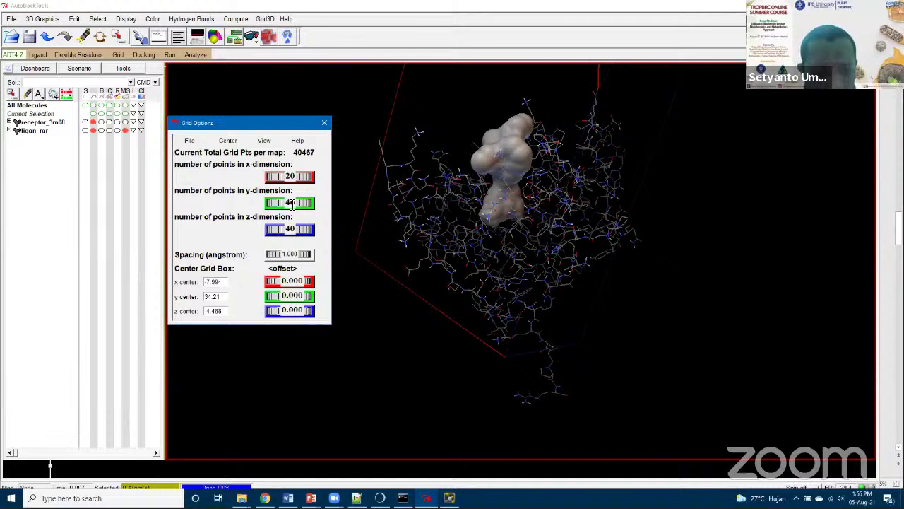
{"action": "type", "text": "20"}
{"action": "key", "text": "Return"}
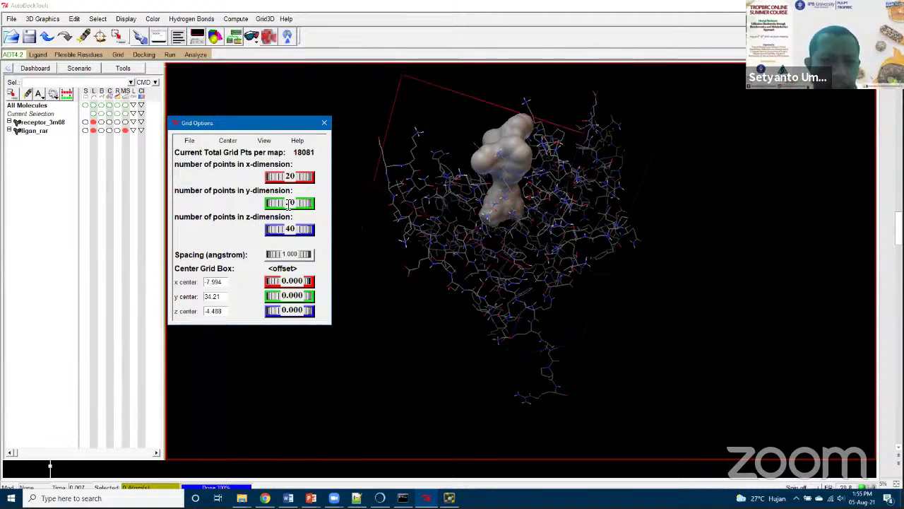
{"action": "type", "text": "20"}
{"action": "key", "text": "Return"}
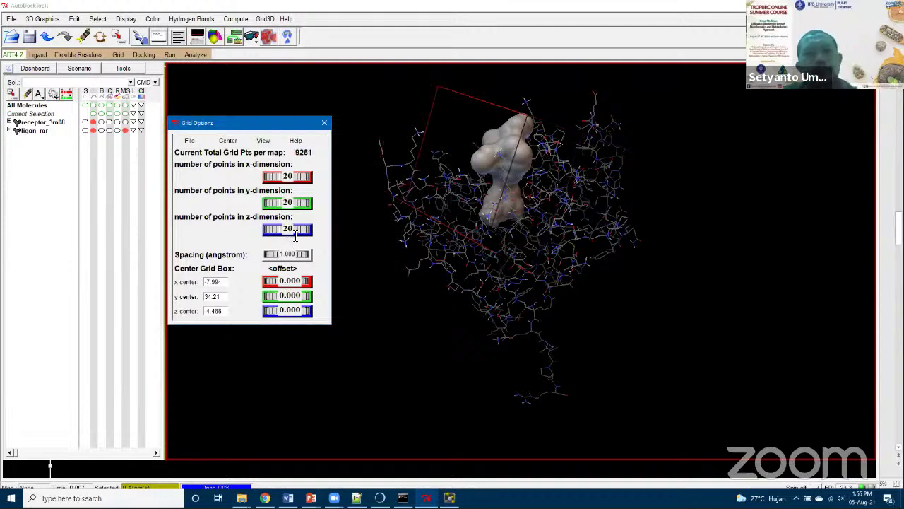
Examine from several angles how well the grid box encloses the ligand surface.
{"action": "left_click_drag", "start_coordinate": [513, 193], "coordinate": [622, 238]}
{"action": "left_click_drag", "start_coordinate": [443, 189], "coordinate": [373, 170]}
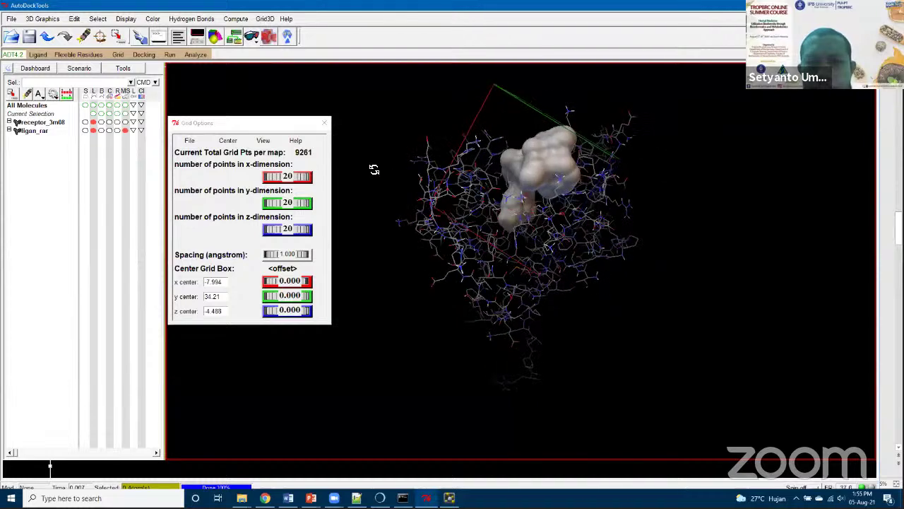
{"action": "left_click_drag", "start_coordinate": [568, 247], "coordinate": [464, 209]}
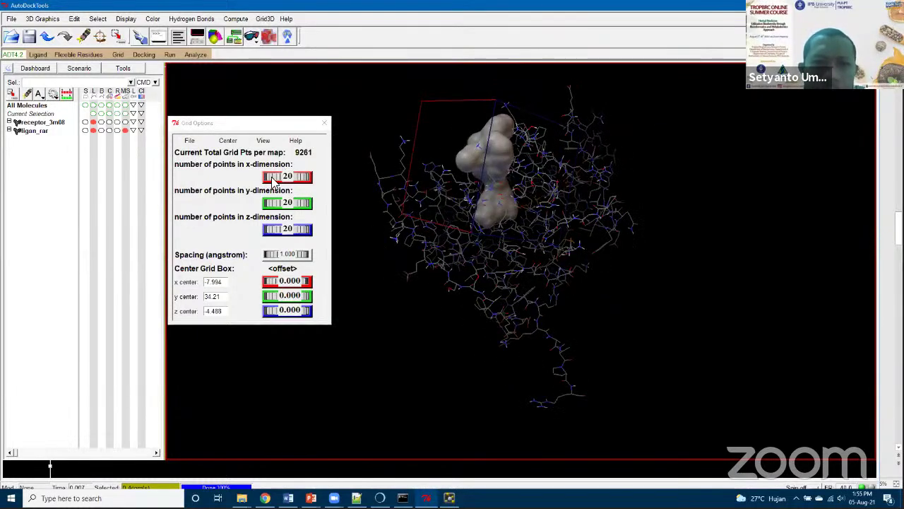
{"action": "left_click_drag", "start_coordinate": [502, 244], "coordinate": [511, 135]}
{"action": "left_click_drag", "start_coordinate": [565, 225], "coordinate": [471, 175]}
{"action": "mouse_move", "coordinate": [497, 137]}
{"action": "left_mouse_down"}
{"action": "mouse_move", "coordinate": [509, 128]}
{"action": "mouse_move", "coordinate": [503, 120]}
{"action": "mouse_move", "coordinate": [510, 132]}
{"action": "mouse_move", "coordinate": [502, 127]}
{"action": "left_mouse_up"}
{"action": "left_click_drag", "start_coordinate": [493, 167], "coordinate": [370, 240]}
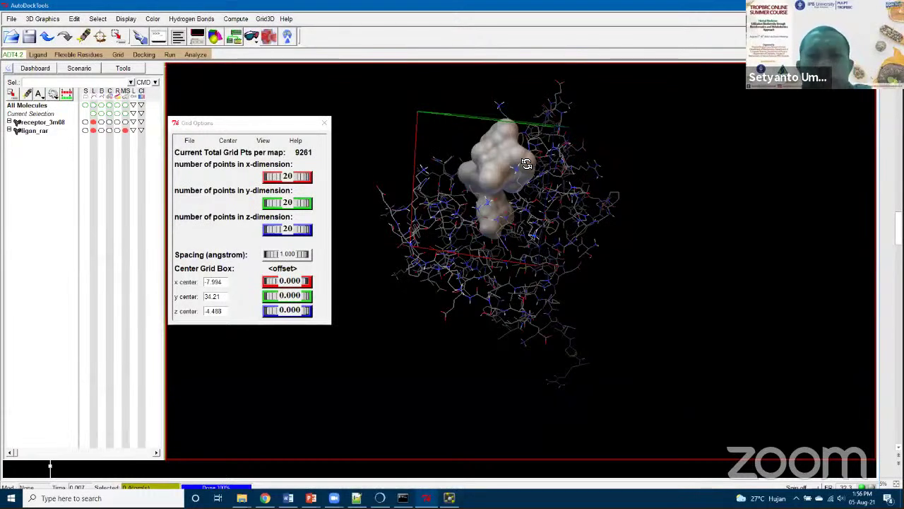
{"action": "left_click_drag", "start_coordinate": [525, 130], "coordinate": [479, 144]}
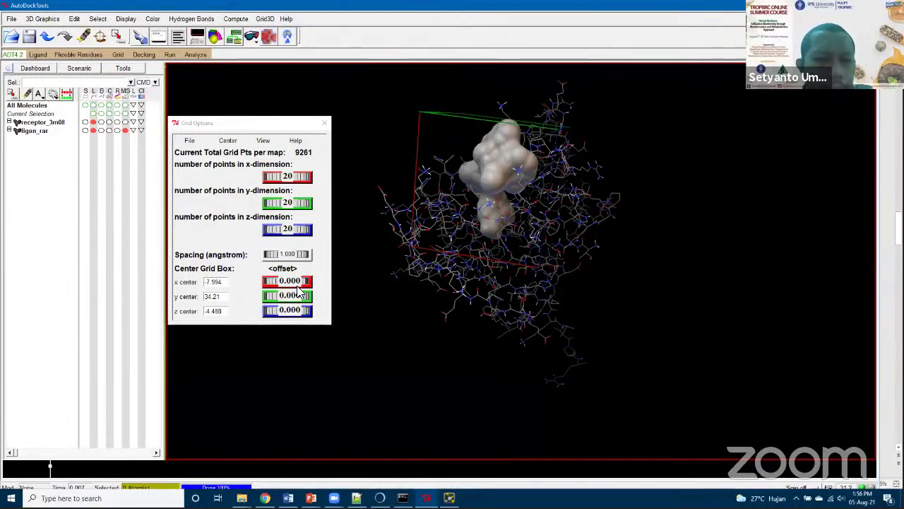
Offset the grid box center by about 0.583 along y and check its fit around the ligand.
{"action": "left_click_drag", "start_coordinate": [287, 299], "coordinate": [299, 299]}
{"action": "left_click_drag", "start_coordinate": [476, 271], "coordinate": [491, 223]}
{"action": "left_click_drag", "start_coordinate": [515, 192], "coordinate": [459, 140]}
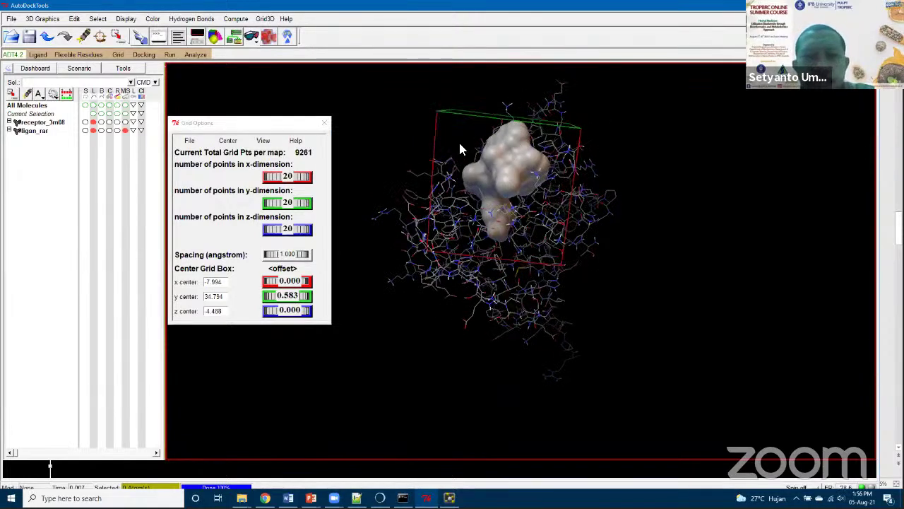
Display the grid box with solid faces, inspect it, and close the grid options saving the current settings.
{"action": "left_click", "coordinate": [262, 140]}
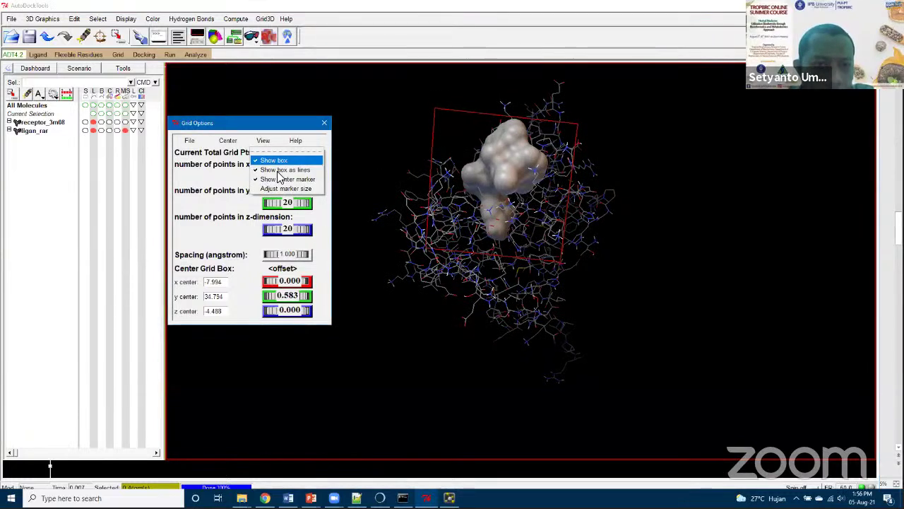
{"action": "left_click", "coordinate": [285, 169]}
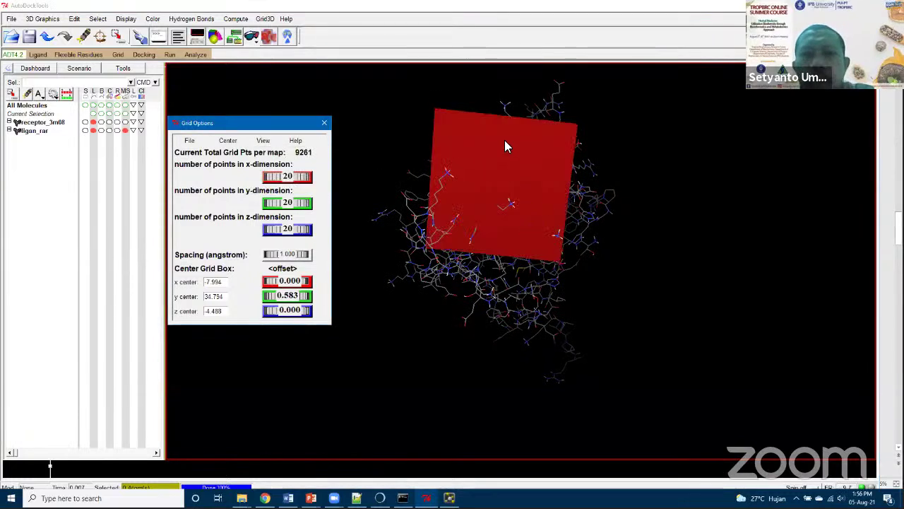
{"action": "left_click_drag", "start_coordinate": [493, 154], "coordinate": [456, 169]}
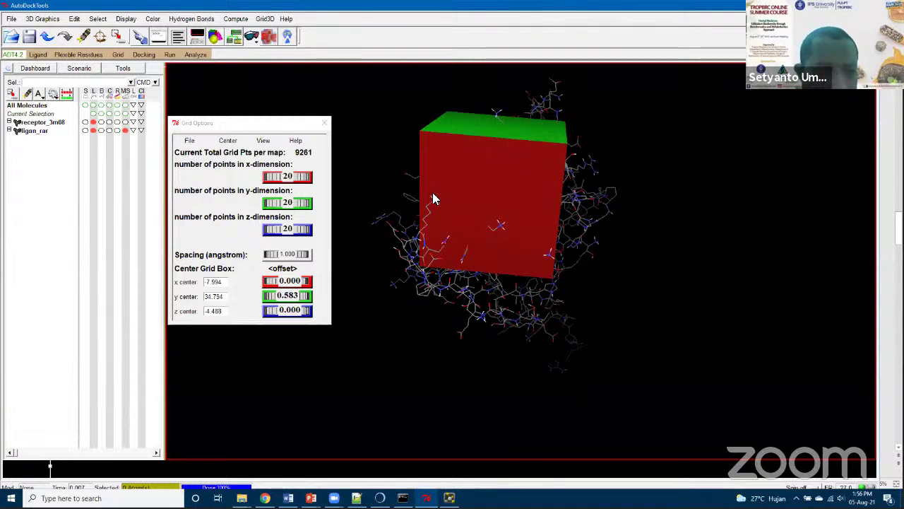
{"action": "left_click_drag", "start_coordinate": [503, 230], "coordinate": [503, 237]}
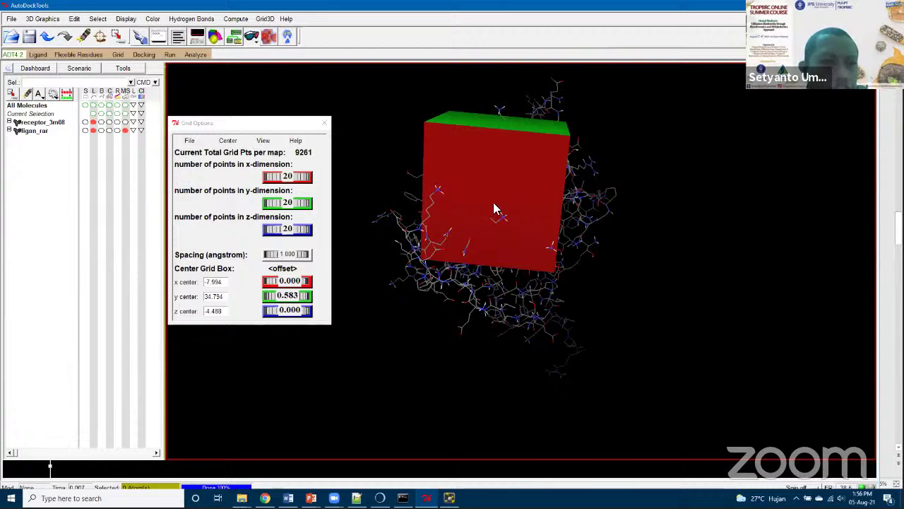
{"action": "left_click", "coordinate": [189, 142]}
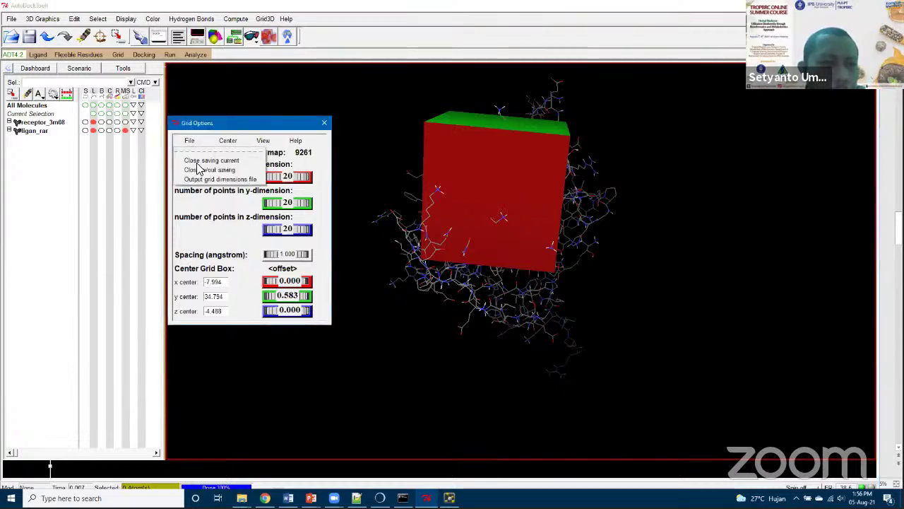
{"action": "left_click", "coordinate": [195, 163]}
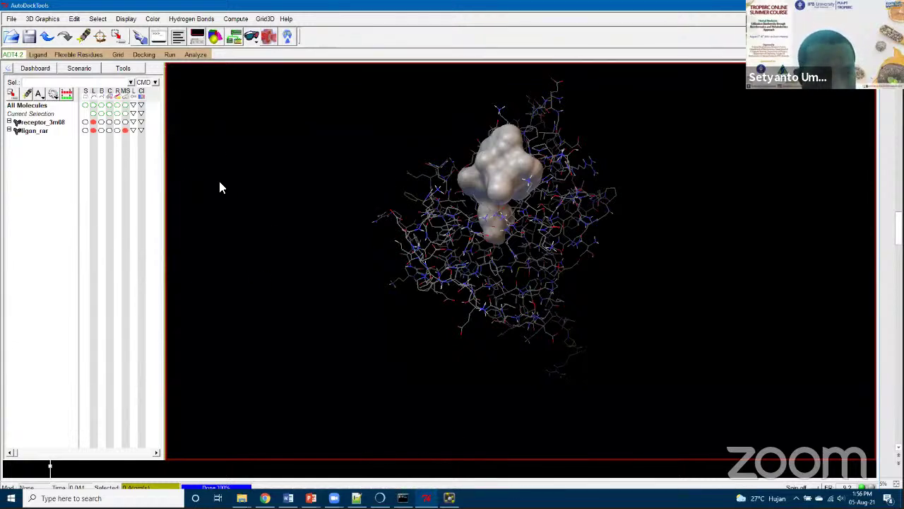
Open the Vina config file output settings and set the docking result file name to out_dock-01.pdbqt.
{"action": "left_click", "coordinate": [145, 57]}
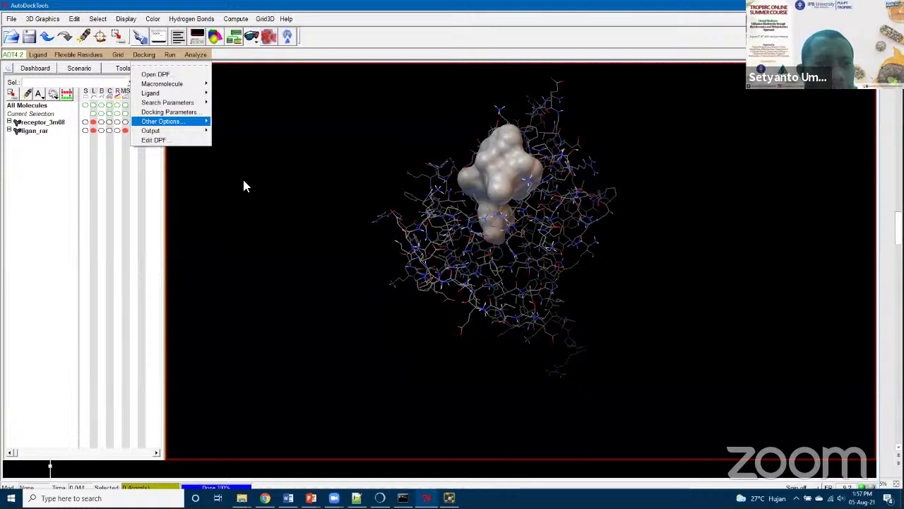
{"action": "left_click_drag", "start_coordinate": [94, 10], "coordinate": [212, 115]}
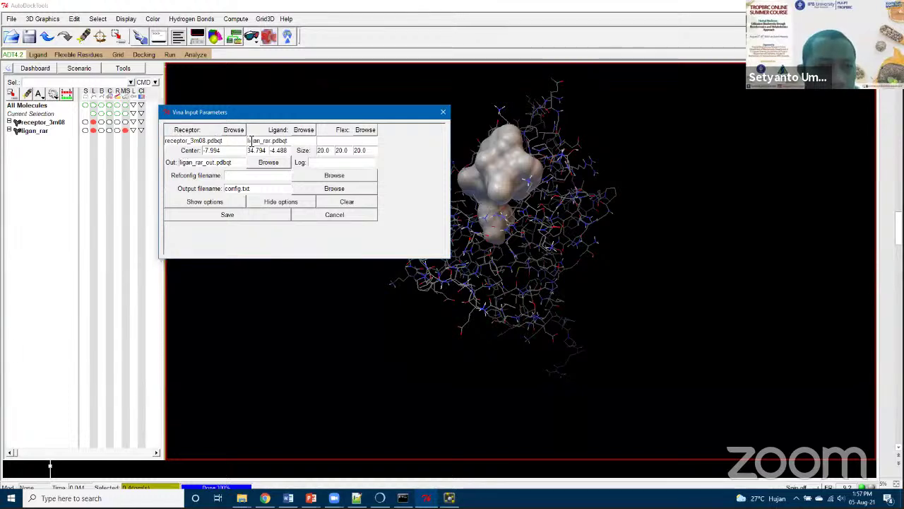
{"action": "left_click", "coordinate": [203, 163]}
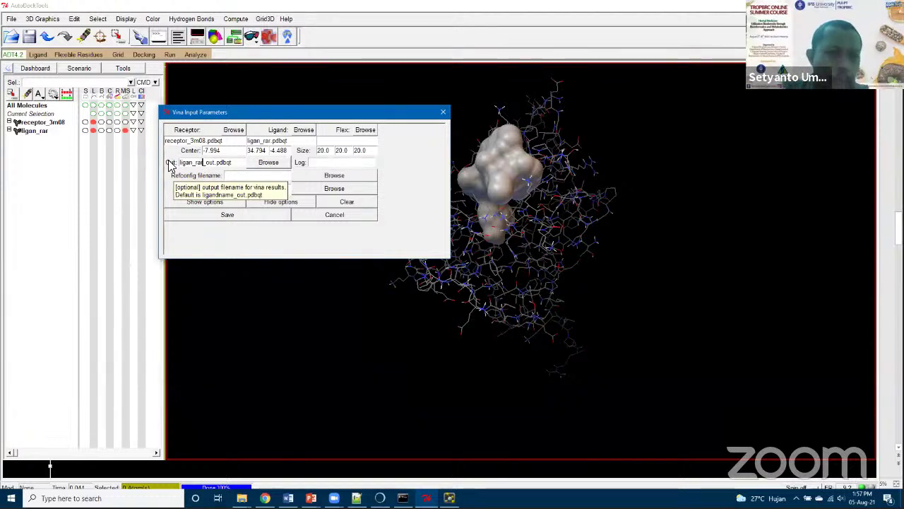
{"action": "key", "text": "BackSpace"}
{"action": "key", "text": "BackSpace"}
{"action": "key", "text": "BackSpace"}
{"action": "key", "text": "BackSpace"}
{"action": "key", "text": "BackSpace"}
{"action": "key", "text": "BackSpace"}
{"action": "key", "text": "BackSpace"}
{"action": "key", "text": "BackSpace"}
{"action": "key", "text": "BackSpace"}
{"action": "key", "text": "BackSpace"}
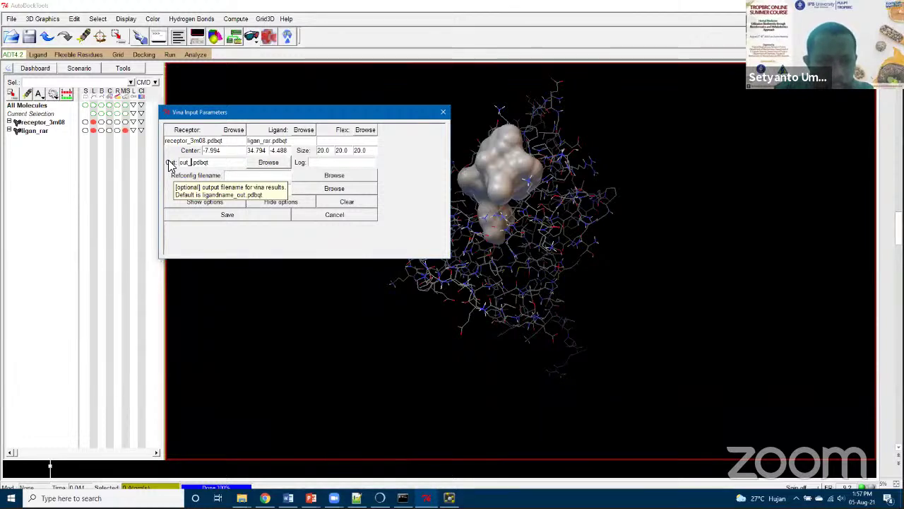
{"action": "type", "text": "dock-01"}
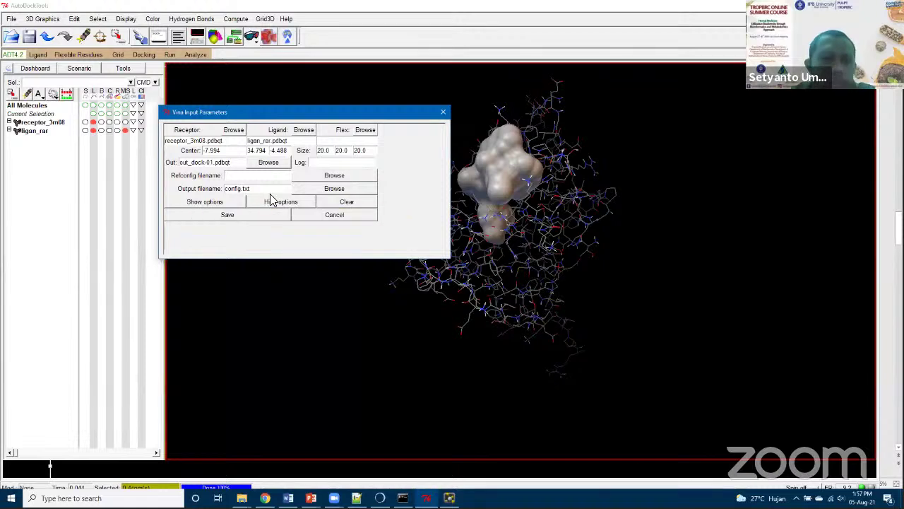
Name the Vina configuration file config-3m08.txt and save it.
{"action": "type", "text": "3m0"}
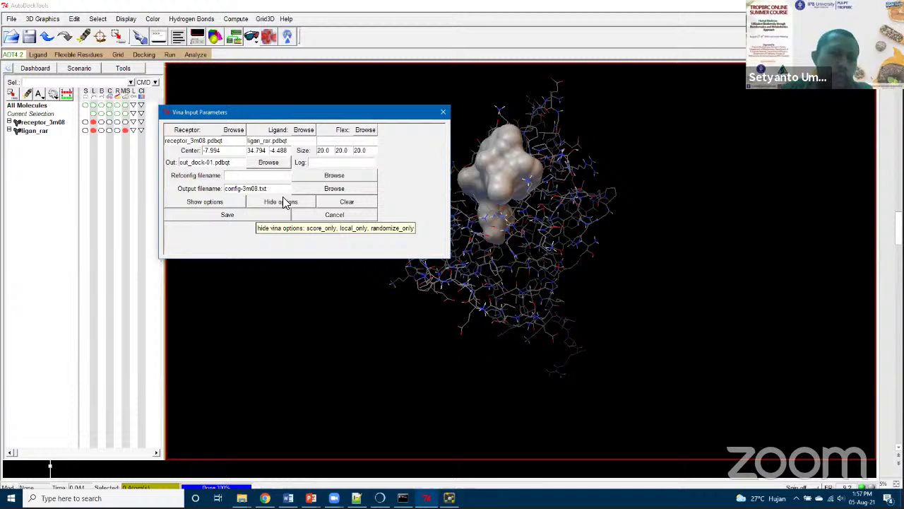
{"action": "type", "text": "8"}
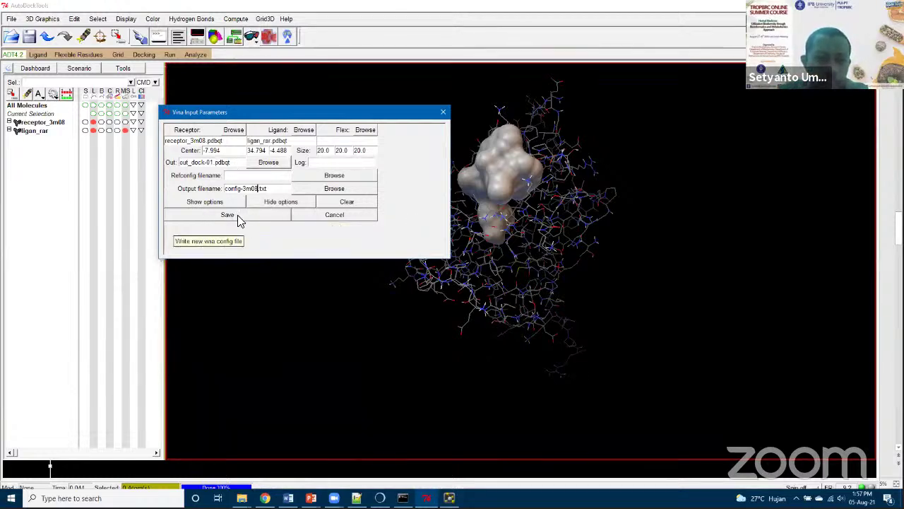
{"action": "left_click", "coordinate": [237, 216]}
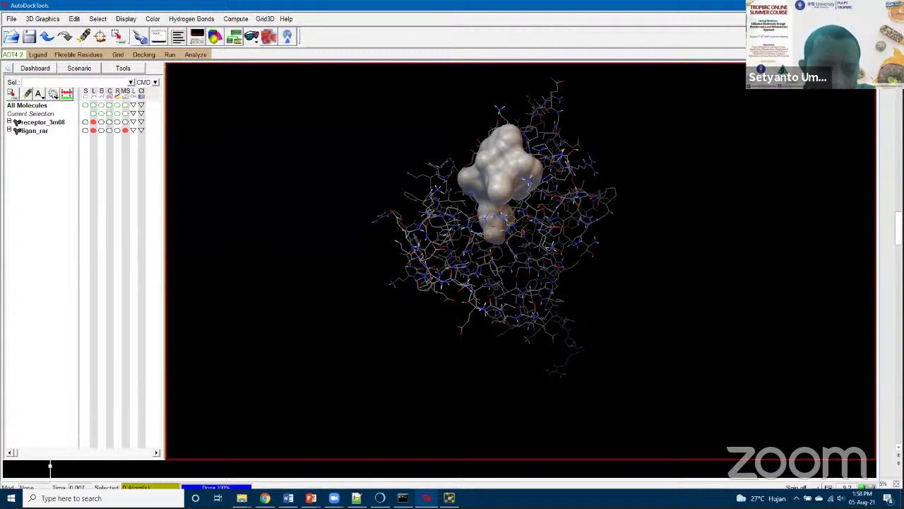
Switch to File Explorer and open config-3m08.txt from the 4-Dock_Lab_01_by_chimera folder in Notepad++.
{"action": "left_click", "coordinate": [241, 498]}
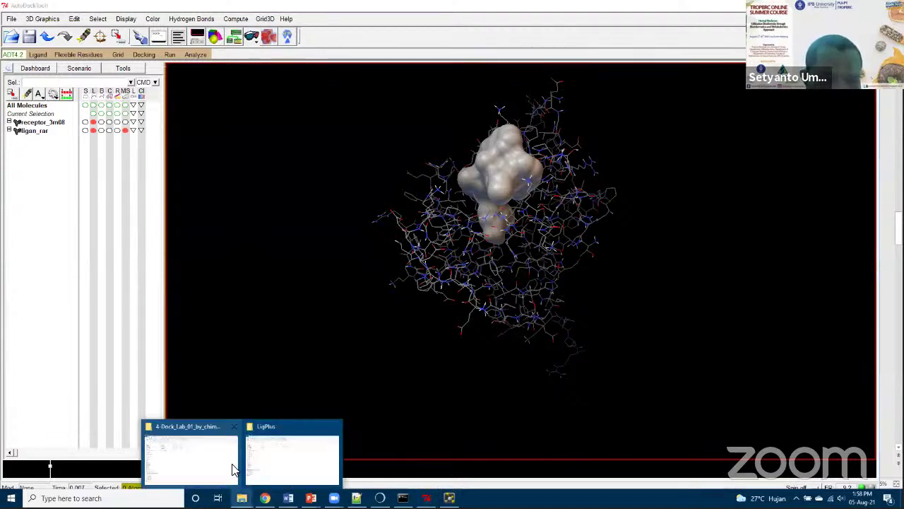
{"action": "left_click", "coordinate": [191, 457]}
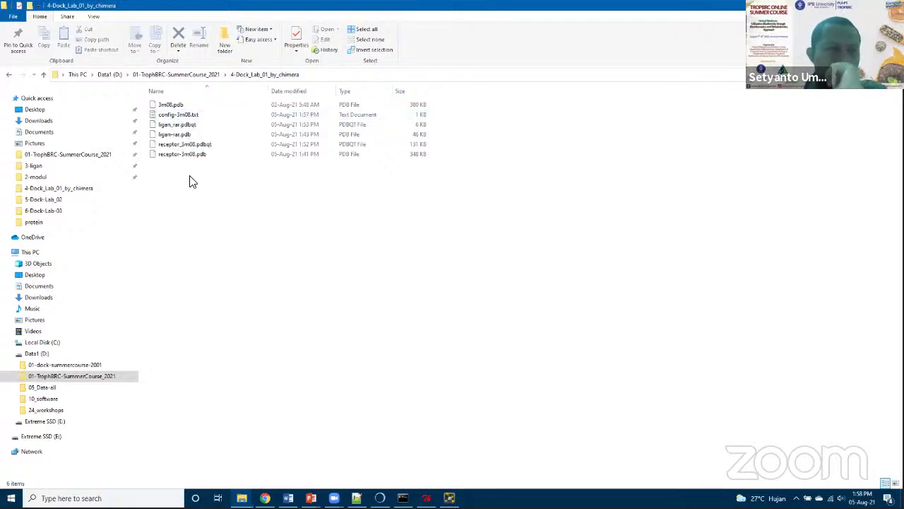
{"action": "left_click", "coordinate": [200, 118]}
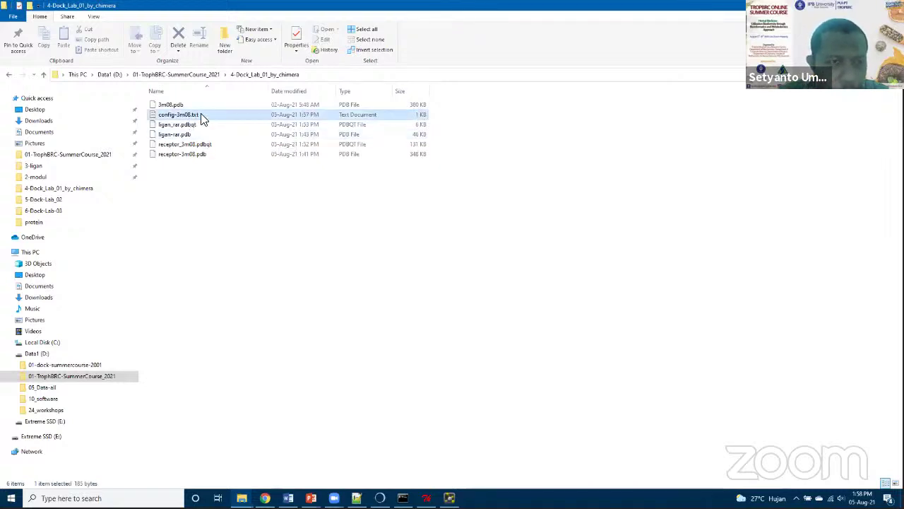
{"action": "right_click", "coordinate": [202, 119]}
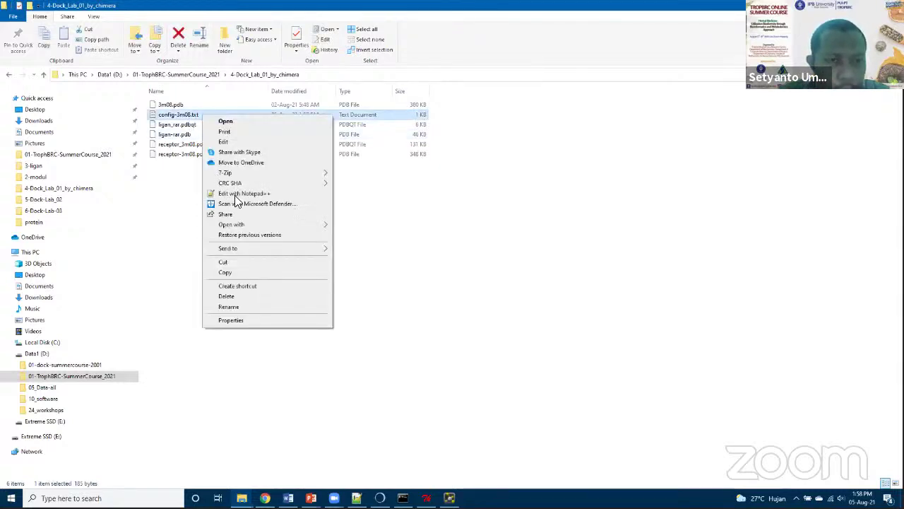
{"action": "left_click", "coordinate": [241, 192]}
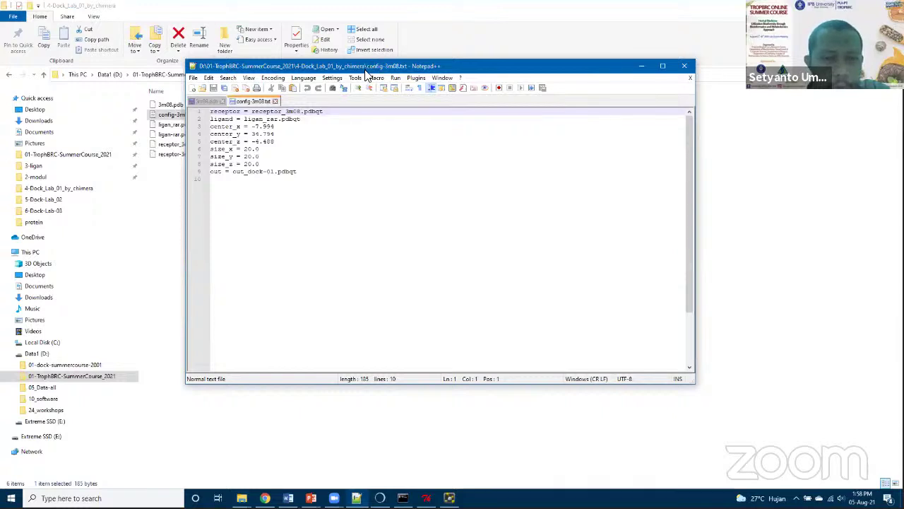
{"action": "left_click_drag", "start_coordinate": [365, 70], "coordinate": [427, 80]}
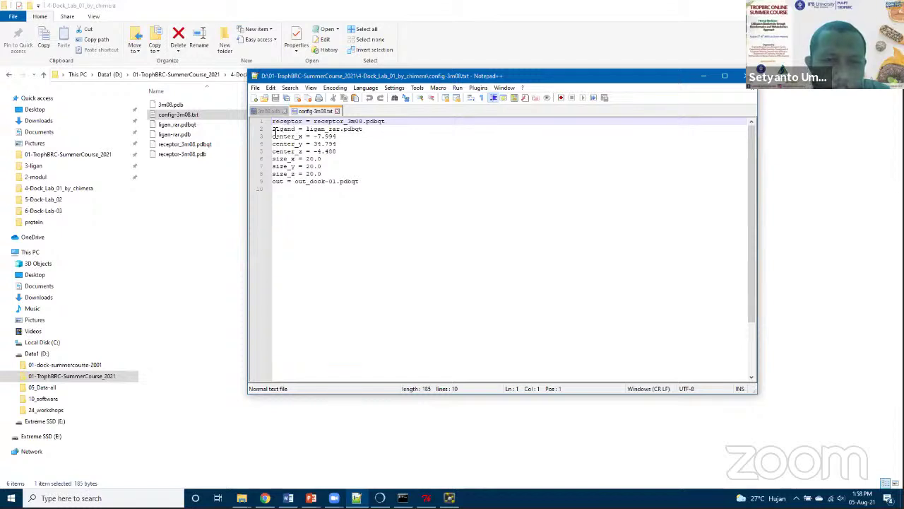
Insert blank lines before center_x, size_x and out to separate the parameter groups in the config file.
{"action": "left_click", "coordinate": [273, 140]}
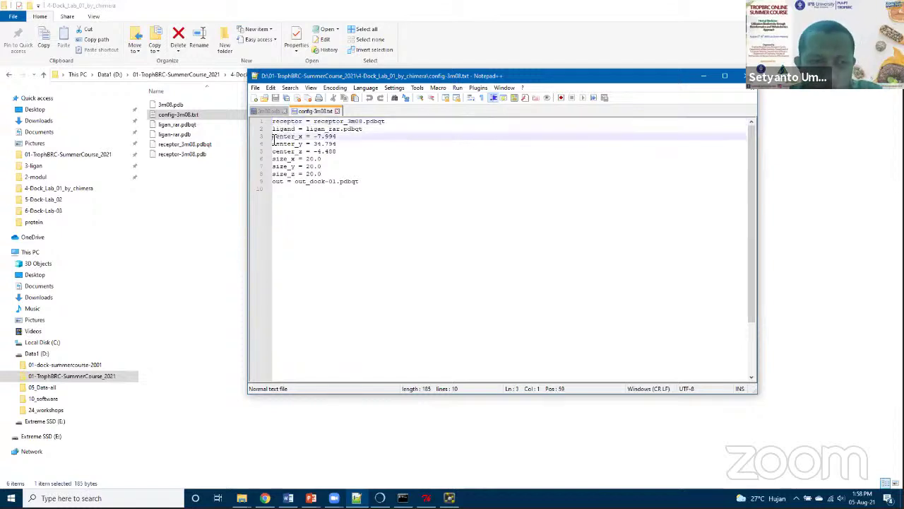
{"action": "key", "text": "Return"}
{"action": "key", "text": "Down"}
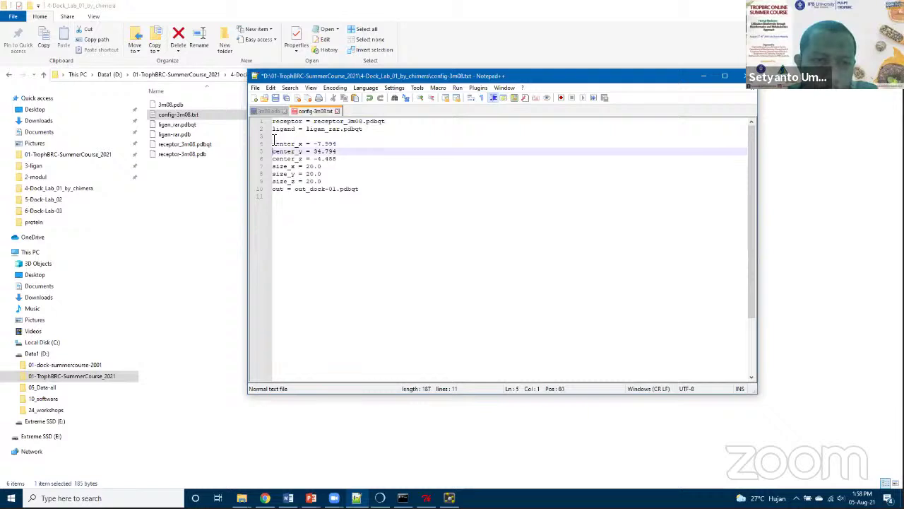
{"action": "key", "text": "Down"}
{"action": "key", "text": "Down"}
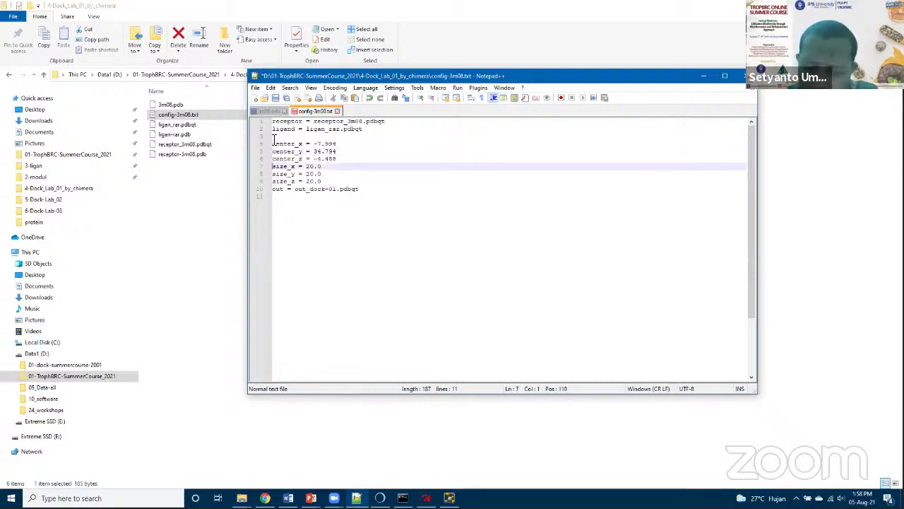
{"action": "key", "text": "Return"}
{"action": "key", "text": "Down"}
{"action": "key", "text": "Down"}
{"action": "key", "text": "Down"}
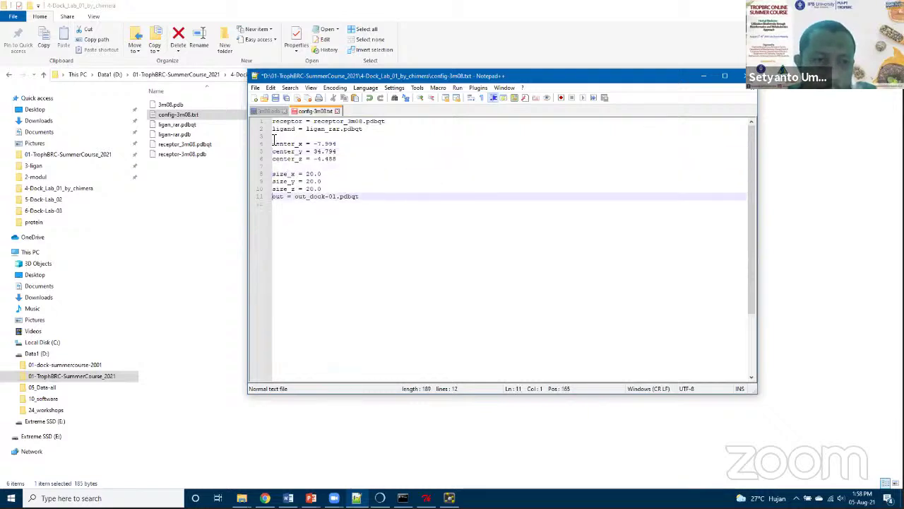
{"action": "key", "text": "Return"}
Add the line "log = dock-01.txt" below the out parameter, followed by a new line.
{"action": "key", "text": "Down"}
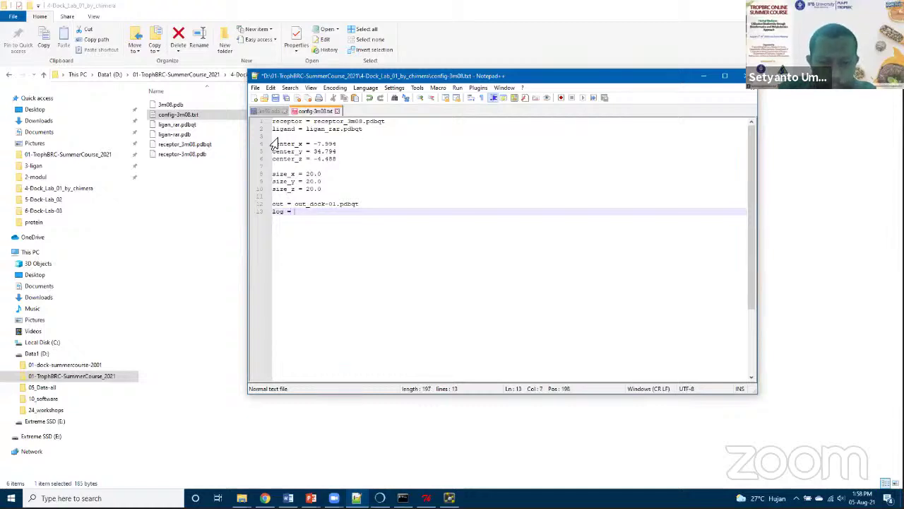
{"action": "type", "text": "dock-01.txt"}
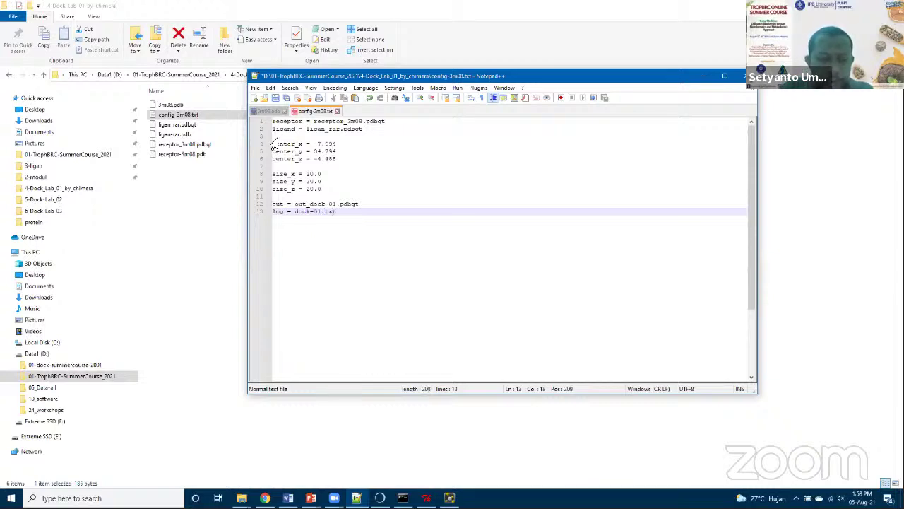
{"action": "key", "text": "Return"}
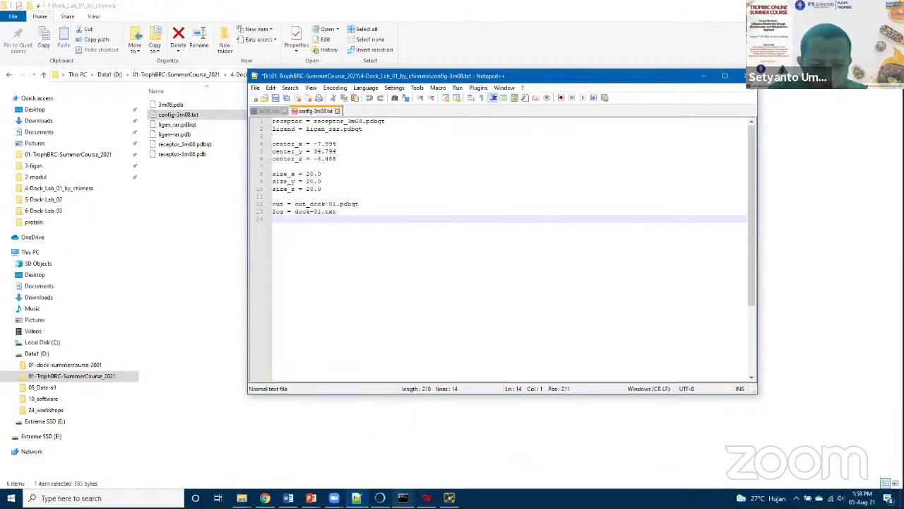
Open a new Command Prompt, run vina without arguments and read through its listed options.
{"action": "left_click", "coordinate": [403, 498]}
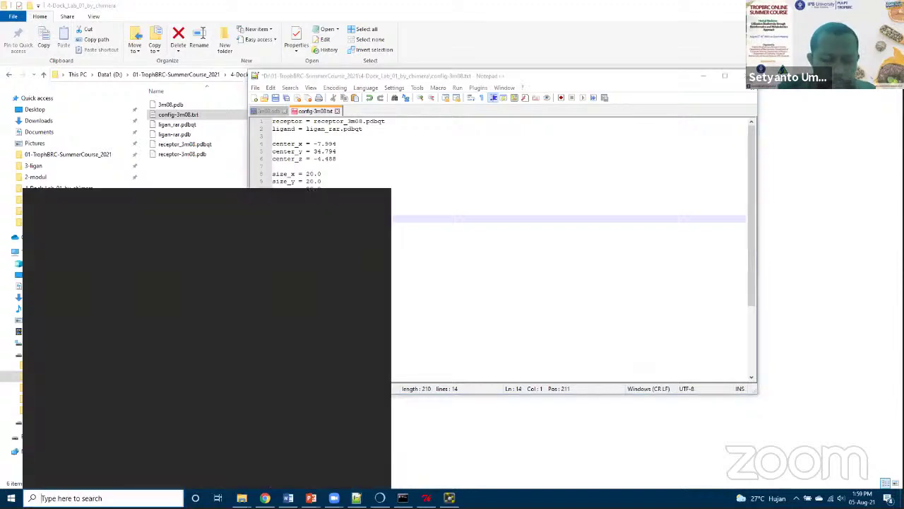
{"action": "type", "text": "cmd"}
{"action": "key", "text": "Return"}
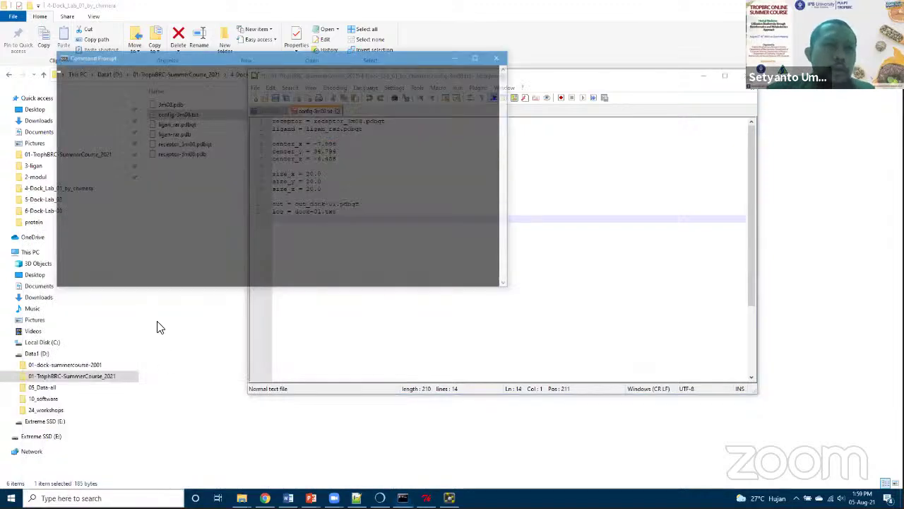
{"action": "type", "text": "vina"}
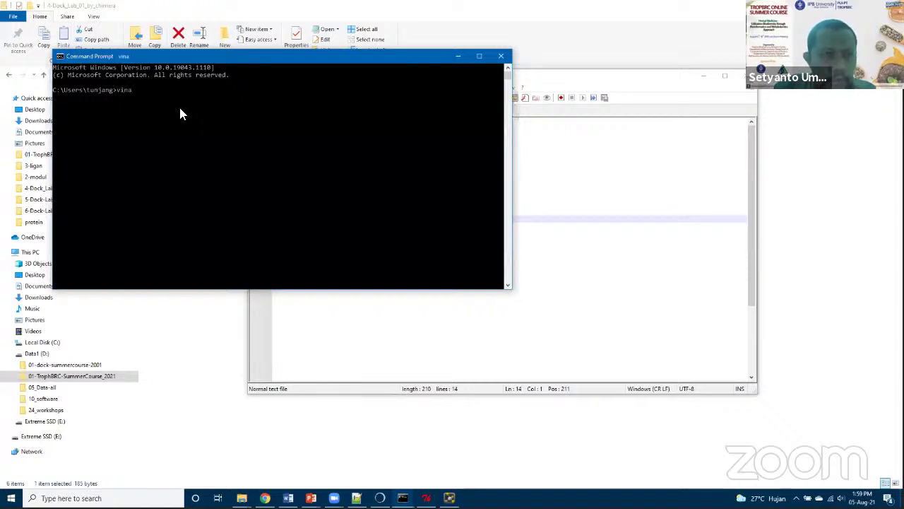
{"action": "key", "text": "Return"}
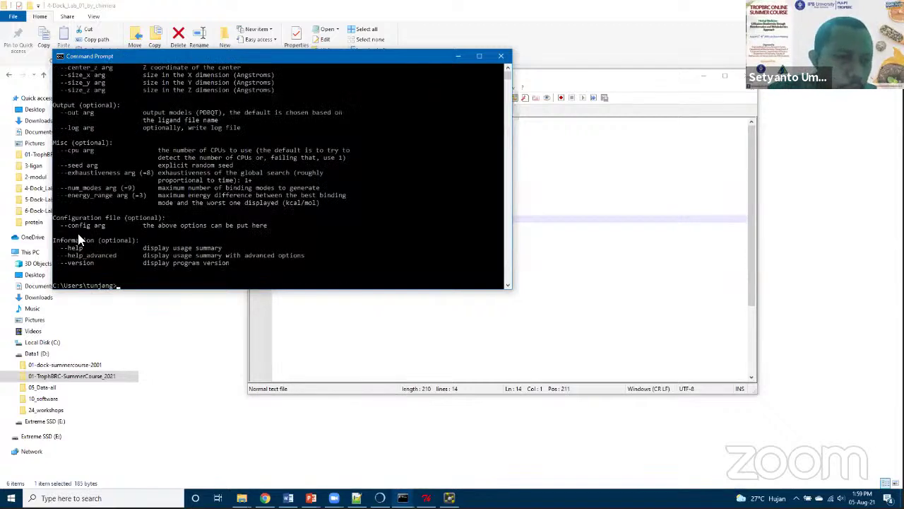
{"action": "scroll", "coordinate": [104, 145], "scroll_direction": "up", "scroll_amount": 5}
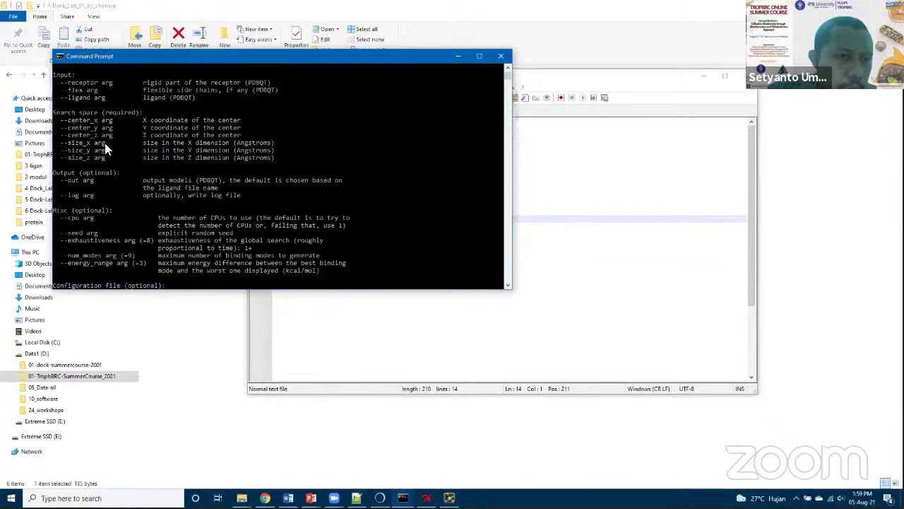
{"action": "scroll", "coordinate": [104, 145], "scroll_direction": "down", "scroll_amount": 8}
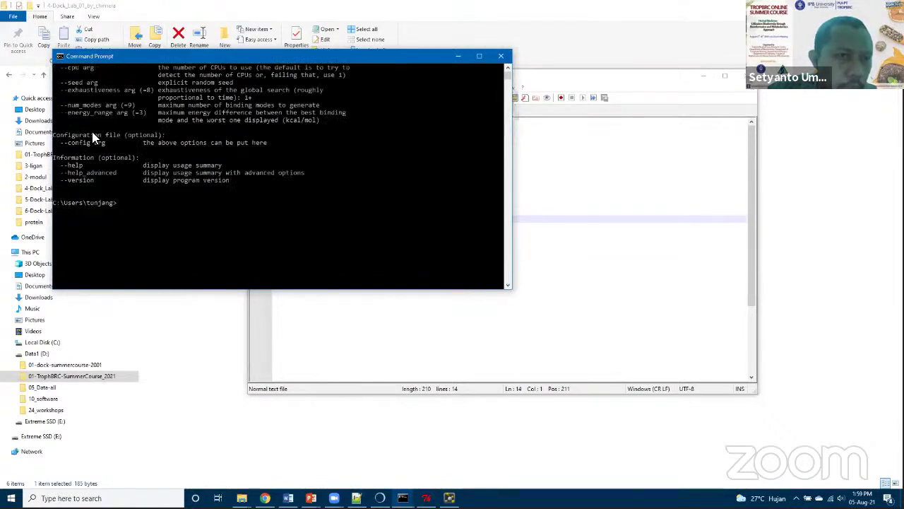
Copy the exhaustiveness option name from the Vina help to the config file's last line, without its dashes and with an equals sign.
{"action": "scroll", "coordinate": [93, 134], "scroll_direction": "up", "scroll_amount": 1}
{"action": "left_click_drag", "start_coordinate": [120, 107], "coordinate": [61, 123]}
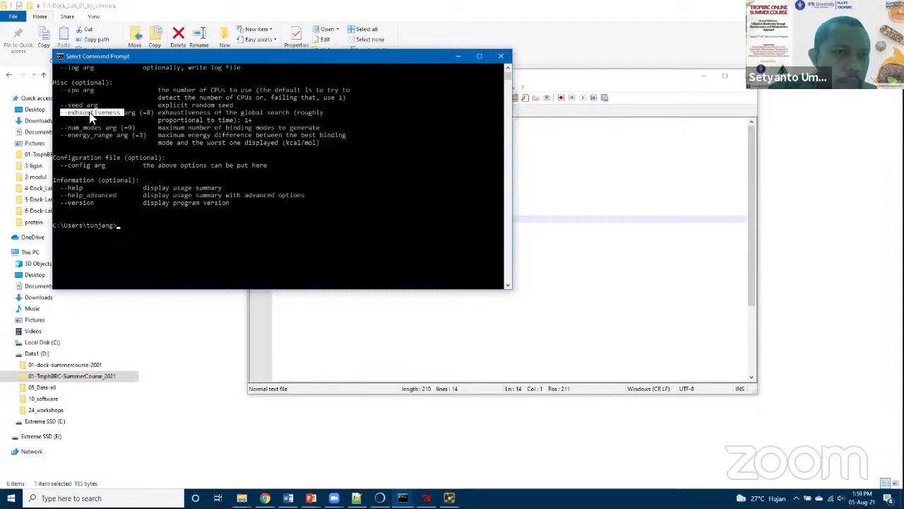
{"action": "left_click", "coordinate": [211, 115]}
{"action": "left_click", "coordinate": [541, 161]}
{"action": "left_click", "coordinate": [310, 220]}
{"action": "type", "text": "--exhaustiveness"}
{"action": "key", "text": "Home"}
{"action": "key", "text": "Delete"}
{"action": "key", "text": "Delete"}
{"action": "key", "text": "End"}
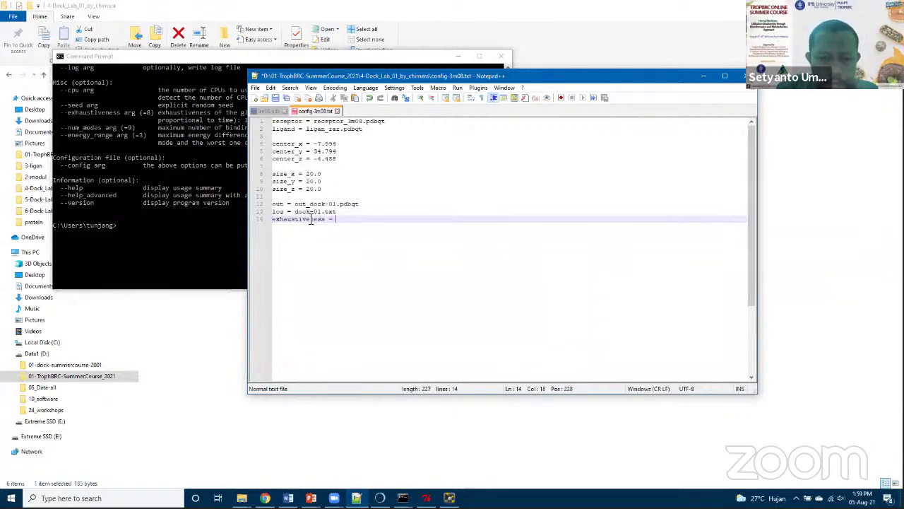
{"action": "key", "text": "BackSpace"}
{"action": "key", "text": "BackSpace"}
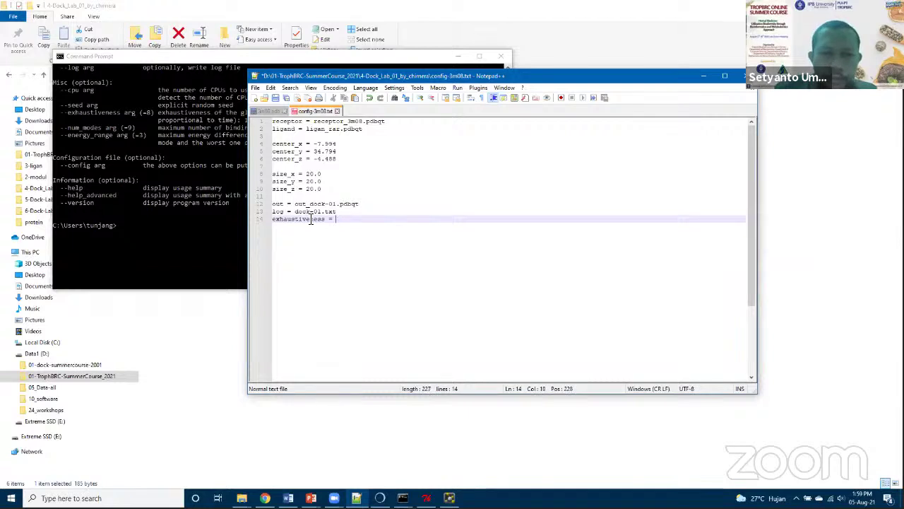
Set exhaustiveness to 8, checking it against the Vina option list, and save config-3m08.txt.
{"action": "left_click", "coordinate": [116, 145]}
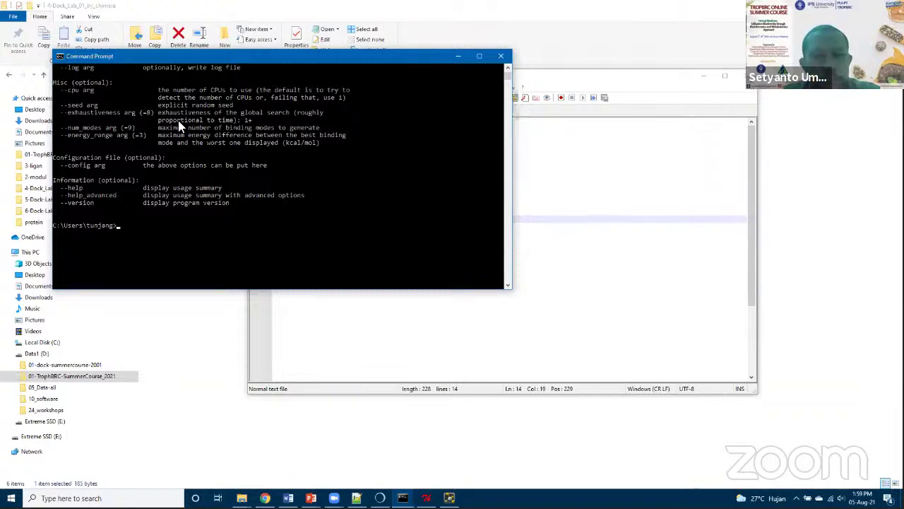
{"action": "left_click", "coordinate": [508, 358]}
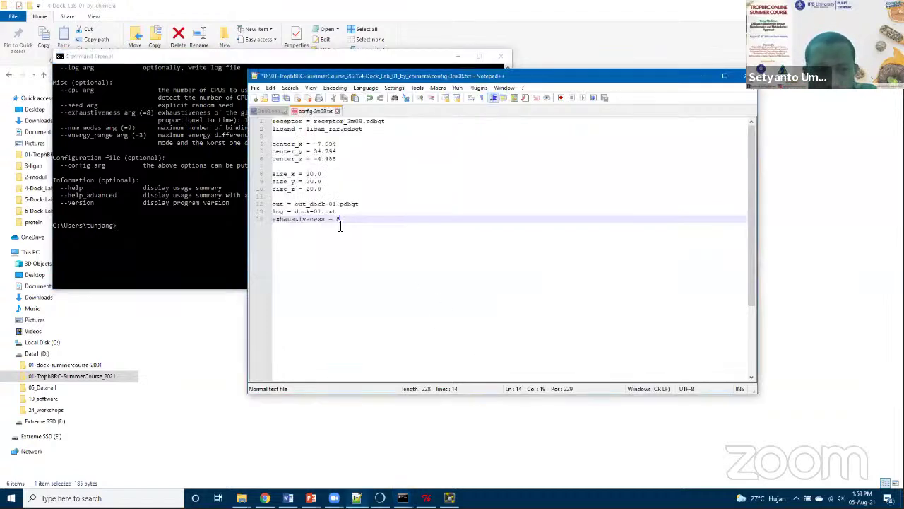
{"action": "left_click", "coordinate": [276, 98]}
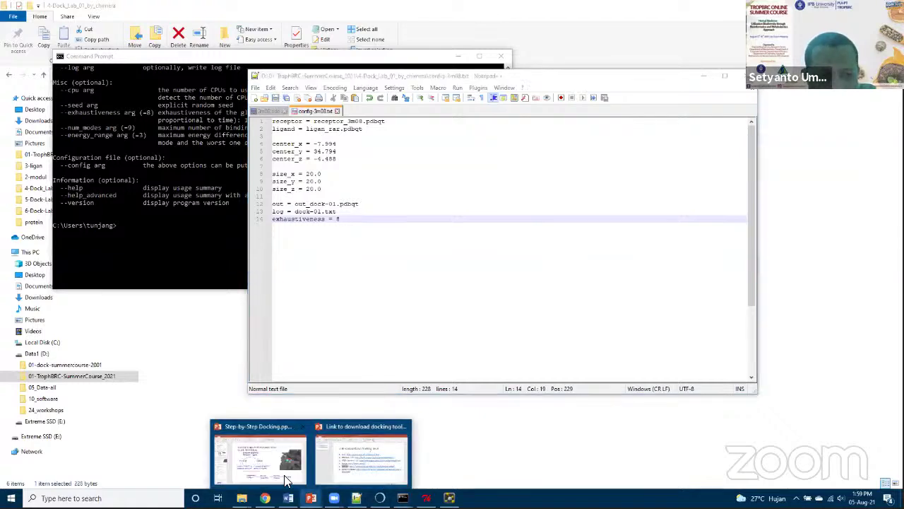
Review the re-docking stages slide in the Step-by-Step Docking PowerPoint presentation and switch back to AutoDockTools.
{"action": "left_click", "coordinate": [254, 441]}
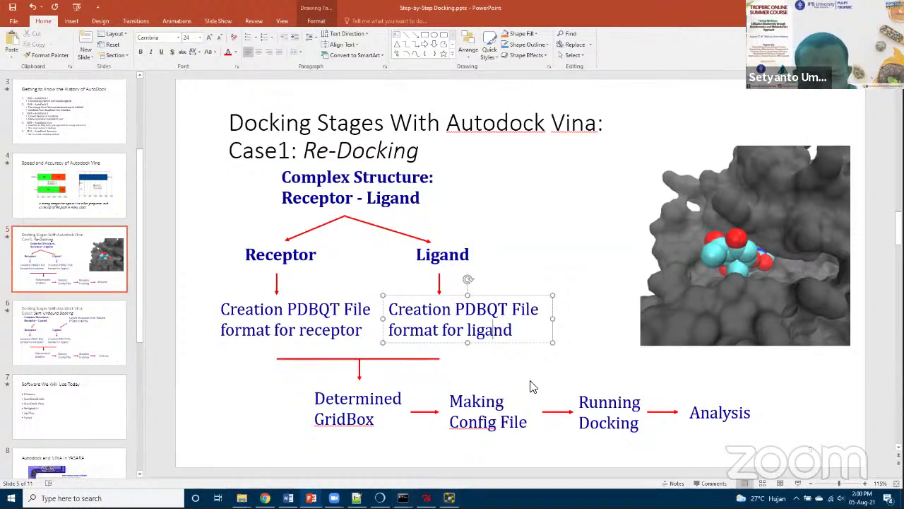
{"action": "left_click", "coordinate": [426, 498]}
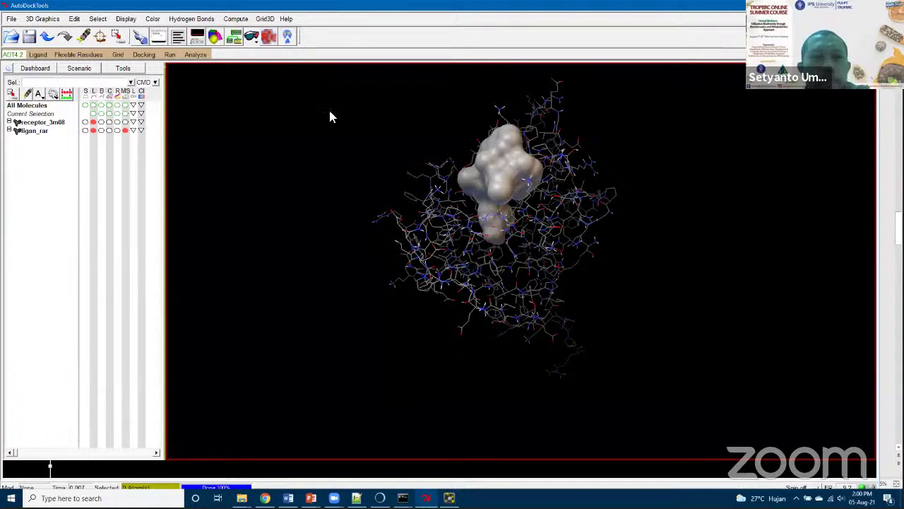
Launch AutoDock Vina from AutoDockTools with config-3m08.txt and bring up the AutoDockTools console to follow the run.
{"action": "left_click", "coordinate": [170, 56]}
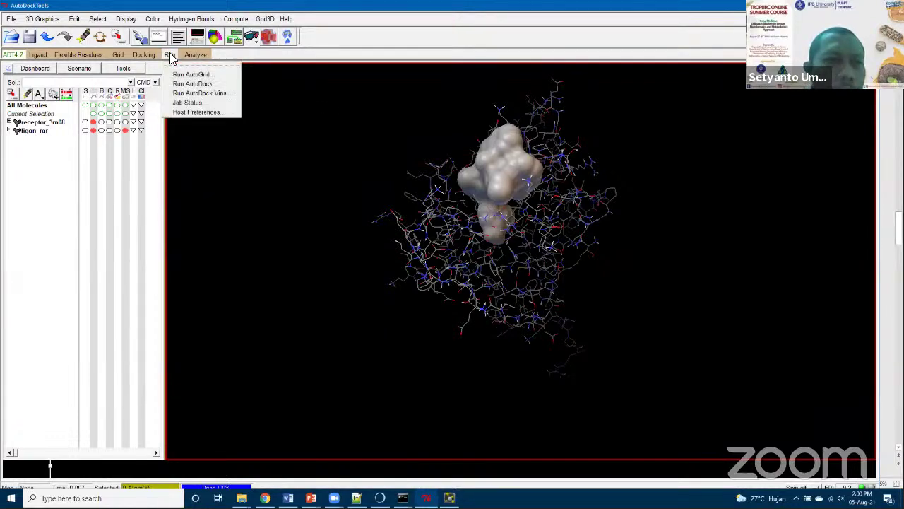
{"action": "left_click", "coordinate": [191, 94]}
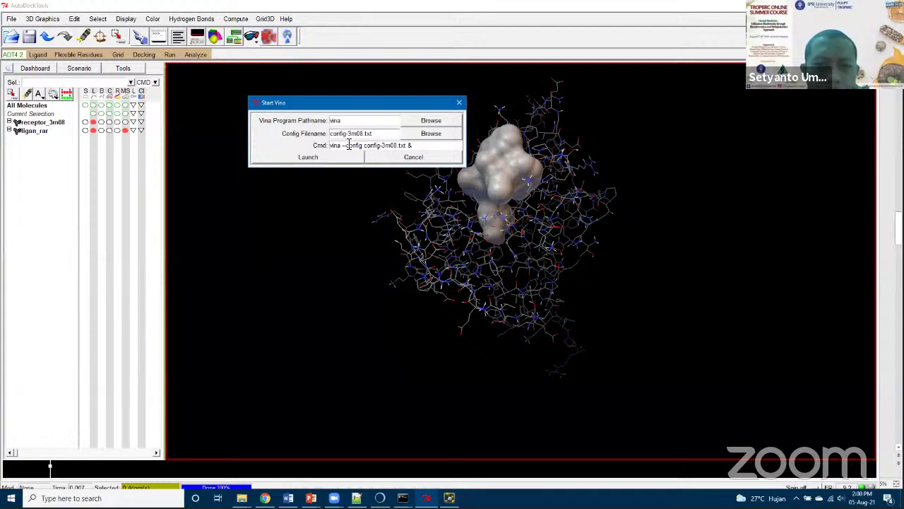
{"action": "left_click", "coordinate": [310, 159]}
{"action": "left_click_drag", "start_coordinate": [64, 24], "coordinate": [215, 135]}
{"action": "left_click", "coordinate": [236, 169]}
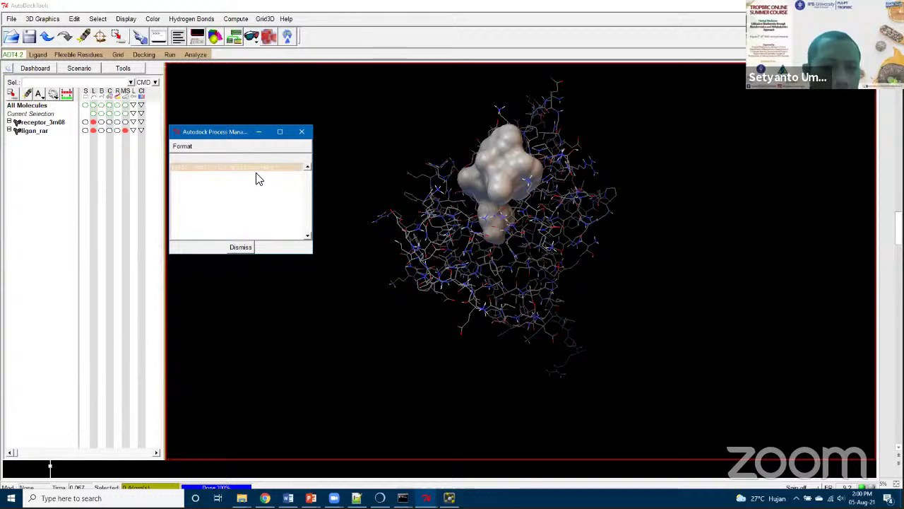
{"action": "left_click", "coordinate": [228, 183]}
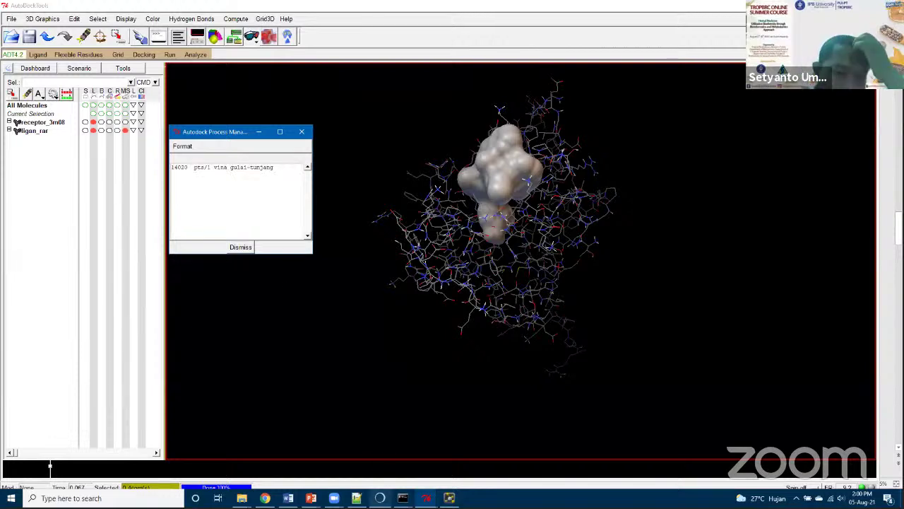
{"action": "left_click", "coordinate": [402, 498]}
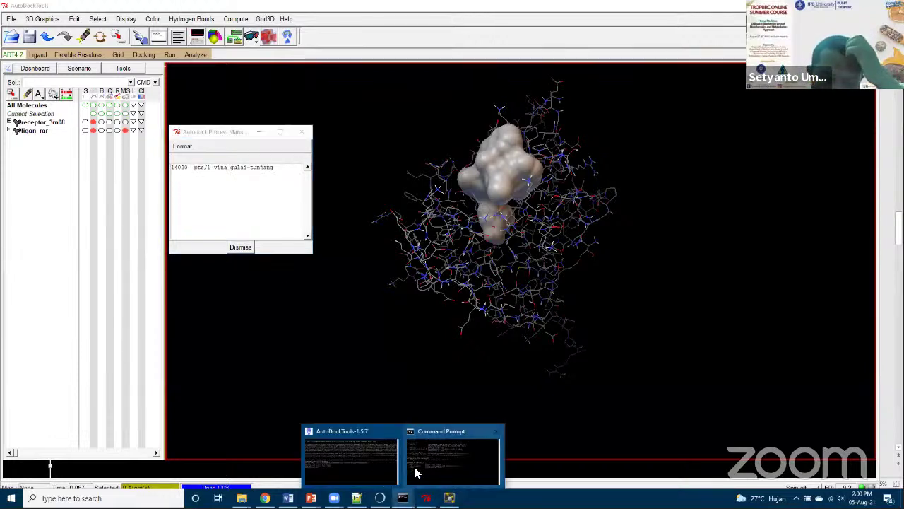
{"action": "left_click", "coordinate": [359, 457]}
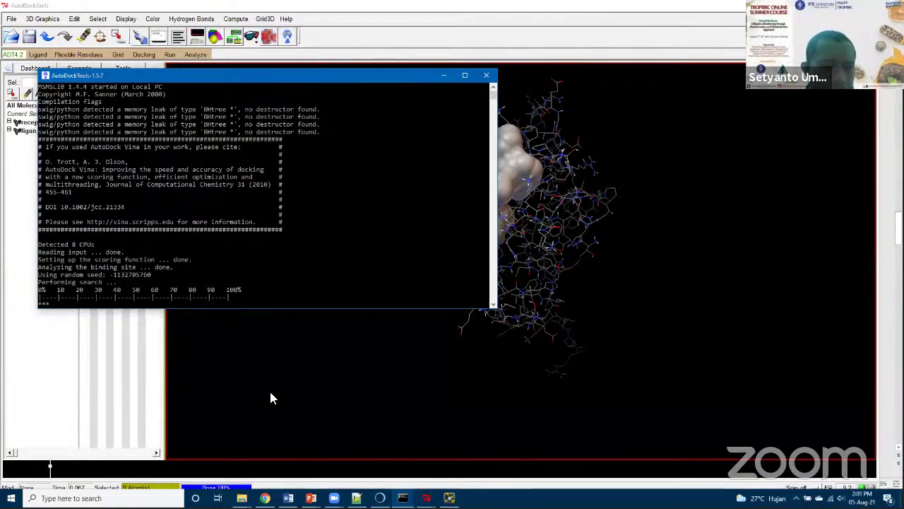
Open the Vina installation folder under C:\Program Files (x86)\The Scripps Research Institute in File Explorer.
{"action": "mouse_move", "coordinate": [242, 498]}
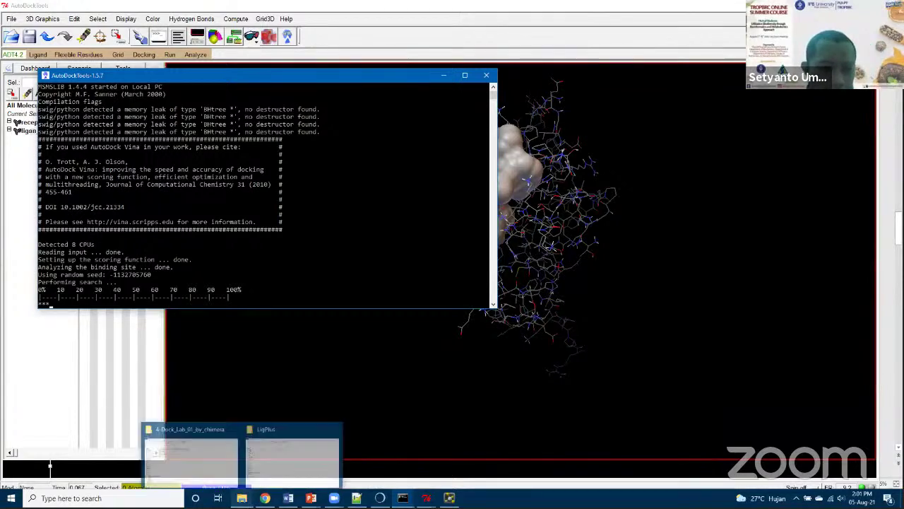
{"action": "left_click", "coordinate": [289, 452]}
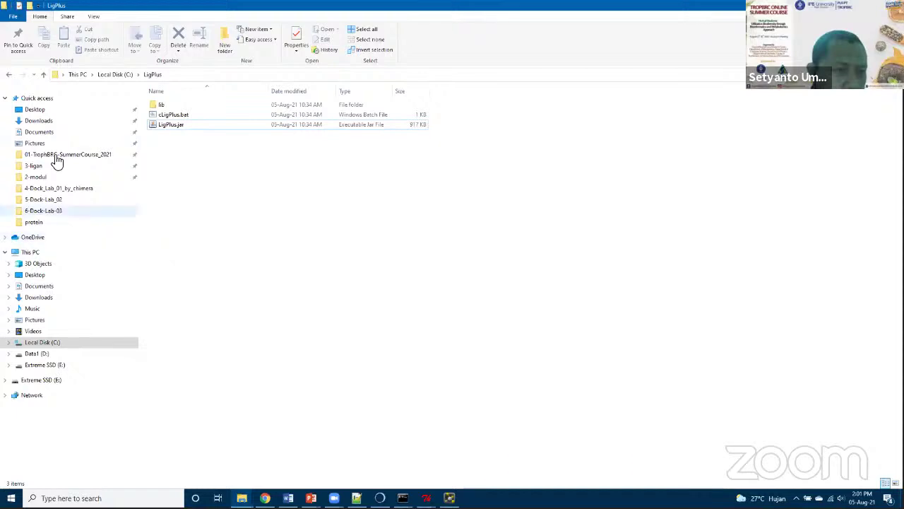
{"action": "left_click", "coordinate": [29, 254]}
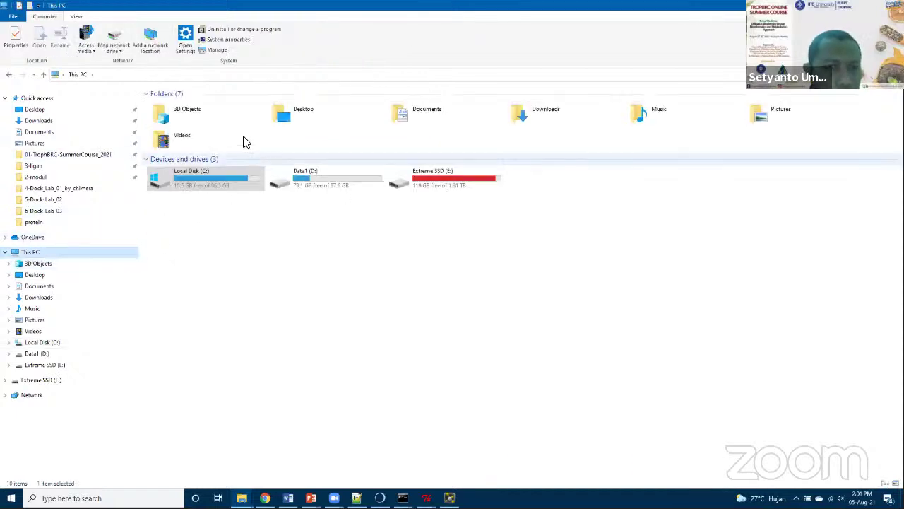
{"action": "left_click", "coordinate": [212, 180]}
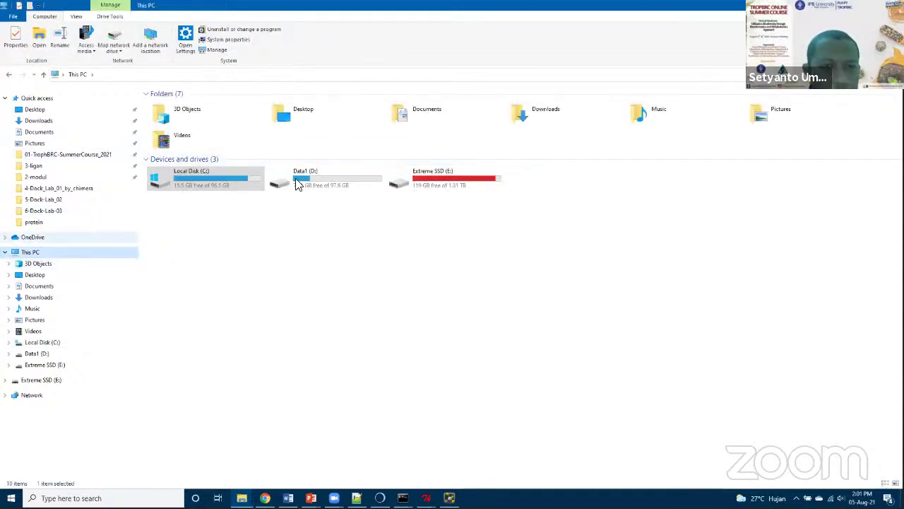
{"action": "double_click", "coordinate": [214, 182]}
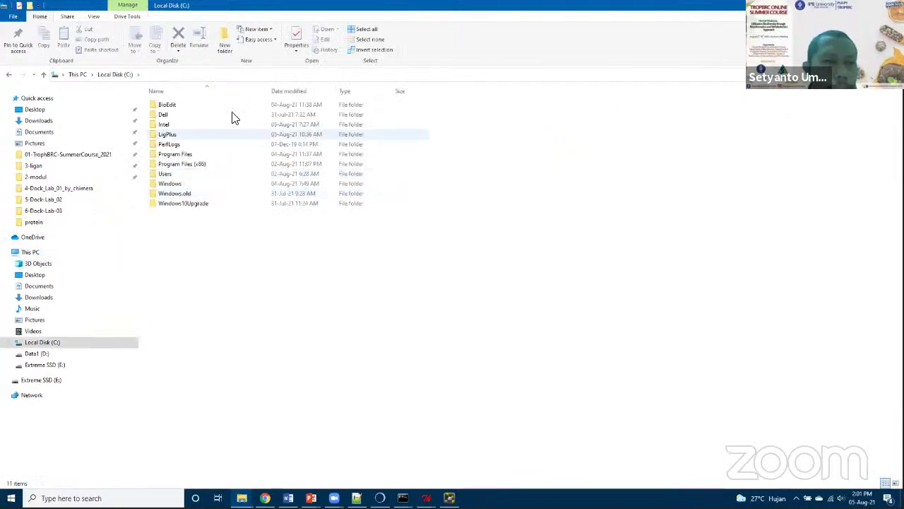
{"action": "double_click", "coordinate": [198, 164]}
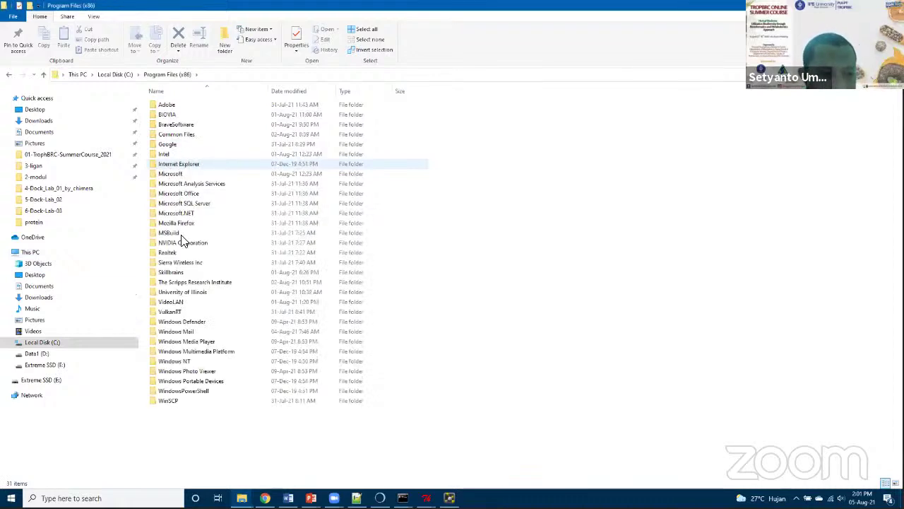
{"action": "left_click", "coordinate": [206, 285]}
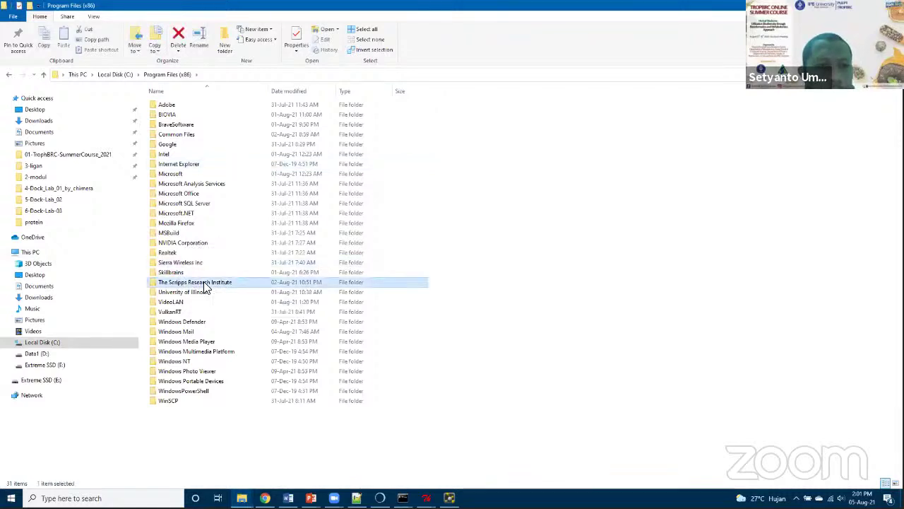
{"action": "double_click", "coordinate": [205, 285]}
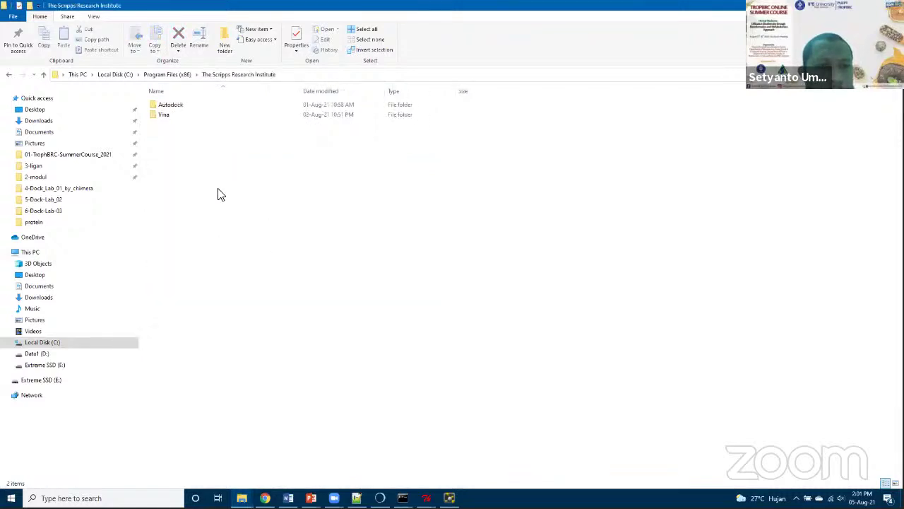
{"action": "double_click", "coordinate": [166, 119]}
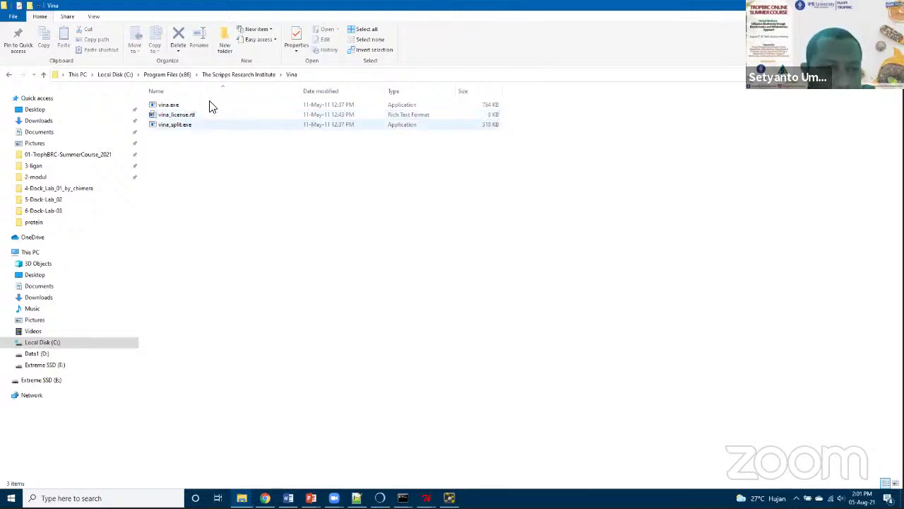
Copy the full path of the Vina program folder, C:\Program Files (x86)\The Scripps Research Institute\Vina.
{"action": "left_click", "coordinate": [336, 78]}
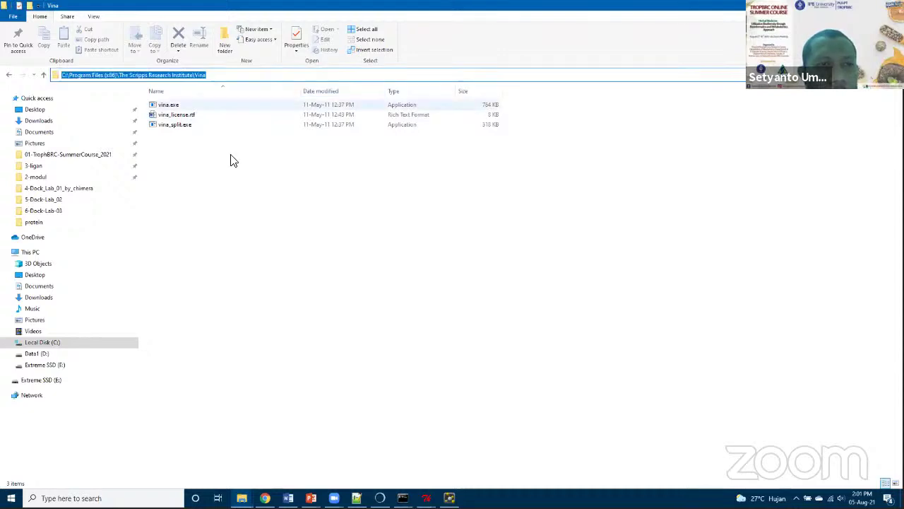
{"action": "left_click", "coordinate": [339, 84]}
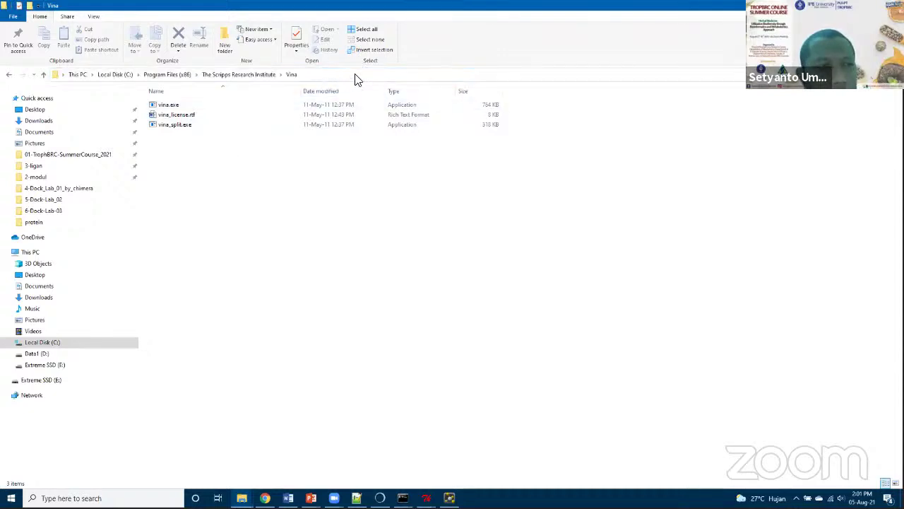
{"action": "left_click", "coordinate": [313, 75]}
{"action": "key", "text": "ctrl+c"}
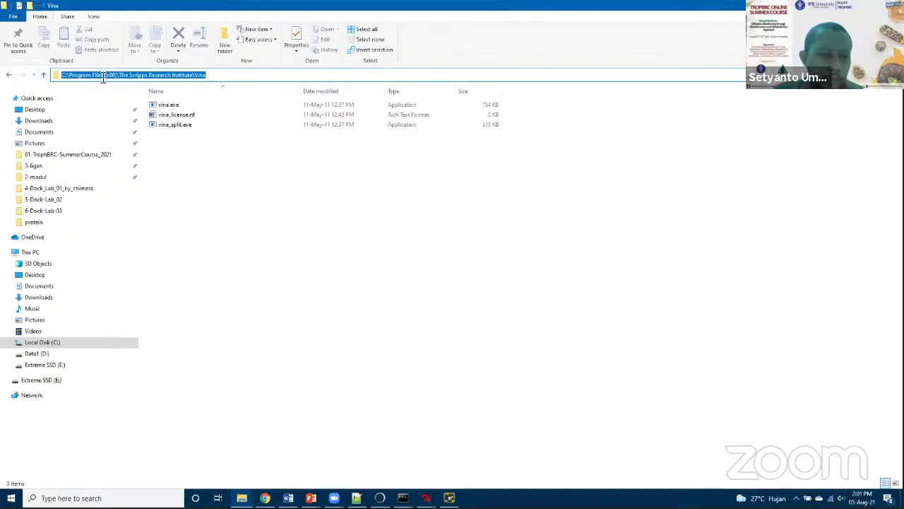
{"action": "left_click_drag", "start_coordinate": [168, 105], "coordinate": [134, 113]}
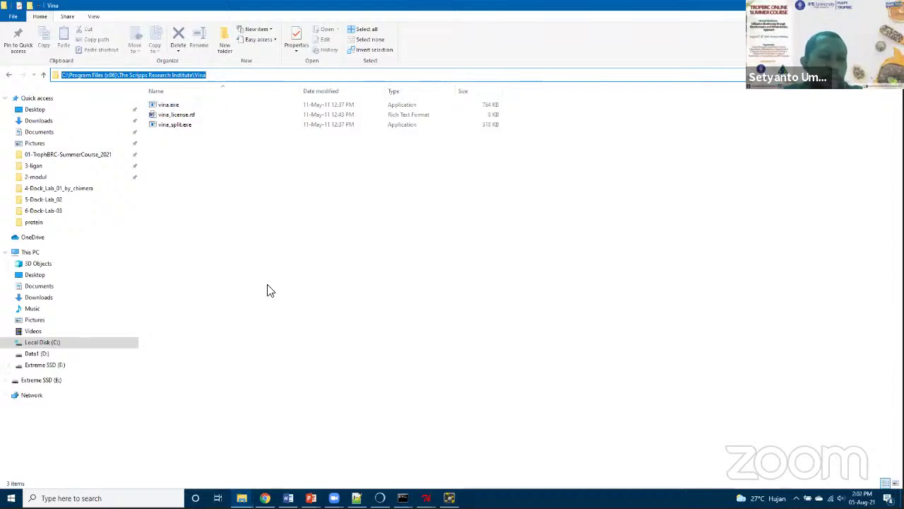
Open the Environment Variables dialog through this computer's properties and its advanced system settings.
{"action": "right_click", "coordinate": [32, 256]}
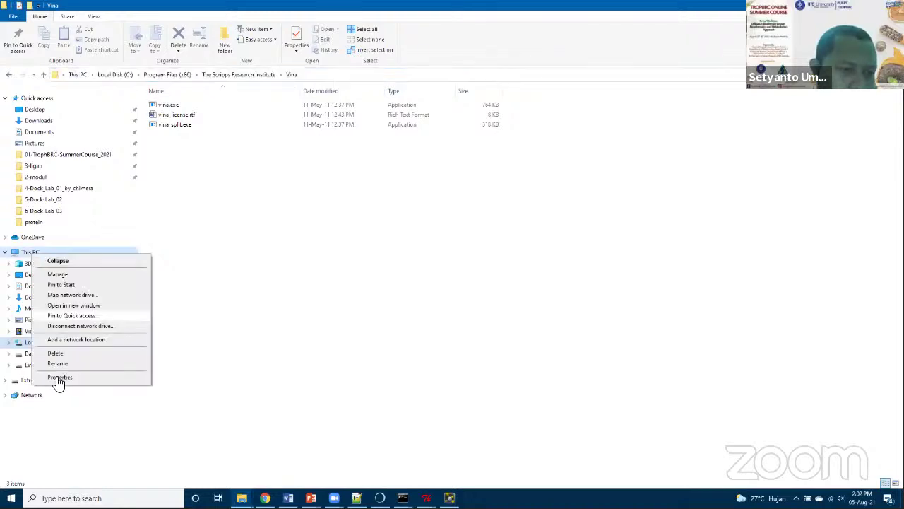
{"action": "left_click", "coordinate": [503, 175]}
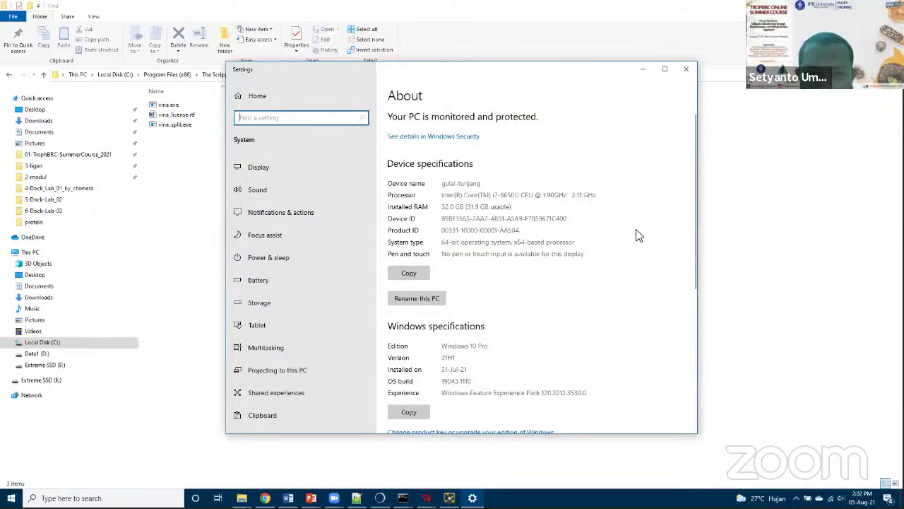
{"action": "left_click", "coordinate": [665, 69]}
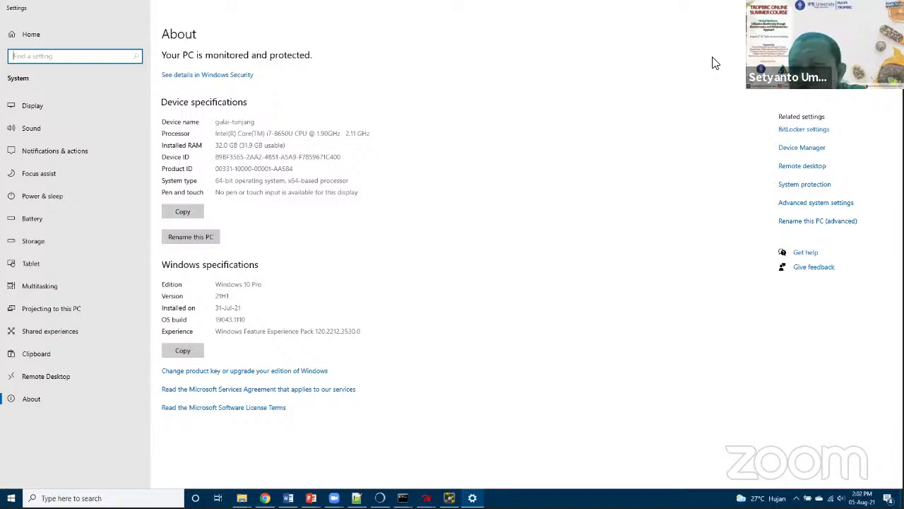
{"action": "left_click", "coordinate": [823, 204]}
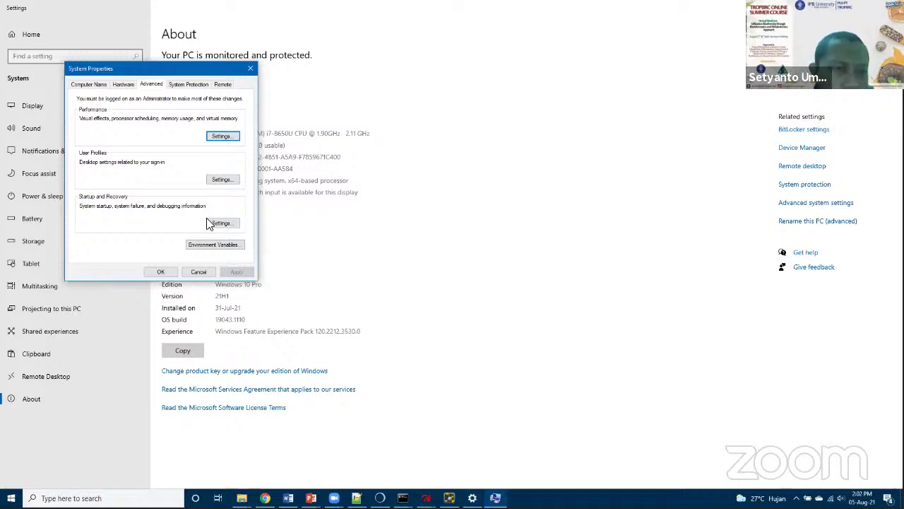
{"action": "left_click", "coordinate": [220, 244]}
{"action": "left_click", "coordinate": [221, 244]}
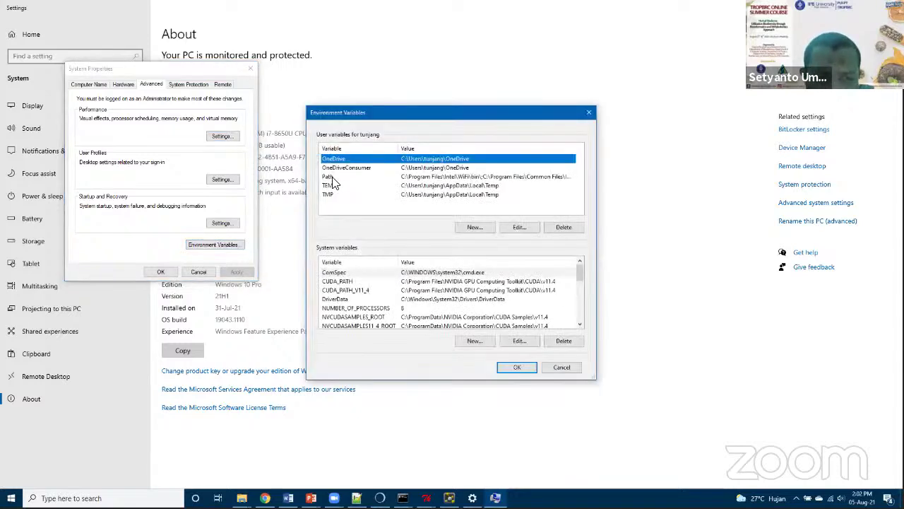
Try adding the copied Vina folder path as a new user Path entry, discard the edit and close the system settings.
{"action": "key", "text": "Down"}
{"action": "key", "text": "Down"}
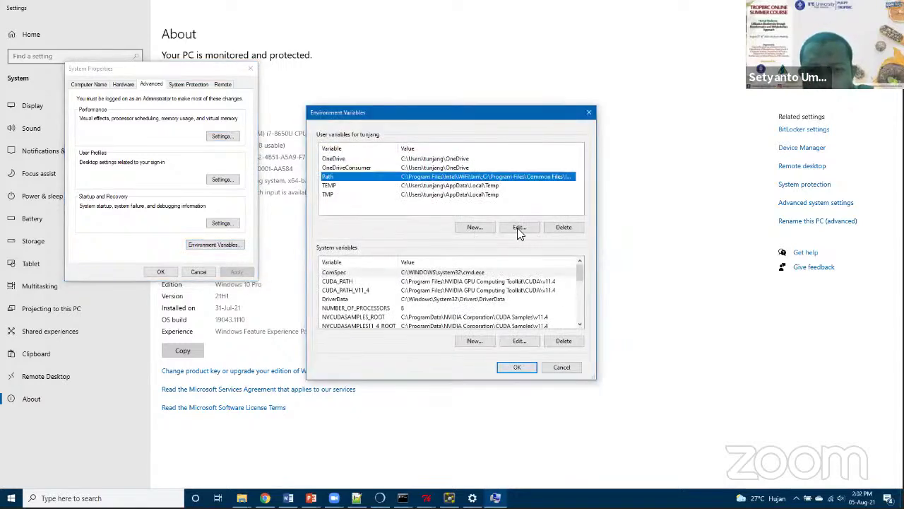
{"action": "left_click", "coordinate": [519, 230]}
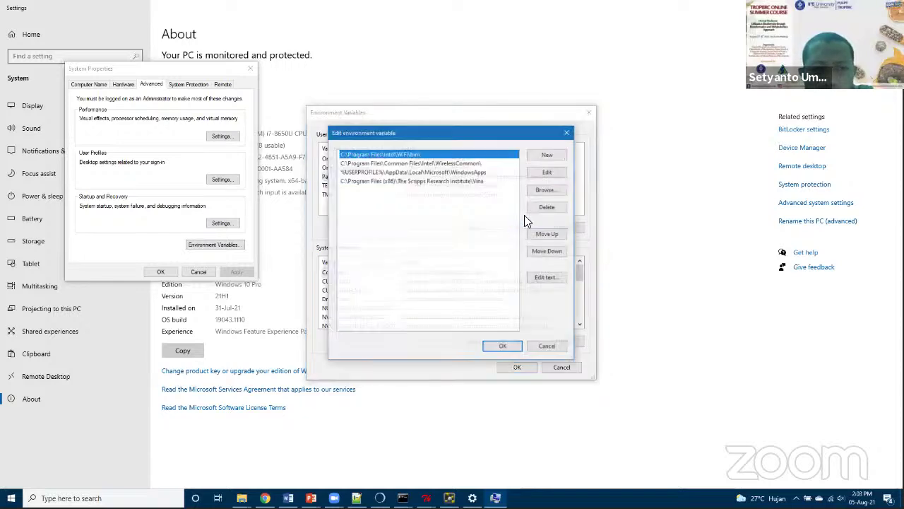
{"action": "left_click", "coordinate": [550, 154]}
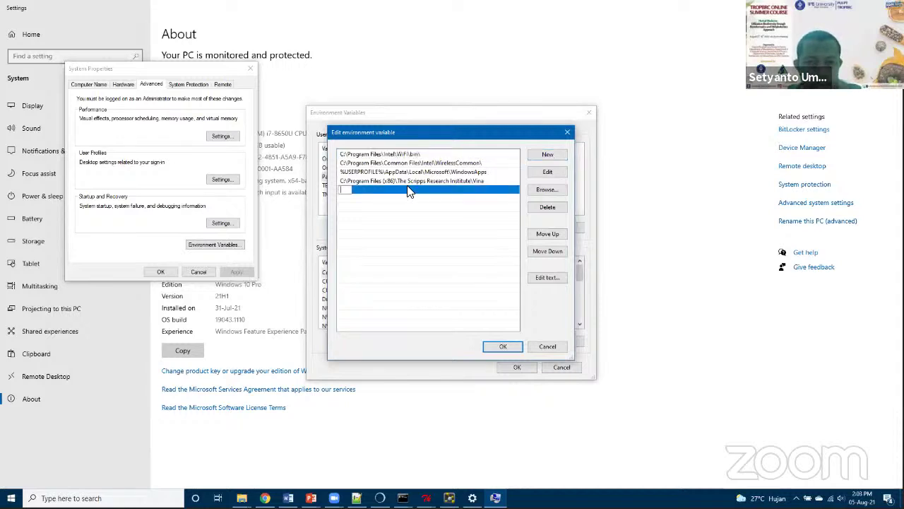
{"action": "key", "text": "ctrl+v"}
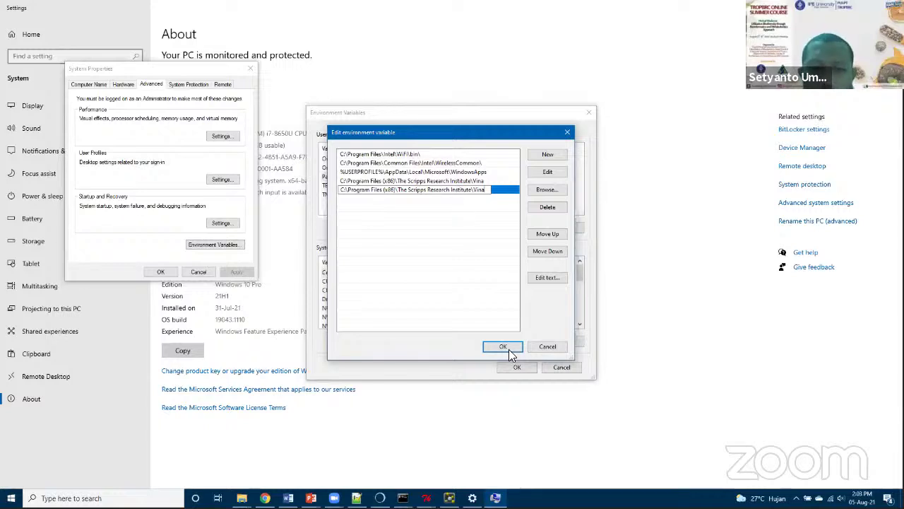
{"action": "left_click", "coordinate": [544, 349]}
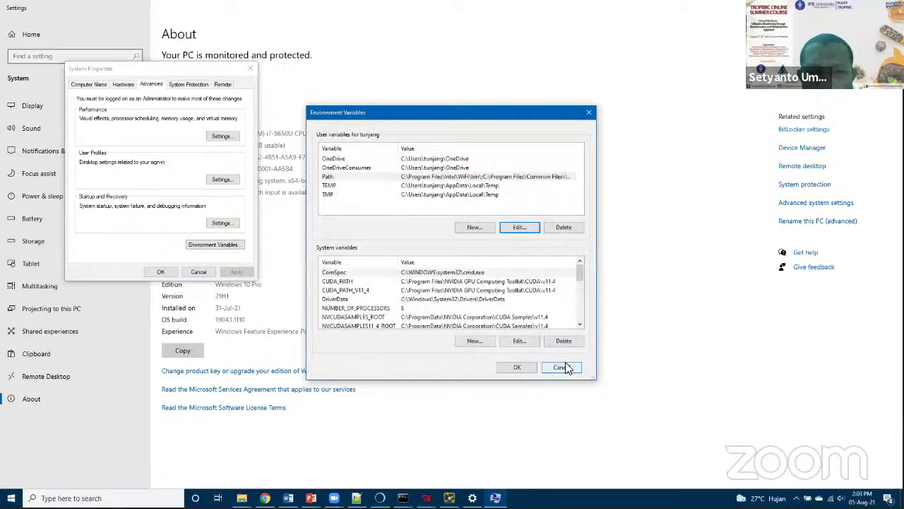
{"action": "left_click", "coordinate": [569, 369]}
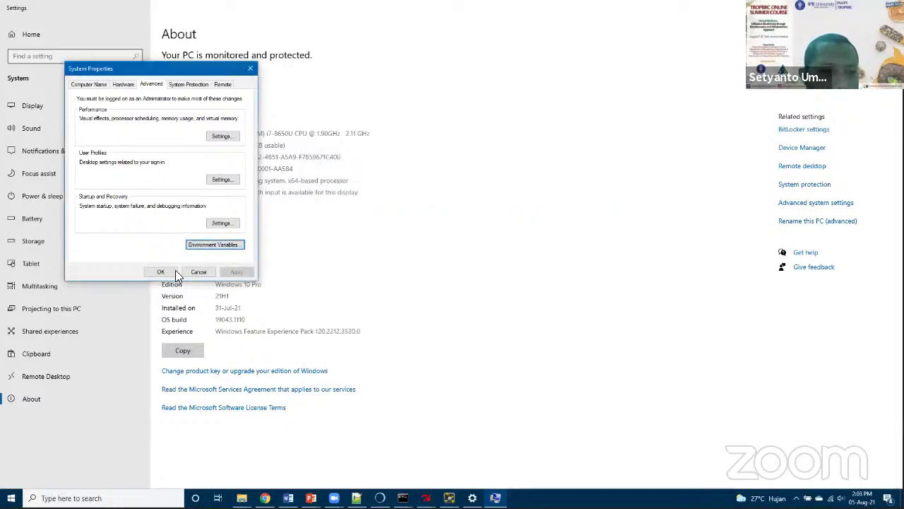
{"action": "left_click", "coordinate": [200, 272]}
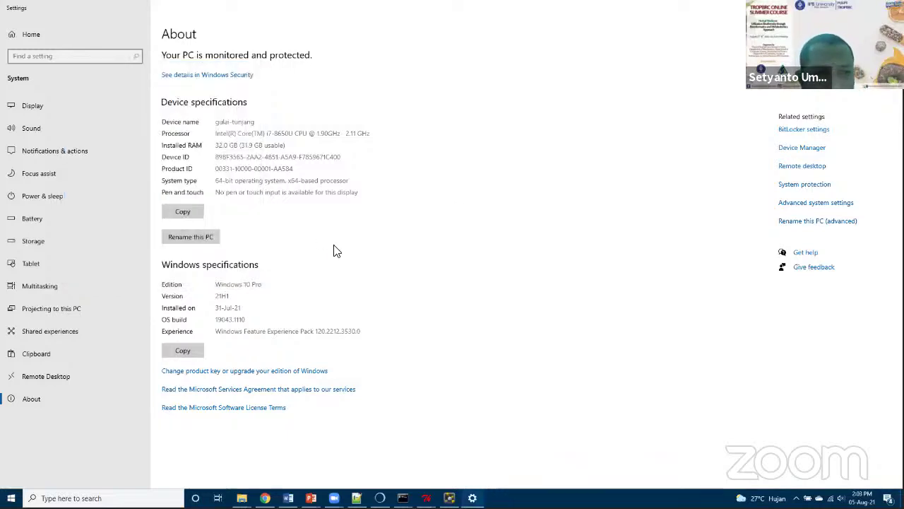
{"action": "key", "text": "alt+F4"}
Check the Vina search progress in the AutoDockTools console and show the 4-Dock_Lab_01_by_chimera folder's files.
{"action": "left_click", "coordinate": [402, 498]}
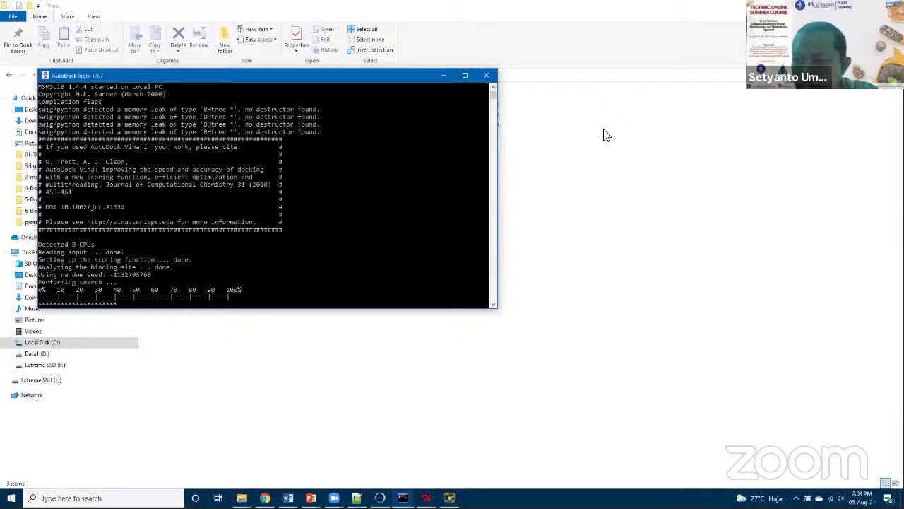
{"action": "scroll", "coordinate": [513, 466], "scroll_direction": "up", "scroll_amount": 1}
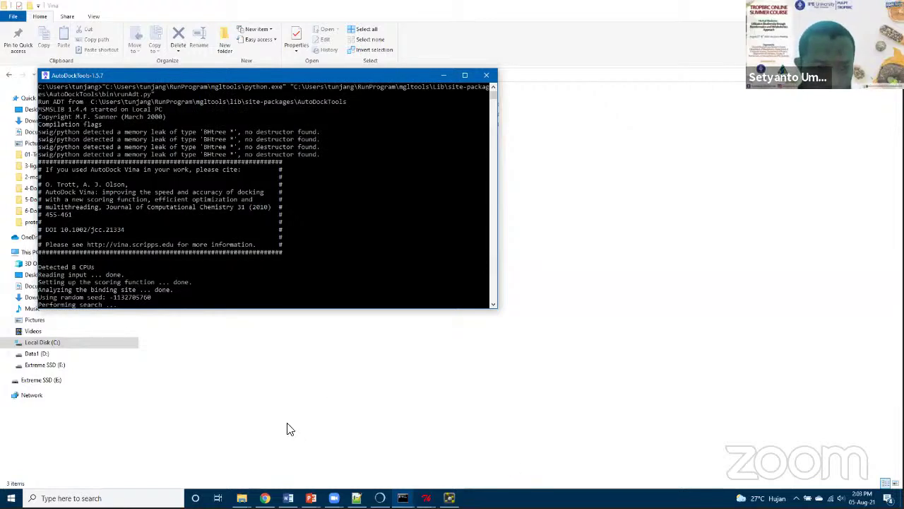
{"action": "mouse_move", "coordinate": [274, 488]}
{"action": "mouse_move", "coordinate": [242, 497]}
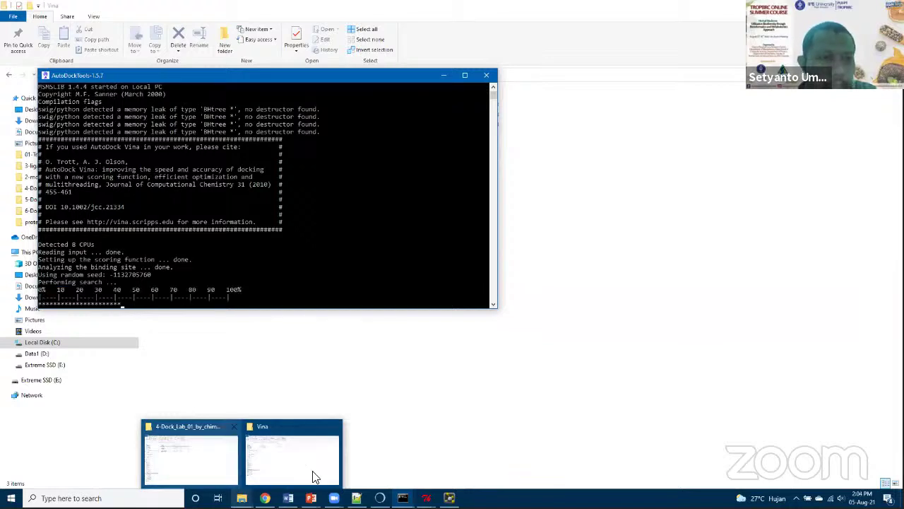
{"action": "left_click", "coordinate": [190, 456]}
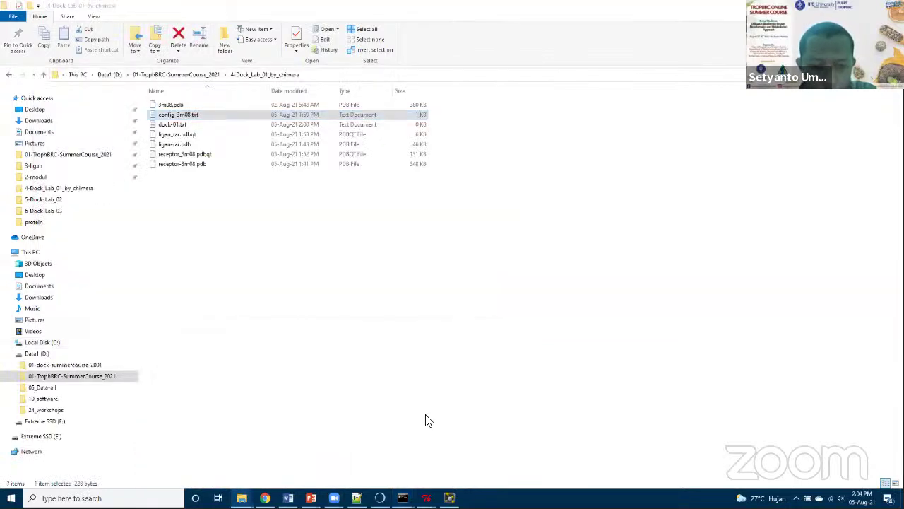
Delete all files inside the 5-Dock-Lab_02 folder.
{"action": "mouse_move", "coordinate": [403, 498]}
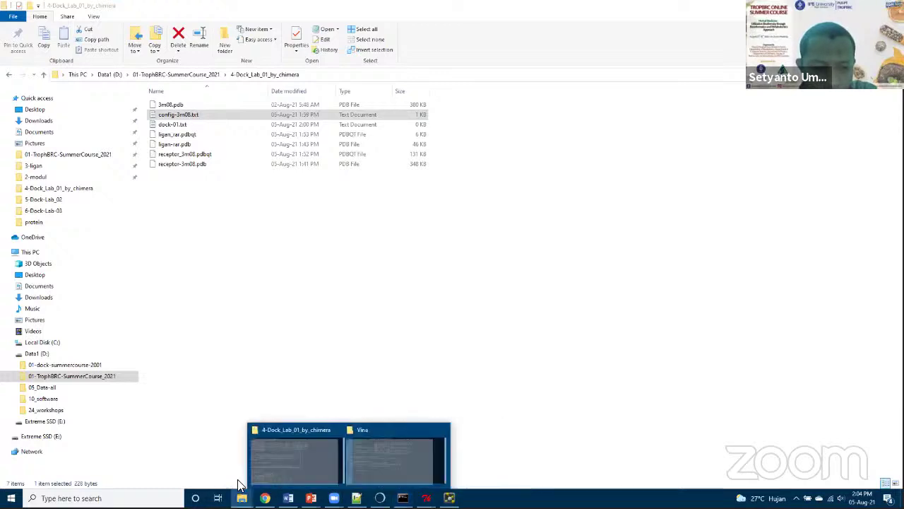
{"action": "left_click", "coordinate": [211, 87]}
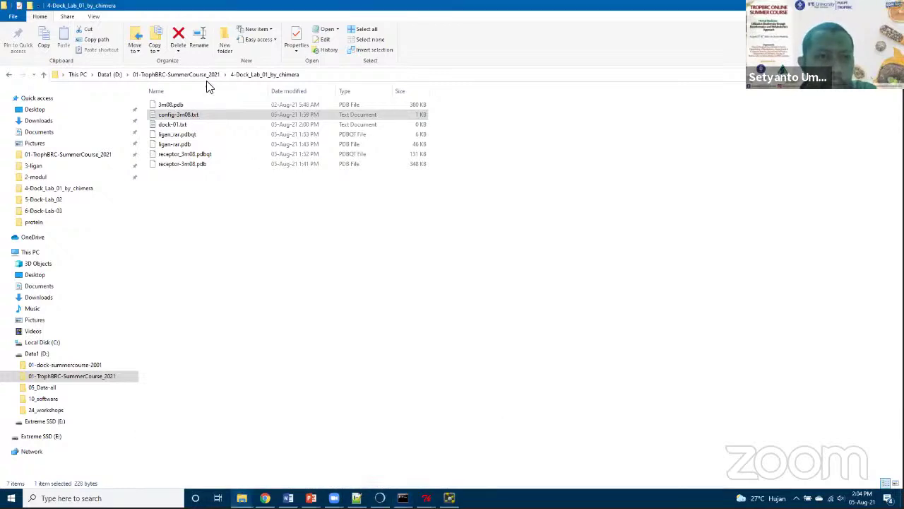
{"action": "key", "text": "alt+Up"}
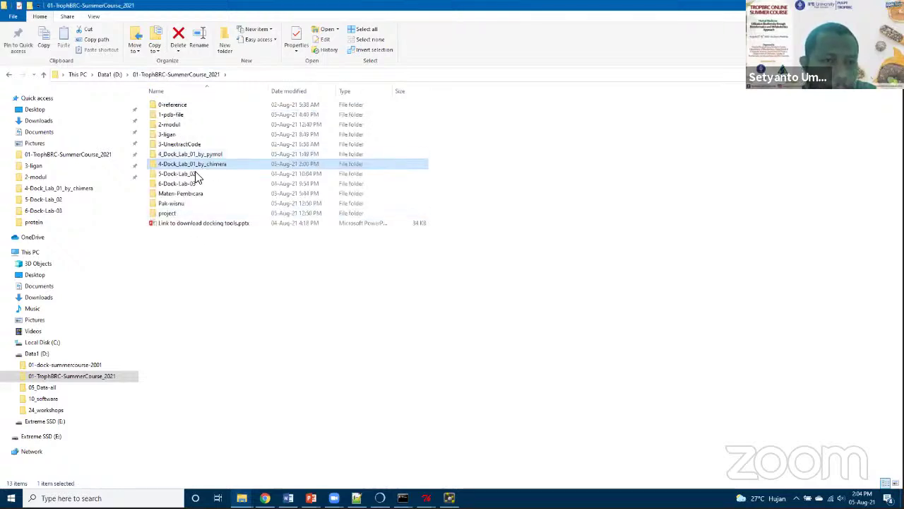
{"action": "left_click", "coordinate": [197, 175]}
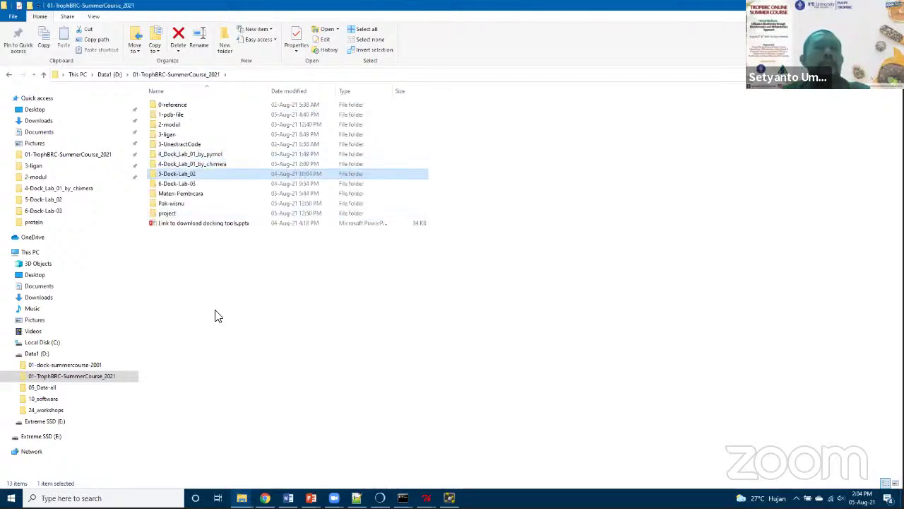
{"action": "double_click", "coordinate": [205, 175]}
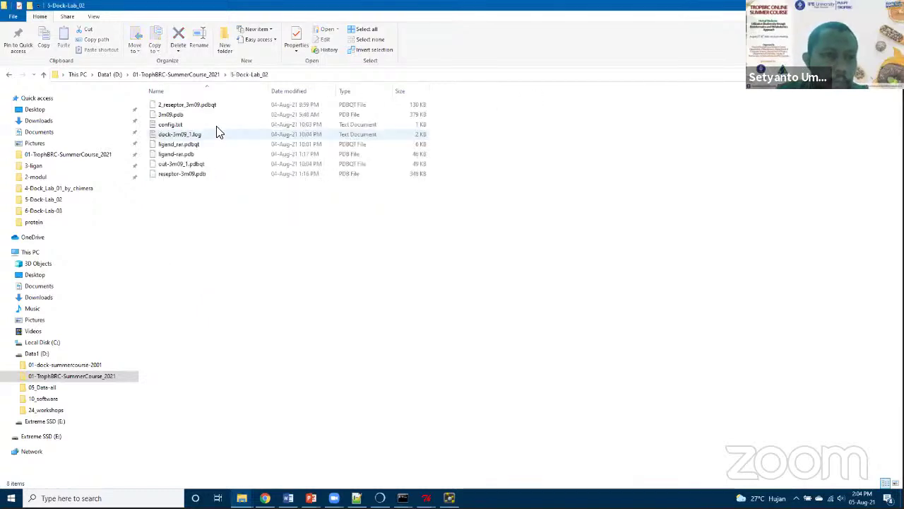
{"action": "left_click", "coordinate": [205, 75]}
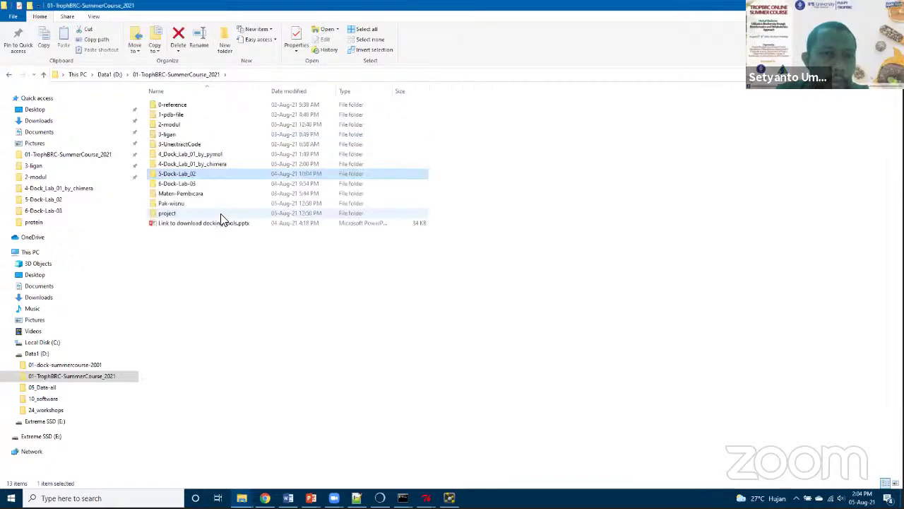
{"action": "double_click", "coordinate": [204, 178]}
{"action": "key", "text": "ctrl+a"}
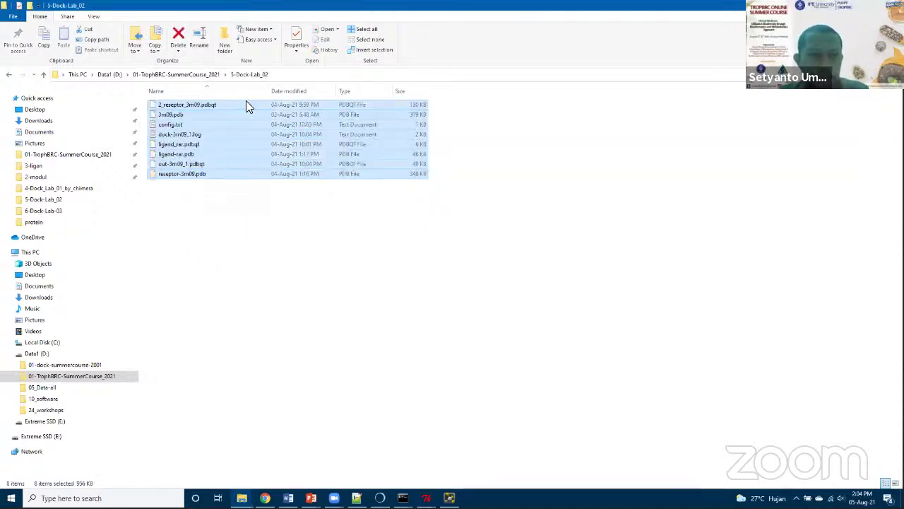
Copy config-3m08.txt and receptor_3m08.pdbqt from the 4-Dock_Lab_01_by_chimera folder into the 5-Dock-Lab_02 folder.
{"action": "left_click", "coordinate": [203, 76]}
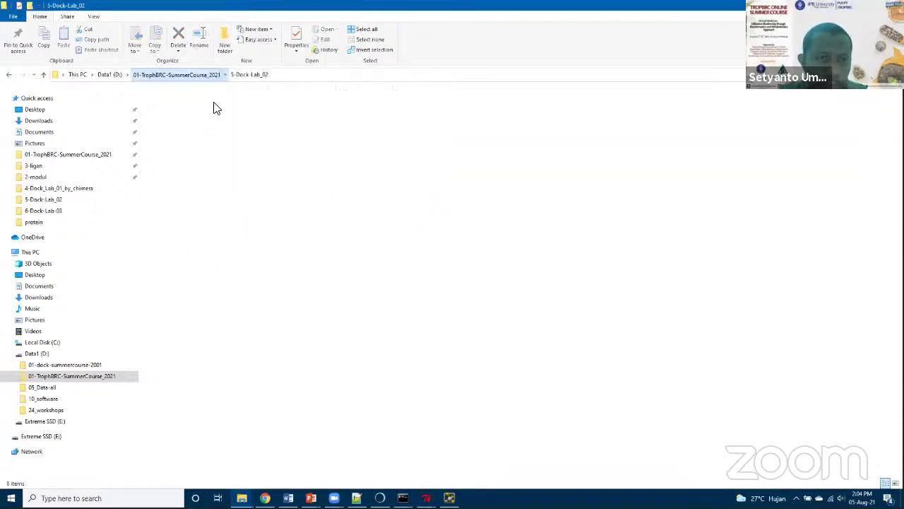
{"action": "left_click", "coordinate": [200, 161]}
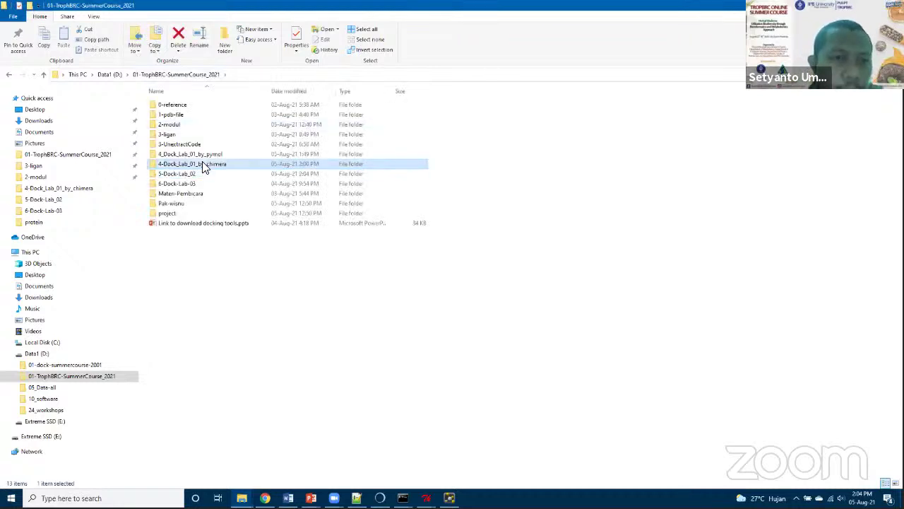
{"action": "double_click", "coordinate": [214, 163]}
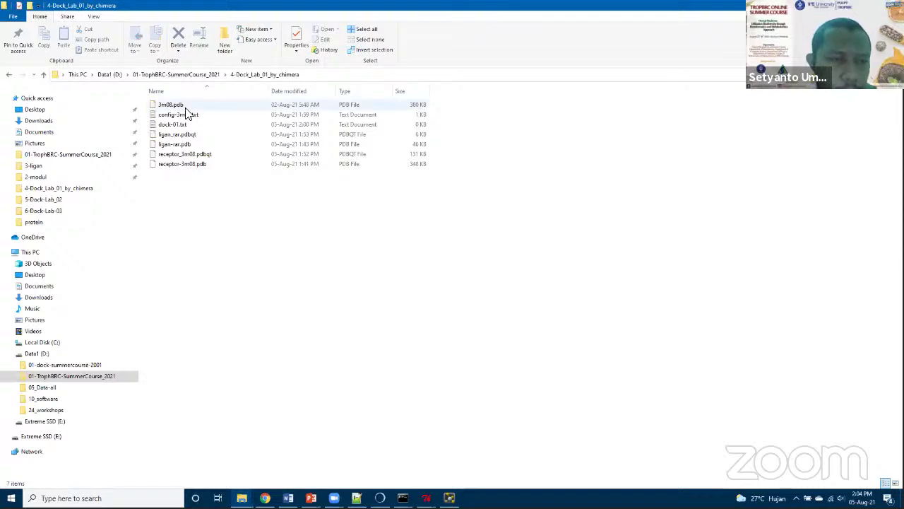
{"action": "left_click", "coordinate": [188, 116]}
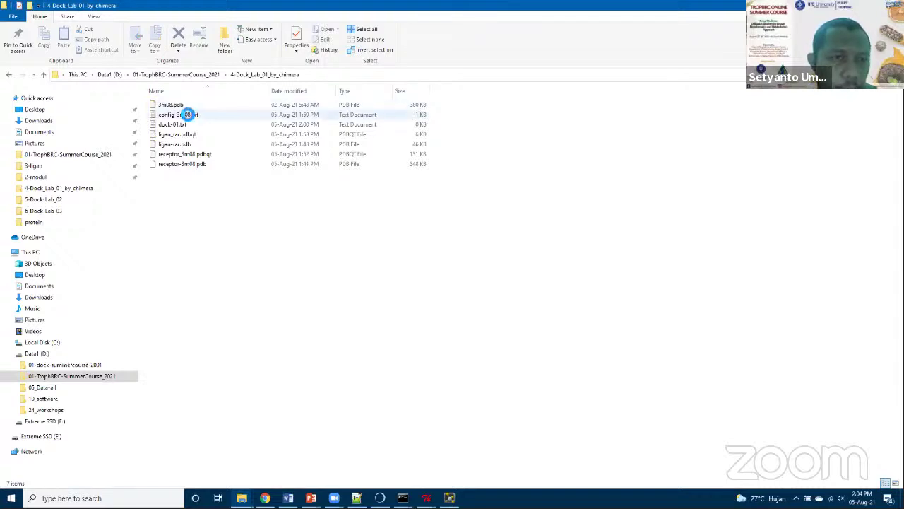
{"action": "left_click", "coordinate": [208, 156], "text": "ctrl"}
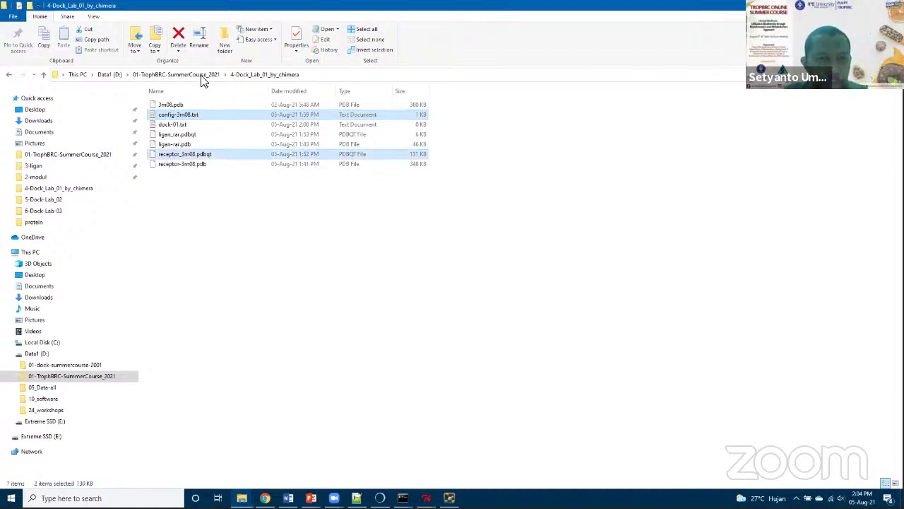
{"action": "key", "text": "BackSpace"}
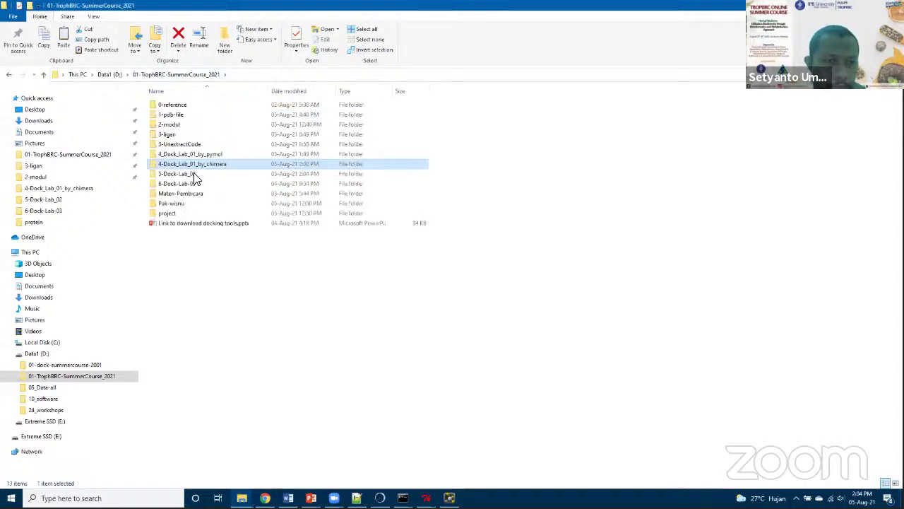
{"action": "key", "text": "Down"}
{"action": "key", "text": "Return"}
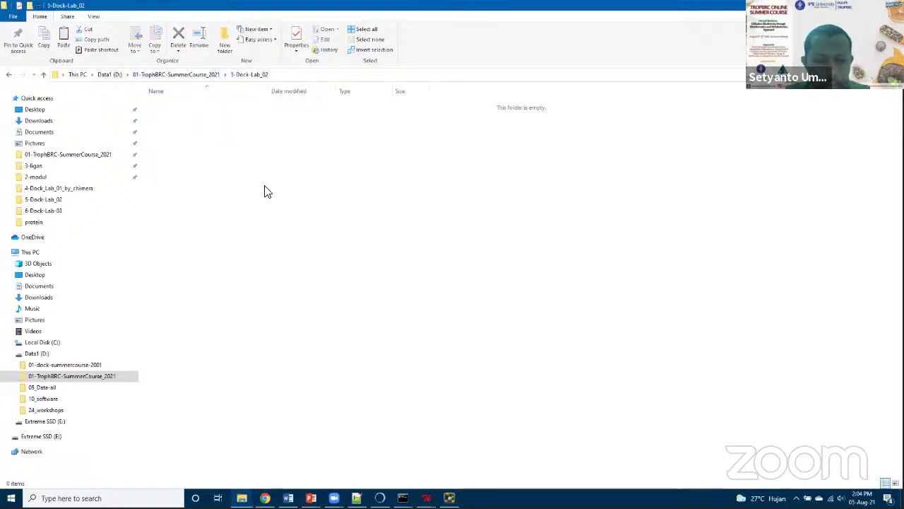
{"action": "key", "text": "ctrl+v"}
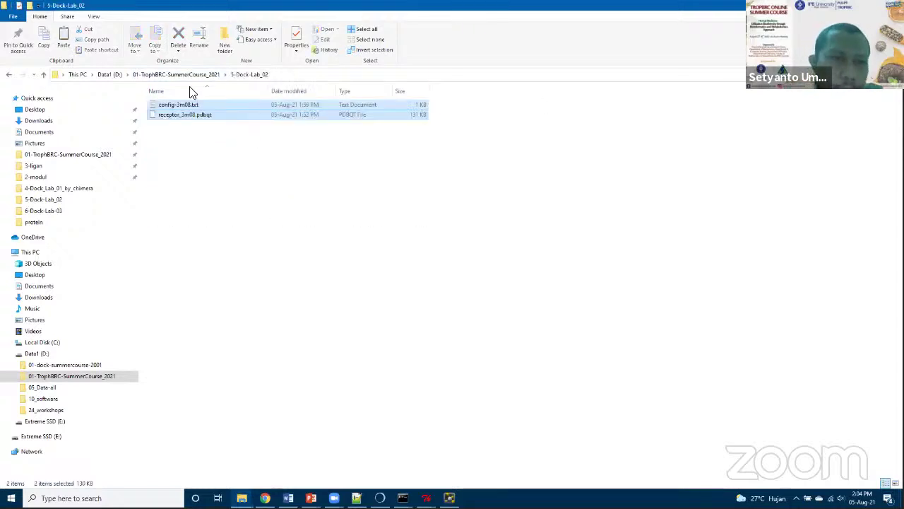
Rename the 5-Dock-Lab_02 folder as 5-Dock-Lab_02_lig_notorsion.
{"action": "key", "text": "BackSpace"}
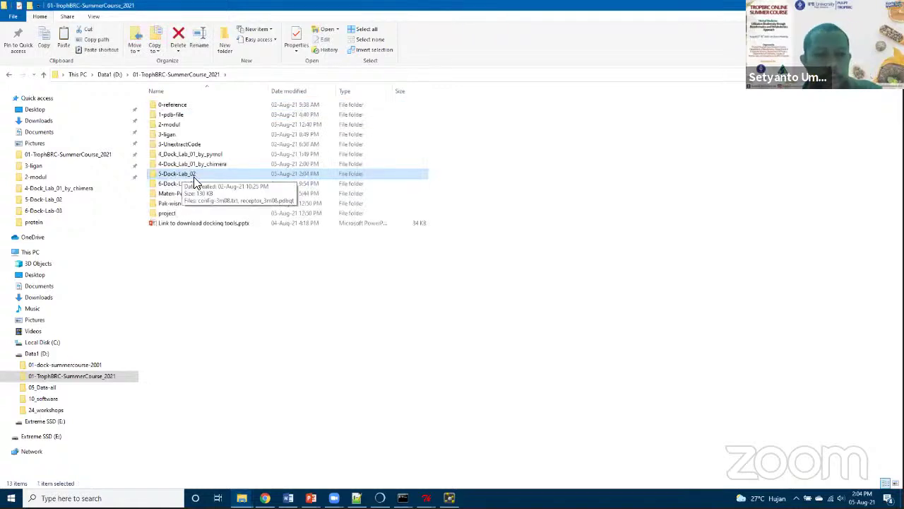
{"action": "key", "text": "shift+F10"}
{"action": "left_click", "coordinate": [237, 383]}
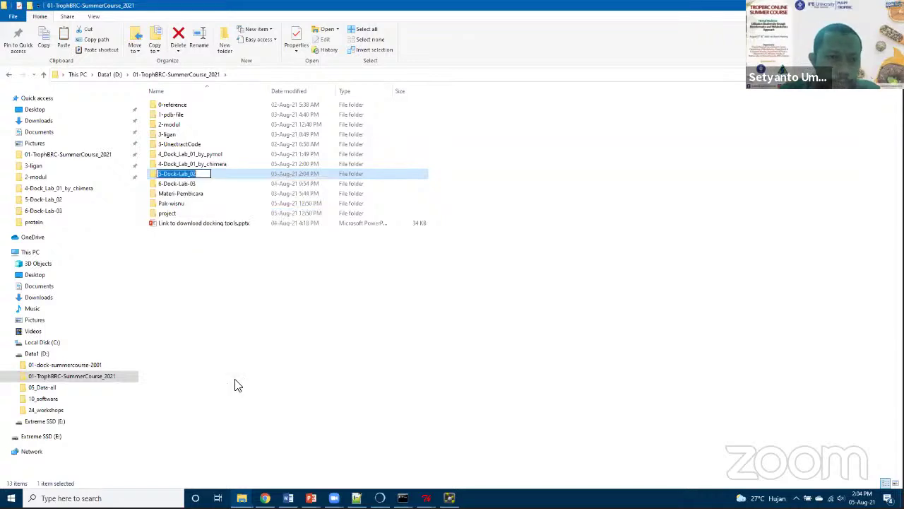
{"action": "key", "text": "End"}
{"action": "type", "text": "_lig_no"}
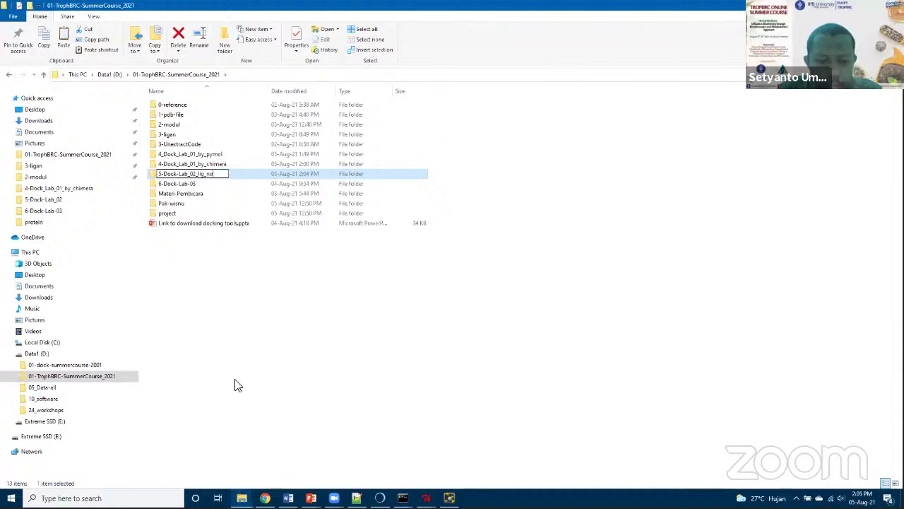
{"action": "type", "text": "torsi"}
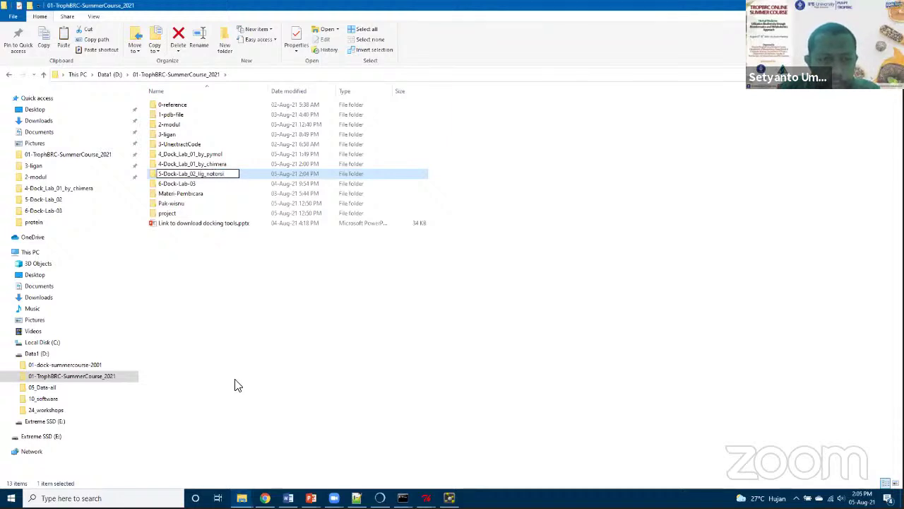
{"action": "type", "text": "on"}
{"action": "key", "text": "Return"}
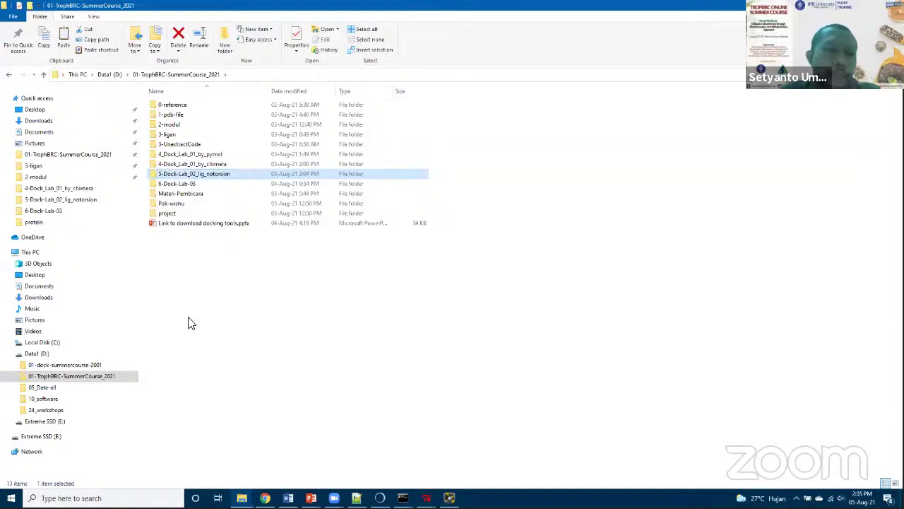
{"action": "left_click", "coordinate": [365, 457]}
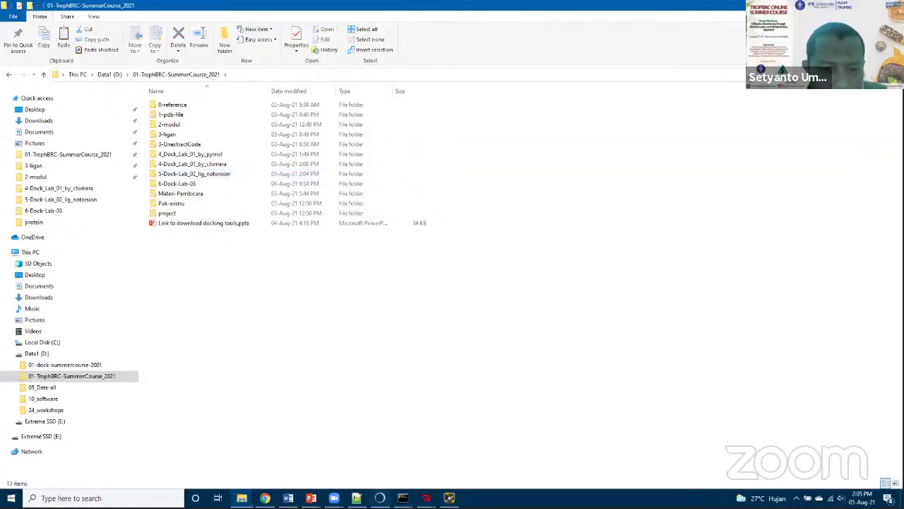
Check how far the Vina search has run in the console, and switch to the AutoDockTools viewer showing the receptor and ligand.
{"action": "left_click", "coordinate": [426, 498]}
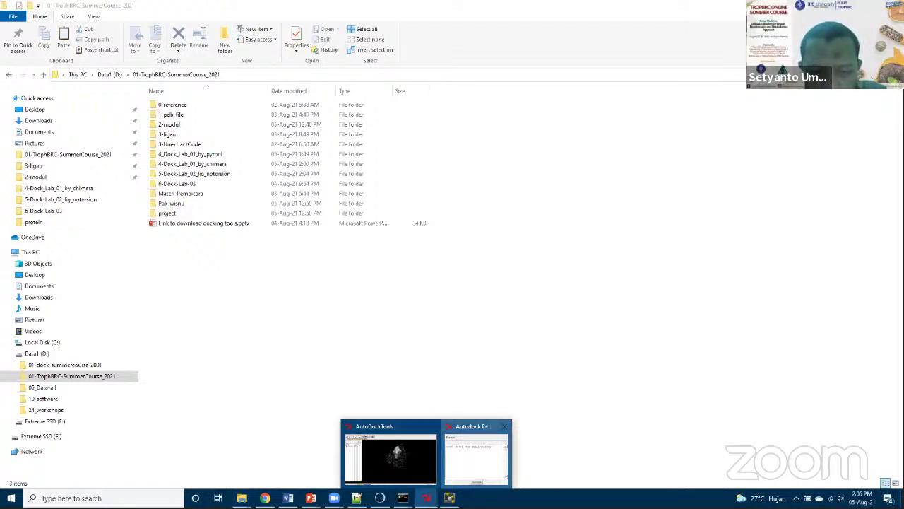
{"action": "left_click", "coordinate": [475, 458]}
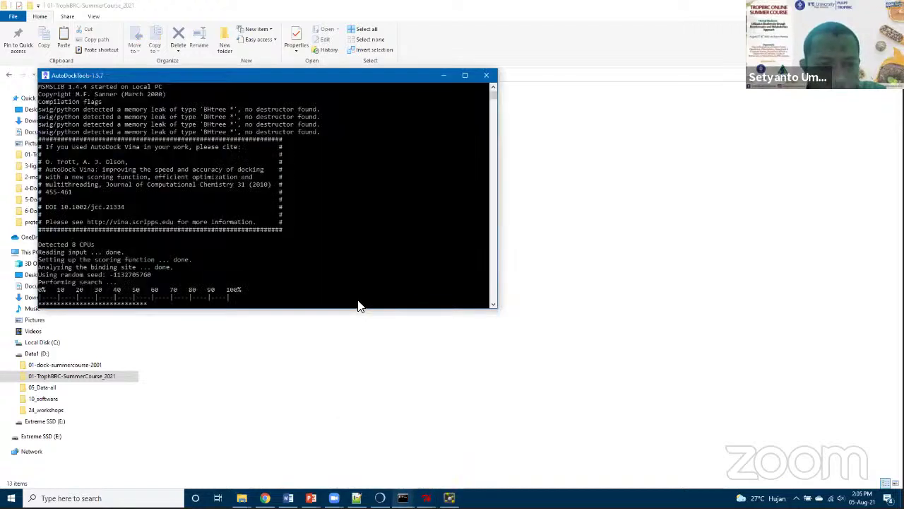
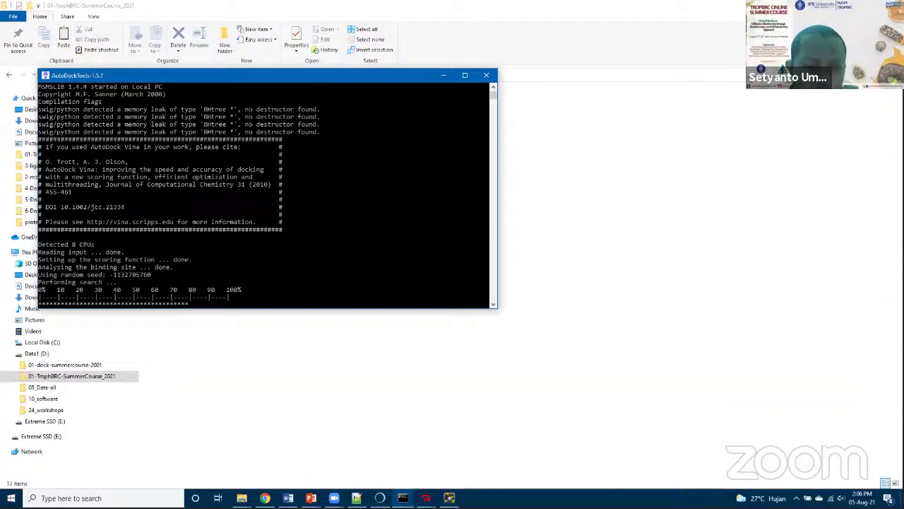
{"action": "left_click", "coordinate": [426, 498]}
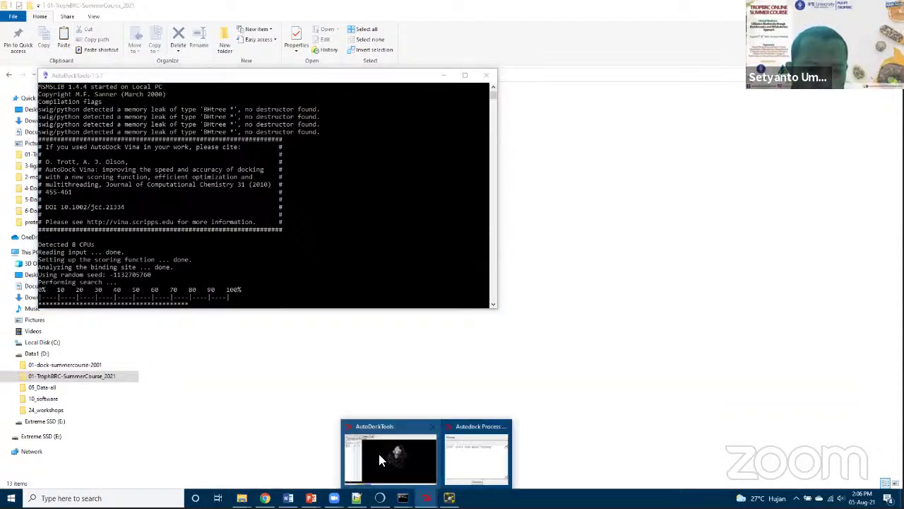
{"action": "left_click", "coordinate": [379, 455]}
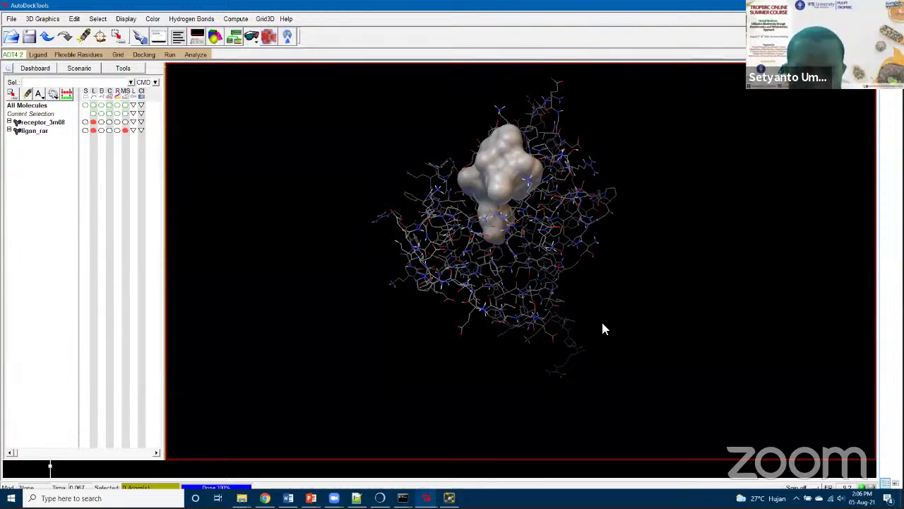
{"action": "left_click", "coordinate": [39, 55]}
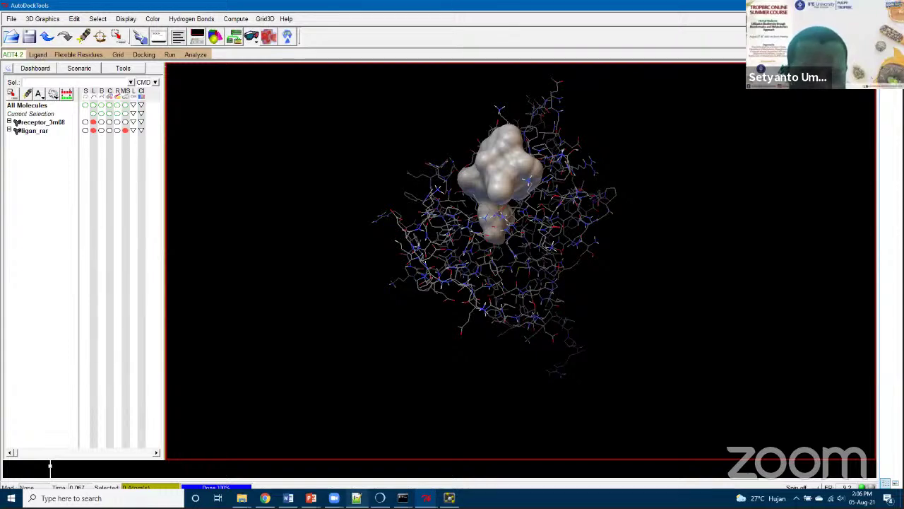
Open ligan_rar.pdbqt from the 4-Dock_Lab_01_by_chimera folder in Notepad++.
{"action": "mouse_move", "coordinate": [242, 497]}
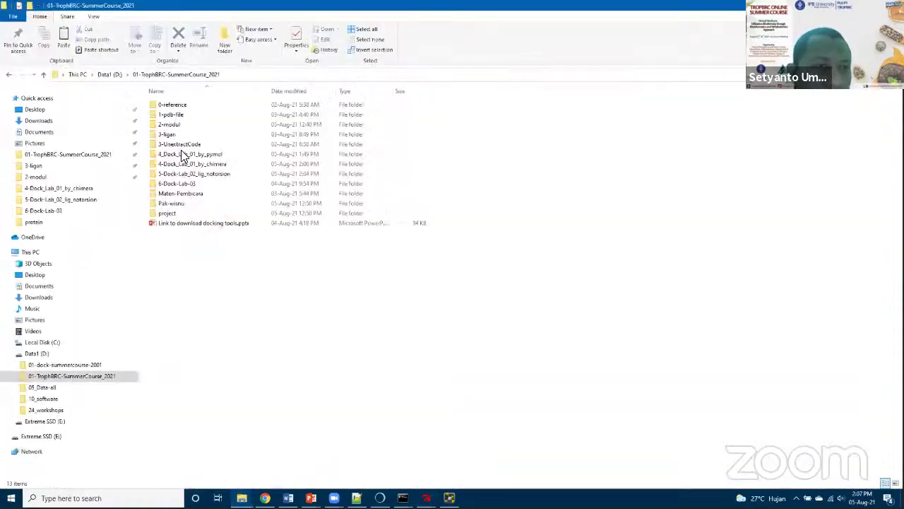
{"action": "left_click", "coordinate": [198, 461]}
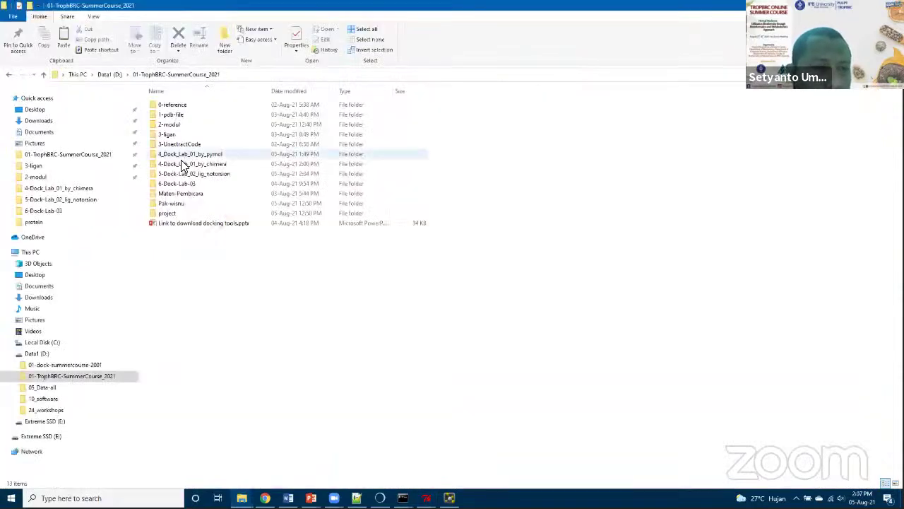
{"action": "left_click", "coordinate": [182, 164]}
{"action": "double_click", "coordinate": [182, 164]}
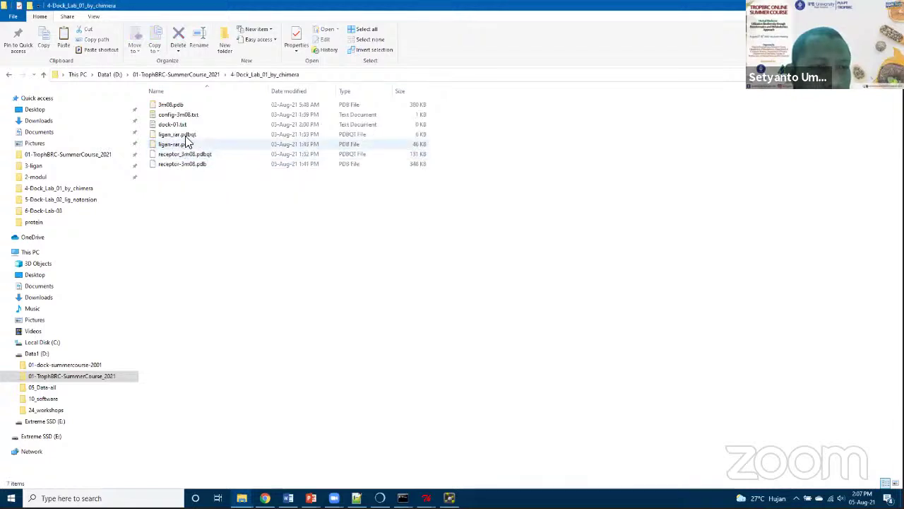
{"action": "left_click", "coordinate": [189, 135]}
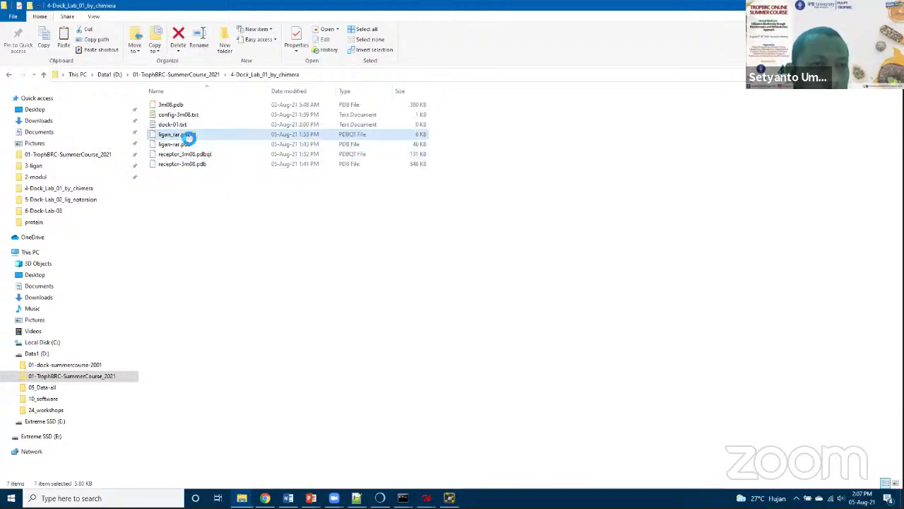
{"action": "right_click", "coordinate": [186, 135]}
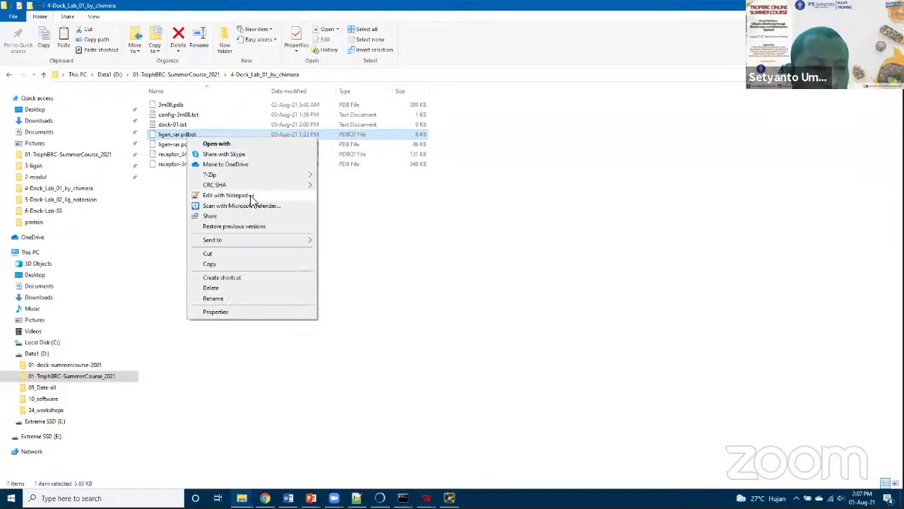
{"action": "left_click", "coordinate": [250, 197]}
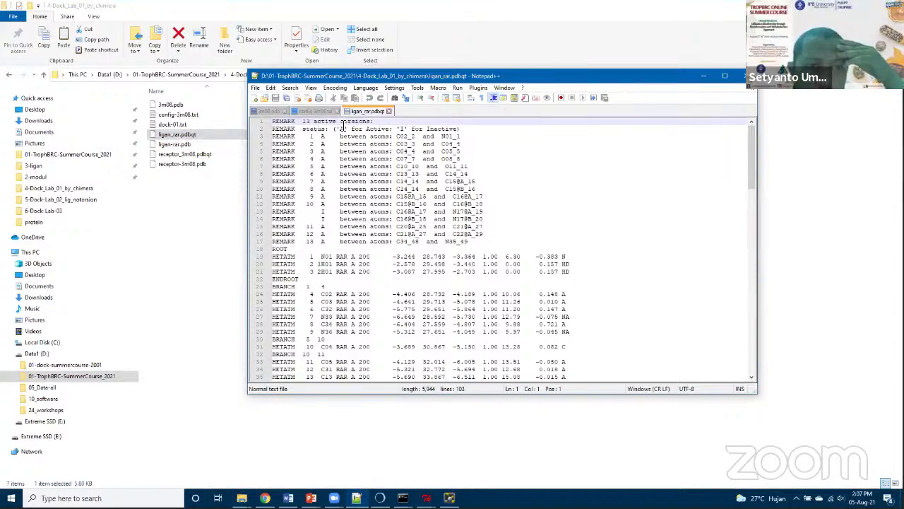
Highlight the active torsions remark in ligan_rar.pdbqt and examine the file's torsion list and atom branches.
{"action": "left_click_drag", "start_coordinate": [302, 122], "coordinate": [369, 121]}
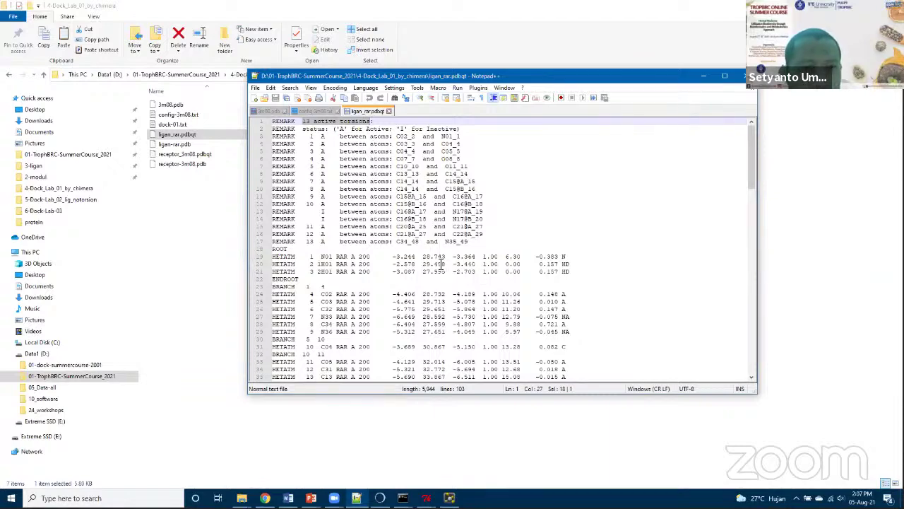
{"action": "scroll", "coordinate": [302, 170], "scroll_direction": "down", "scroll_amount": 6}
{"action": "scroll", "coordinate": [339, 212], "scroll_direction": "up", "scroll_amount": 1}
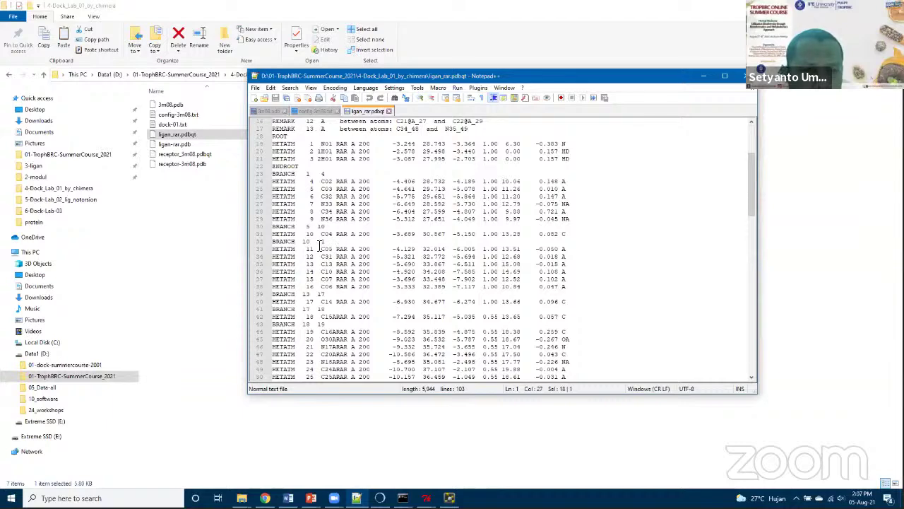
Examine the remaining atom branches of ligan_rar.pdbqt down to the TORSDOF line, and close the file.
{"action": "scroll", "coordinate": [319, 242], "scroll_direction": "down", "scroll_amount": 5}
{"action": "scroll", "coordinate": [320, 242], "scroll_direction": "down", "scroll_amount": 10}
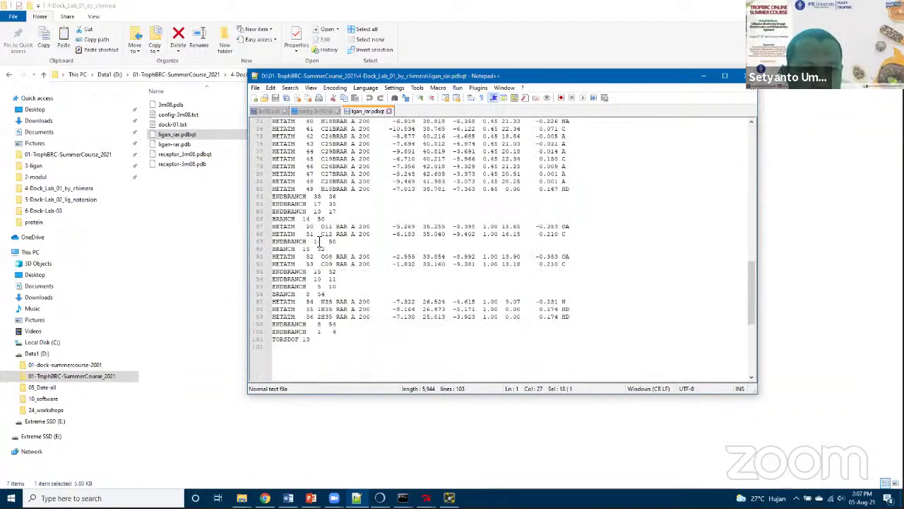
{"action": "scroll", "coordinate": [319, 242], "scroll_direction": "down", "scroll_amount": 4}
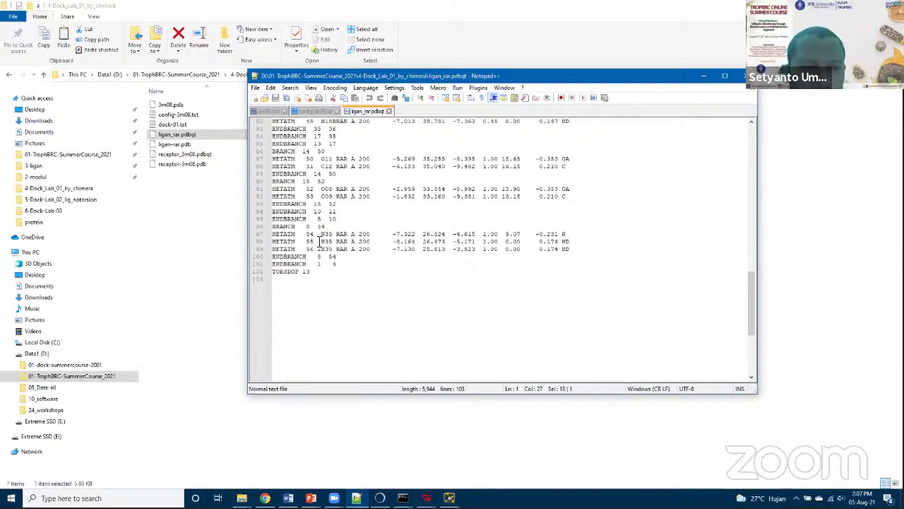
{"action": "scroll", "coordinate": [319, 241], "scroll_direction": "up", "scroll_amount": 15}
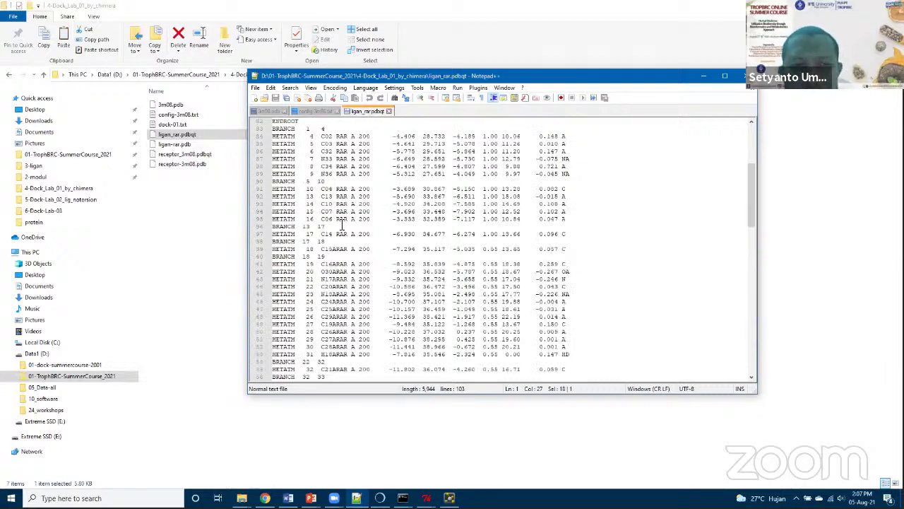
{"action": "scroll", "coordinate": [340, 226], "scroll_direction": "up", "scroll_amount": 20}
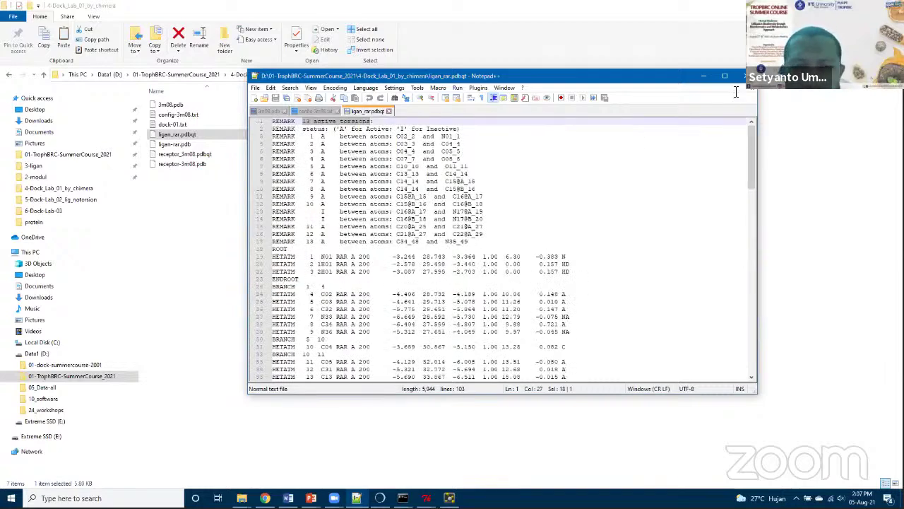
{"action": "left_click", "coordinate": [389, 112]}
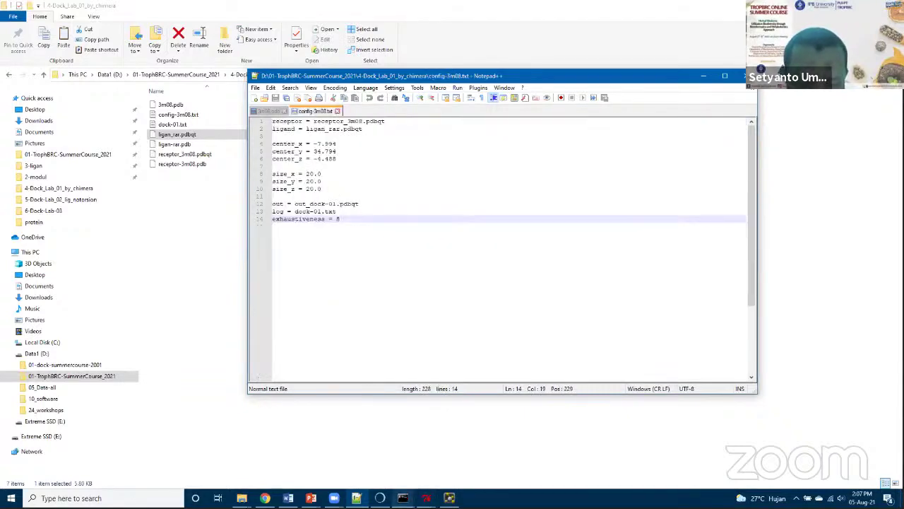
Check the Vina docking results in the console, and switch to PyMOL to reinitialize everything in its session.
{"action": "left_click", "coordinate": [404, 490]}
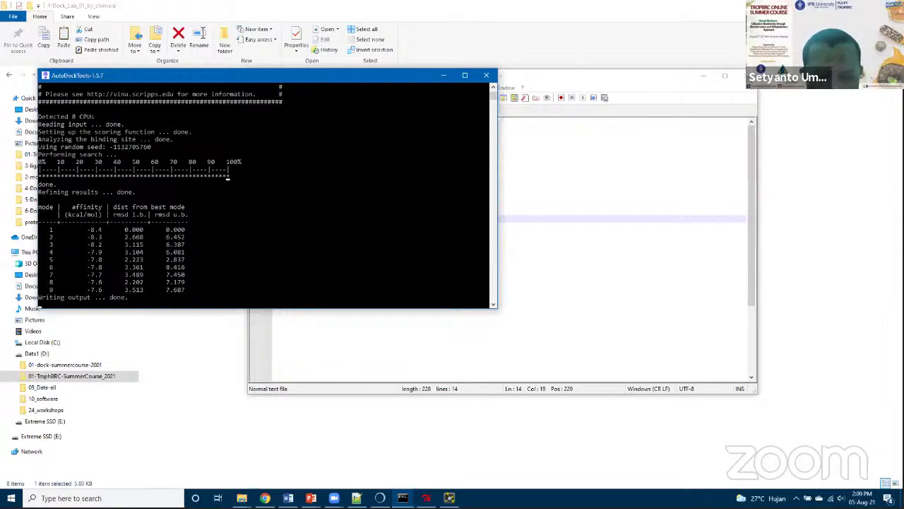
{"action": "left_click", "coordinate": [450, 498]}
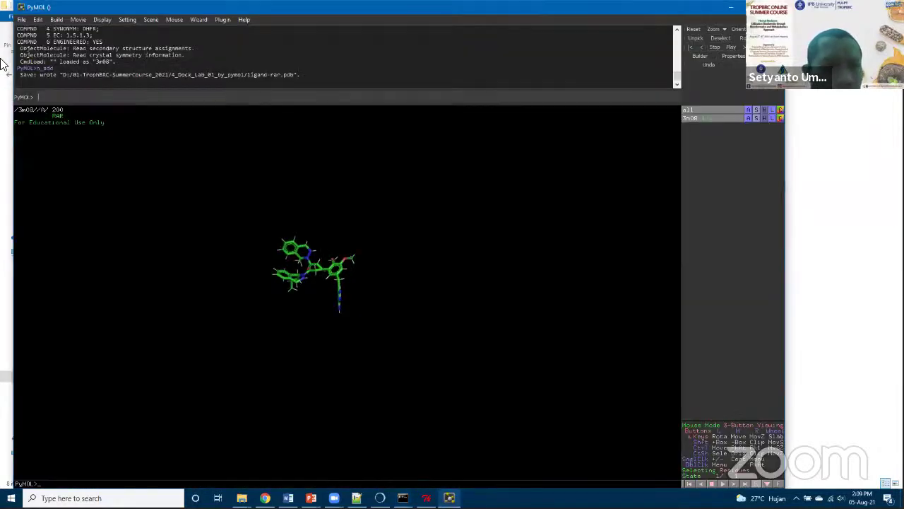
{"action": "left_click", "coordinate": [21, 19]}
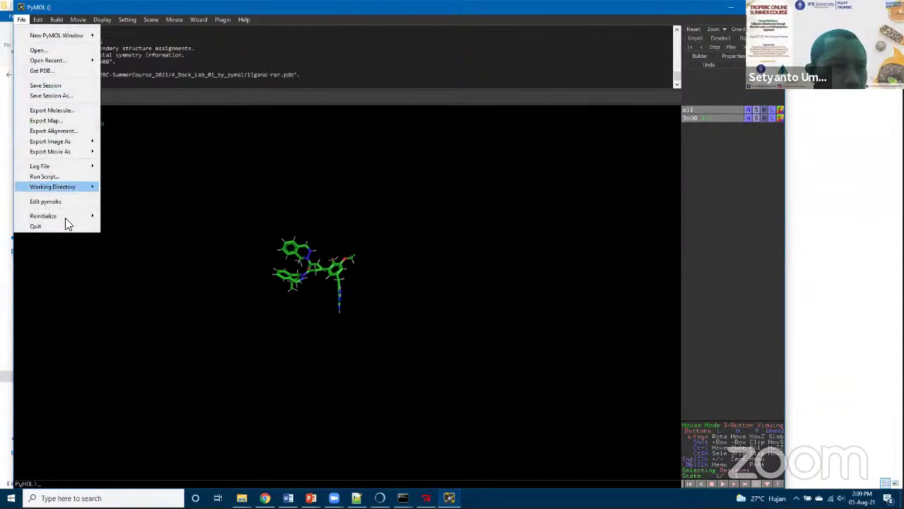
{"action": "mouse_move", "coordinate": [67, 216]}
{"action": "left_click", "coordinate": [121, 218]}
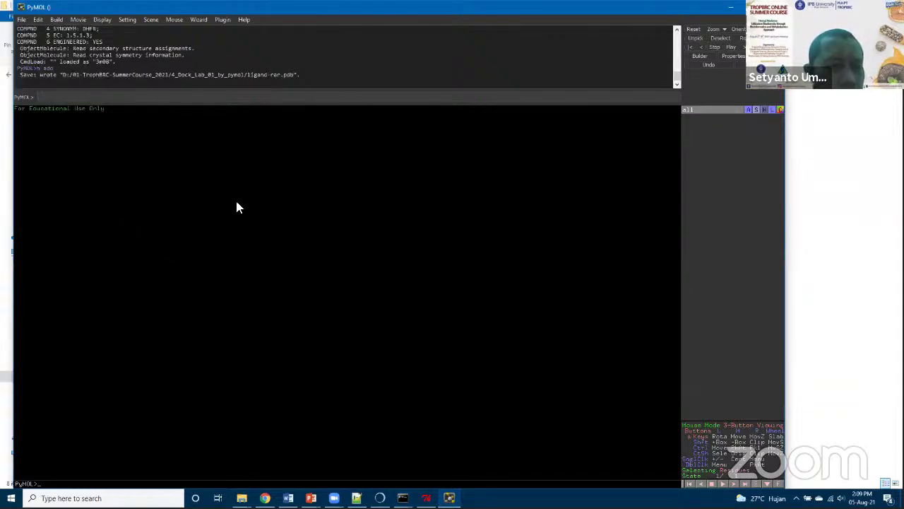
Load ligan_rar.pdbqt from the 4-Dock_Lab_01_by_chimera folder and inspect the ligand's structure.
{"action": "left_click", "coordinate": [21, 20]}
{"action": "left_click", "coordinate": [41, 48]}
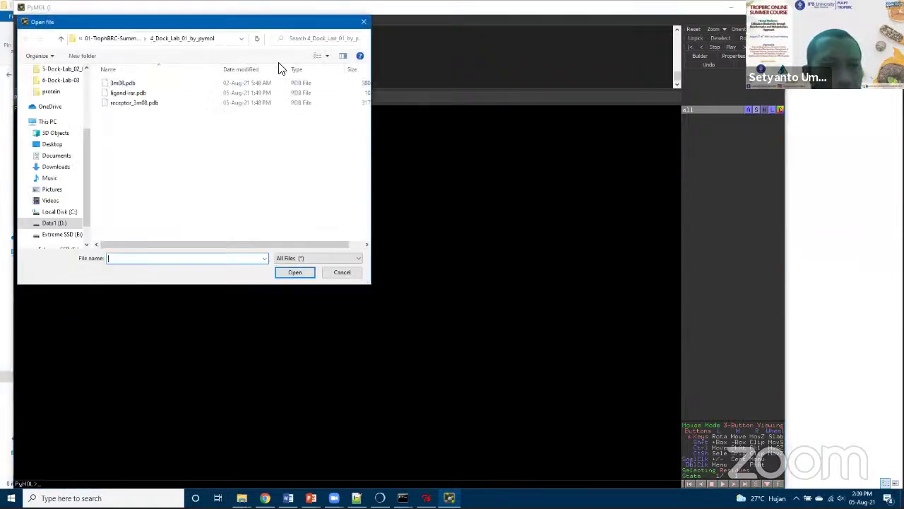
{"action": "left_click", "coordinate": [127, 37]}
{"action": "double_click", "coordinate": [169, 144]}
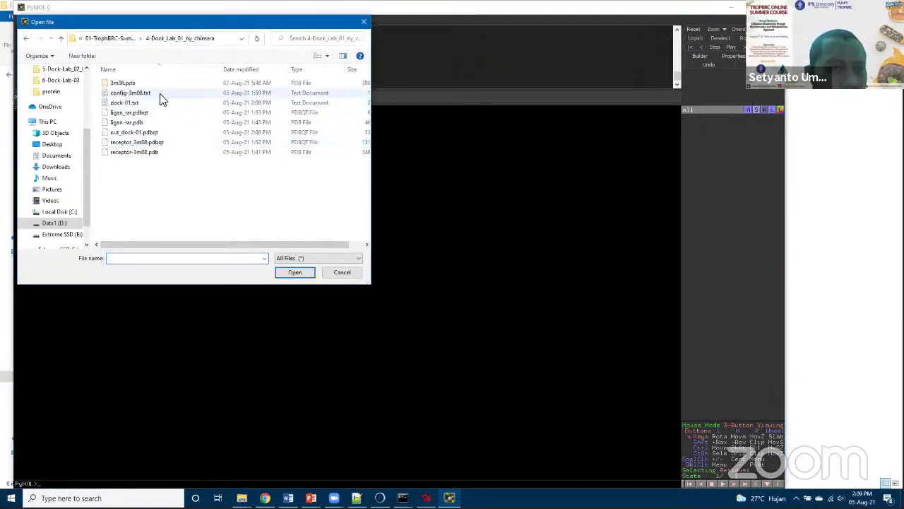
{"action": "left_click", "coordinate": [134, 112]}
{"action": "left_click", "coordinate": [294, 272]}
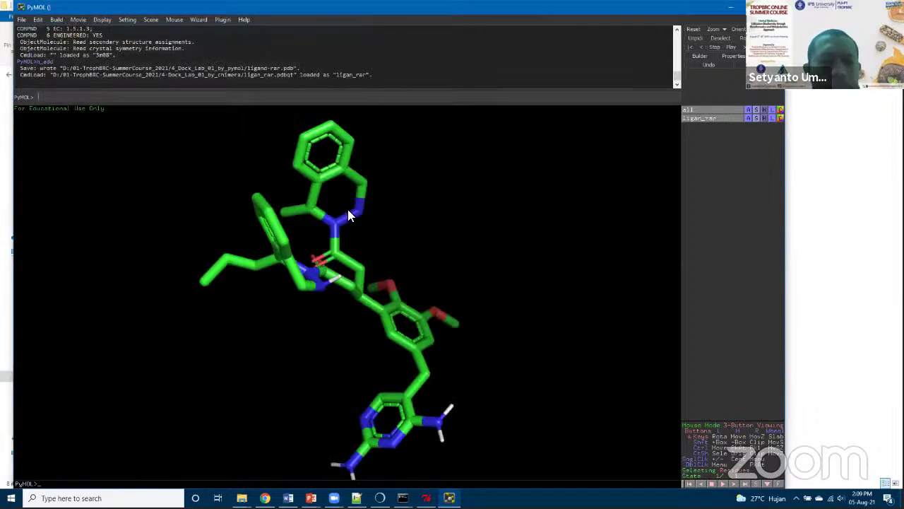
{"action": "left_click_drag", "start_coordinate": [410, 272], "coordinate": [33, 74]}
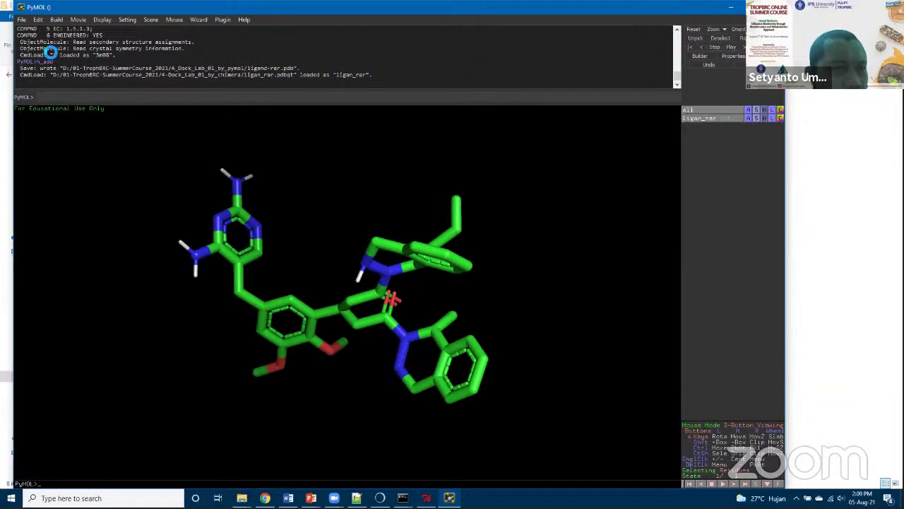
Load the docking output out_dock-01.pdbqt alongside the original ligand.
{"action": "key", "text": "alt+f"}
{"action": "key", "text": "o"}
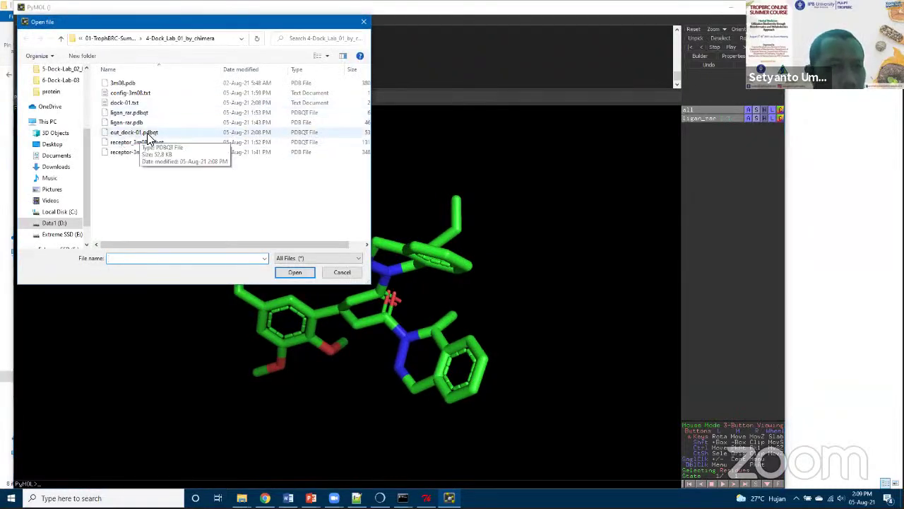
{"action": "left_click", "coordinate": [148, 134]}
{"action": "left_click", "coordinate": [296, 274]}
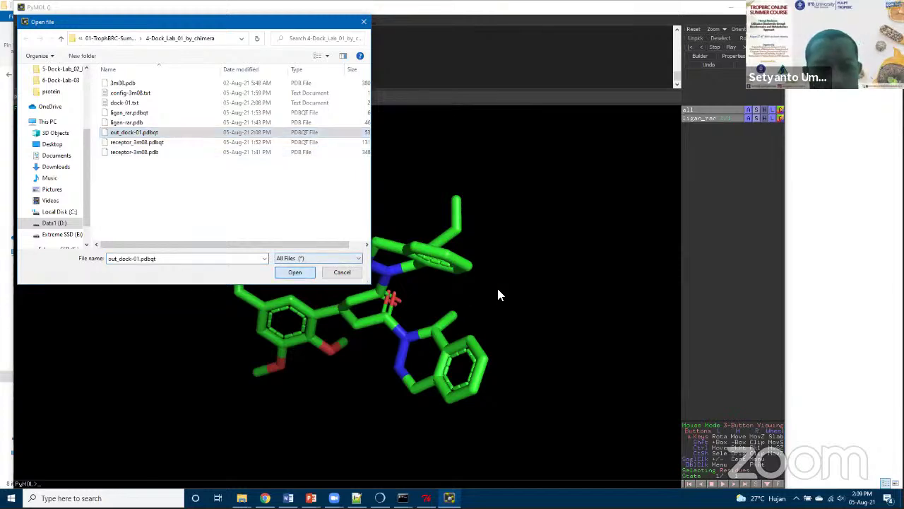
Play through the docked poses of out_dock-01 and compare them with the original ligand from several angles.
{"action": "left_click_drag", "start_coordinate": [235, 317], "coordinate": [678, 396]}
{"action": "left_click_drag", "start_coordinate": [754, 442], "coordinate": [721, 475]}
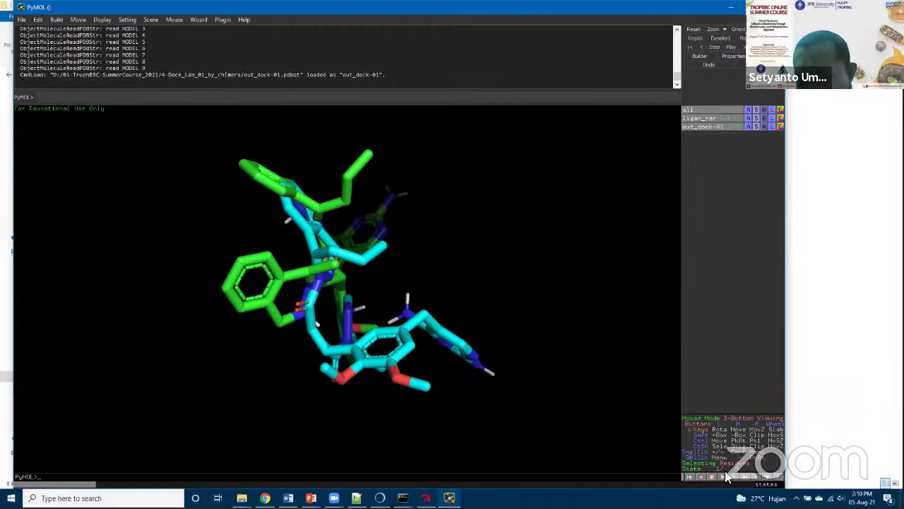
{"action": "left_click_drag", "start_coordinate": [332, 259], "coordinate": [395, 311]}
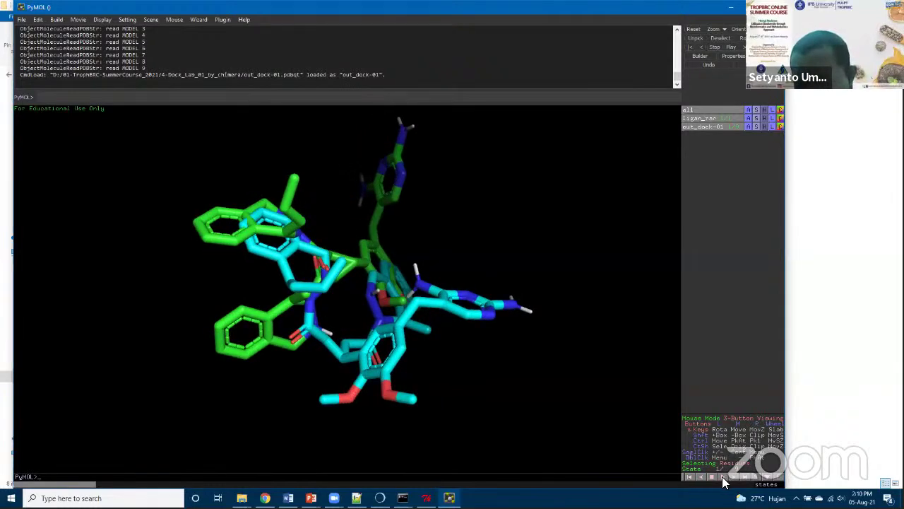
{"action": "left_click", "coordinate": [722, 478]}
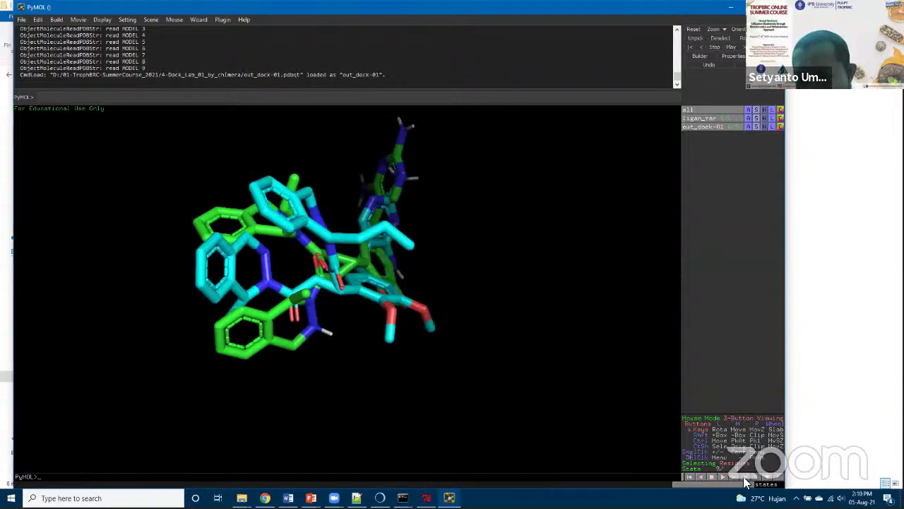
{"action": "left_click_drag", "start_coordinate": [379, 267], "coordinate": [708, 445]}
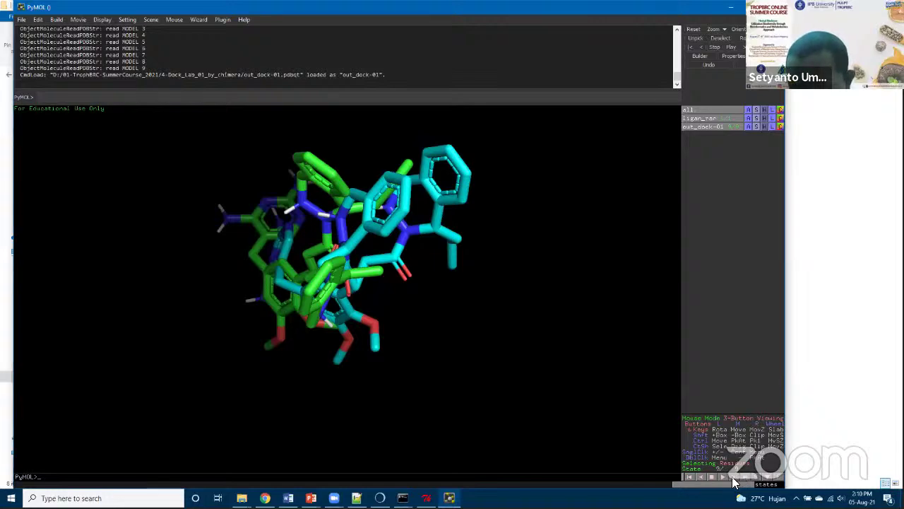
{"action": "left_click", "coordinate": [724, 477]}
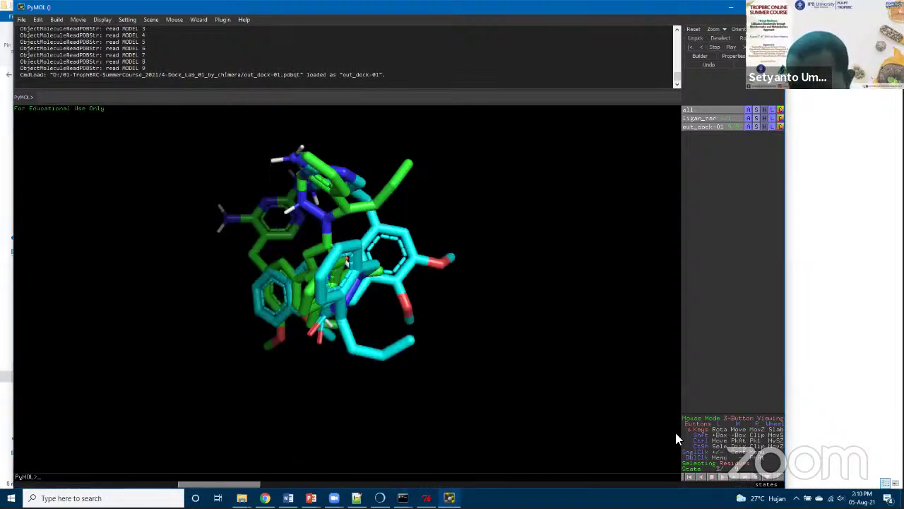
{"action": "left_click_drag", "start_coordinate": [352, 256], "coordinate": [424, 296]}
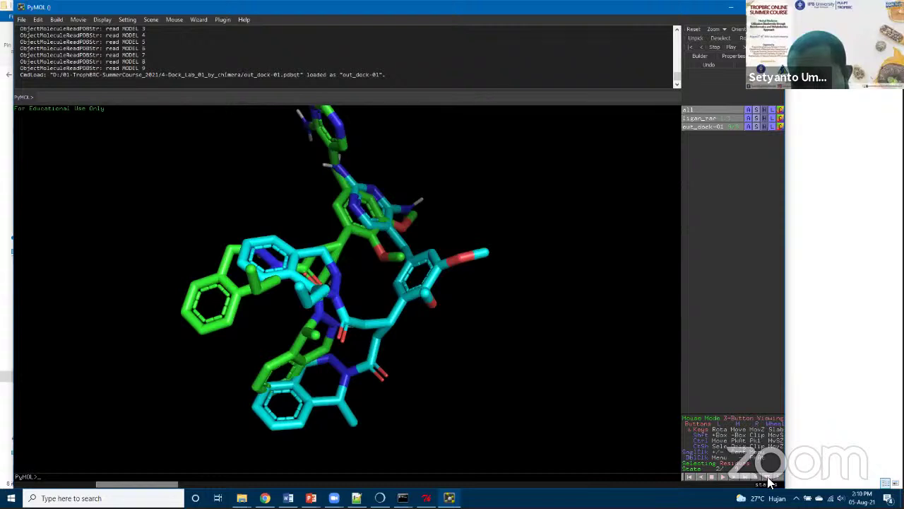
Toggle the visibility of out_dock-01 to tell the docked pose apart from the original ligand, leaving it shown.
{"action": "left_click", "coordinate": [704, 127]}
{"action": "left_click", "coordinate": [703, 127]}
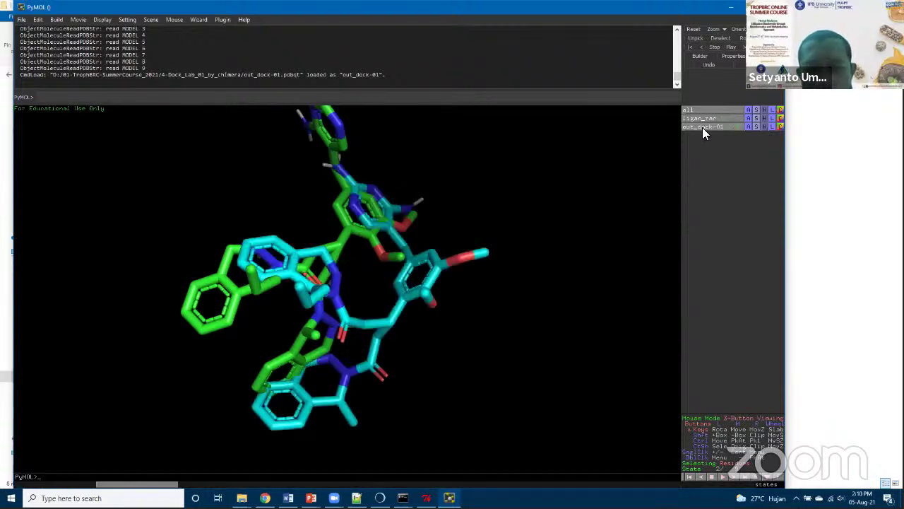
{"action": "left_click", "coordinate": [702, 127]}
{"action": "left_click", "coordinate": [702, 127]}
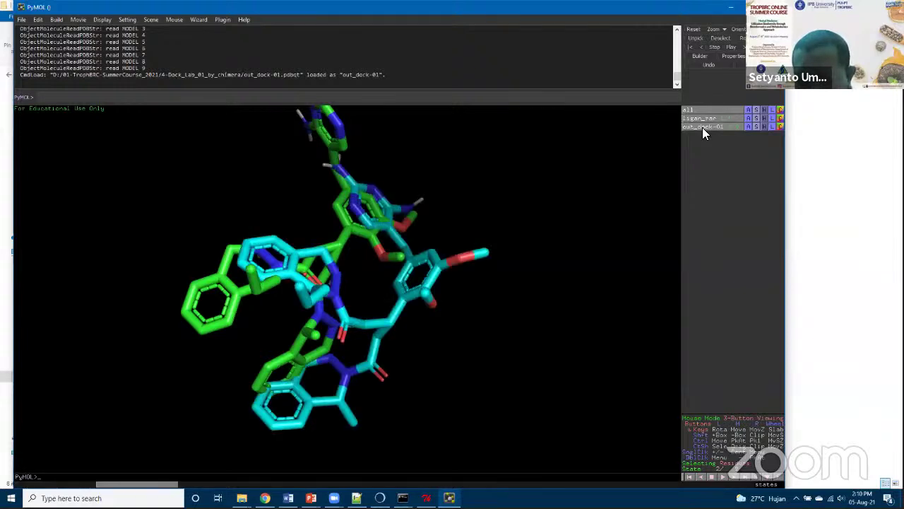
{"action": "left_click", "coordinate": [702, 127]}
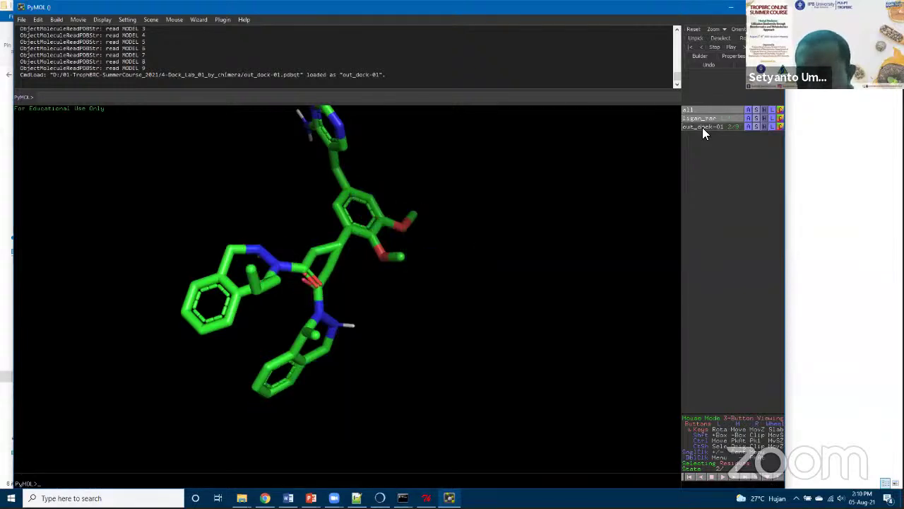
{"action": "left_click", "coordinate": [702, 128]}
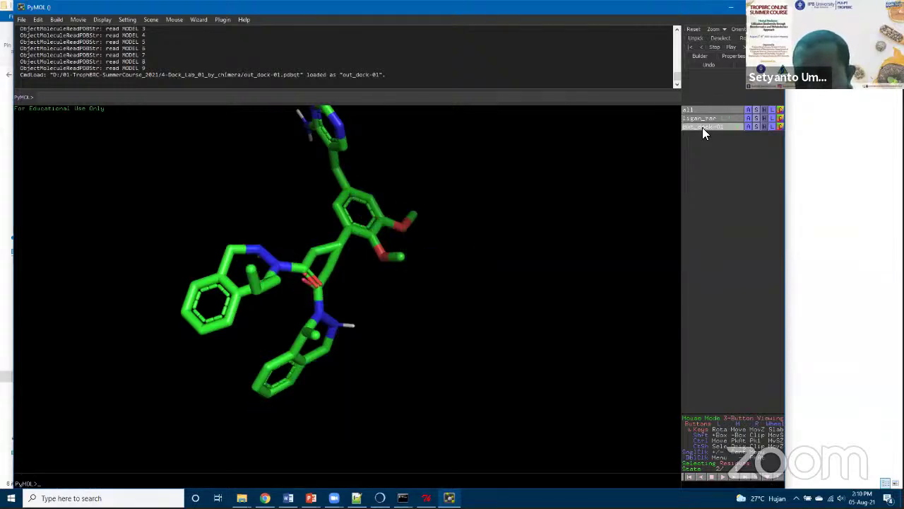
Advance through the docked poses of out_dock-01 from the second to the fifth, comparing each with the original ligand.
{"action": "left_click", "coordinate": [720, 478]}
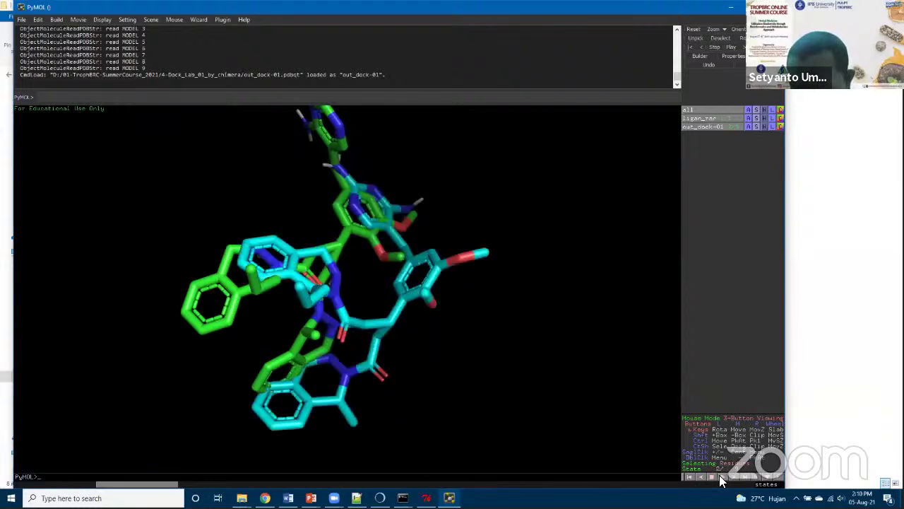
{"action": "left_click", "coordinate": [720, 479]}
{"action": "left_click", "coordinate": [734, 480]}
{"action": "left_click", "coordinate": [735, 480]}
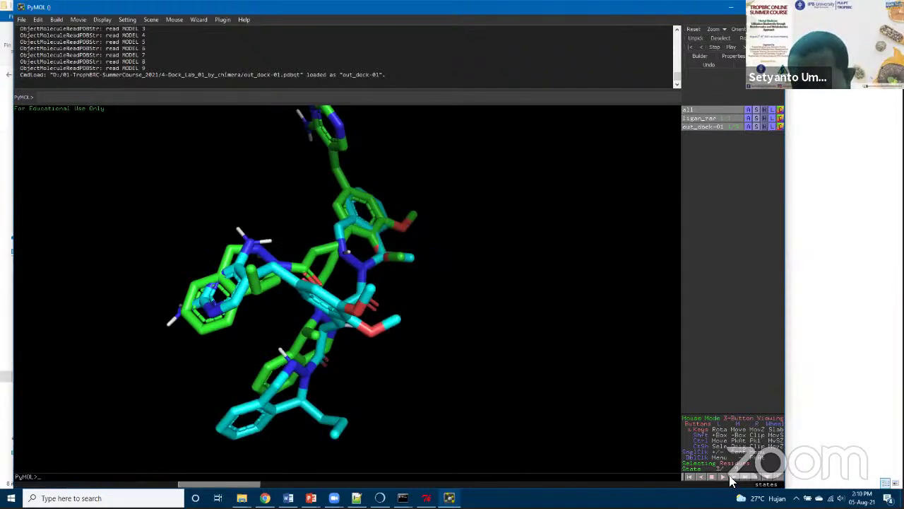
{"action": "left_click", "coordinate": [734, 480]}
{"action": "left_click", "coordinate": [733, 479]}
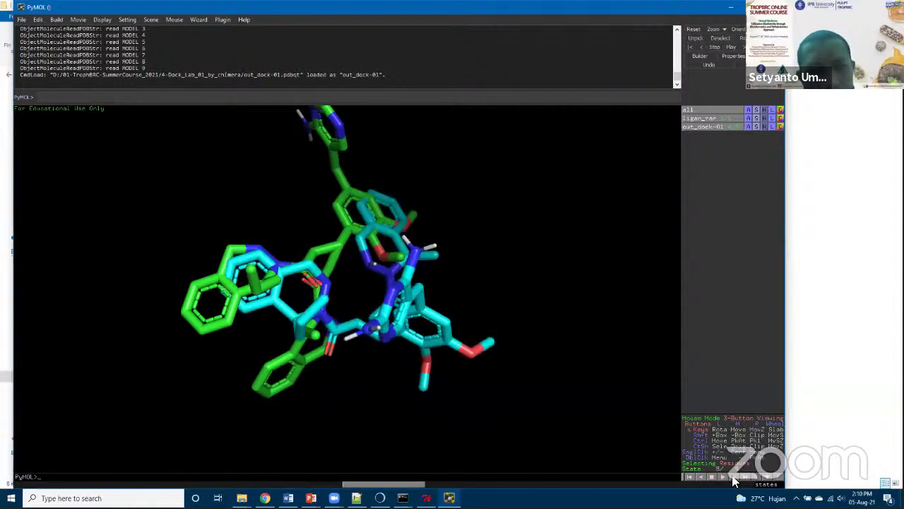
Return to the first docked pose and advance through all poses up to the ninth.
{"action": "left_click", "coordinate": [692, 478]}
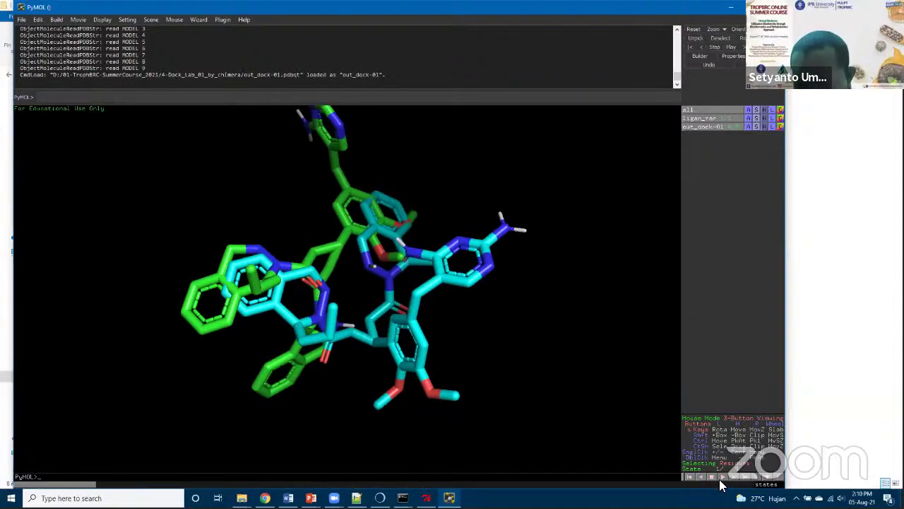
{"action": "left_click", "coordinate": [721, 477]}
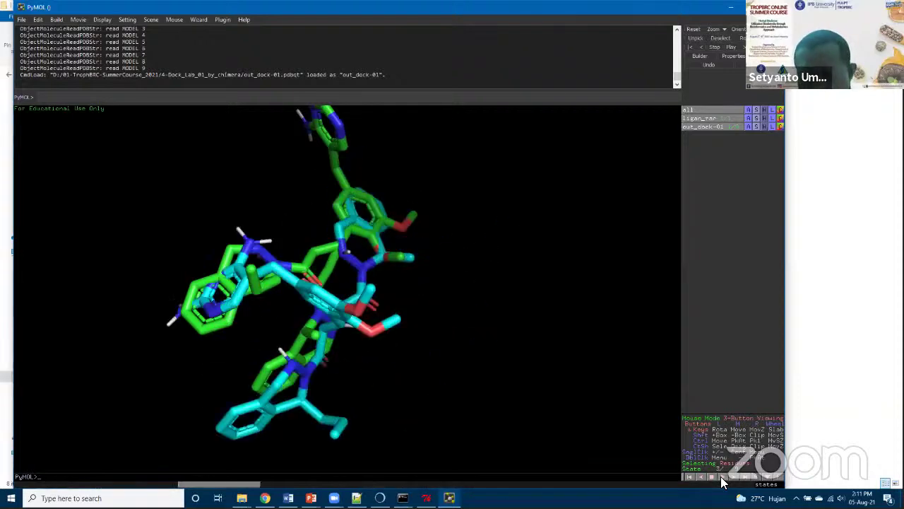
{"action": "left_click", "coordinate": [733, 478]}
{"action": "left_click", "coordinate": [733, 478]}
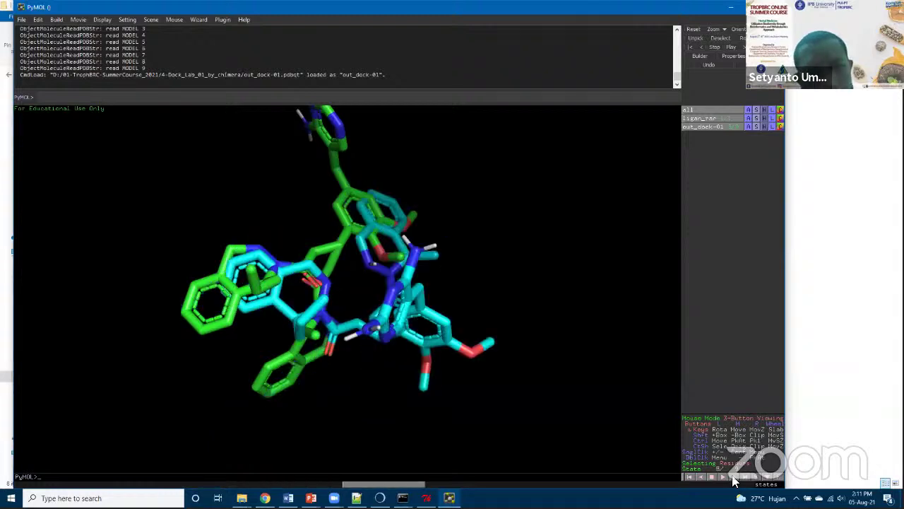
{"action": "left_click", "coordinate": [732, 478]}
{"action": "left_click", "coordinate": [732, 478]}
{"action": "left_click", "coordinate": [732, 479]}
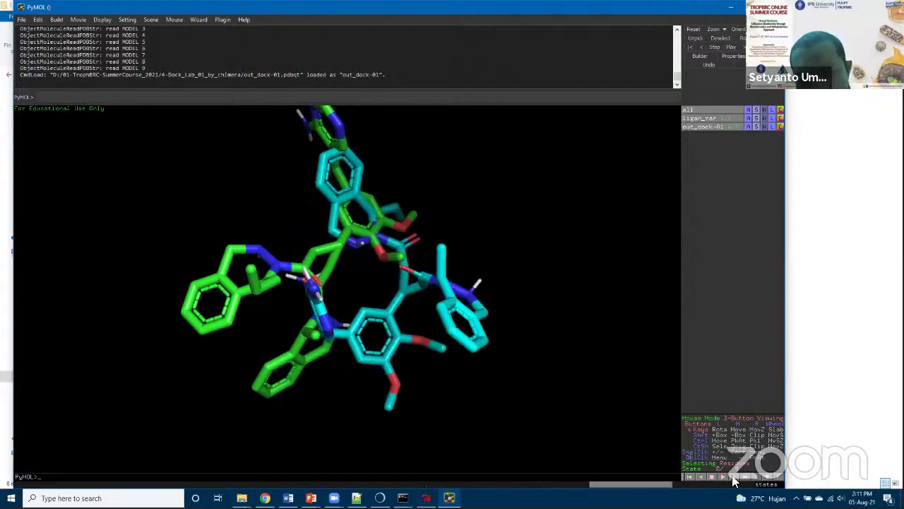
{"action": "left_click", "coordinate": [732, 478]}
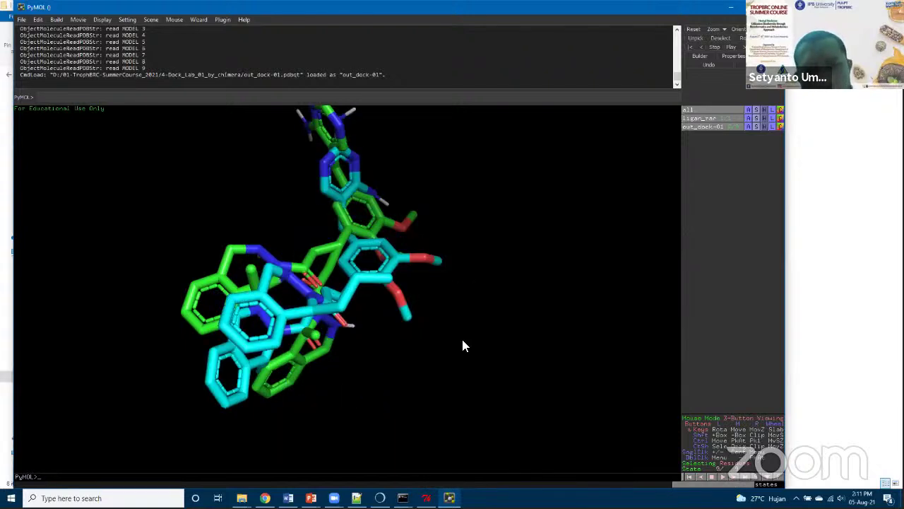
Return to the first docked pose and compare its orientation with the original ligand from different angles.
{"action": "left_click", "coordinate": [690, 478]}
{"action": "left_click_drag", "start_coordinate": [362, 334], "coordinate": [422, 202]}
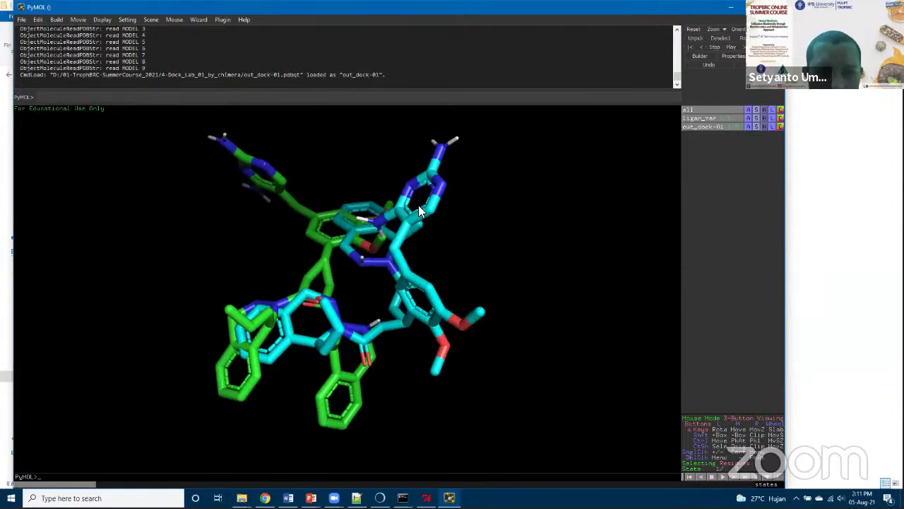
{"action": "left_click_drag", "start_coordinate": [404, 235], "coordinate": [446, 236]}
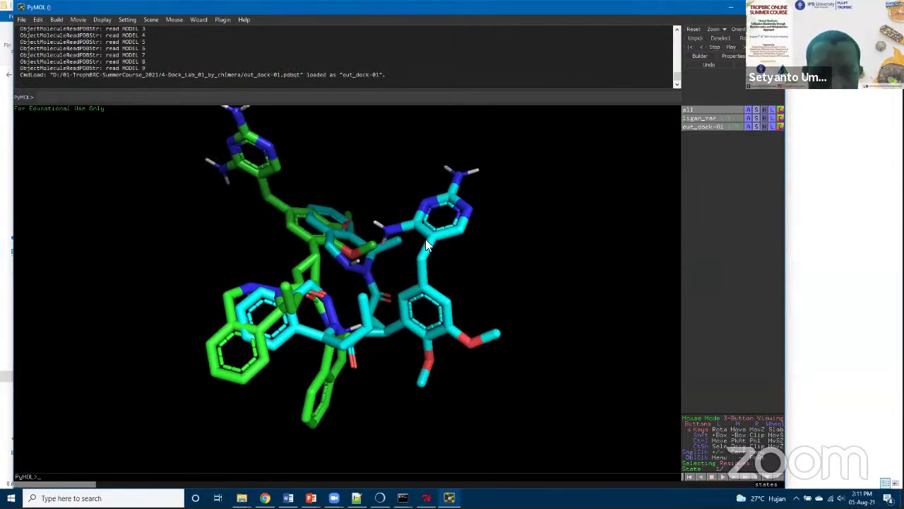
Examine how the first docked pose overlaps the original ligand by viewing both structures from further angles.
{"action": "left_click_drag", "start_coordinate": [412, 308], "coordinate": [321, 283]}
{"action": "left_click_drag", "start_coordinate": [381, 162], "coordinate": [314, 223]}
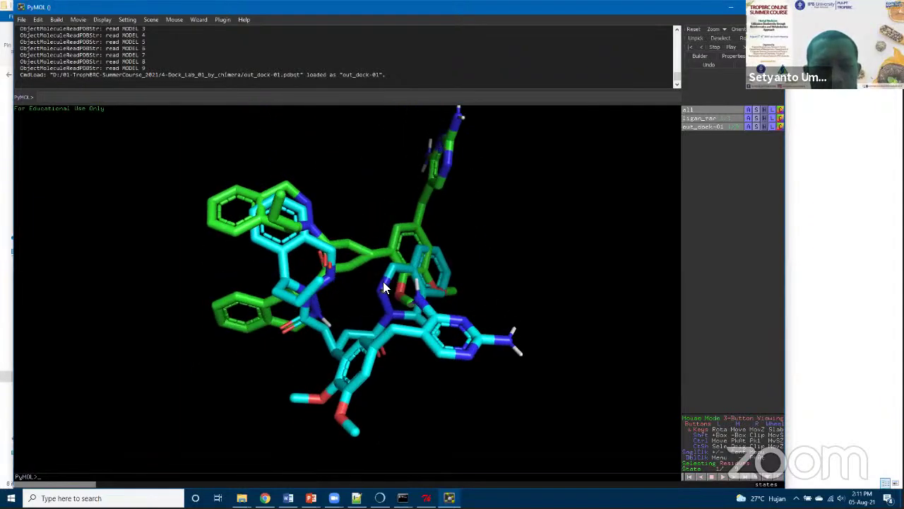
{"action": "left_click_drag", "start_coordinate": [367, 349], "coordinate": [411, 330]}
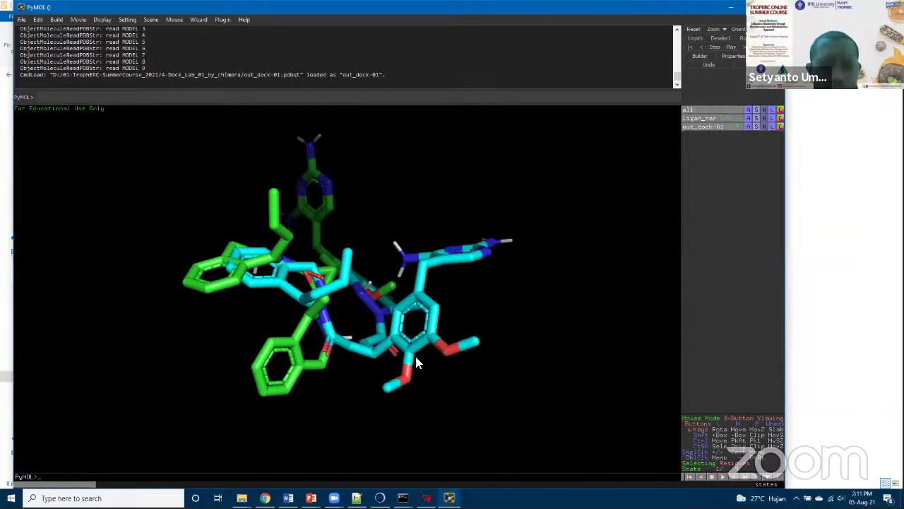
{"action": "left_click_drag", "start_coordinate": [335, 377], "coordinate": [404, 357]}
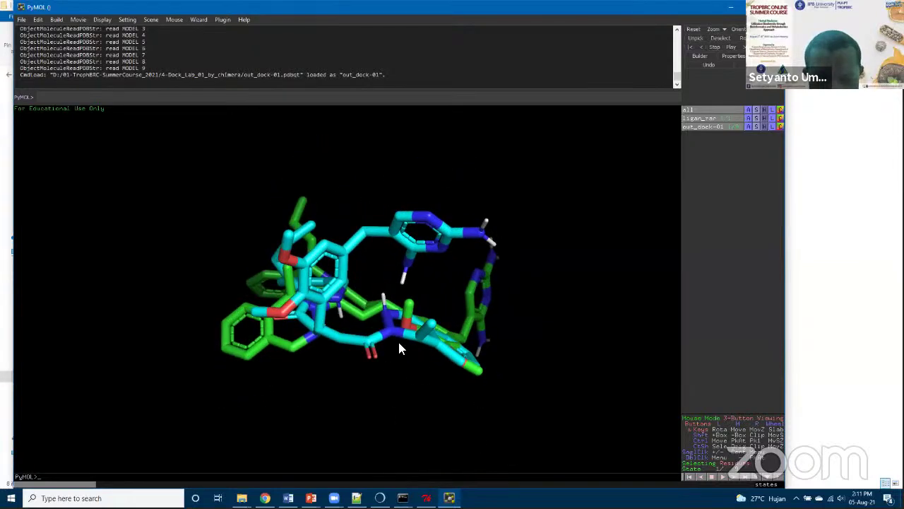
{"action": "left_click_drag", "start_coordinate": [317, 305], "coordinate": [271, 400]}
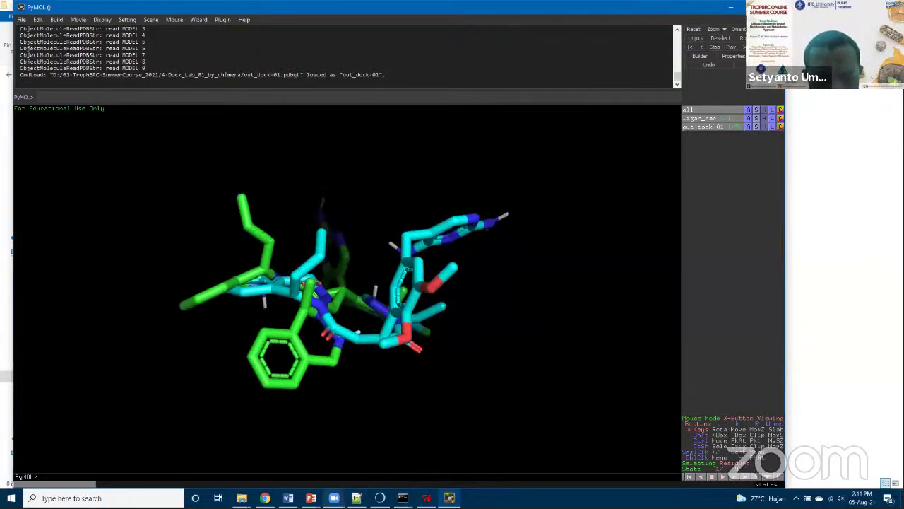
Switch to AutoDockTools and load the PDB file ligan-rar.pdb as a new ligand, accepting its setup summary.
{"action": "key", "text": "alt+Tab"}
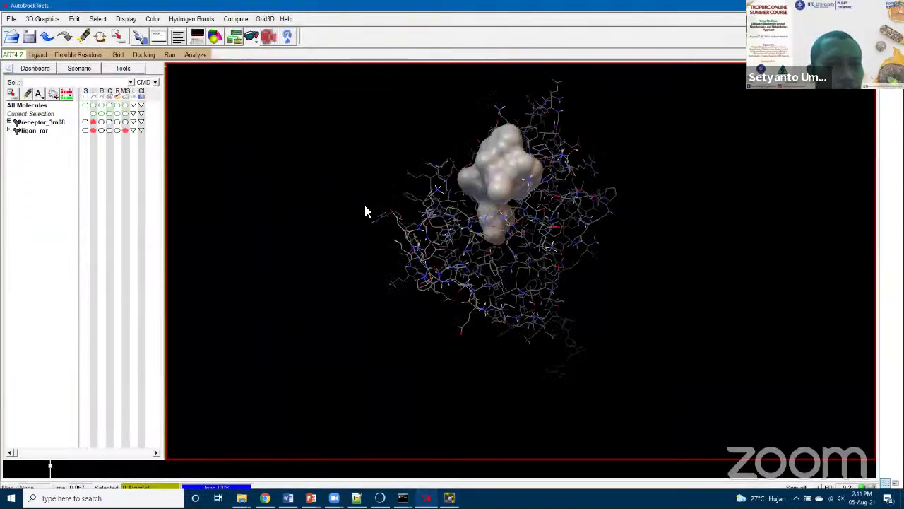
{"action": "left_click", "coordinate": [32, 56]}
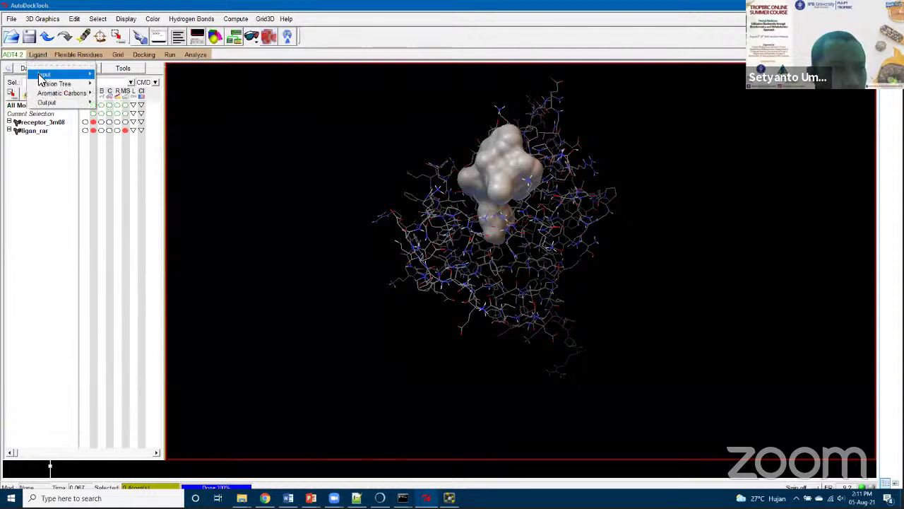
{"action": "mouse_move", "coordinate": [46, 76]}
{"action": "left_click", "coordinate": [114, 87]}
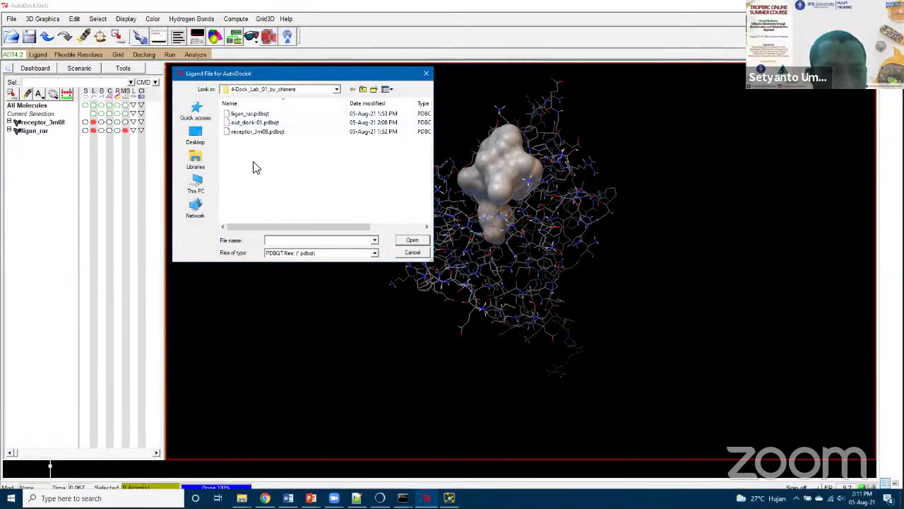
{"action": "left_click", "coordinate": [305, 254]}
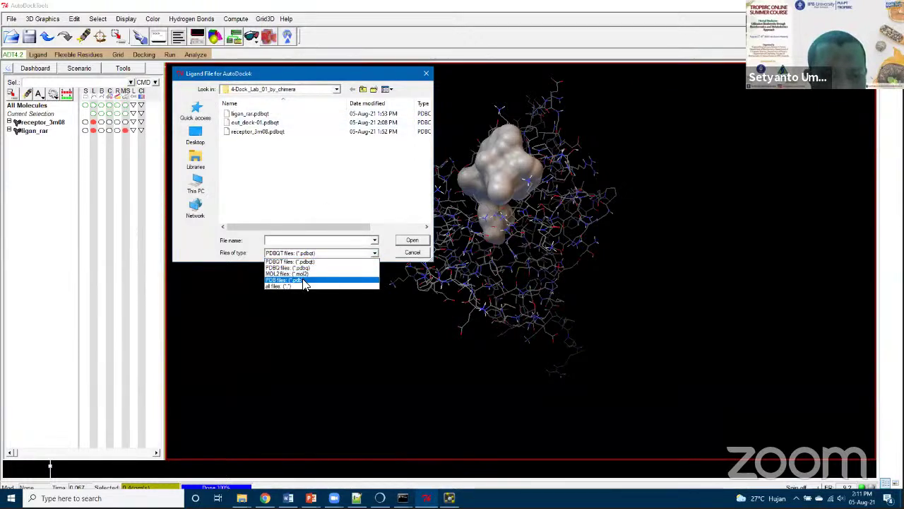
{"action": "left_click", "coordinate": [304, 281]}
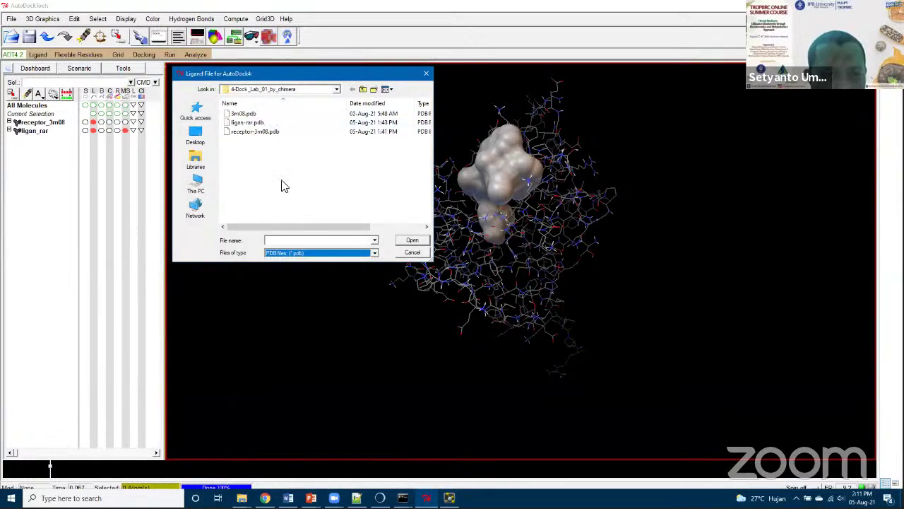
{"action": "left_click", "coordinate": [249, 124]}
{"action": "left_click", "coordinate": [413, 240]}
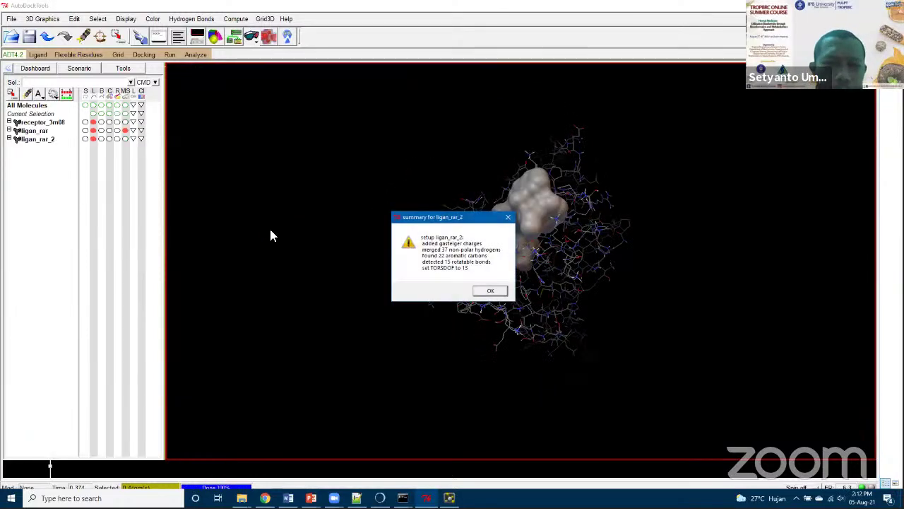
{"action": "left_click", "coordinate": [490, 291]}
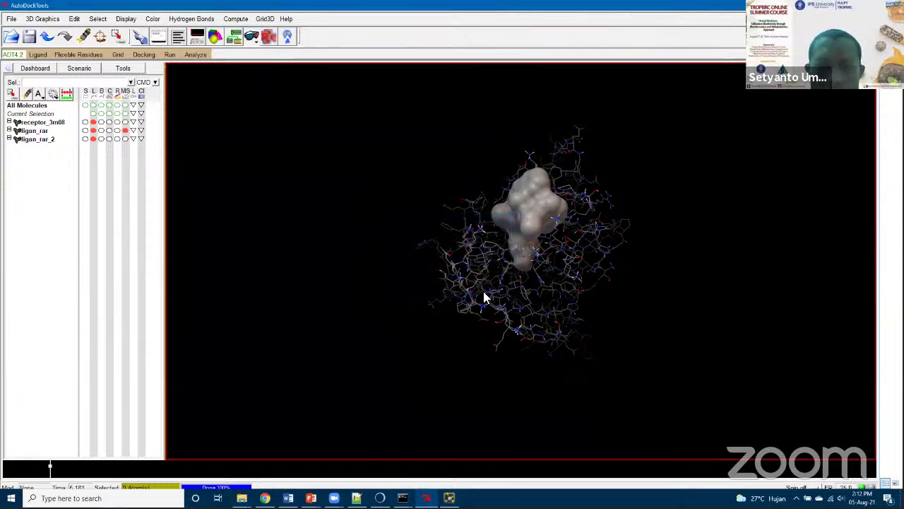
Detect the torsion tree root of the newly loaded ligand.
{"action": "left_click", "coordinate": [38, 55]}
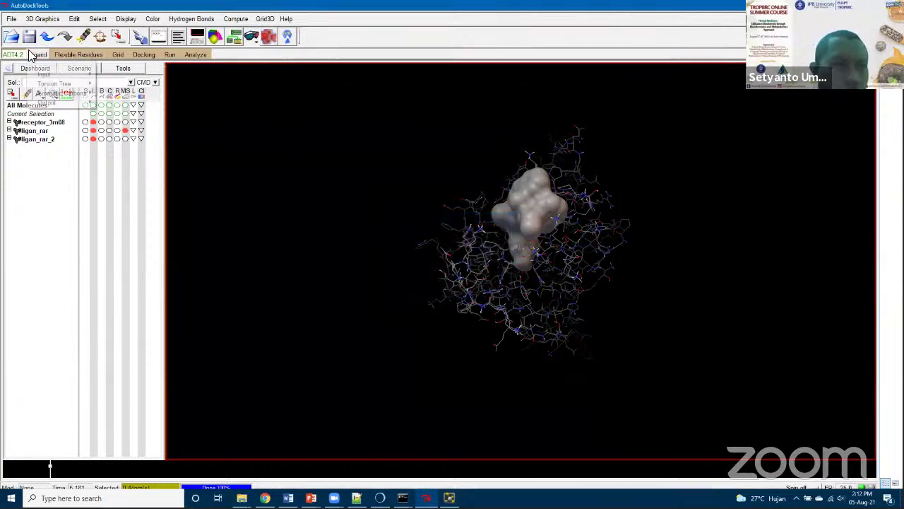
{"action": "mouse_move", "coordinate": [64, 75]}
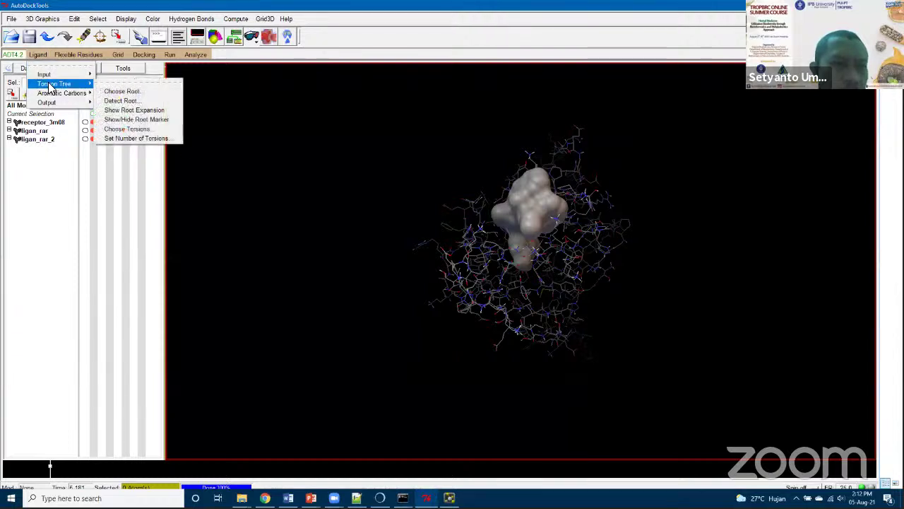
{"action": "left_click", "coordinate": [129, 102]}
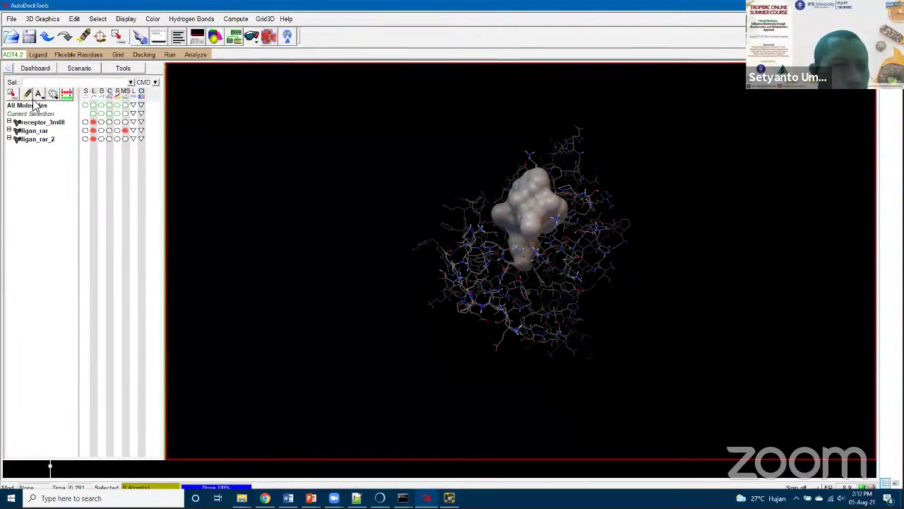
Hide the receptor_3m08 lines and the ligan_rar lines and molecular surface, leaving only the new ligand displayed.
{"action": "left_click", "coordinate": [93, 123]}
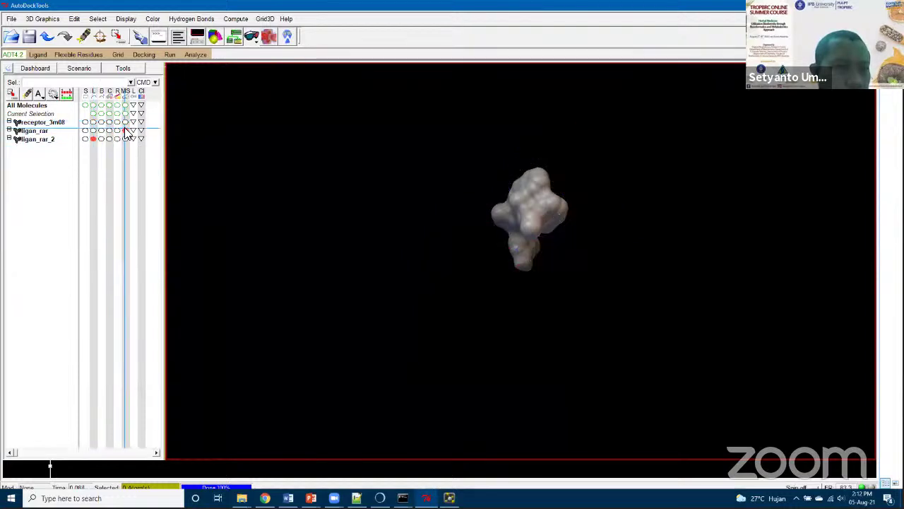
{"action": "left_click", "coordinate": [125, 130]}
{"action": "left_click_drag", "start_coordinate": [450, 249], "coordinate": [365, 243]}
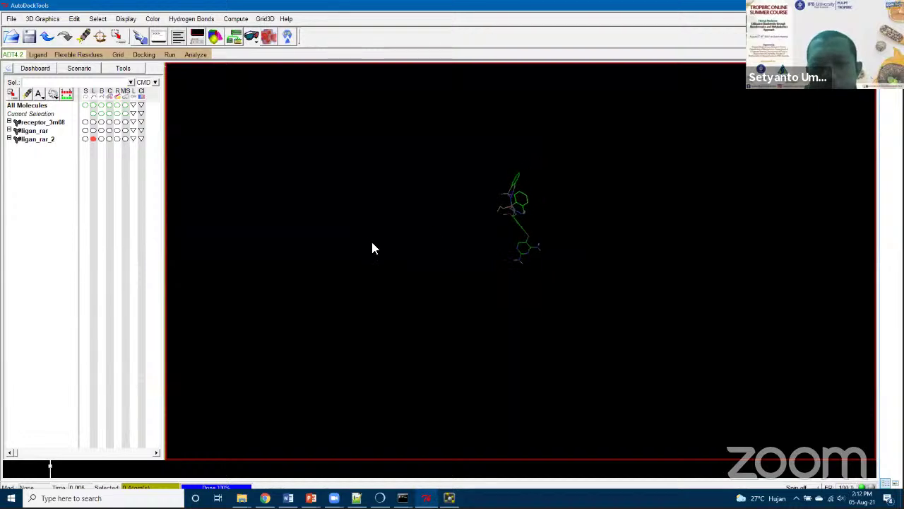
Make all active bonds of the new ligand non-rotatable in its torsion settings.
{"action": "left_click", "coordinate": [34, 57]}
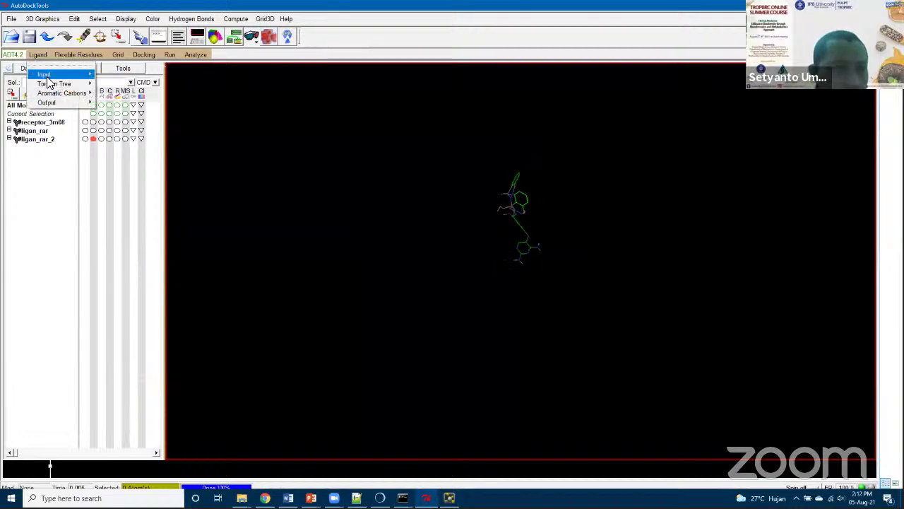
{"action": "mouse_move", "coordinate": [62, 85]}
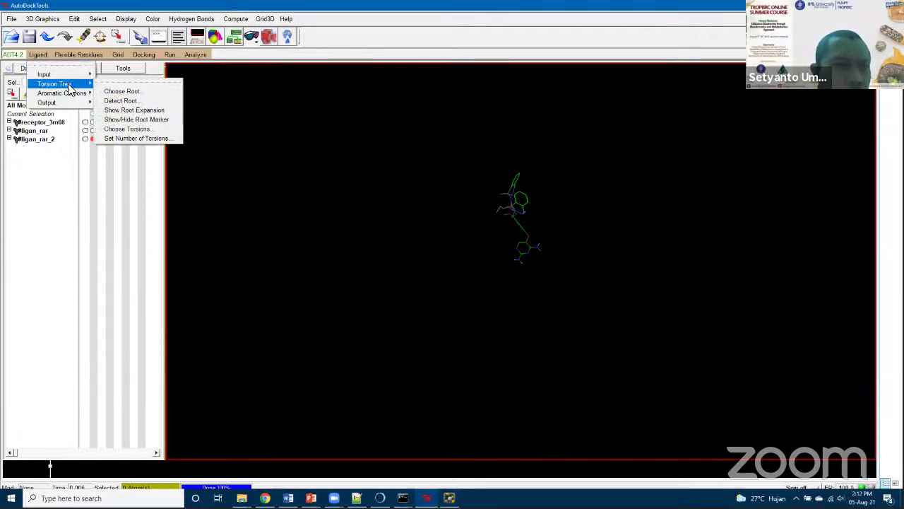
{"action": "left_click", "coordinate": [134, 130]}
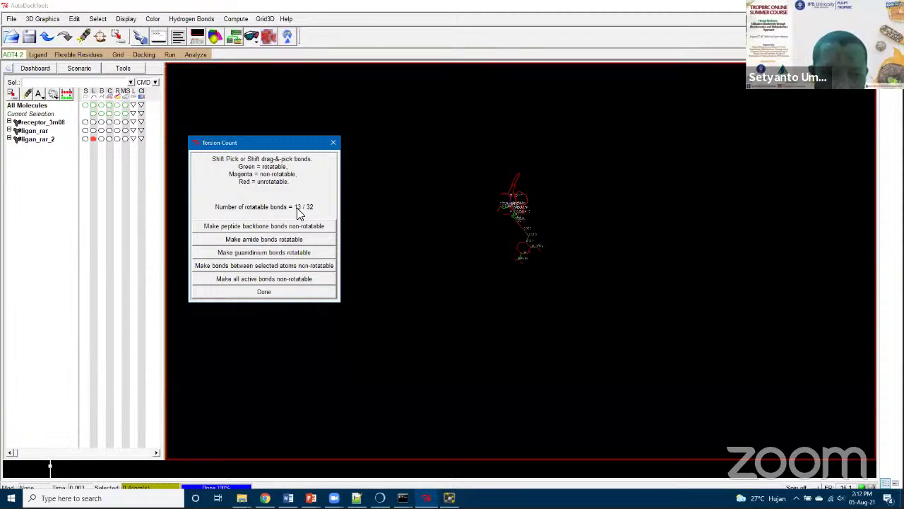
{"action": "left_click", "coordinate": [381, 124]}
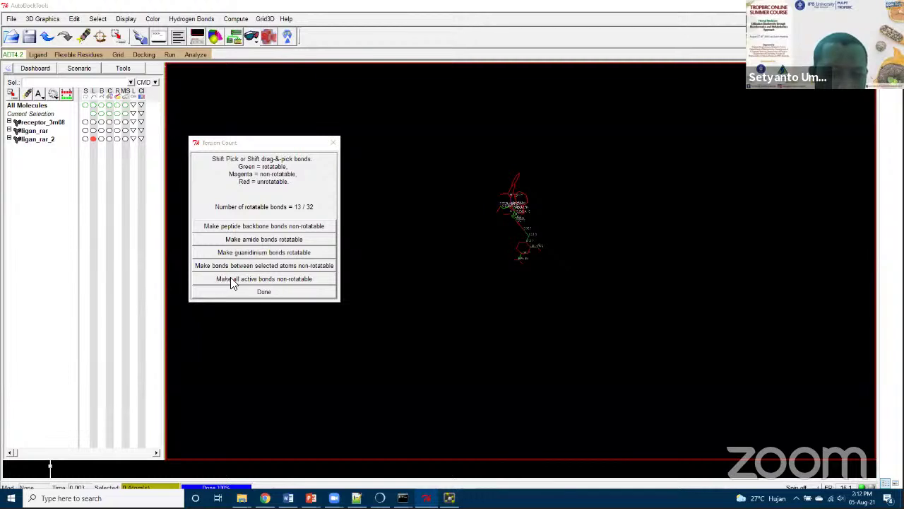
{"action": "left_click", "coordinate": [275, 279]}
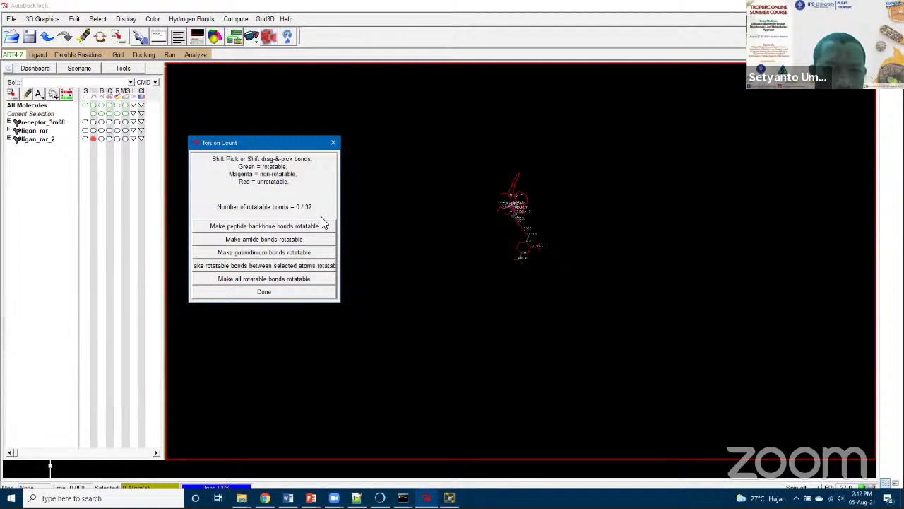
{"action": "left_click", "coordinate": [259, 294]}
Save the rigid ligand in PDBQT format as ligan_rar_notorsion.pdbqt in the 4-Dock_Lab_01_by_chimera folder.
{"action": "left_click", "coordinate": [37, 55]}
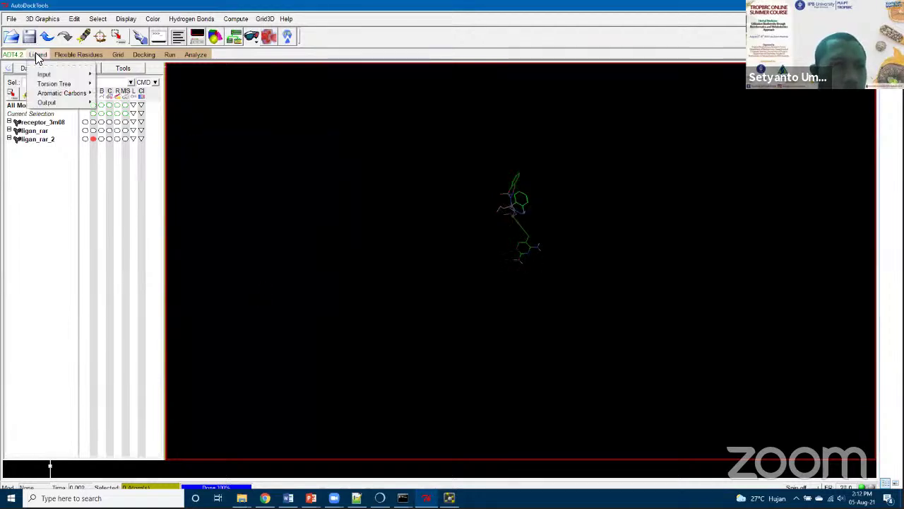
{"action": "mouse_move", "coordinate": [78, 103]}
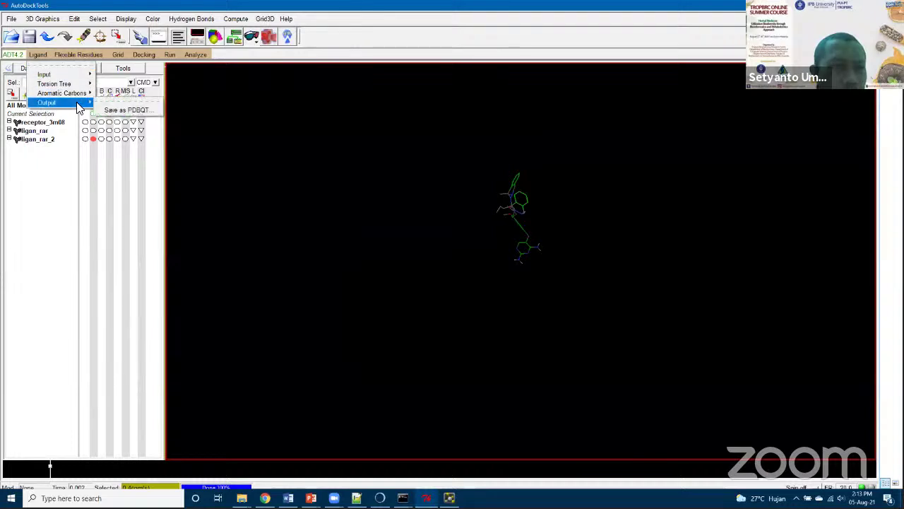
{"action": "left_click", "coordinate": [127, 110]}
{"action": "left_click", "coordinate": [296, 241]}
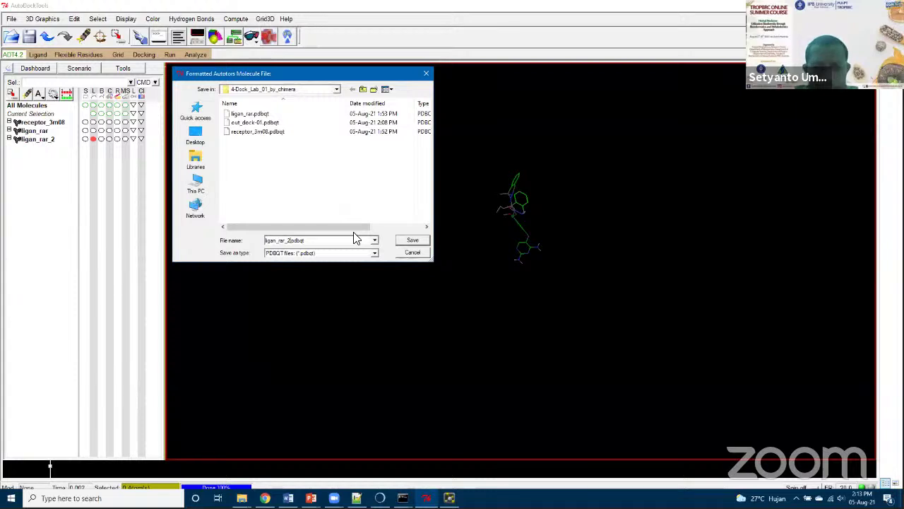
{"action": "type", "text": "_notor"}
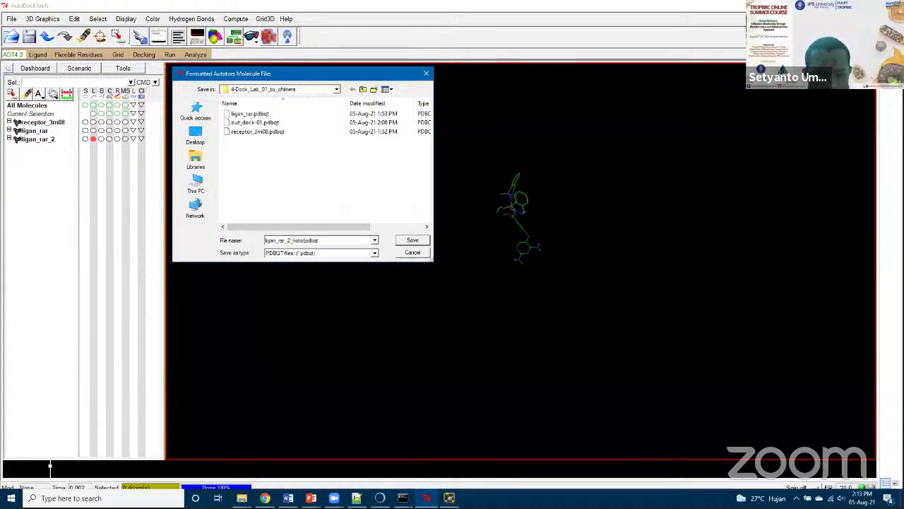
{"action": "type", "text": "sion"}
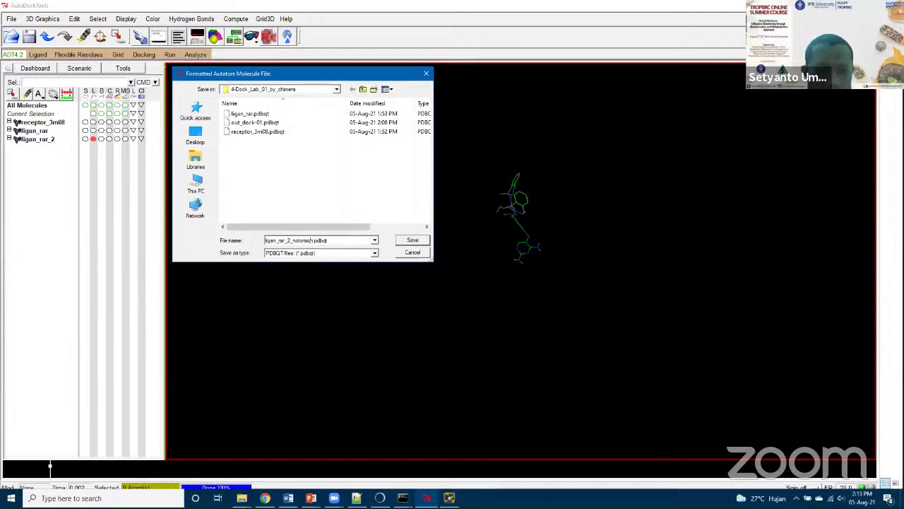
{"action": "key", "text": "BackSpace"}
{"action": "key", "text": "BackSpace"}
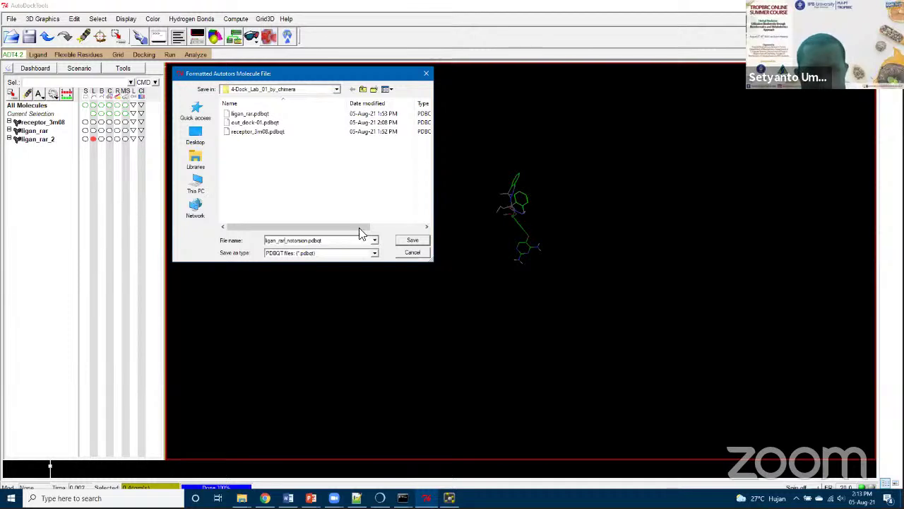
{"action": "left_click", "coordinate": [410, 242]}
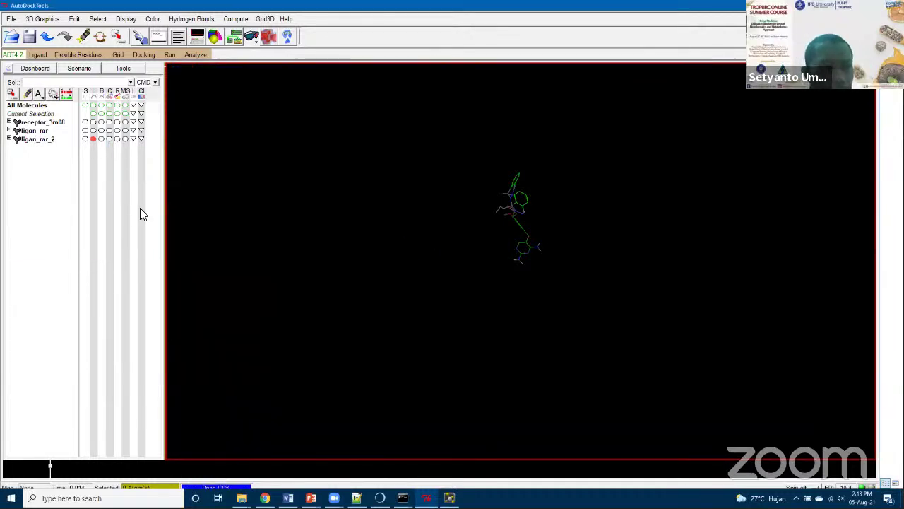
Delete ligan_rar_2, ligan_rar and receptor_3m08 from the AutoDockTools session.
{"action": "right_click", "coordinate": [50, 141]}
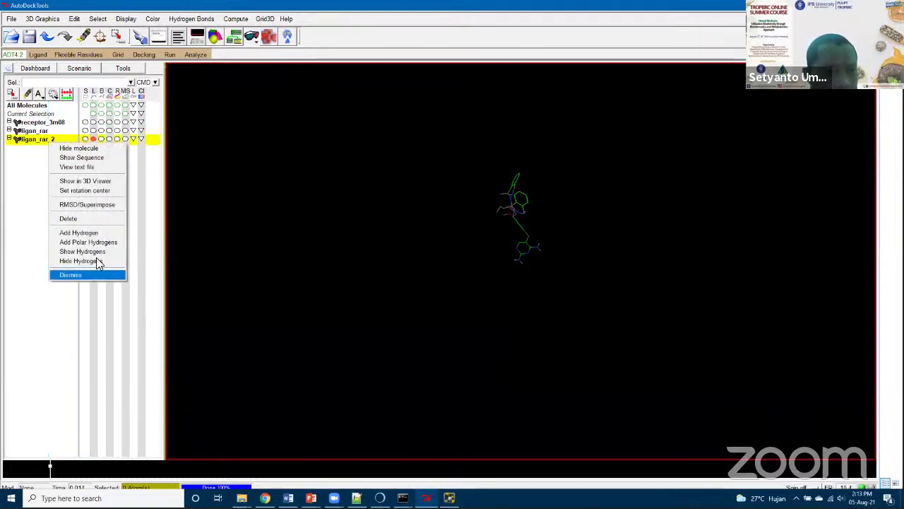
{"action": "left_click", "coordinate": [93, 219]}
{"action": "right_click", "coordinate": [43, 136]}
{"action": "left_click", "coordinate": [36, 131]}
{"action": "right_click", "coordinate": [36, 131]}
{"action": "left_click", "coordinate": [64, 206]}
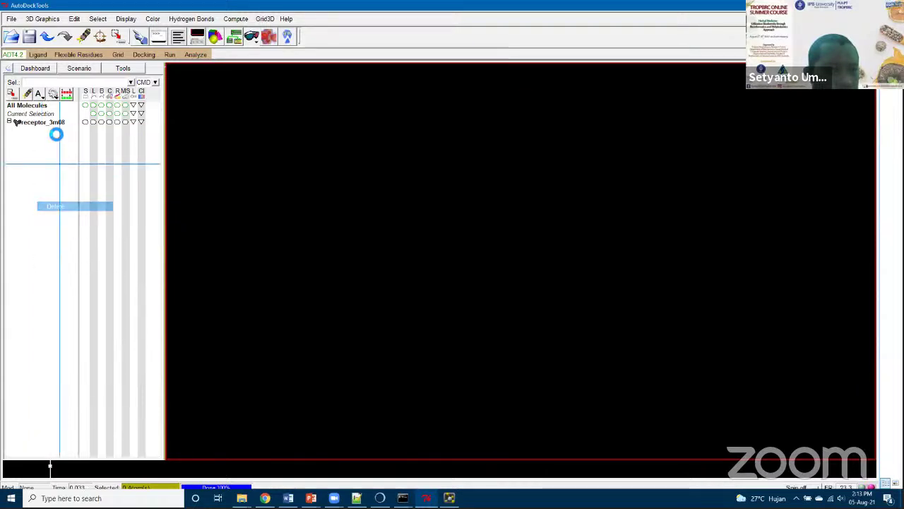
{"action": "right_click", "coordinate": [53, 122]}
{"action": "left_click", "coordinate": [89, 198]}
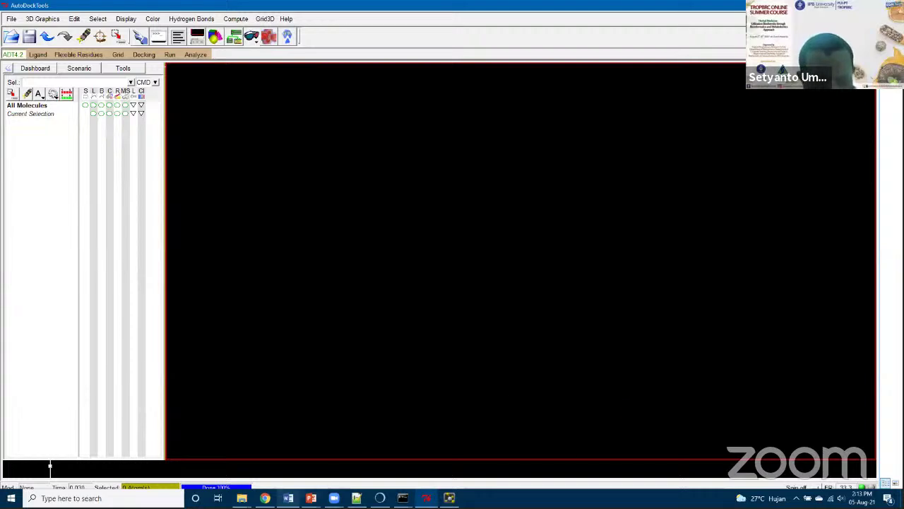
Switch to File Explorer and copy the file name ligan_rar_notorsion.pdbqt in the 4-Dock_Lab_01_by_chimera folder.
{"action": "mouse_move", "coordinate": [242, 498]}
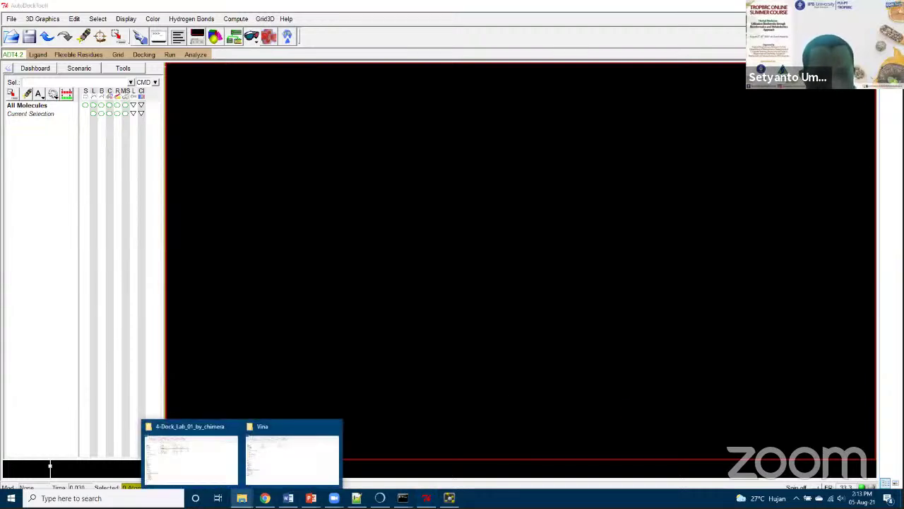
{"action": "left_click", "coordinate": [202, 462]}
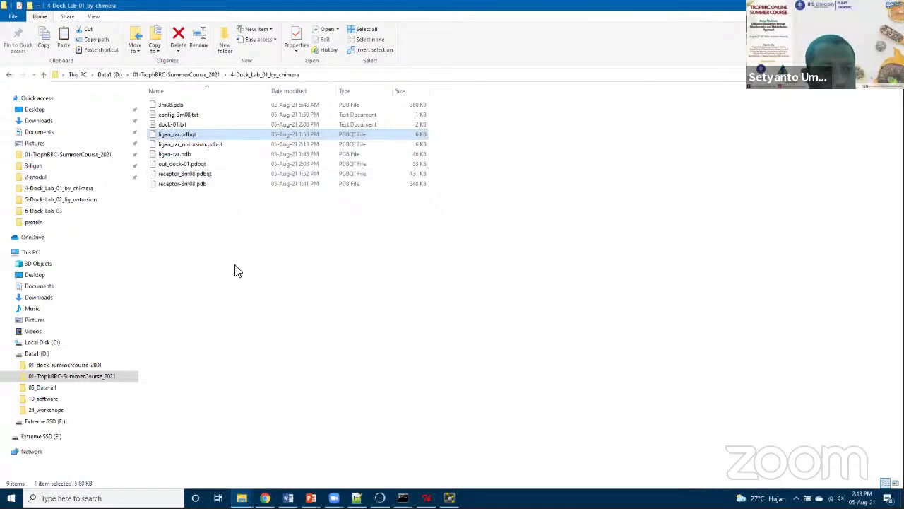
{"action": "left_click", "coordinate": [241, 223]}
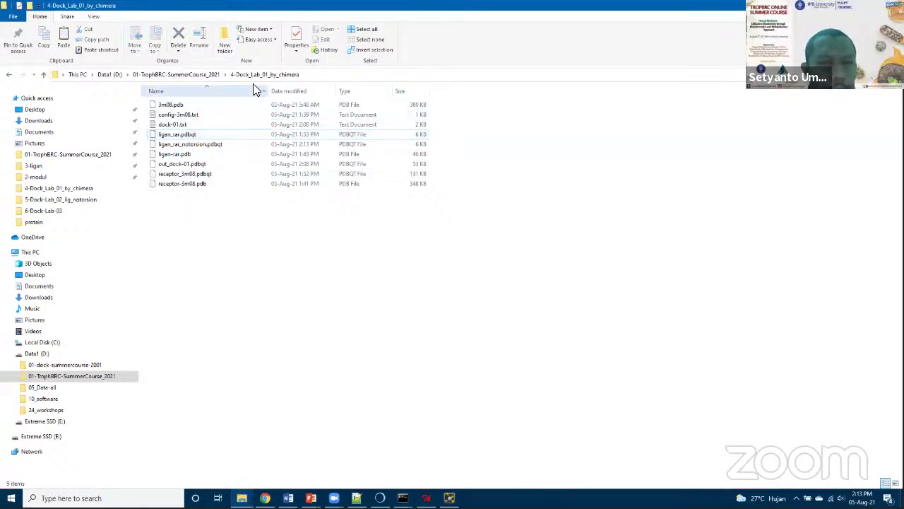
{"action": "left_click", "coordinate": [192, 115]}
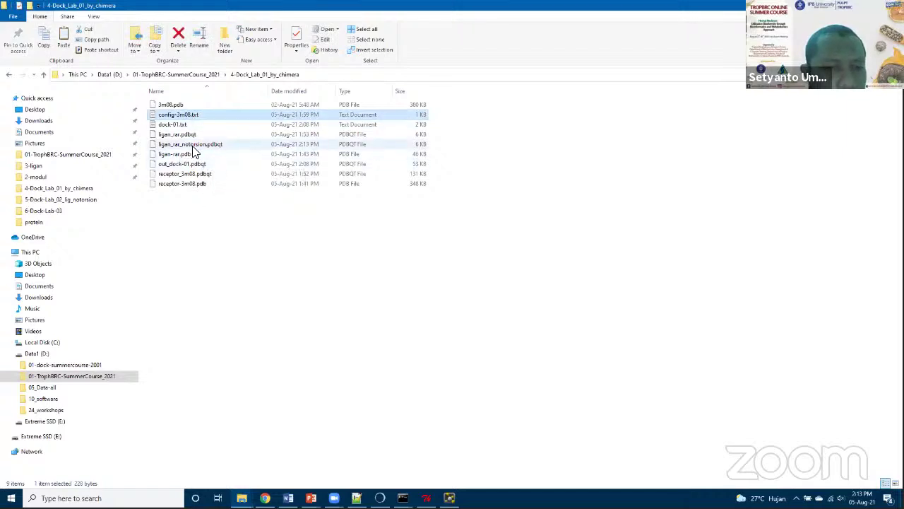
{"action": "left_click", "coordinate": [208, 147]}
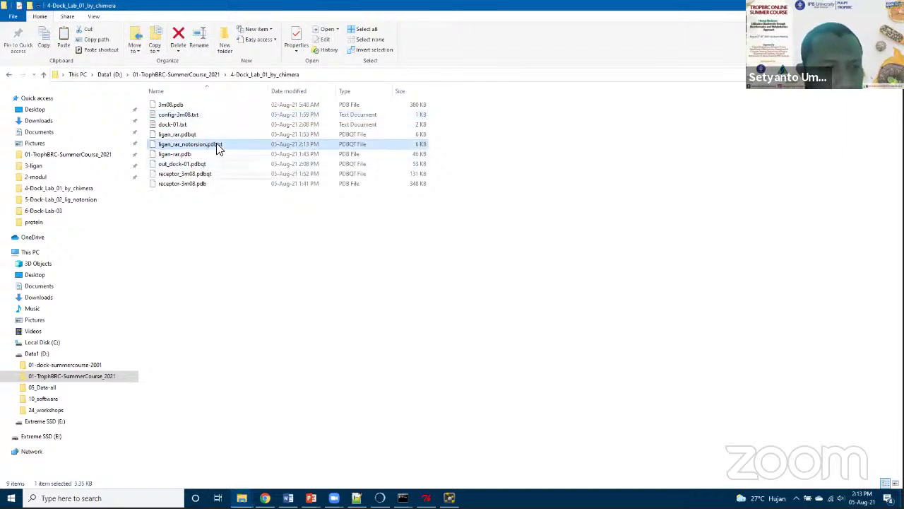
{"action": "left_click", "coordinate": [219, 144]}
{"action": "left_click_drag", "start_coordinate": [233, 144], "coordinate": [129, 142]}
{"action": "key", "text": "ctrl+c"}
{"action": "left_click", "coordinate": [206, 253]}
Open config-3m08.txt in Notepad++, set its ligand entry to ligan_rar_notorsion.pdbqt and save the file.
{"action": "left_click", "coordinate": [188, 115]}
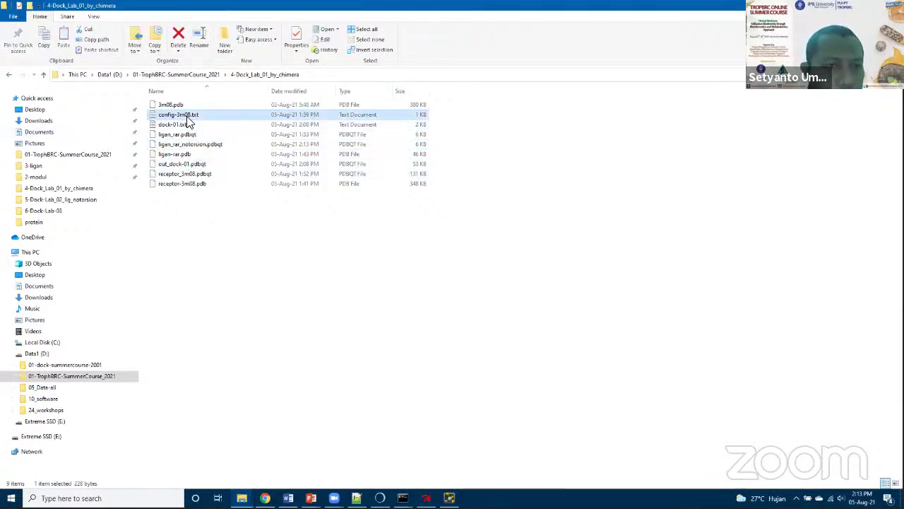
{"action": "right_click", "coordinate": [187, 117]}
{"action": "left_click", "coordinate": [216, 196]}
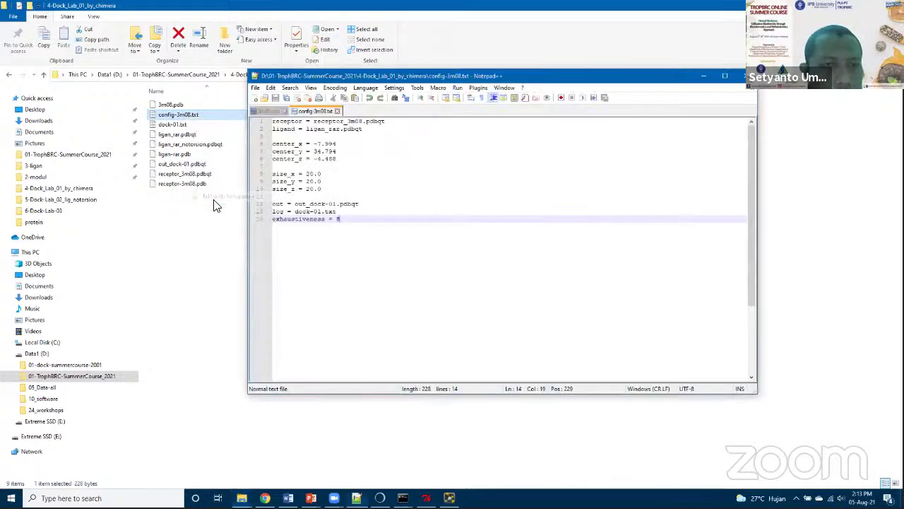
{"action": "left_click_drag", "start_coordinate": [305, 129], "coordinate": [367, 129]}
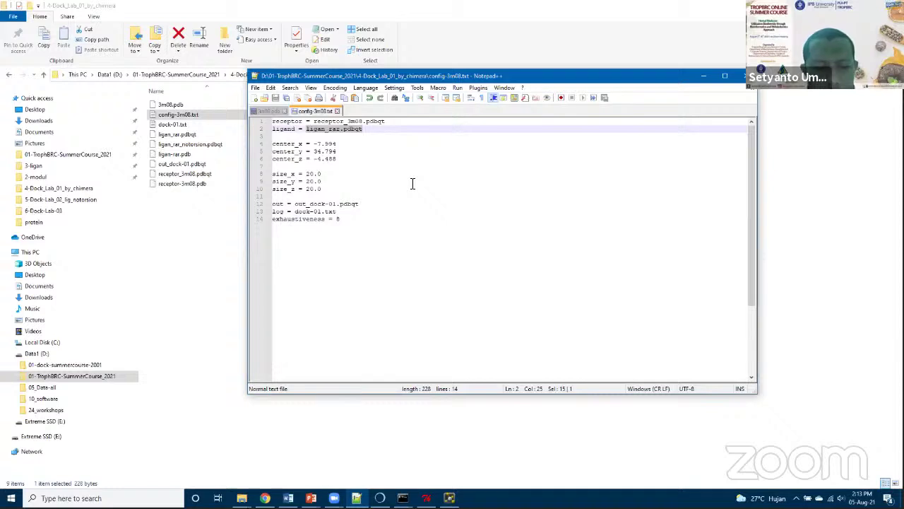
{"action": "key", "text": "ctrl+v"}
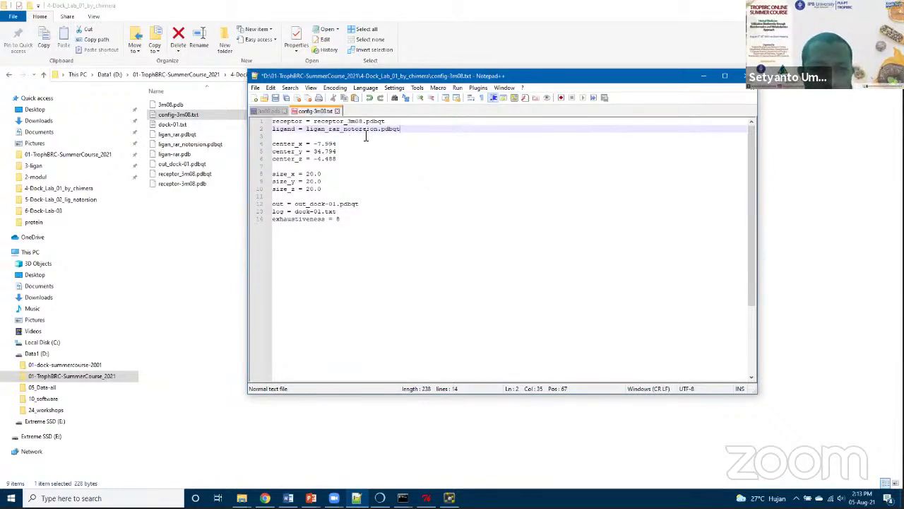
{"action": "left_click", "coordinate": [275, 98]}
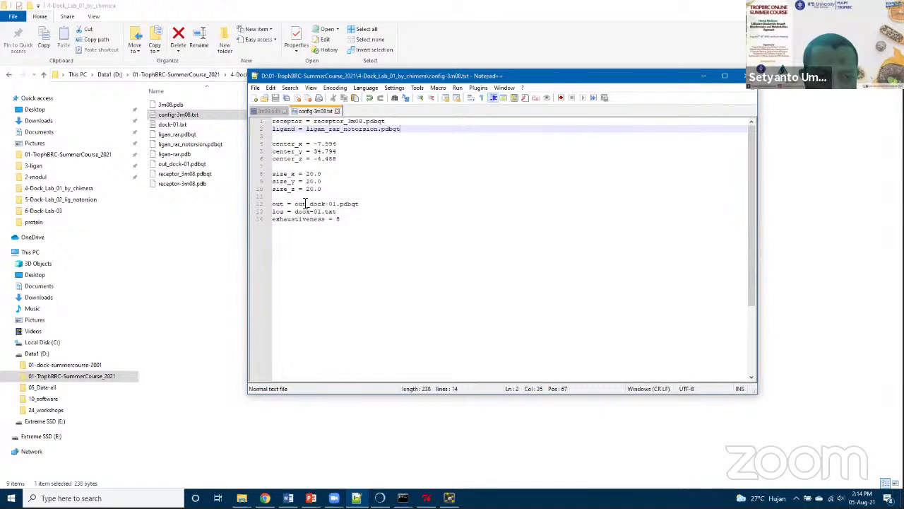
Change the out entry of the docking configuration to out_dock-02_notorsion.pdbqt.
{"action": "left_click_drag", "start_coordinate": [302, 204], "coordinate": [306, 204]}
{"action": "key", "text": "Right"}
{"action": "key", "text": "Right"}
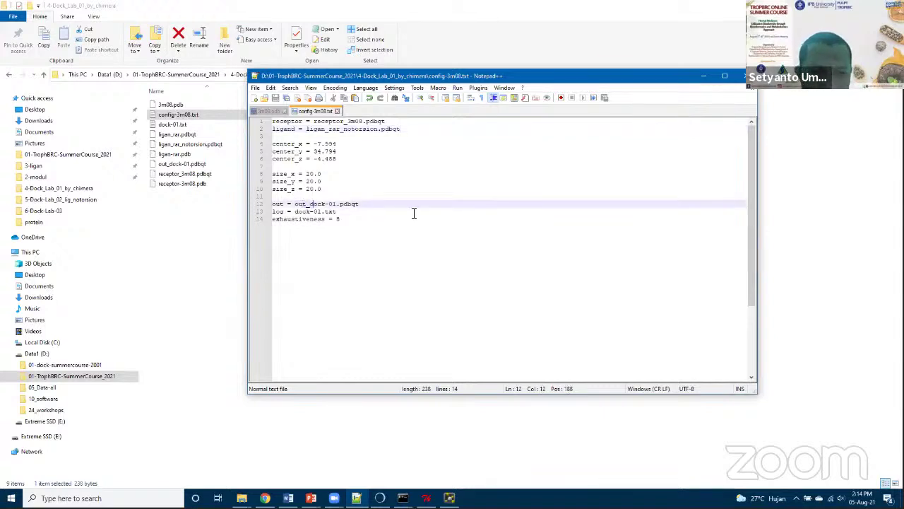
{"action": "key", "text": "BackSpace"}
{"action": "type", "text": "2_nc"}
{"action": "type", "text": "tor"}
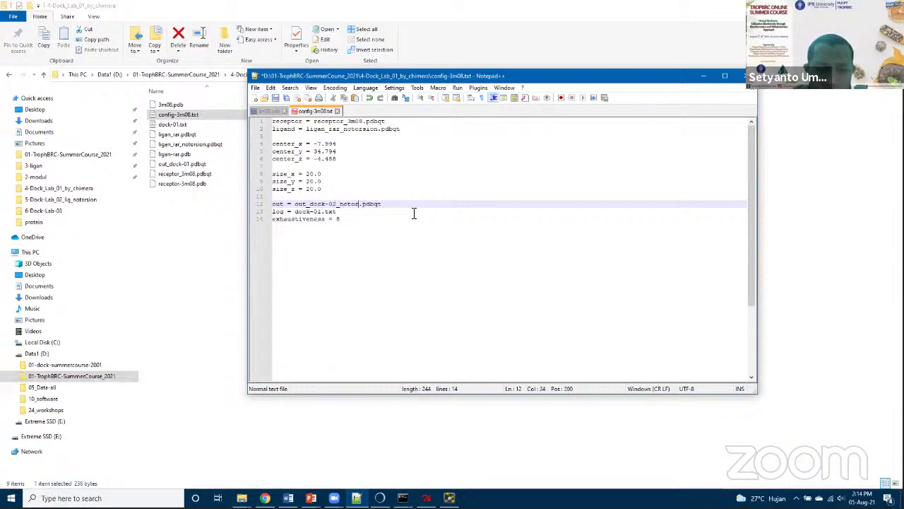
{"action": "type", "text": "sion"}
Change the log entry to dock-02-notorsion.txt and save the configuration file.
{"action": "left_click", "coordinate": [414, 214]}
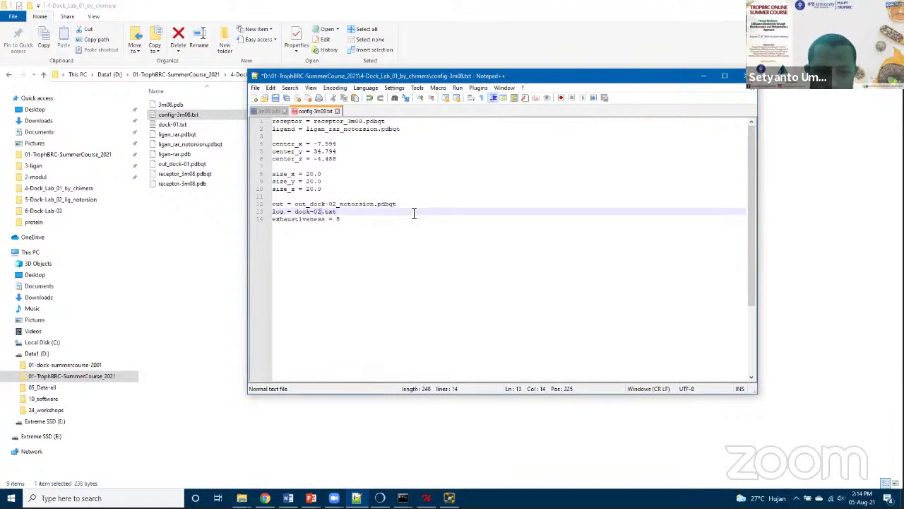
{"action": "type", "text": "-notors"}
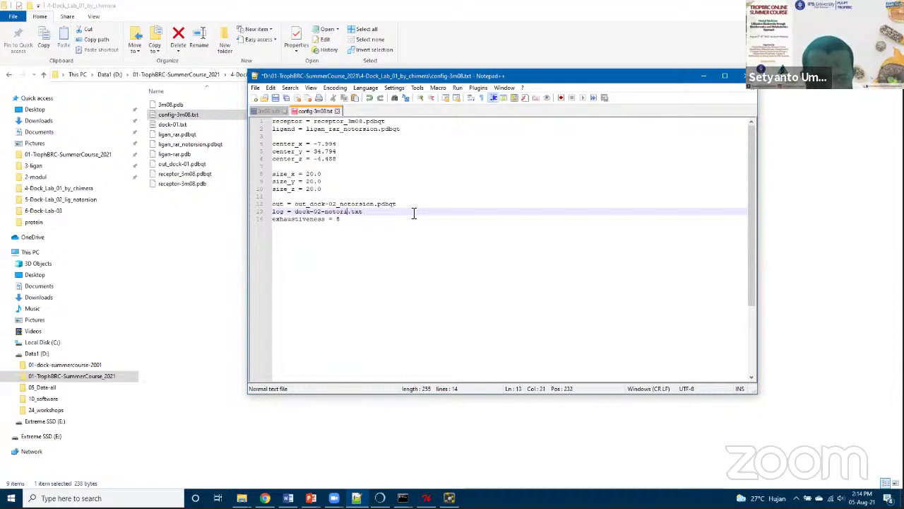
{"action": "key", "text": "BackSpace"}
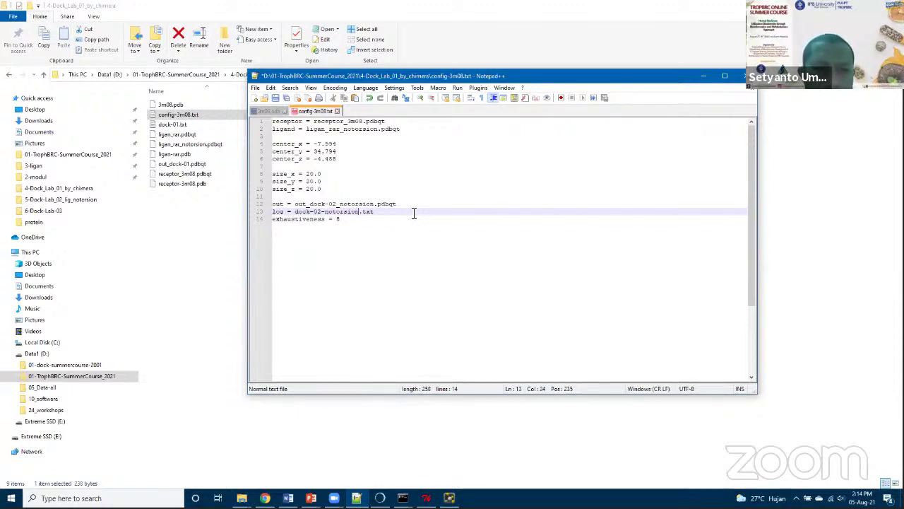
{"action": "left_click", "coordinate": [276, 98]}
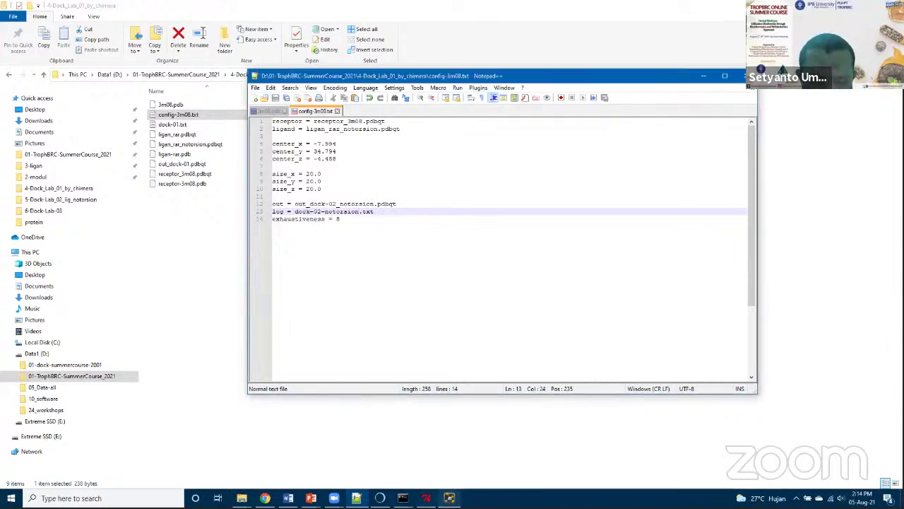
Switch to the Command Prompt and run vina without arguments to check that it responds.
{"action": "left_click", "coordinate": [427, 498]}
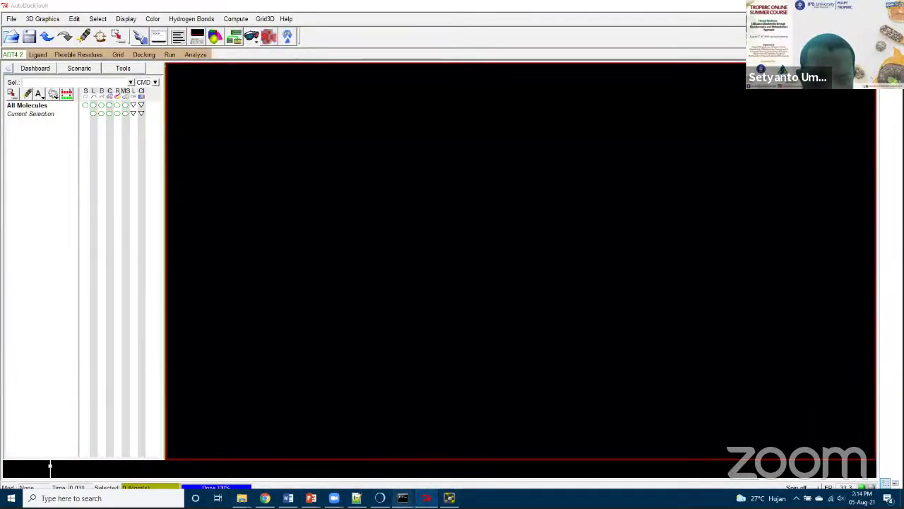
{"action": "mouse_move", "coordinate": [403, 498]}
{"action": "left_click", "coordinate": [445, 457]}
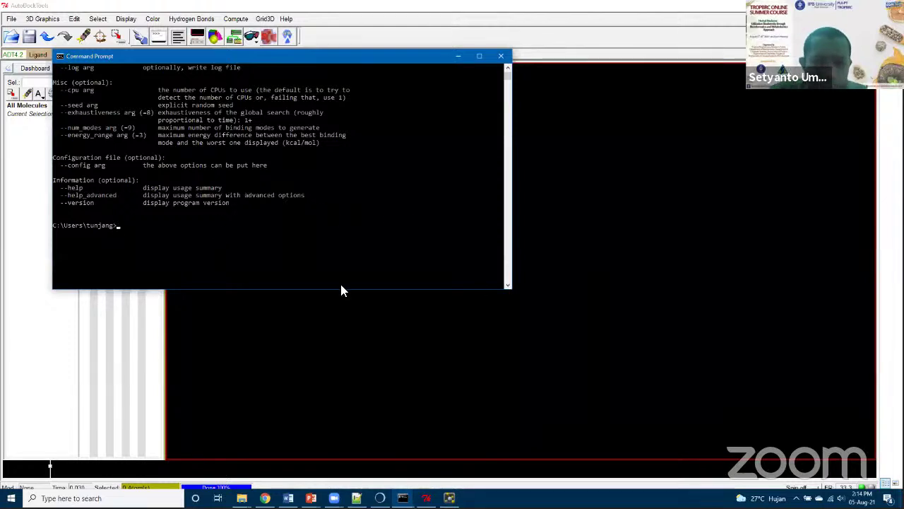
{"action": "type", "text": "vi"}
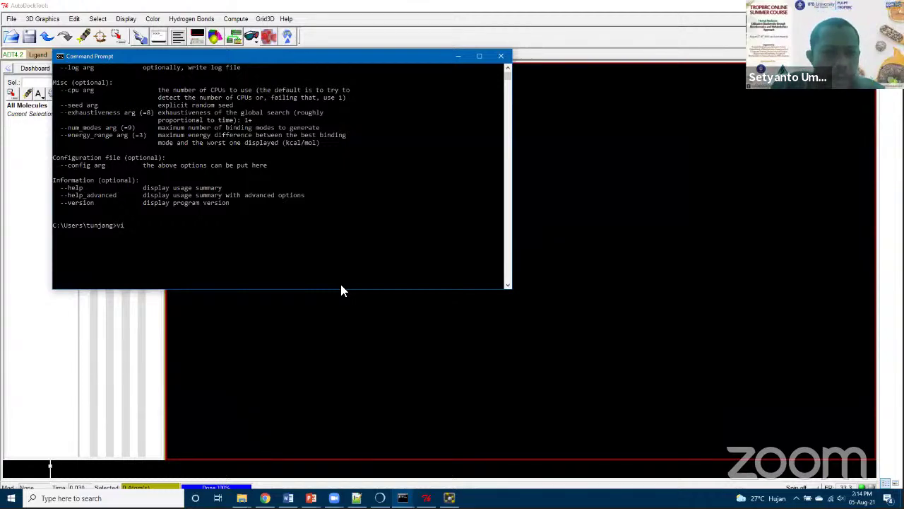
{"action": "type", "text": "na"}
{"action": "key", "text": "Return"}
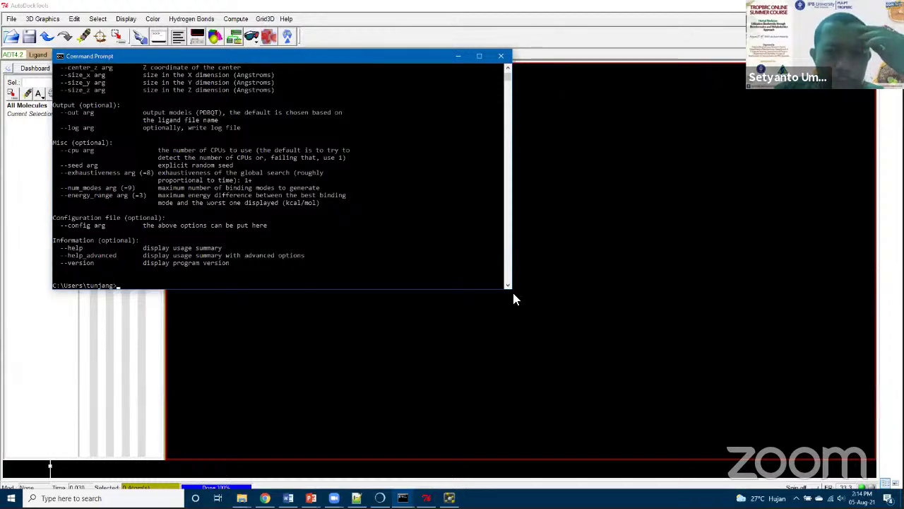
Enlarge the Command Prompt window, look through Vina's usage options and clear the screen with cls.
{"action": "left_click_drag", "start_coordinate": [512, 290], "coordinate": [600, 355]}
{"action": "scroll", "coordinate": [196, 202], "scroll_direction": "up", "scroll_amount": 7}
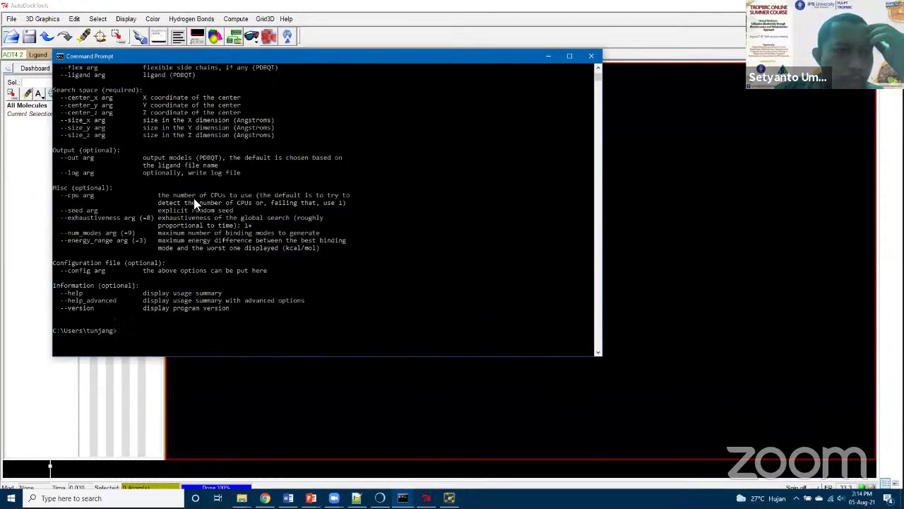
{"action": "scroll", "coordinate": [195, 200], "scroll_direction": "up", "scroll_amount": 1}
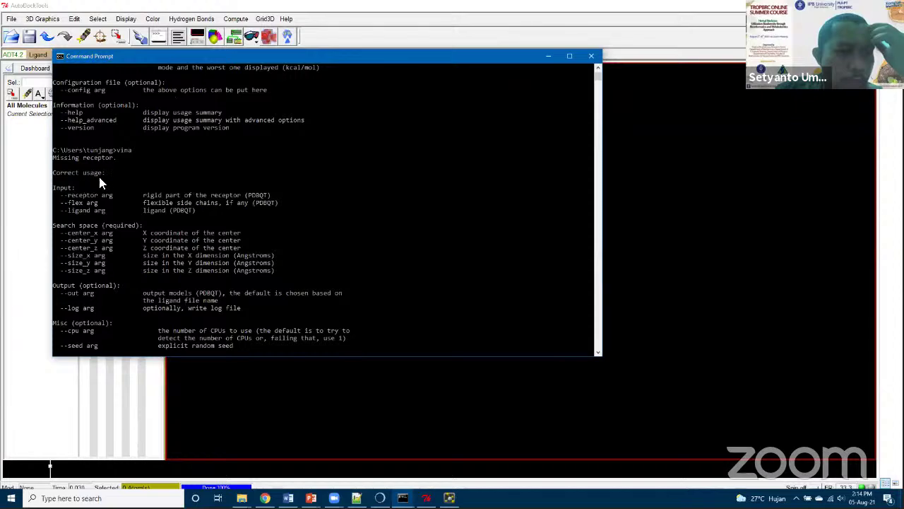
{"action": "scroll", "coordinate": [93, 183], "scroll_direction": "down", "scroll_amount": 17}
{"action": "scroll", "coordinate": [110, 182], "scroll_direction": "up", "scroll_amount": 5}
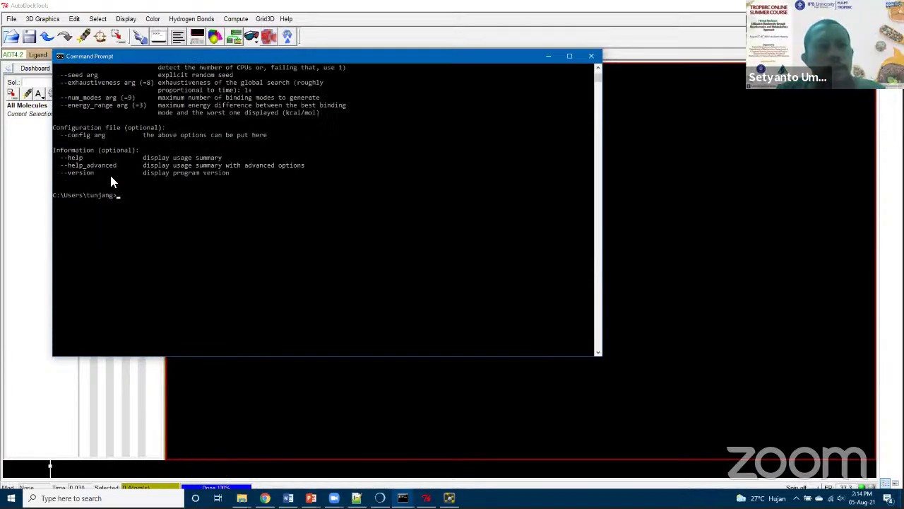
{"action": "scroll", "coordinate": [125, 181], "scroll_direction": "up", "scroll_amount": 5}
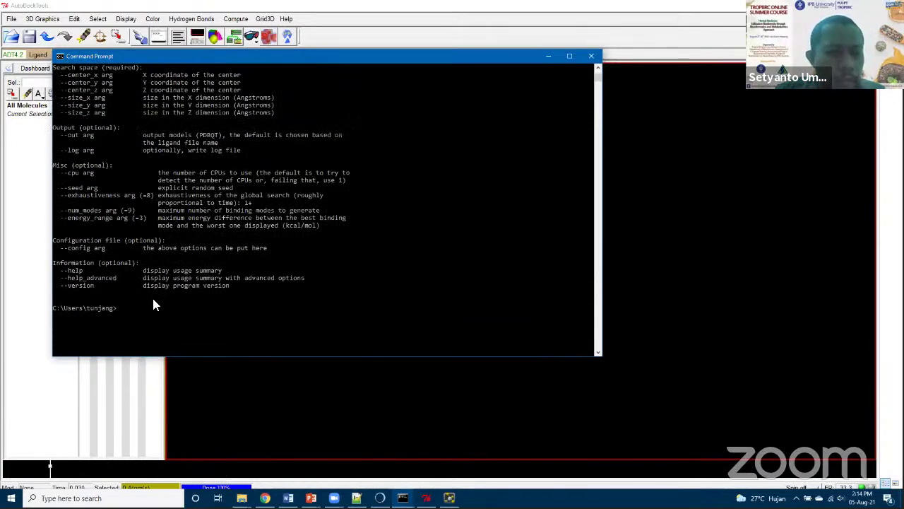
{"action": "type", "text": "cls"}
{"action": "key", "text": "Return"}
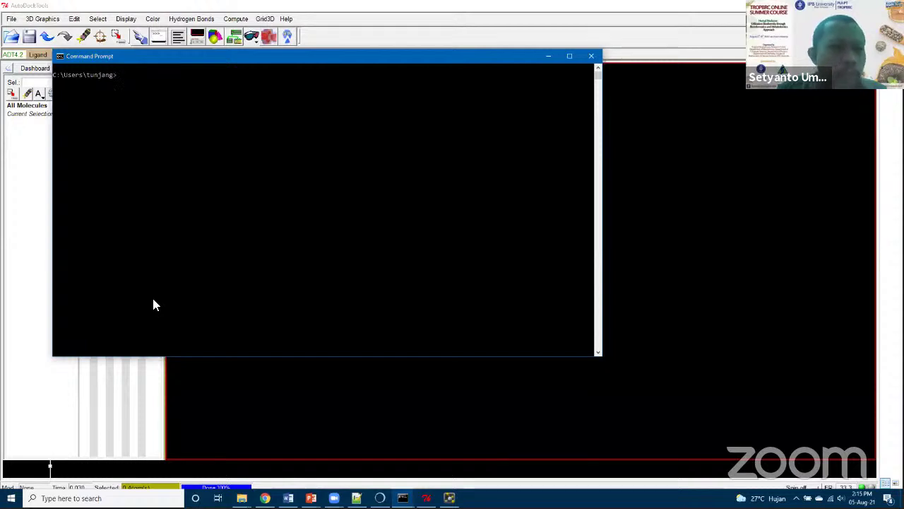
Switch to File Explorer and copy the full path of the 4-Dock_Lab_01_by_chimera folder.
{"action": "left_click", "coordinate": [242, 498]}
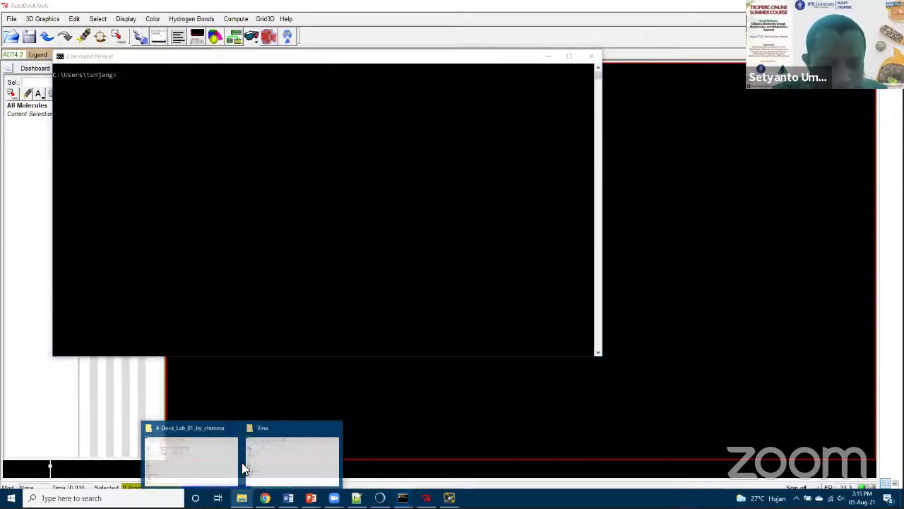
{"action": "left_click", "coordinate": [184, 467]}
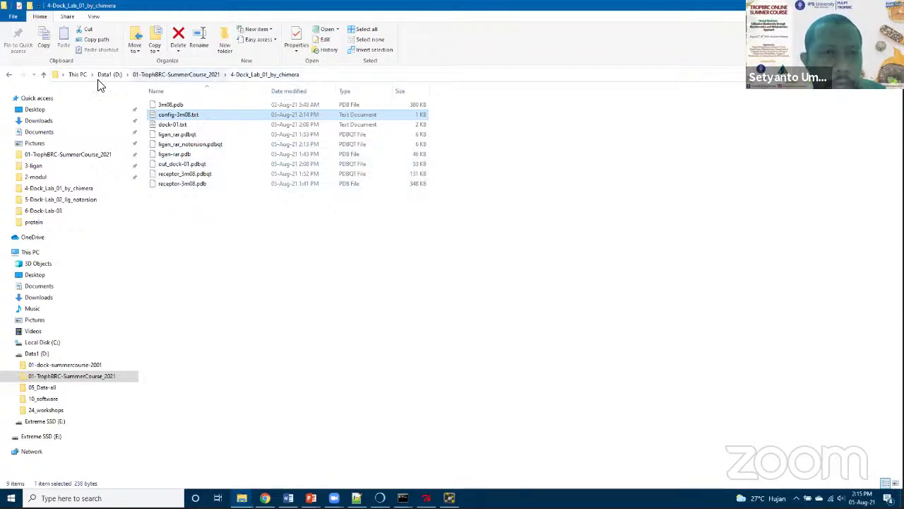
{"action": "left_click", "coordinate": [318, 78]}
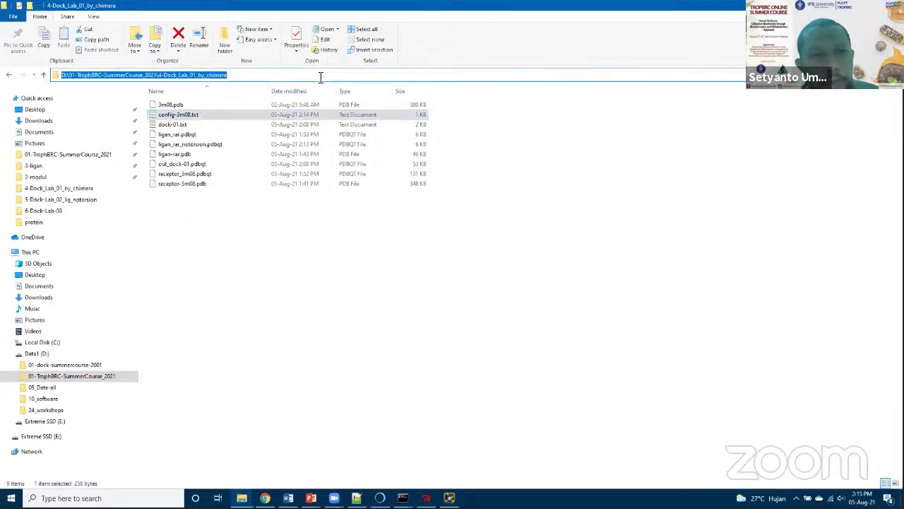
{"action": "right_click", "coordinate": [164, 75]}
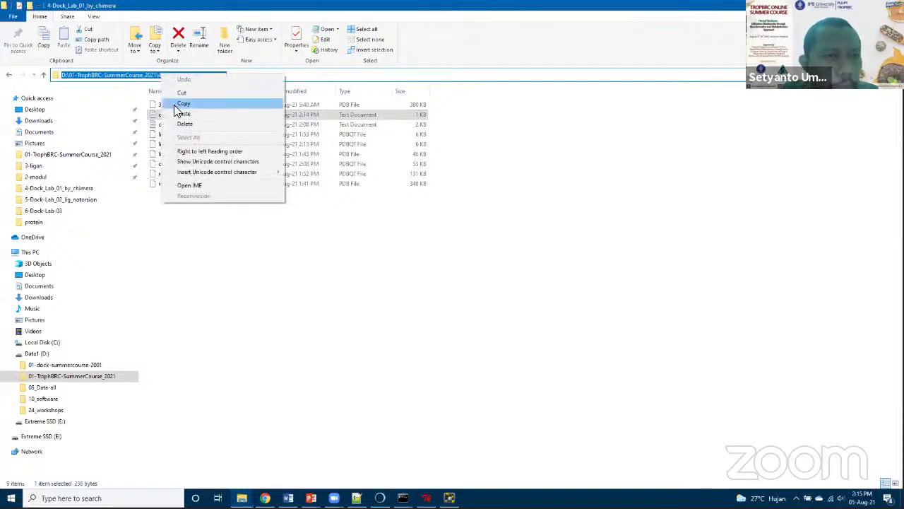
{"action": "left_click", "coordinate": [185, 103]}
Switch to the Command Prompt and change to drive D: and the copied folder path D:\01-TrophBRC-SummerCourse_2021\4-Dock_Lab_01_by_chimera.
{"action": "left_click", "coordinate": [403, 498]}
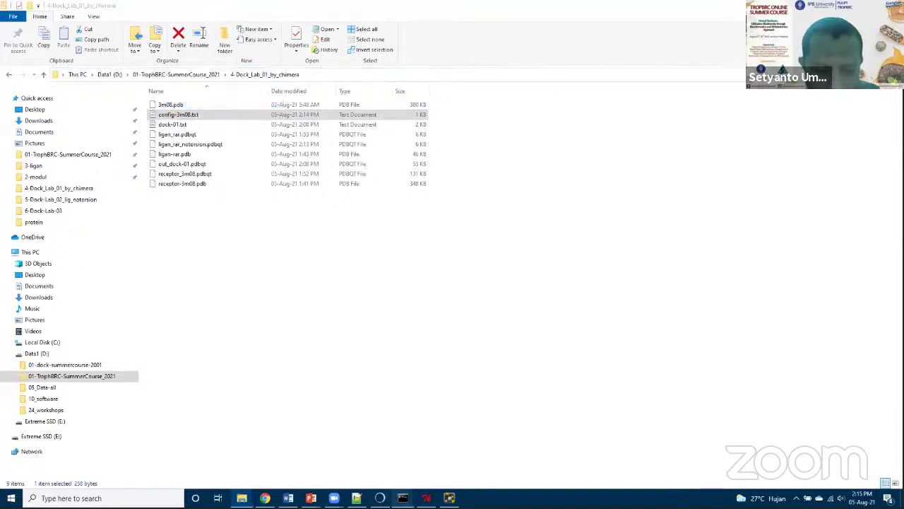
{"action": "left_click", "coordinate": [422, 474]}
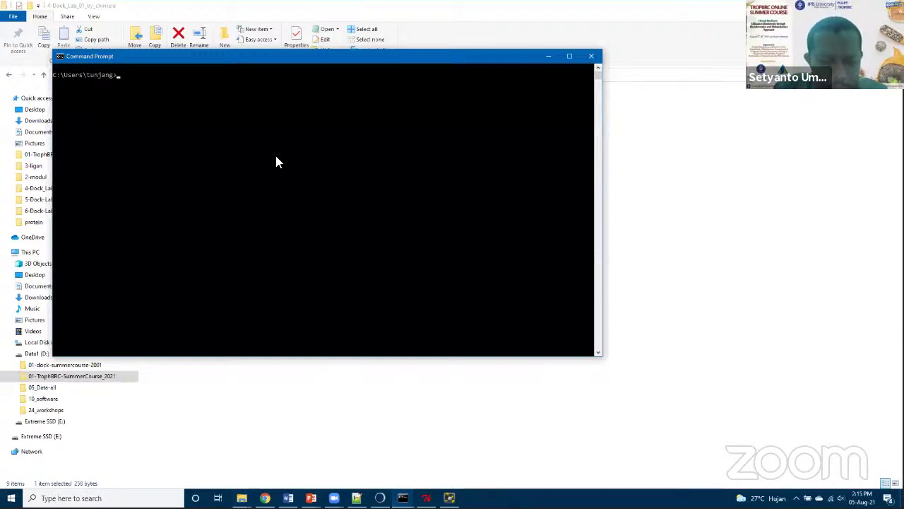
{"action": "type", "text": "d"}
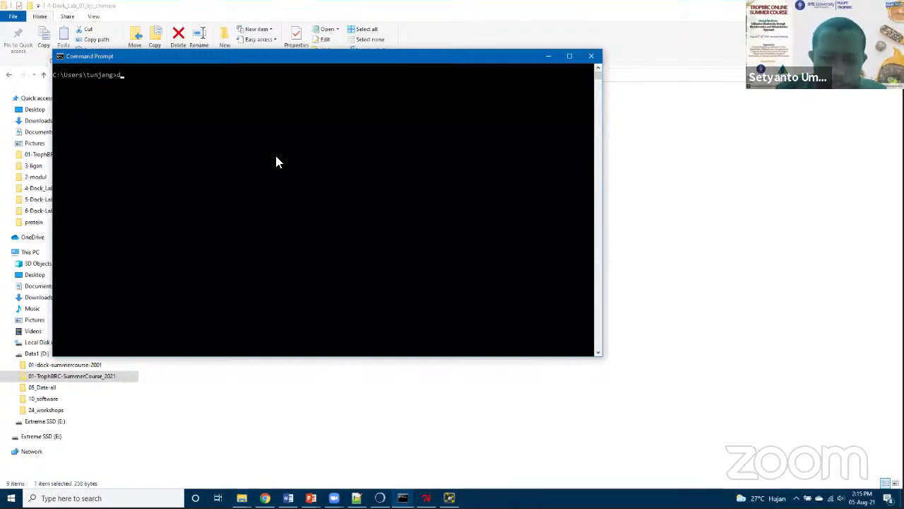
{"action": "type", "text": ":"}
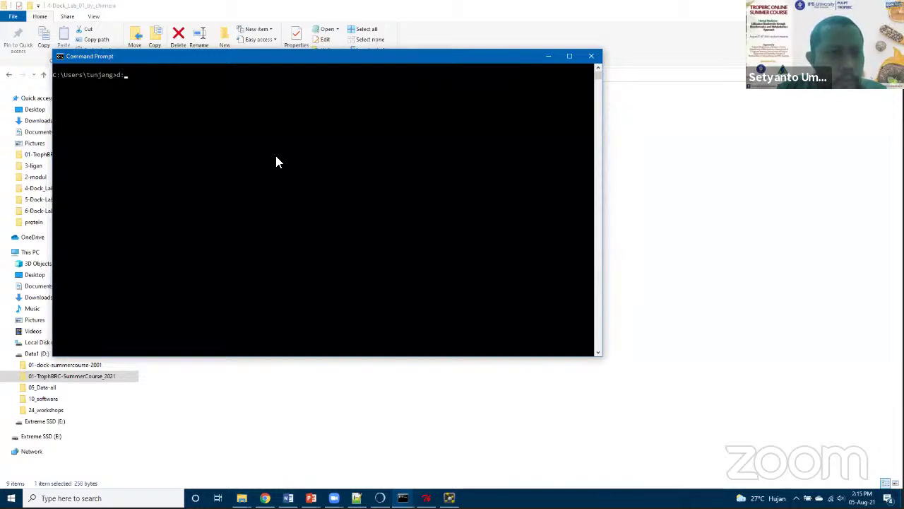
{"action": "key", "text": "Return"}
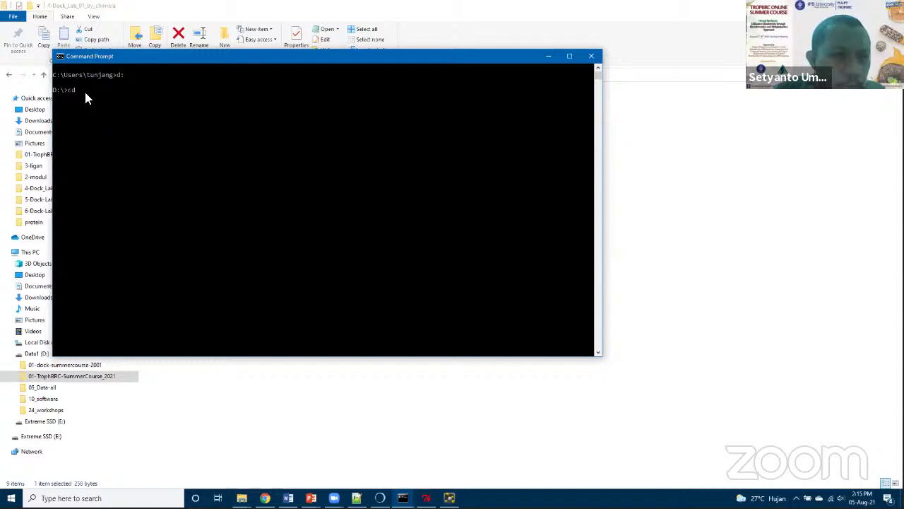
{"action": "key", "text": "ctrl+v"}
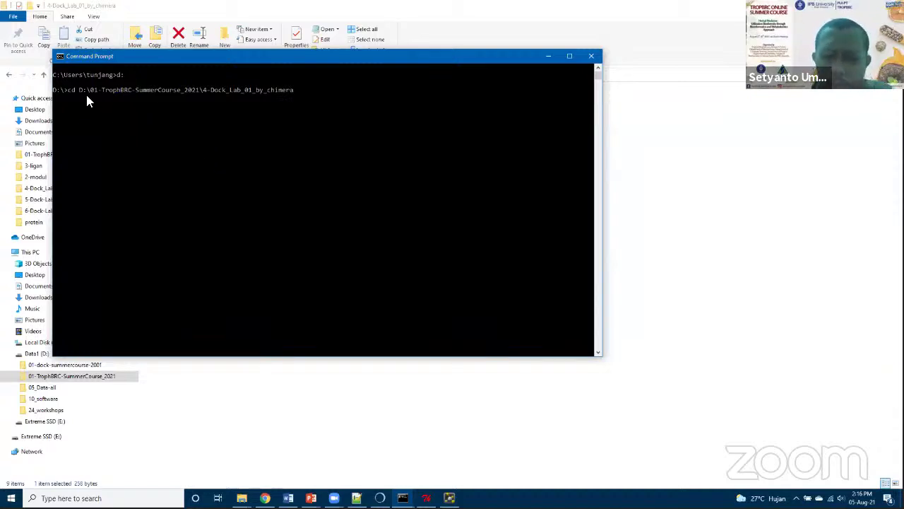
{"action": "key", "text": "Return"}
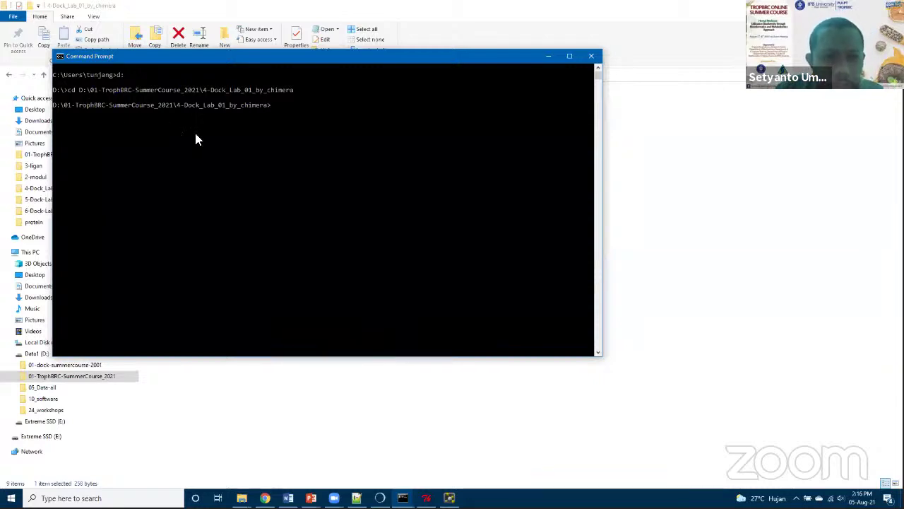
List the folder's files with dir and run the no-torsion docking with vina --config config-3m08.txt.
{"action": "type", "text": "dir"}
{"action": "key", "text": "Return"}
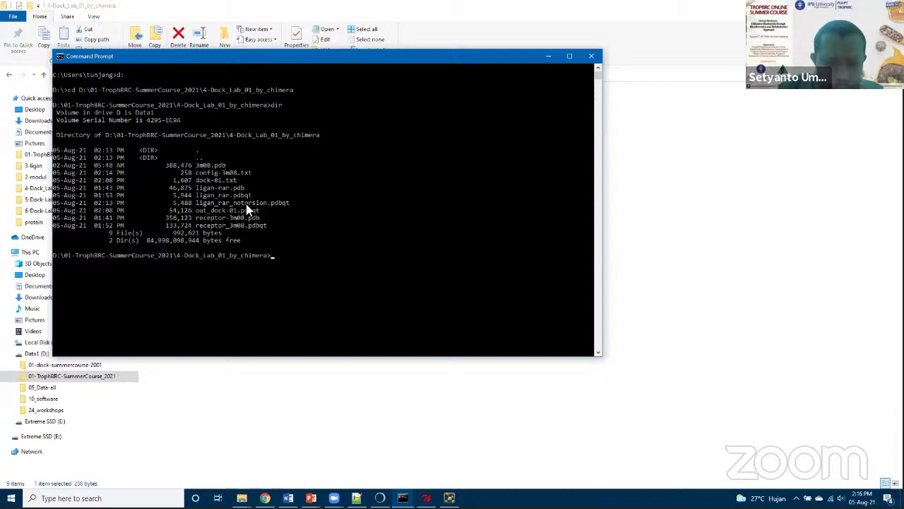
{"action": "type", "text": "vina"}
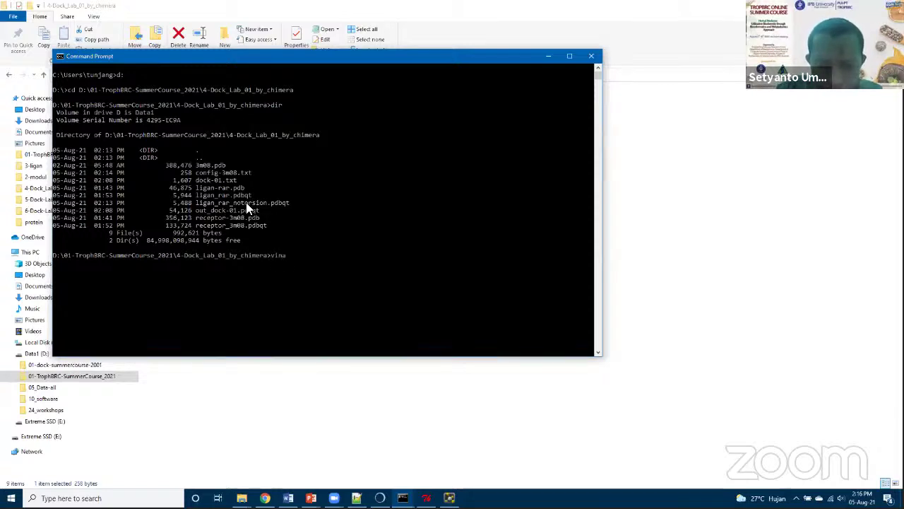
{"action": "type", "text": " --"}
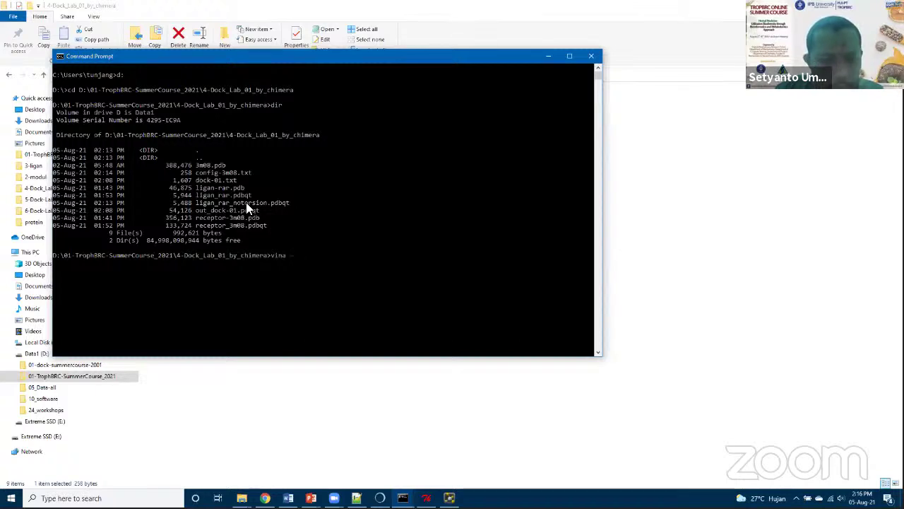
{"action": "type", "text": "con"}
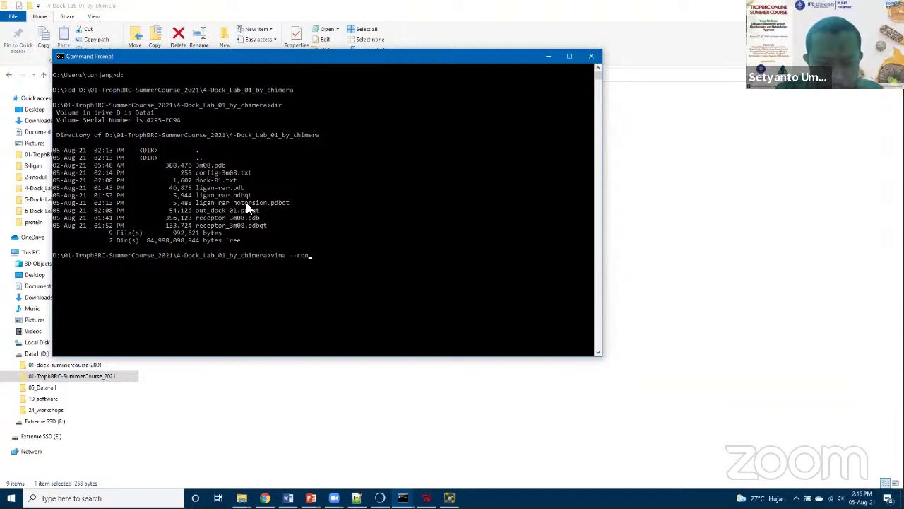
{"action": "type", "text": "fig "}
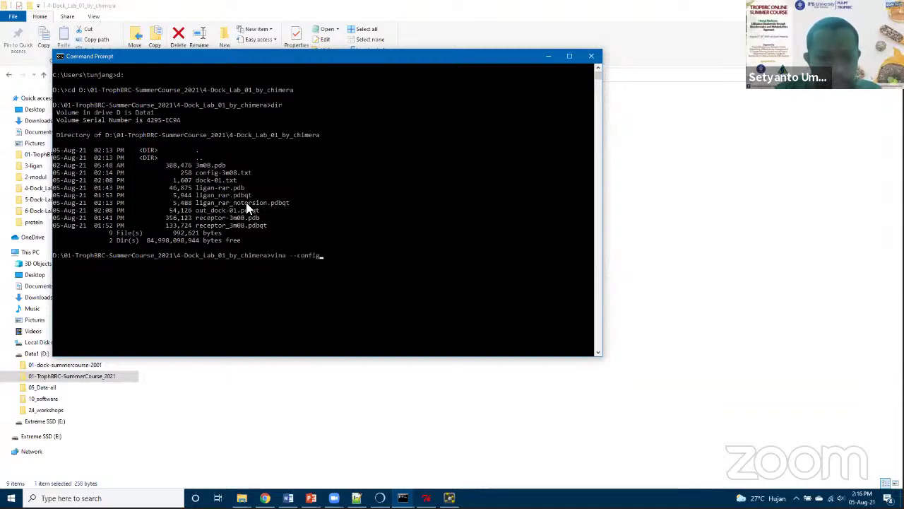
{"action": "type", "text": "config-3m08.txt"}
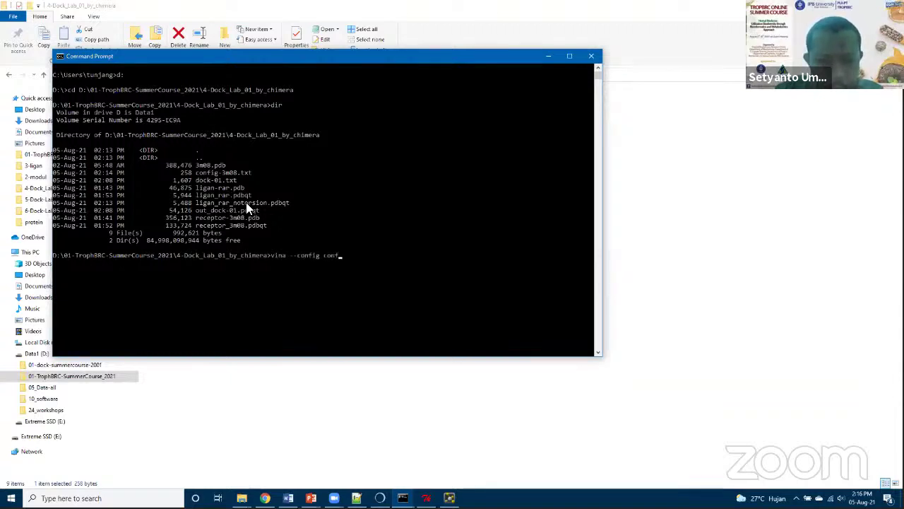
{"action": "key", "text": "Return"}
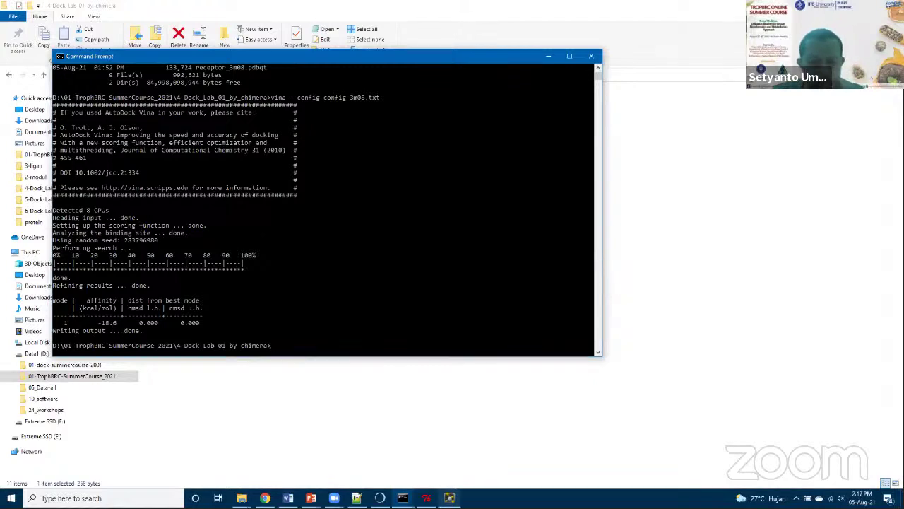
Check the new docking output files in File Explorer, then switch to PyMOL and reinitialize everything.
{"action": "left_click", "coordinate": [375, 431]}
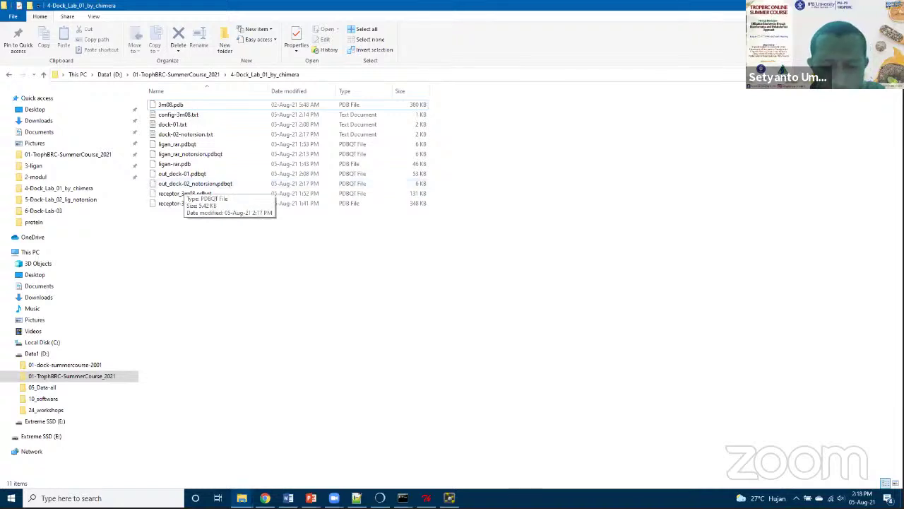
{"action": "mouse_move", "coordinate": [450, 497]}
{"action": "left_click", "coordinate": [449, 452]}
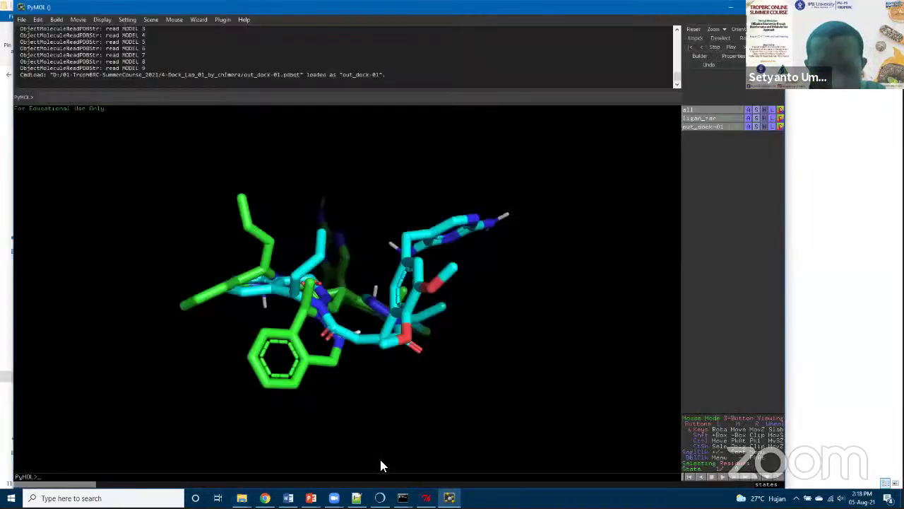
{"action": "left_click", "coordinate": [22, 19]}
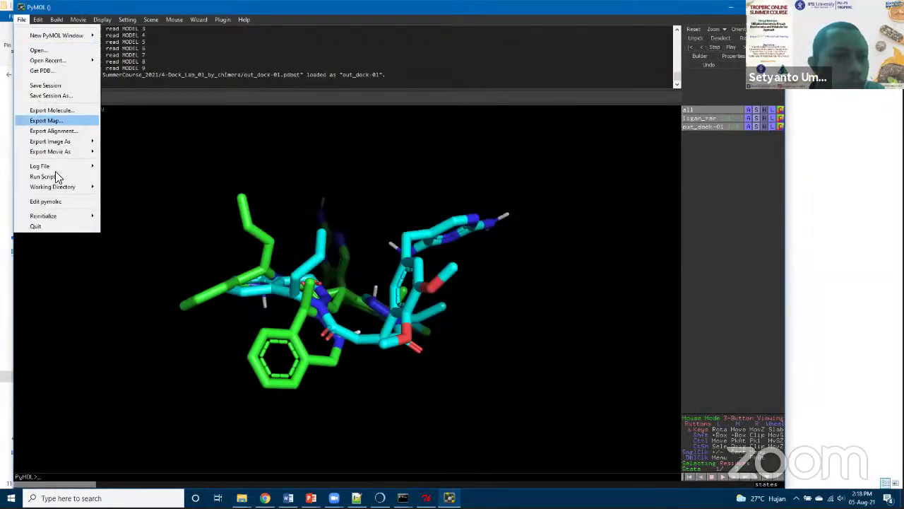
{"action": "mouse_move", "coordinate": [96, 214]}
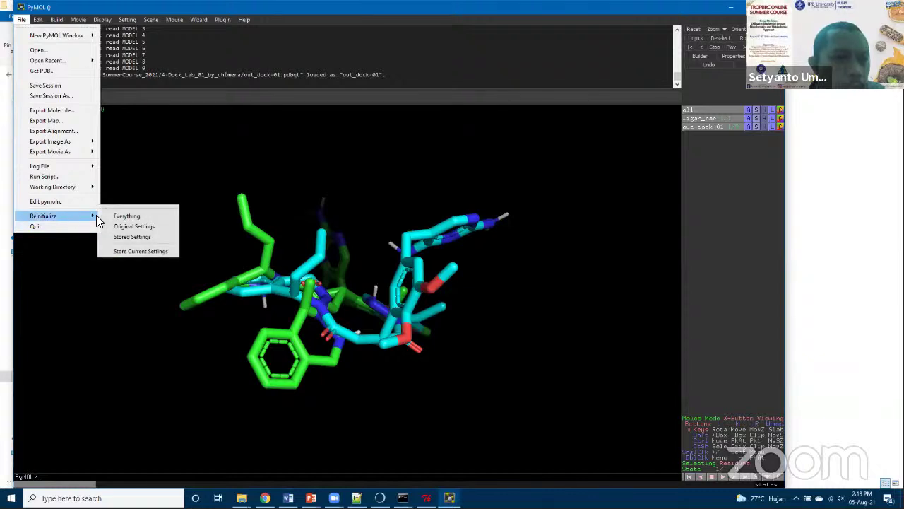
{"action": "left_click", "coordinate": [142, 217]}
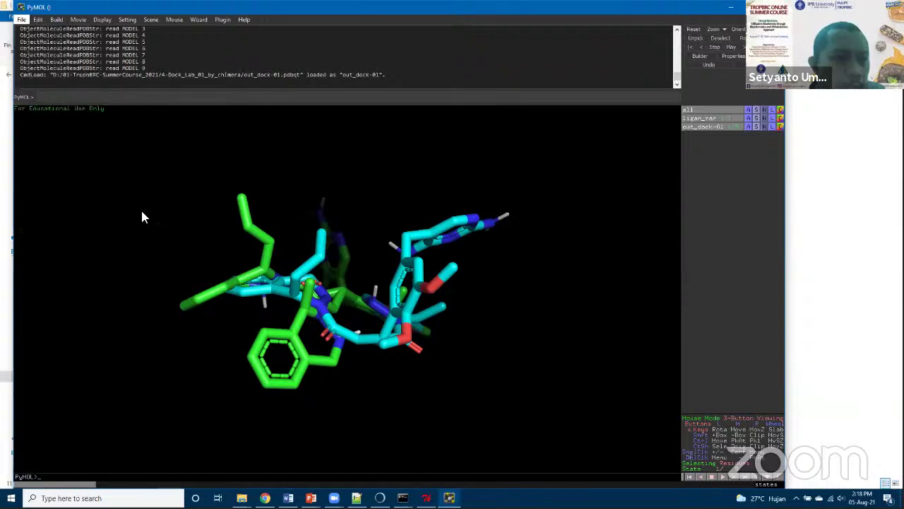
Open ligan_rar.pdbqt from the 4-Dock_Lab_01_by_chimera folder and rotate the ligand.
{"action": "left_click", "coordinate": [22, 19]}
{"action": "left_click", "coordinate": [39, 51]}
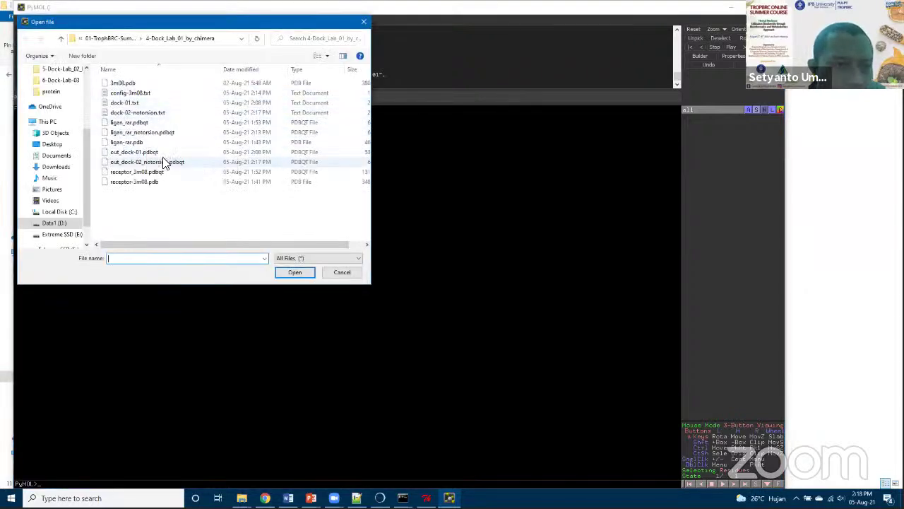
{"action": "left_click", "coordinate": [129, 122]}
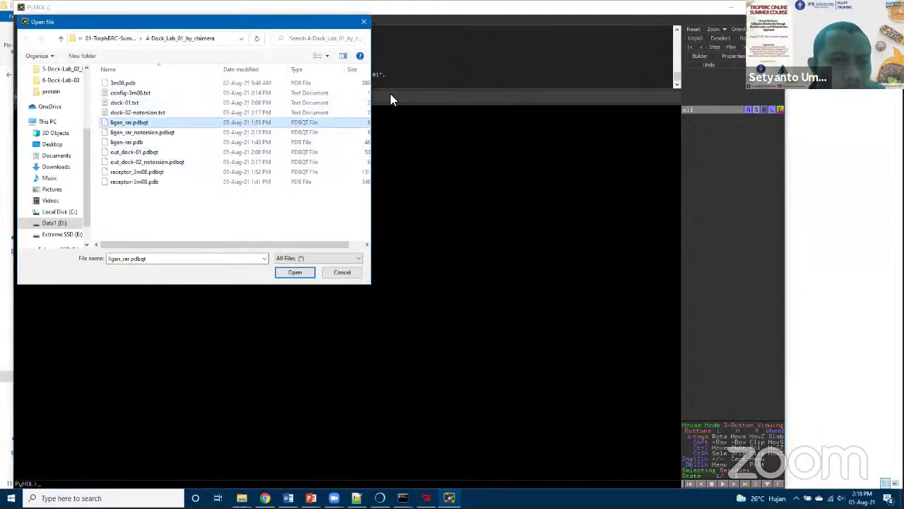
{"action": "left_click", "coordinate": [293, 272]}
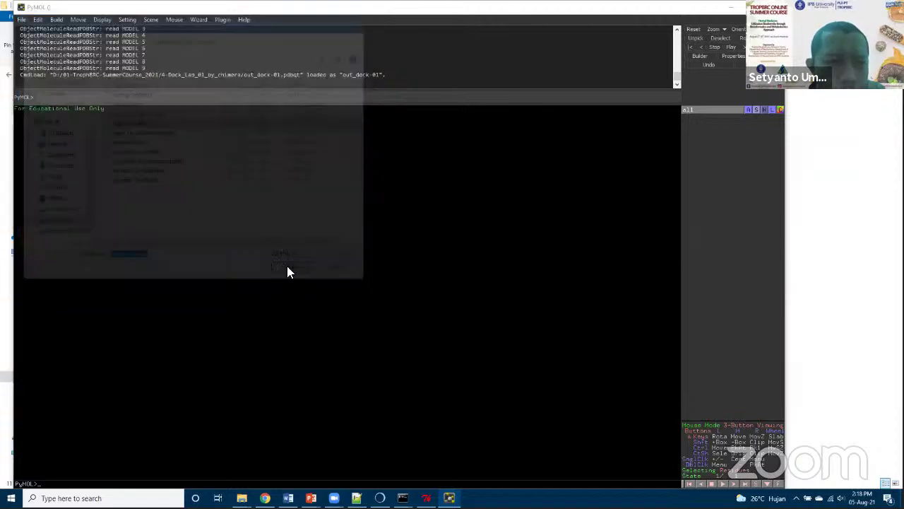
{"action": "left_click_drag", "start_coordinate": [417, 329], "coordinate": [438, 240]}
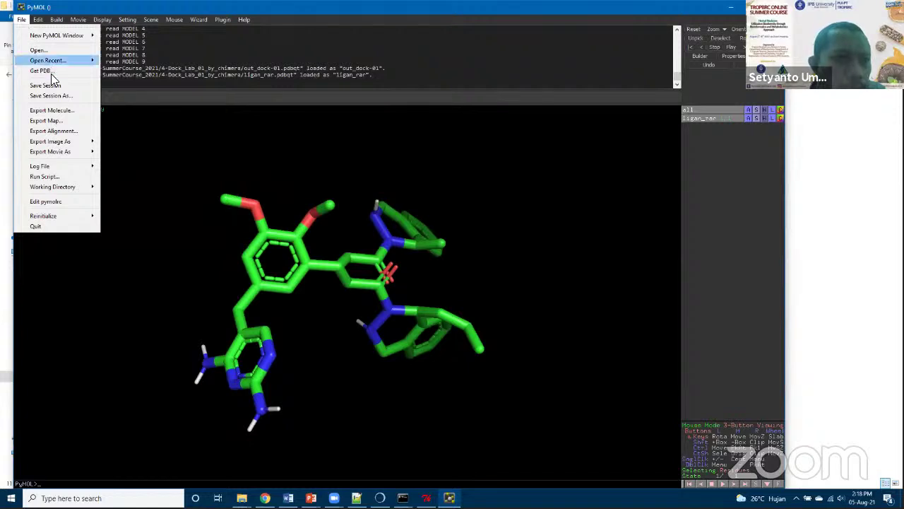
Load out_dock-02_notorsion.pdbqt alongside the original ligand and rotate the molecules to compare the two poses.
{"action": "left_click", "coordinate": [41, 50]}
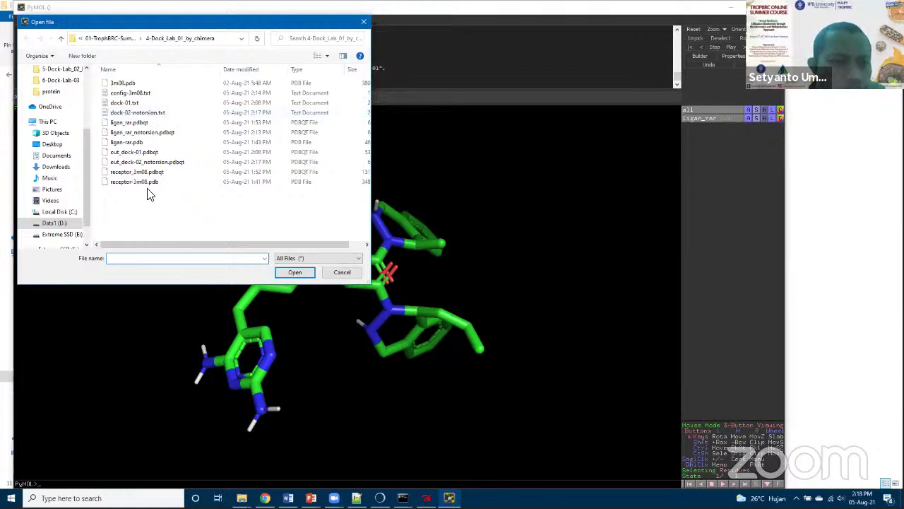
{"action": "left_click", "coordinate": [128, 162]}
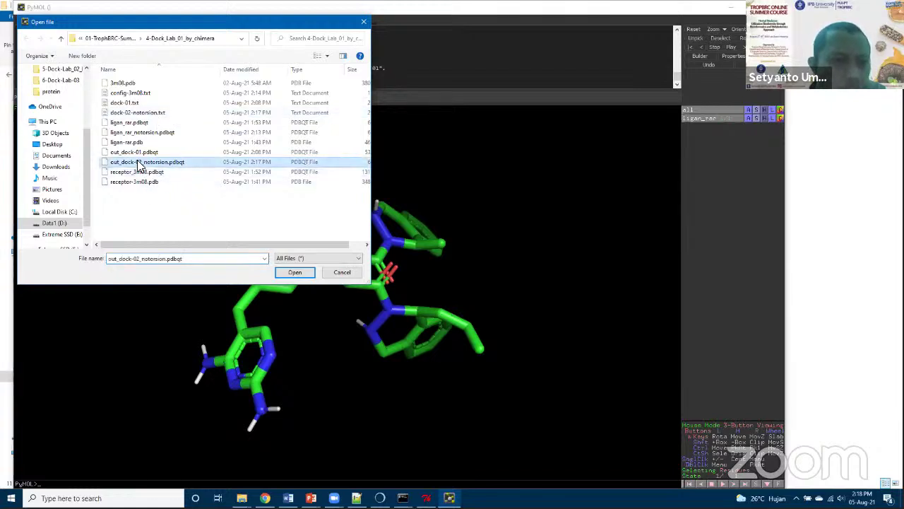
{"action": "left_click", "coordinate": [285, 271]}
{"action": "left_click_drag", "start_coordinate": [353, 242], "coordinate": [351, 271]}
{"action": "left_click_drag", "start_coordinate": [466, 305], "coordinate": [343, 368]}
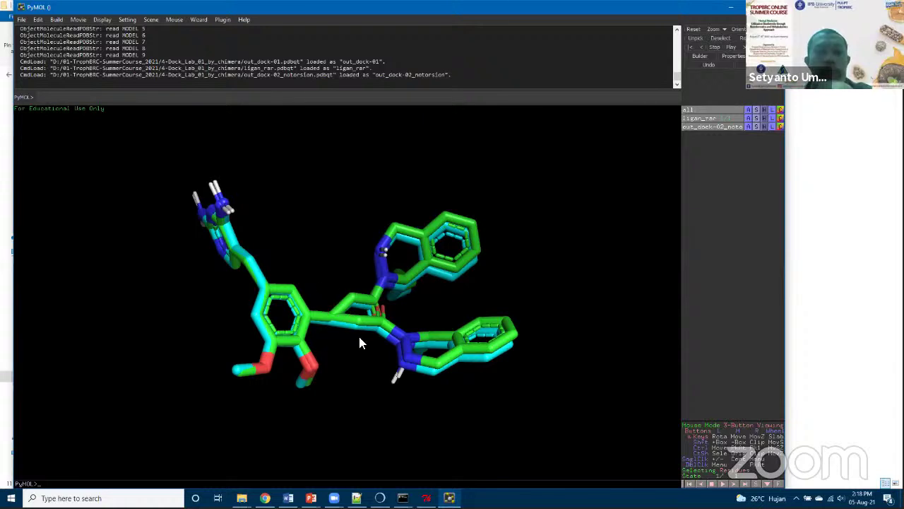
{"action": "left_click_drag", "start_coordinate": [361, 340], "coordinate": [378, 337]}
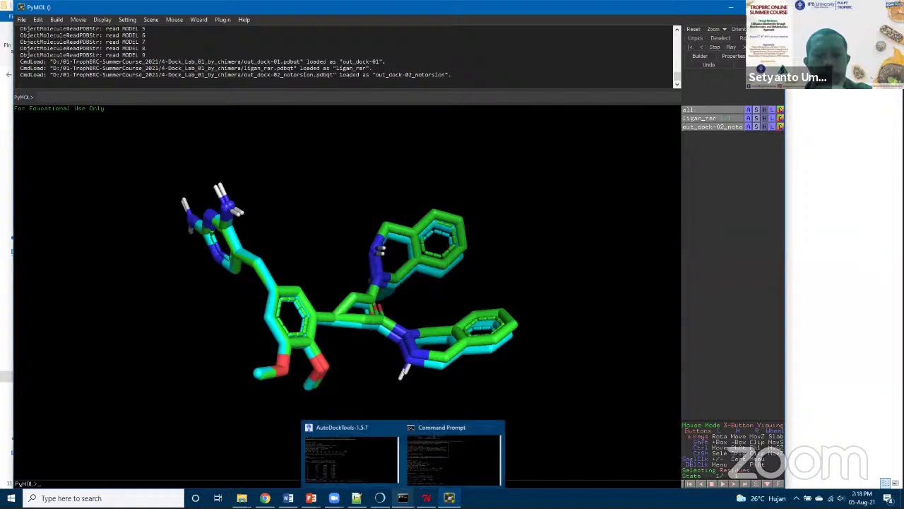
Review the no-torsion docking result in the Command Prompt, then return to the 4-Dock_Lab_01_by_chimera folder in File Explorer.
{"action": "left_click", "coordinate": [403, 497]}
{"action": "left_click", "coordinate": [423, 462]}
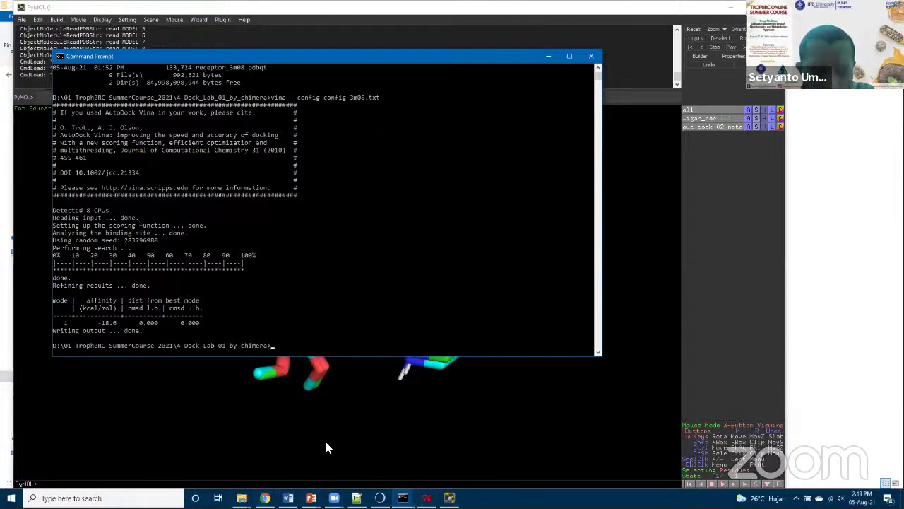
{"action": "left_click", "coordinate": [241, 498]}
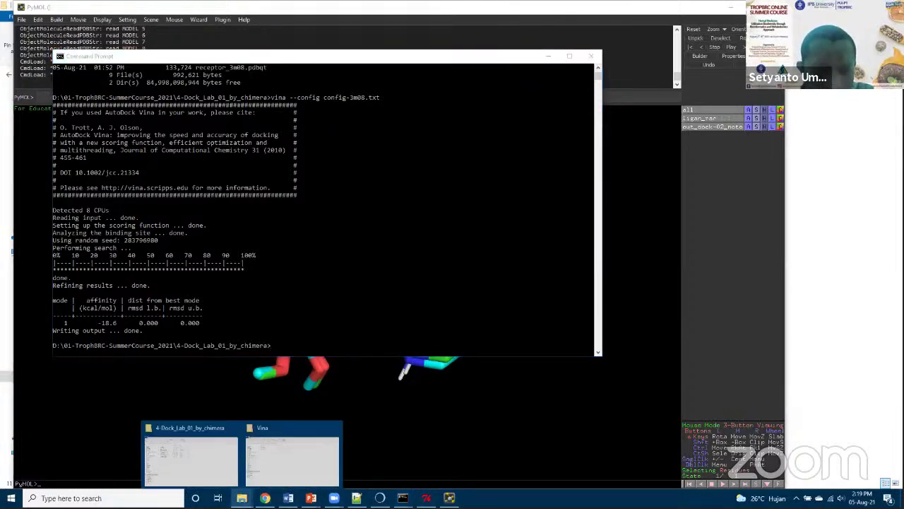
{"action": "left_click", "coordinate": [201, 464]}
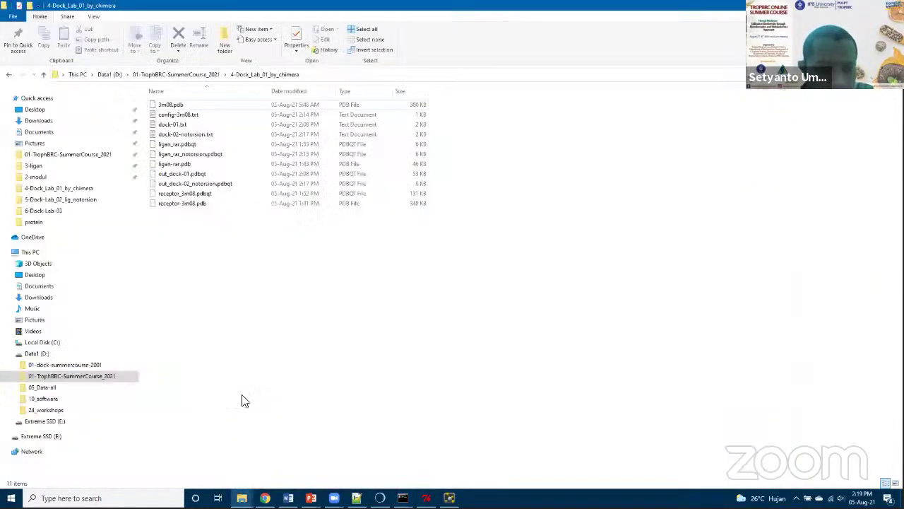
{"action": "left_click", "coordinate": [185, 174]}
{"action": "right_click", "coordinate": [205, 176]}
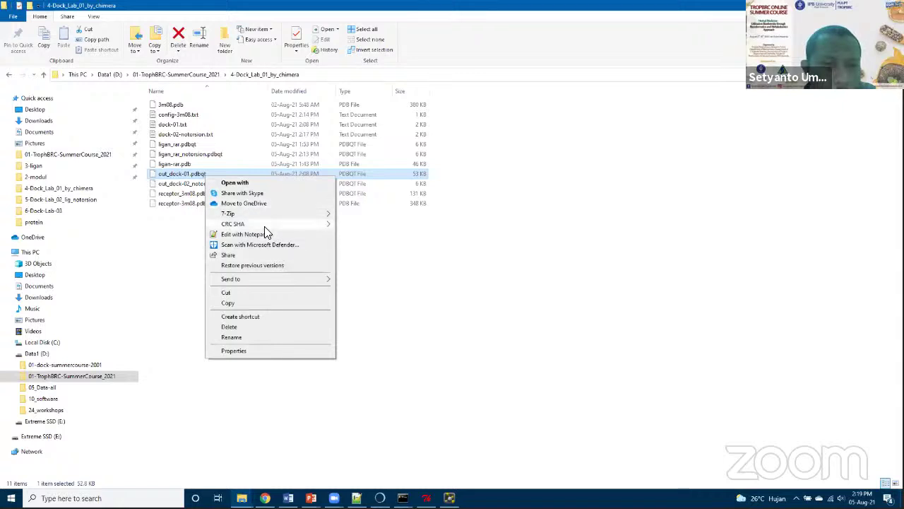
{"action": "left_click", "coordinate": [467, 293]}
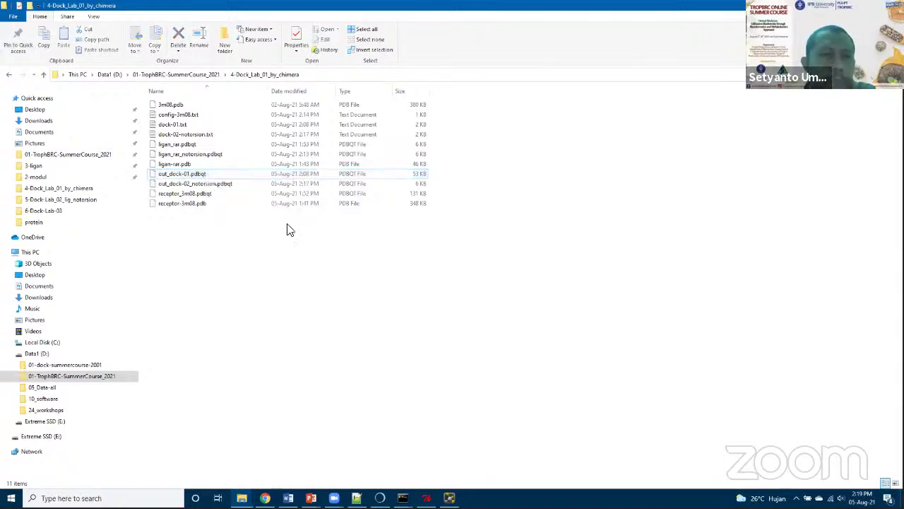
Switch to the Command Prompt and run vina without arguments to display its usage options.
{"action": "mouse_move", "coordinate": [402, 498]}
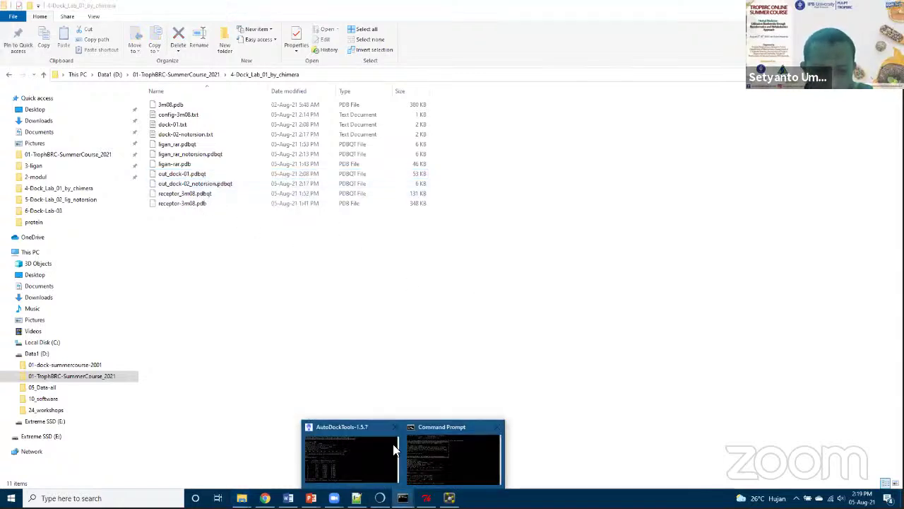
{"action": "left_click", "coordinate": [382, 459]}
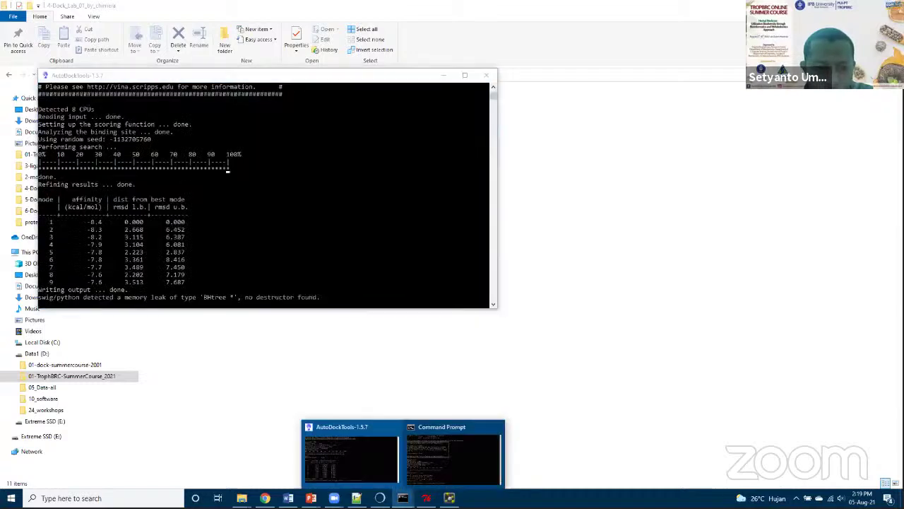
{"action": "left_click", "coordinate": [423, 458]}
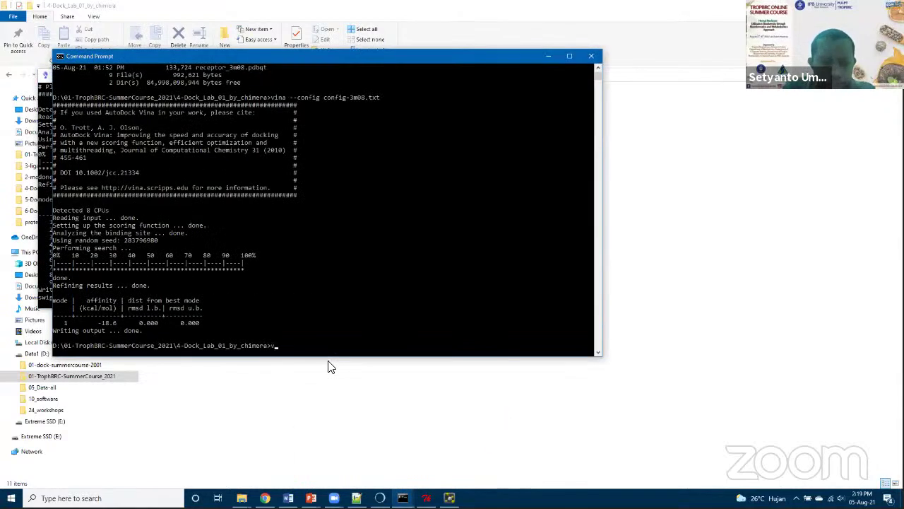
{"action": "type", "text": "vina_spl"}
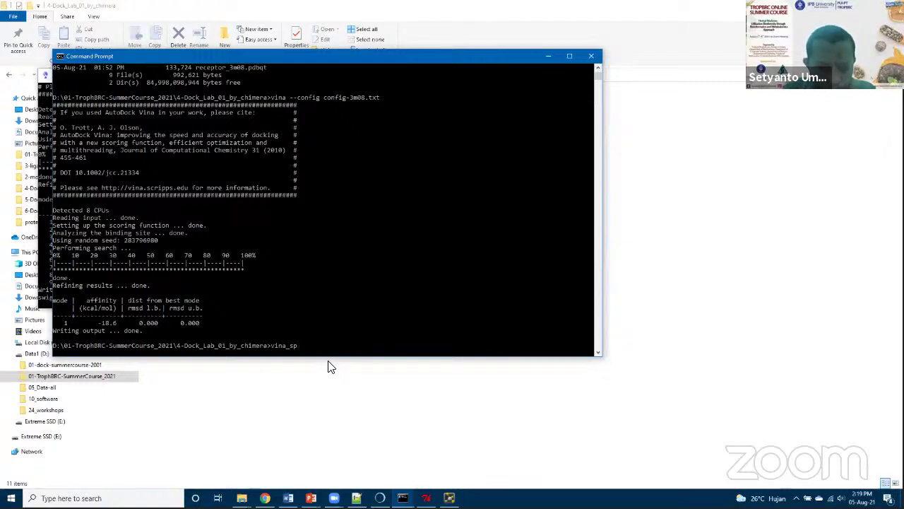
{"action": "key", "text": "BackSpace"}
{"action": "key", "text": "BackSpace"}
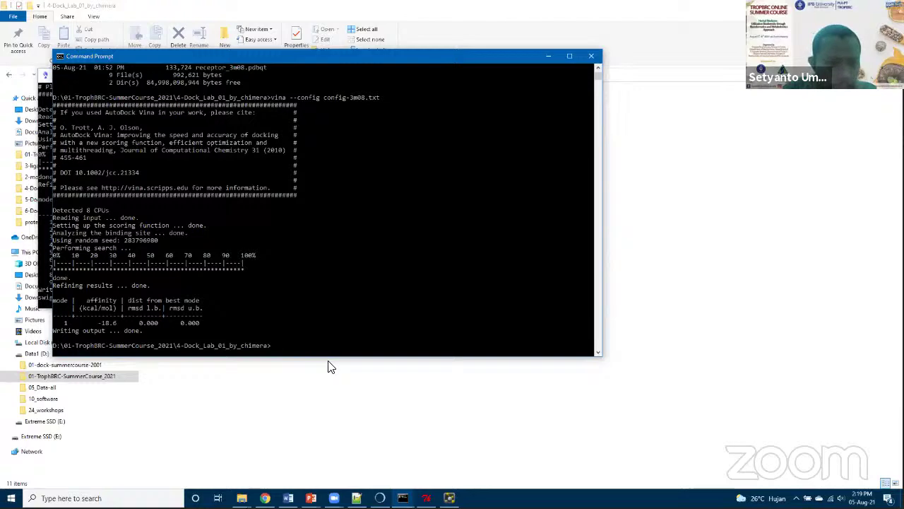
{"action": "key", "text": "Return"}
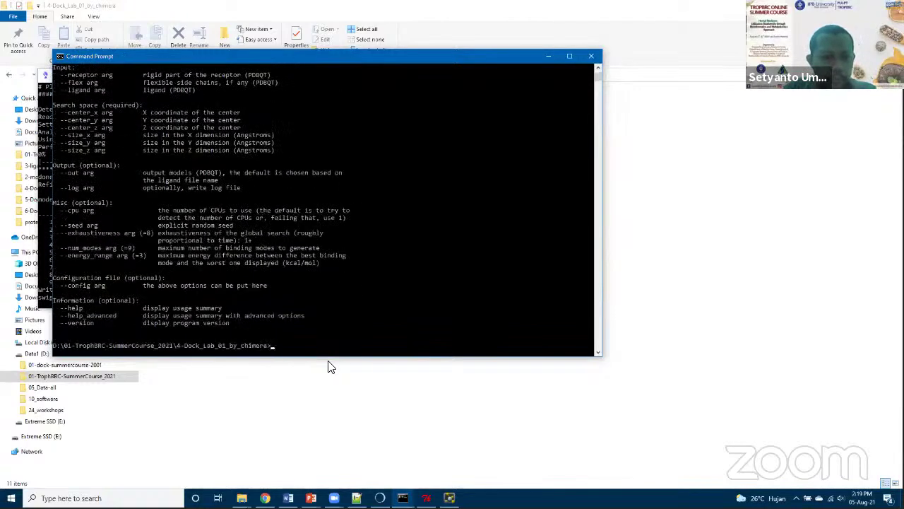
In File Explorer, locate vina_split.exe in C:\Program Files (x86)\The Scripps Research Institute\Vina and check its exact name.
{"action": "left_click", "coordinate": [332, 402]}
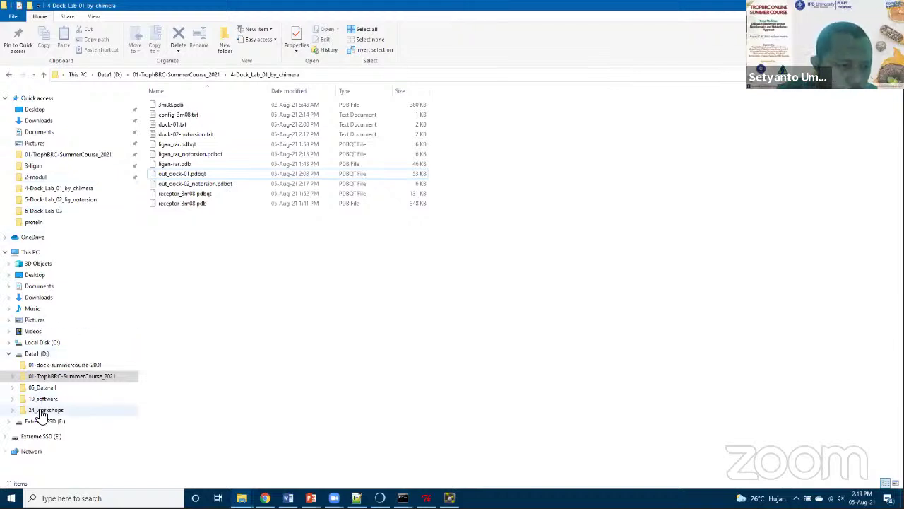
{"action": "left_click", "coordinate": [44, 342]}
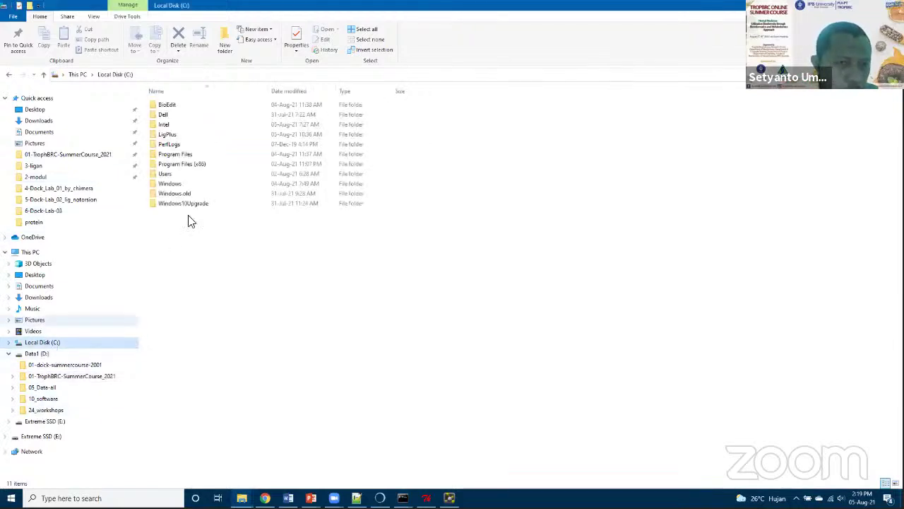
{"action": "double_click", "coordinate": [185, 164]}
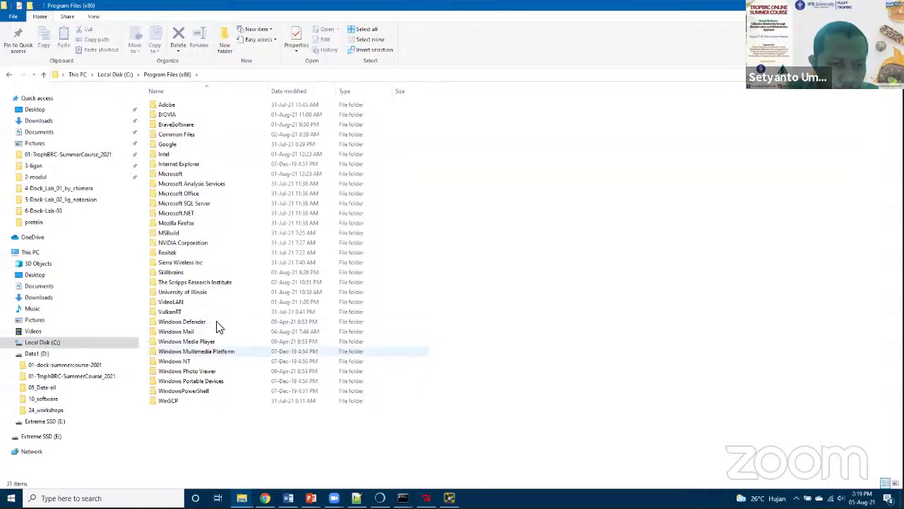
{"action": "double_click", "coordinate": [215, 284]}
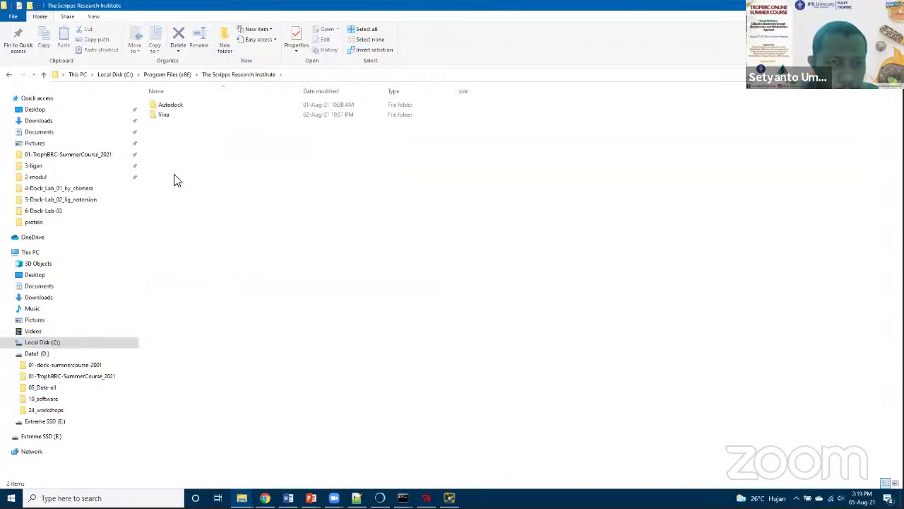
{"action": "double_click", "coordinate": [173, 116]}
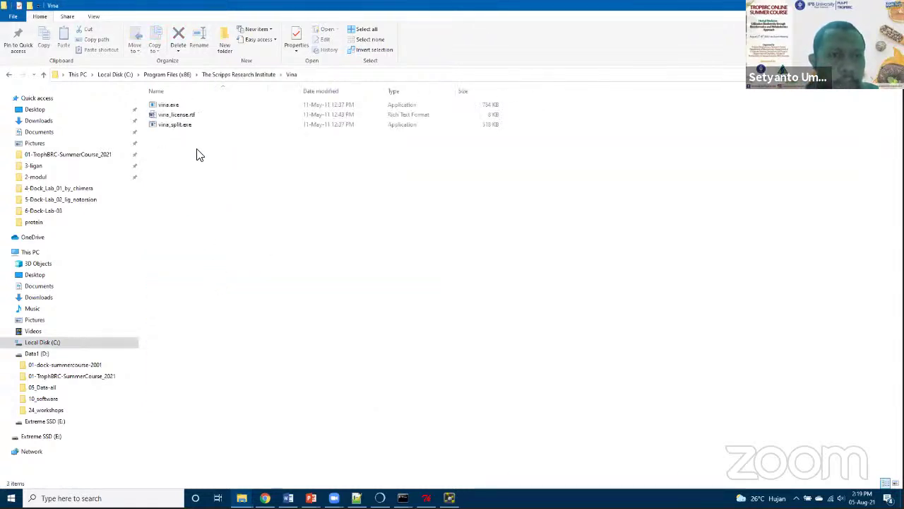
{"action": "left_click", "coordinate": [200, 125]}
{"action": "left_click", "coordinate": [175, 125]}
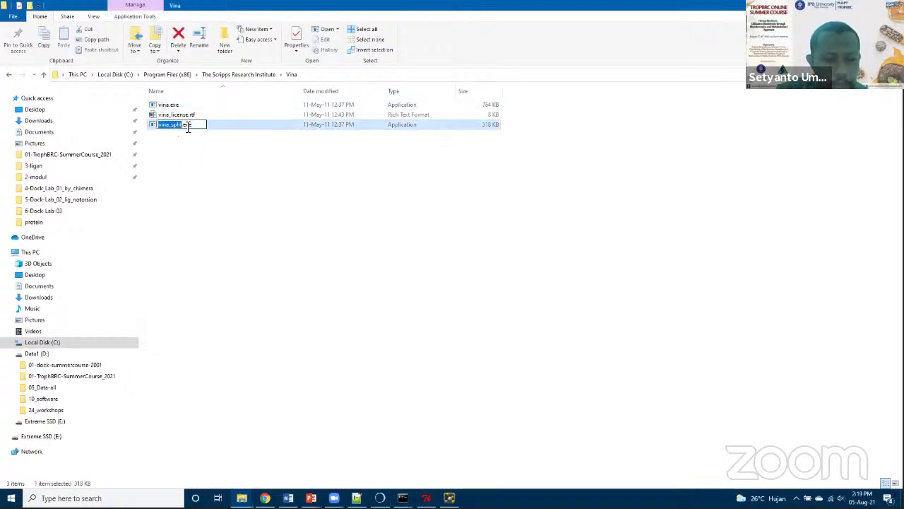
{"action": "left_click", "coordinate": [217, 181]}
Return to the Command Prompt and run vina_split without arguments to display its usage.
{"action": "mouse_move", "coordinate": [417, 486]}
{"action": "left_click", "coordinate": [441, 478]}
{"action": "type", "text": "vina_split"}
{"action": "key", "text": "Return"}
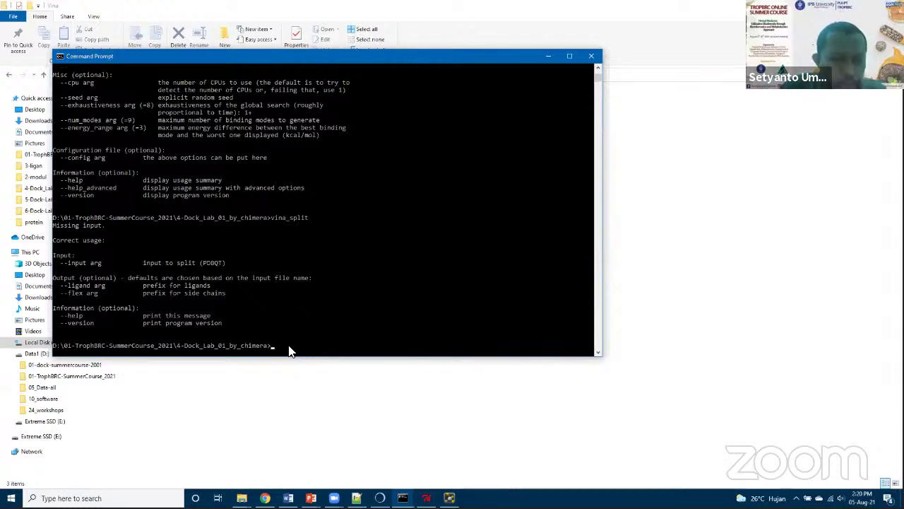
Split the first docking output into separate poses with vina_split --input out_dock-01.pdbqt.
{"action": "key", "text": "Up"}
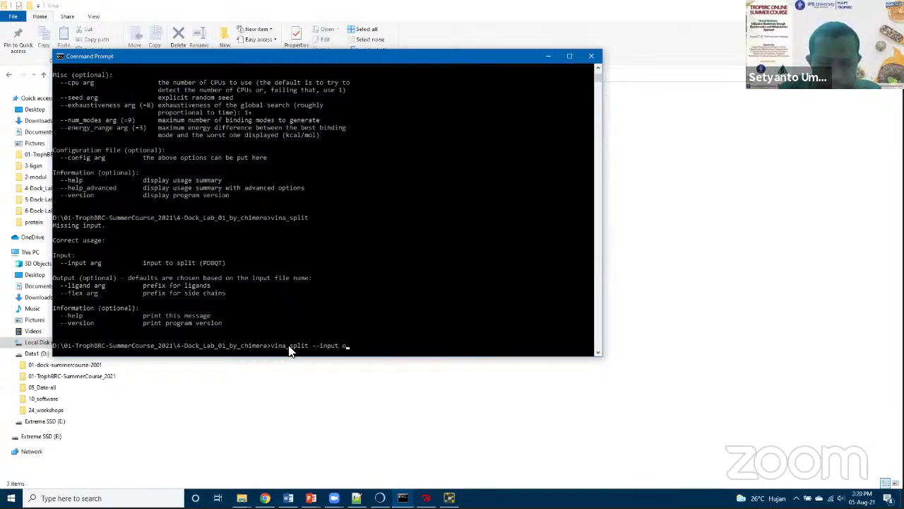
{"action": "type", "text": "--input out"}
{"action": "key", "text": "Tab"}
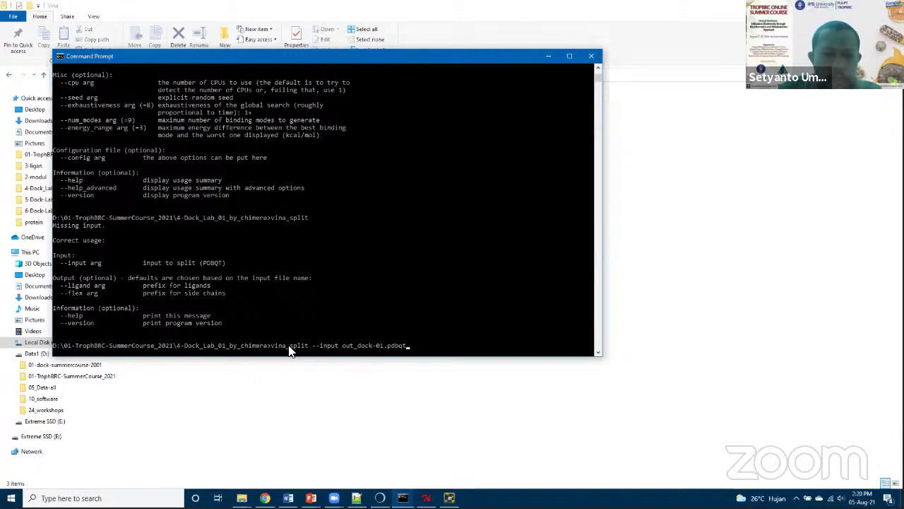
{"action": "key", "text": "Return"}
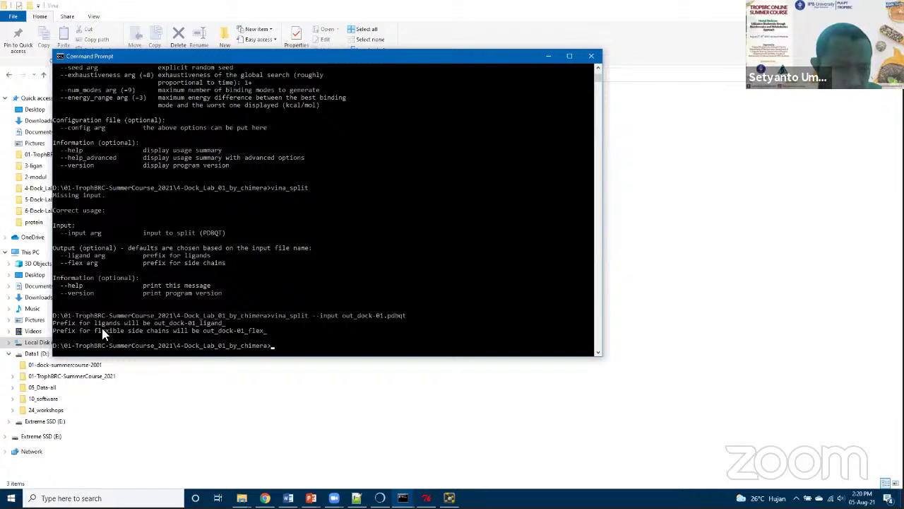
Open the 4-Dock_Lab_01_by_chimera folder in File Explorer and check the split files out_dock-01_ligand_1.pdbqt to out_dock-01_ligand_9.pdbqt.
{"action": "left_click", "coordinate": [436, 426]}
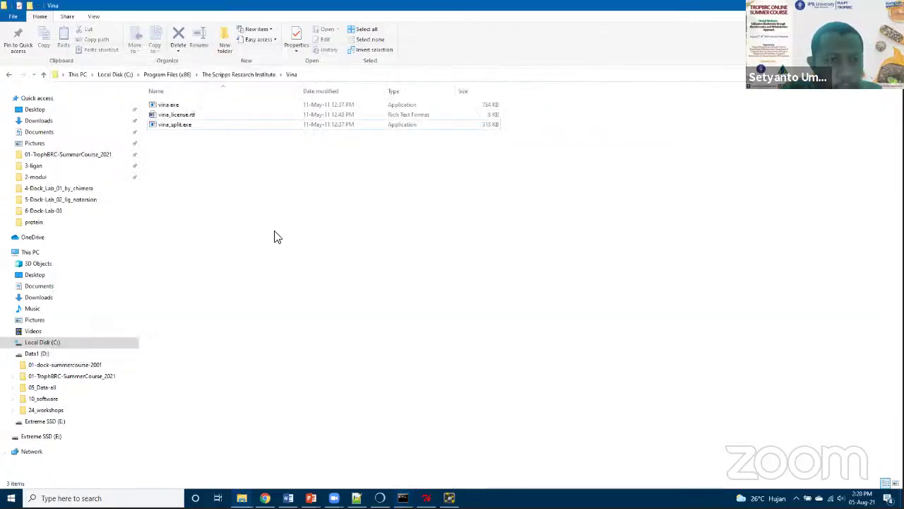
{"action": "left_click", "coordinate": [65, 155]}
{"action": "double_click", "coordinate": [199, 166]}
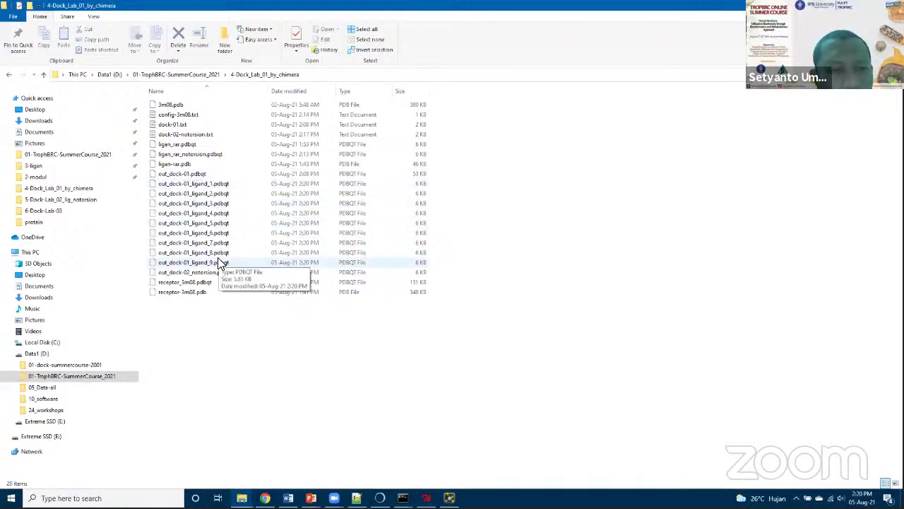
{"action": "left_click", "coordinate": [220, 185]}
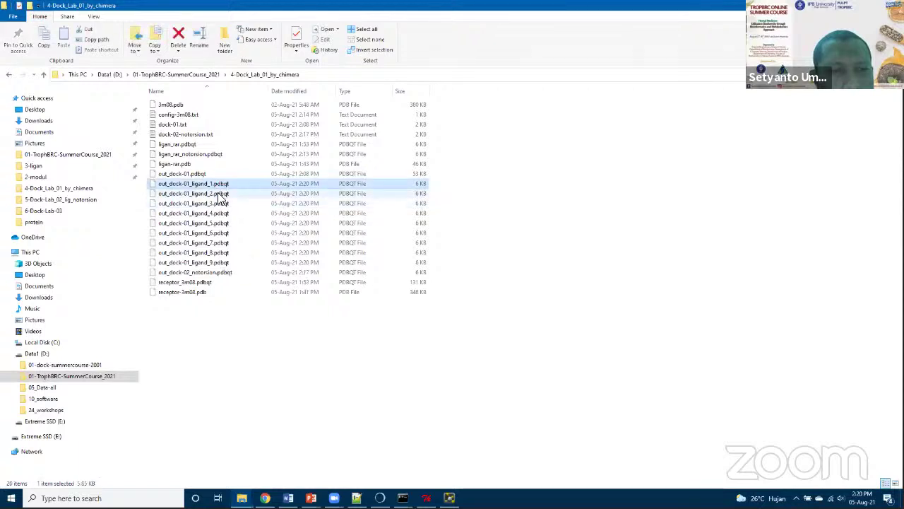
{"action": "left_click", "coordinate": [216, 262]}
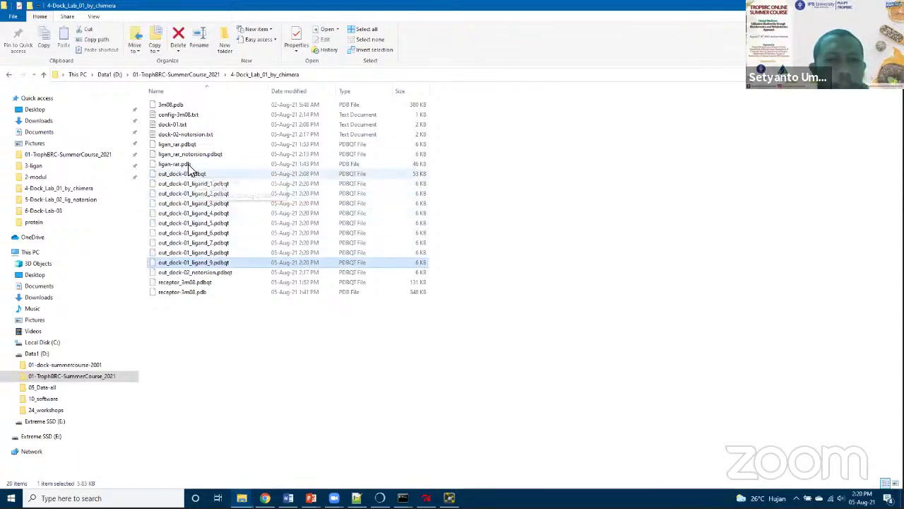
{"action": "left_click", "coordinate": [219, 325]}
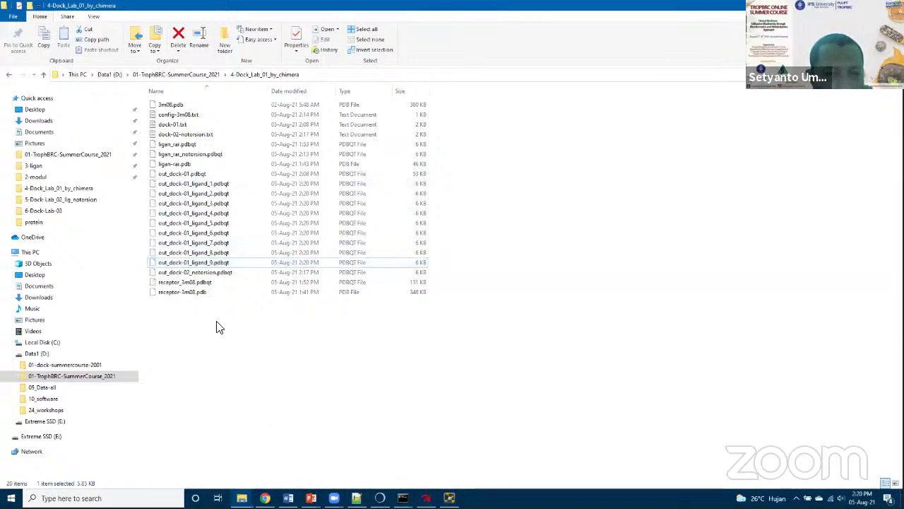
Open out_dock-01.pdbqt in Notepad++ and create a new blank document alongside it.
{"action": "left_click", "coordinate": [199, 179]}
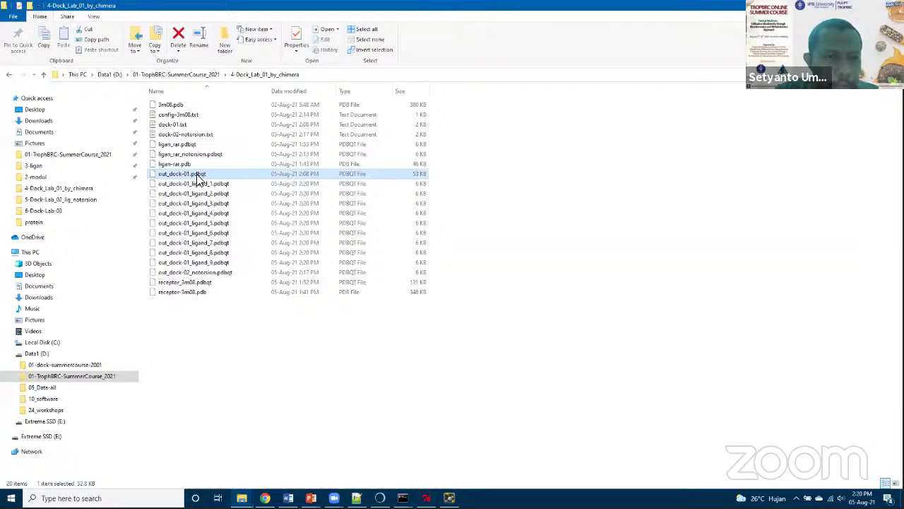
{"action": "right_click", "coordinate": [199, 180]}
{"action": "left_click", "coordinate": [239, 234]}
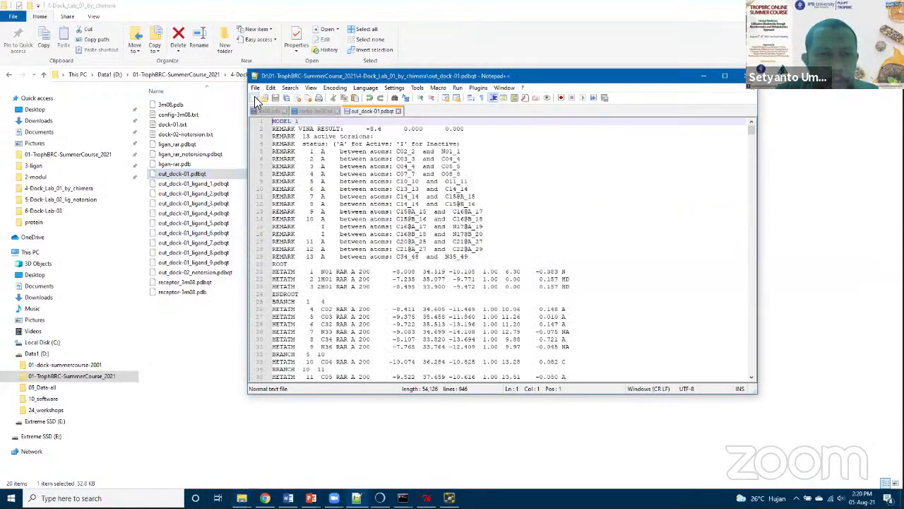
{"action": "left_click", "coordinate": [256, 99]}
Copy the MODEL 1 block of out_dock-01.pdbqt, from its MODEL line through ENDMDL, into the new document.
{"action": "left_click", "coordinate": [380, 112]}
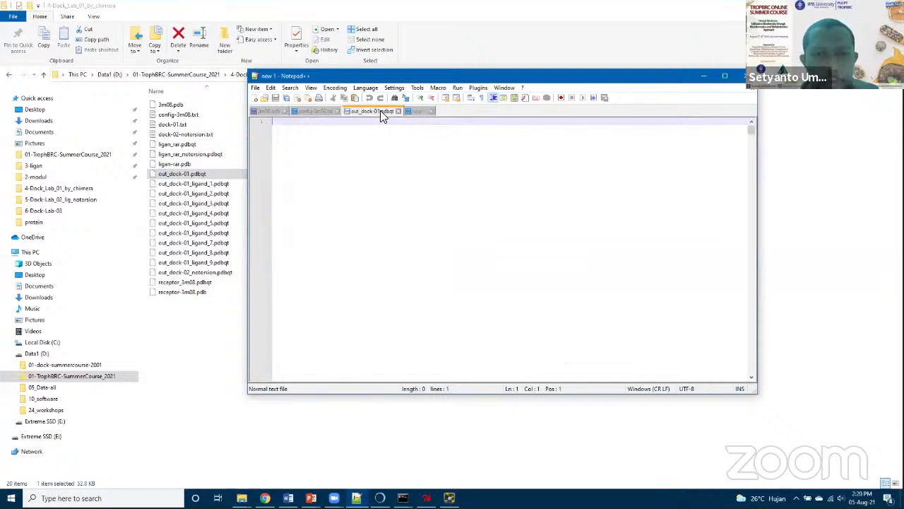
{"action": "left_click_drag", "start_coordinate": [274, 121], "coordinate": [303, 137]}
{"action": "scroll", "coordinate": [346, 195], "scroll_direction": "down", "scroll_amount": 8}
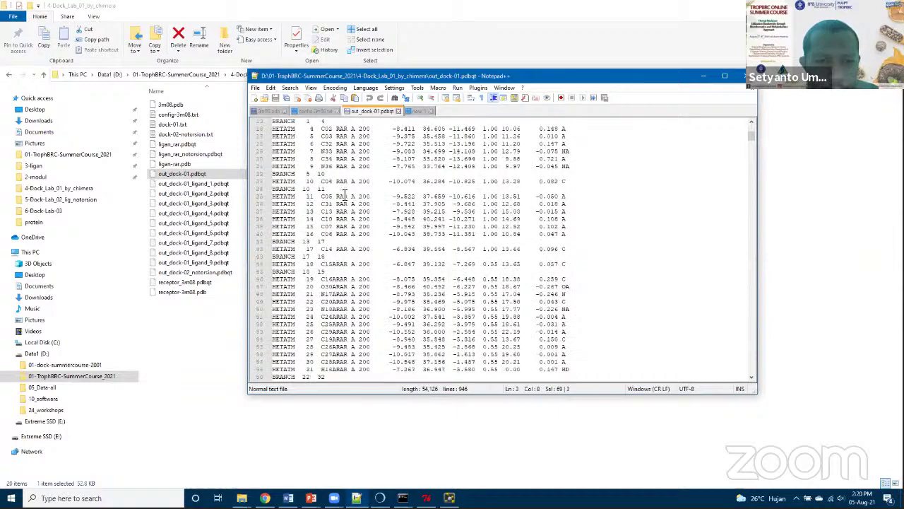
{"action": "scroll", "coordinate": [345, 195], "scroll_direction": "down", "scroll_amount": 17}
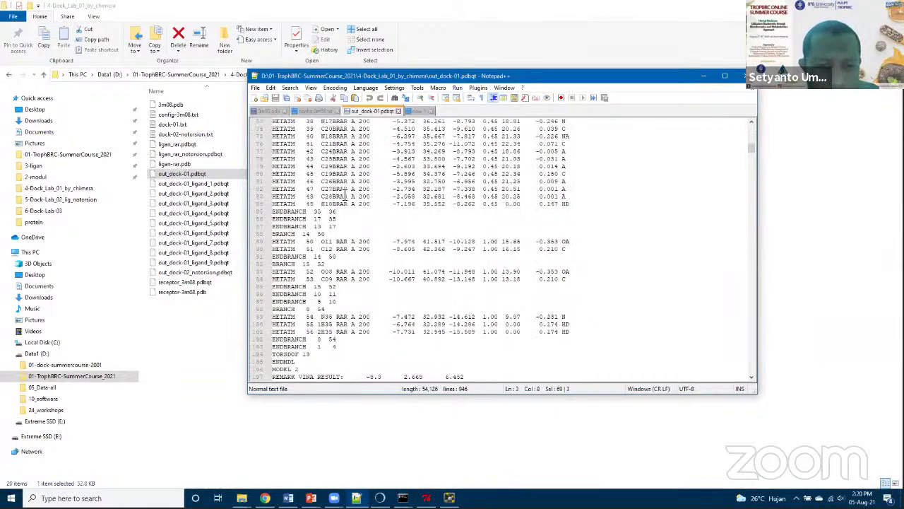
{"action": "scroll", "coordinate": [345, 195], "scroll_direction": "down", "scroll_amount": 6}
{"action": "left_click", "coordinate": [305, 226], "text": "shift"}
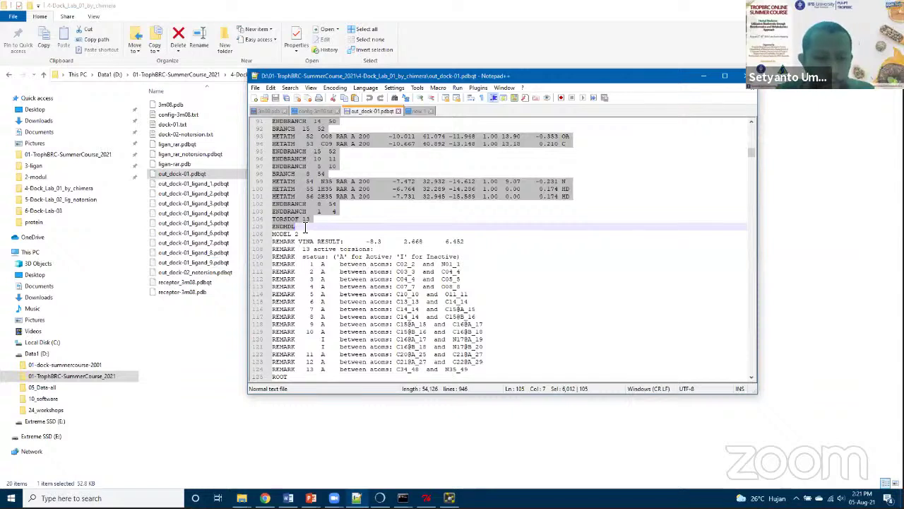
{"action": "left_click", "coordinate": [417, 111]}
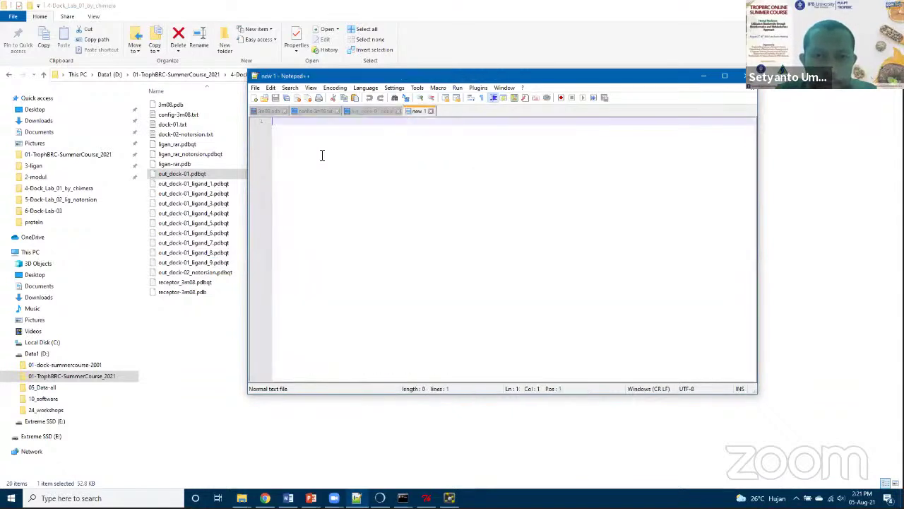
{"action": "key", "text": "ctrl+v"}
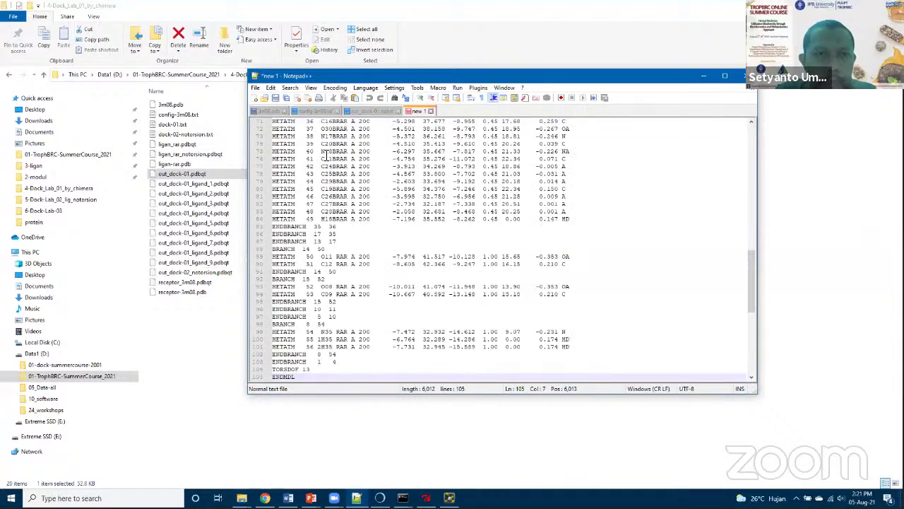
Start saving the new document under another name in the 4-Dock_Lab_01_by_chimera folder and open the choice of file types.
{"action": "scroll", "coordinate": [326, 154], "scroll_direction": "up", "scroll_amount": 20}
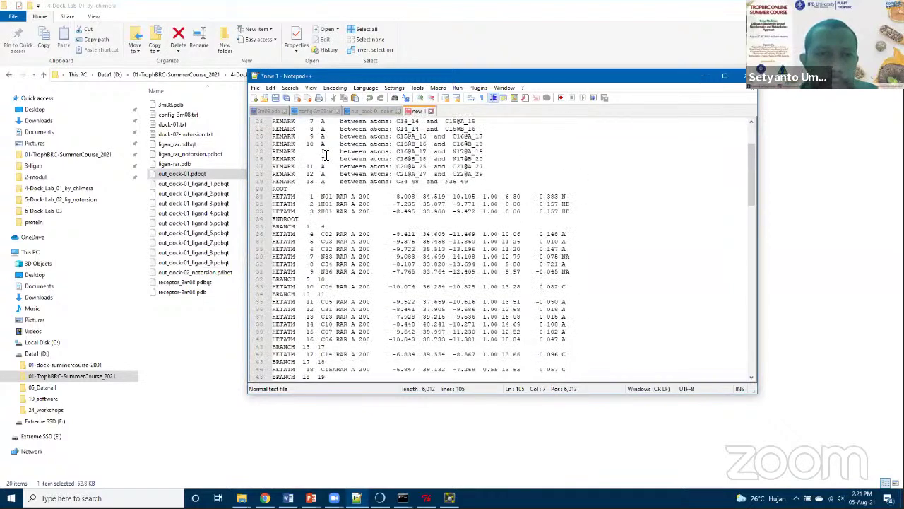
{"action": "left_click", "coordinate": [255, 88]}
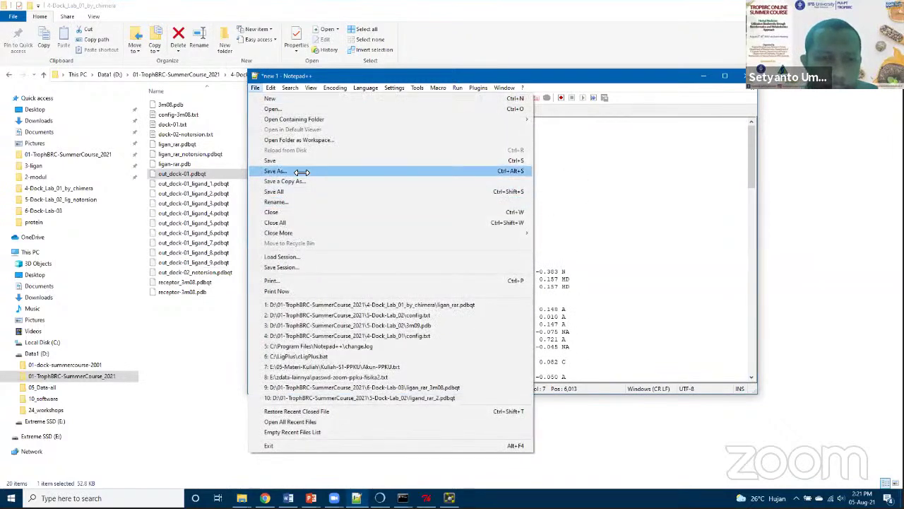
{"action": "left_click", "coordinate": [301, 172]}
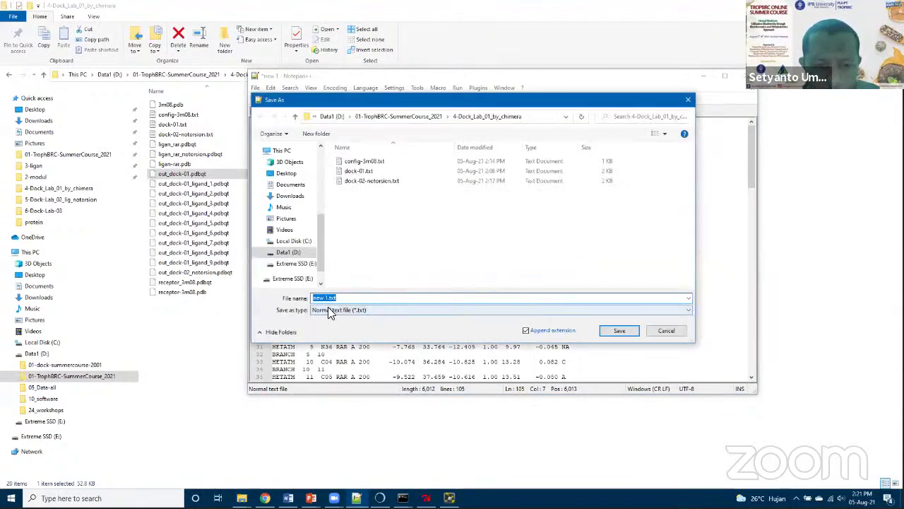
{"action": "left_click", "coordinate": [329, 310]}
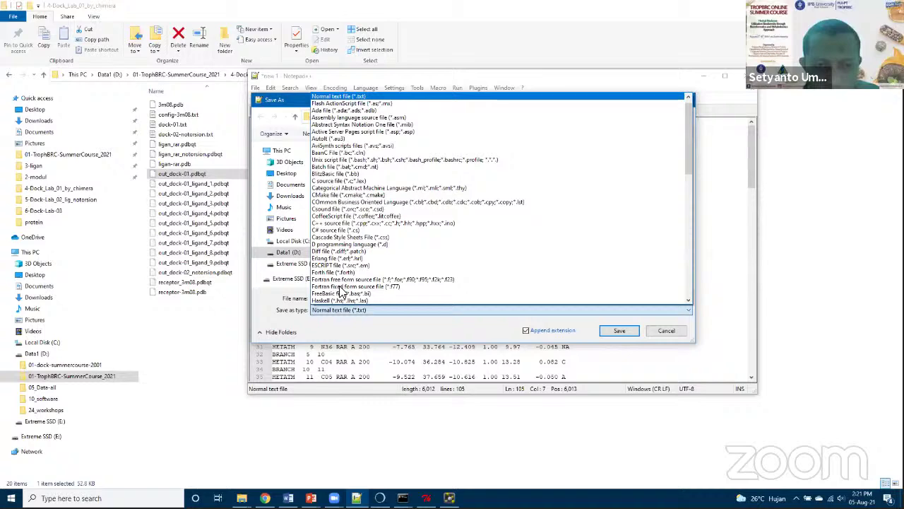
Save the new document as model_1_torsion.txt with the file type set to All types.
{"action": "scroll", "coordinate": [369, 174], "scroll_direction": "down", "scroll_amount": 15}
{"action": "left_click", "coordinate": [330, 300]}
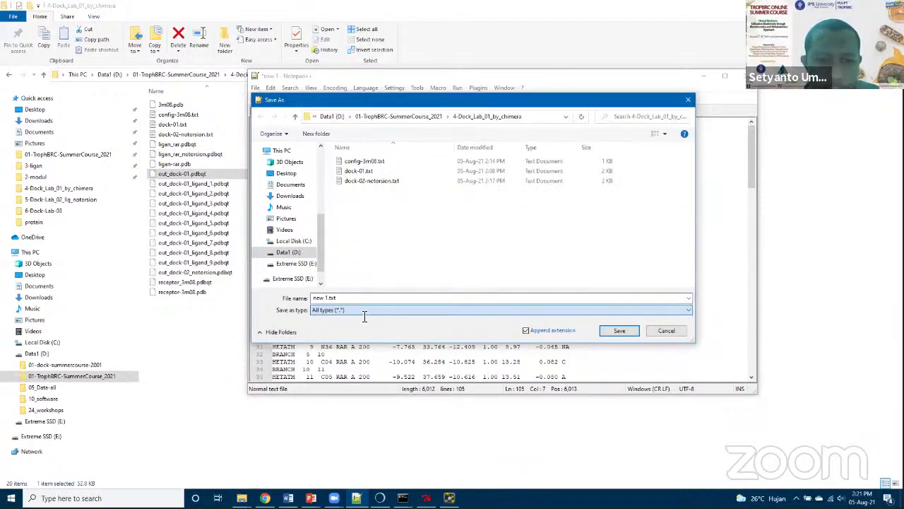
{"action": "double_click", "coordinate": [322, 298]}
{"action": "left_click", "coordinate": [319, 298]}
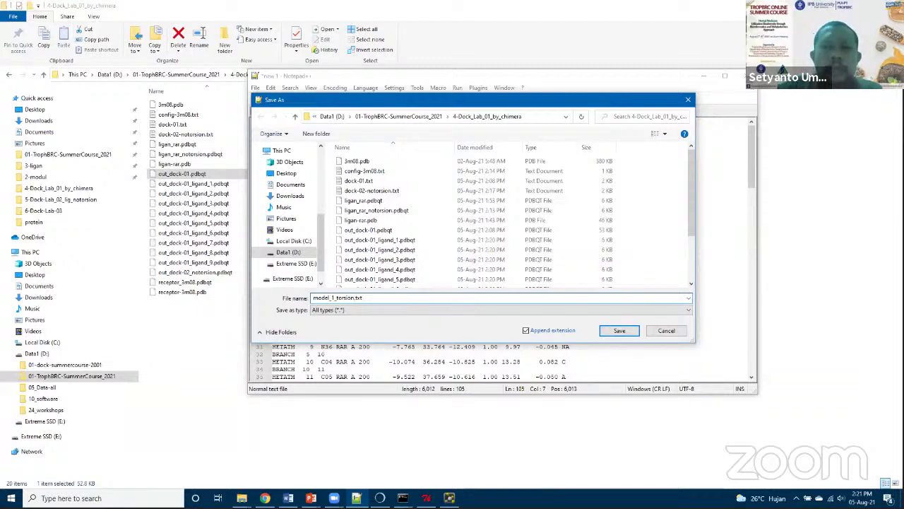
{"action": "key", "text": "Return"}
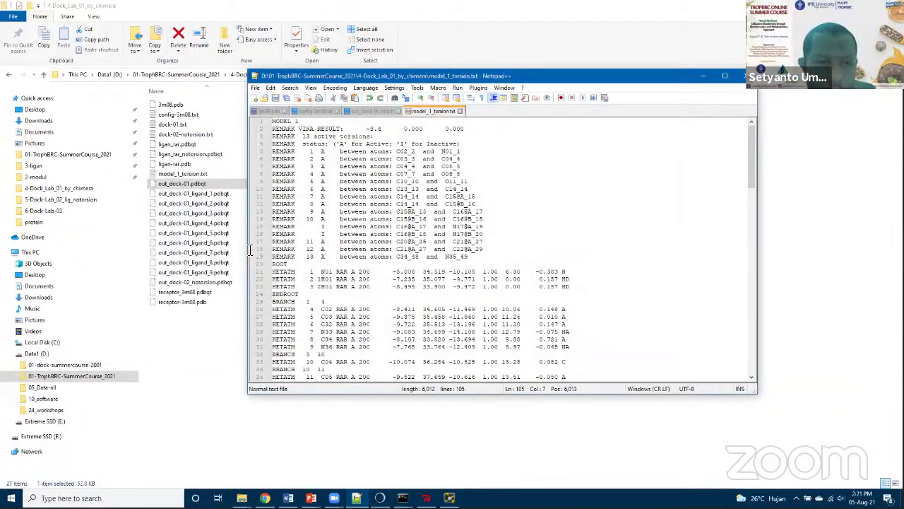
Open out_dock-02_notorsion.pdbqt in Notepad++ and look through its docking model contents.
{"action": "left_click", "coordinate": [192, 347]}
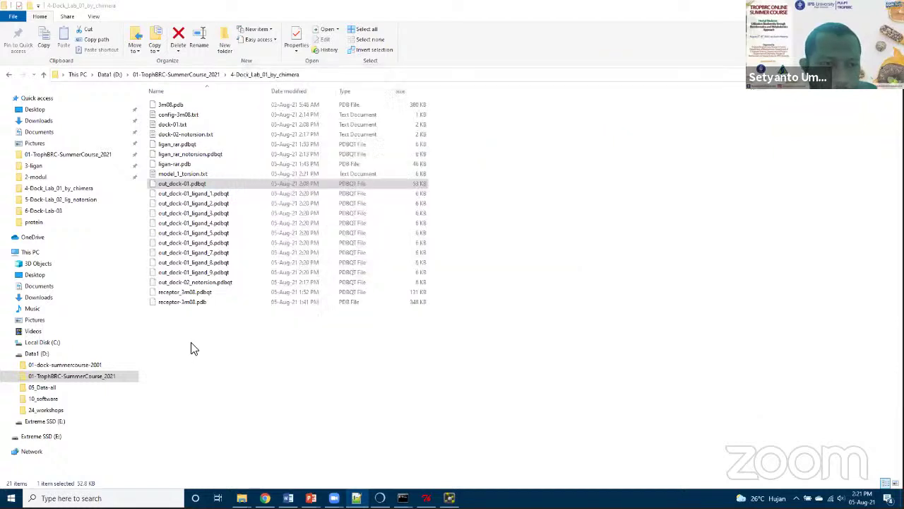
{"action": "left_click", "coordinate": [201, 285]}
{"action": "right_click", "coordinate": [201, 285]}
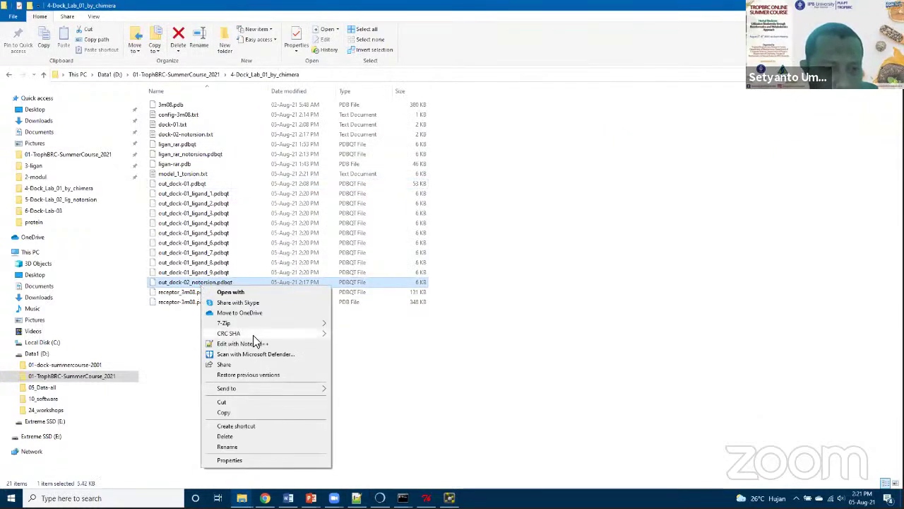
{"action": "left_click", "coordinate": [249, 345]}
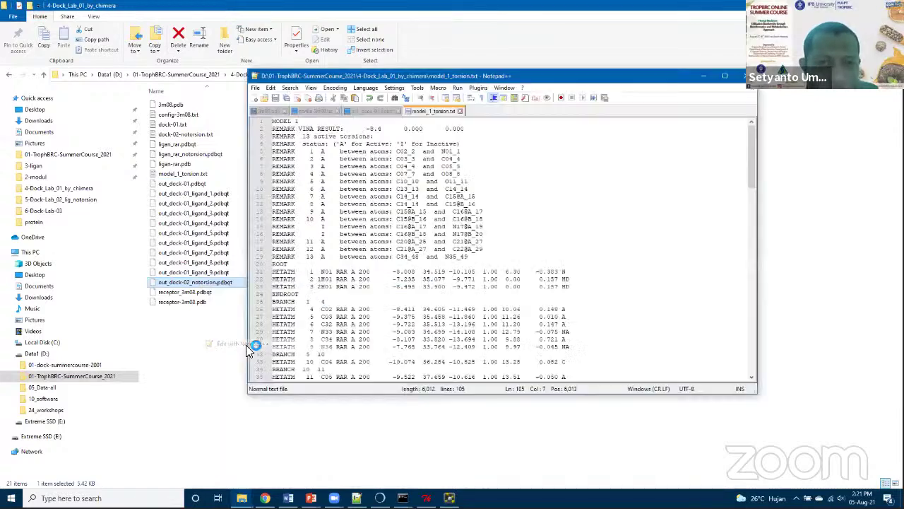
{"action": "scroll", "coordinate": [323, 167], "scroll_direction": "down", "scroll_amount": 20}
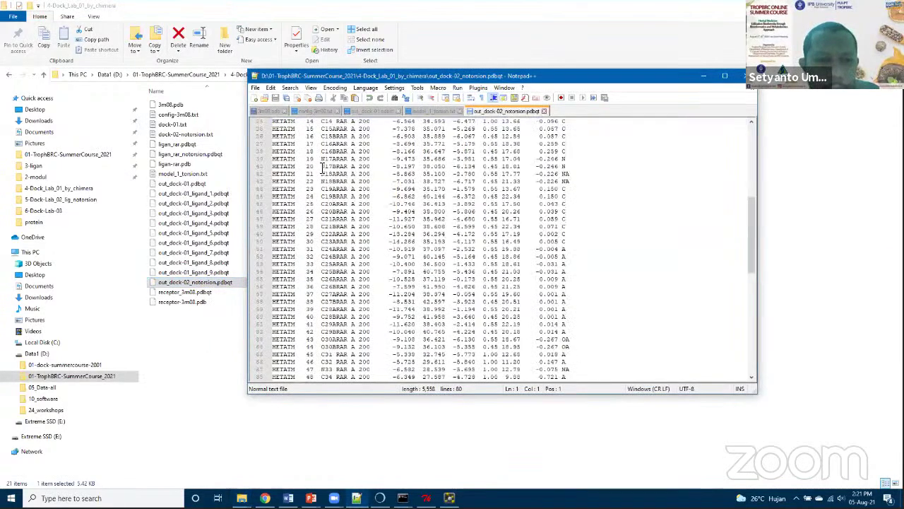
{"action": "scroll", "coordinate": [258, 308], "scroll_direction": "up", "scroll_amount": 9}
{"action": "scroll", "coordinate": [323, 271], "scroll_direction": "up", "scroll_amount": 10}
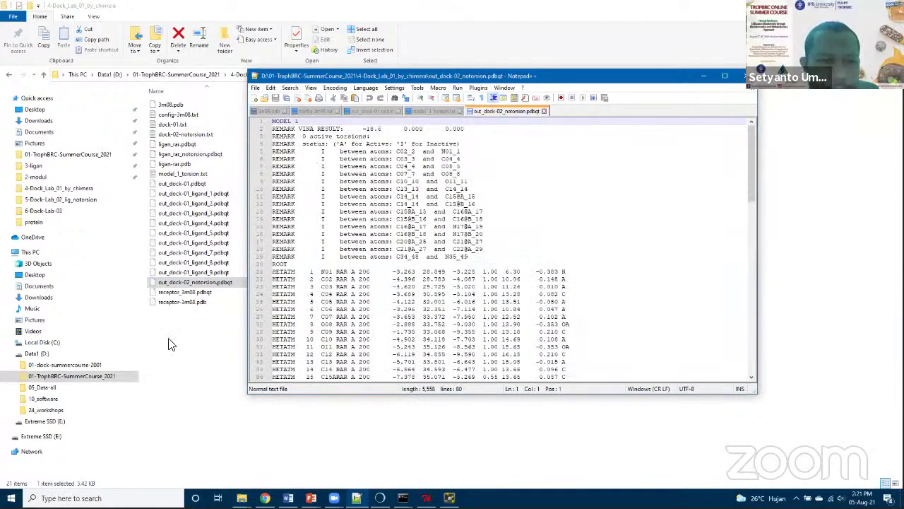
Duplicate out_dock-02_notorsion.pdbqt in the same folder and name the copy model_1_notorsion.pdbqt.
{"action": "left_click", "coordinate": [238, 283]}
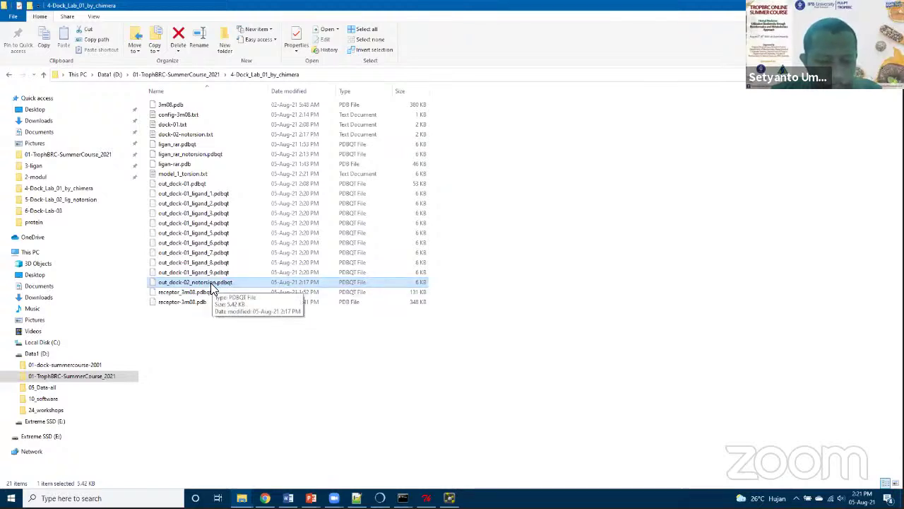
{"action": "key", "text": "ctrl+v"}
{"action": "left_click", "coordinate": [229, 284]}
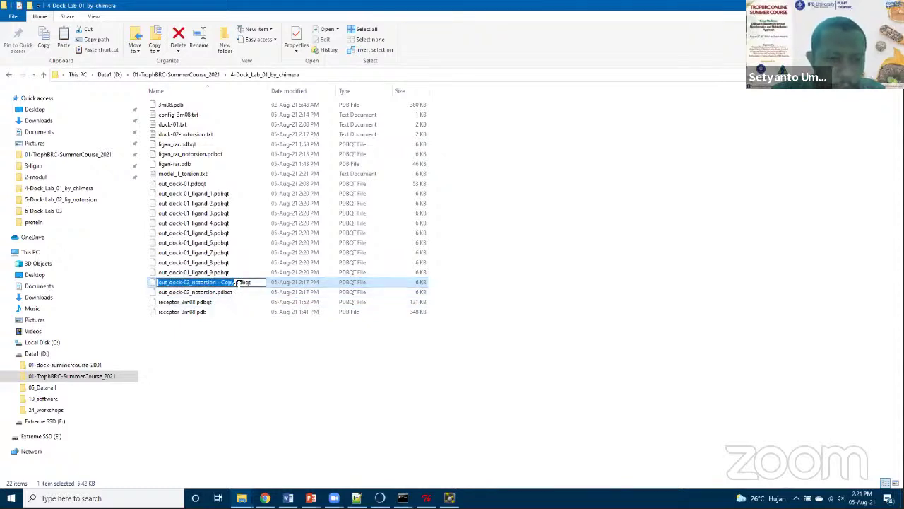
{"action": "type", "text": "mode"}
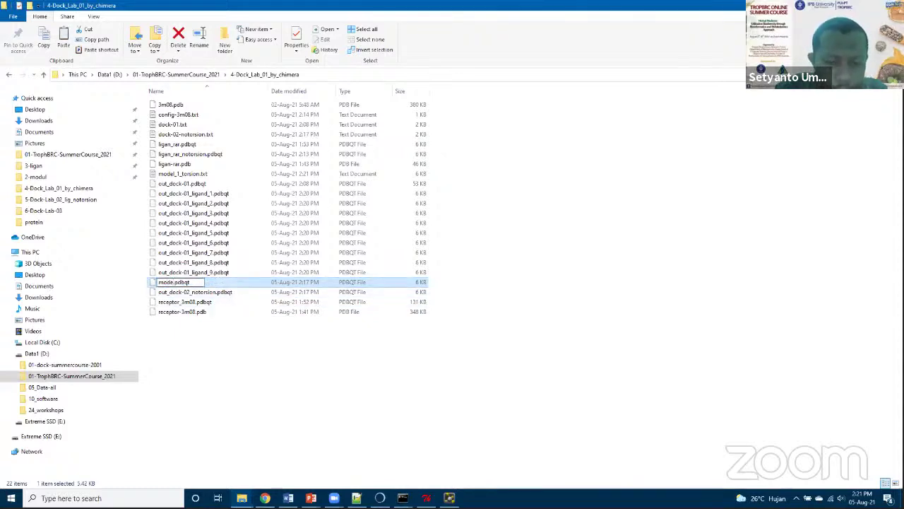
{"action": "type", "text": "l_1_notors"}
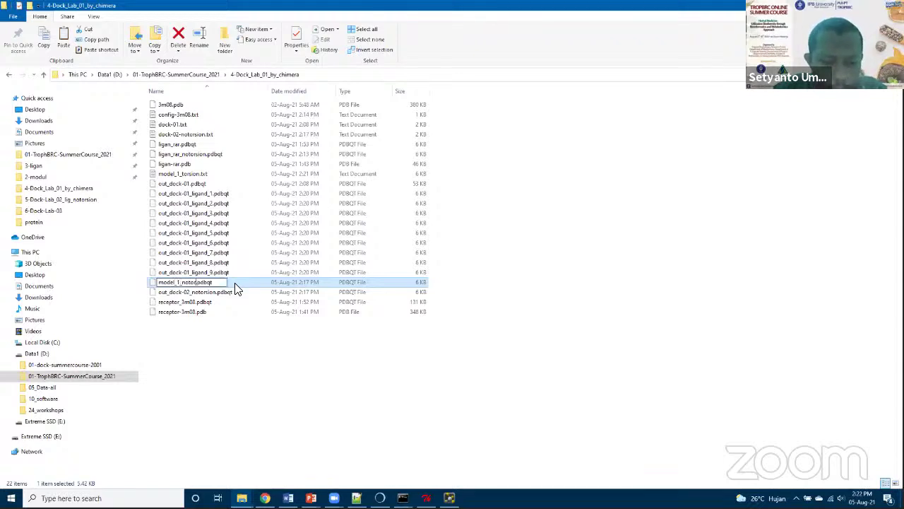
{"action": "type", "text": "ion"}
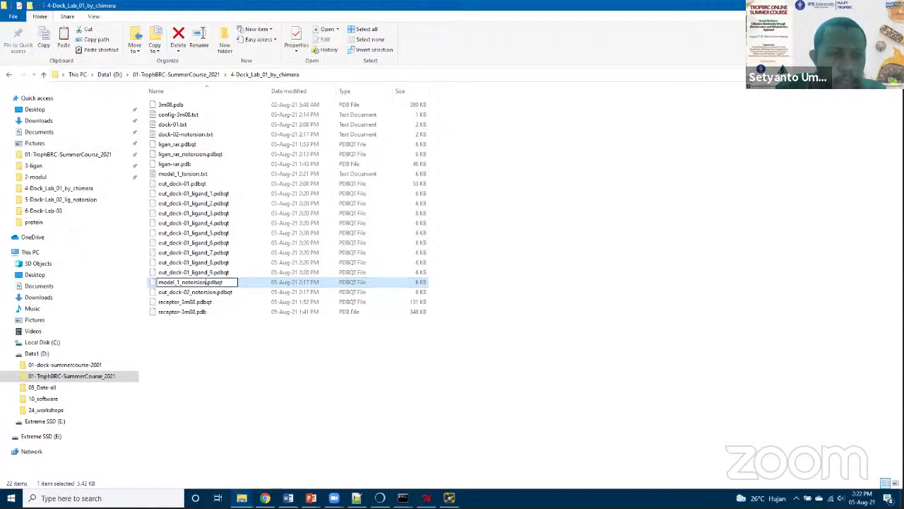
{"action": "key", "text": "Return"}
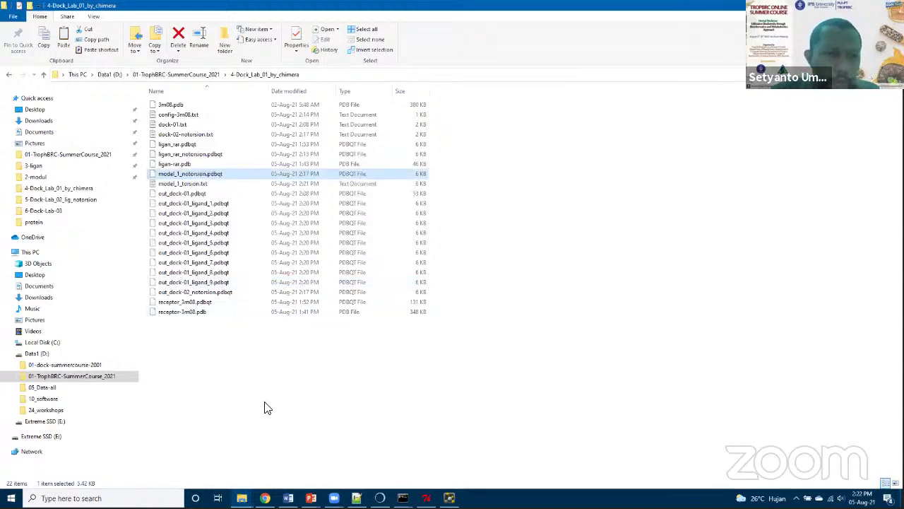
{"action": "left_click", "coordinate": [265, 405]}
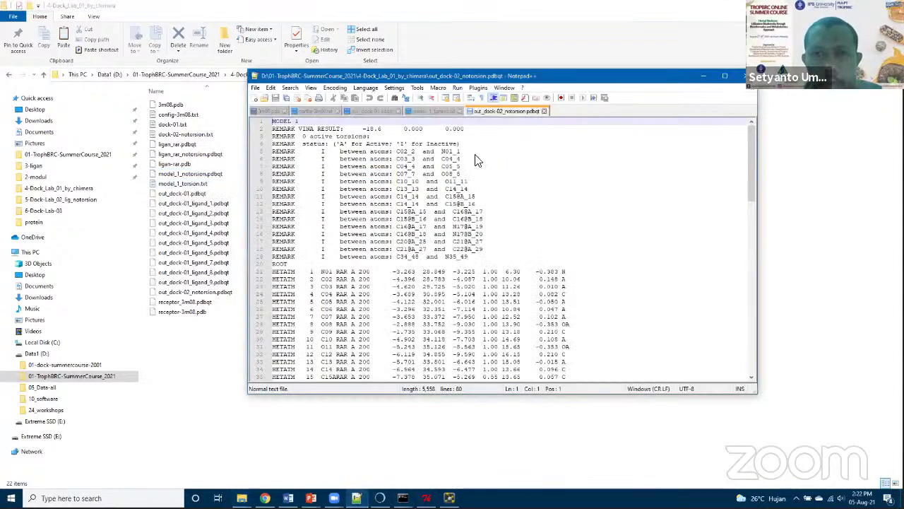
Save the open model_1_torsion.txt document as model_1_torsion.pdbqt, using the All types file type.
{"action": "left_click", "coordinate": [432, 111]}
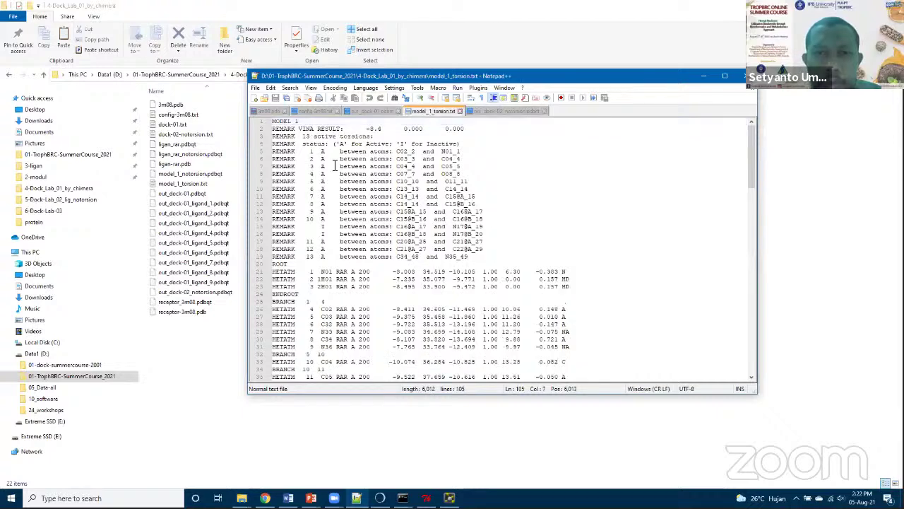
{"action": "left_click", "coordinate": [256, 87]}
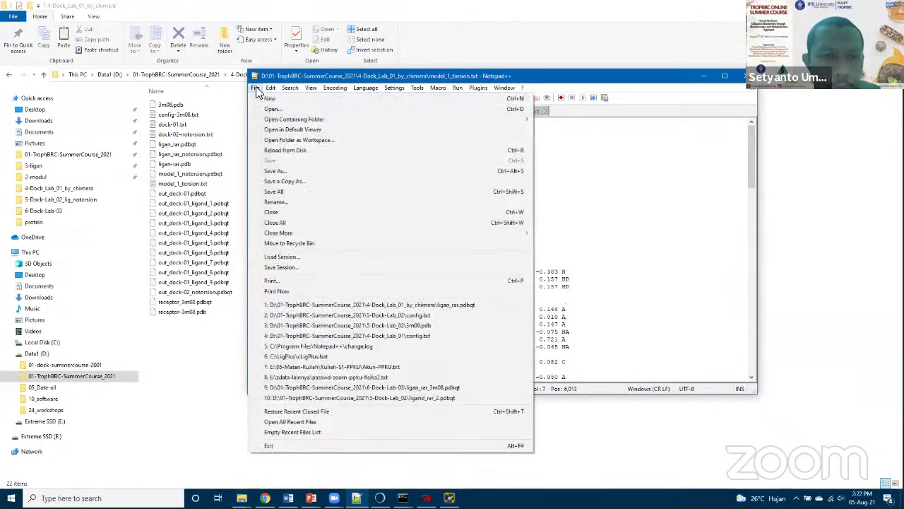
{"action": "left_click", "coordinate": [270, 171]}
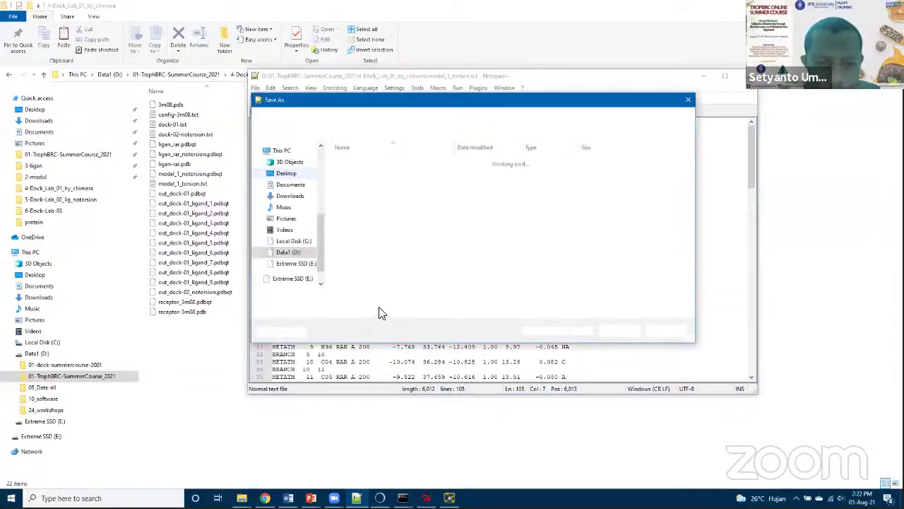
{"action": "left_click", "coordinate": [379, 306]}
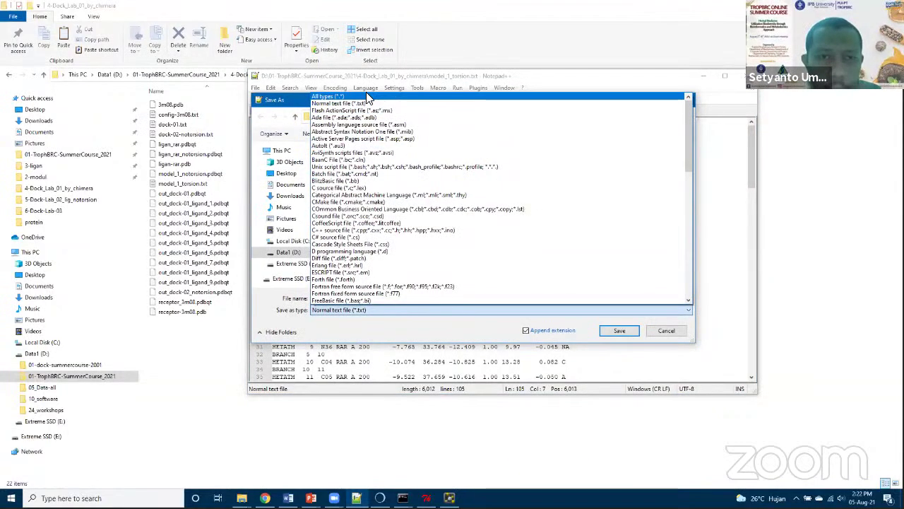
{"action": "left_click", "coordinate": [340, 96]}
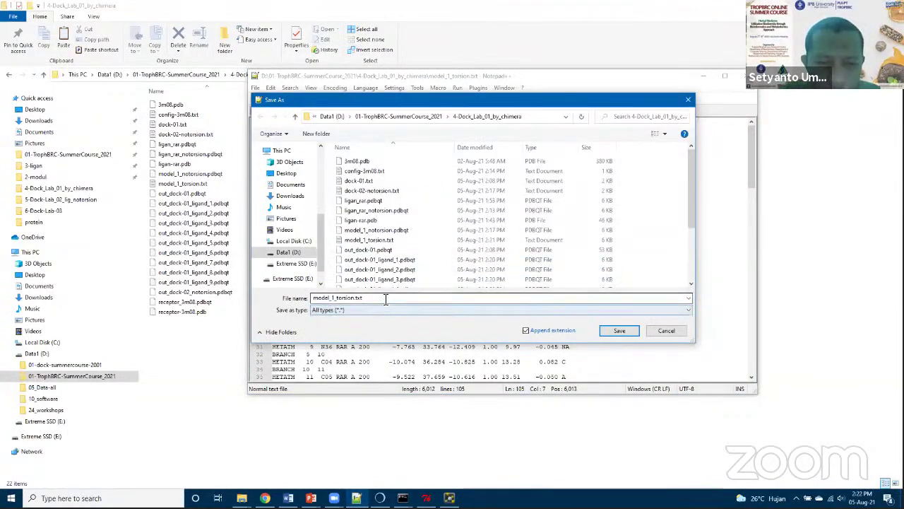
{"action": "double_click", "coordinate": [385, 299]}
{"action": "left_click", "coordinate": [385, 299]}
{"action": "key", "text": "BackSpace"}
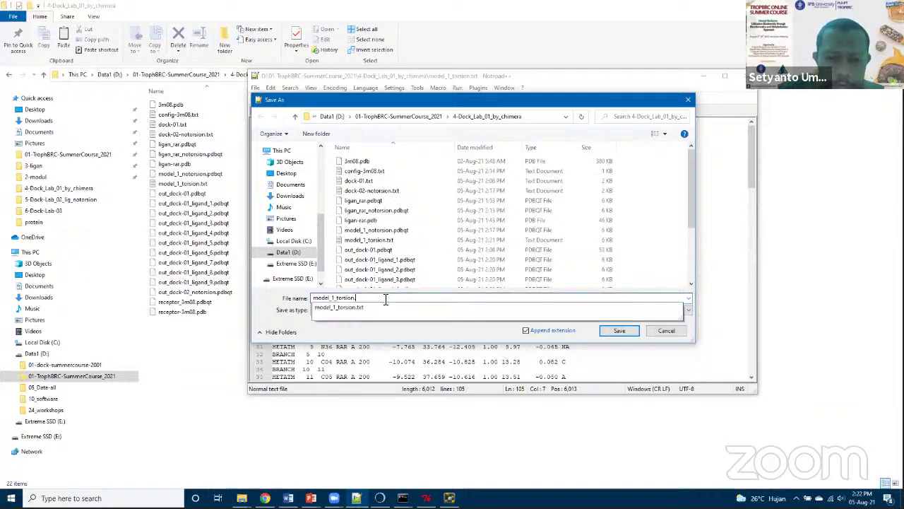
{"action": "type", "text": "pdbq"}
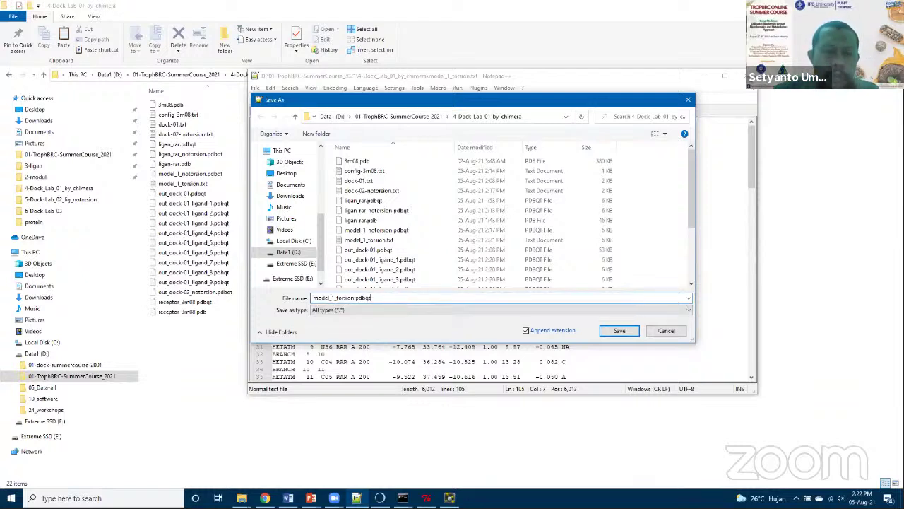
{"action": "type", "text": "t"}
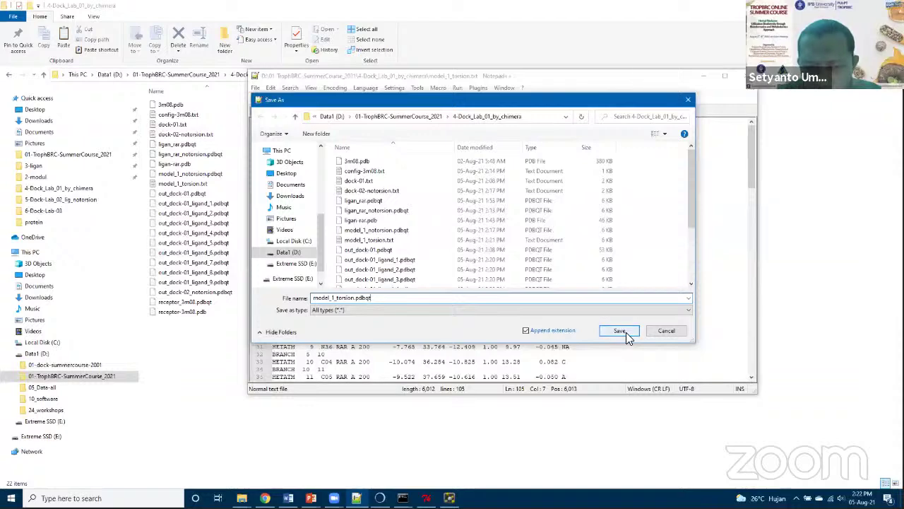
{"action": "left_click", "coordinate": [618, 330]}
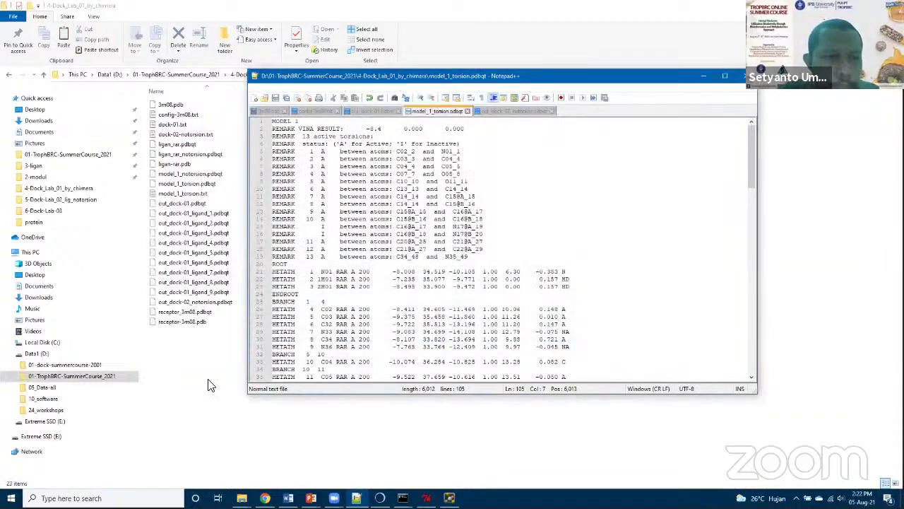
Delete the redundant model_1_torsion.txt file from the 4-Dock_Lab_01_by_chimera folder.
{"action": "left_click", "coordinate": [208, 440]}
{"action": "left_click", "coordinate": [203, 194]}
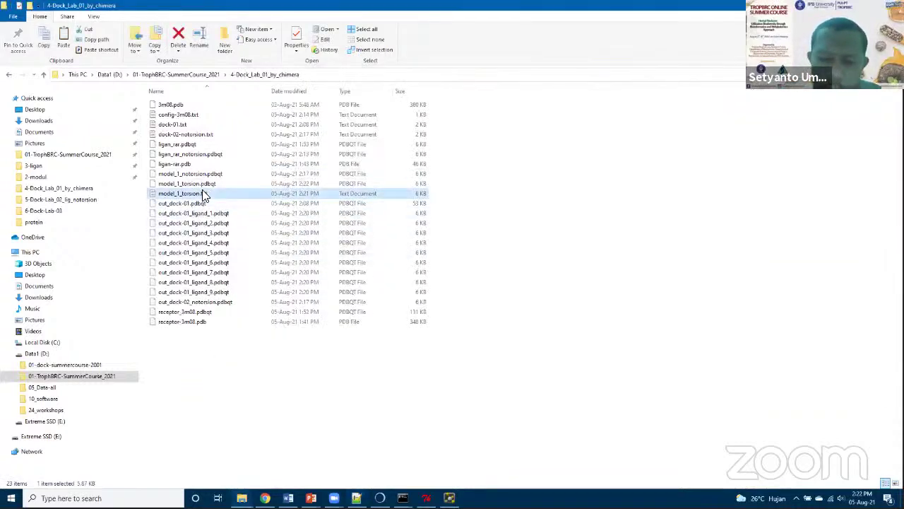
{"action": "key", "text": "Delete"}
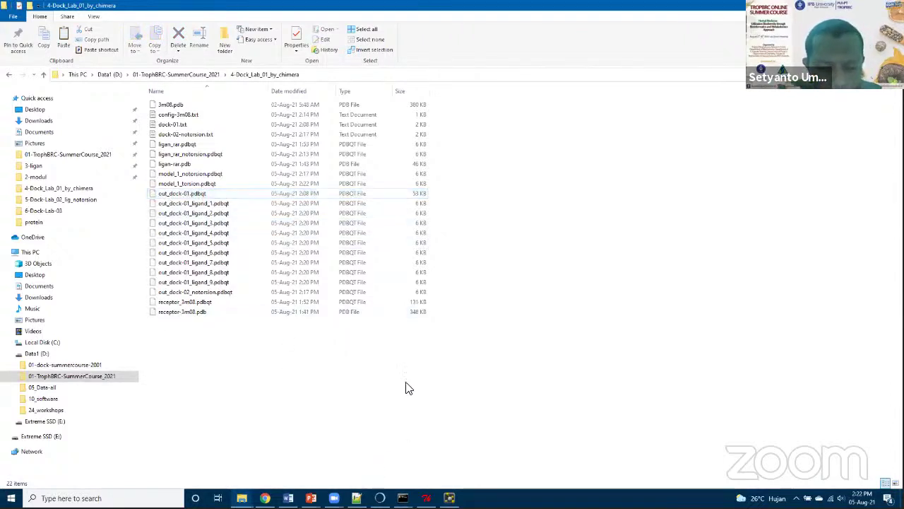
{"action": "left_click", "coordinate": [184, 184]}
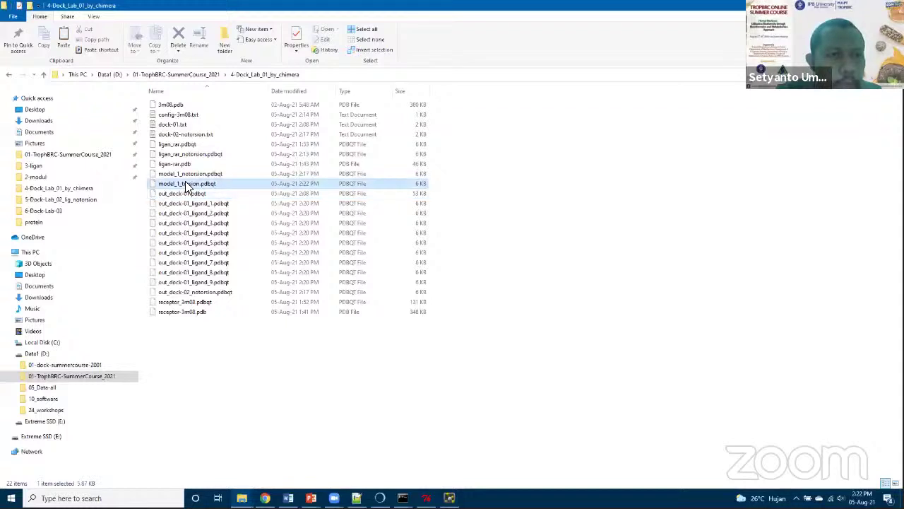
{"action": "left_click", "coordinate": [435, 464]}
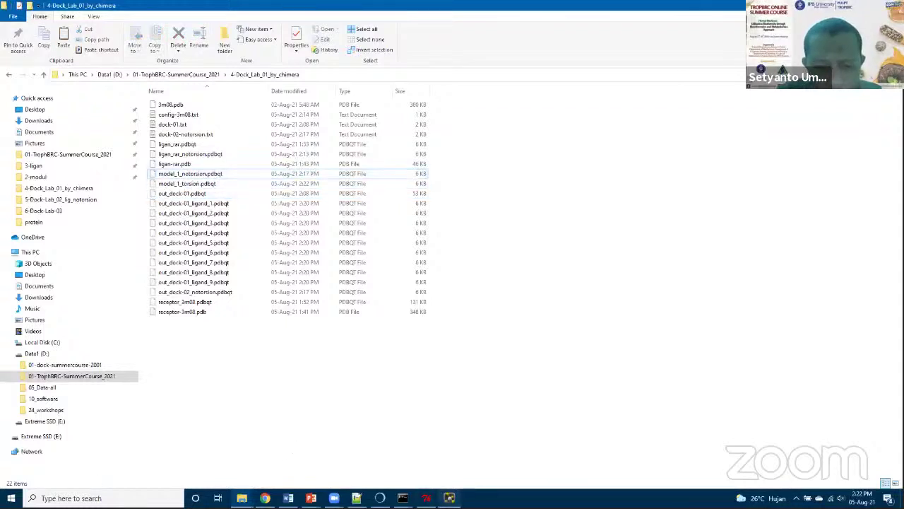
Switch to PyMOL and reinitialize the session to clear all loaded molecules.
{"action": "left_click", "coordinate": [450, 498]}
{"action": "left_click", "coordinate": [22, 19]}
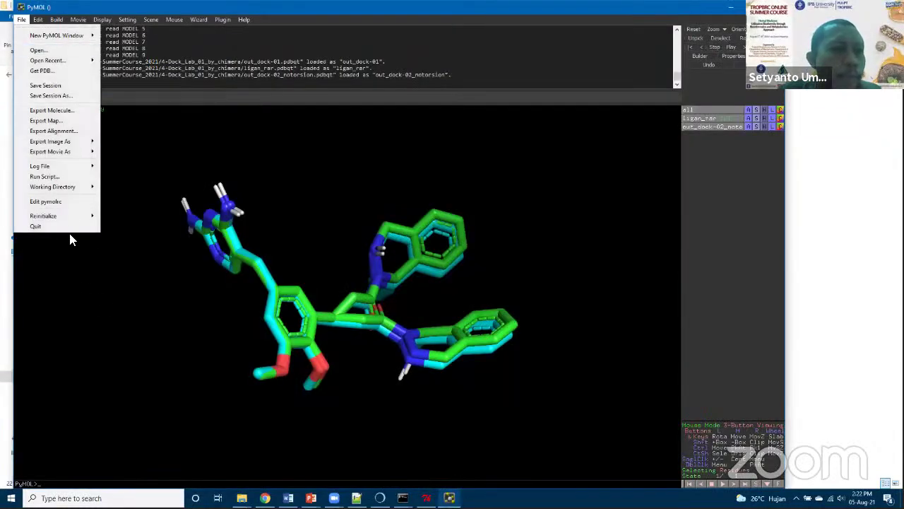
{"action": "mouse_move", "coordinate": [69, 213]}
{"action": "left_click", "coordinate": [130, 212]}
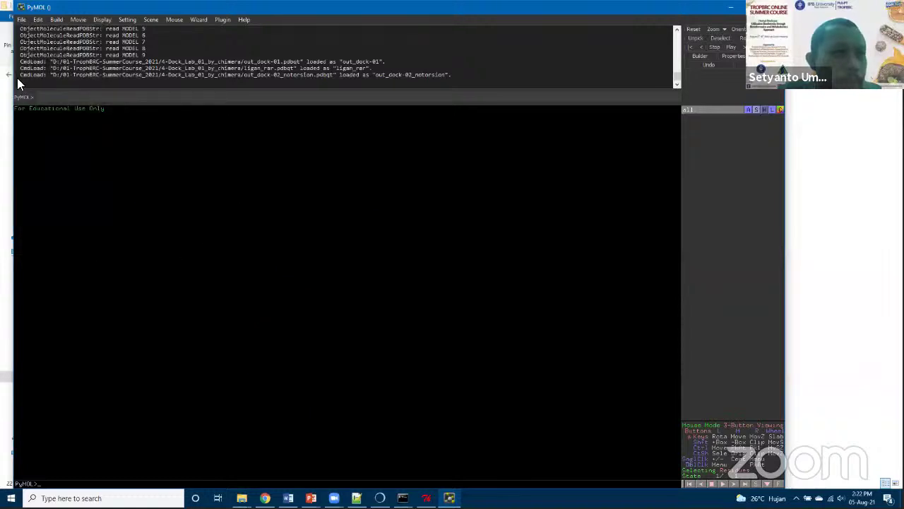
Load the receptor structure receptor_3m08.pdbqt from the 4-Dock_Lab_01_by_chimera folder.
{"action": "left_click", "coordinate": [21, 22]}
{"action": "left_click", "coordinate": [44, 49]}
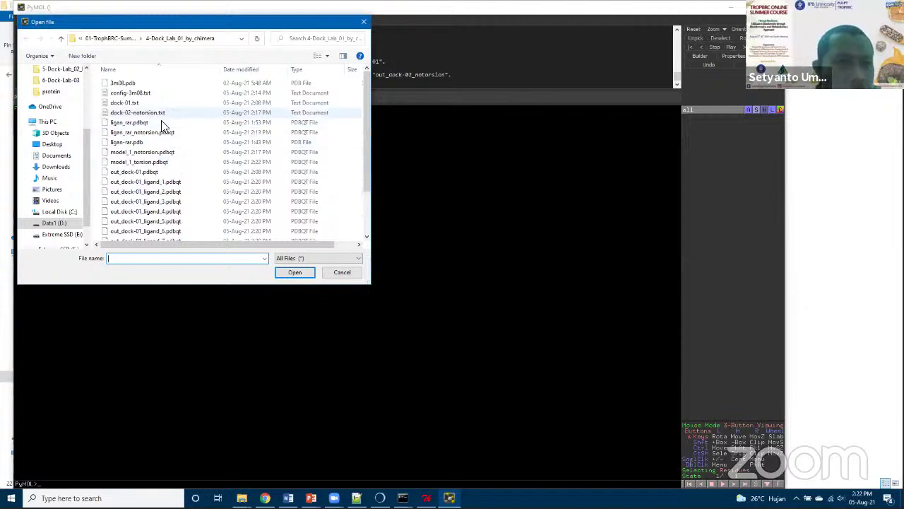
{"action": "scroll", "coordinate": [180, 155], "scroll_direction": "down", "scroll_amount": 2}
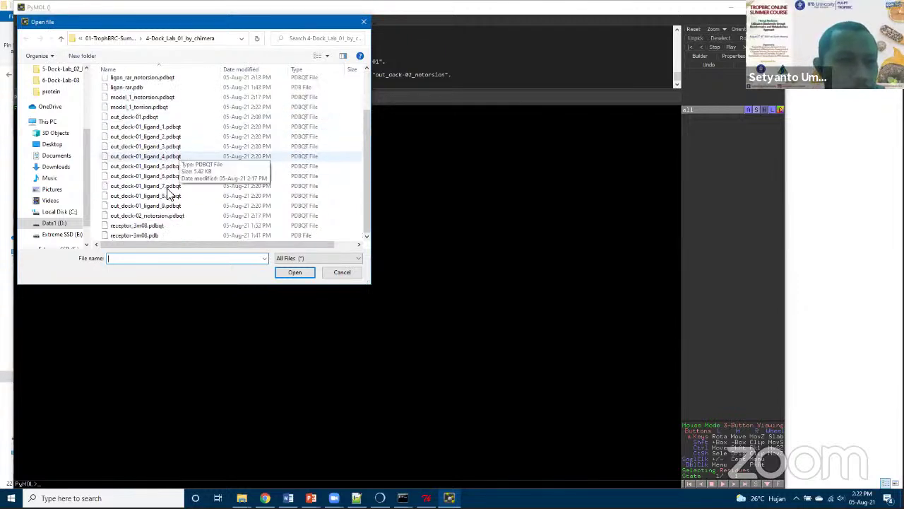
{"action": "left_click", "coordinate": [147, 226]}
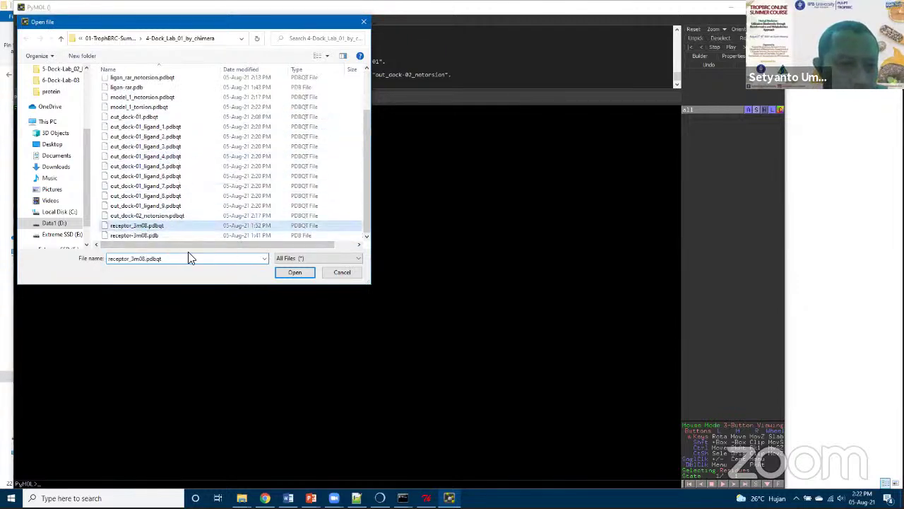
{"action": "left_click", "coordinate": [294, 276]}
{"action": "left_click", "coordinate": [294, 274]}
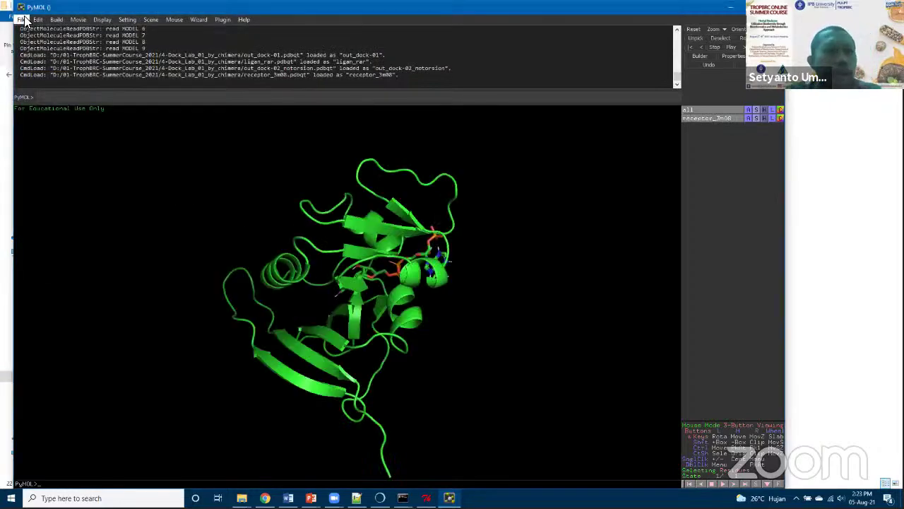
Load model_1_torsion.pdbqt alongside the receptor and add hydrogens to the structures with the h_add command.
{"action": "left_click", "coordinate": [25, 20]}
{"action": "left_click", "coordinate": [43, 49]}
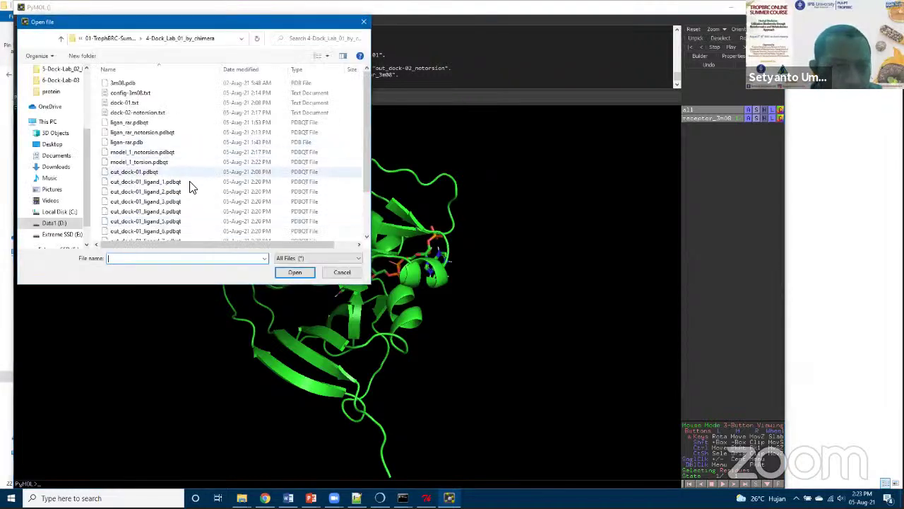
{"action": "left_click", "coordinate": [159, 162]}
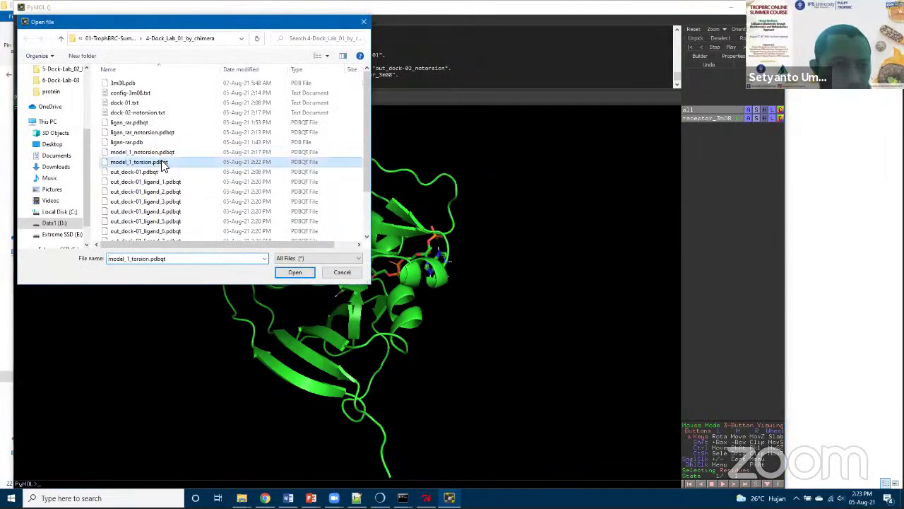
{"action": "left_click", "coordinate": [298, 272]}
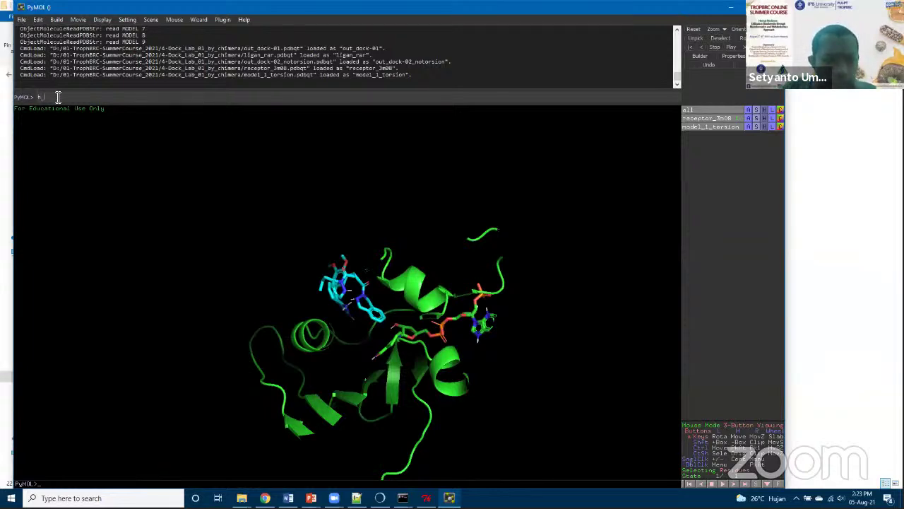
{"action": "key", "text": "Return"}
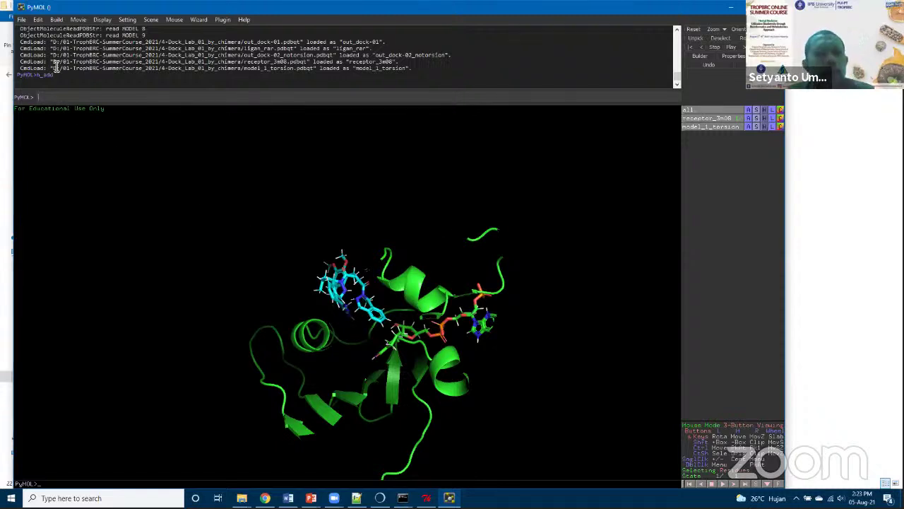
Export all loaded molecules in PDB format as complex-3m08-rar-torsion.pdb in the 4-Dock_Lab_01_by_chimera folder.
{"action": "left_click", "coordinate": [23, 21]}
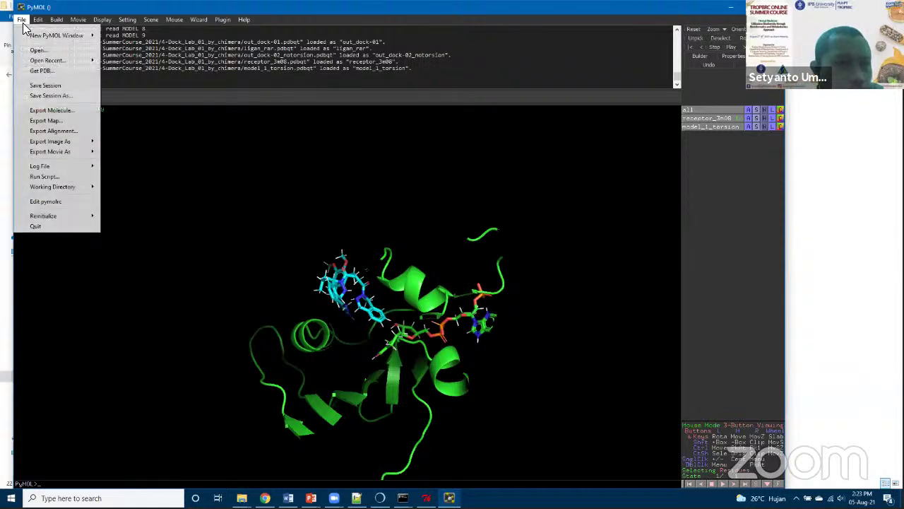
{"action": "left_click", "coordinate": [53, 107]}
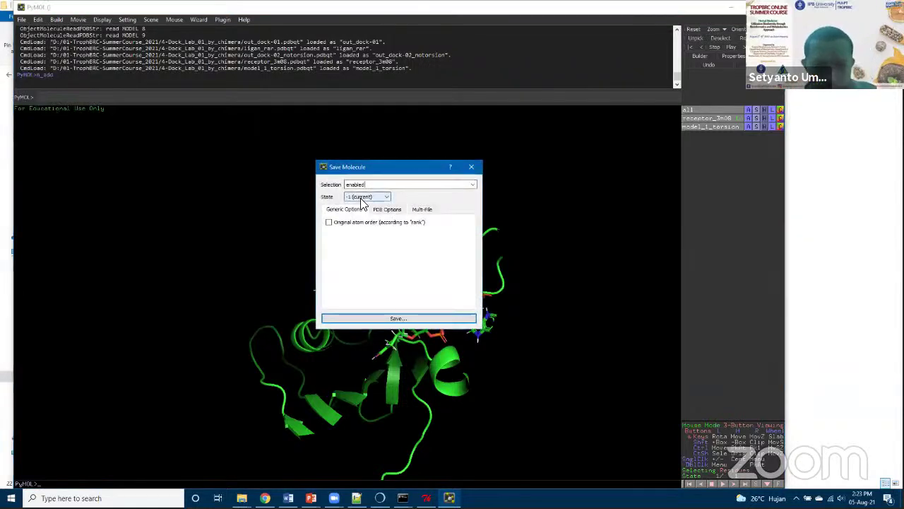
{"action": "left_click", "coordinate": [473, 184]}
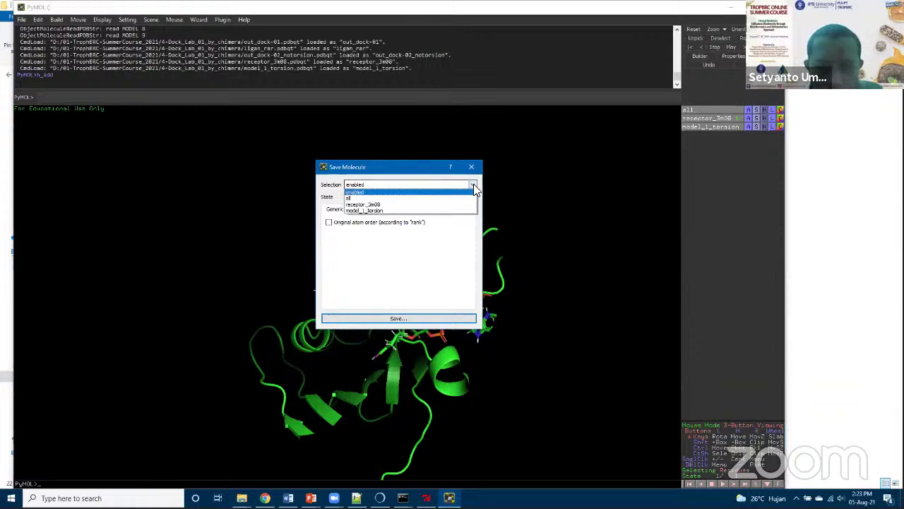
{"action": "left_click", "coordinate": [353, 198]}
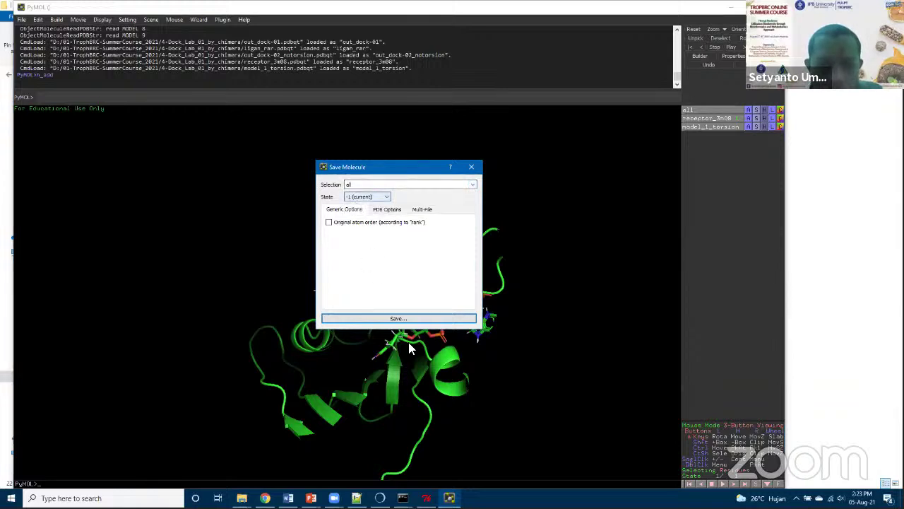
{"action": "left_click", "coordinate": [398, 319]}
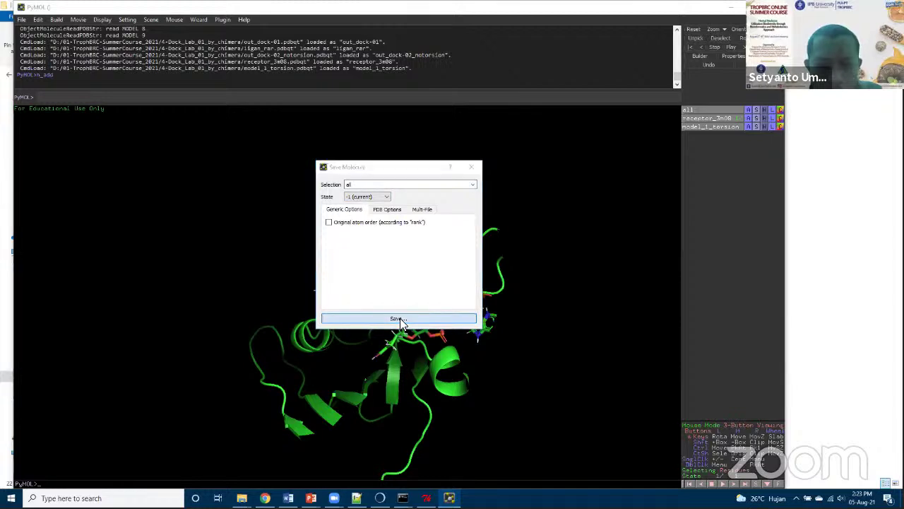
{"action": "left_click", "coordinate": [98, 253]}
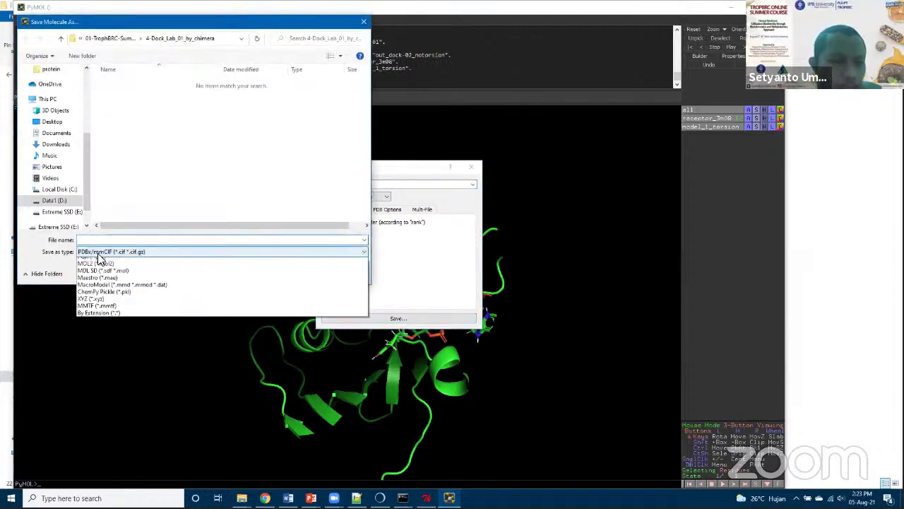
{"action": "left_click", "coordinate": [99, 270]}
{"action": "type", "text": "complex-3"}
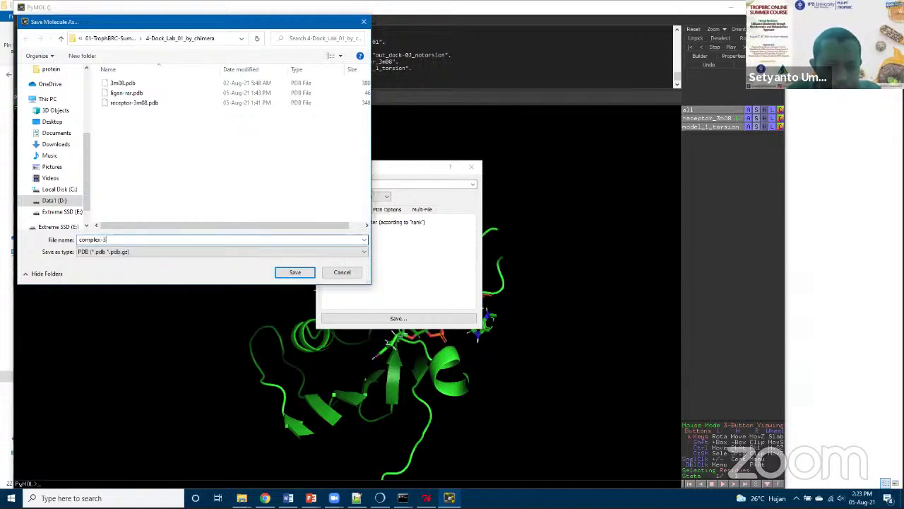
{"action": "type", "text": "m08-rar-tor"}
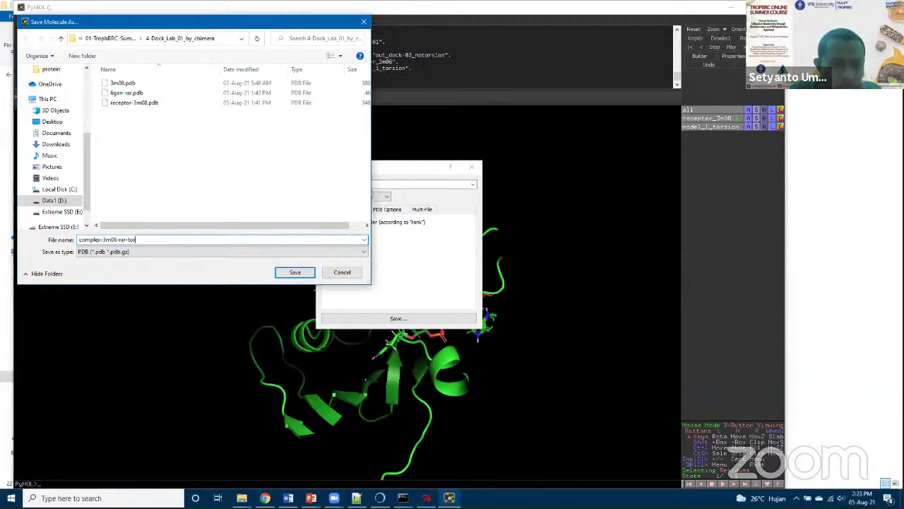
{"action": "type", "text": "sion.pdb"}
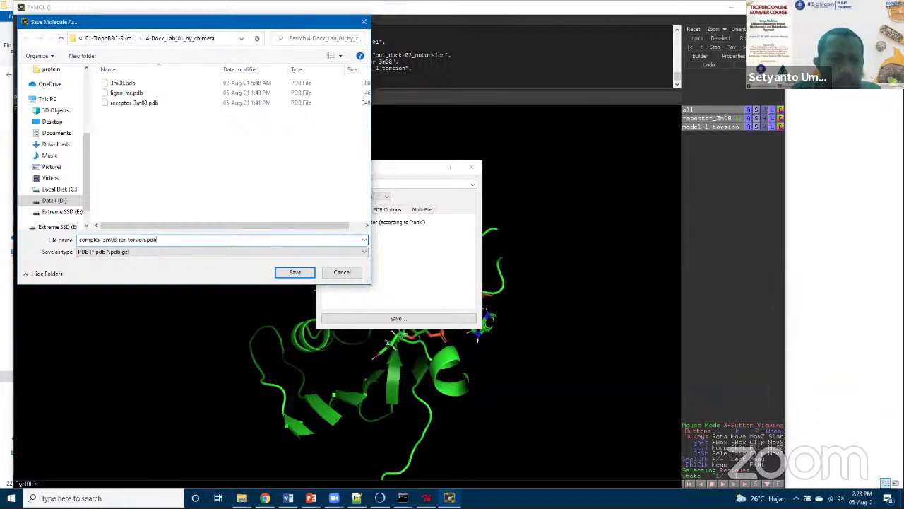
{"action": "left_click", "coordinate": [297, 274]}
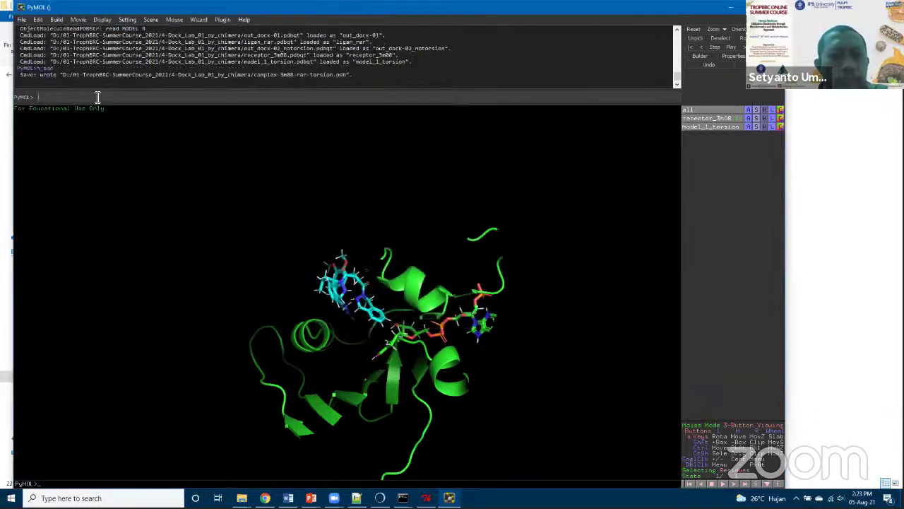
Reinitialize everything in the session and load receptor_3m08.pdbqt from the 4-Dock_Lab_01_by_chimera folder.
{"action": "left_click", "coordinate": [22, 20]}
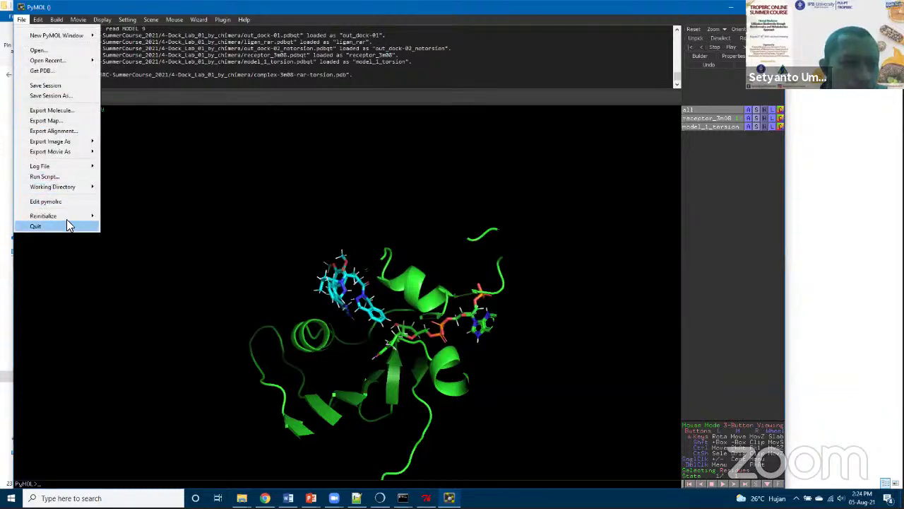
{"action": "mouse_move", "coordinate": [75, 212]}
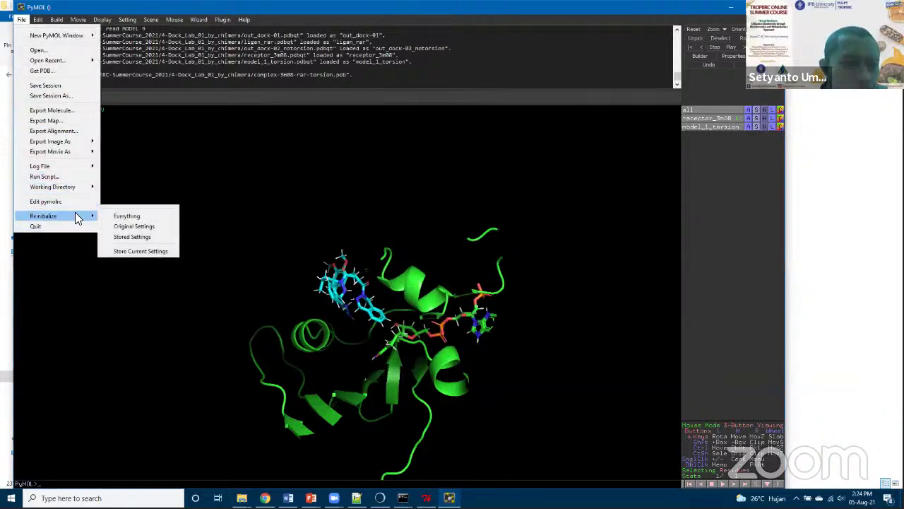
{"action": "left_click", "coordinate": [120, 212]}
{"action": "left_click", "coordinate": [21, 20]}
{"action": "left_click", "coordinate": [37, 50]}
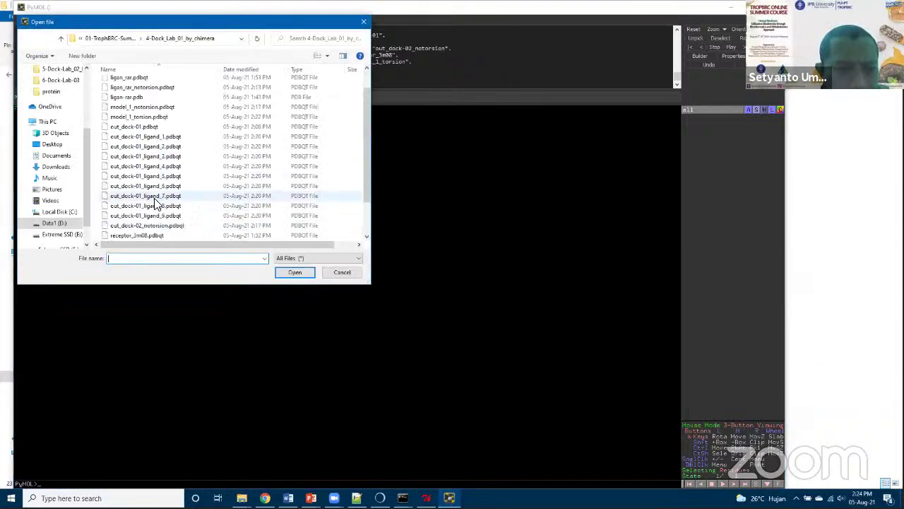
{"action": "left_click", "coordinate": [141, 225]}
{"action": "left_click", "coordinate": [282, 273]}
Load model_1_notorsion.pdbqt alongside the receptor and add hydrogens to the structures with the h_add command.
{"action": "left_click", "coordinate": [22, 19]}
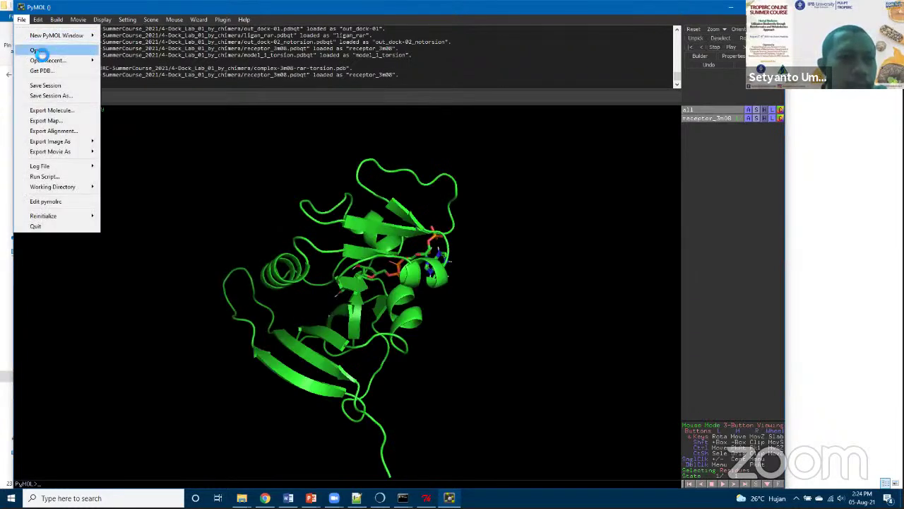
{"action": "left_click", "coordinate": [37, 50]}
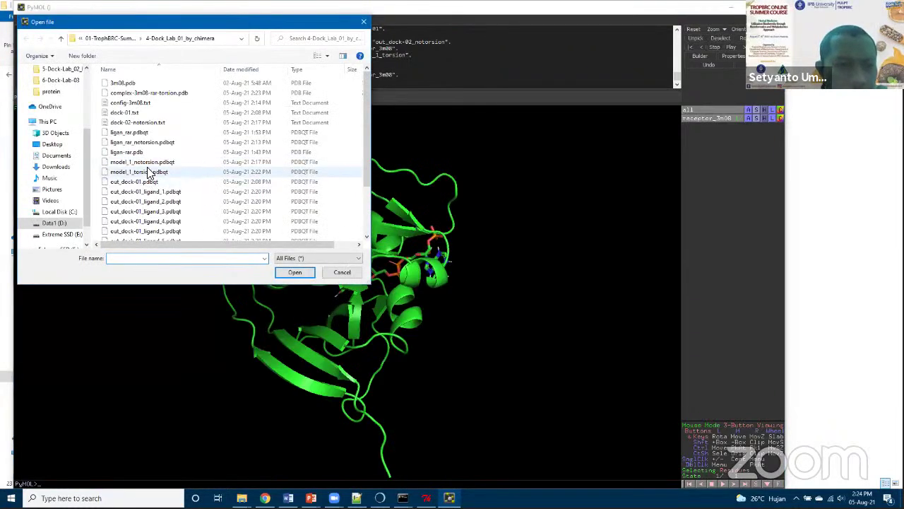
{"action": "left_click", "coordinate": [145, 163]}
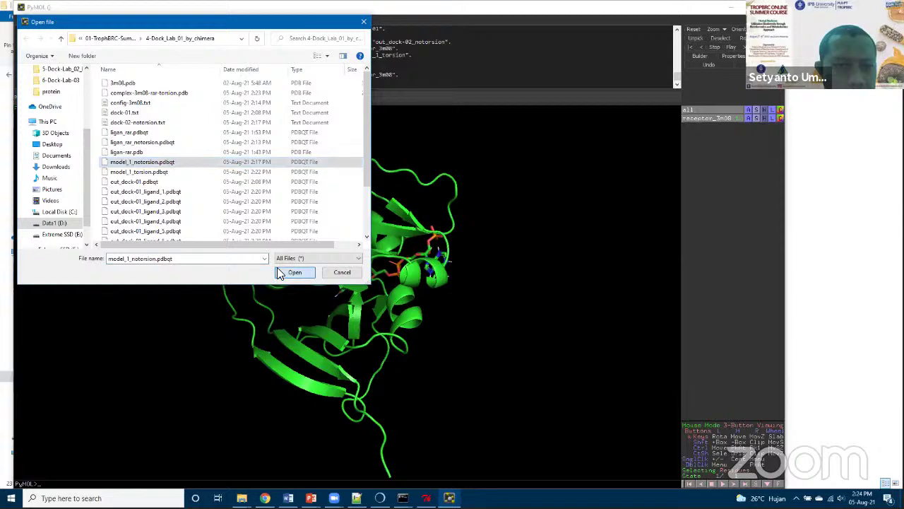
{"action": "left_click", "coordinate": [294, 273]}
{"action": "left_click", "coordinate": [22, 20]}
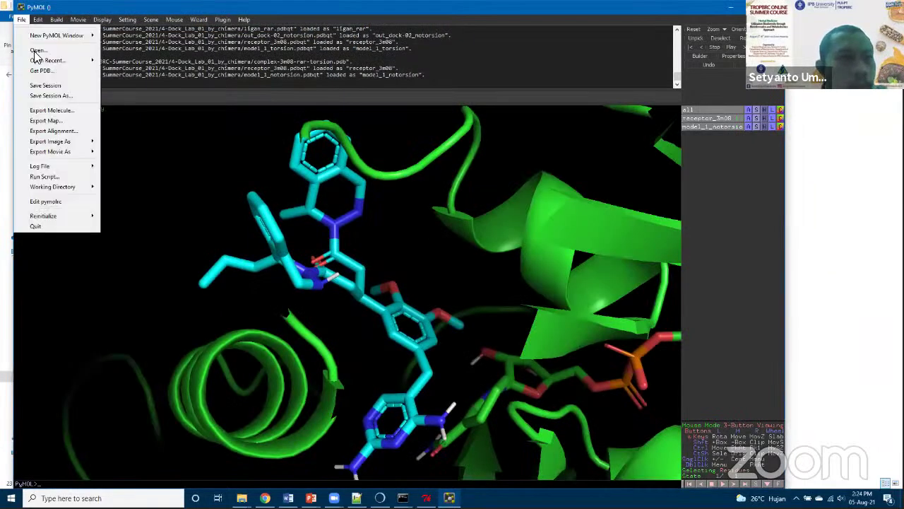
{"action": "left_click", "coordinate": [177, 104]}
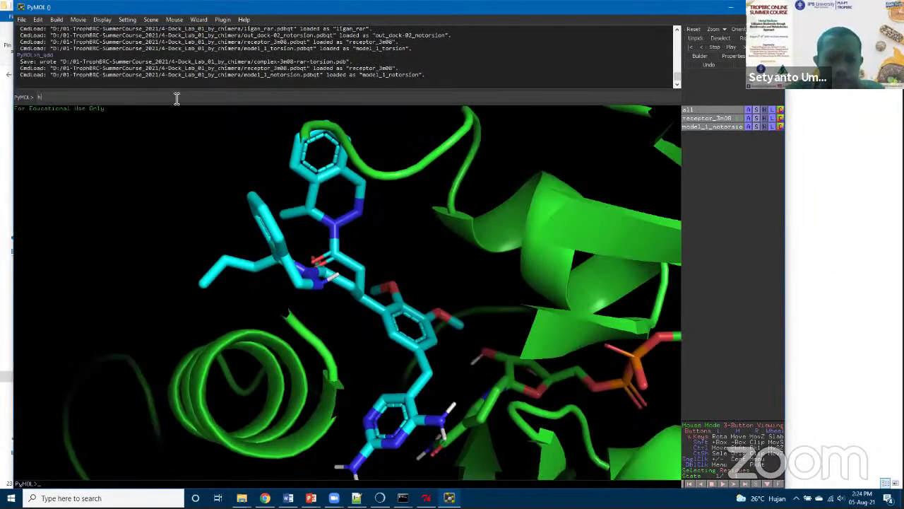
{"action": "key", "text": "Return"}
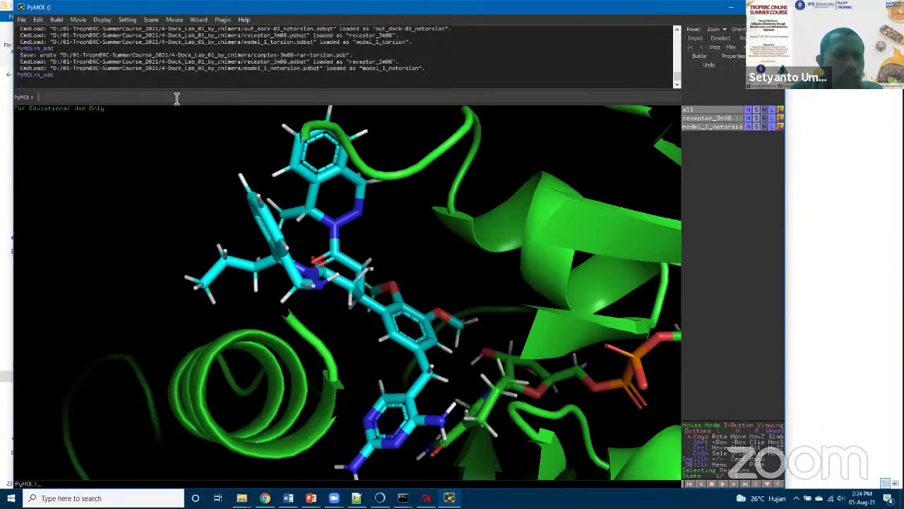
Export all loaded molecules in PDB format as complex-3m08-rar-notorsion.pdb in the 4-Dock_Lab_01_by_chimera folder.
{"action": "left_click", "coordinate": [22, 19]}
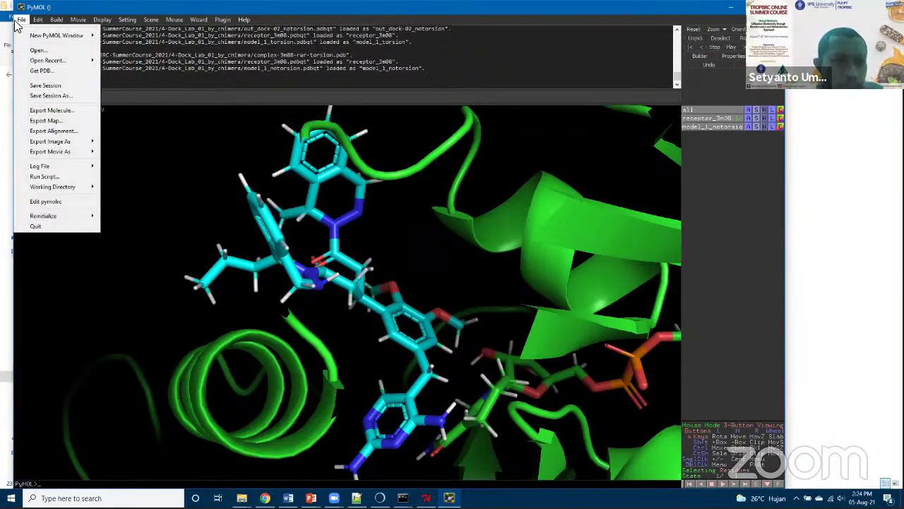
{"action": "left_click", "coordinate": [71, 111]}
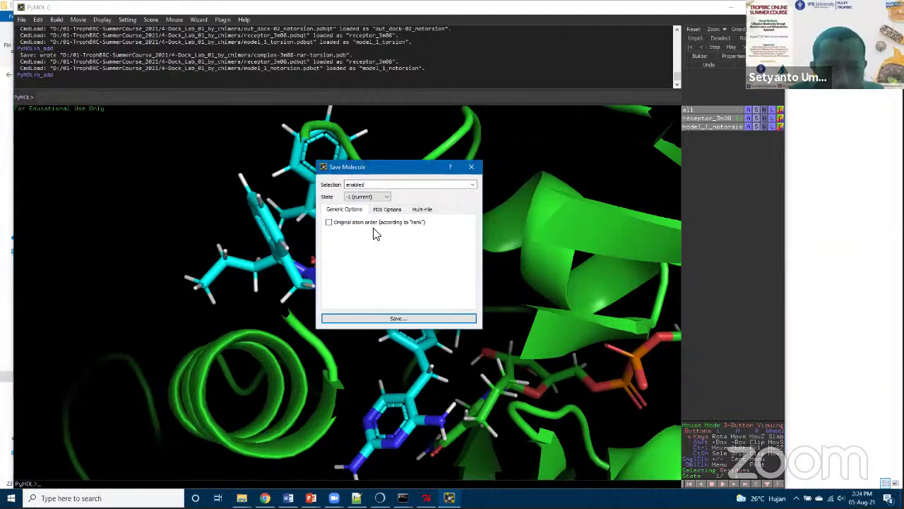
{"action": "left_click", "coordinate": [471, 185]}
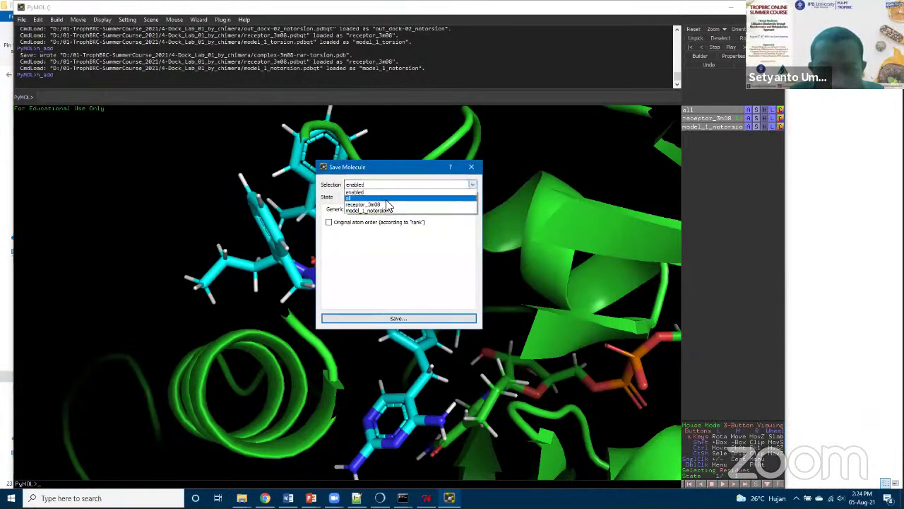
{"action": "left_click", "coordinate": [388, 198]}
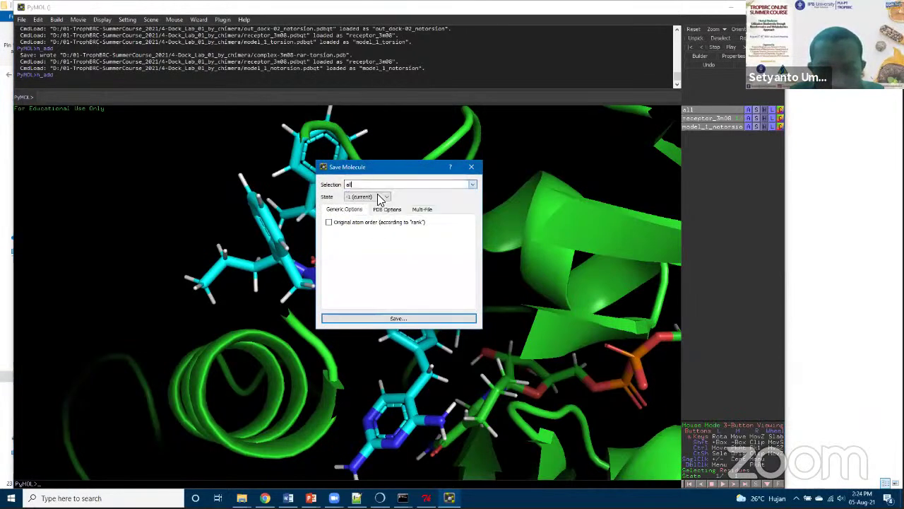
{"action": "left_click", "coordinate": [398, 318]}
{"action": "left_click", "coordinate": [90, 252]}
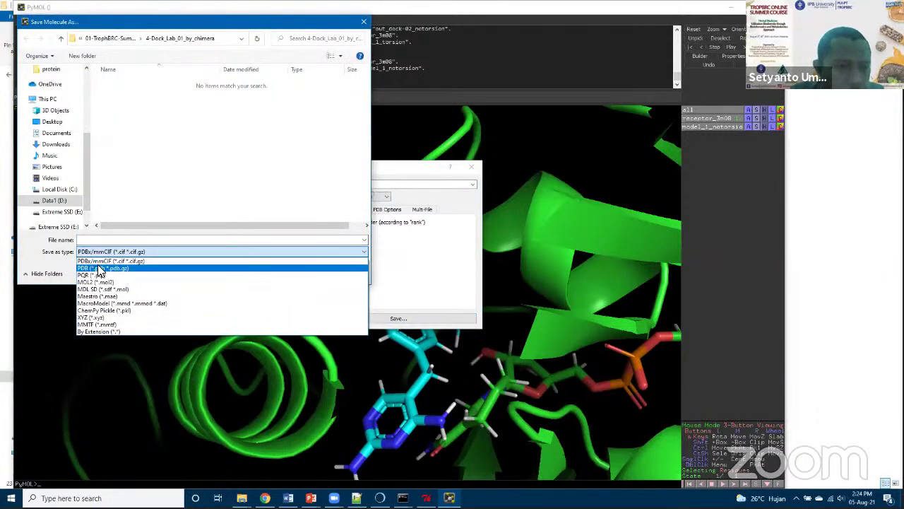
{"action": "left_click", "coordinate": [101, 269]}
{"action": "left_click", "coordinate": [105, 241]}
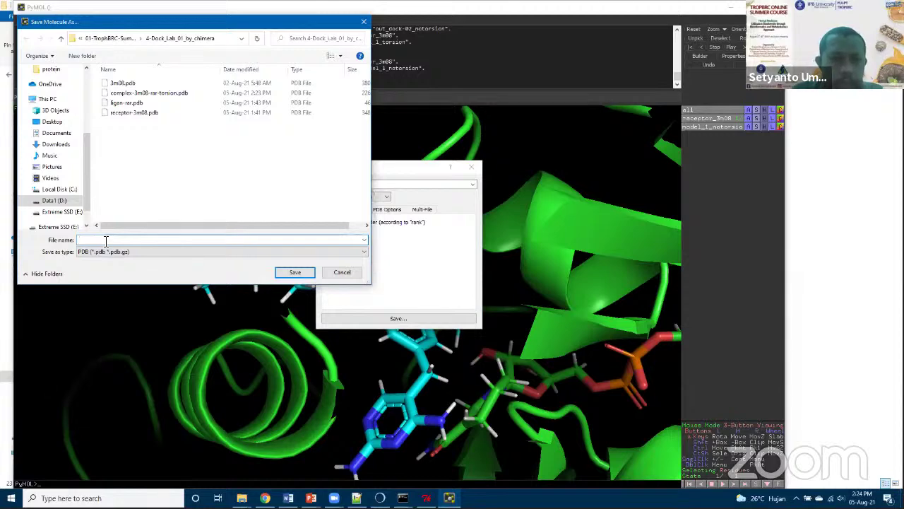
{"action": "type", "text": "com"}
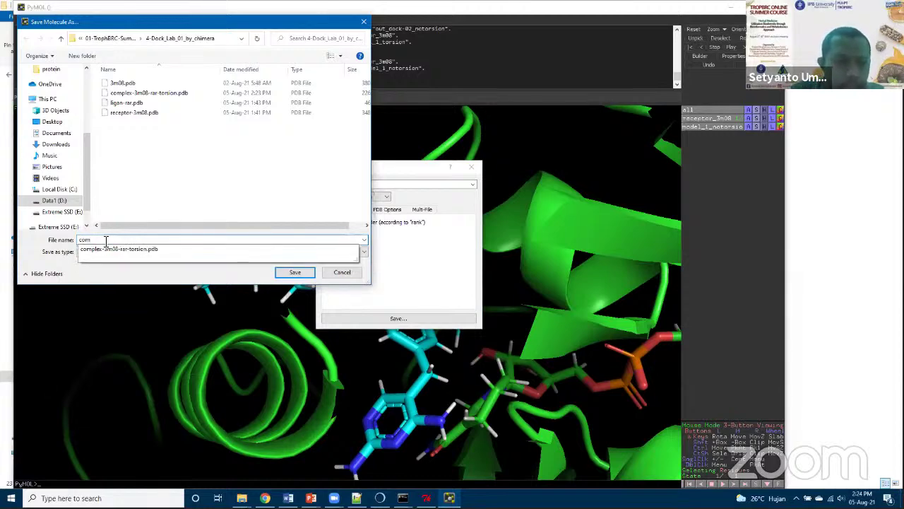
{"action": "key", "text": "Down"}
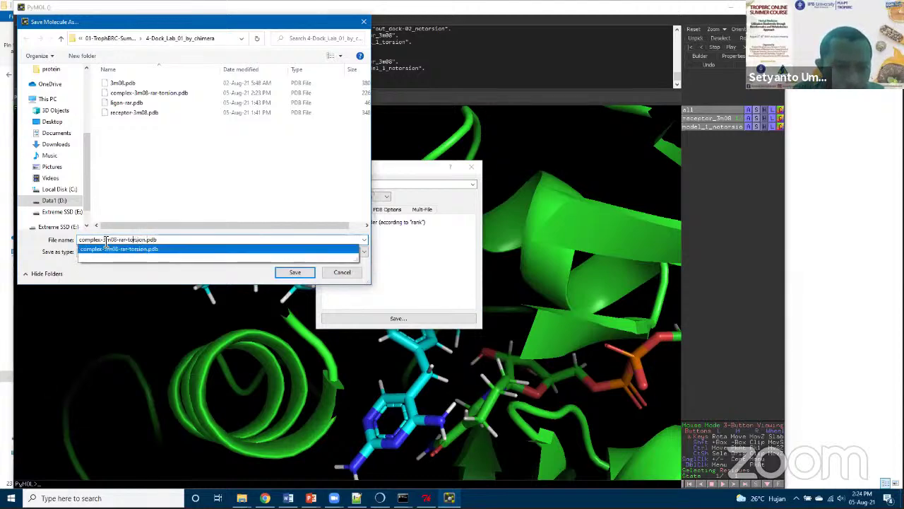
{"action": "left_click", "coordinate": [126, 239]}
{"action": "type", "text": "no"}
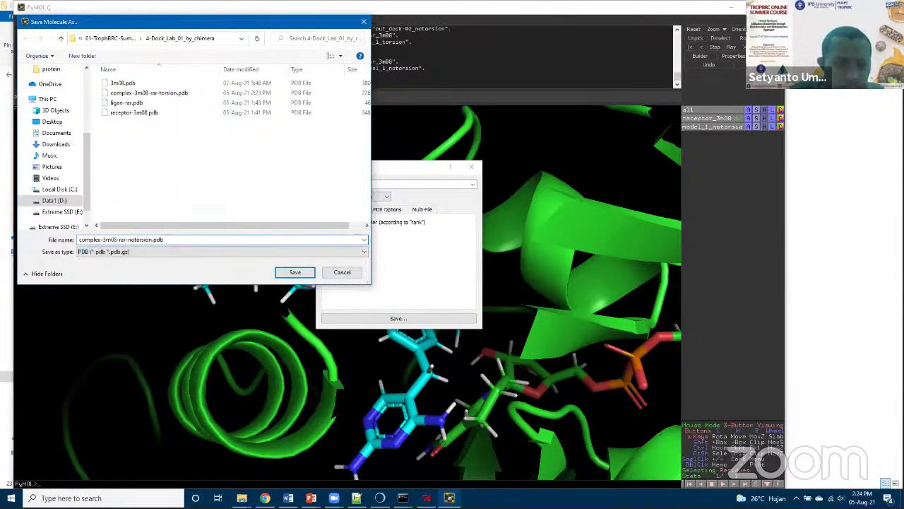
{"action": "key", "text": "Return"}
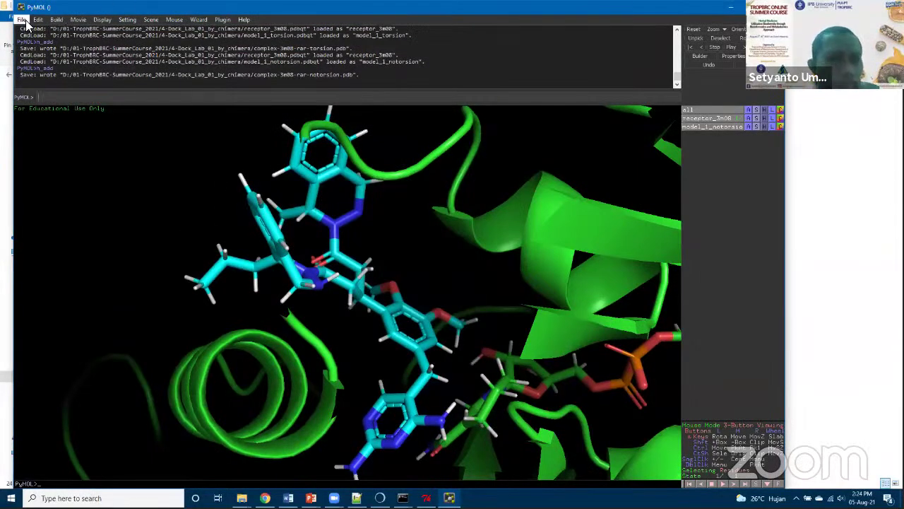
Reinitialize everything to clear the receptor and no-torsion ligand from the session.
{"action": "left_click", "coordinate": [22, 20]}
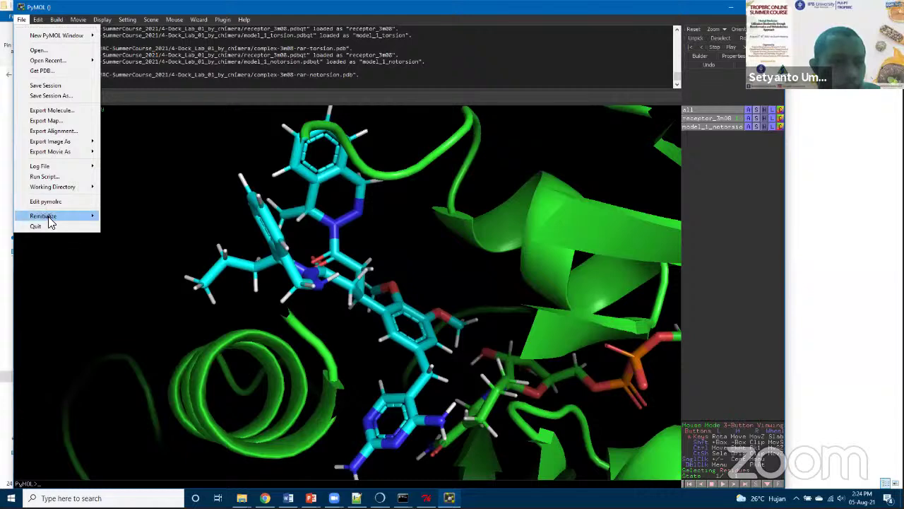
{"action": "mouse_move", "coordinate": [86, 222]}
{"action": "left_click", "coordinate": [120, 216]}
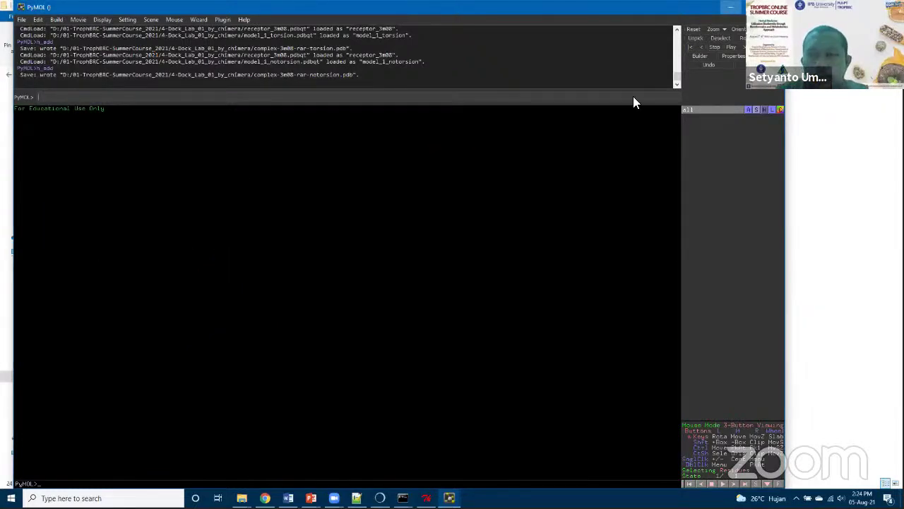
Switch to Chrome and look through its open tabs for the protein-ligand interaction analysis page.
{"action": "key", "text": "alt+Tab"}
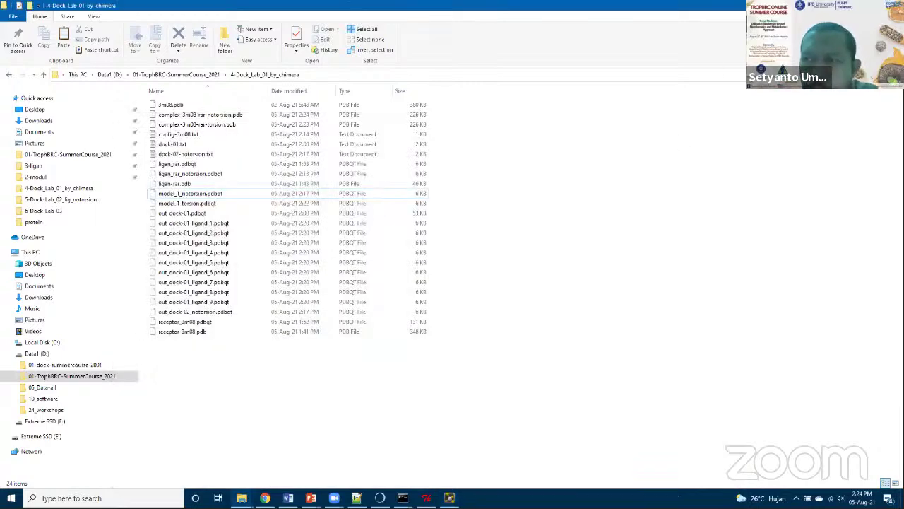
{"action": "key", "text": "alt+Tab"}
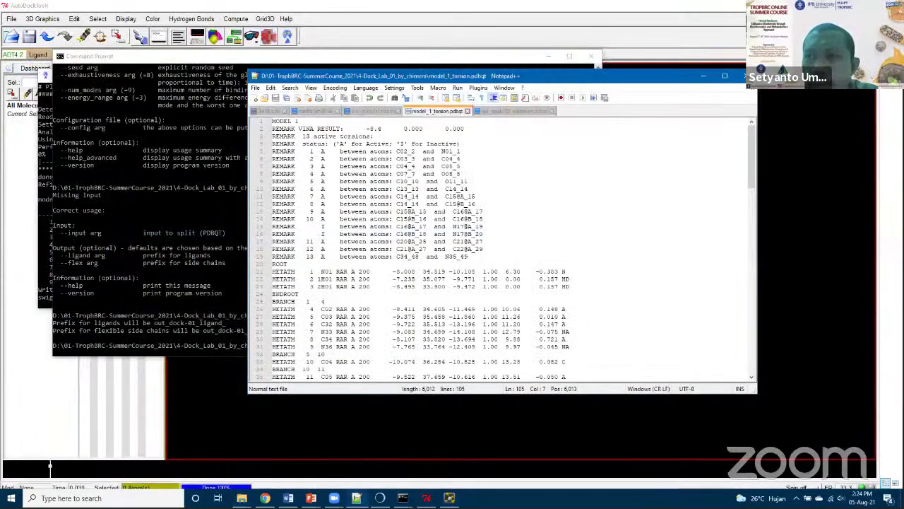
{"action": "left_click", "coordinate": [721, 31]}
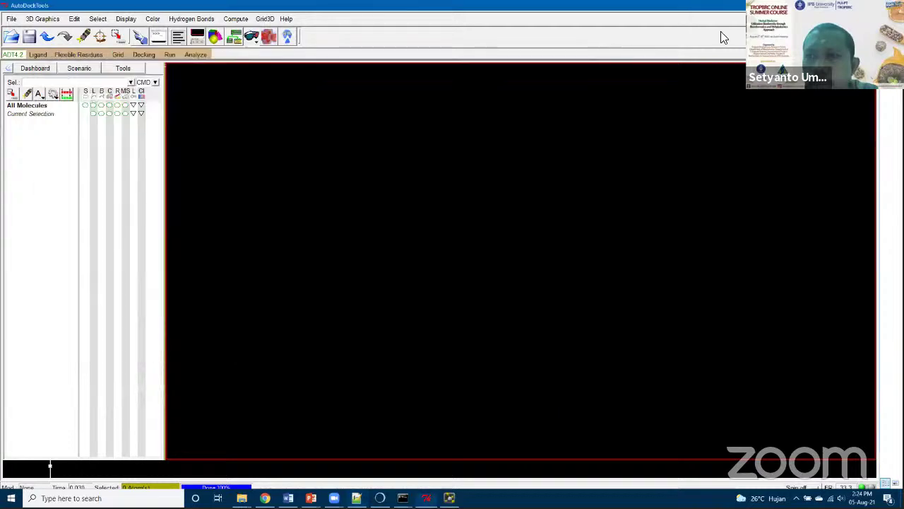
{"action": "key", "text": "alt+Tab"}
{"action": "key", "text": "alt+Tab"}
{"action": "left_click", "coordinate": [265, 498]}
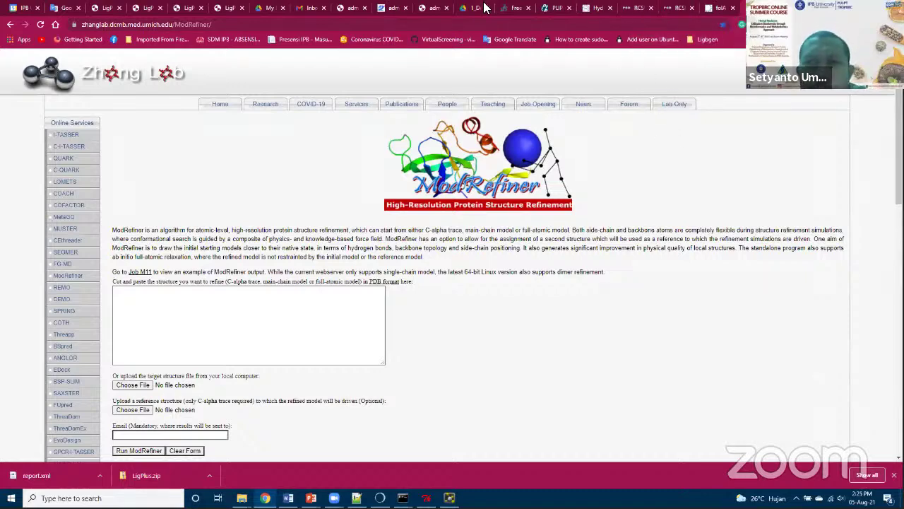
{"action": "left_click", "coordinate": [597, 8]}
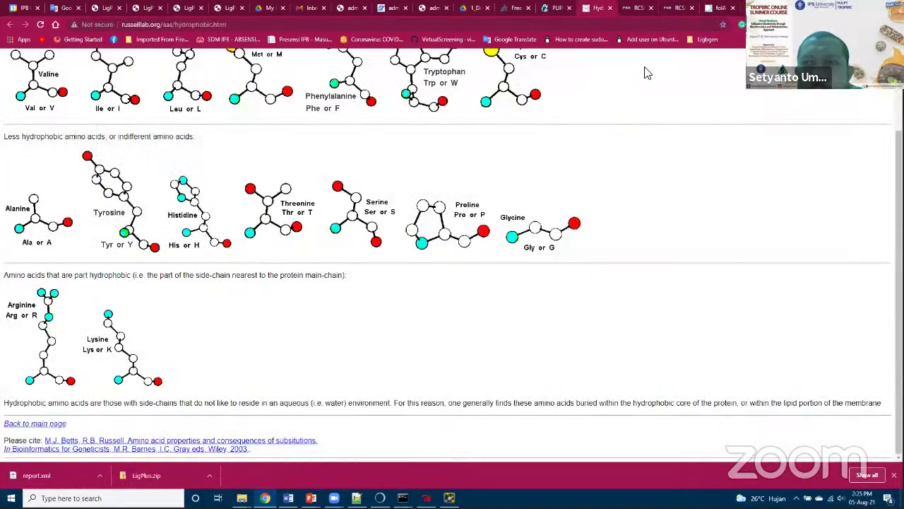
{"action": "left_click", "coordinate": [720, 8]}
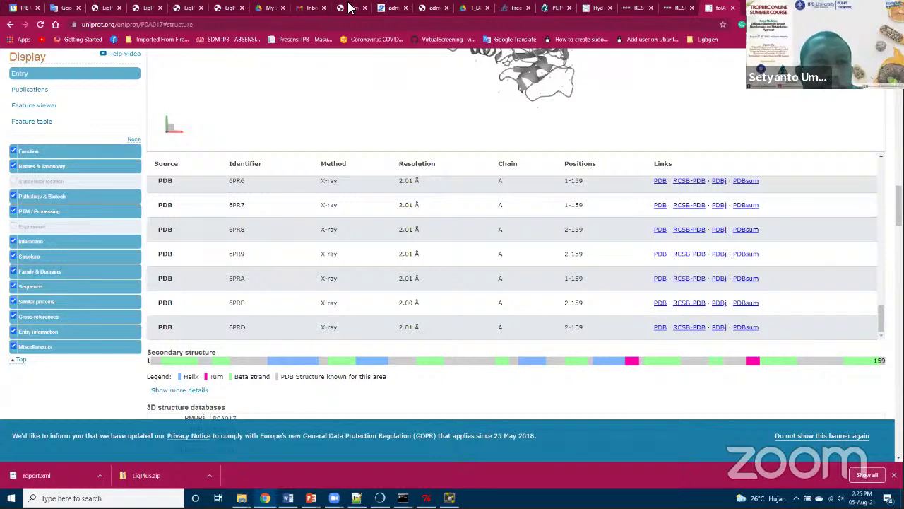
{"action": "left_click", "coordinate": [396, 8]}
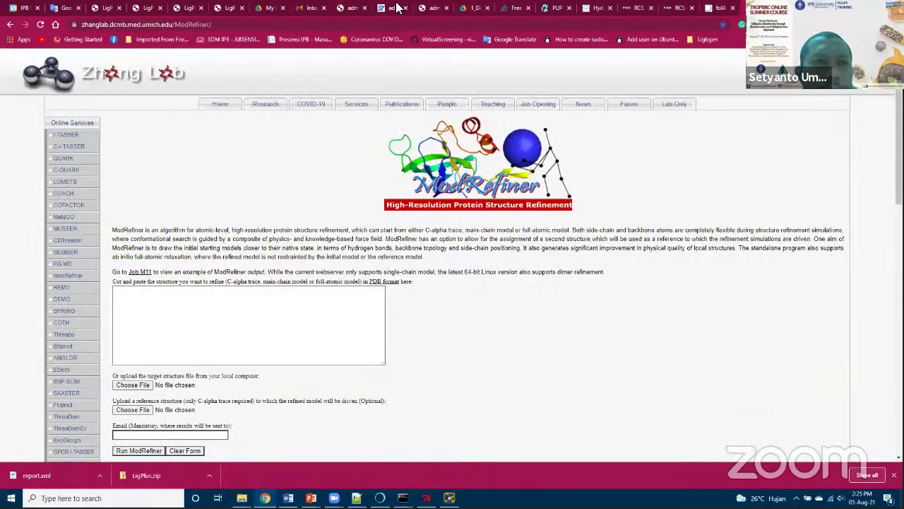
Close the three duplicate LigPlot tabs and the BIOVIA Discovery Studio Visualizer download tab to bring up the PLIP page.
{"action": "left_click", "coordinate": [228, 7]}
{"action": "left_click", "coordinate": [152, 10]}
{"action": "left_click", "coordinate": [161, 8]}
{"action": "left_click", "coordinate": [160, 8]}
{"action": "left_click", "coordinate": [161, 8]}
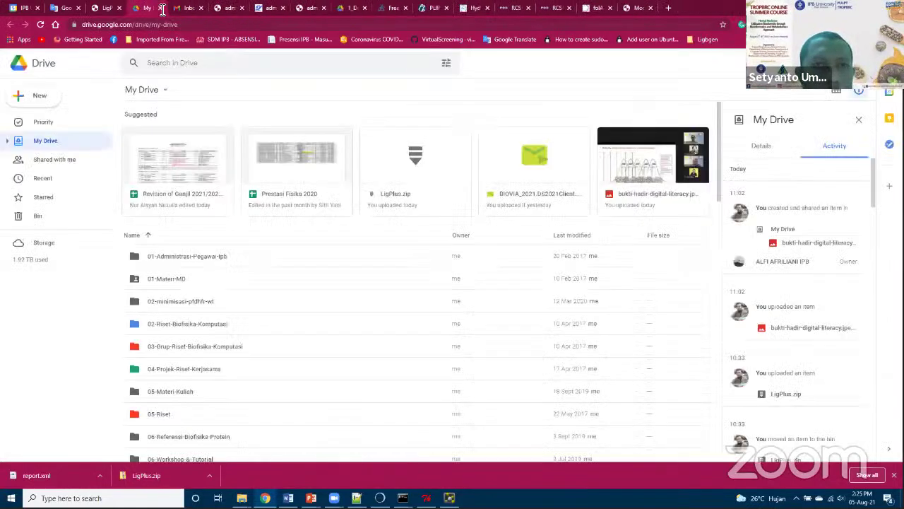
{"action": "left_click", "coordinate": [394, 7]}
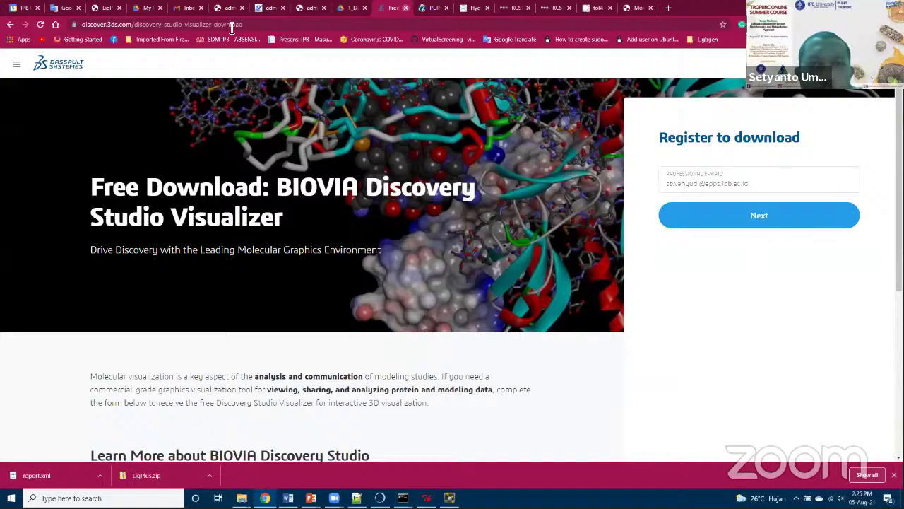
{"action": "key", "text": "ctrl+w"}
Select the web address of the PLIP page and clear the selection.
{"action": "scroll", "coordinate": [385, 118], "scroll_direction": "up", "scroll_amount": 15}
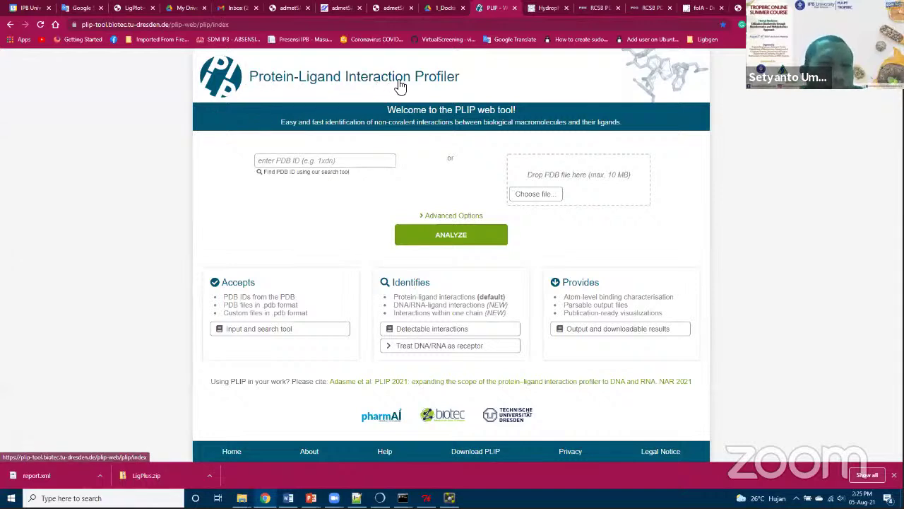
{"action": "left_click", "coordinate": [139, 25]}
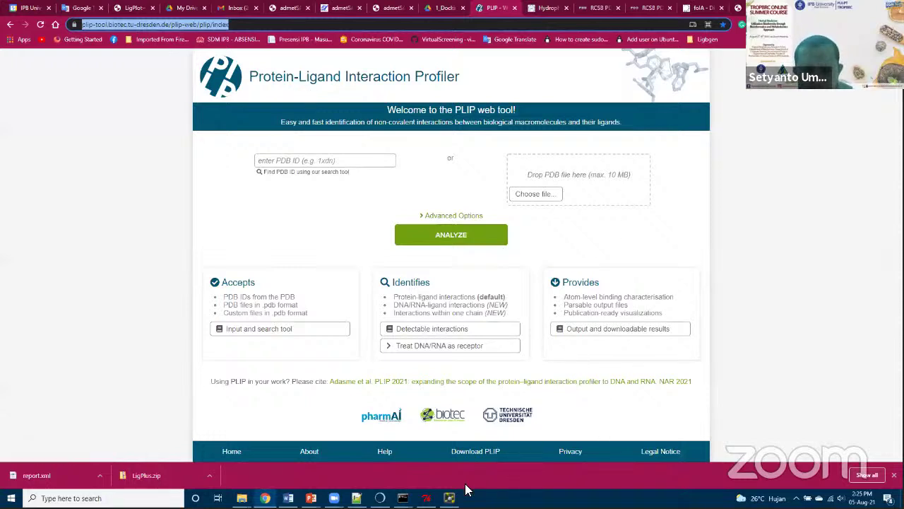
{"action": "left_click", "coordinate": [784, 409]}
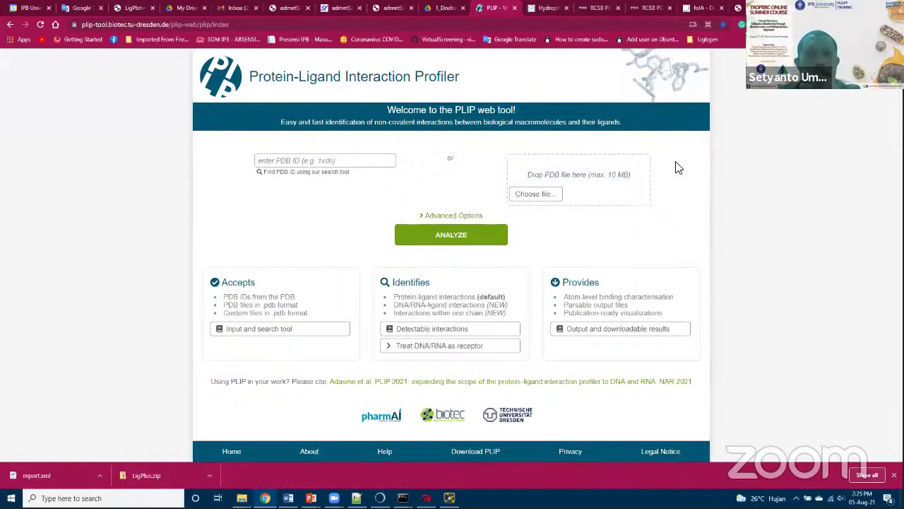
Upload complex-3m08-rar-torsion.pdb from the 4-Dock_Lab_01_by_chimera folder to PLIP and run the interaction analysis.
{"action": "left_click", "coordinate": [547, 199]}
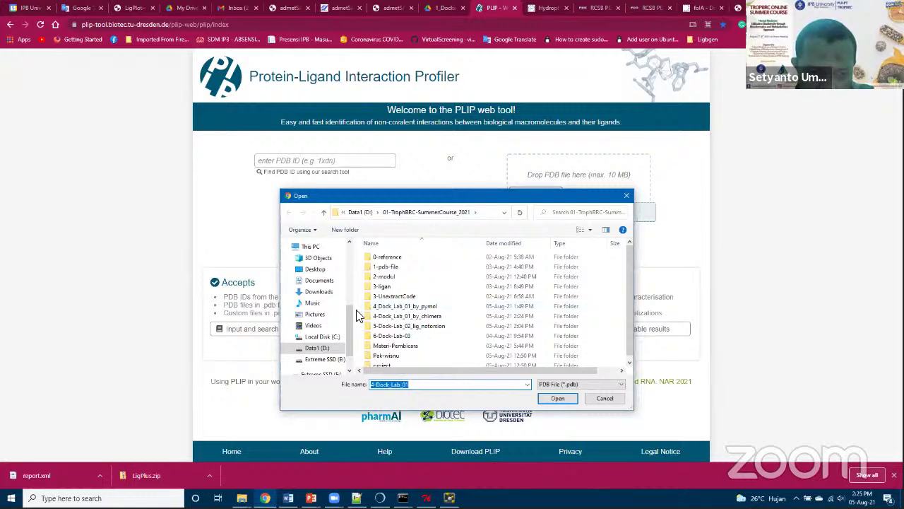
{"action": "scroll", "coordinate": [332, 311], "scroll_direction": "up", "scroll_amount": 5}
{"action": "left_click", "coordinate": [316, 309]}
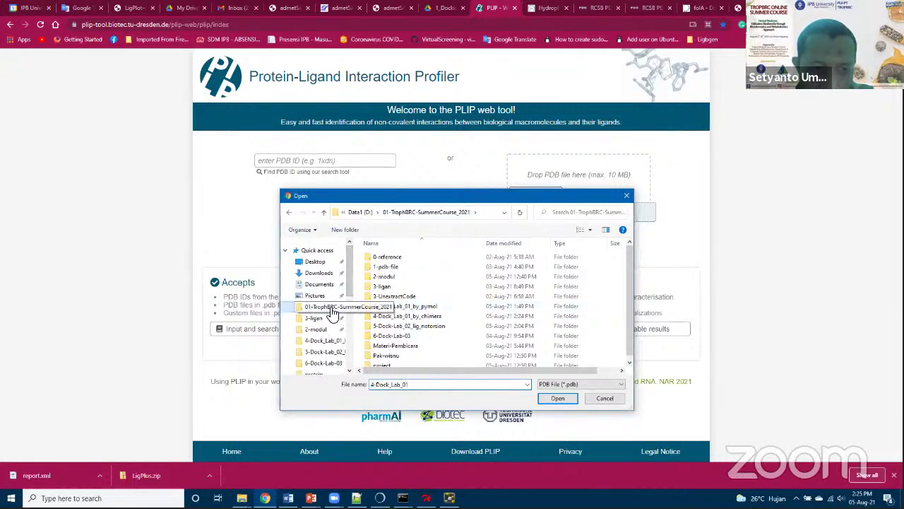
{"action": "double_click", "coordinate": [416, 318]}
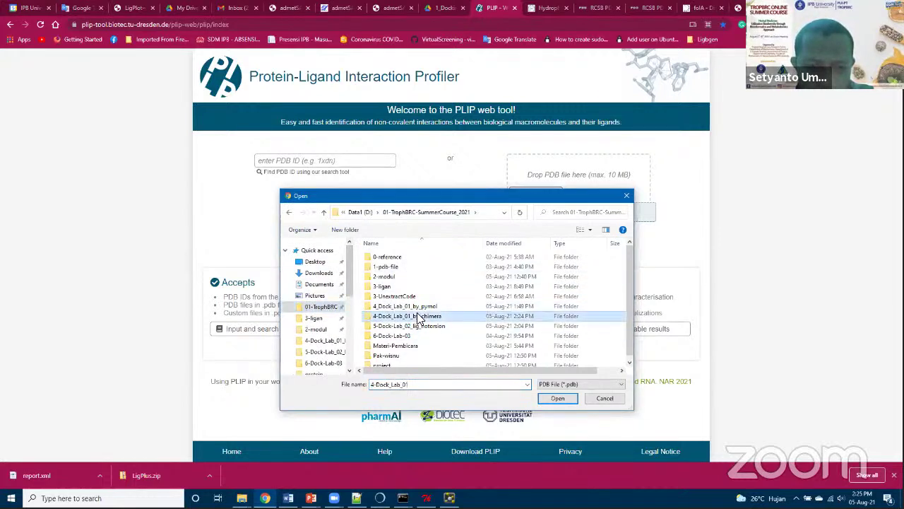
{"action": "left_click", "coordinate": [417, 277]}
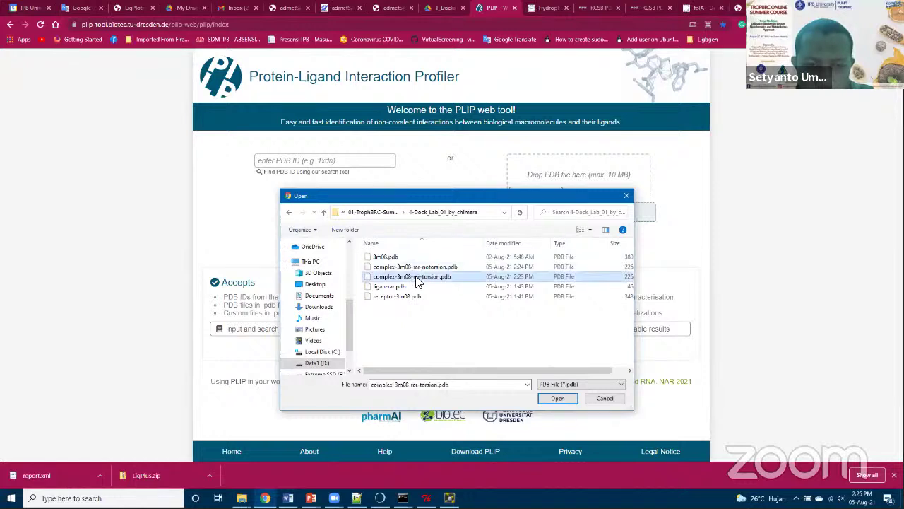
{"action": "left_click", "coordinate": [569, 399]}
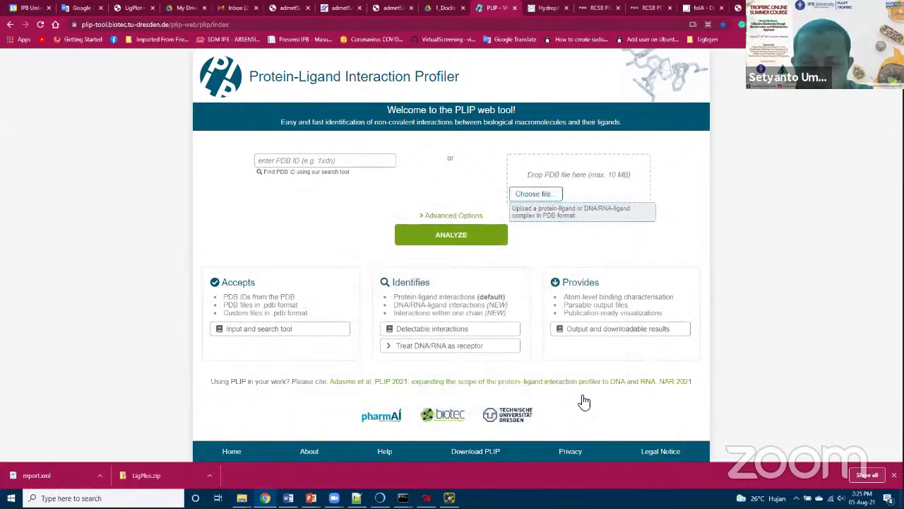
{"action": "left_click", "coordinate": [466, 238]}
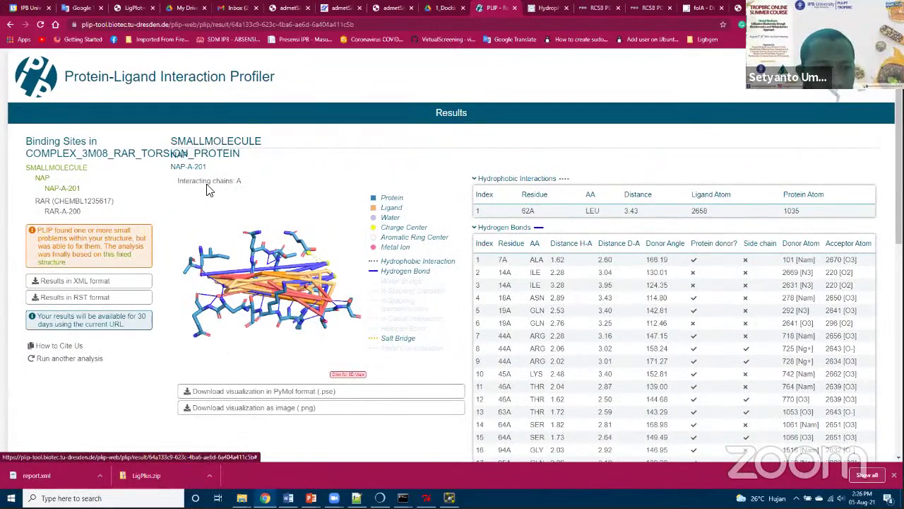
Open the 3D view of the NAP-A-201 binding site, rotate it, and examine the listed interactions down to RAR-A-200.
{"action": "left_click", "coordinate": [249, 234]}
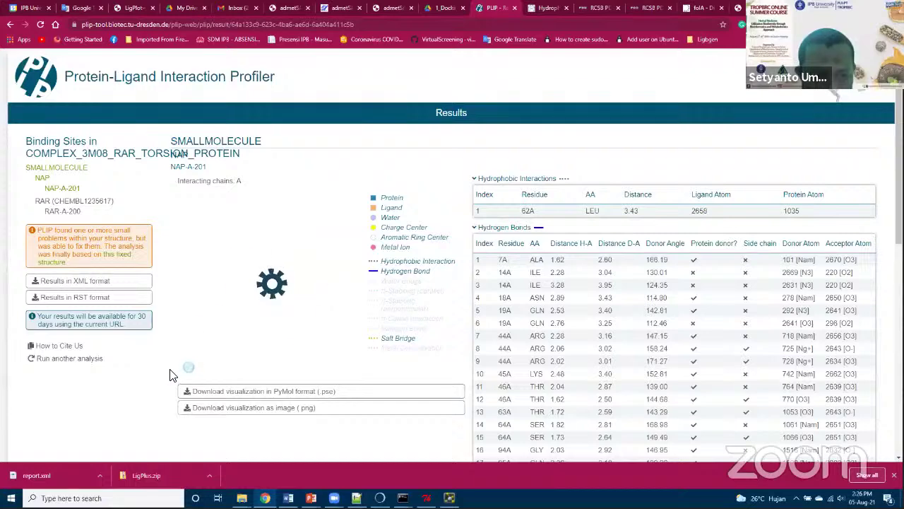
{"action": "left_click_drag", "start_coordinate": [298, 324], "coordinate": [269, 263]}
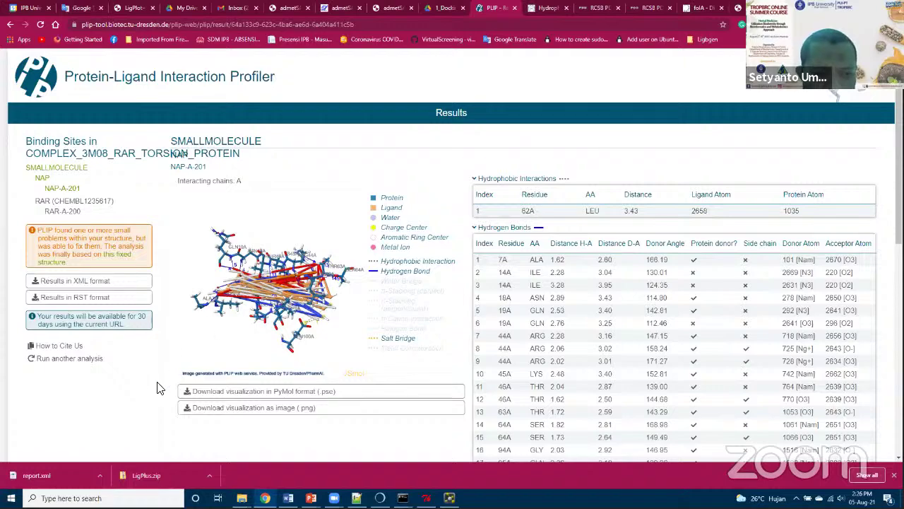
{"action": "scroll", "coordinate": [160, 388], "scroll_direction": "down", "scroll_amount": 5}
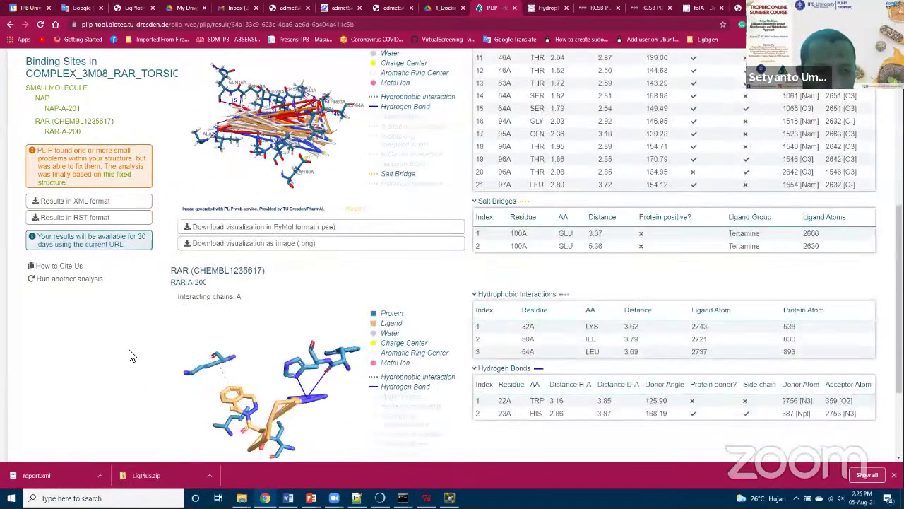
{"action": "scroll", "coordinate": [130, 356], "scroll_direction": "down", "scroll_amount": 1}
{"action": "scroll", "coordinate": [140, 323], "scroll_direction": "down", "scroll_amount": 2}
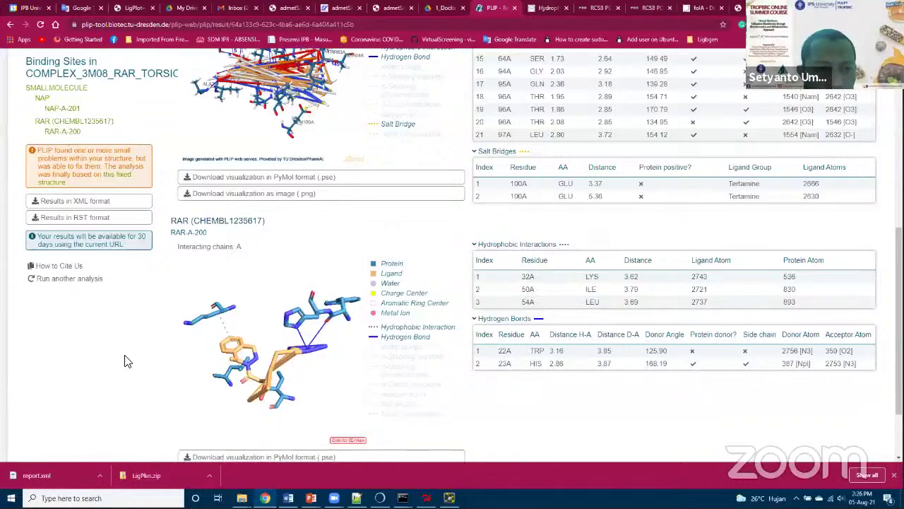
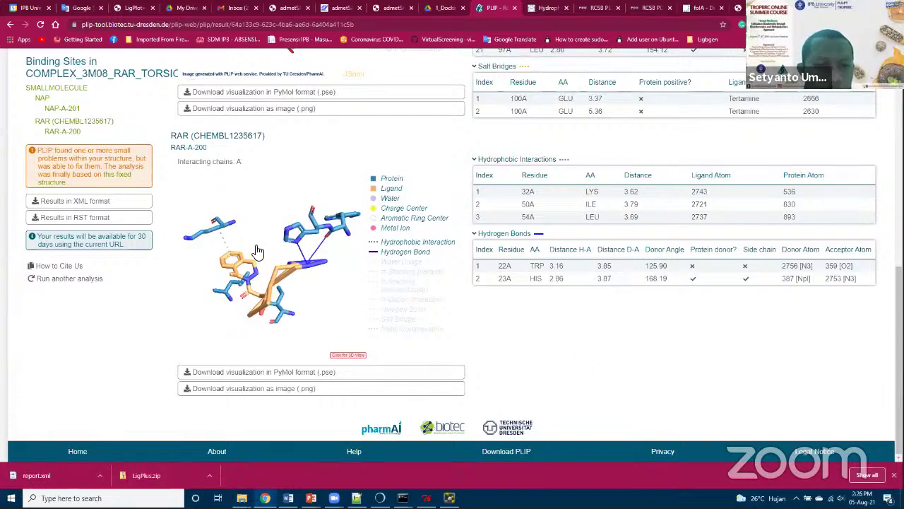
Open the 3D view of the RAR-A-200 binding site and rotate it to inspect the ligand's contacts.
{"action": "left_click", "coordinate": [334, 313]}
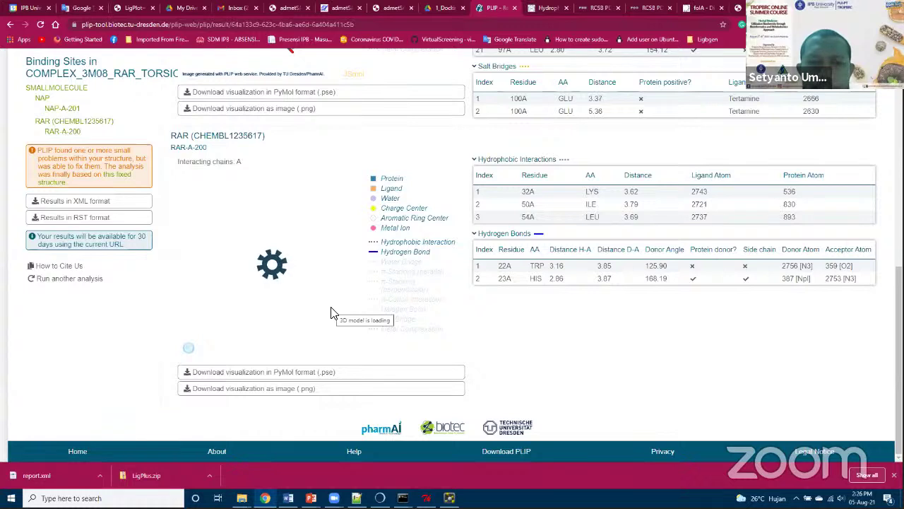
{"action": "left_click_drag", "start_coordinate": [302, 299], "coordinate": [267, 240]}
{"action": "left_click_drag", "start_coordinate": [255, 292], "coordinate": [240, 224]}
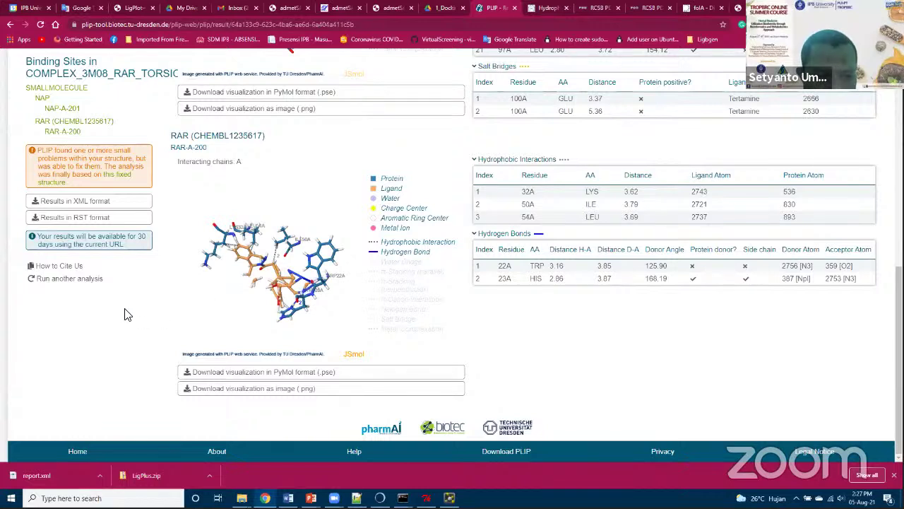
{"action": "right_click", "coordinate": [276, 393]}
{"action": "left_click", "coordinate": [95, 353]}
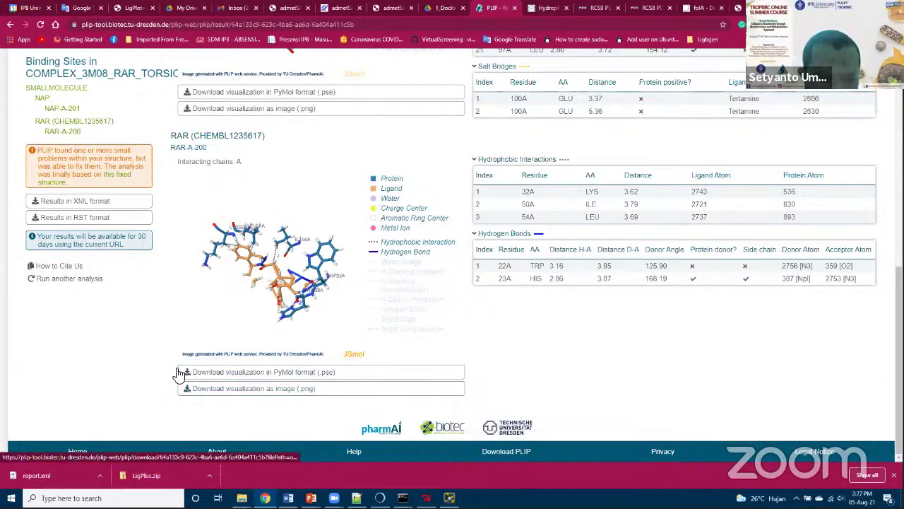
Download the RAR-A-200 visualization in PyMOL format as COMPLEX_3M08_RAR_TORSION_PROTEIN_RAR_A_200.pse into the 4-Dock_Lab_01_by_chimera folder.
{"action": "left_click", "coordinate": [306, 374]}
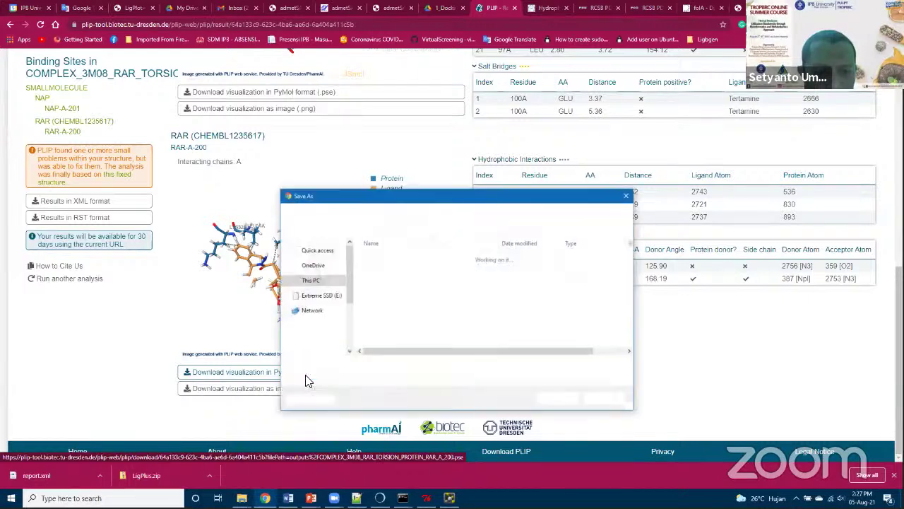
{"action": "scroll", "coordinate": [353, 318], "scroll_direction": "down", "scroll_amount": 2}
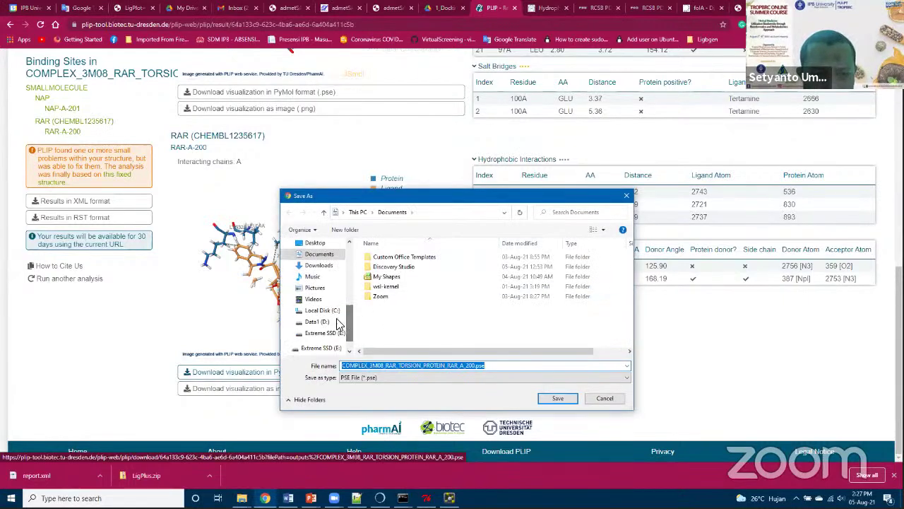
{"action": "left_click", "coordinate": [318, 322]}
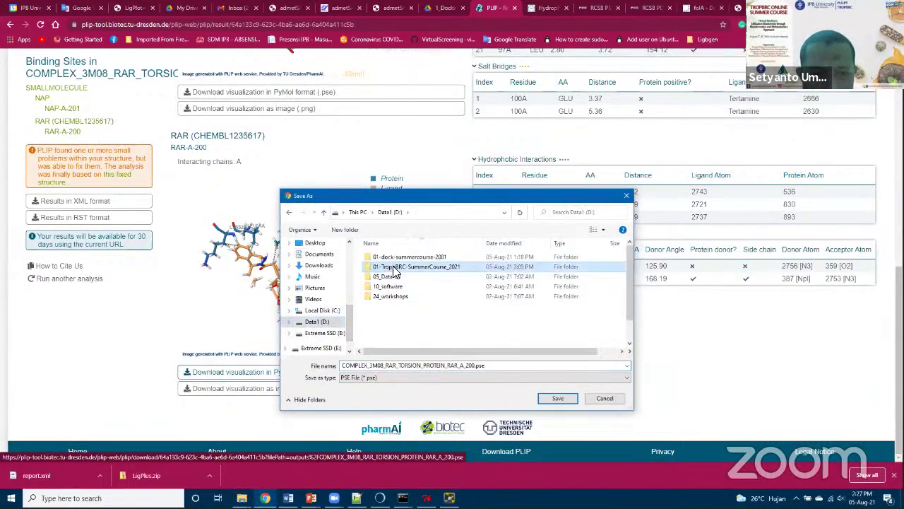
{"action": "double_click", "coordinate": [415, 267]}
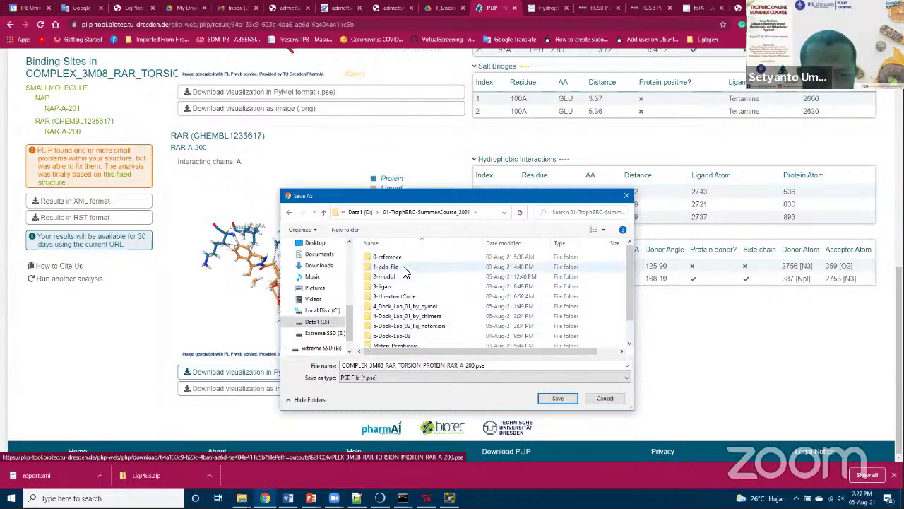
{"action": "double_click", "coordinate": [406, 316]}
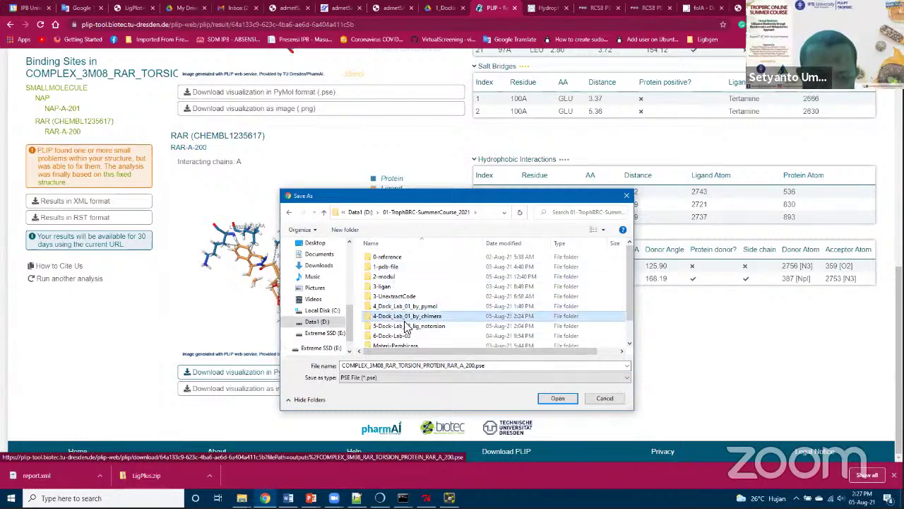
{"action": "left_click", "coordinate": [557, 399]}
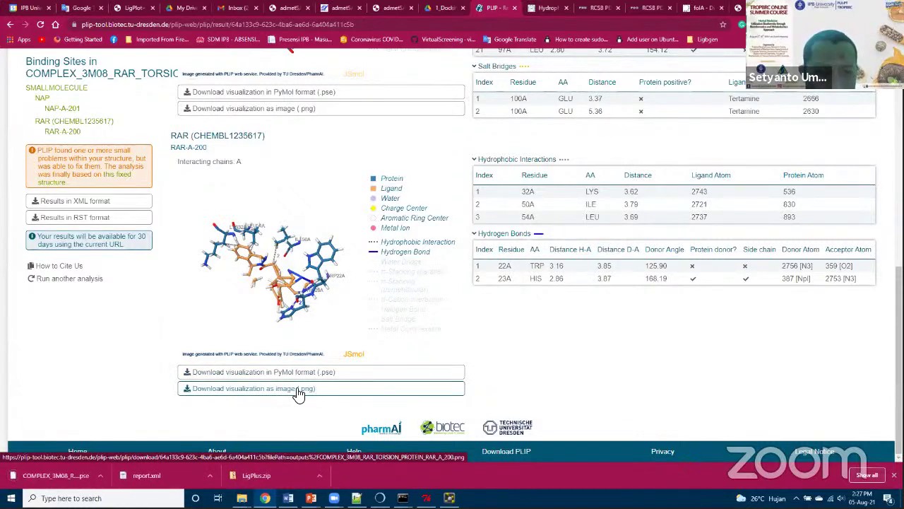
Download the RAR-A-200 visualization as the image COMPLEX_3M08_RAR_TORSION_PROTEIN_RAR_A_200.png into the 4-Dock_Lab_01_by_chimera folder.
{"action": "left_click", "coordinate": [298, 389]}
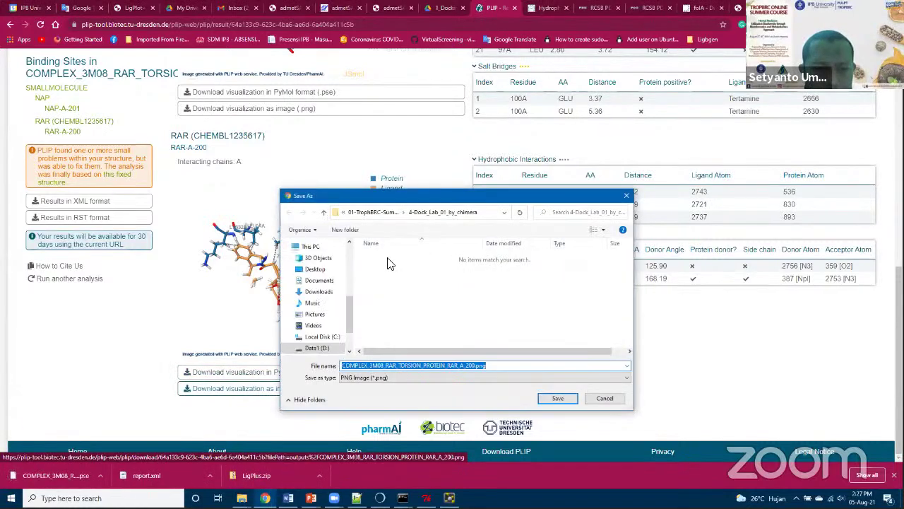
{"action": "left_click", "coordinate": [557, 399]}
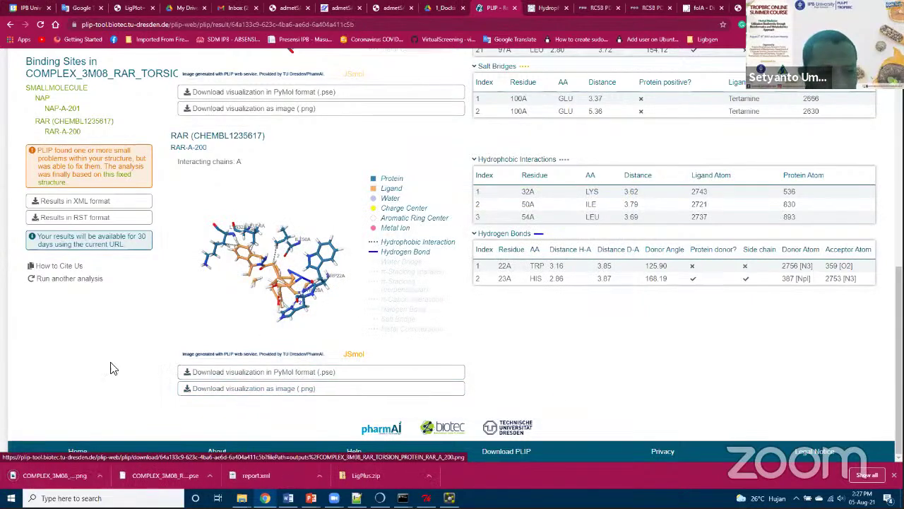
{"action": "mouse_move", "coordinate": [241, 497]}
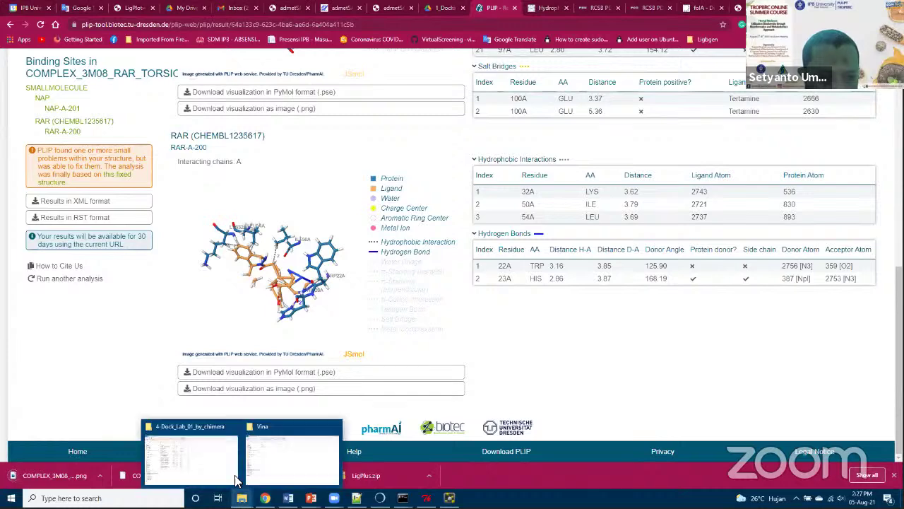
View the downloaded image COMPLEX_3M08_RAR_TORSION_PROTEIN_RAR_A_200.png from the 4-Dock_Lab_01_by_chimera folder, with the folder's name column widened.
{"action": "left_click", "coordinate": [192, 460]}
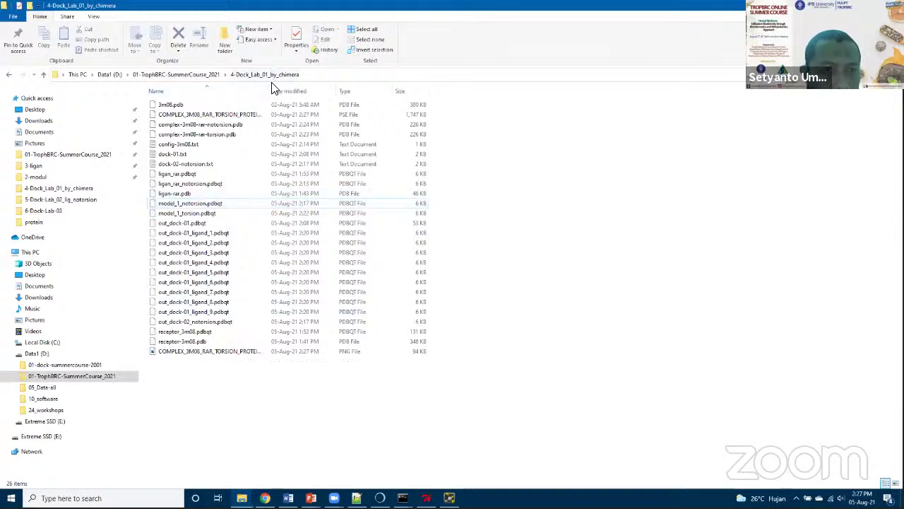
{"action": "left_click_drag", "start_coordinate": [273, 91], "coordinate": [462, 91]}
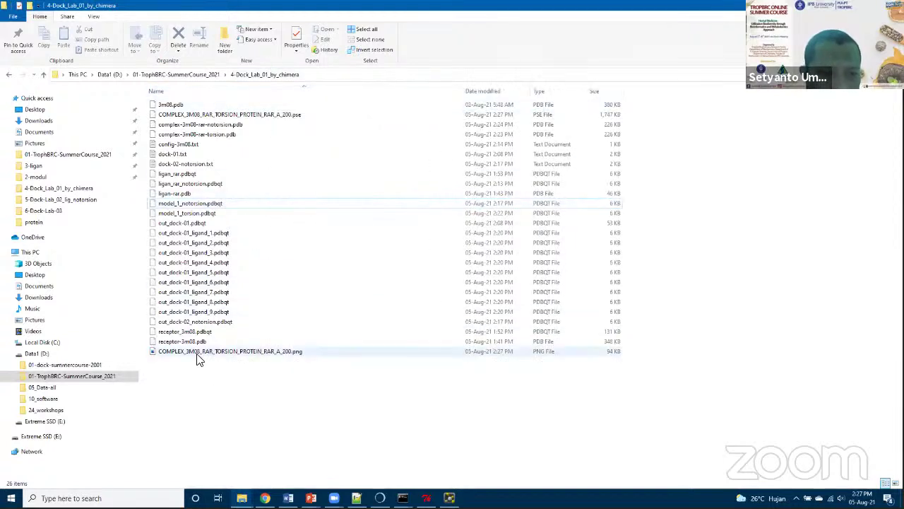
{"action": "left_click", "coordinate": [198, 356]}
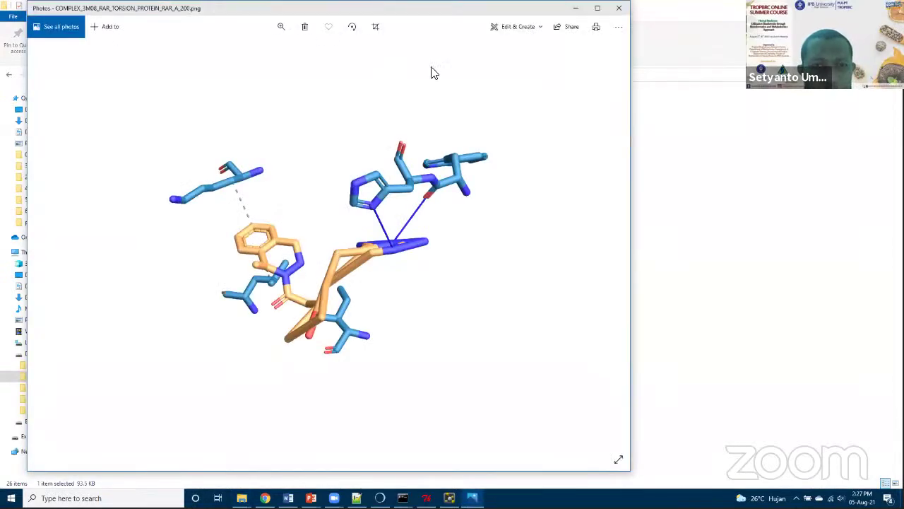
{"action": "left_click", "coordinate": [619, 8]}
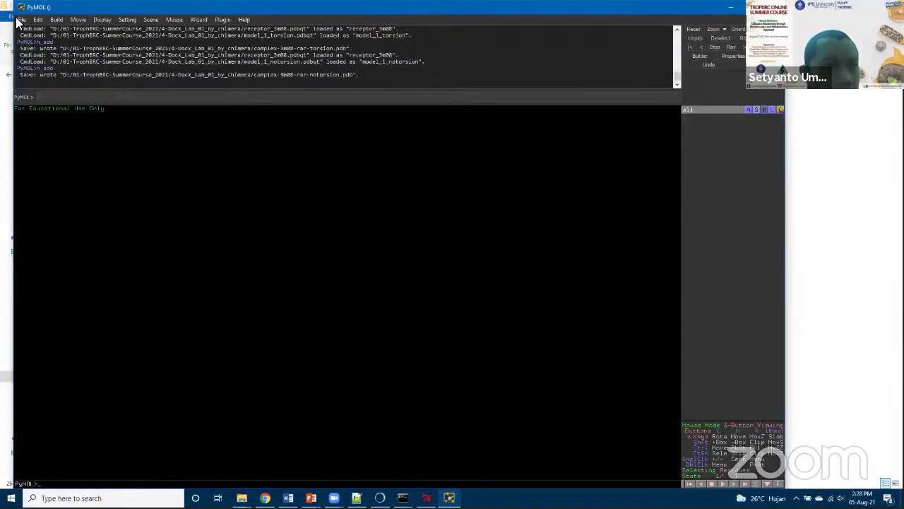
Open the session COMPLEX_3M08_RAR_TORSION_PROTEIN_RAR_A_200.pse in PyMOL and rotate the model to inspect the ligand's contacts.
{"action": "left_click", "coordinate": [20, 20]}
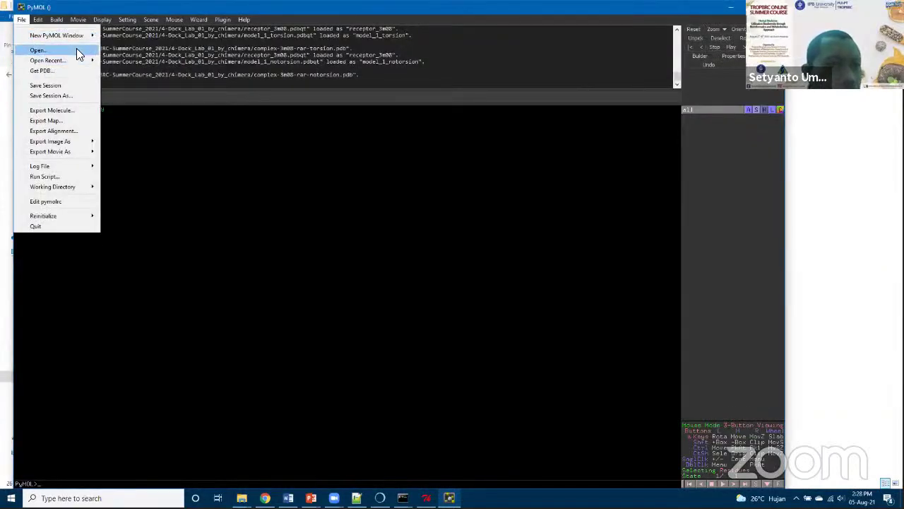
{"action": "left_click", "coordinate": [38, 50]}
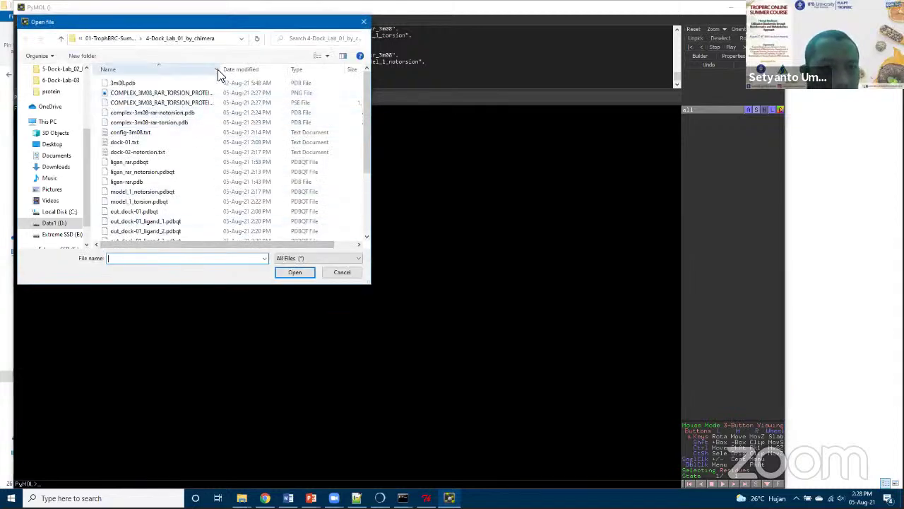
{"action": "left_click", "coordinate": [208, 104]}
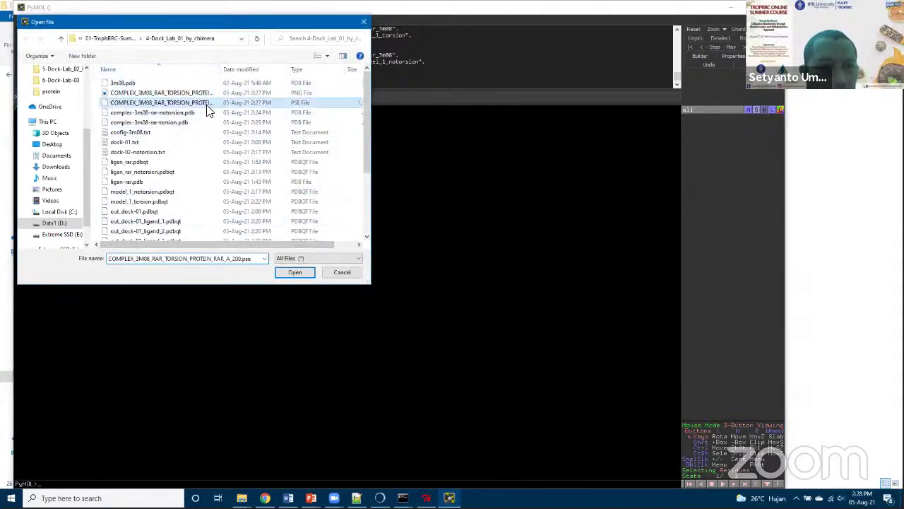
{"action": "left_click", "coordinate": [295, 271]}
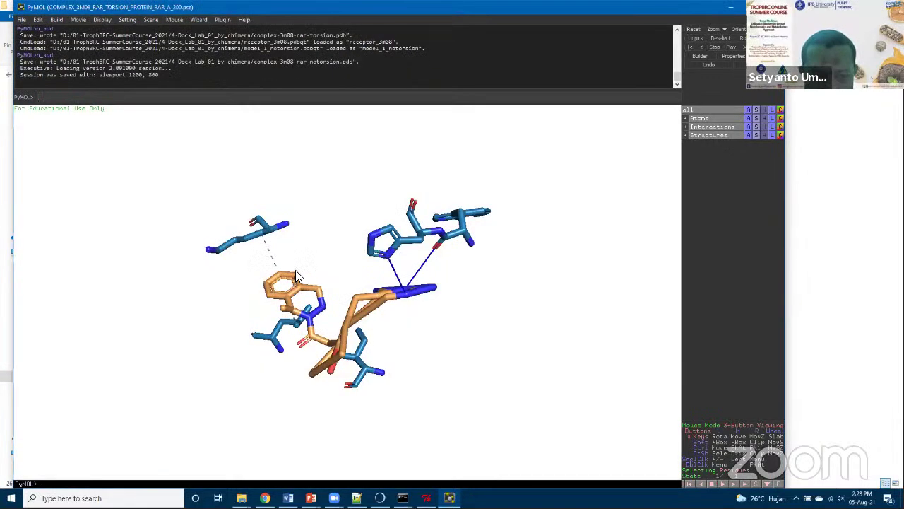
{"action": "left_click_drag", "start_coordinate": [417, 355], "coordinate": [474, 393]}
{"action": "left_click_drag", "start_coordinate": [360, 412], "coordinate": [358, 332]}
{"action": "left_click_drag", "start_coordinate": [463, 356], "coordinate": [481, 368]}
{"action": "left_click_drag", "start_coordinate": [321, 300], "coordinate": [325, 269]}
{"action": "left_click", "coordinate": [25, 21]}
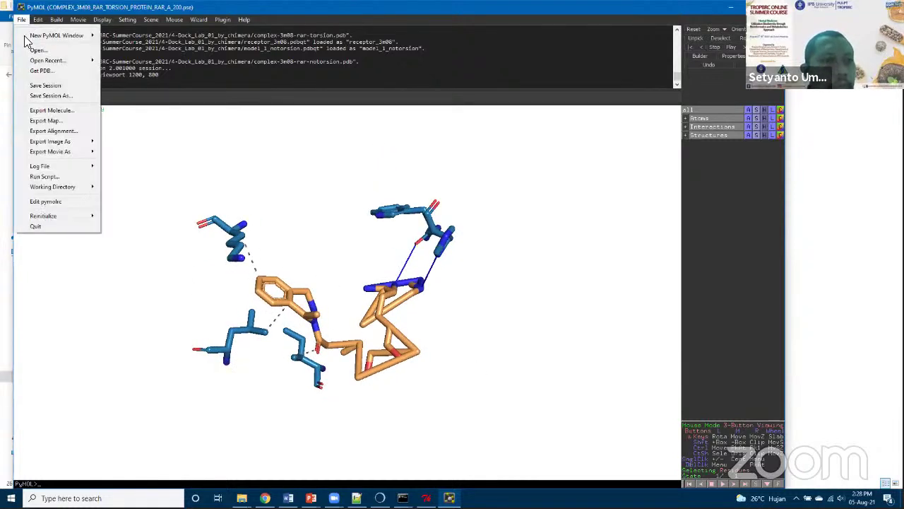
{"action": "left_click", "coordinate": [76, 112]}
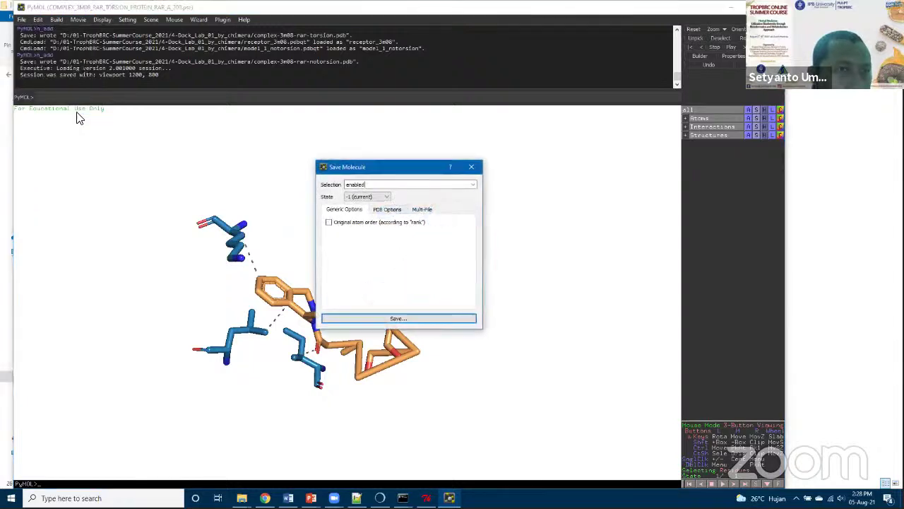
{"action": "left_click", "coordinate": [471, 169]}
{"action": "left_click", "coordinate": [22, 19]}
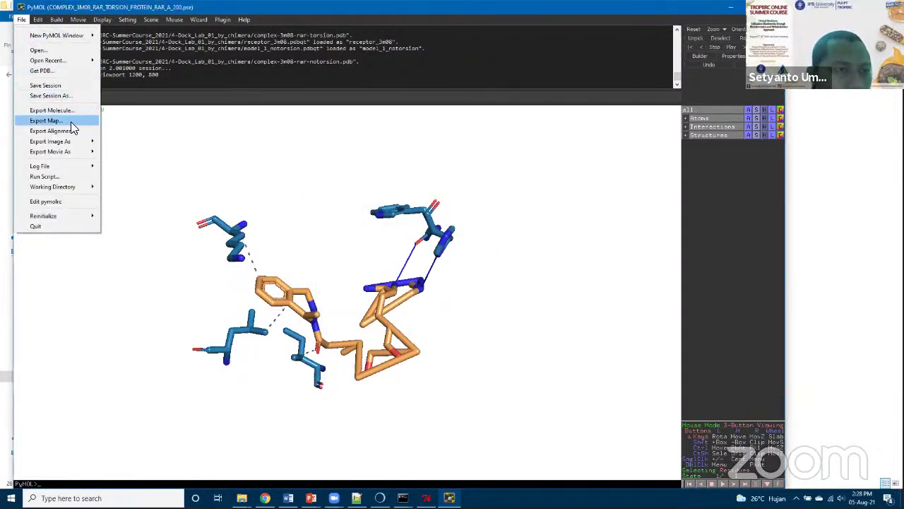
{"action": "mouse_move", "coordinate": [70, 140]}
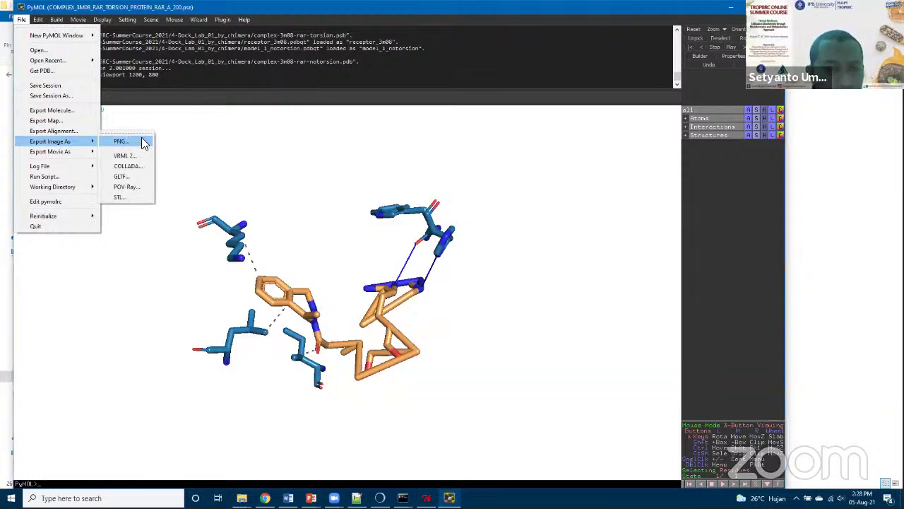
{"action": "left_click_drag", "start_coordinate": [491, 414], "coordinate": [201, 123]}
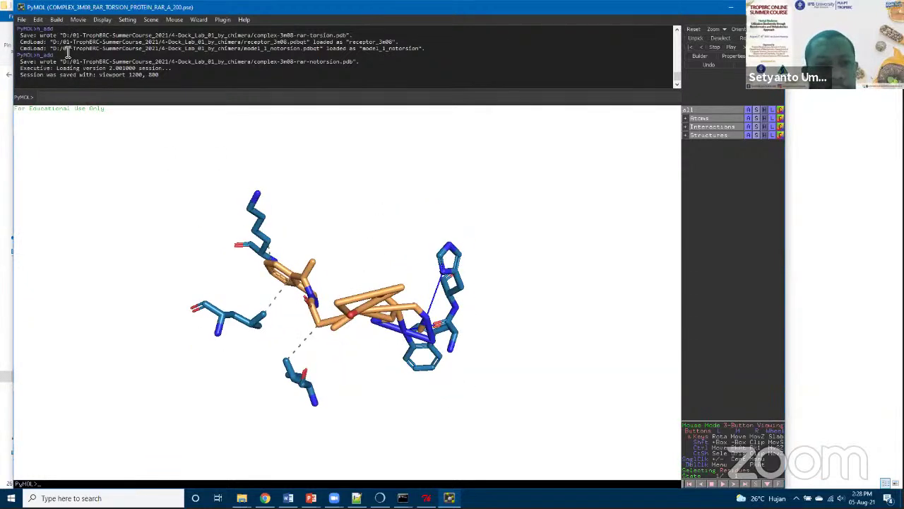
Leave PyMOL and launch LigPlot+ from the desktop.
{"action": "left_click", "coordinate": [729, 12]}
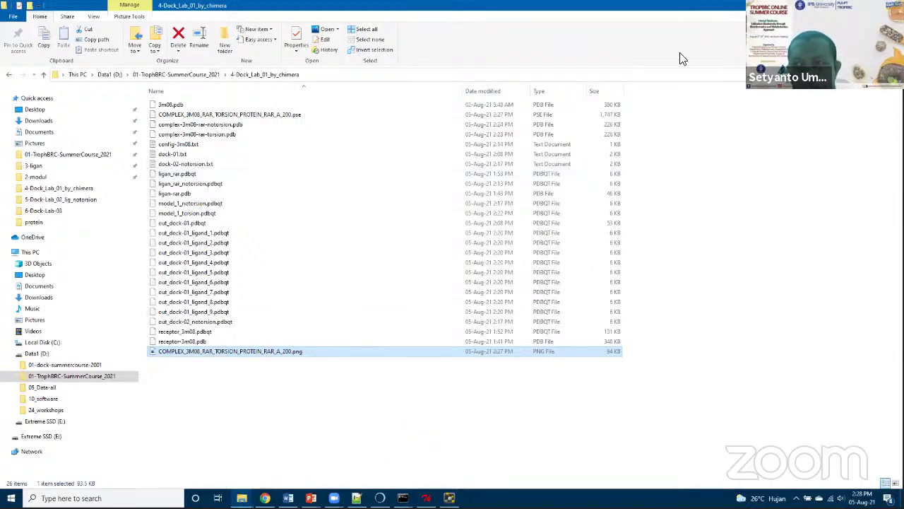
{"action": "key", "text": "alt+Tab"}
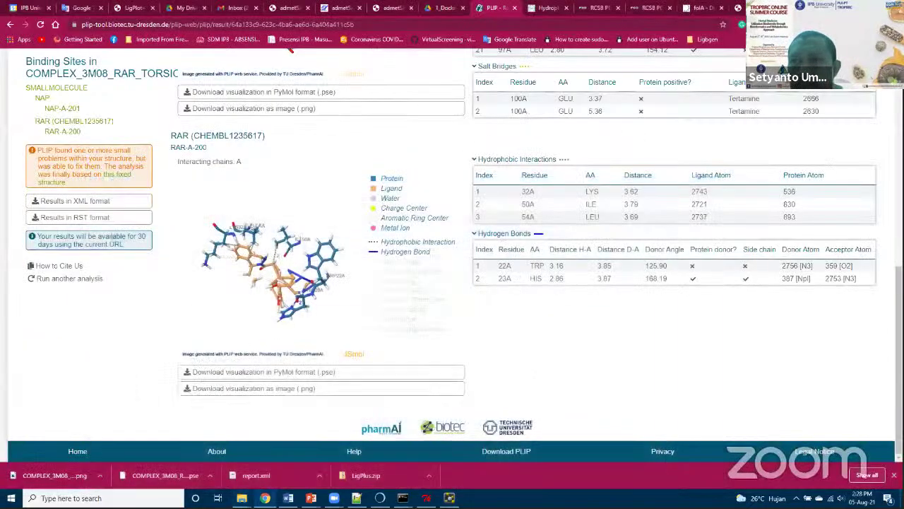
{"action": "key", "text": "alt+Tab"}
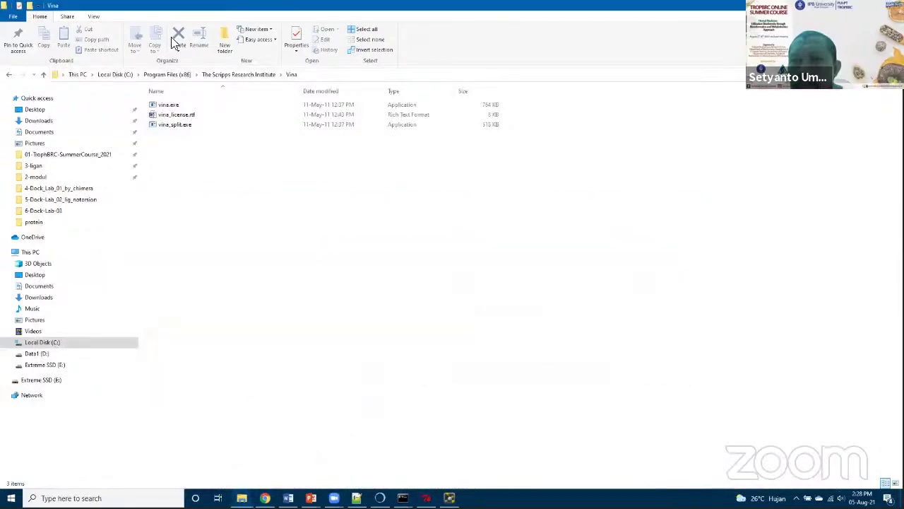
{"action": "key", "text": "alt+Tab"}
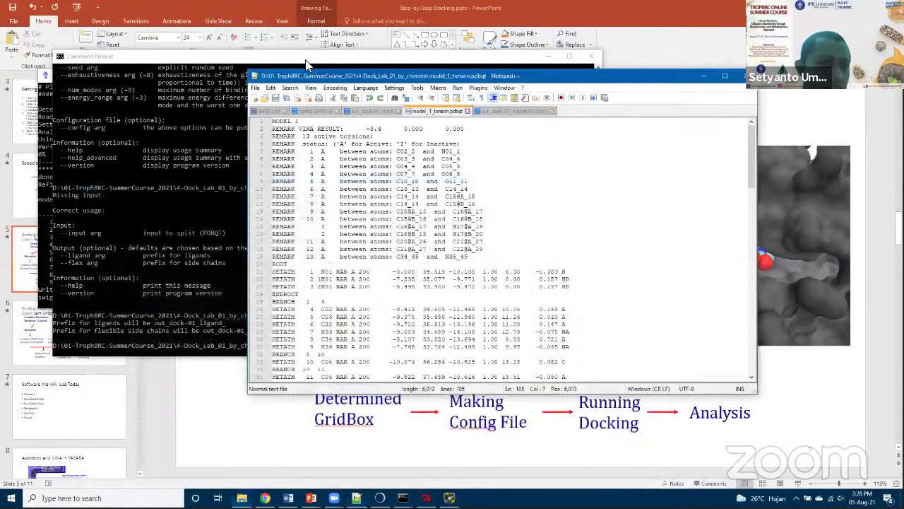
{"action": "key", "text": "alt+Tab"}
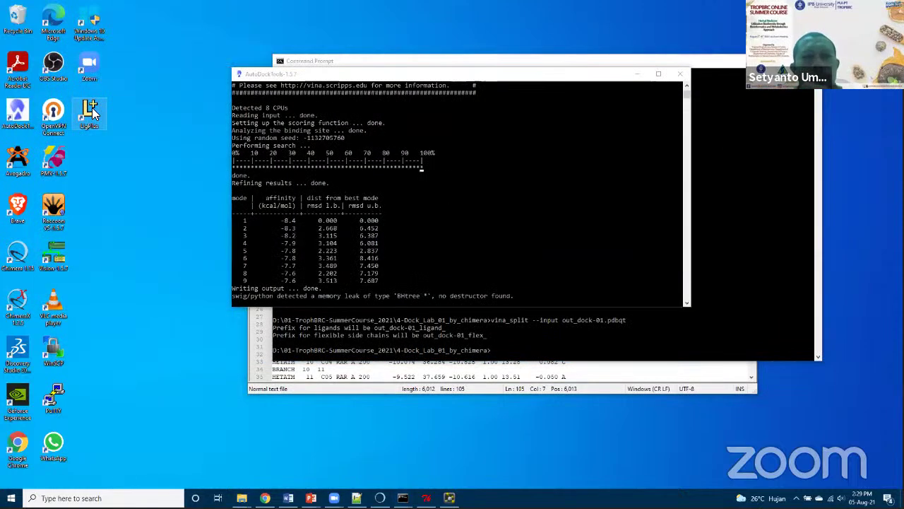
{"action": "double_click", "coordinate": [92, 107]}
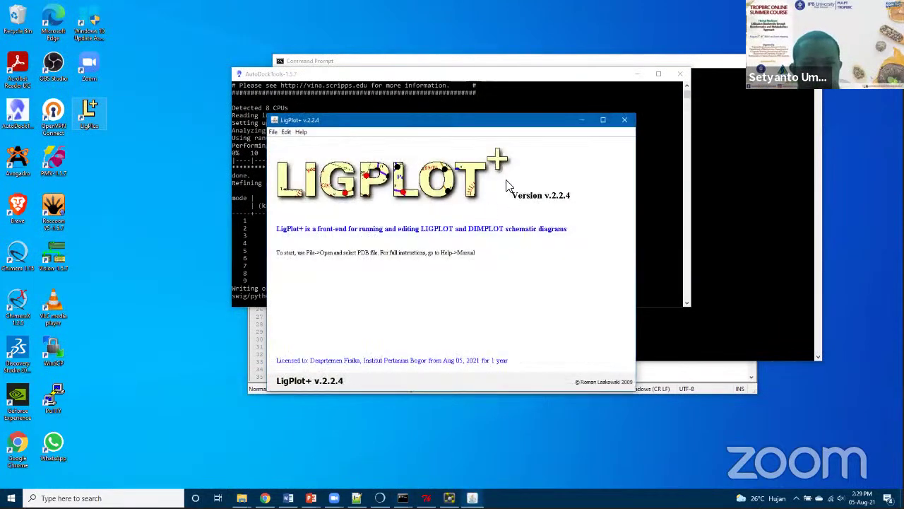
Start opening a PDB file in LigPlot+ and browse to the Data1 (D:) drive.
{"action": "left_click", "coordinate": [273, 132]}
{"action": "mouse_move", "coordinate": [286, 142]}
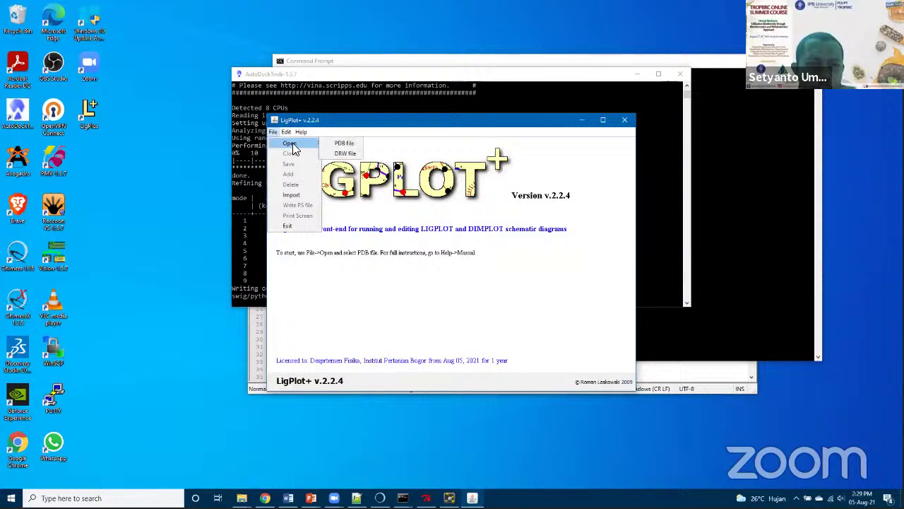
{"action": "left_click", "coordinate": [341, 144]}
{"action": "left_click", "coordinate": [477, 269]}
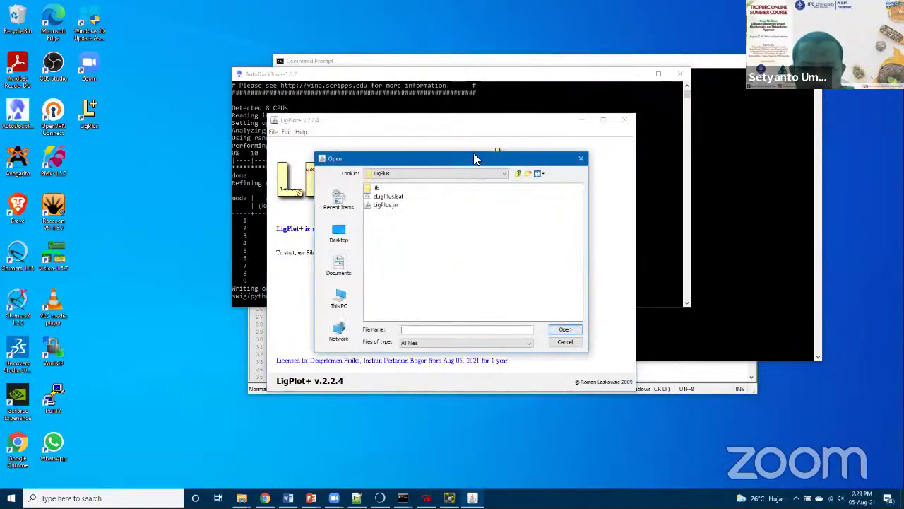
{"action": "left_click", "coordinate": [471, 174]}
{"action": "left_click", "coordinate": [510, 297]}
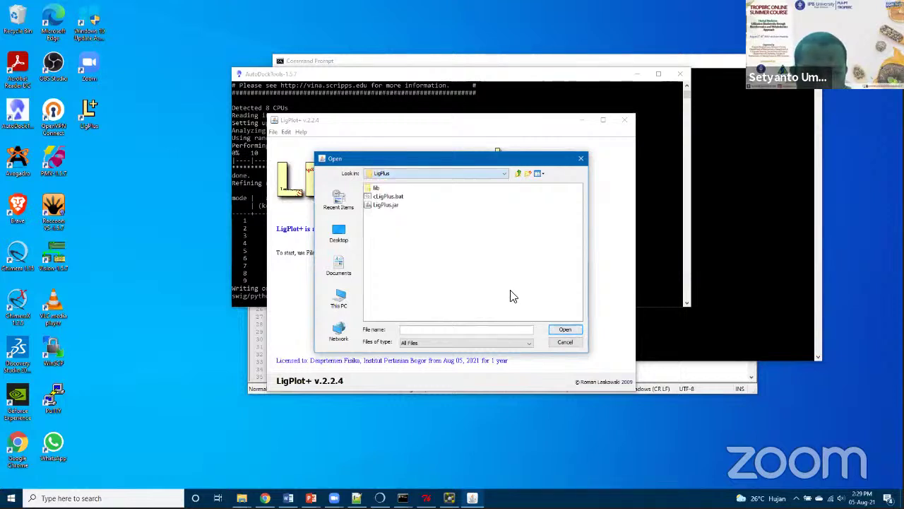
{"action": "left_click", "coordinate": [338, 265]}
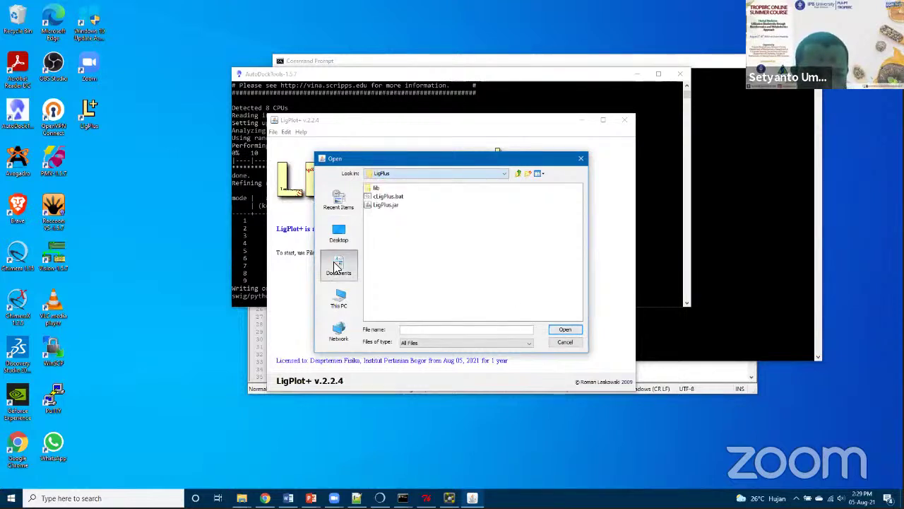
{"action": "left_click", "coordinate": [355, 301]}
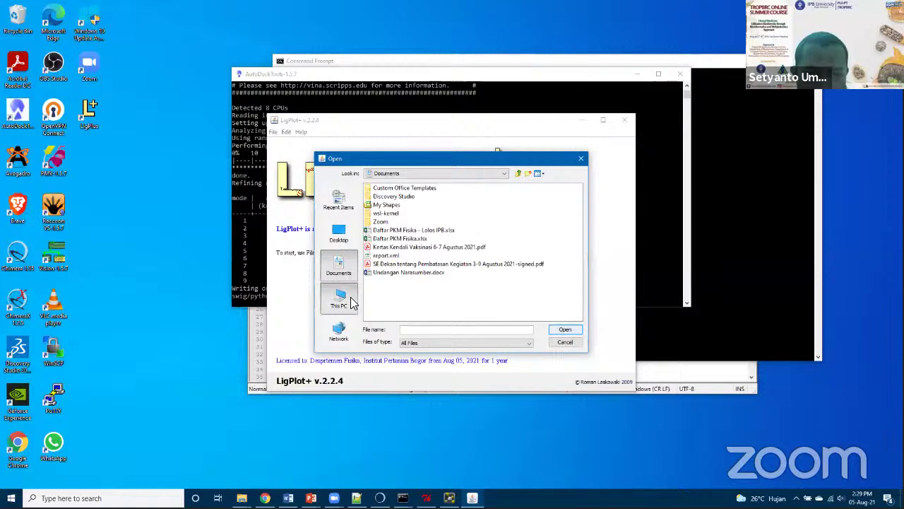
{"action": "left_click", "coordinate": [389, 247]}
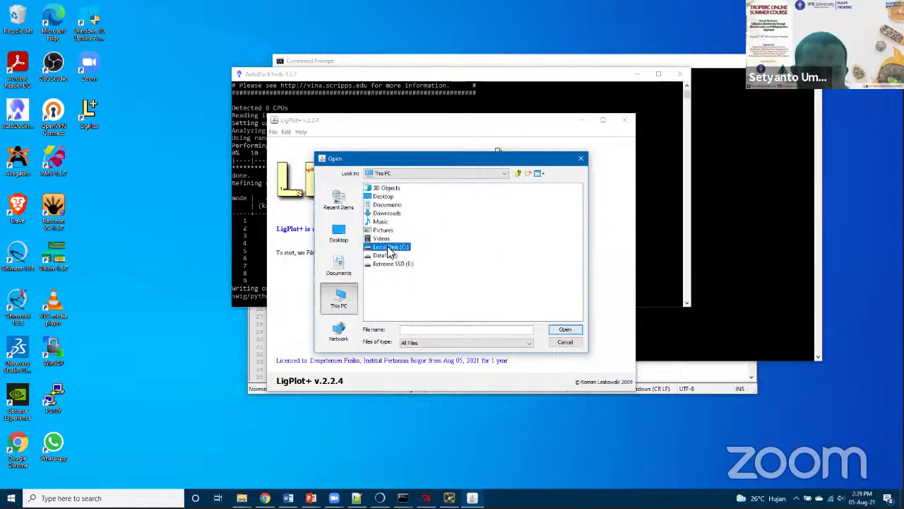
{"action": "left_click", "coordinate": [390, 256]}
{"action": "double_click", "coordinate": [392, 257]}
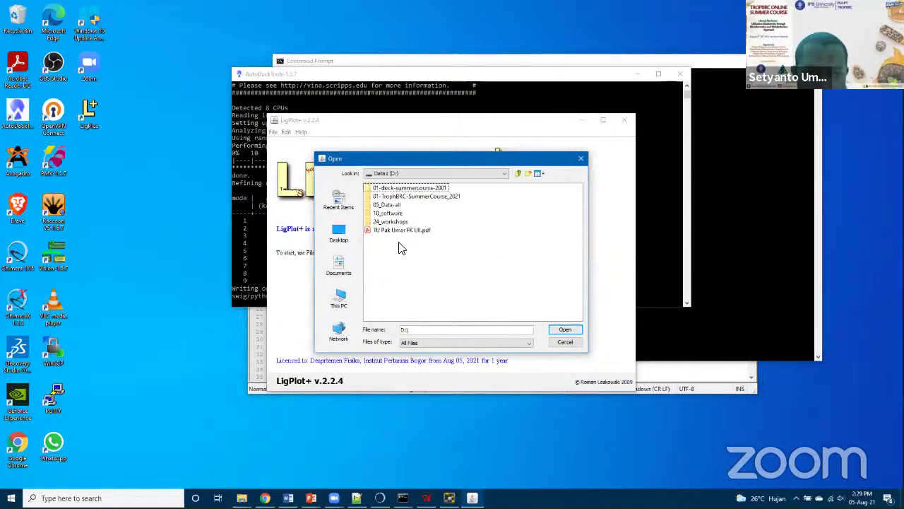
Load complex-3m08-rar-torsion.pdb from the 4-Dock_Lab_01_by_chimera folder inside 01-TrophBRC-SummerCourse_2021.
{"action": "double_click", "coordinate": [413, 197]}
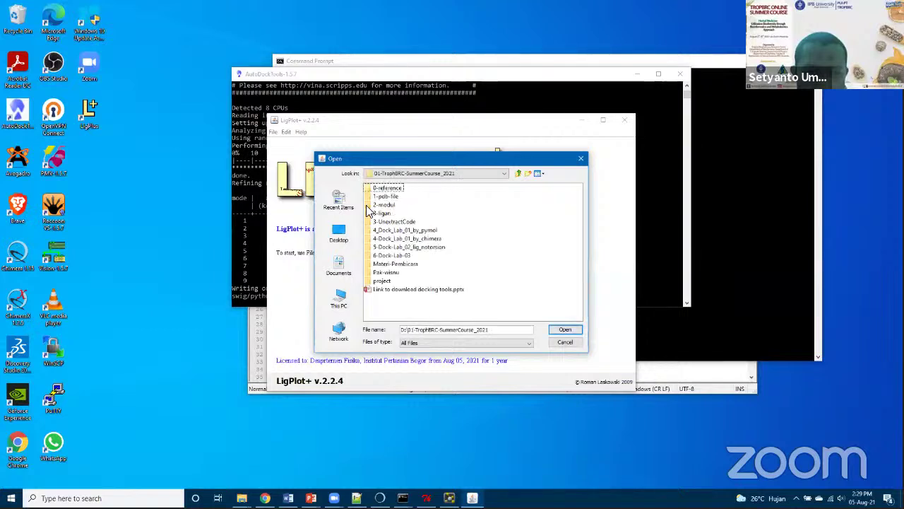
{"action": "left_click", "coordinate": [405, 239]}
{"action": "double_click", "coordinate": [406, 239]}
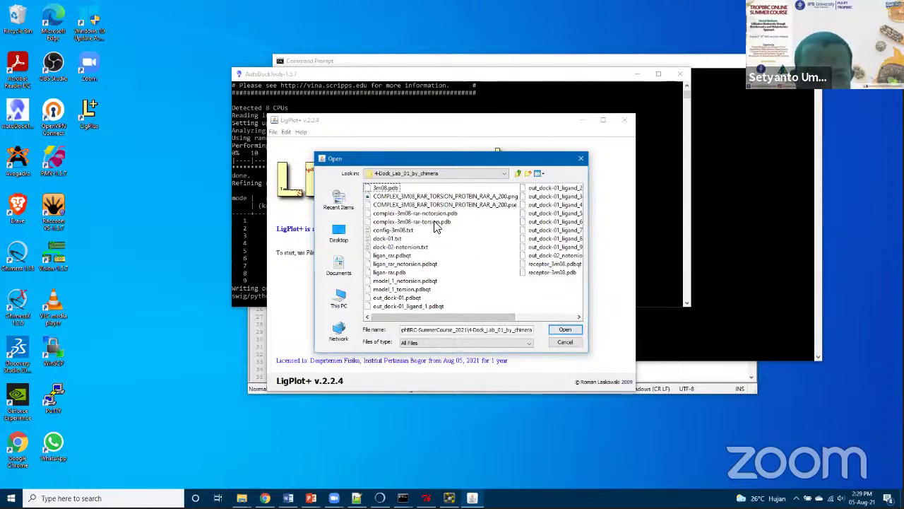
{"action": "left_click", "coordinate": [423, 221]}
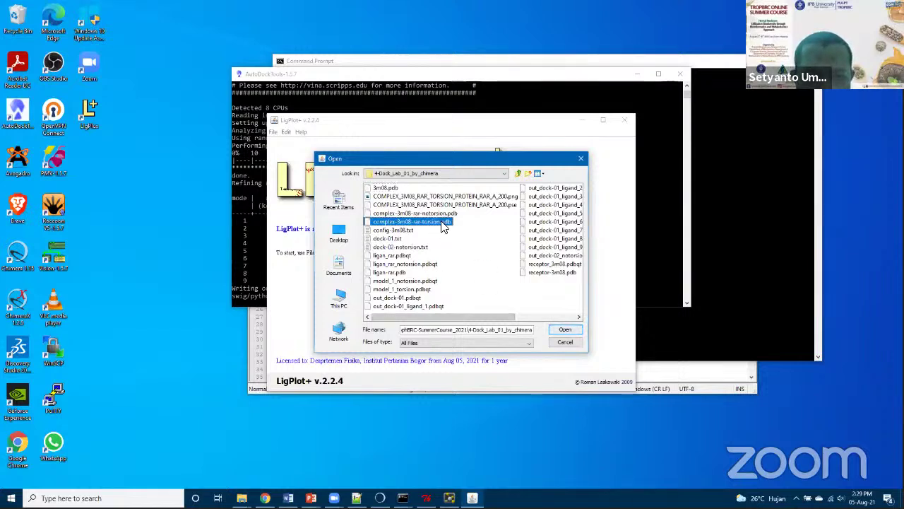
{"action": "left_click", "coordinate": [564, 330]}
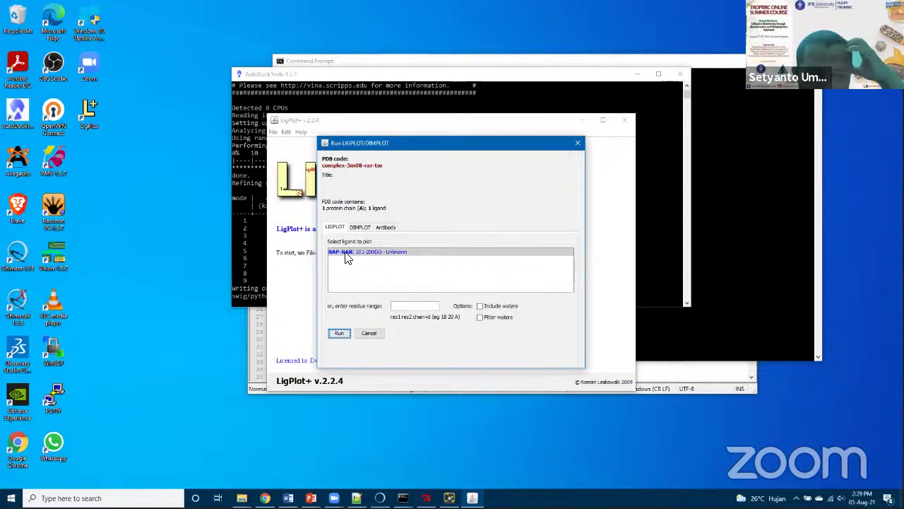
Try to run LIGPLOT on the ligand NAP-RAR 201-200(A).
{"action": "left_click", "coordinate": [348, 254]}
{"action": "left_click", "coordinate": [348, 335]}
{"action": "left_click", "coordinate": [448, 273]}
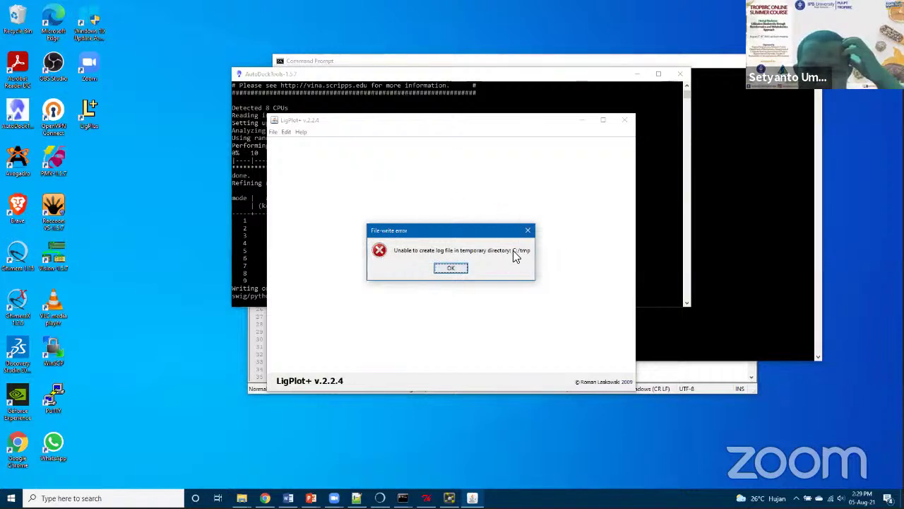
Create a folder named tmp directly on Local Disk (C:).
{"action": "left_click", "coordinate": [241, 498]}
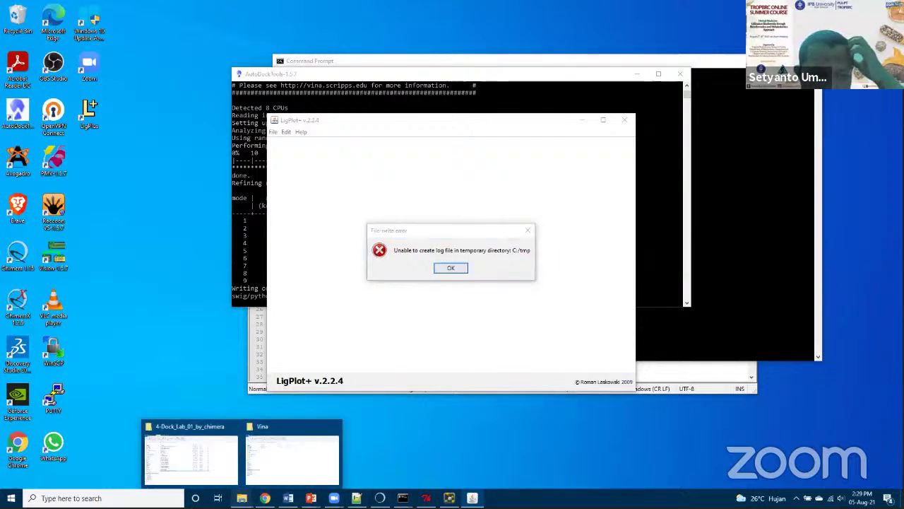
{"action": "left_click", "coordinate": [278, 469]}
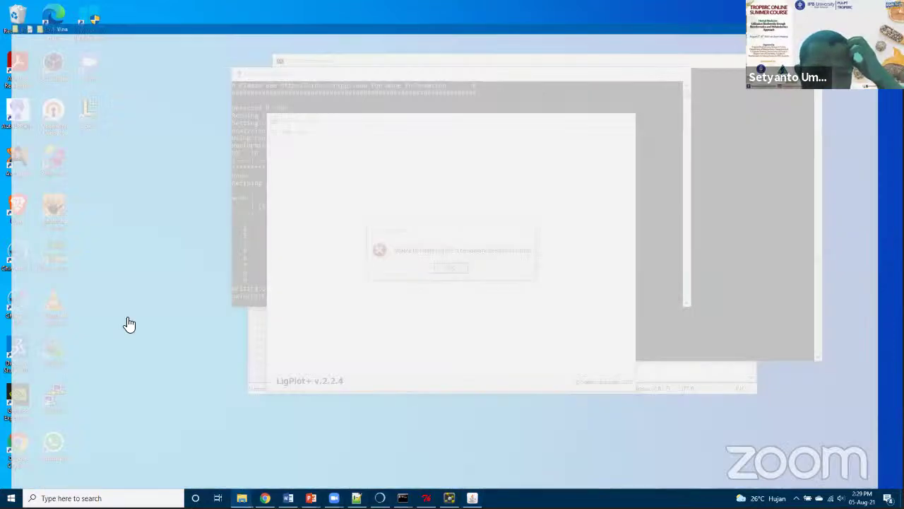
{"action": "left_click", "coordinate": [49, 344]}
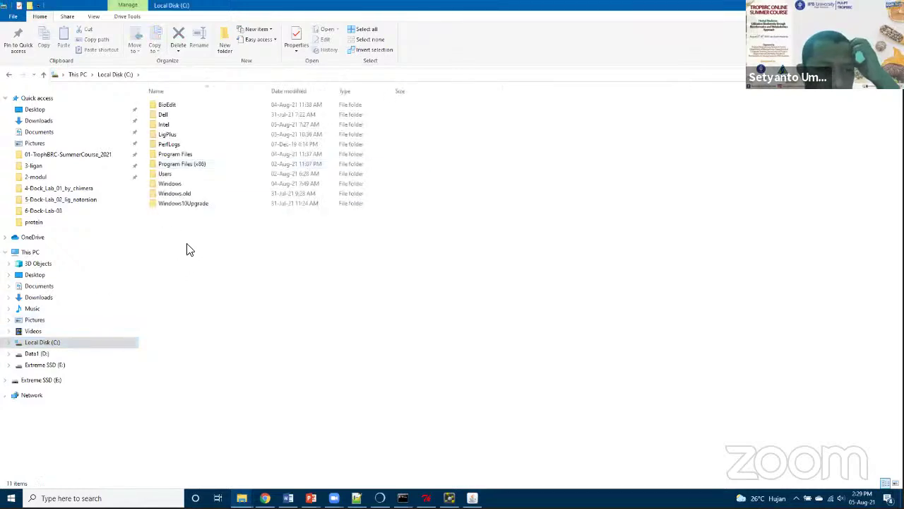
{"action": "right_click", "coordinate": [187, 245]}
{"action": "mouse_move", "coordinate": [233, 342]}
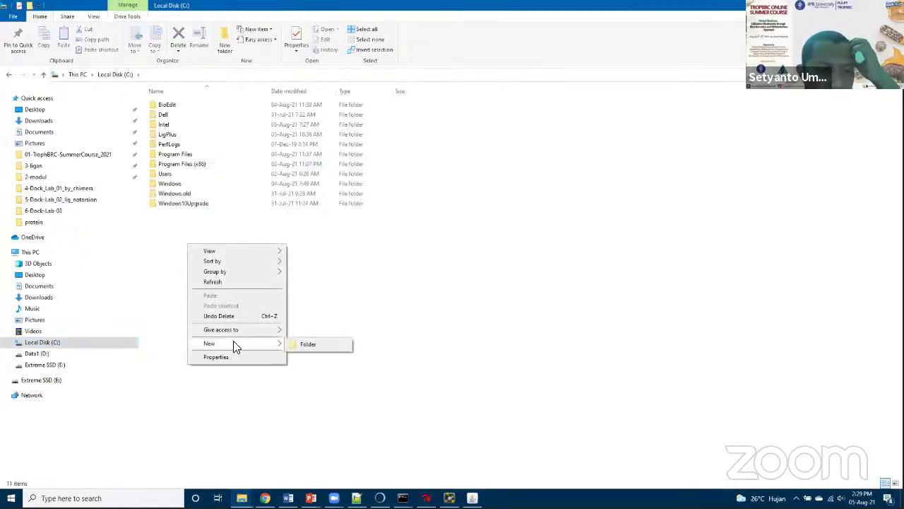
{"action": "left_click", "coordinate": [301, 349]}
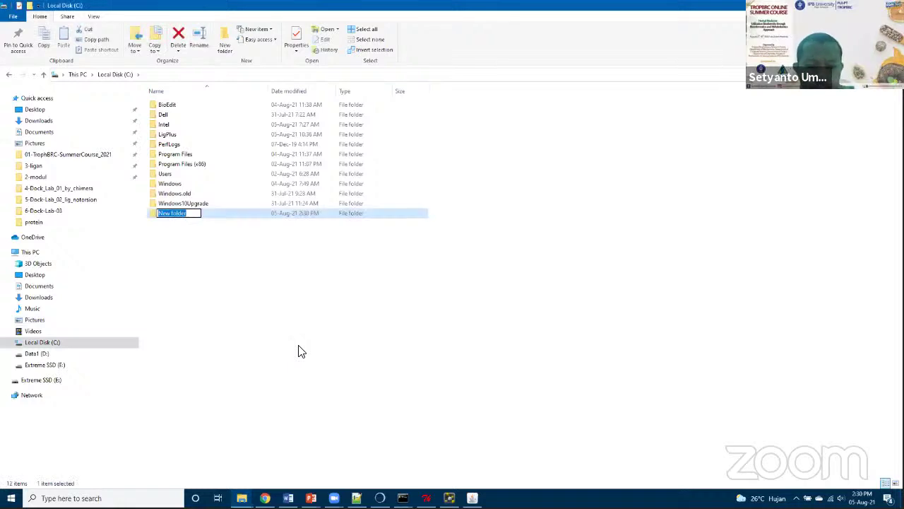
{"action": "type", "text": "tmp"}
{"action": "key", "text": "Return"}
Return to LigPlot+, dismiss the file-write error and reload complex-3m08-rar-torsion.pdb.
{"action": "left_click", "coordinate": [471, 497]}
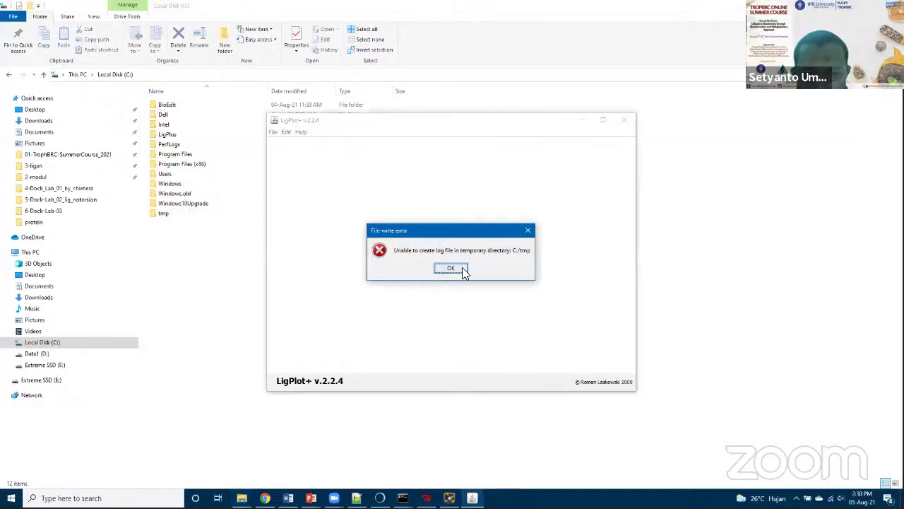
{"action": "left_click", "coordinate": [459, 267]}
{"action": "left_click", "coordinate": [273, 133]}
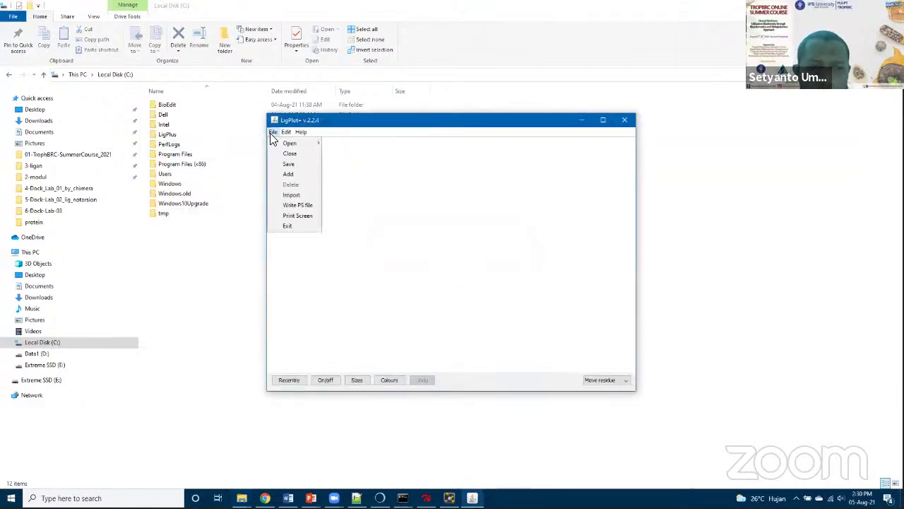
{"action": "mouse_move", "coordinate": [302, 146]}
{"action": "left_click", "coordinate": [345, 144]}
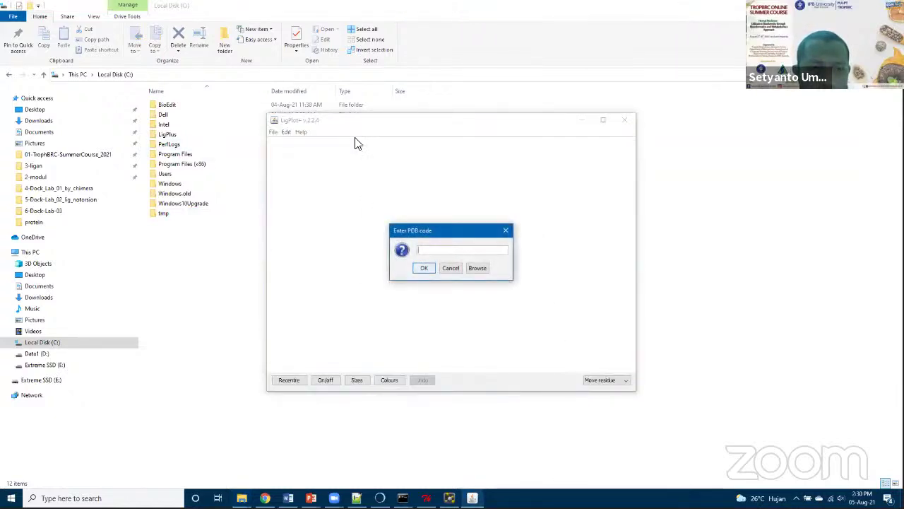
{"action": "left_click", "coordinate": [477, 269]}
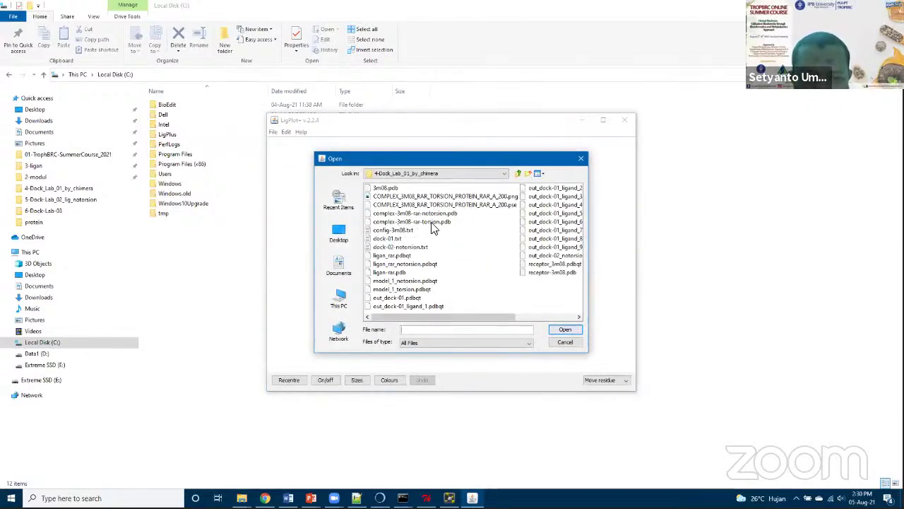
{"action": "left_click", "coordinate": [431, 222]}
{"action": "left_click", "coordinate": [558, 330]}
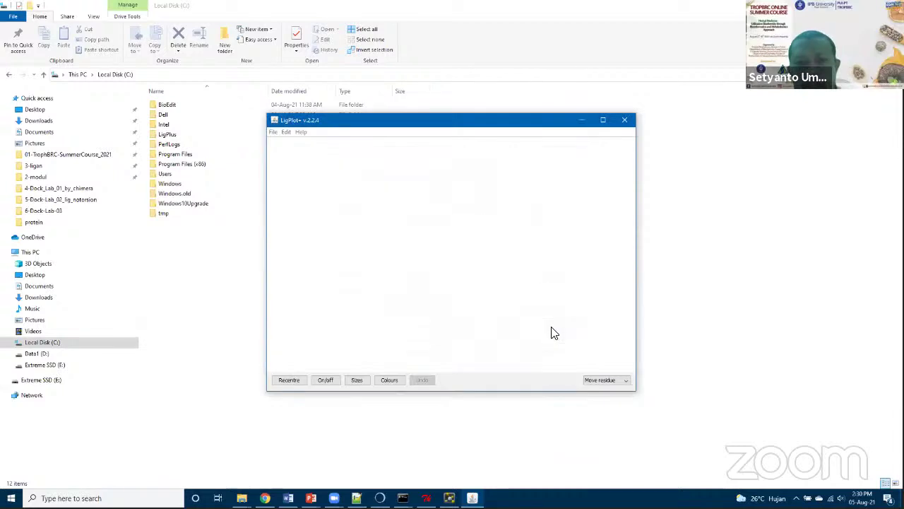
Run LIGPLOT on the complex, view the interaction plot full-screen and exit LigPlot+ without saving.
{"action": "left_click", "coordinate": [340, 333]}
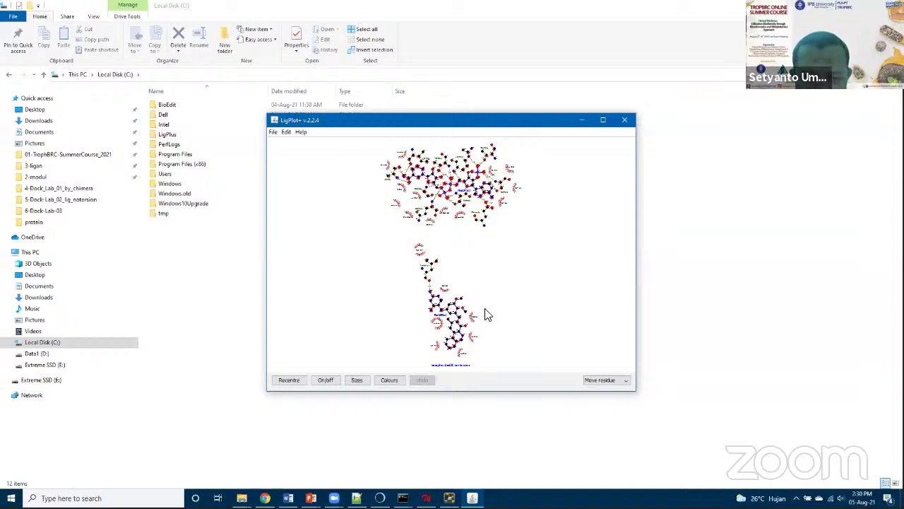
{"action": "left_click", "coordinate": [605, 120]}
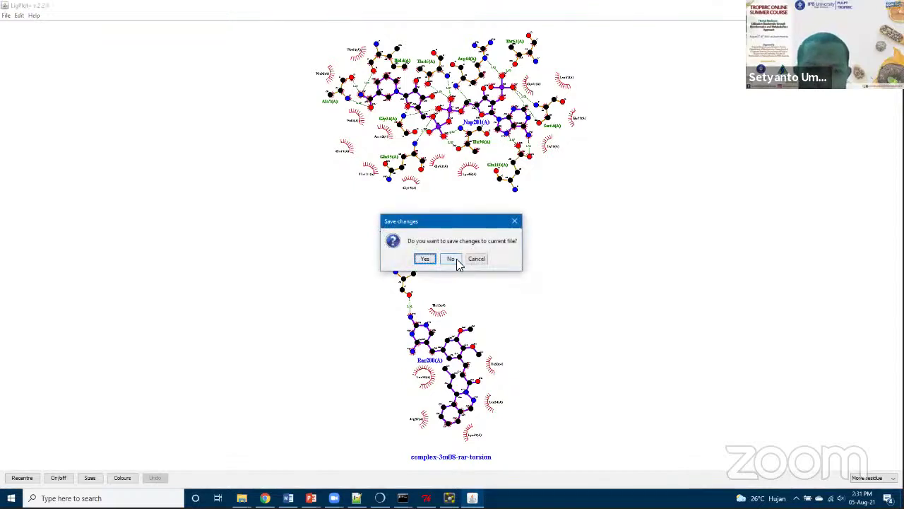
{"action": "left_click", "coordinate": [450, 259]}
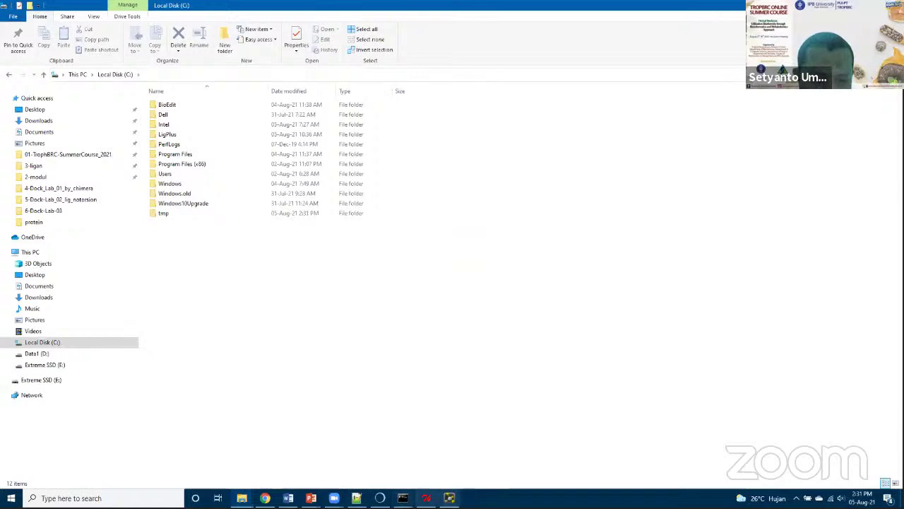
Open complex-3m08-rar-torsion.pdb from 01-TrophBRC-SummerCourse_2021\4-Dock_Lab_01_by_chimera in Notepad++.
{"action": "left_click", "coordinate": [64, 156]}
{"action": "left_click", "coordinate": [182, 164]}
{"action": "double_click", "coordinate": [181, 164]}
{"action": "left_click", "coordinate": [212, 144]}
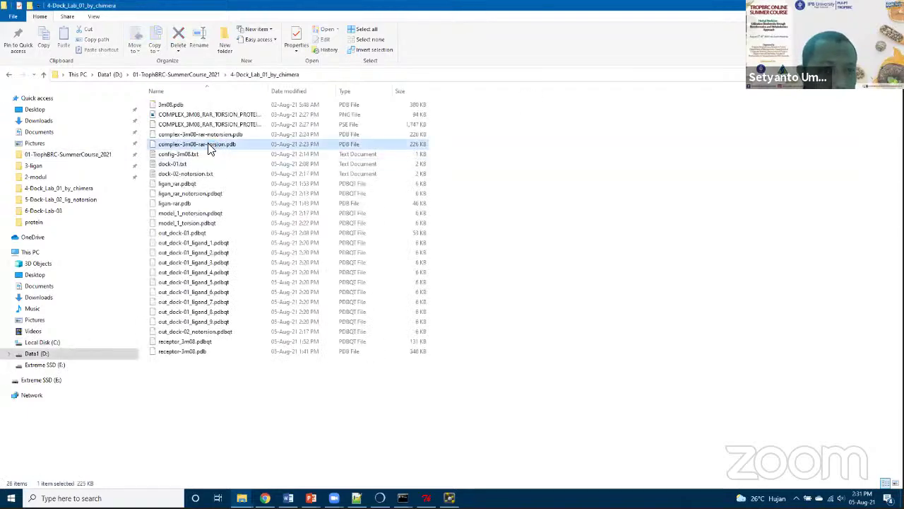
{"action": "right_click", "coordinate": [212, 144]}
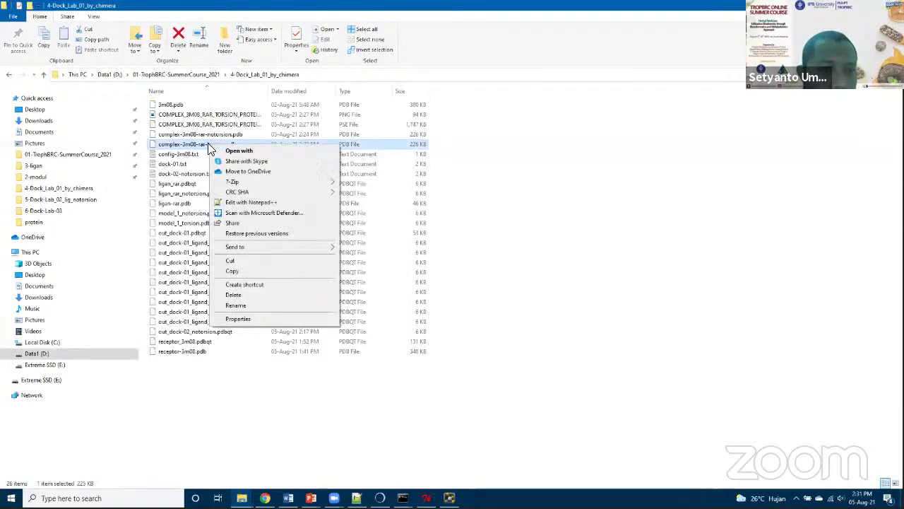
{"action": "left_click", "coordinate": [253, 204]}
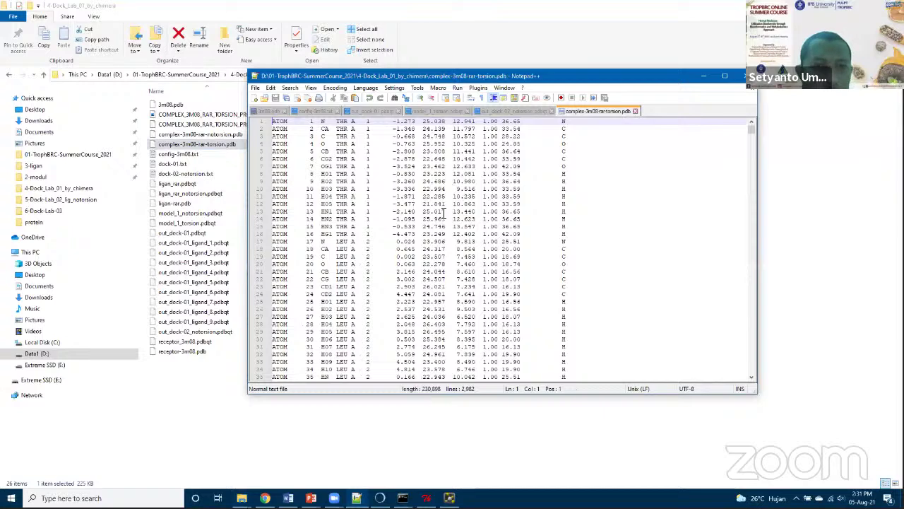
Examine the end of the protein chain and the NAP 201 and RAR 200 HETATM records in the file.
{"action": "scroll", "coordinate": [753, 146], "scroll_direction": "down", "scroll_amount": 20}
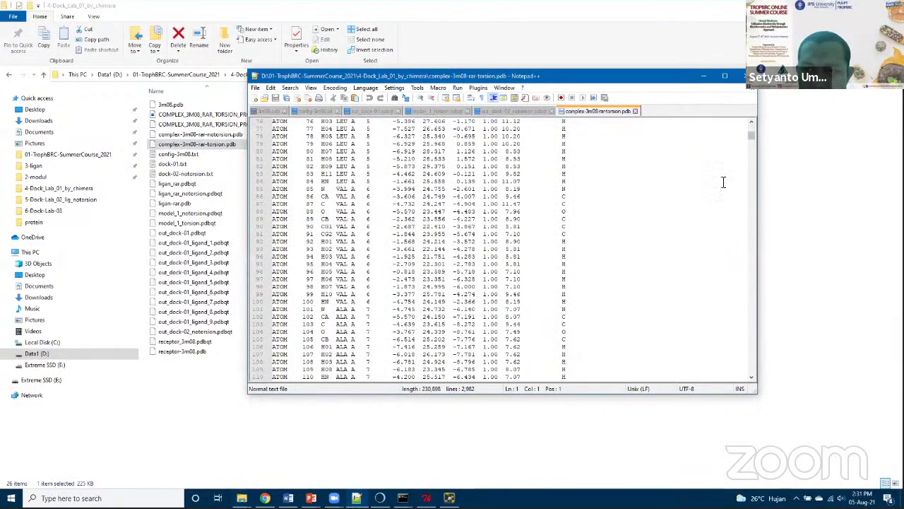
{"action": "left_click_drag", "start_coordinate": [751, 138], "coordinate": [751, 237]}
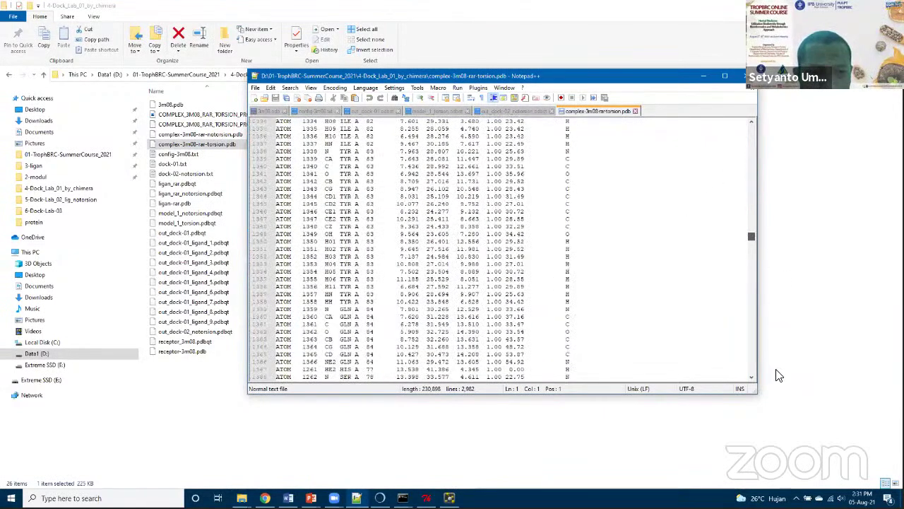
{"action": "left_click_drag", "start_coordinate": [774, 355], "coordinate": [770, 358]}
{"action": "scroll", "coordinate": [602, 246], "scroll_direction": "down", "scroll_amount": 10}
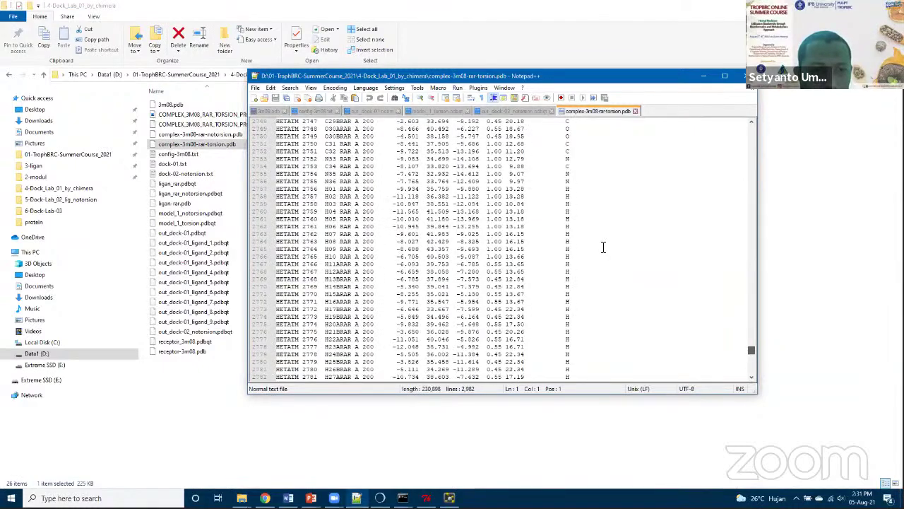
{"action": "scroll", "coordinate": [603, 246], "scroll_direction": "up", "scroll_amount": 20}
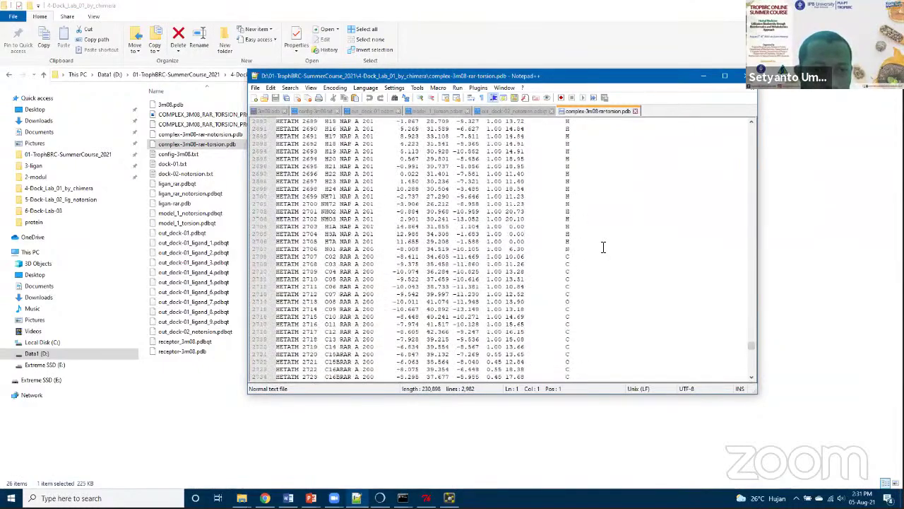
{"action": "scroll", "coordinate": [602, 247], "scroll_direction": "up", "scroll_amount": 20}
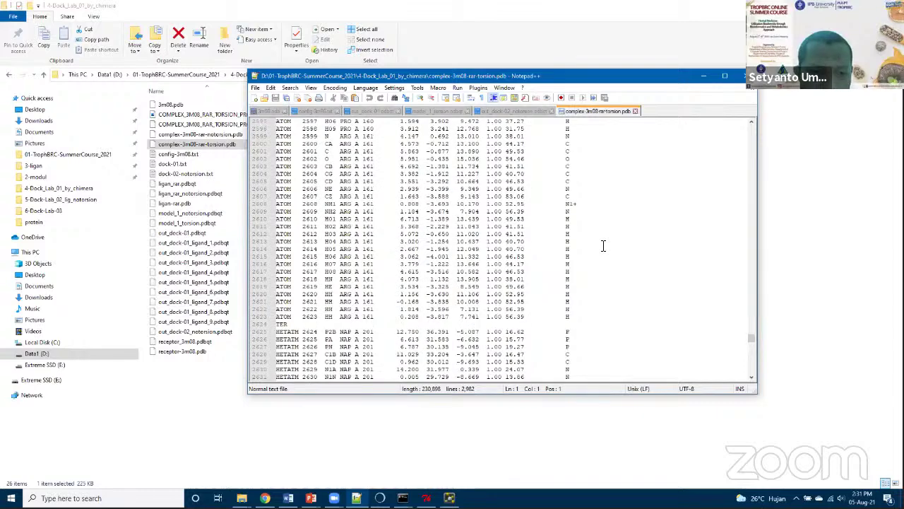
{"action": "scroll", "coordinate": [352, 230], "scroll_direction": "down", "scroll_amount": 20}
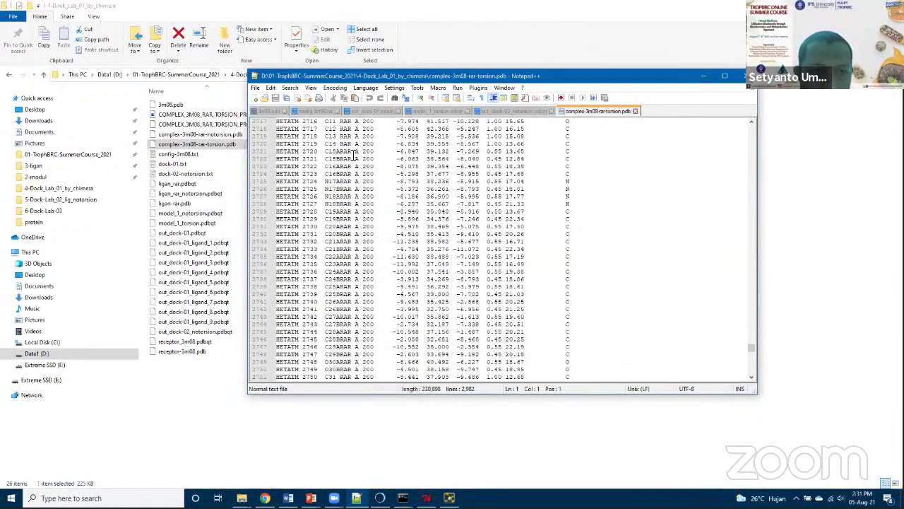
{"action": "left_click", "coordinate": [297, 150]}
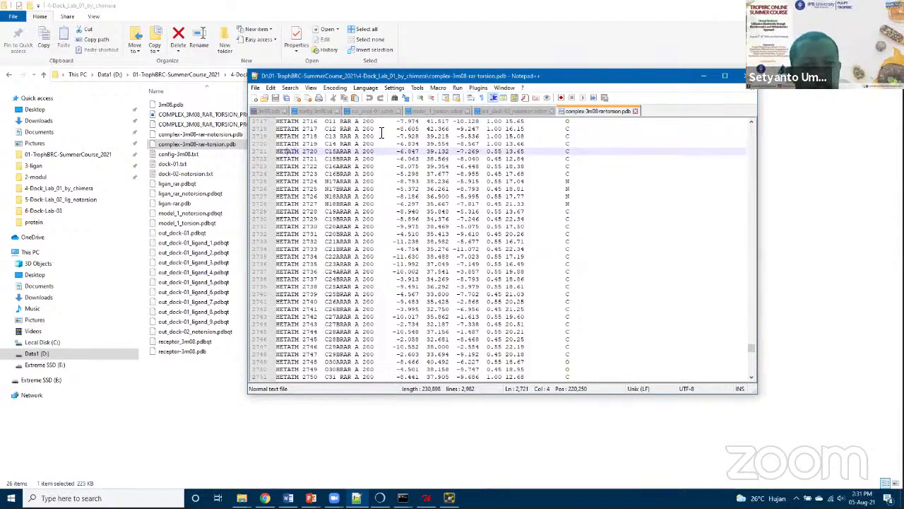
Insert a TER line between the last NAP 201 atom and the first RAR 200 atom.
{"action": "scroll", "coordinate": [344, 168], "scroll_direction": "up", "scroll_amount": 3}
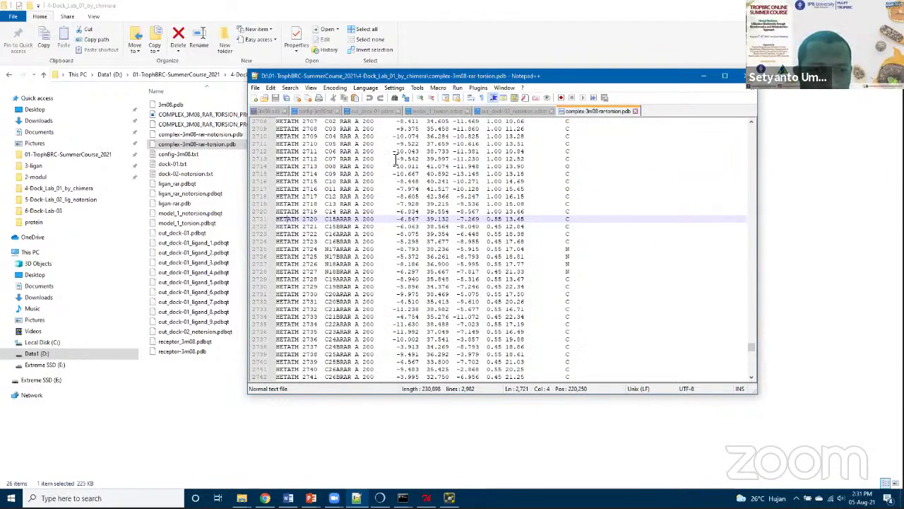
{"action": "scroll", "coordinate": [397, 159], "scroll_direction": "up", "scroll_amount": 4}
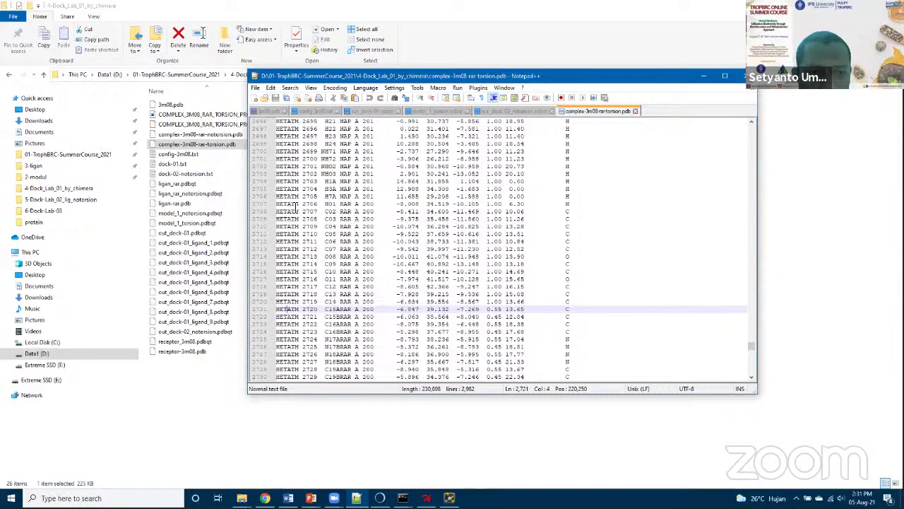
{"action": "left_click", "coordinate": [279, 204]}
{"action": "key", "text": "Return"}
{"action": "key", "text": "Up"}
{"action": "type", "text": "TR"}
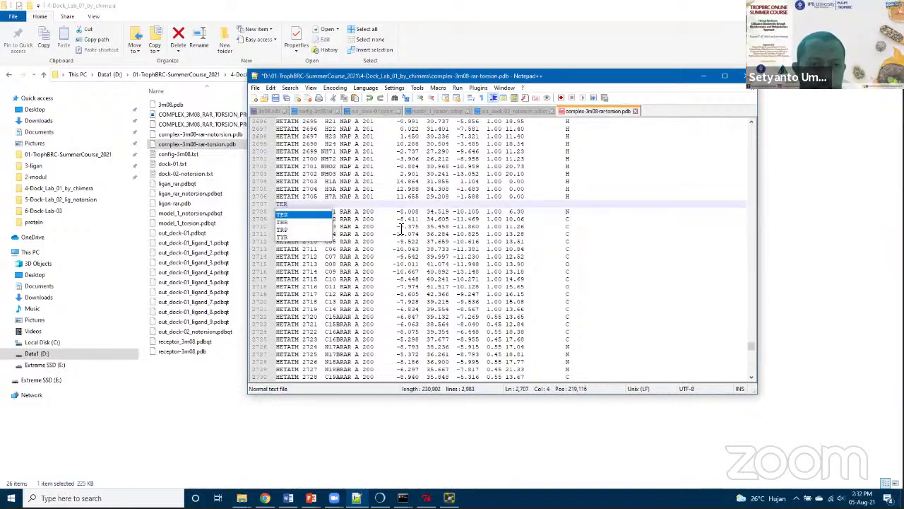
{"action": "left_click", "coordinate": [410, 265]}
Check the TER separators around the NAP records, save complex-3m08-rar-torsion.pdb and close the file explorer window.
{"action": "scroll", "coordinate": [410, 264], "scroll_direction": "up", "scroll_amount": 20}
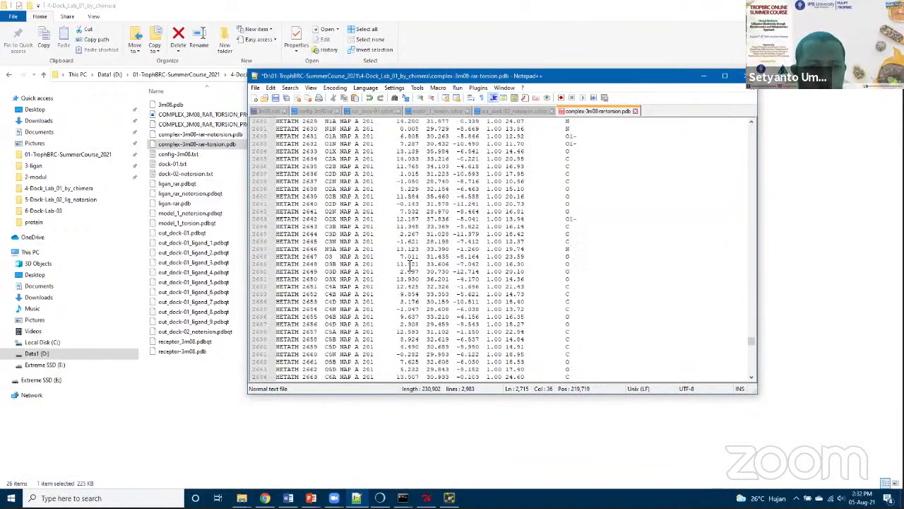
{"action": "scroll", "coordinate": [410, 264], "scroll_direction": "up", "scroll_amount": 4}
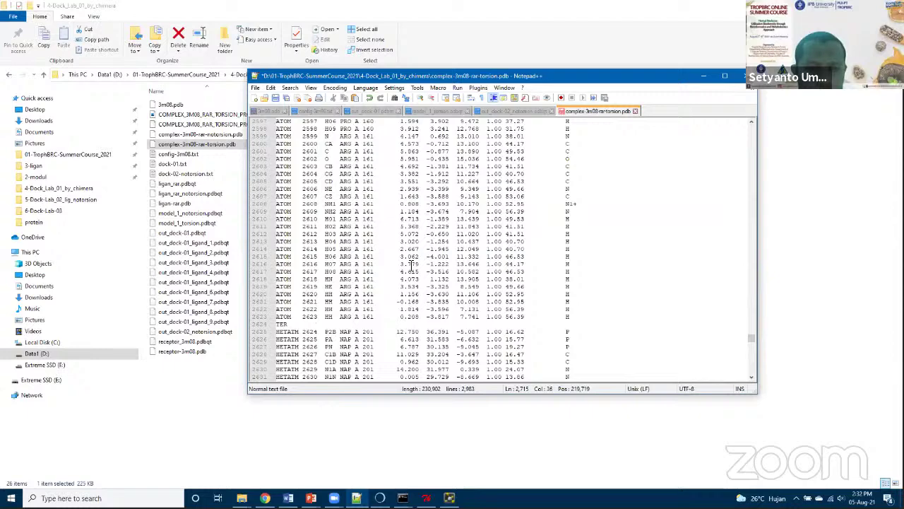
{"action": "scroll", "coordinate": [410, 265], "scroll_direction": "down", "scroll_amount": 15}
{"action": "scroll", "coordinate": [351, 295], "scroll_direction": "down", "scroll_amount": 3}
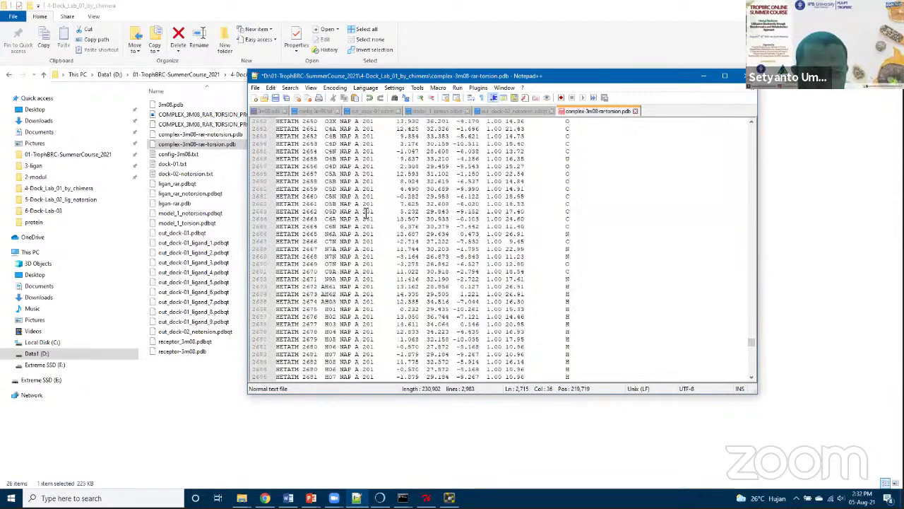
{"action": "scroll", "coordinate": [342, 261], "scroll_direction": "down", "scroll_amount": 18}
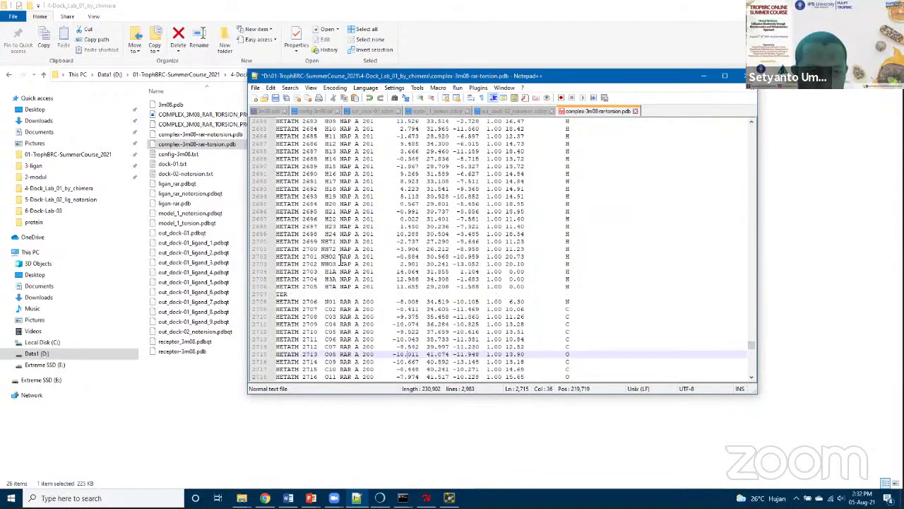
{"action": "left_click", "coordinate": [277, 99]}
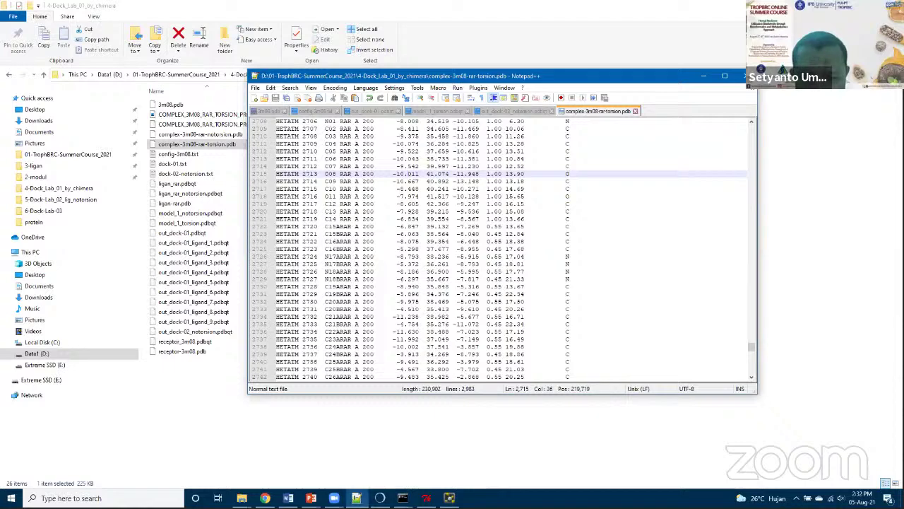
{"action": "left_click", "coordinate": [643, 459]}
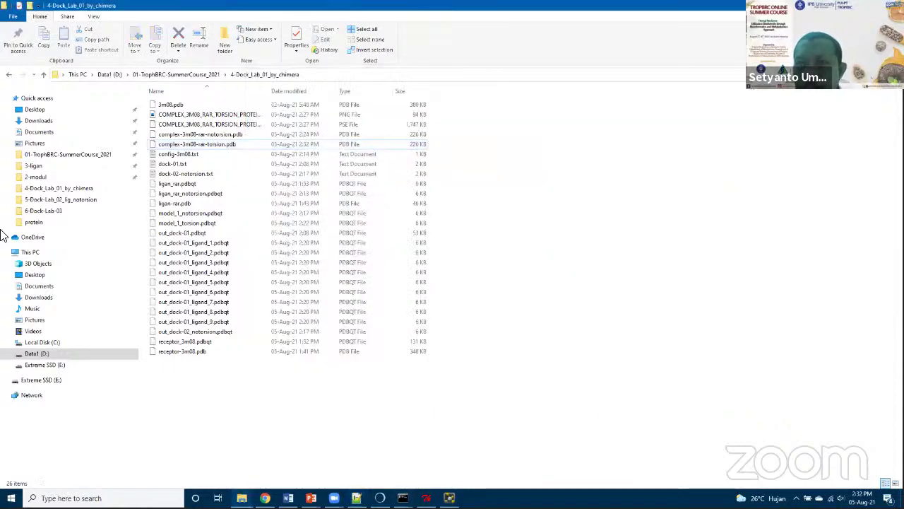
{"action": "key", "text": "alt+F4"}
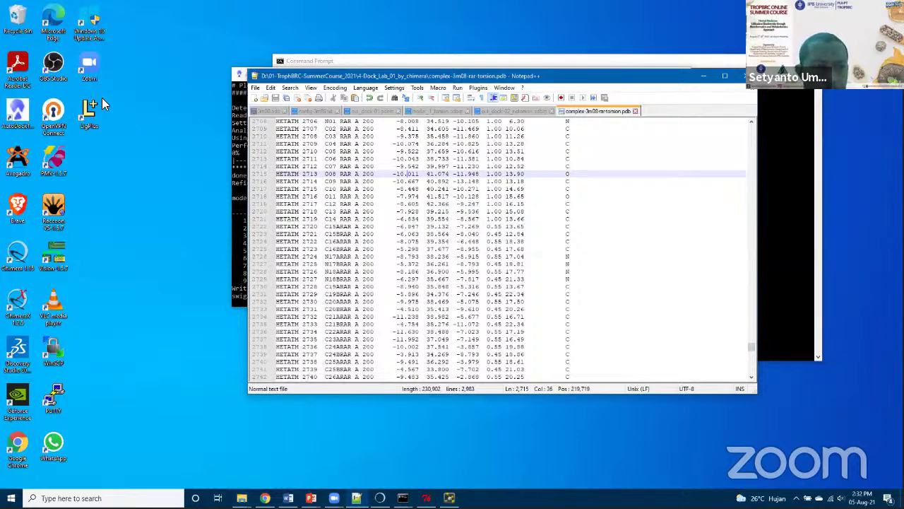
Start LigPlot+ and load complex-3m08-rar-torsion.pdb from 01-TrophBRC-SummerCourse_2021\4-Dock_Lab_01_by_chimera.
{"action": "left_click", "coordinate": [93, 110]}
{"action": "left_click_drag", "start_coordinate": [277, 140], "coordinate": [351, 147]}
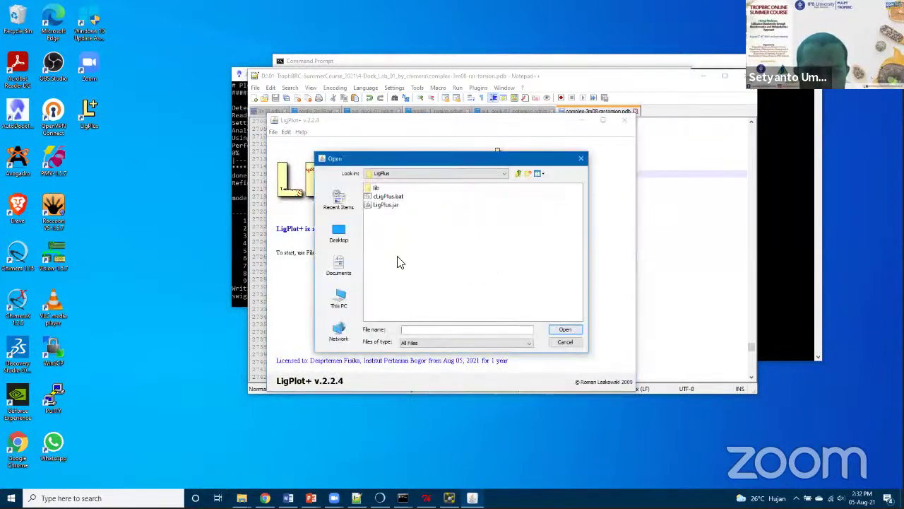
{"action": "left_click", "coordinate": [346, 275]}
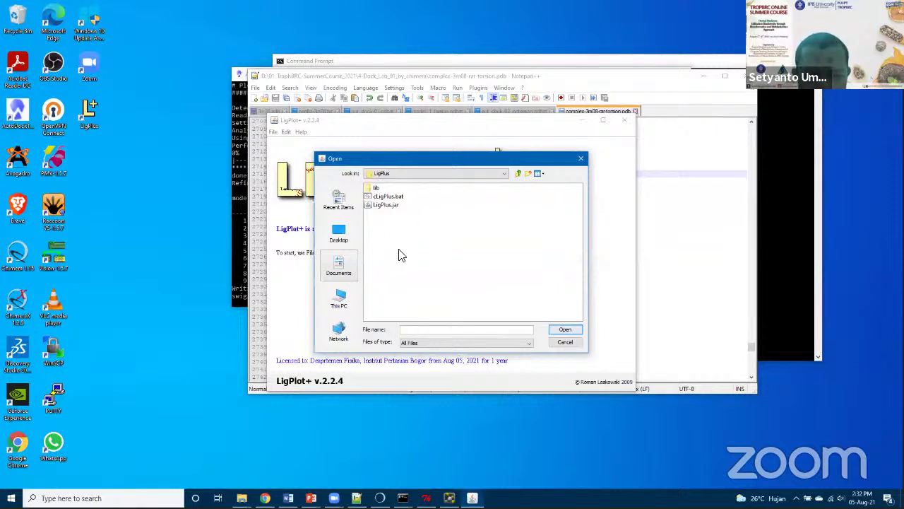
{"action": "type", "text": "D:\\01-TrophBRC-SummerCourse_2021"}
{"action": "key", "text": "Return"}
{"action": "double_click", "coordinate": [417, 238]}
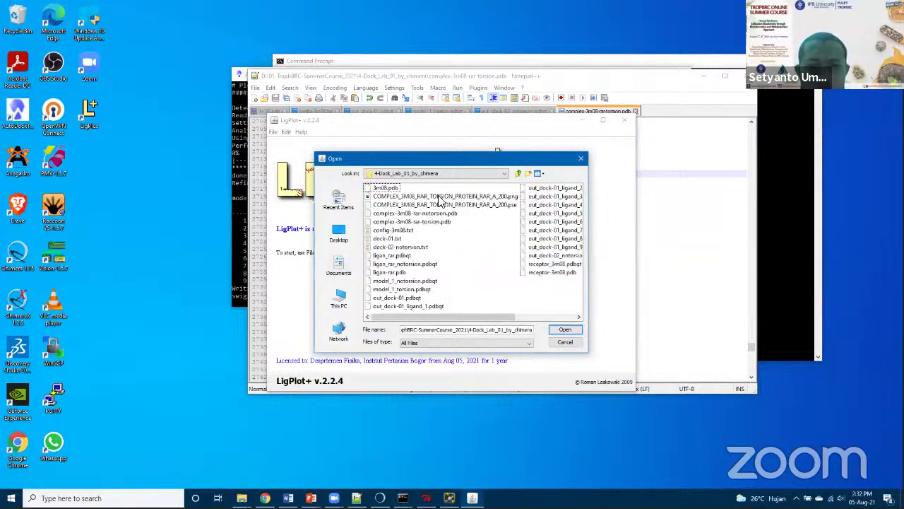
{"action": "left_click", "coordinate": [433, 223]}
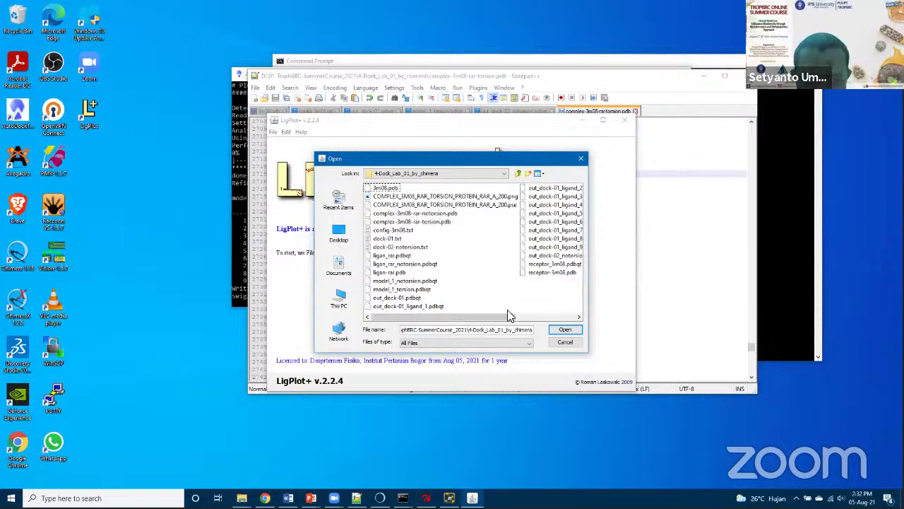
{"action": "left_click", "coordinate": [562, 330]}
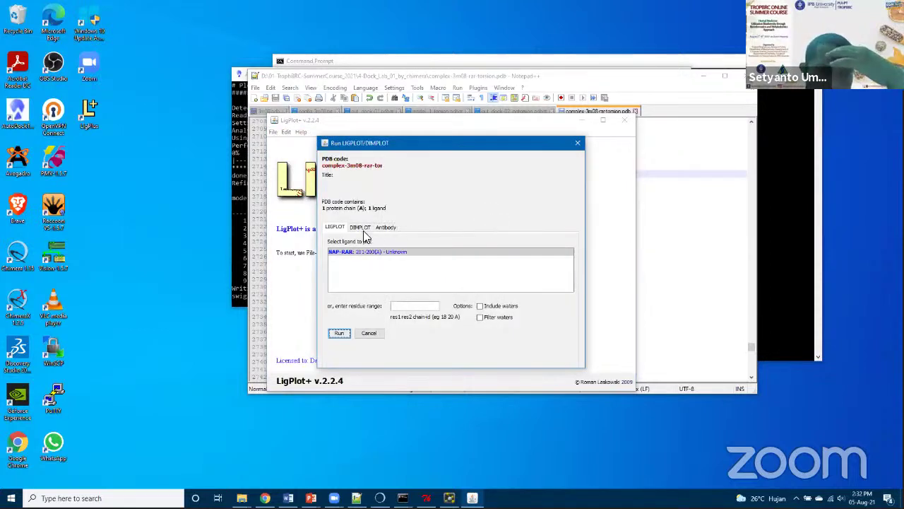
Check the NAP-RAR ligand entry offered for plotting, and close LigPlot+ without running the plot.
{"action": "left_click", "coordinate": [355, 252]}
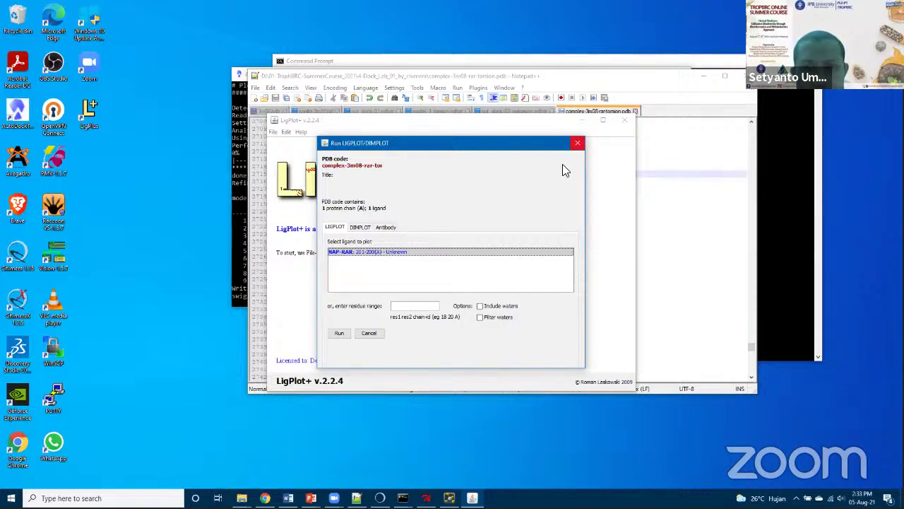
{"action": "left_click", "coordinate": [577, 144]}
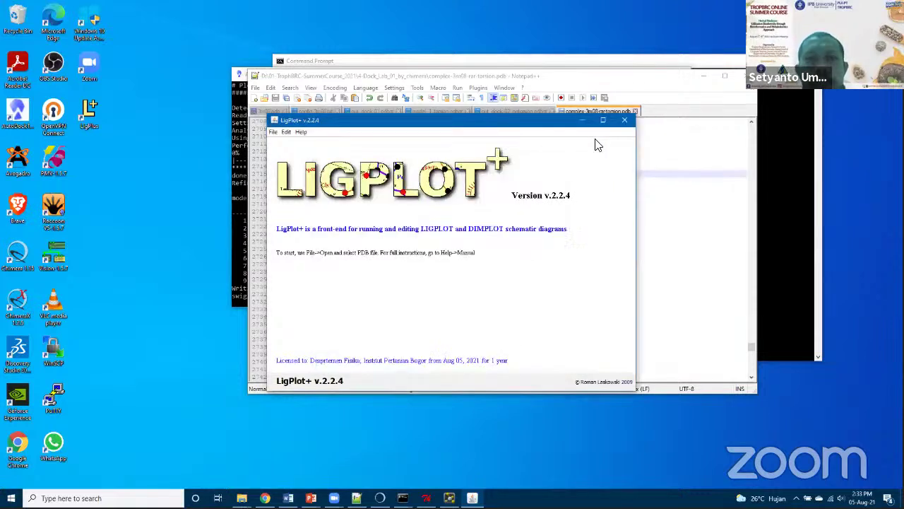
{"action": "left_click", "coordinate": [627, 121]}
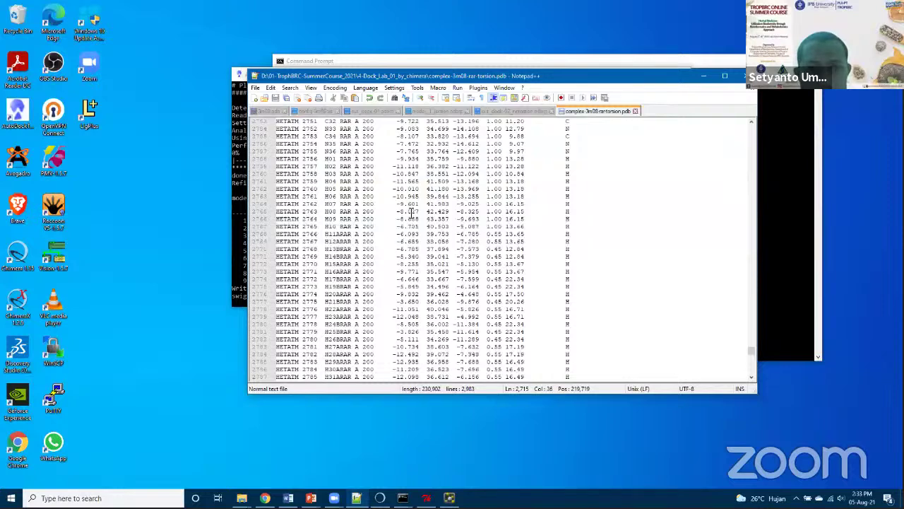
Look through the remaining RAR 200 records in complex-3m08-rar-torsion.pdb and compare with the open 3m08.pdb.
{"action": "scroll", "coordinate": [260, 122], "scroll_direction": "down", "scroll_amount": 20}
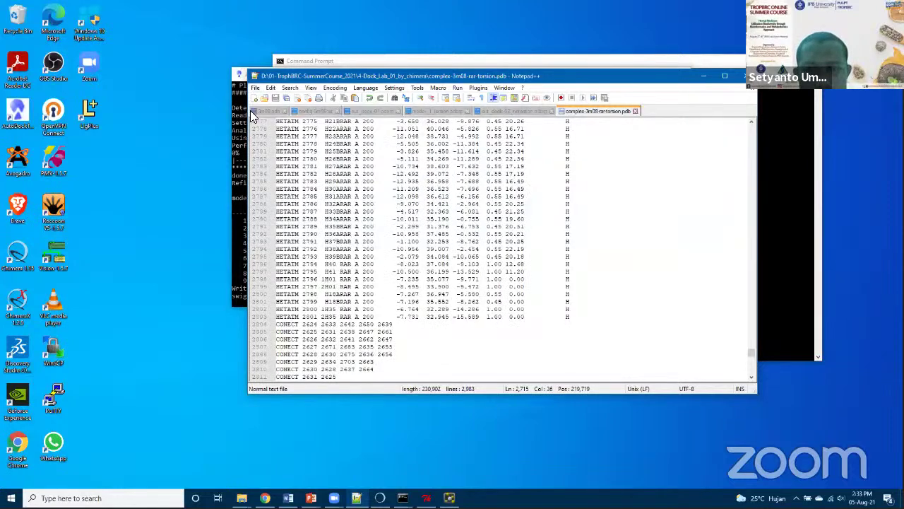
{"action": "left_click", "coordinate": [252, 111]}
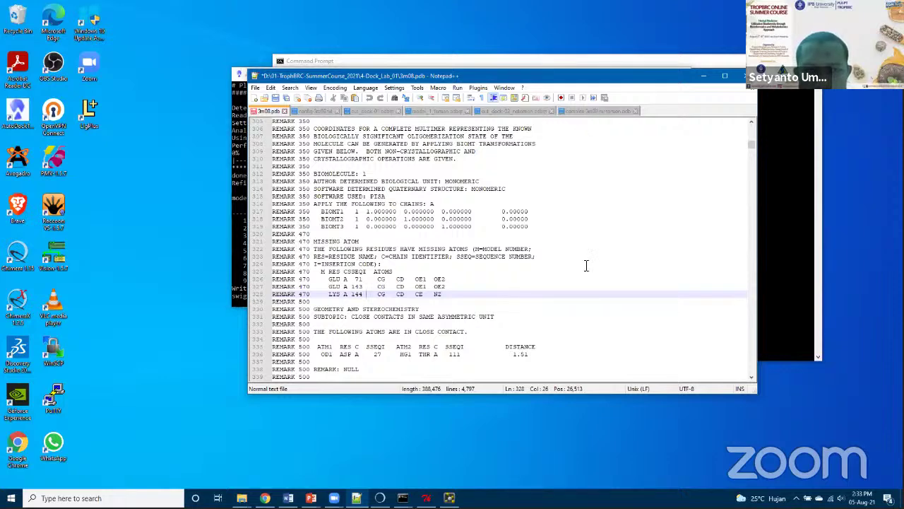
{"action": "key", "text": "ctrl+Tab"}
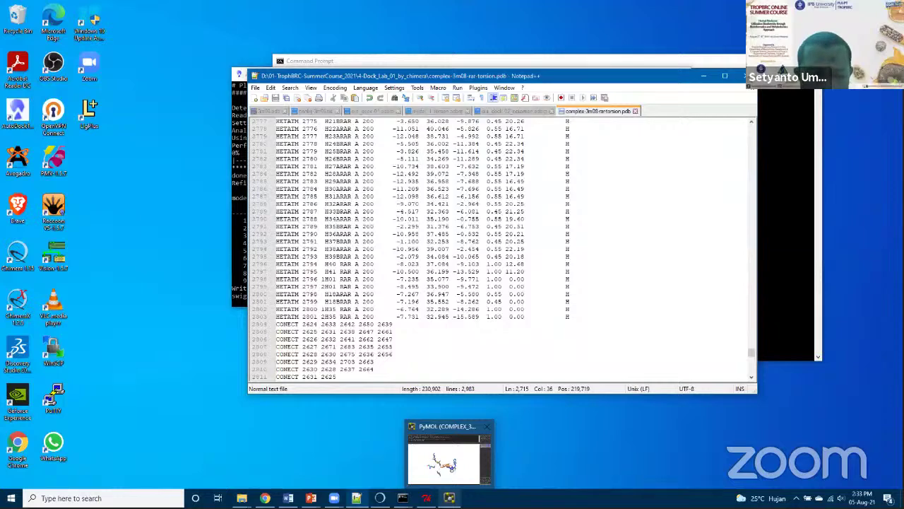
Switch to Chrome and look over the admetSAR 2 search options and the old admetSAR 1 home page.
{"action": "mouse_move", "coordinate": [311, 497]}
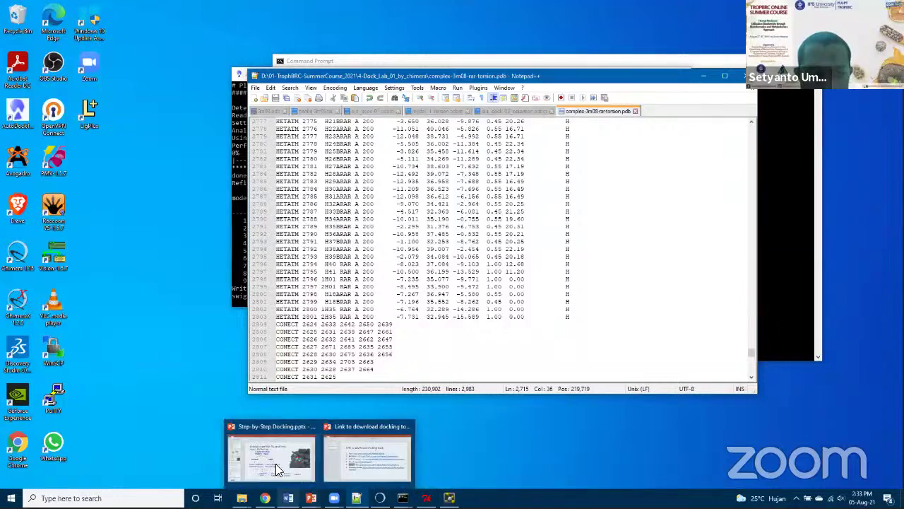
{"action": "key", "text": "alt+Tab"}
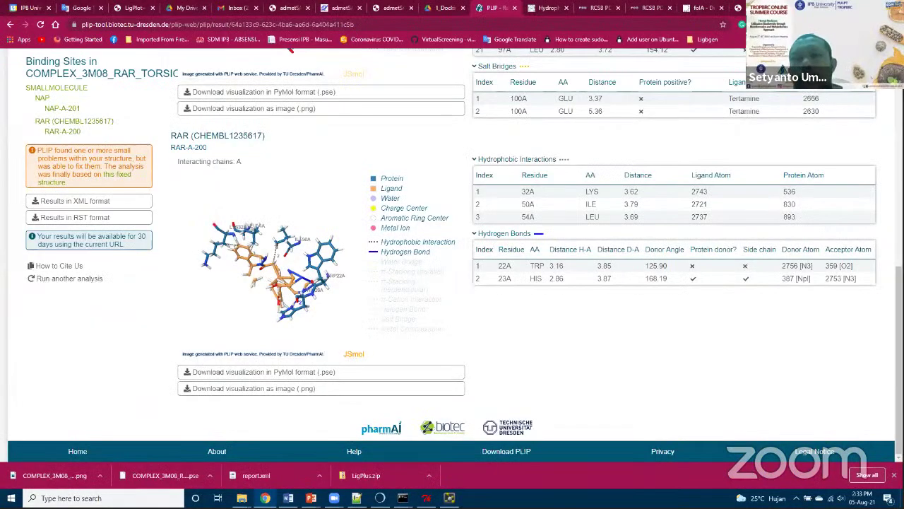
{"action": "key", "text": "ctrl+t"}
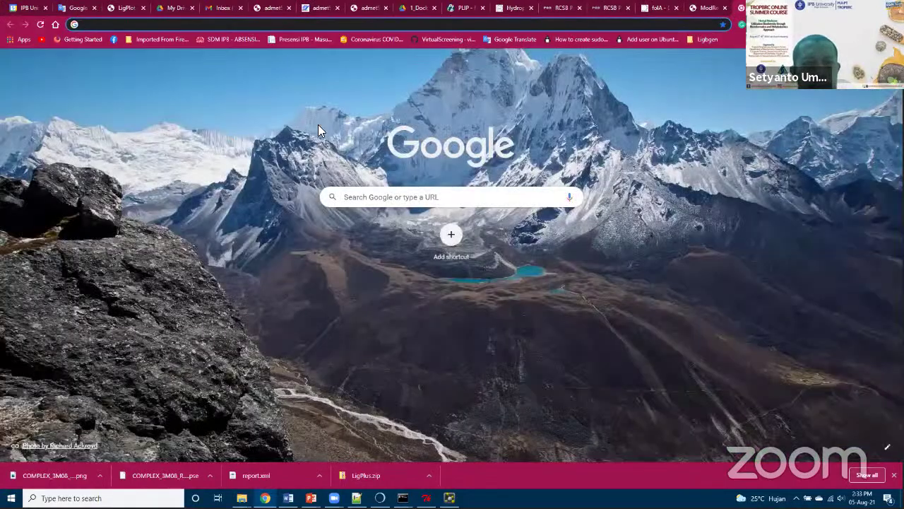
{"action": "key", "text": "ctrl+6"}
{"action": "scroll", "coordinate": [318, 128], "scroll_direction": "up", "scroll_amount": 2}
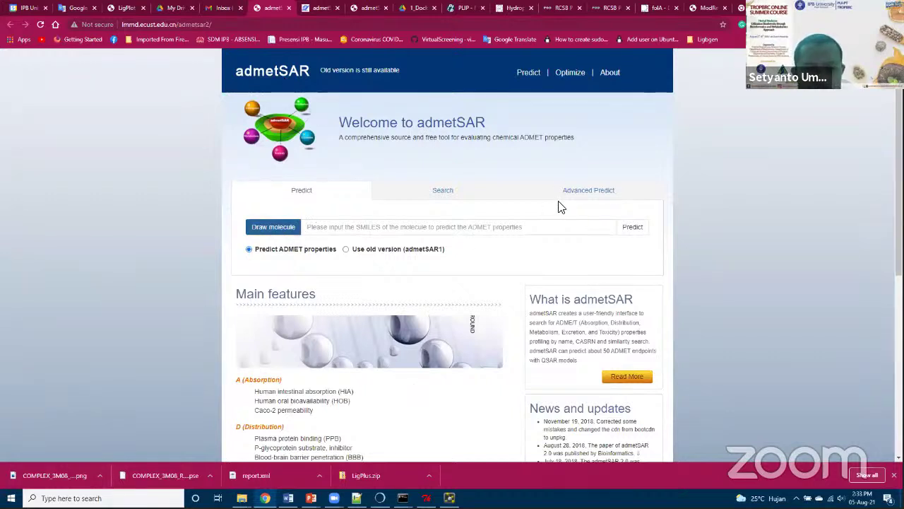
{"action": "left_click", "coordinate": [448, 190]}
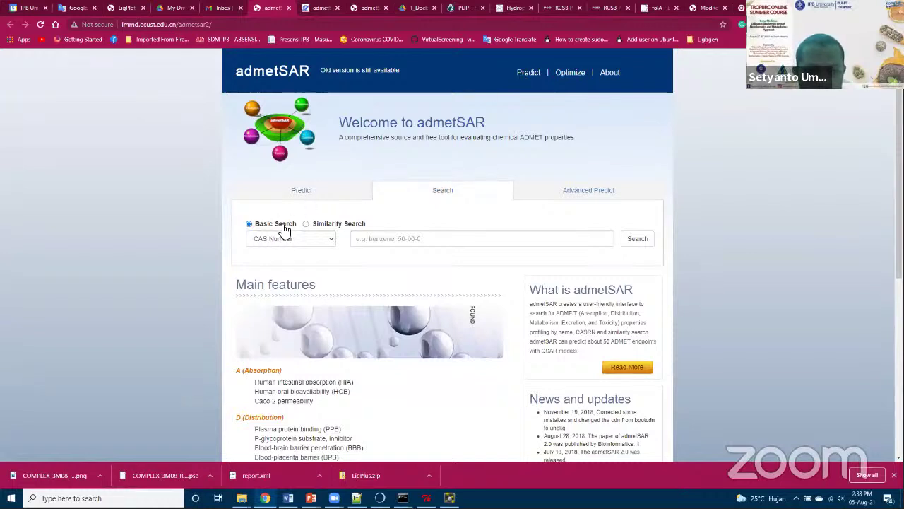
{"action": "left_click", "coordinate": [441, 195]}
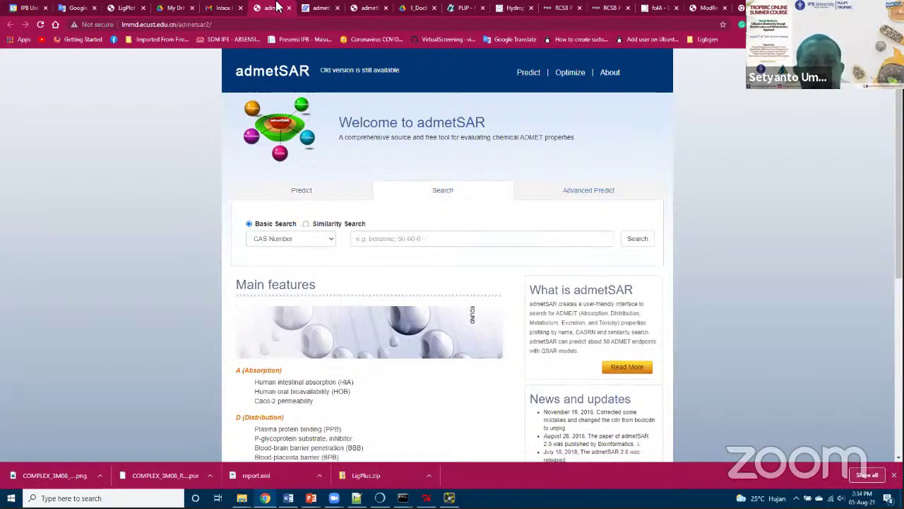
{"action": "left_click", "coordinate": [322, 7]}
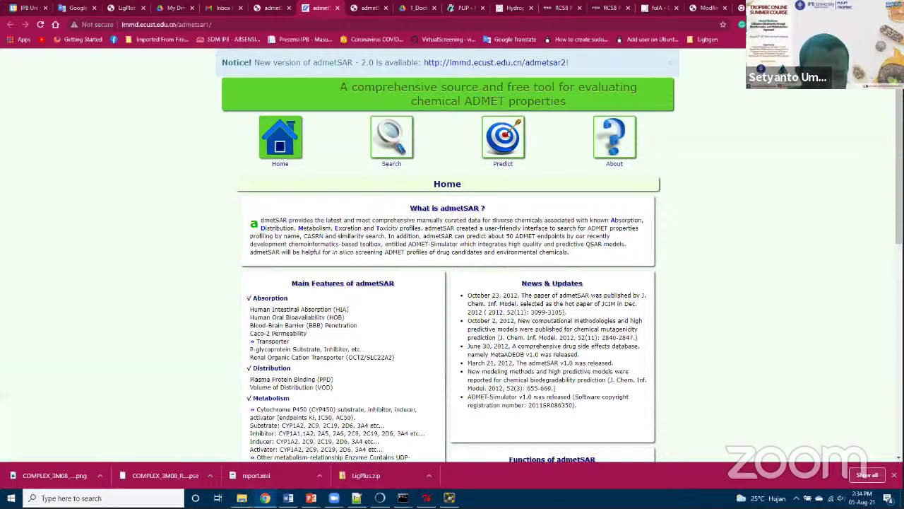
Switch to File Explorer and view the SDF ligand files in 01-TrophBRC-SummerCourse_2021\3-ligan.
{"action": "mouse_move", "coordinate": [241, 498]}
{"action": "left_click", "coordinate": [286, 421]}
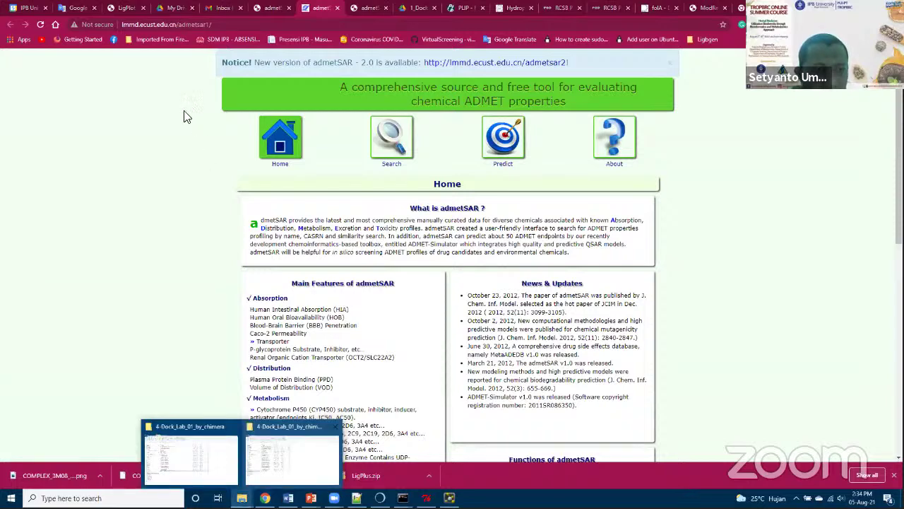
{"action": "left_click", "coordinate": [196, 76]}
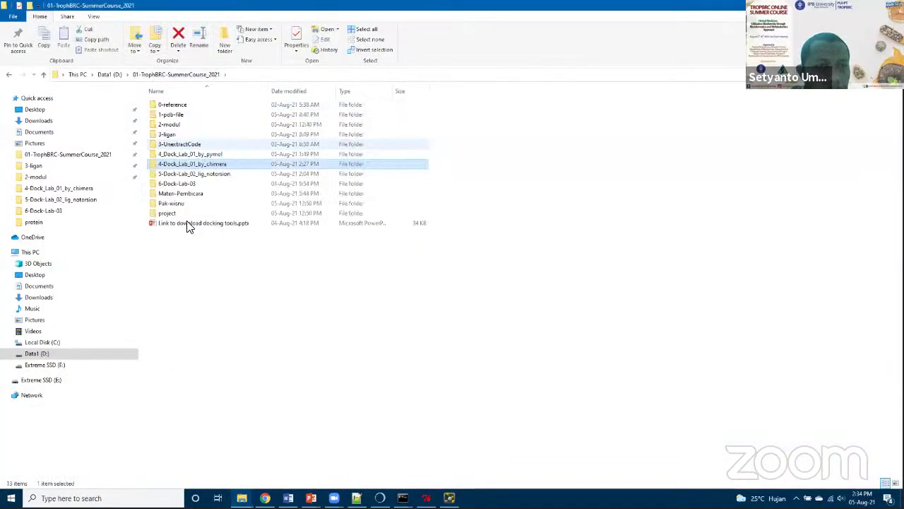
{"action": "left_click", "coordinate": [177, 135]}
{"action": "double_click", "coordinate": [292, 133]}
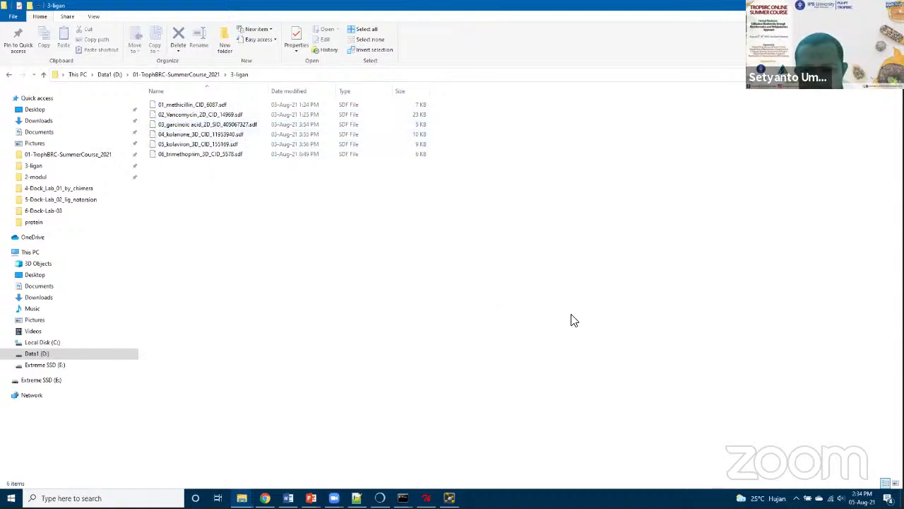
Switch to Step-by-Step Docking.pptx in PowerPoint and show slide 6, the Case2 Semi UnBound Docking stages.
{"action": "left_click", "coordinate": [311, 498]}
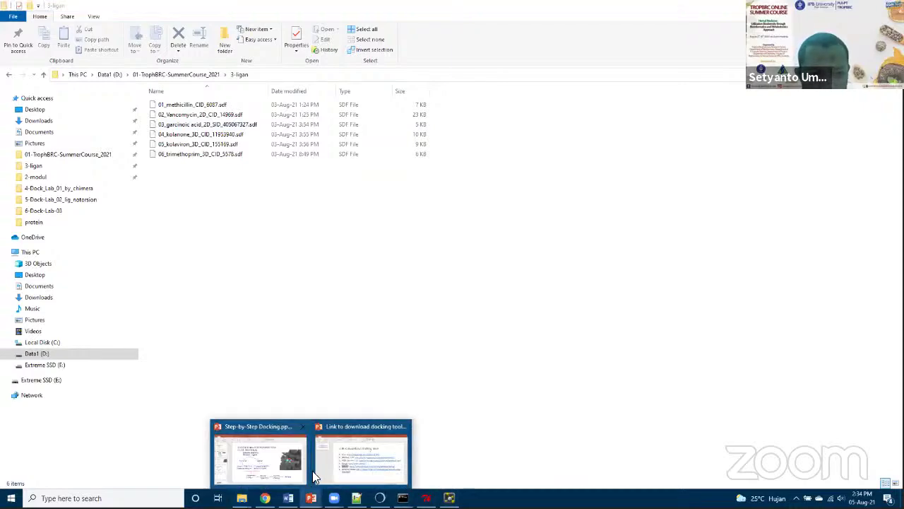
{"action": "left_click", "coordinate": [258, 448]}
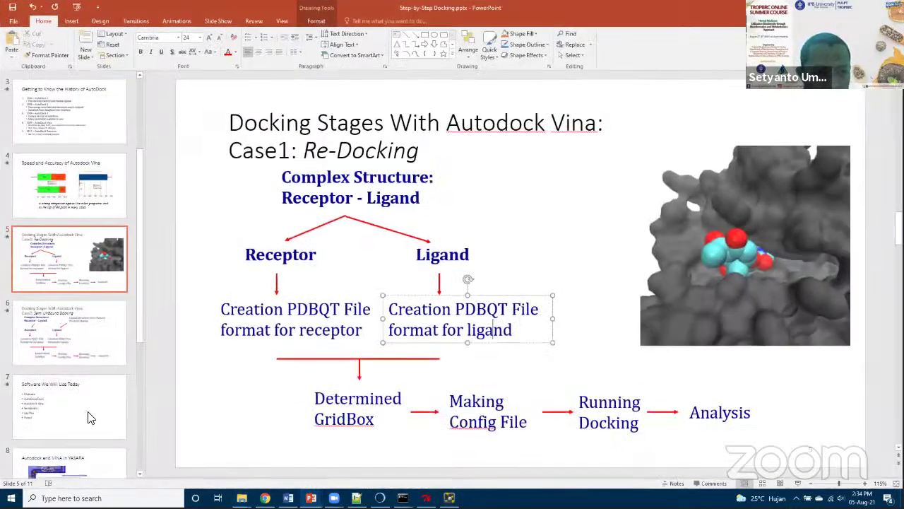
{"action": "scroll", "coordinate": [66, 219], "scroll_direction": "down", "scroll_amount": 5}
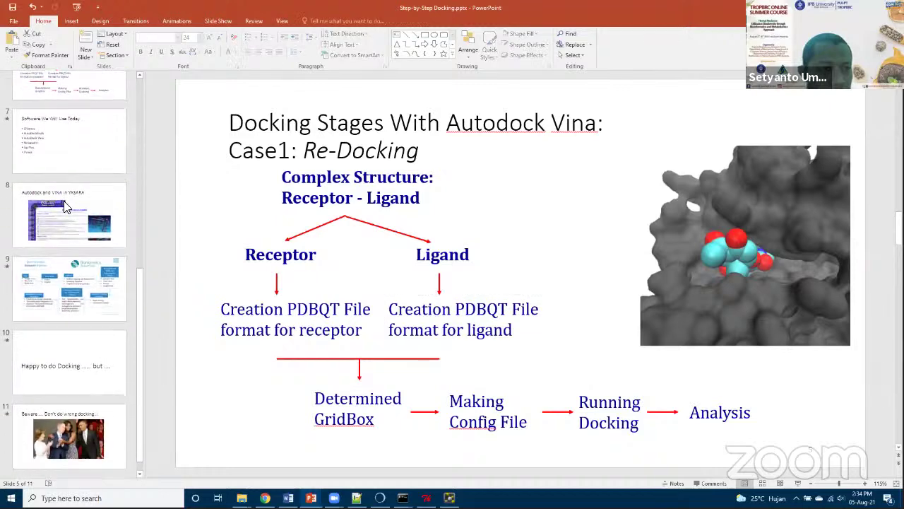
{"action": "scroll", "coordinate": [65, 208], "scroll_direction": "up", "scroll_amount": 3}
{"action": "left_click", "coordinate": [66, 207]}
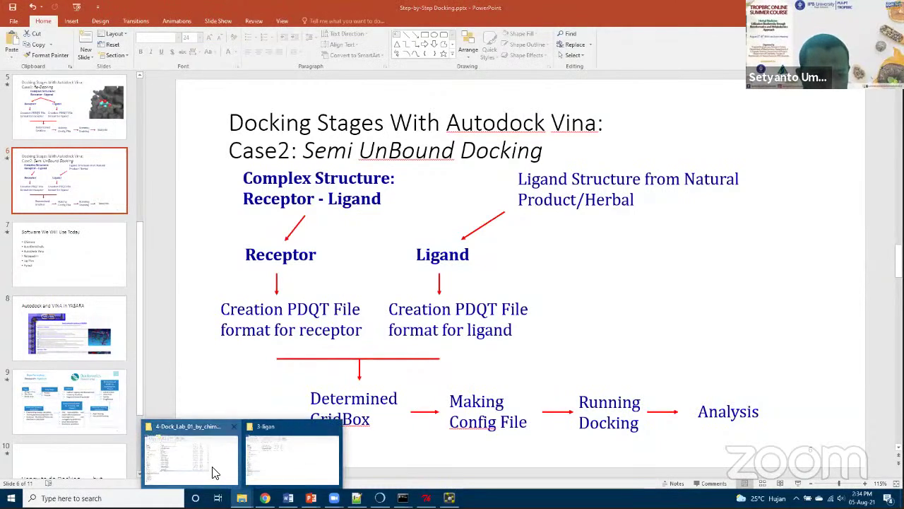
Switch to File Explorer, check the files in the 5-Dock-Lab_02_lig_notorsion folder and return to its parent folder.
{"action": "key", "text": "alt+Tab"}
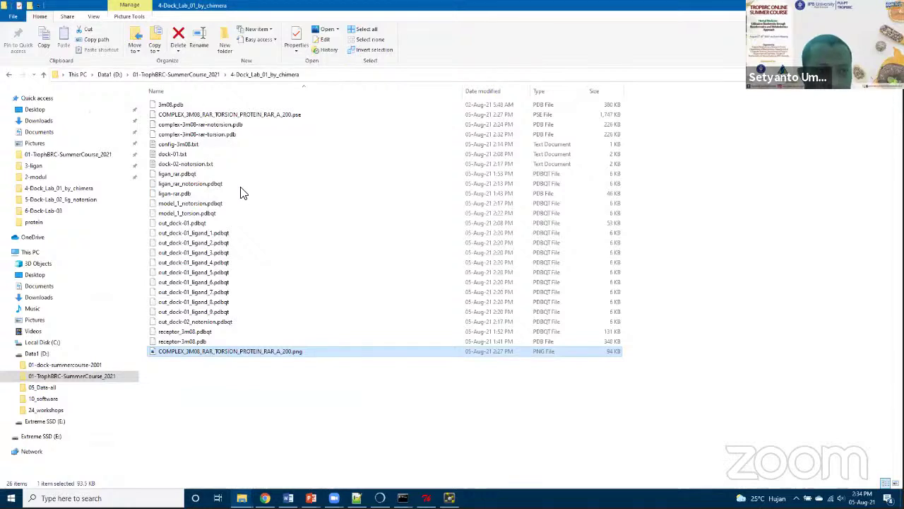
{"action": "key", "text": "alt+Up"}
{"action": "left_click", "coordinate": [203, 176]}
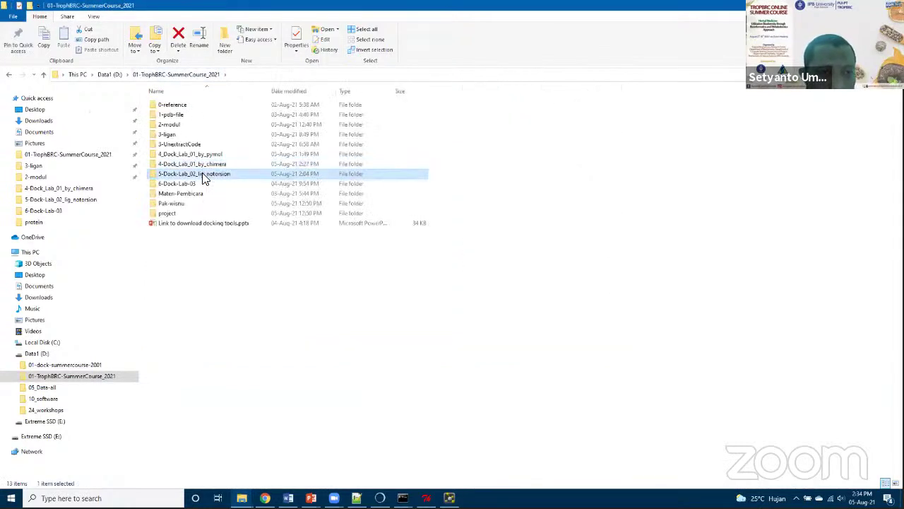
{"action": "double_click", "coordinate": [205, 181]}
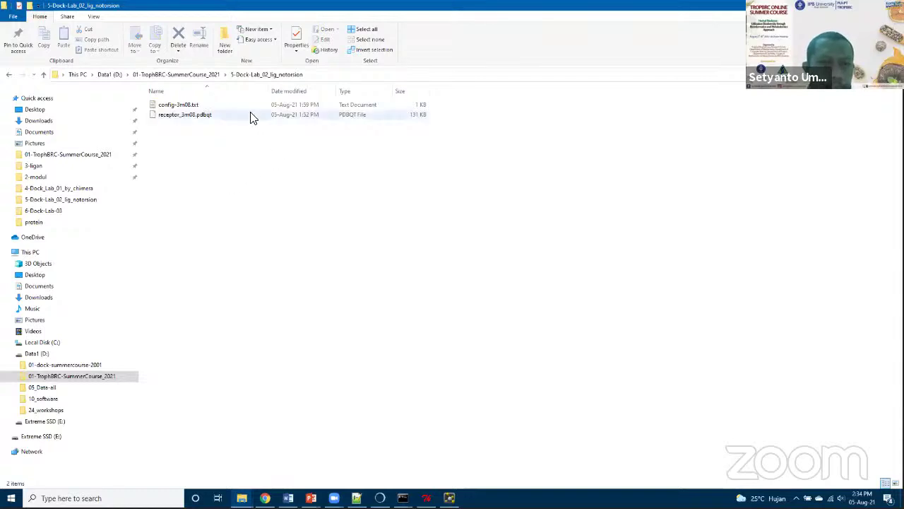
{"action": "left_click", "coordinate": [204, 76]}
Rename the 5-Dock-Lab_02_lig_notorsion folder as 5-Dock-Lab_02_semi_unbounddocking.
{"action": "left_click", "coordinate": [206, 175]}
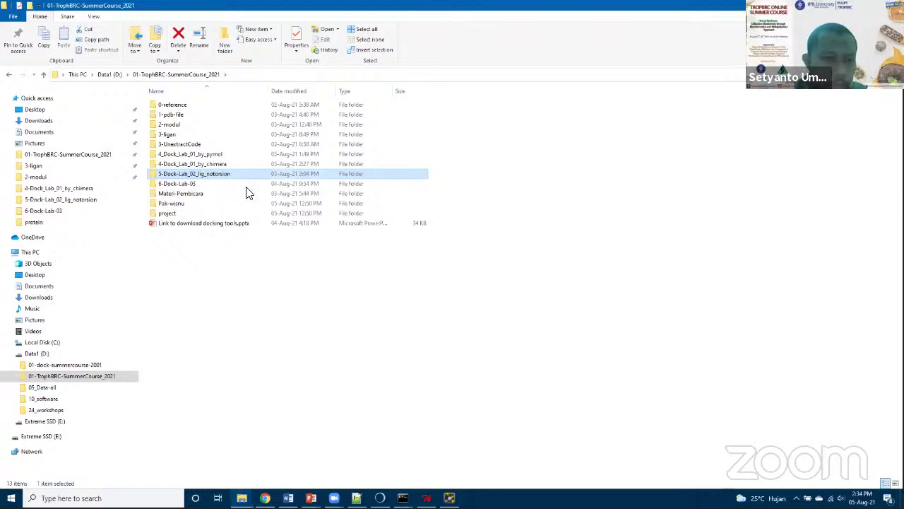
{"action": "key", "text": "F2"}
{"action": "key", "text": "BackSpace"}
{"action": "key", "text": "BackSpace"}
{"action": "key", "text": "BackSpace"}
{"action": "key", "text": "BackSpace"}
{"action": "key", "text": "BackSpace"}
{"action": "key", "text": "BackSpace"}
{"action": "key", "text": "BackSpace"}
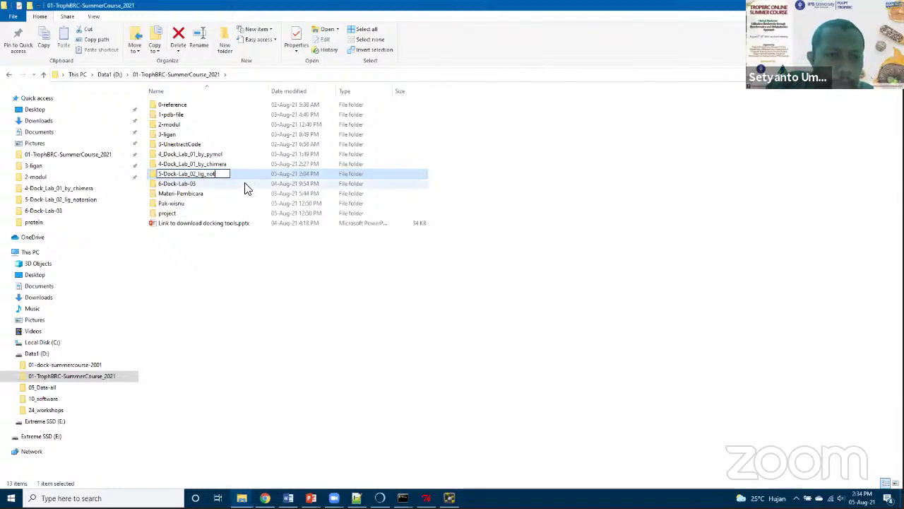
{"action": "type", "text": "semi_unbounddockin"}
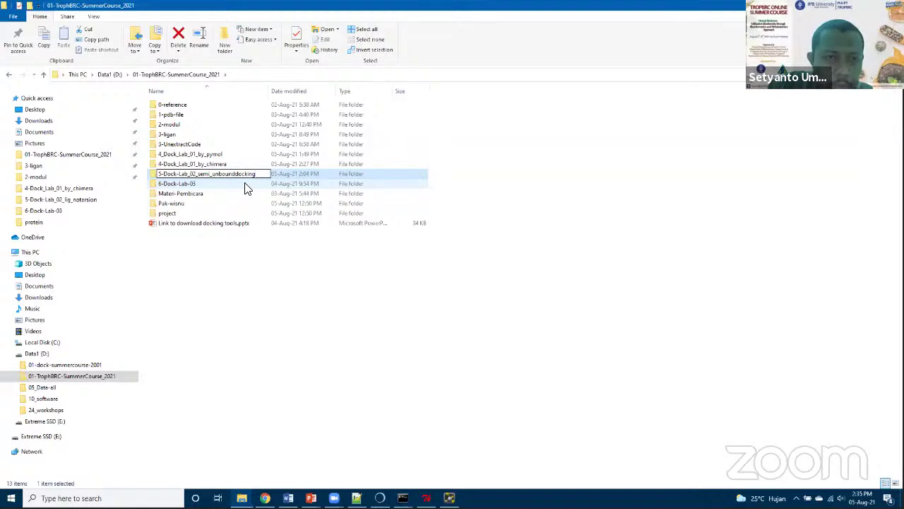
{"action": "key", "text": "Return"}
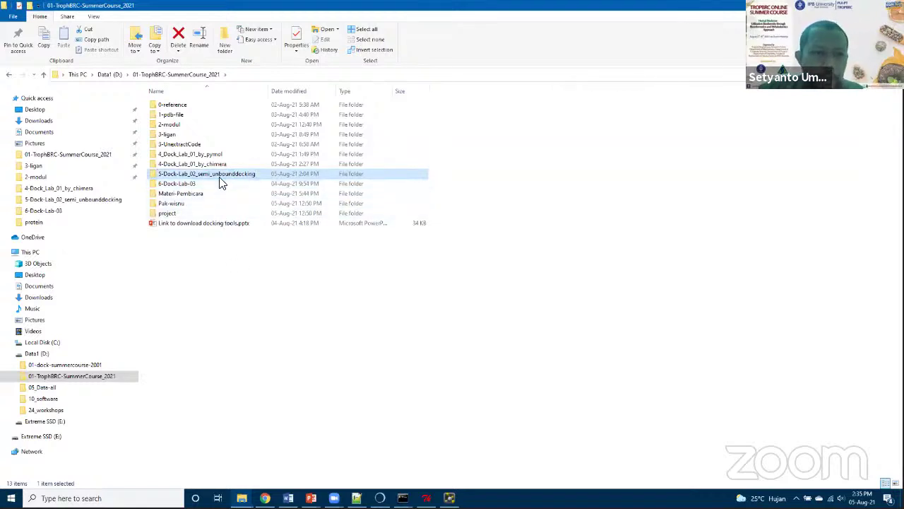
Locate 06_trimethoprim_3D_CID_5578.sdf in the 3-ligan folder and return to 01-TrophBRC-SummerCourse_2021.
{"action": "double_click", "coordinate": [216, 136]}
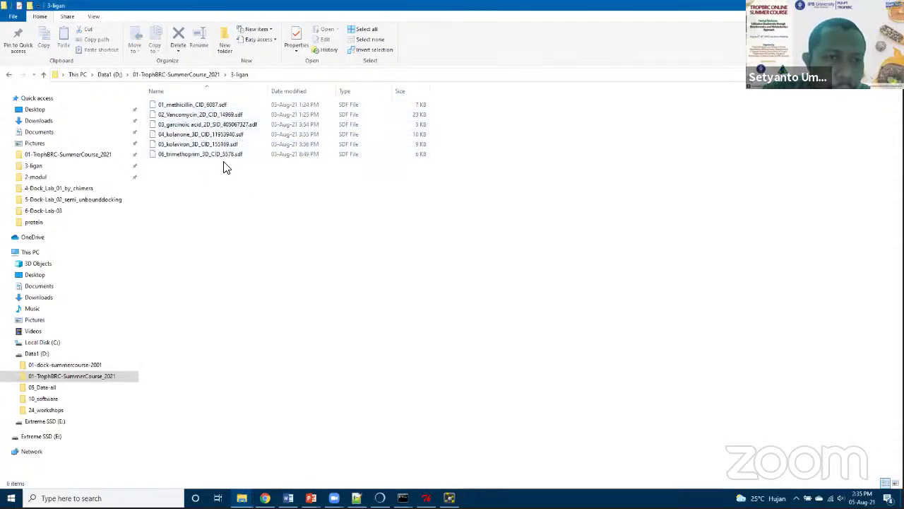
{"action": "left_click", "coordinate": [187, 160]}
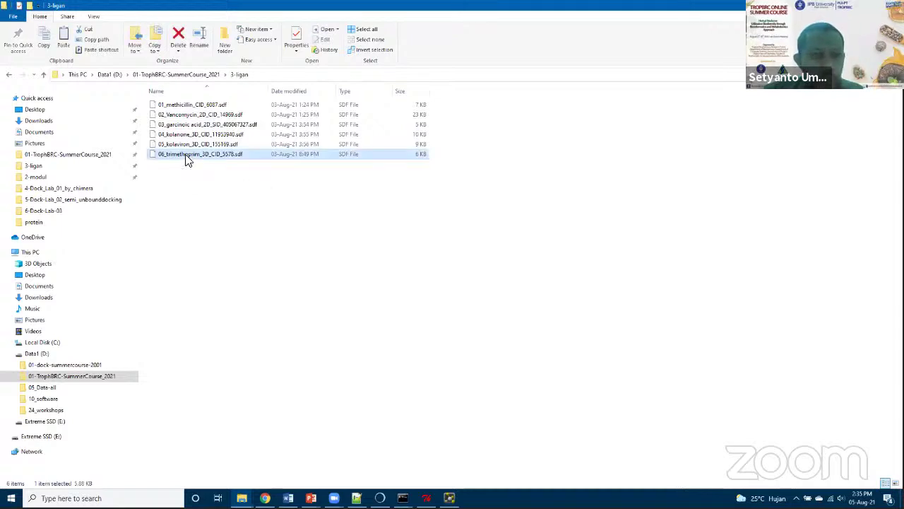
{"action": "left_click", "coordinate": [192, 75]}
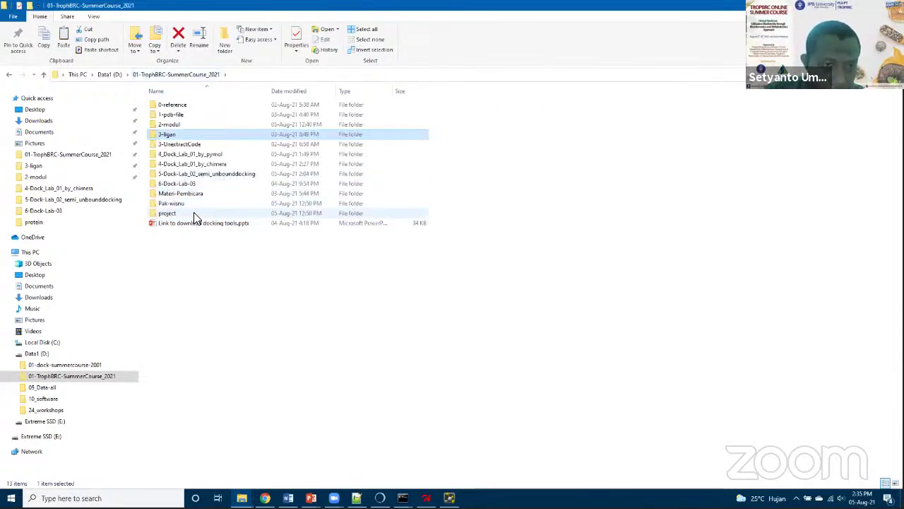
Paste 06_trimethoprim_3D_CID_5578.sdf into the 5-Dock-Lab_02_semi_unbounddocking folder.
{"action": "double_click", "coordinate": [212, 174]}
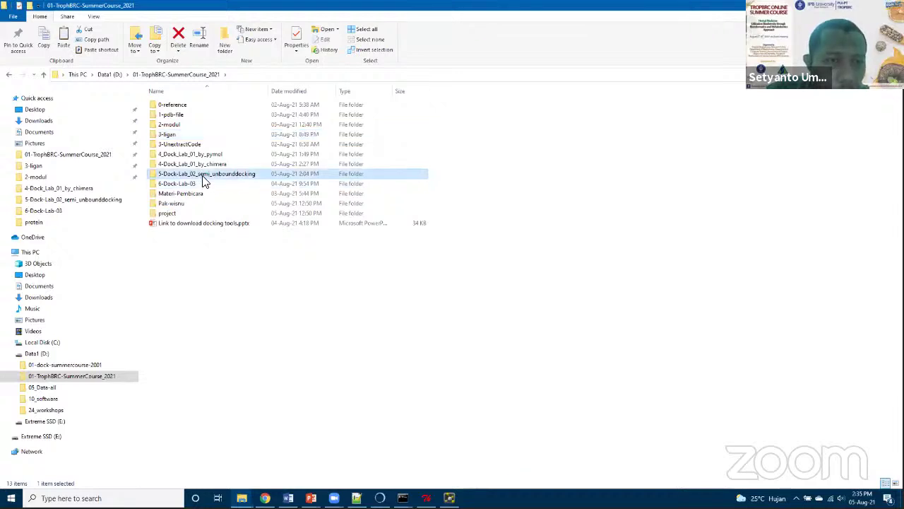
{"action": "key", "text": "ctrl+v"}
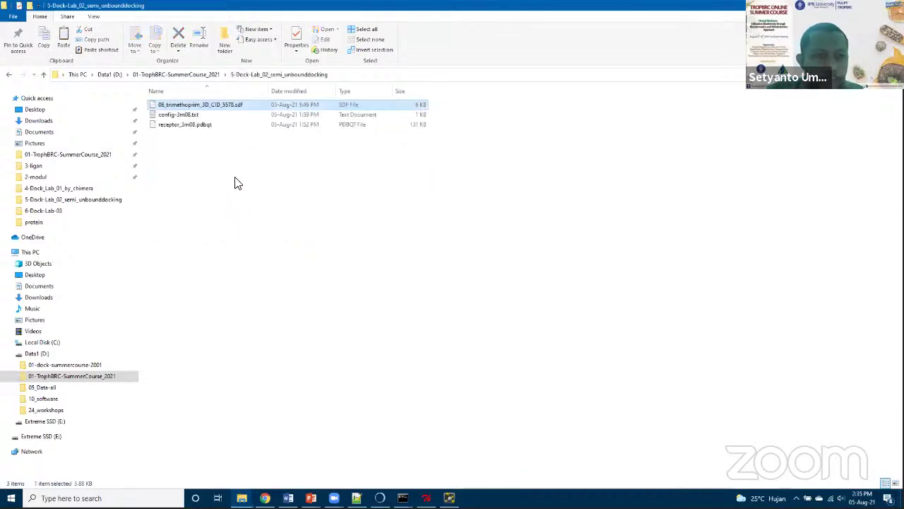
{"action": "left_click", "coordinate": [242, 152]}
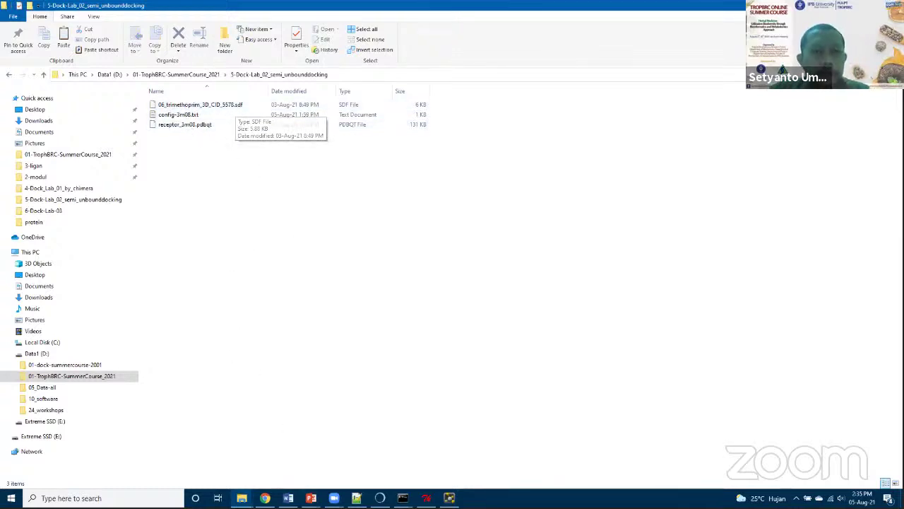
Search Windows for Avogadro and launch it.
{"action": "key", "text": "super+s"}
{"action": "type", "text": "a"}
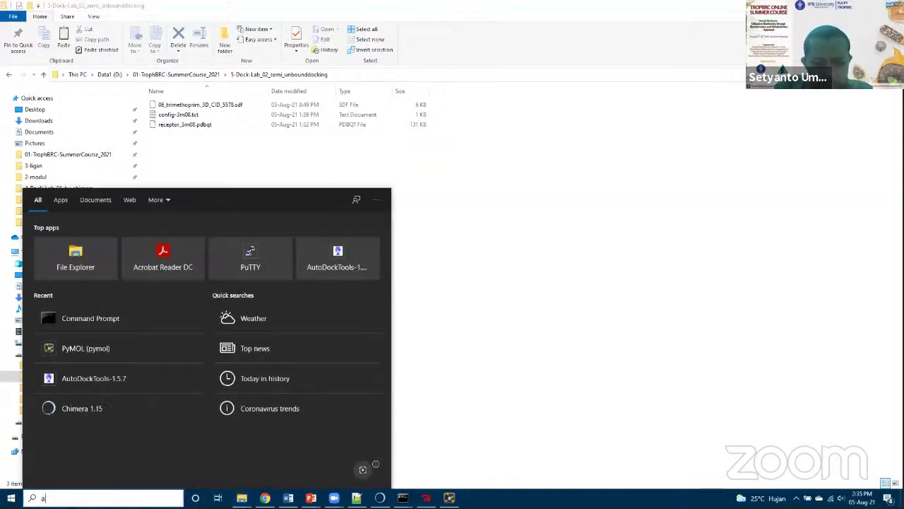
{"action": "type", "text": "vo"}
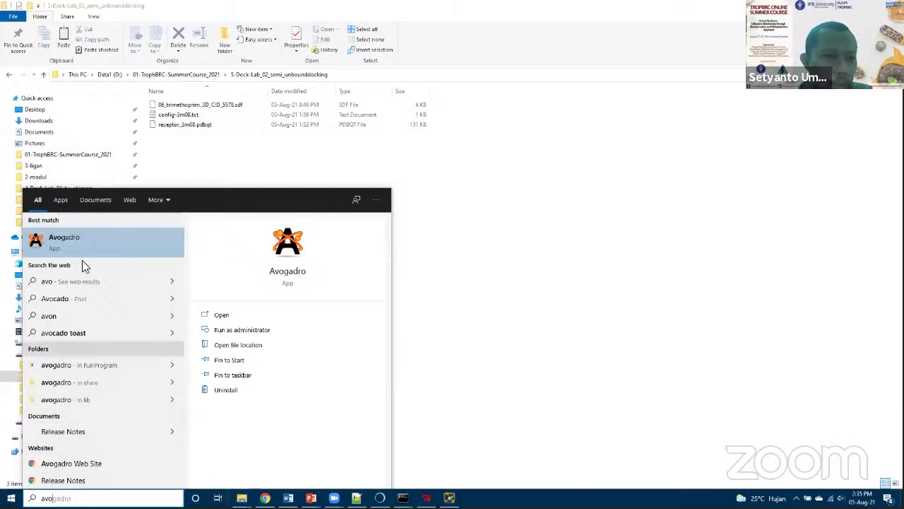
{"action": "left_click", "coordinate": [82, 238]}
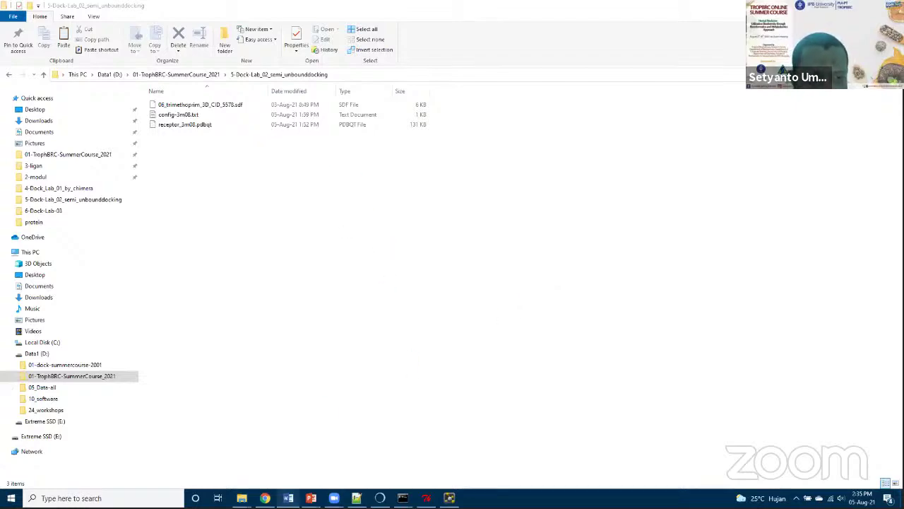
Switch to Chrome and open the Avogadro website, avogadro.cc, in a new tab.
{"action": "key", "text": "alt+Tab"}
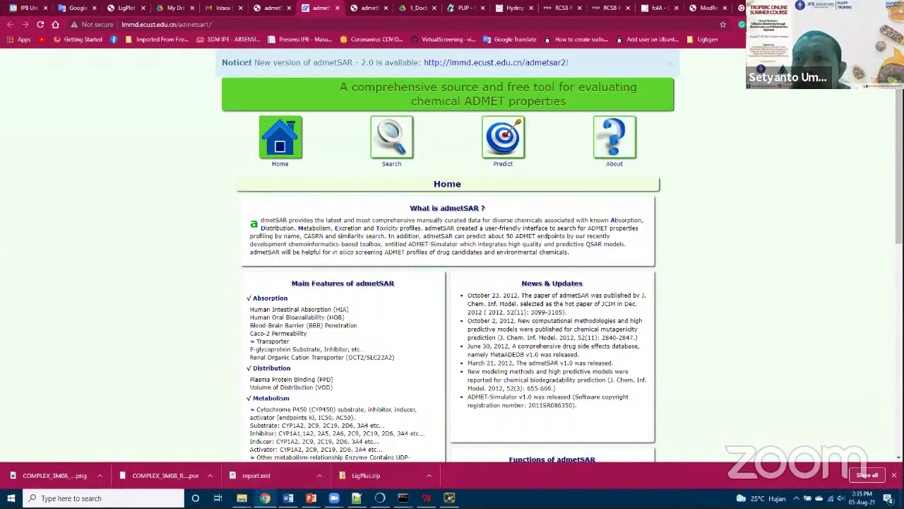
{"action": "key", "text": "ctrl+t"}
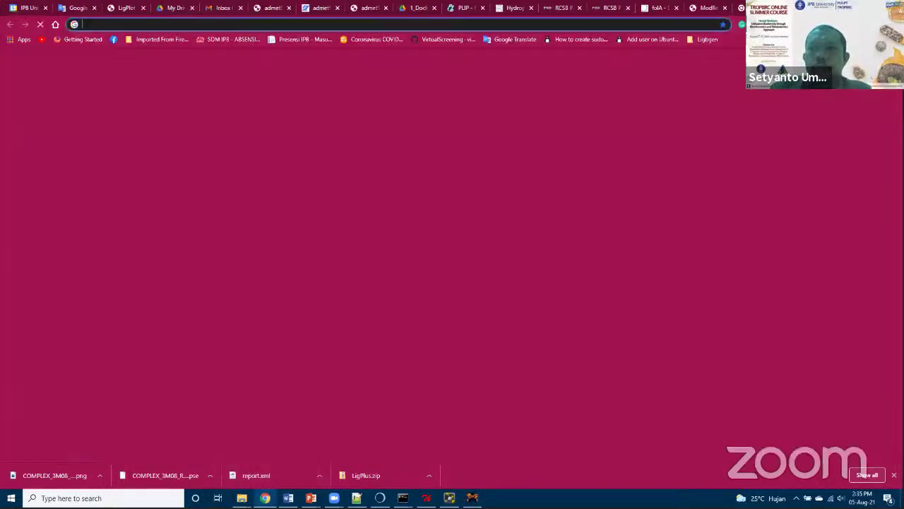
{"action": "type", "text": "av"}
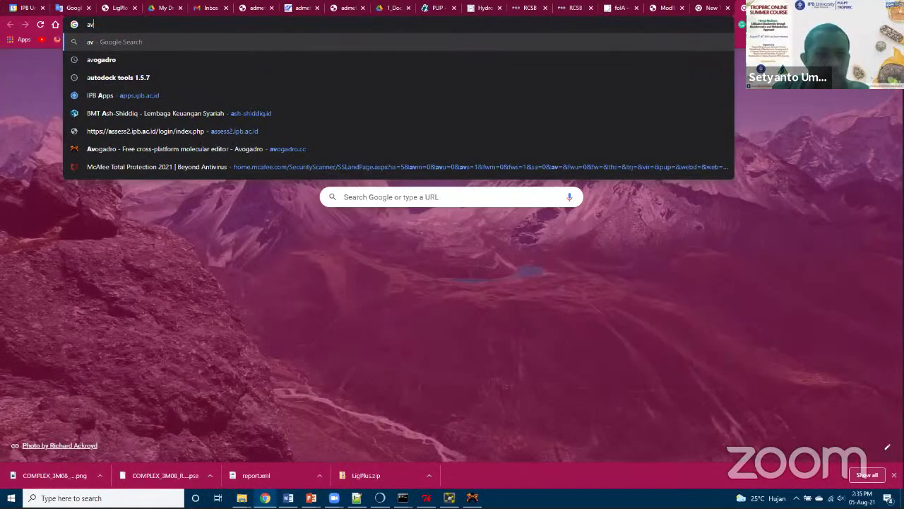
{"action": "type", "text": "o"}
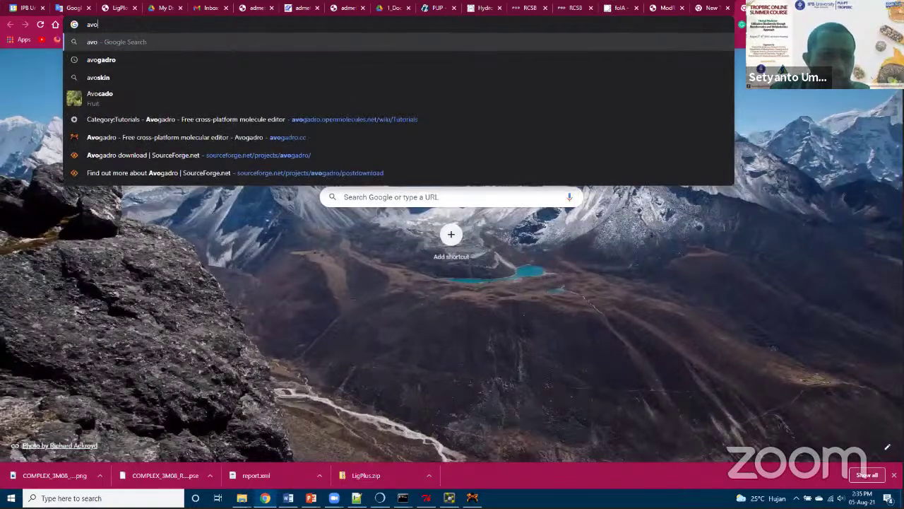
{"action": "key", "text": "Down"}
{"action": "key", "text": "Down"}
{"action": "key", "text": "Down"}
{"action": "key", "text": "Down"}
{"action": "key", "text": "Down"}
{"action": "key", "text": "Return"}
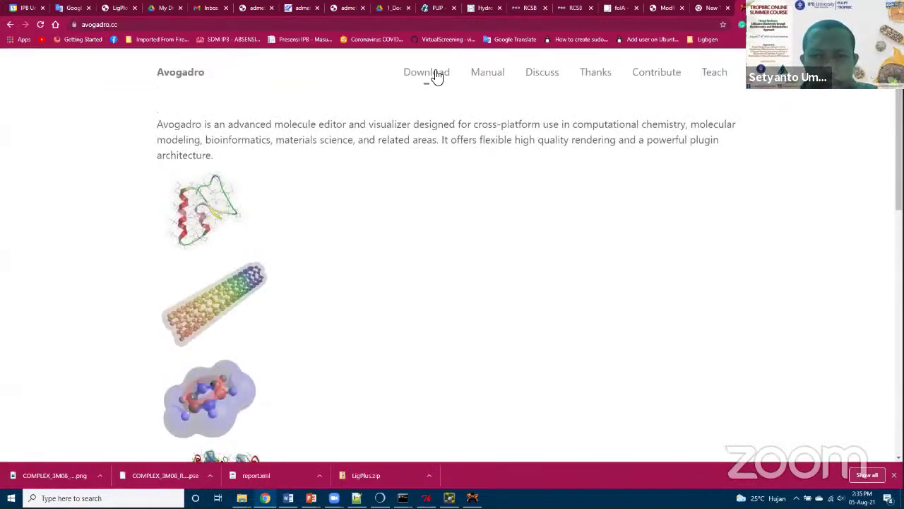
Show the Avogadro download page, dismiss the installer's save dialog and close the browser tab.
{"action": "left_click", "coordinate": [430, 74]}
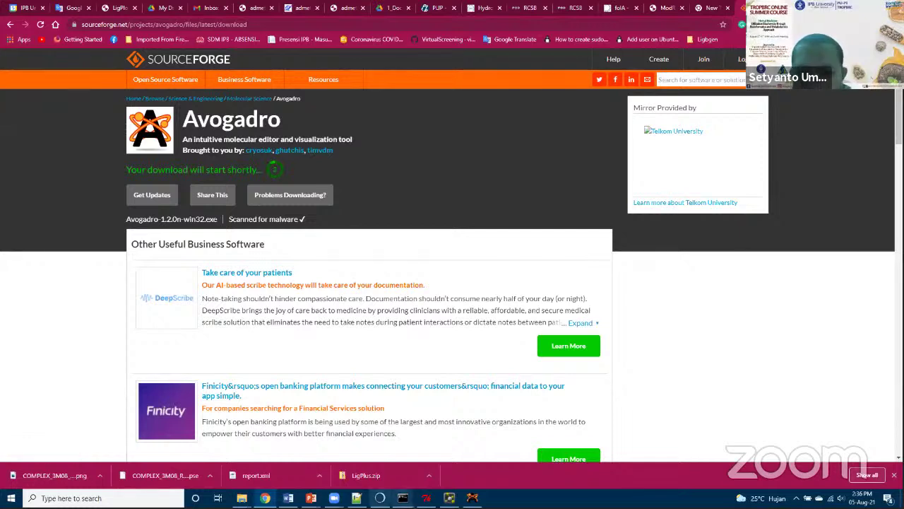
{"action": "left_click", "coordinate": [472, 497]}
{"action": "left_click", "coordinate": [271, 90]}
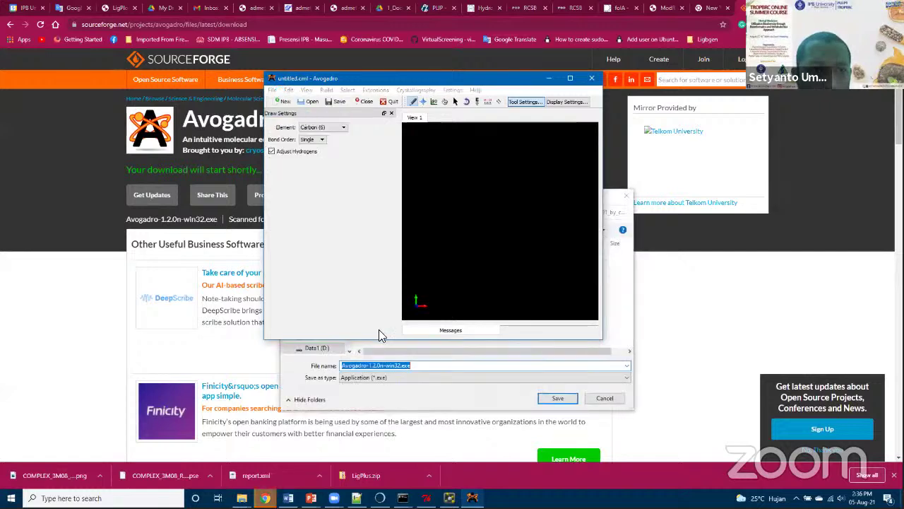
{"action": "left_click", "coordinate": [449, 397]}
{"action": "left_click", "coordinate": [558, 399]}
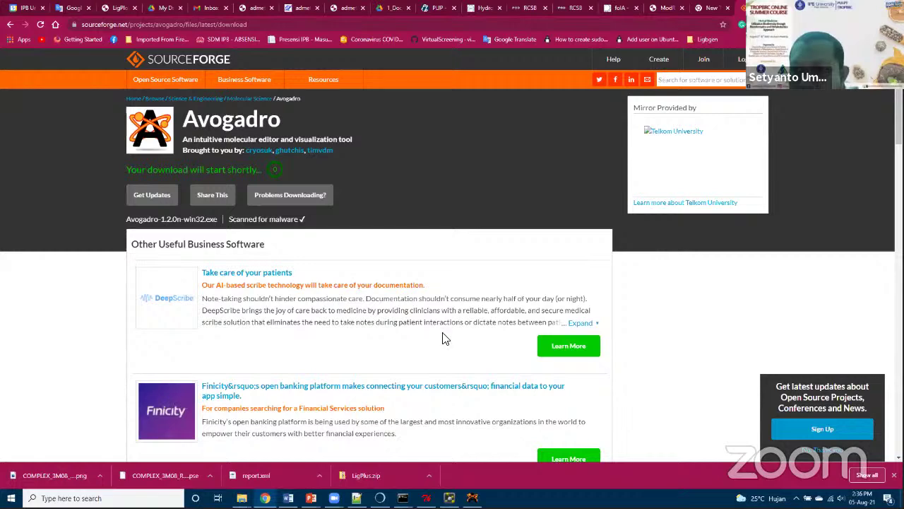
{"action": "key", "text": "ctrl+w"}
Switch to Avogadro, open 06_trimethoprim_3D_CID_5578.sdf from the 5-Dock-Lab_02_semi_unbounddocking folder and maximize the window.
{"action": "left_click", "coordinate": [473, 498]}
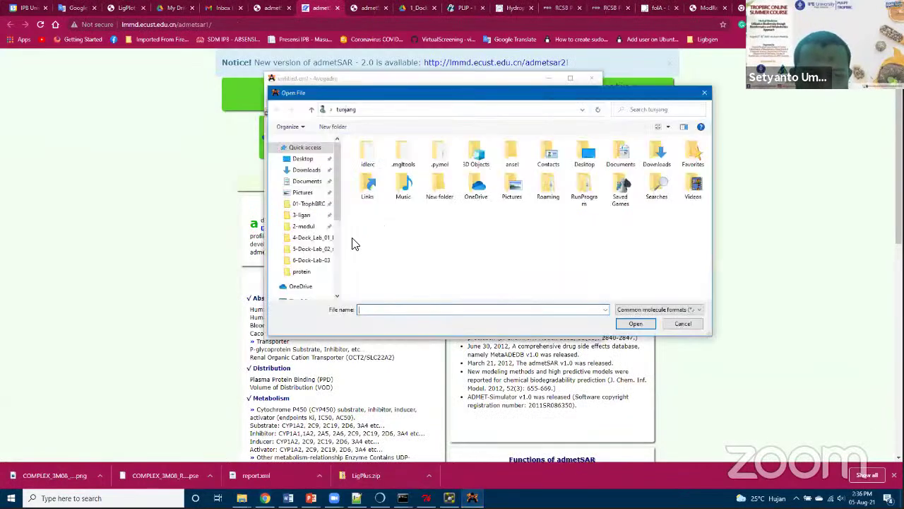
{"action": "left_click", "coordinate": [309, 204]}
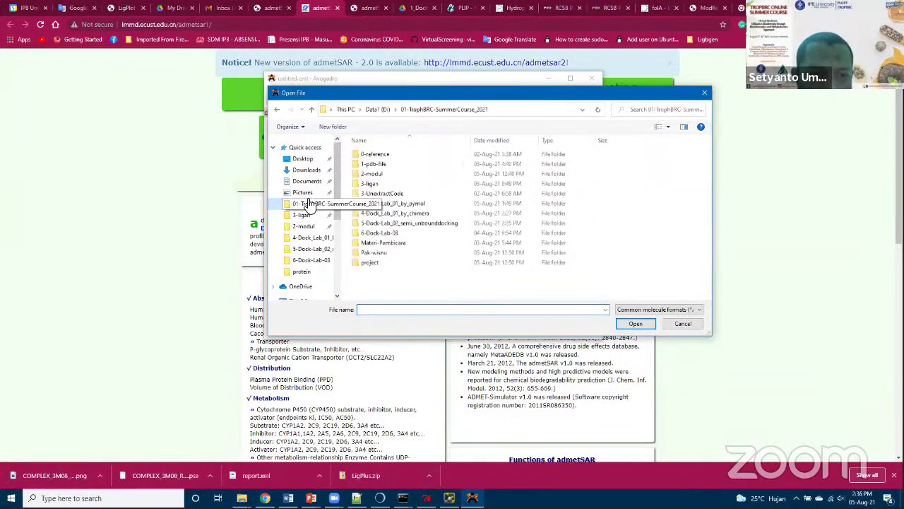
{"action": "double_click", "coordinate": [399, 224]}
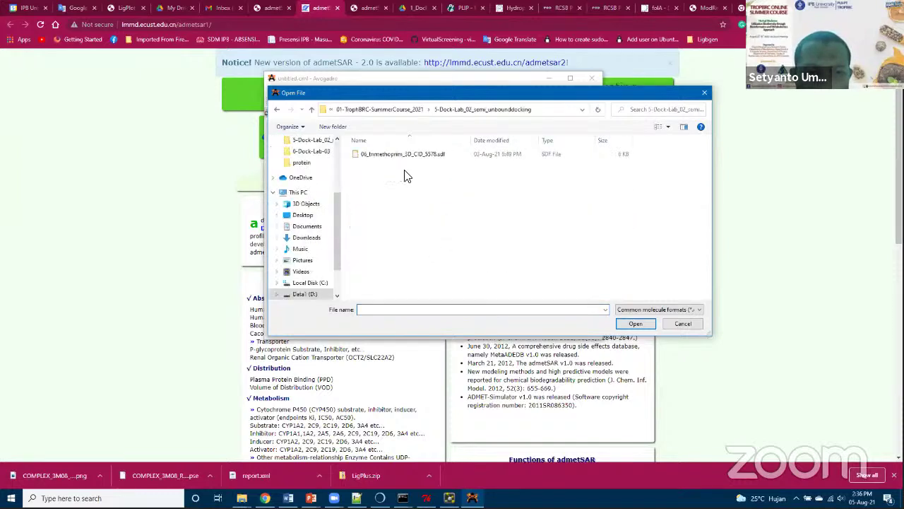
{"action": "left_click", "coordinate": [402, 154]}
{"action": "left_click", "coordinate": [635, 324]}
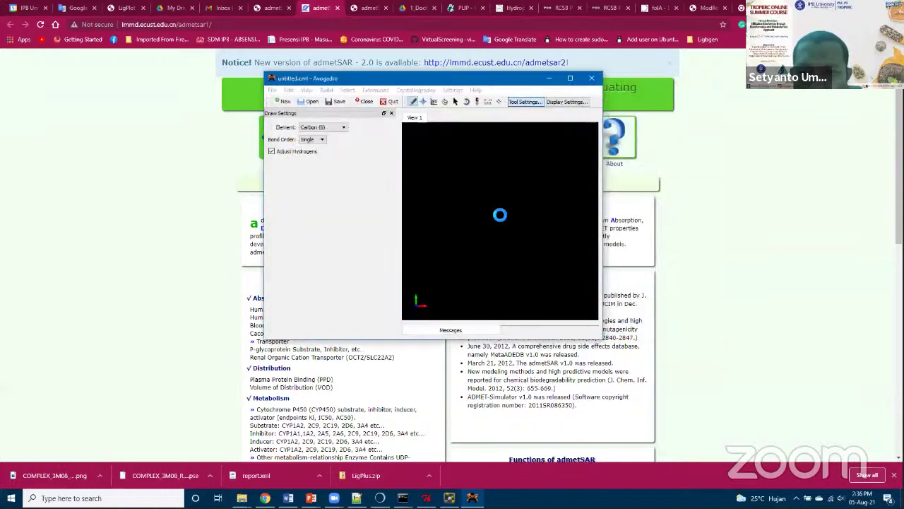
{"action": "left_click", "coordinate": [570, 78]}
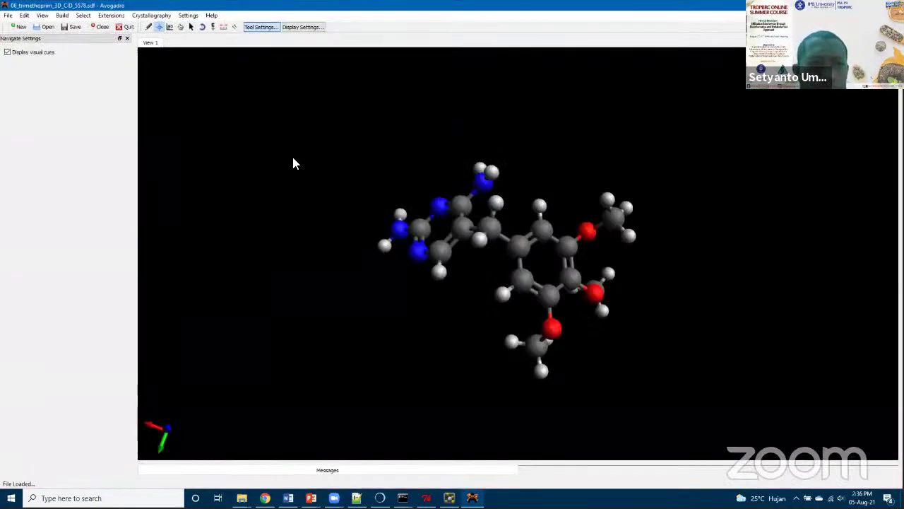
Set the number of geometry optimization steps to 5000 in the force field setup, keeping MMFF94 and Steepest Descent.
{"action": "left_click_drag", "start_coordinate": [242, 132], "coordinate": [210, 219]}
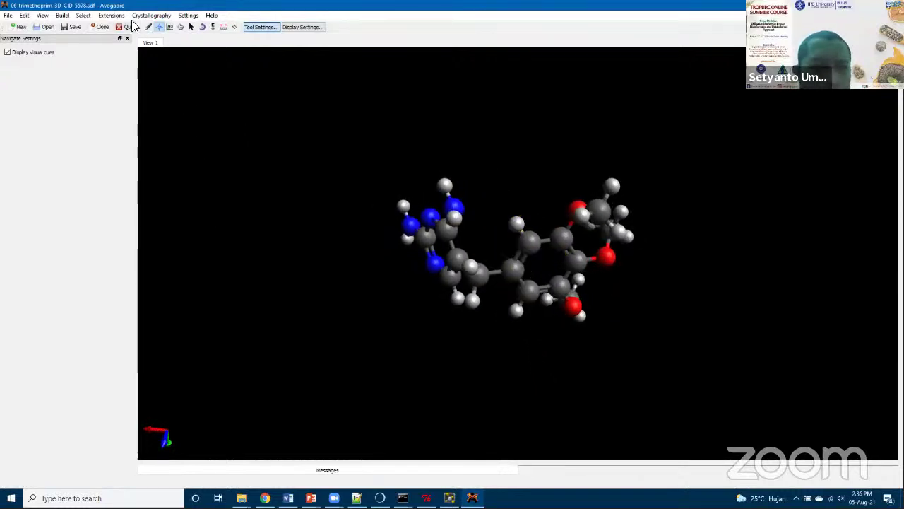
{"action": "left_click", "coordinate": [110, 16]}
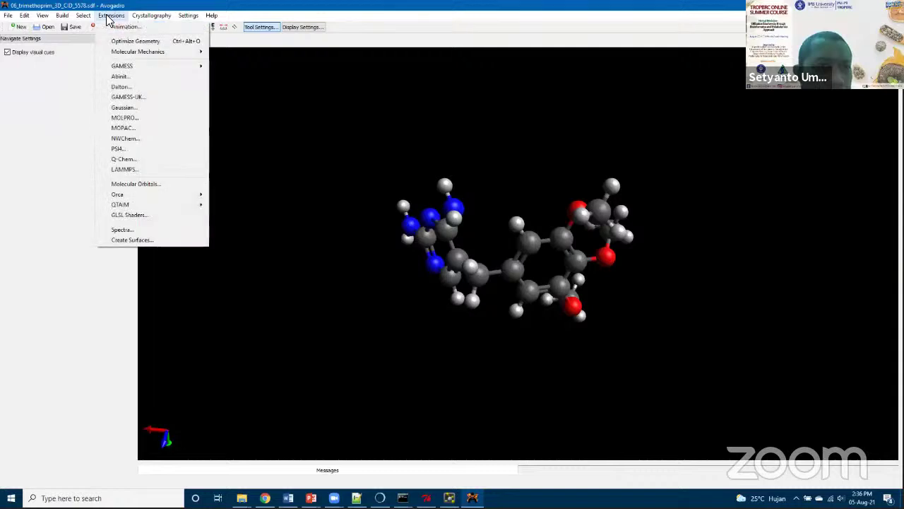
{"action": "mouse_move", "coordinate": [168, 58]}
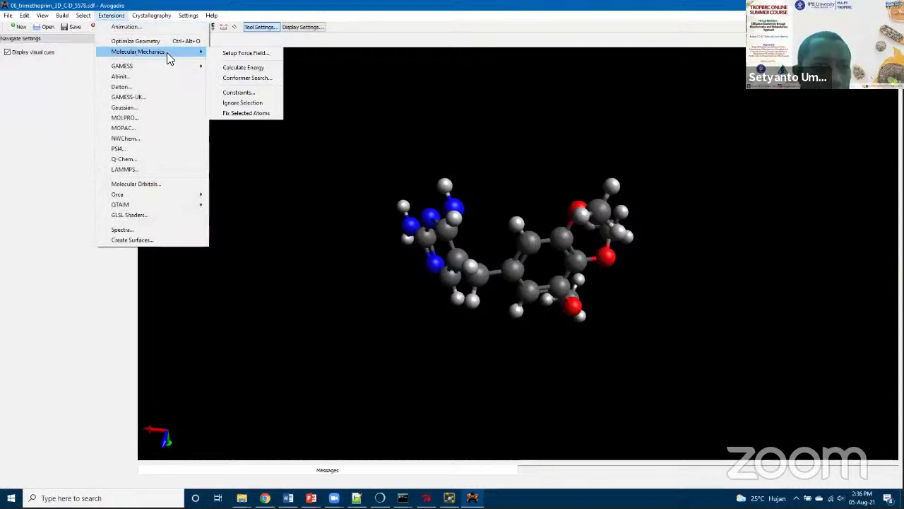
{"action": "left_click", "coordinate": [242, 61]}
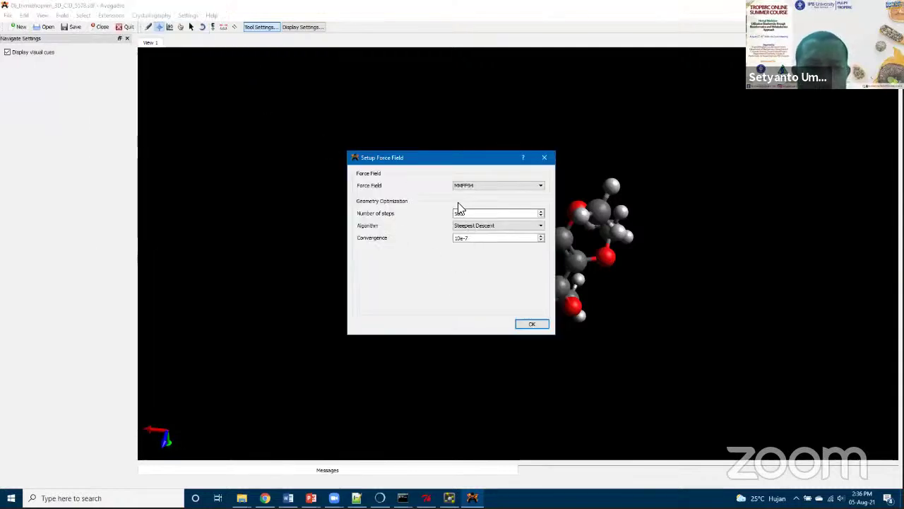
{"action": "left_click", "coordinate": [483, 215]}
{"action": "type", "text": "0"}
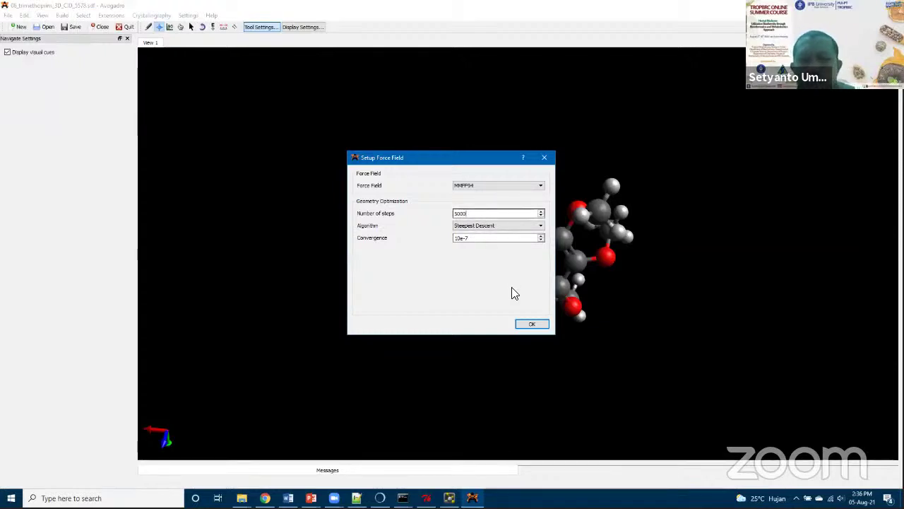
{"action": "left_click", "coordinate": [529, 324]}
Optimize the trimethoprim molecule's geometry and inspect the optimized structure.
{"action": "left_click", "coordinate": [108, 15]}
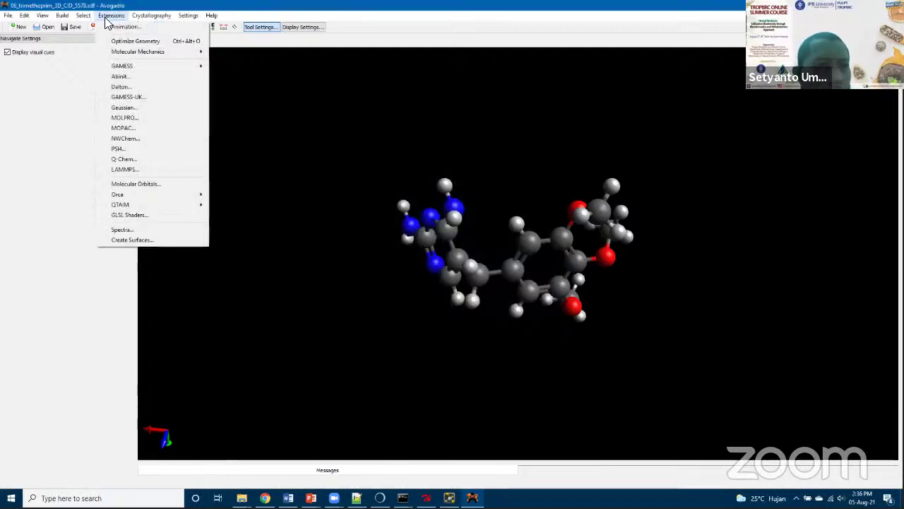
{"action": "left_click", "coordinate": [121, 40]}
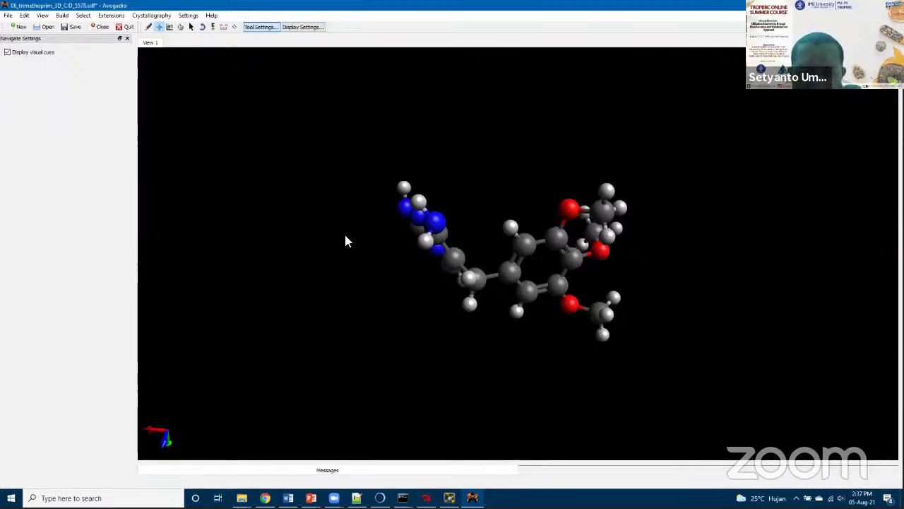
{"action": "left_click_drag", "start_coordinate": [565, 254], "coordinate": [487, 254]}
{"action": "mouse_move", "coordinate": [346, 310]}
{"action": "left_mouse_down"}
{"action": "mouse_move", "coordinate": [356, 305]}
{"action": "mouse_move", "coordinate": [347, 312]}
{"action": "left_mouse_up"}
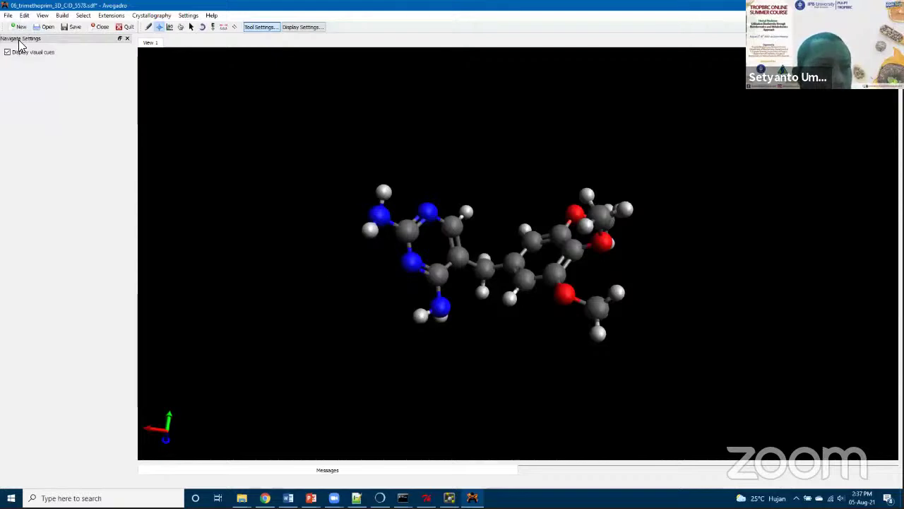
Save the optimized molecule as 06_trimethoprim_3D_CID_5578.pdb in PDB format in 5-Dock-Lab_02_semi_unbounddocking, and close Avogadro.
{"action": "left_click", "coordinate": [8, 15]}
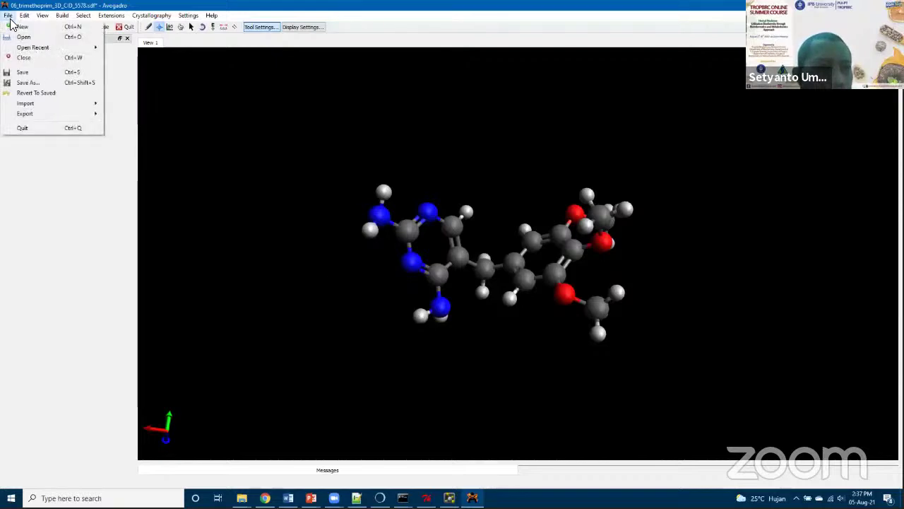
{"action": "left_click", "coordinate": [27, 82]}
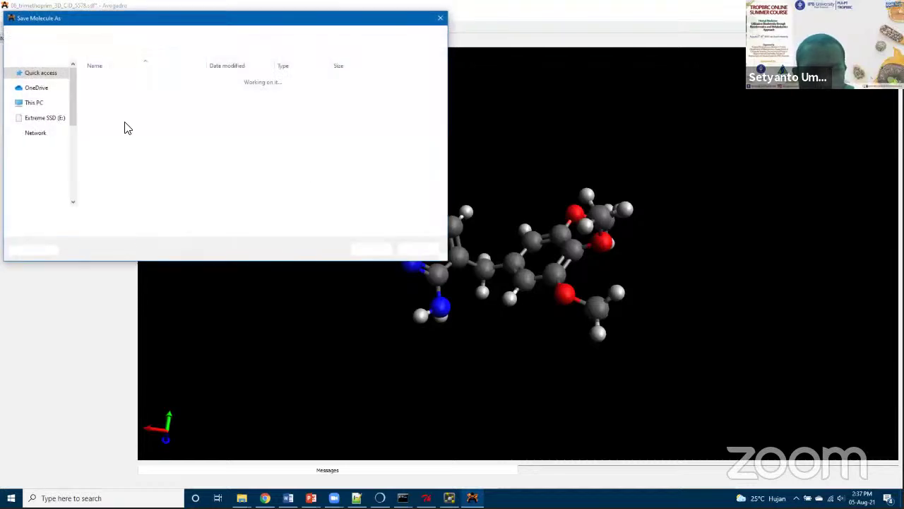
{"action": "left_click", "coordinate": [95, 229]}
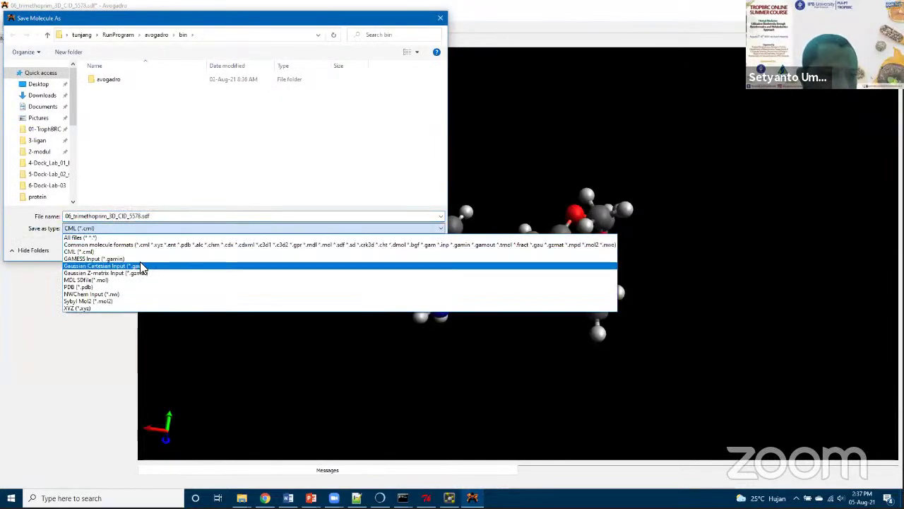
{"action": "left_click", "coordinate": [86, 287]}
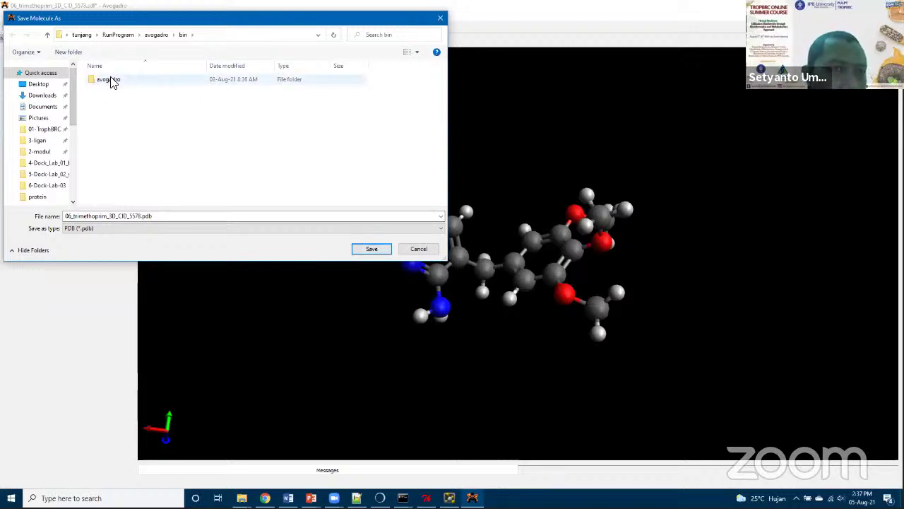
{"action": "left_click", "coordinate": [62, 131]}
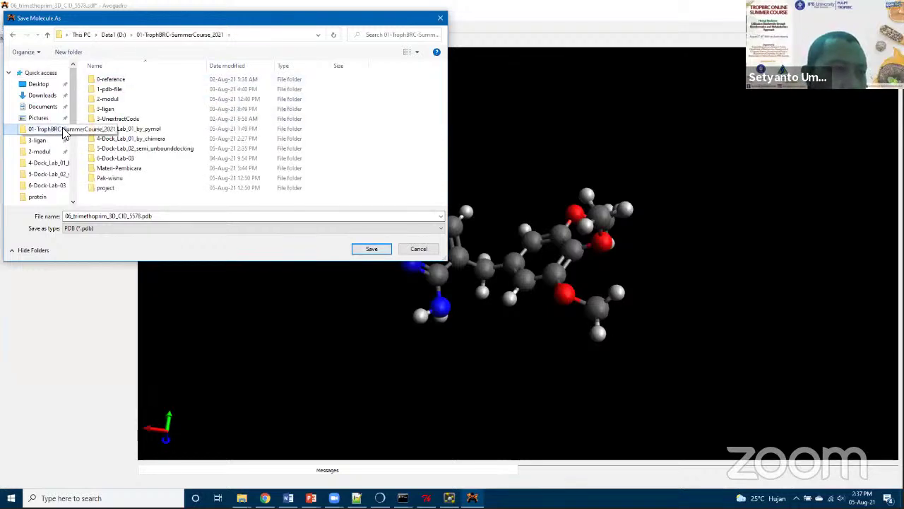
{"action": "double_click", "coordinate": [164, 149]}
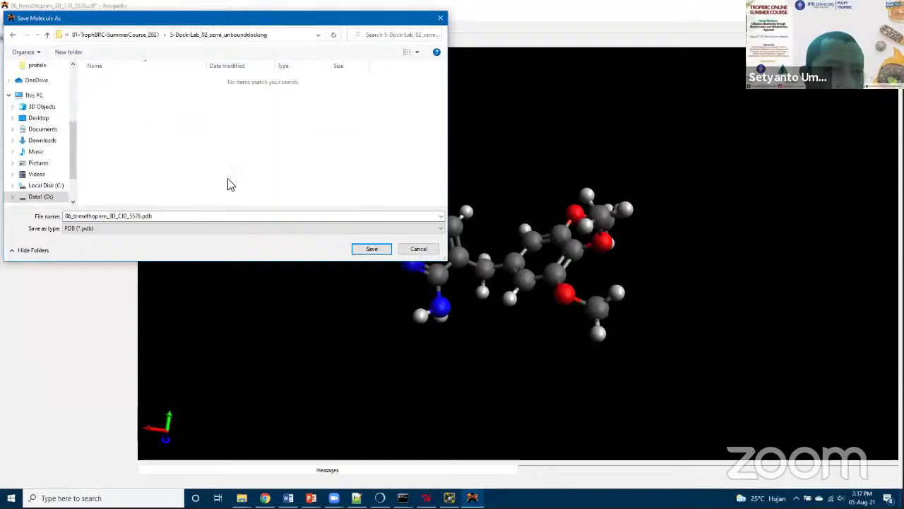
{"action": "left_click", "coordinate": [372, 248]}
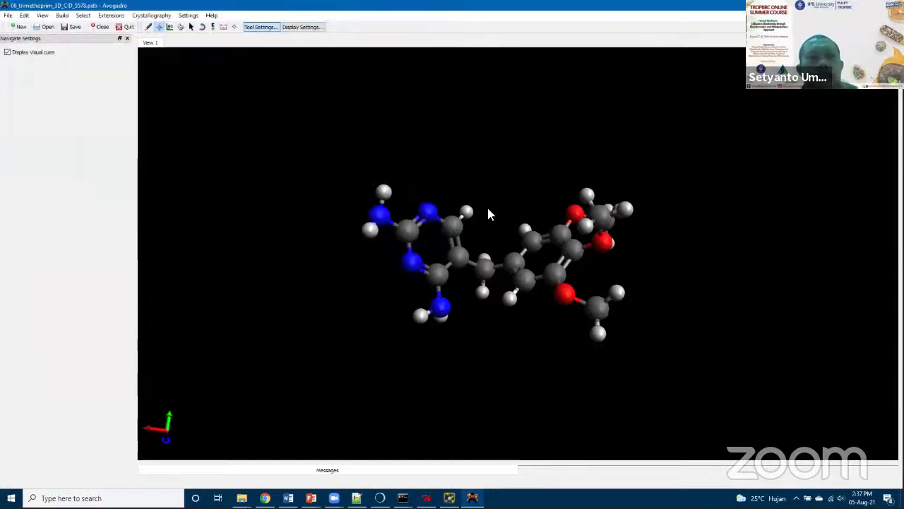
{"action": "key", "text": "alt+F4"}
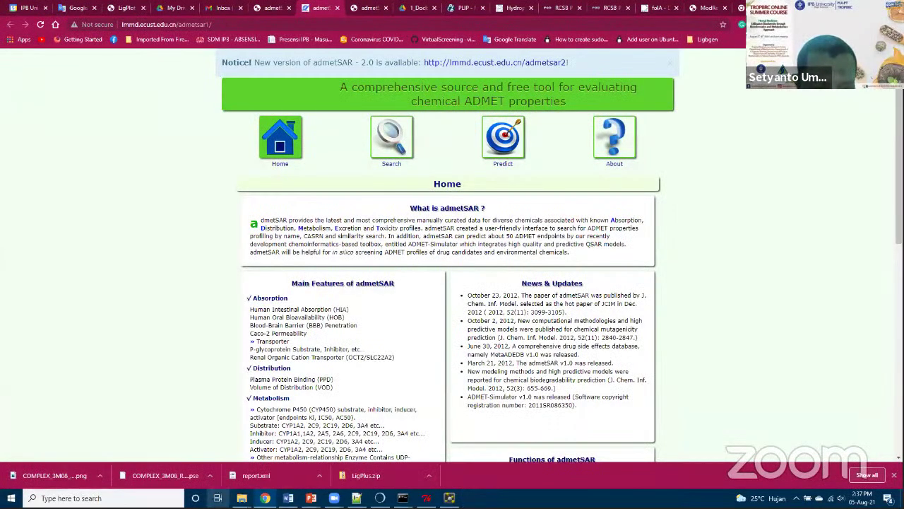
Check the 5-Dock-Lab_02_semi_unbounddocking folder for the saved trimethoprim PDB file and switch to AutoDockTools.
{"action": "left_click", "coordinate": [217, 498]}
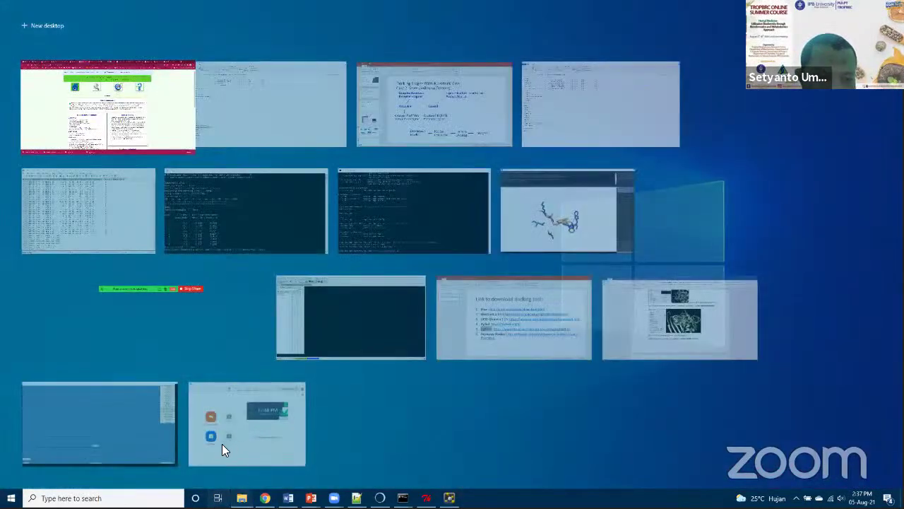
{"action": "key", "text": "Escape"}
{"action": "key", "text": "super+1"}
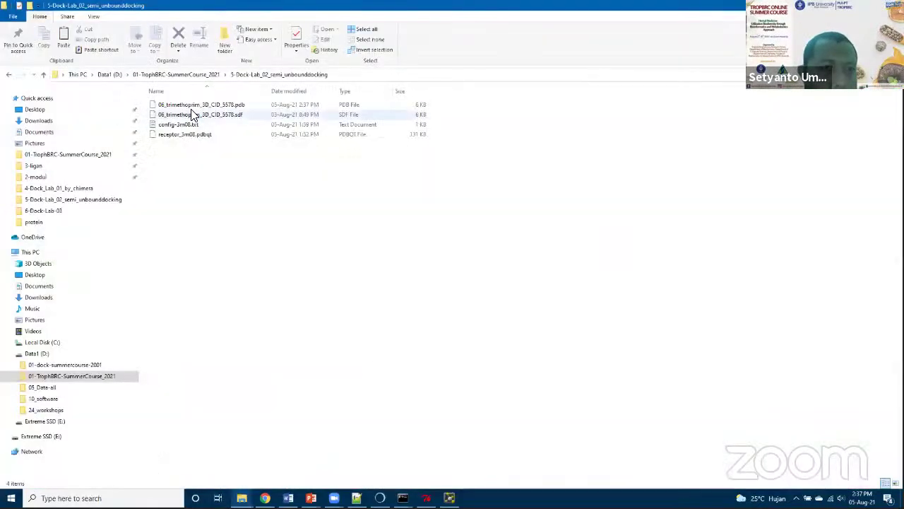
{"action": "left_click", "coordinate": [242, 111]}
{"action": "left_click", "coordinate": [230, 304]}
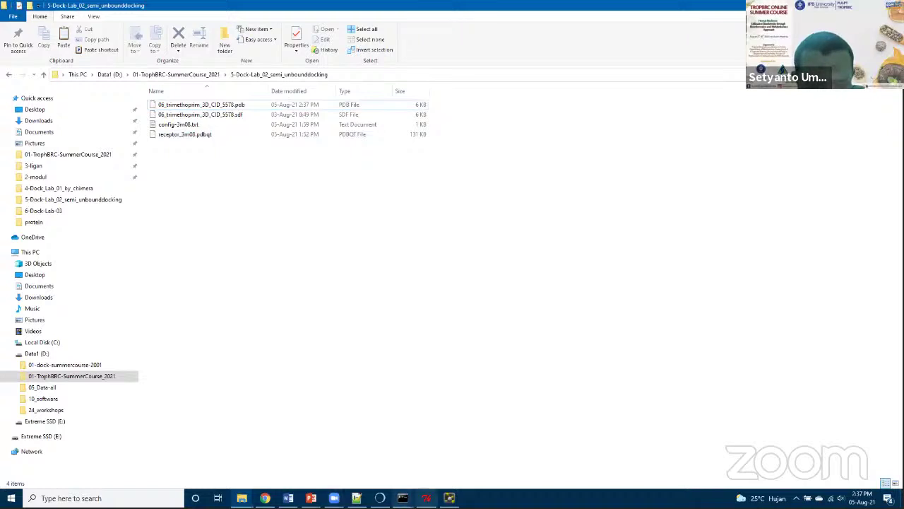
{"action": "left_click", "coordinate": [426, 498]}
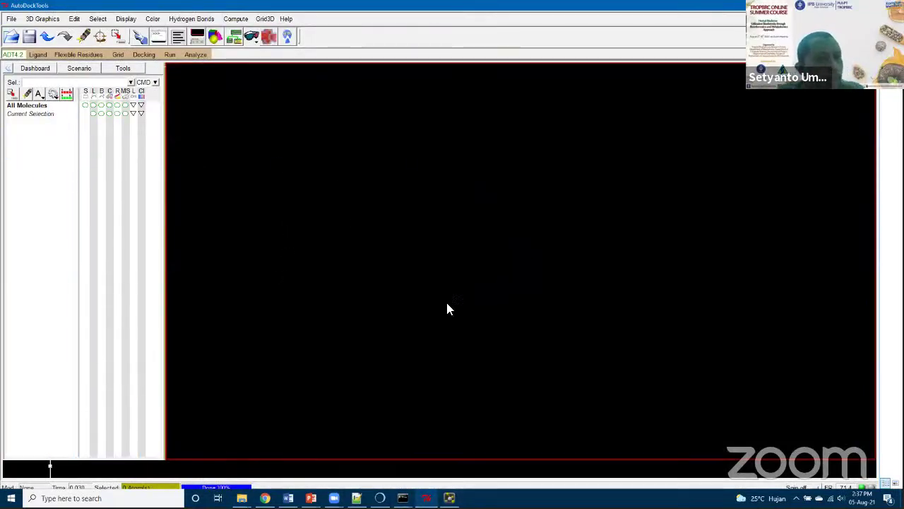
{"action": "left_click", "coordinate": [11, 19]}
{"action": "left_click", "coordinate": [19, 37]}
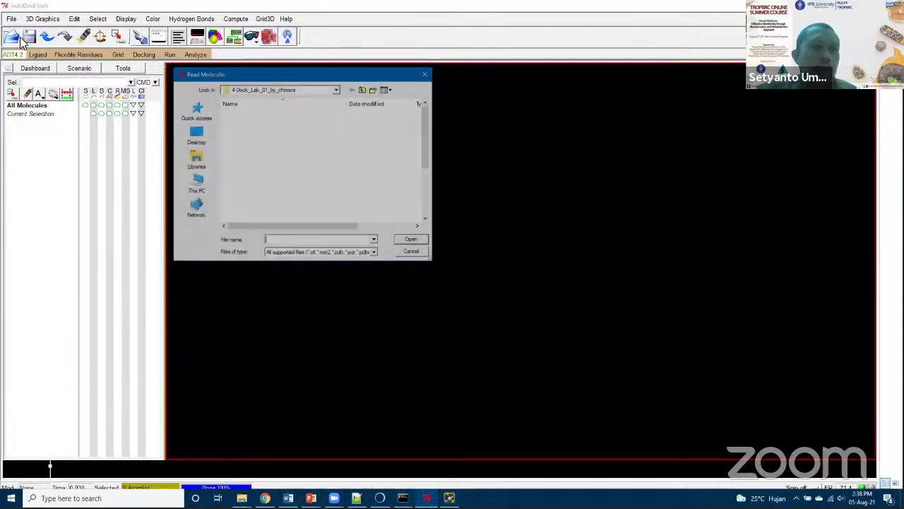
{"action": "left_click", "coordinate": [362, 90]}
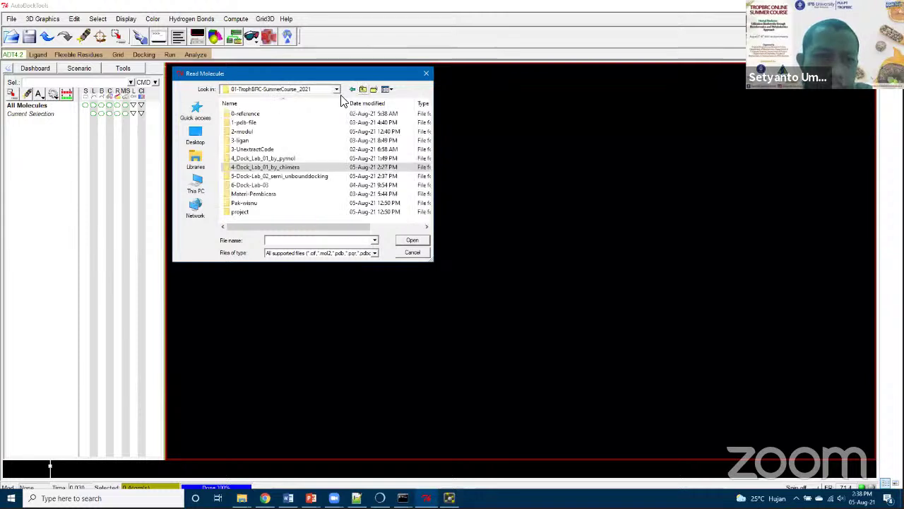
{"action": "double_click", "coordinate": [289, 176]}
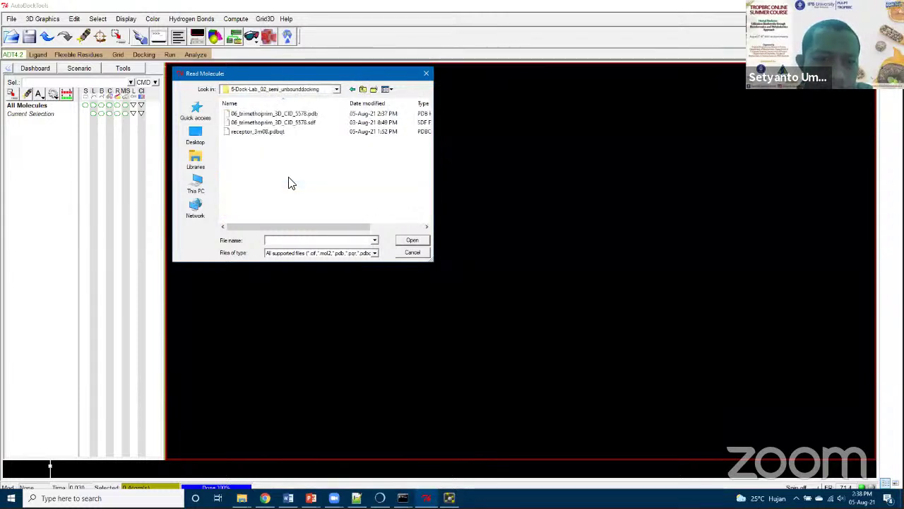
{"action": "left_click", "coordinate": [309, 113]}
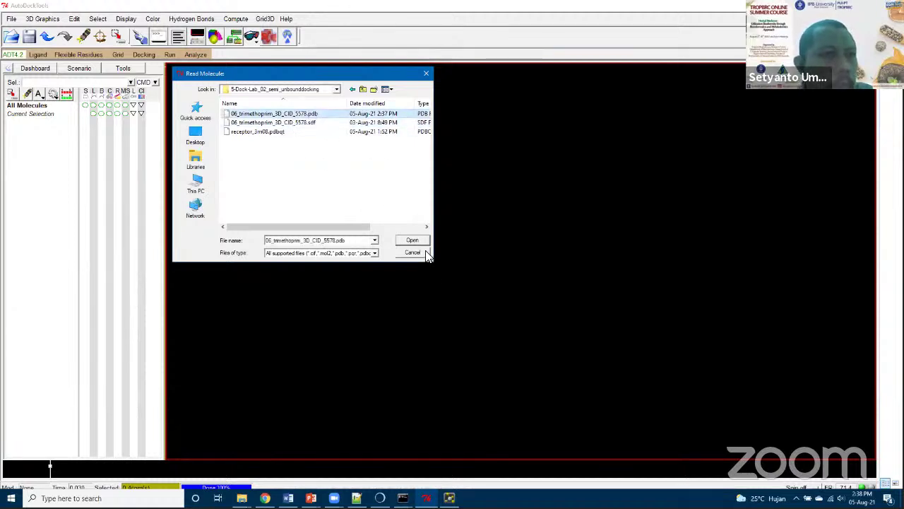
{"action": "left_click", "coordinate": [426, 74]}
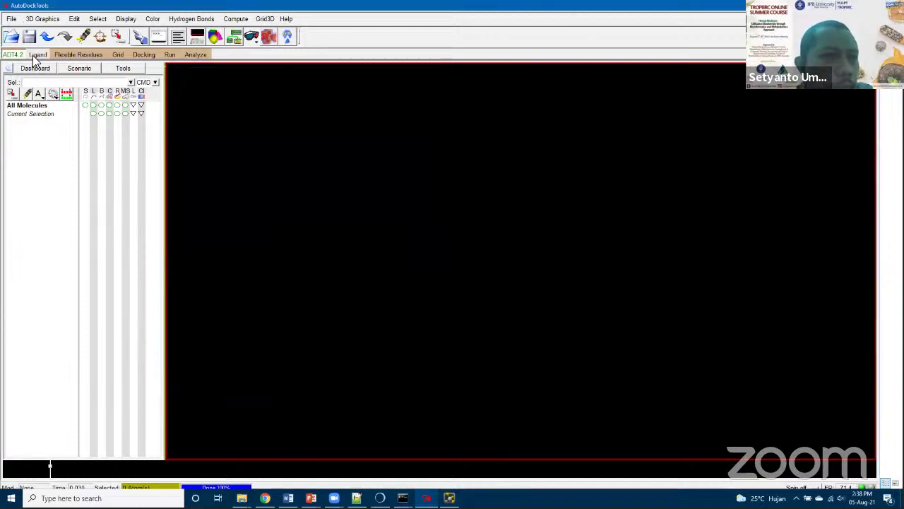
Load 06_trimethoprim_3D_CID_5578.pdb from 5-Dock-Lab_02_semi_unbounddocking as the AutoDock ligand, accept the setup summary and inspect the structure.
{"action": "left_click", "coordinate": [38, 57]}
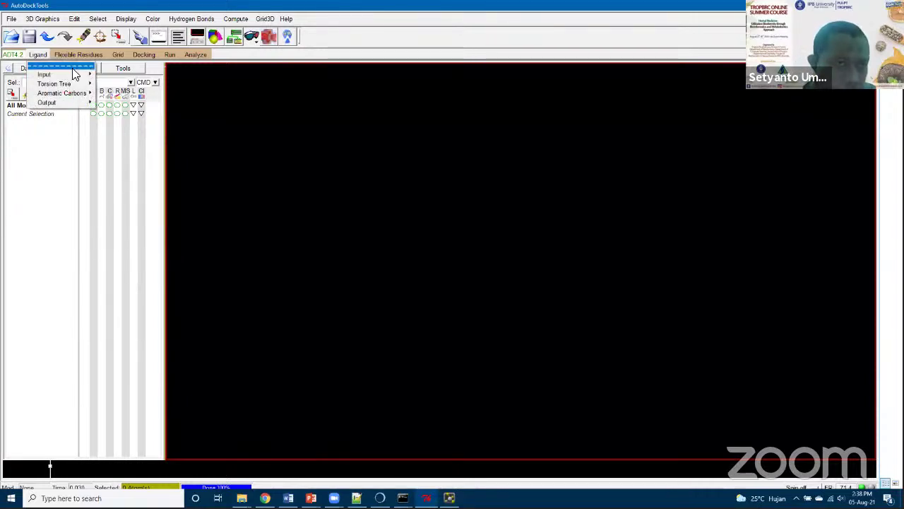
{"action": "mouse_move", "coordinate": [61, 75]}
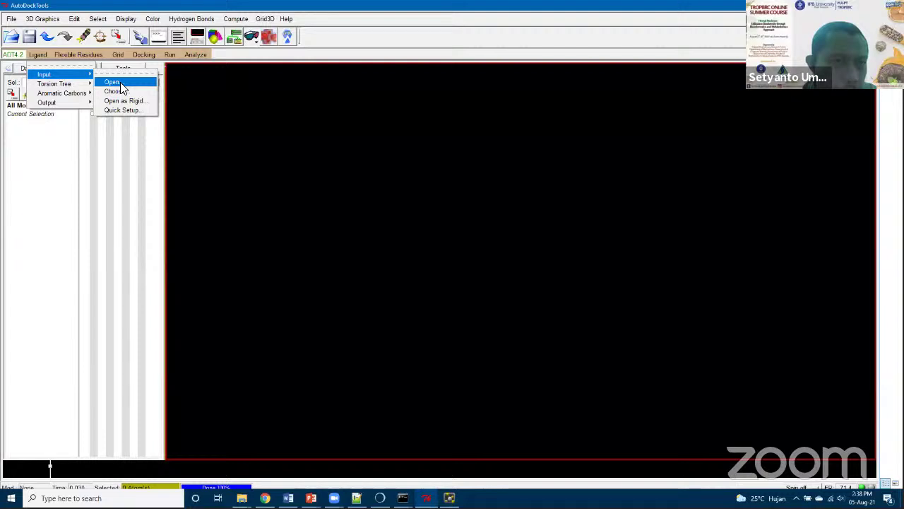
{"action": "left_click", "coordinate": [118, 83]}
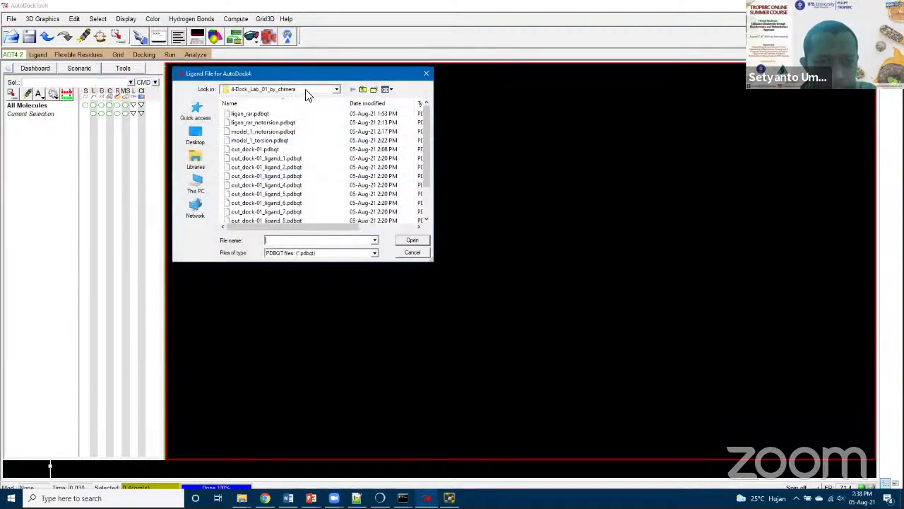
{"action": "left_click", "coordinate": [289, 90]}
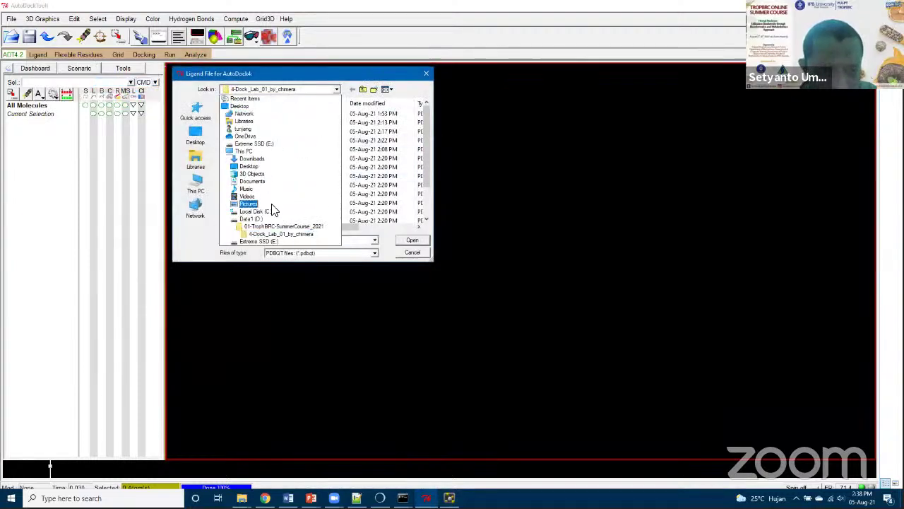
{"action": "left_click", "coordinate": [272, 226]}
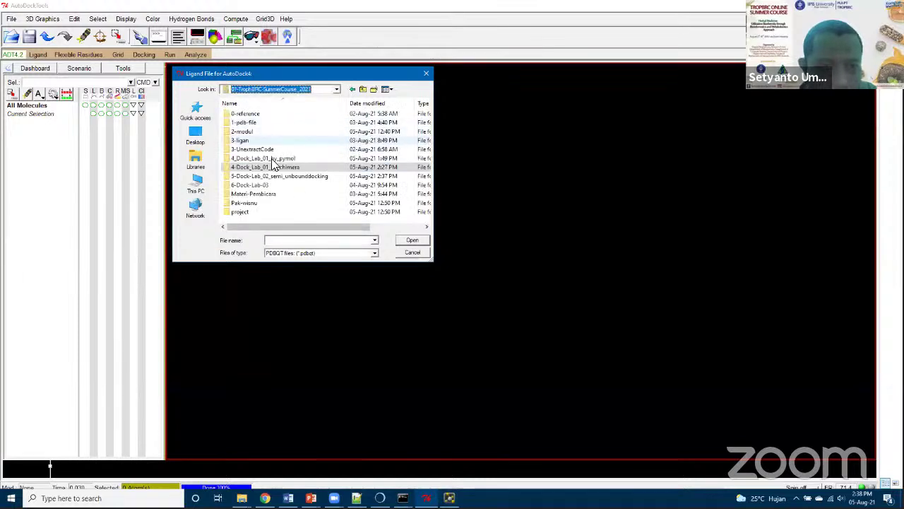
{"action": "double_click", "coordinate": [294, 178]}
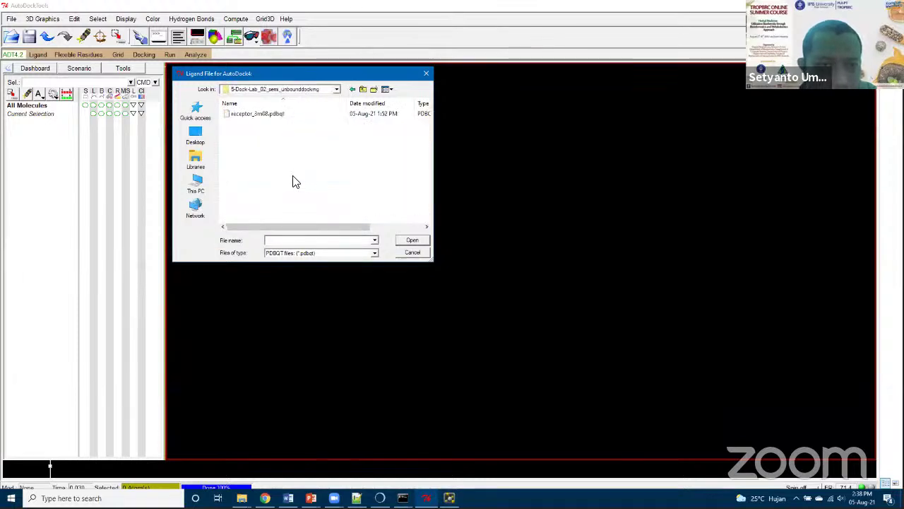
{"action": "left_click", "coordinate": [304, 253]}
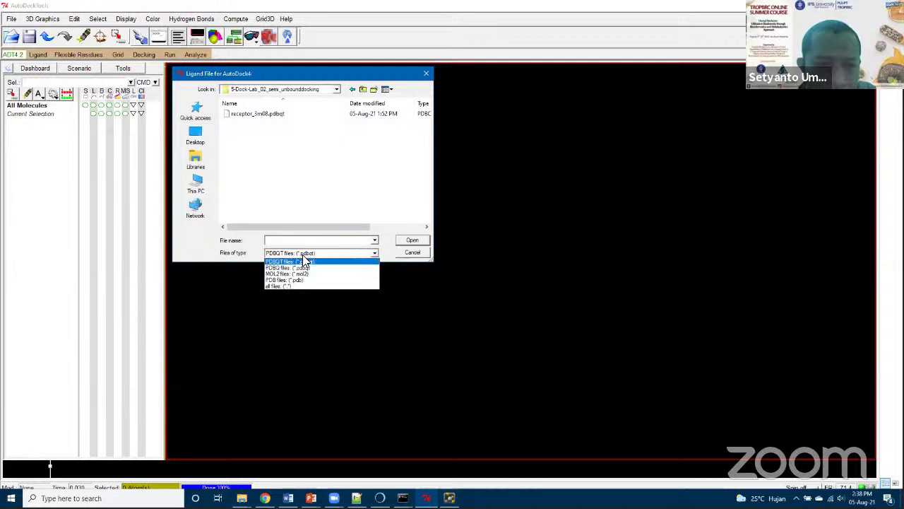
{"action": "left_click", "coordinate": [281, 280]}
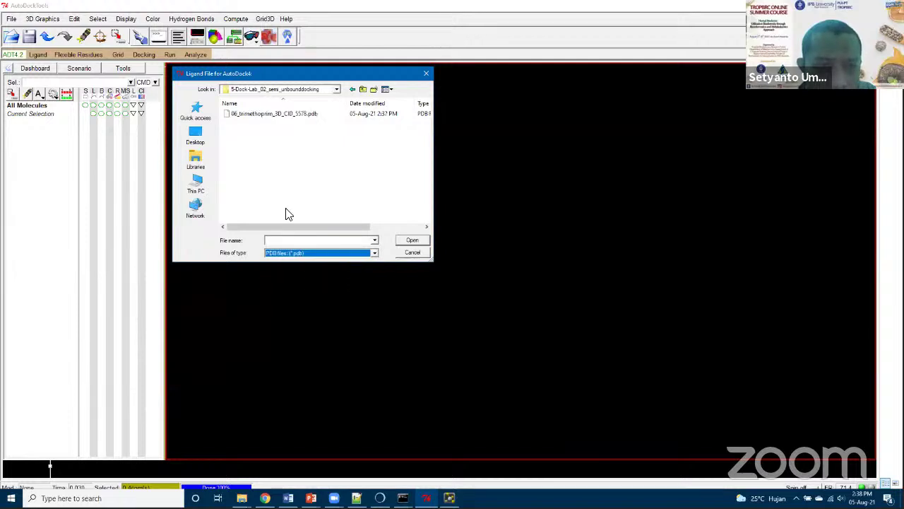
{"action": "left_click", "coordinate": [272, 114]}
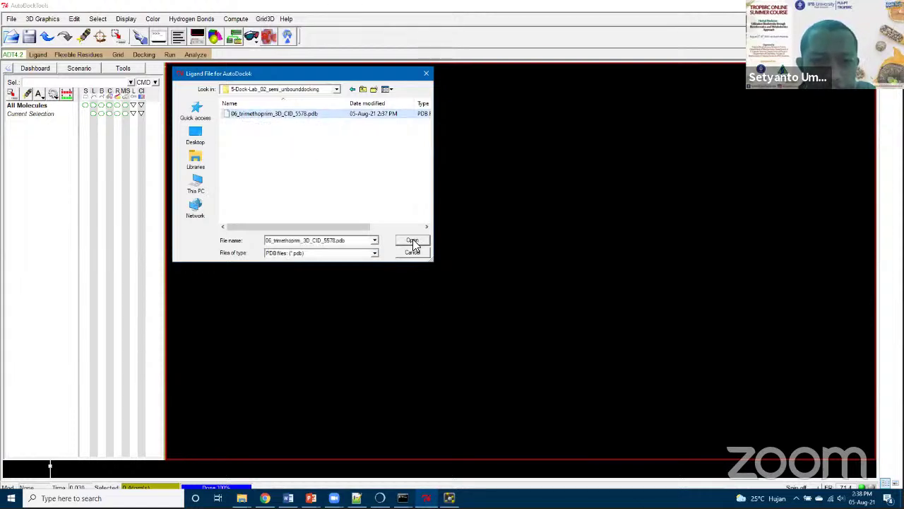
{"action": "left_click", "coordinate": [412, 242]}
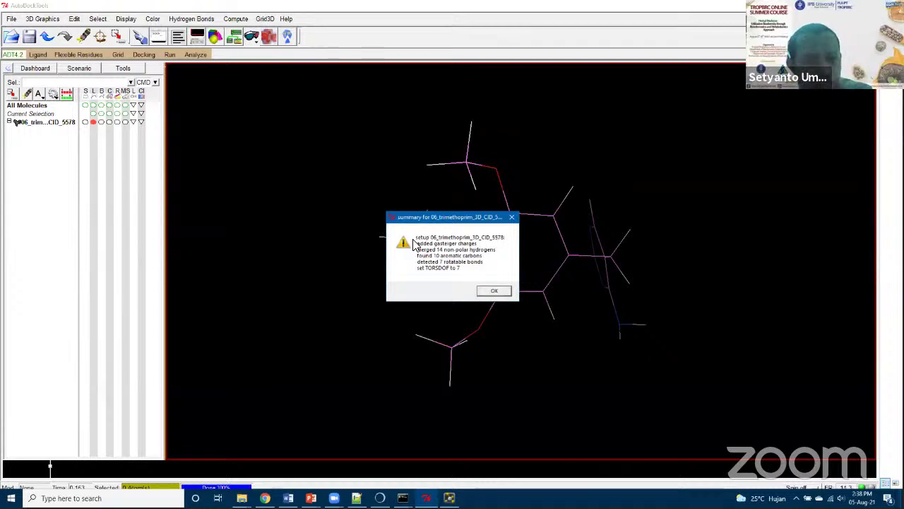
{"action": "left_click", "coordinate": [494, 291]}
{"action": "left_click_drag", "start_coordinate": [580, 216], "coordinate": [499, 248]}
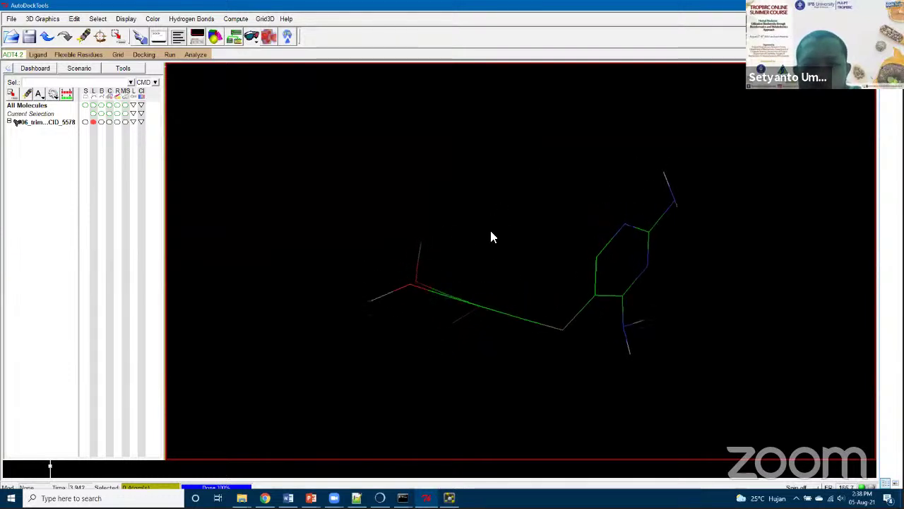
Save the prepared ligand as 06_trimethoprim_3D_CID_5578.pdbqt in the 5-Dock-Lab_02_semi_unbounddocking folder.
{"action": "left_click", "coordinate": [37, 55]}
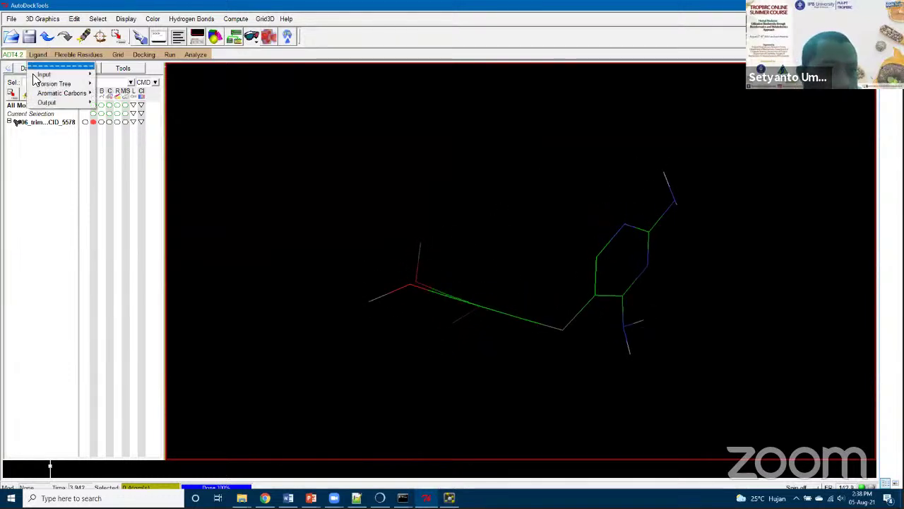
{"action": "mouse_move", "coordinate": [61, 104]}
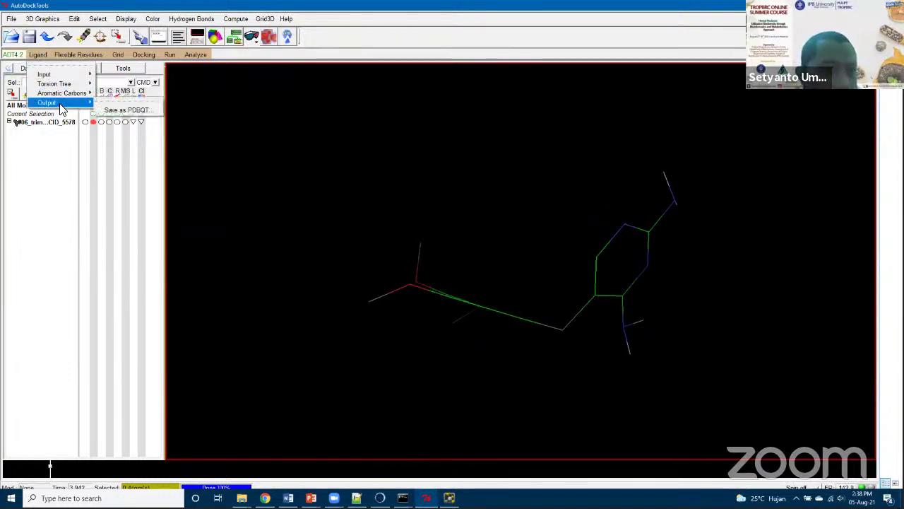
{"action": "left_click", "coordinate": [134, 110]}
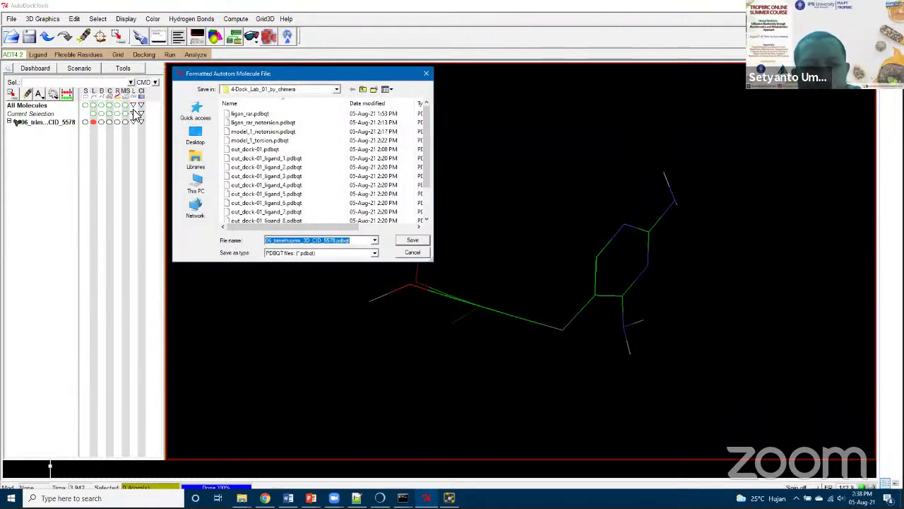
{"action": "left_click", "coordinate": [288, 90]}
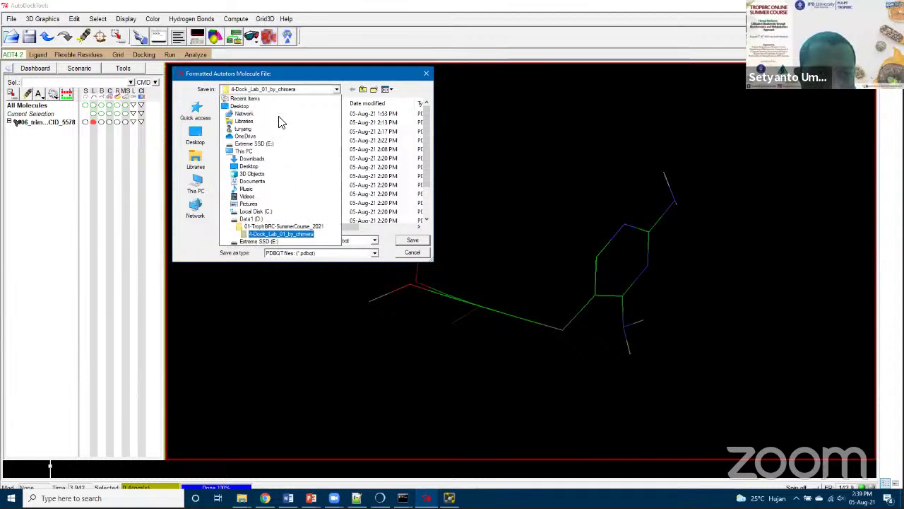
{"action": "left_click", "coordinate": [269, 221]}
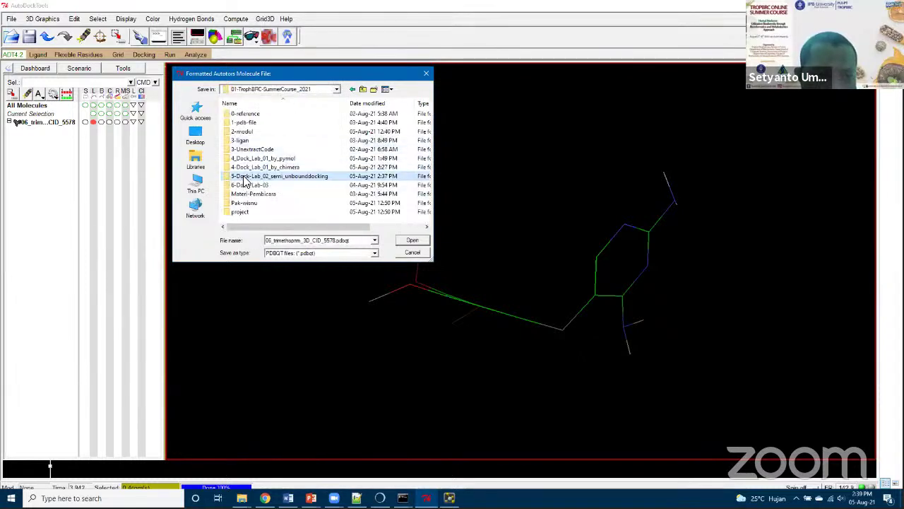
{"action": "double_click", "coordinate": [257, 175]}
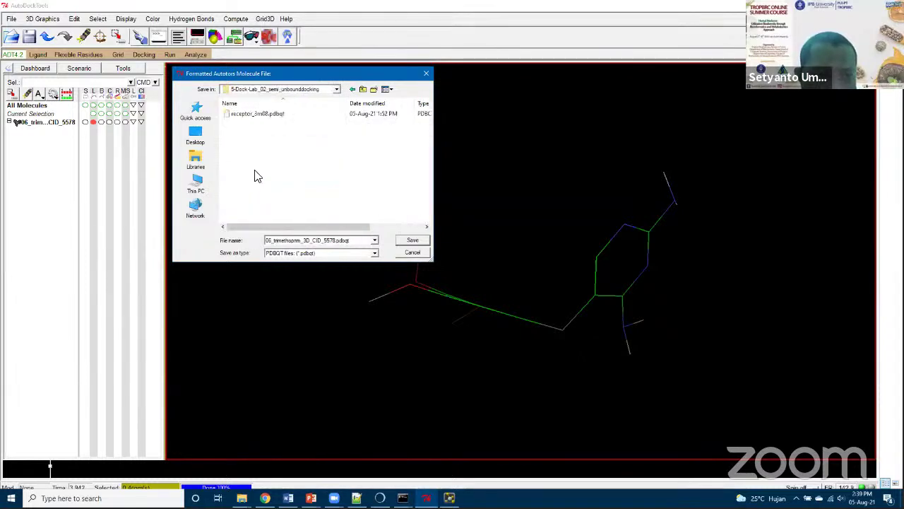
{"action": "left_click", "coordinate": [408, 241]}
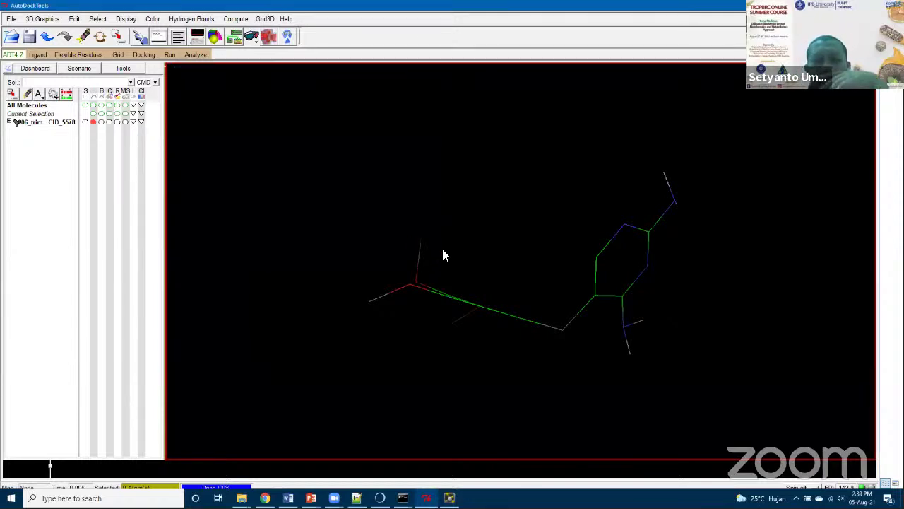
Delete the trimethoprim molecule from the AutoDockTools workspace after viewing its structure.
{"action": "left_click_drag", "start_coordinate": [531, 190], "coordinate": [608, 379]}
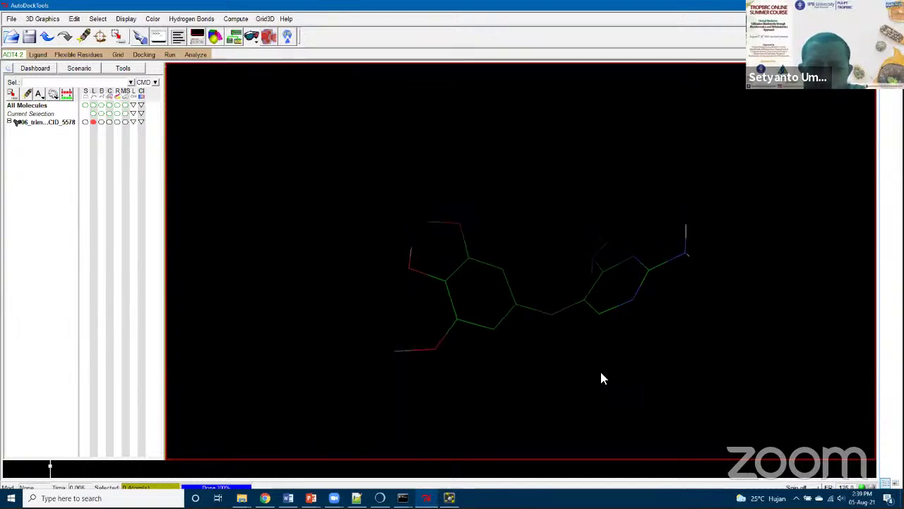
{"action": "left_click_drag", "start_coordinate": [537, 205], "coordinate": [514, 153]}
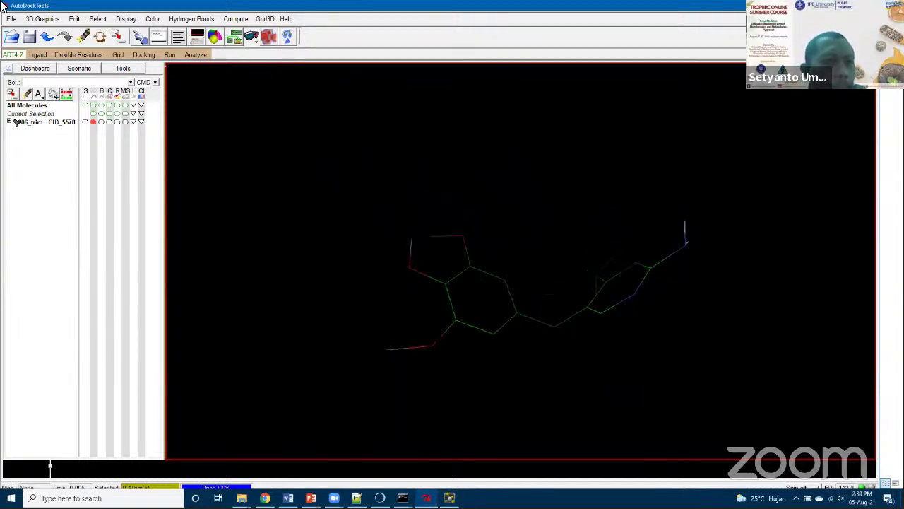
{"action": "left_click", "coordinate": [11, 19]}
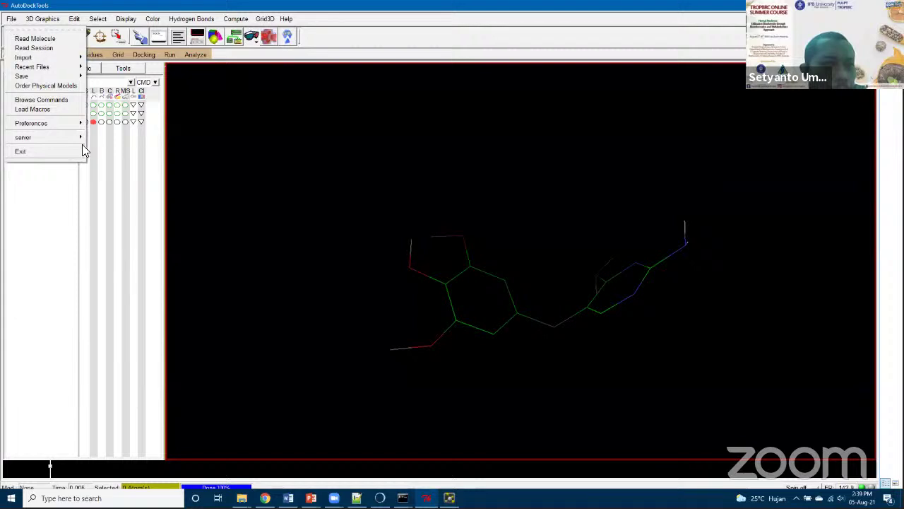
{"action": "left_click", "coordinate": [351, 156]}
{"action": "left_click", "coordinate": [32, 125]}
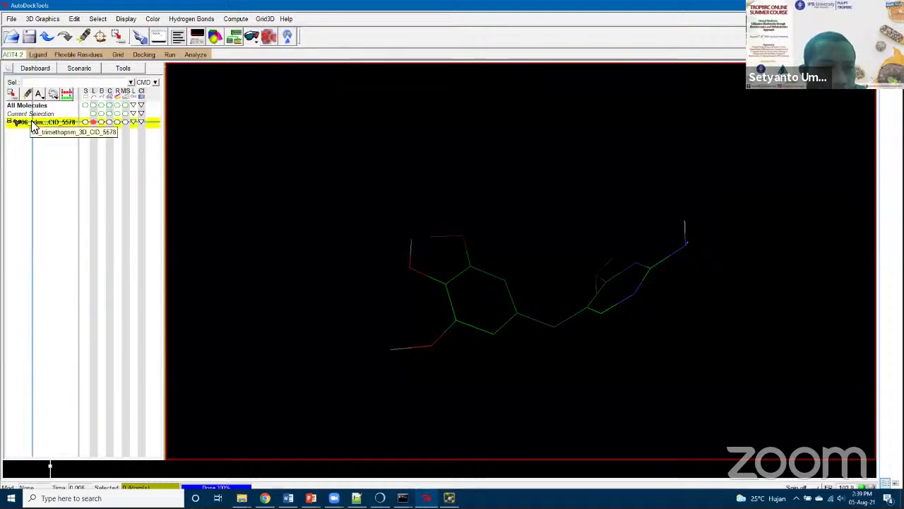
{"action": "right_click", "coordinate": [33, 123]}
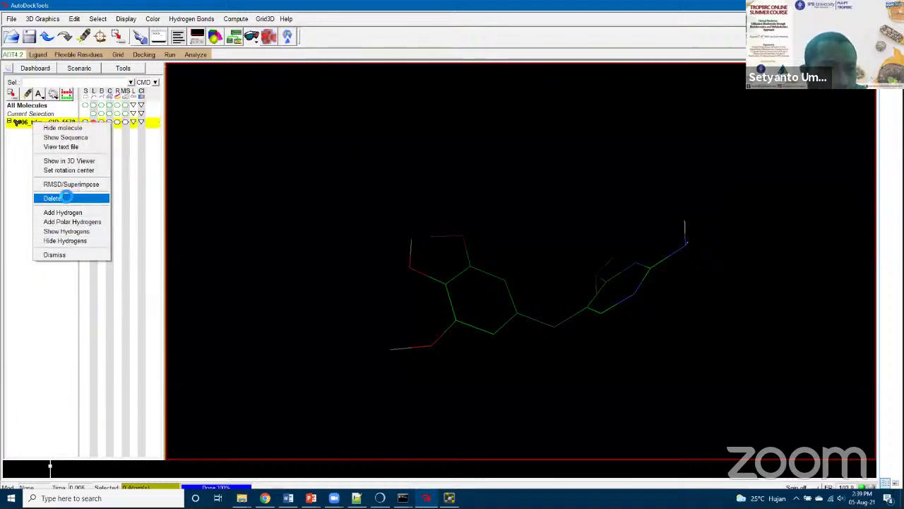
{"action": "left_click", "coordinate": [55, 199]}
Switch to the 5-Dock-Lab_02_semi_unbounddocking folder in File Explorer and check for the trimethoprim PDBQT file.
{"action": "mouse_move", "coordinate": [242, 497]}
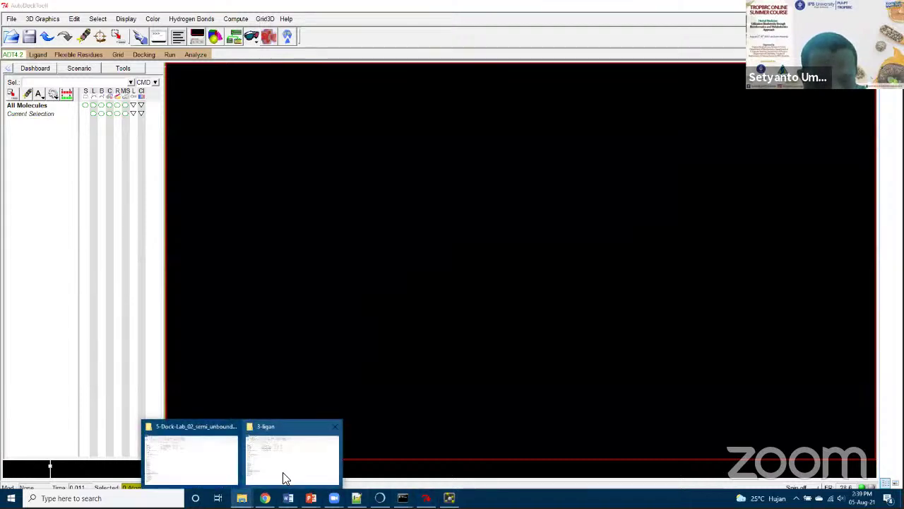
{"action": "left_click", "coordinate": [224, 476]}
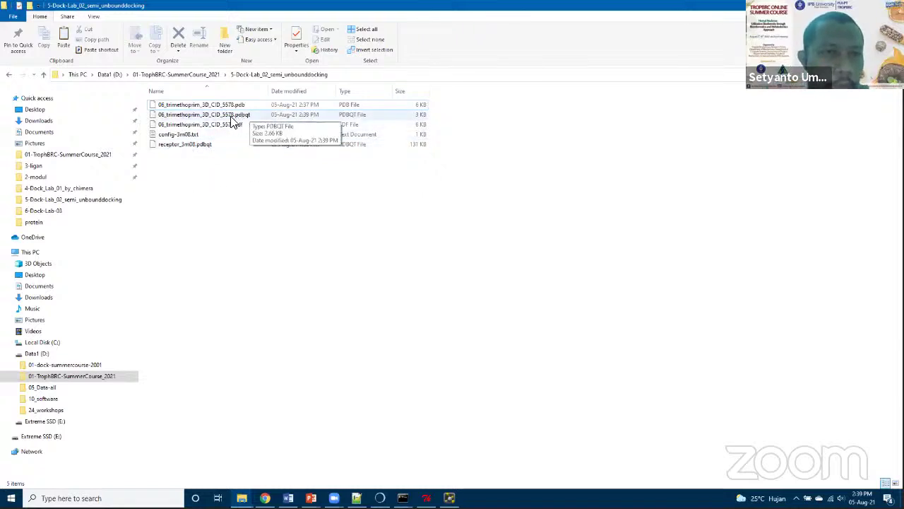
{"action": "left_click", "coordinate": [185, 115]}
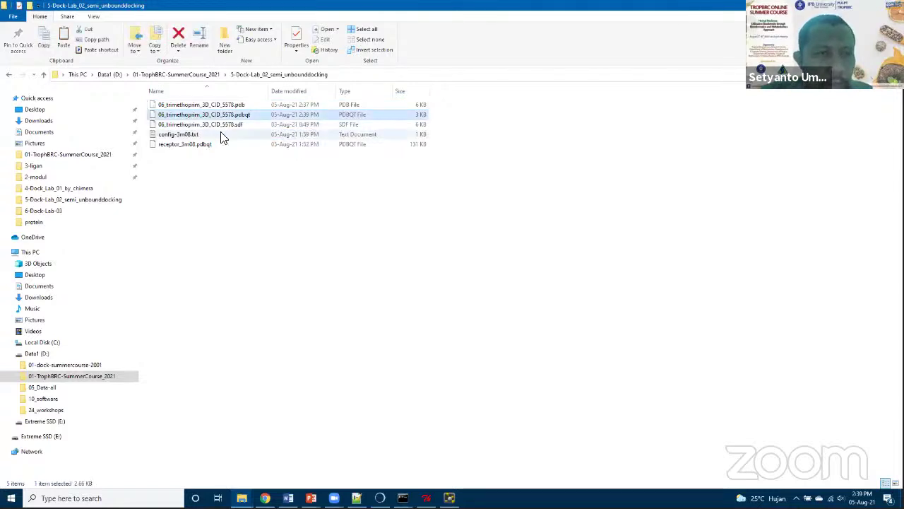
Copy the trimethoprim PDBQT file name, open config-3m08.txt in Notepad++ and set the ligand to 06_trimethoprim_3D_CID_5578.pdbqt.
{"action": "key", "text": "F2"}
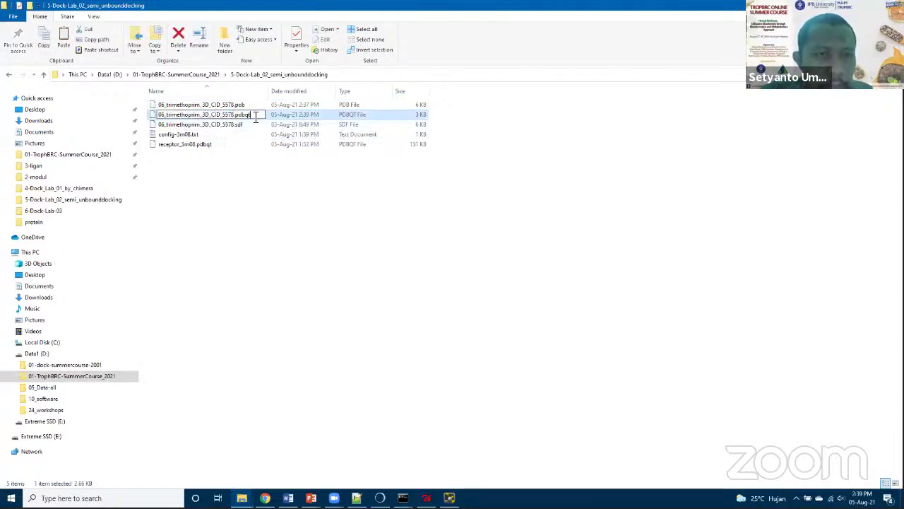
{"action": "left_click", "coordinate": [233, 210]}
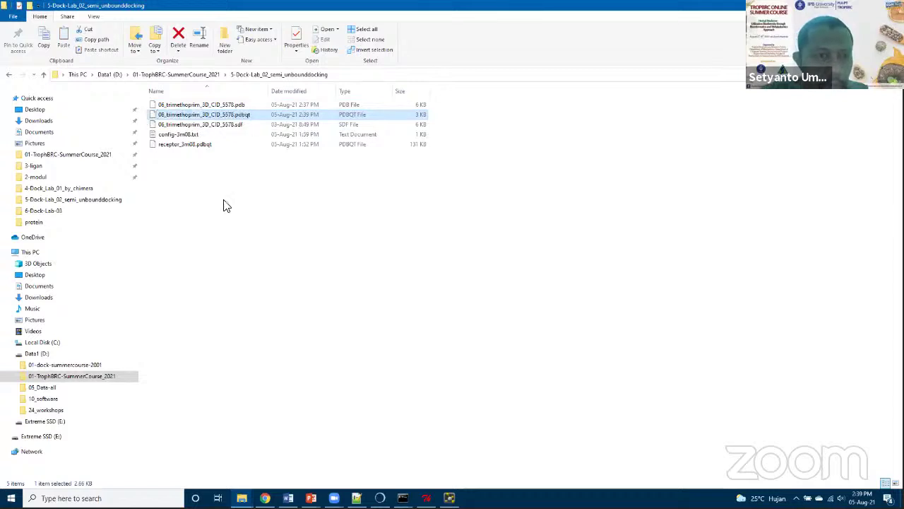
{"action": "left_click", "coordinate": [170, 135]}
{"action": "right_click", "coordinate": [170, 139]}
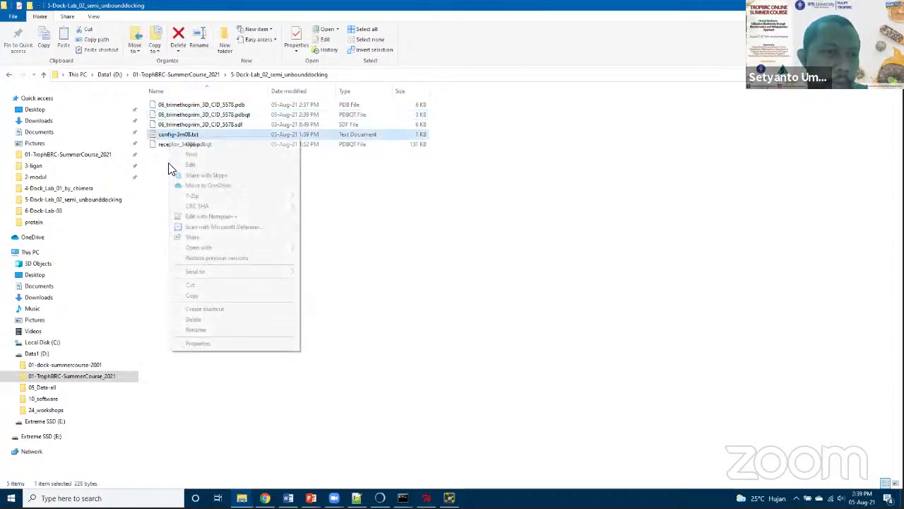
{"action": "left_click", "coordinate": [209, 218]}
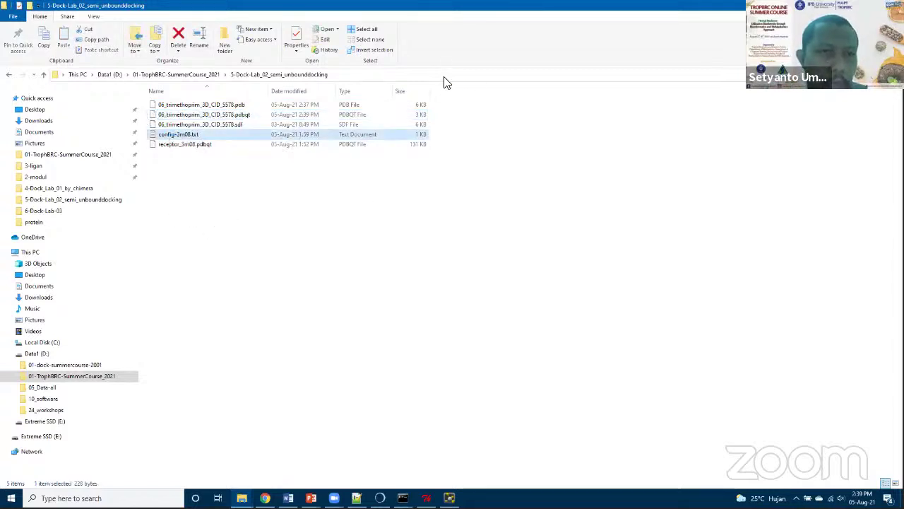
{"action": "left_click_drag", "start_coordinate": [306, 130], "coordinate": [367, 130]}
{"action": "type", "text": "06_trimethoprim_3D_CID_5578.pdbqt"}
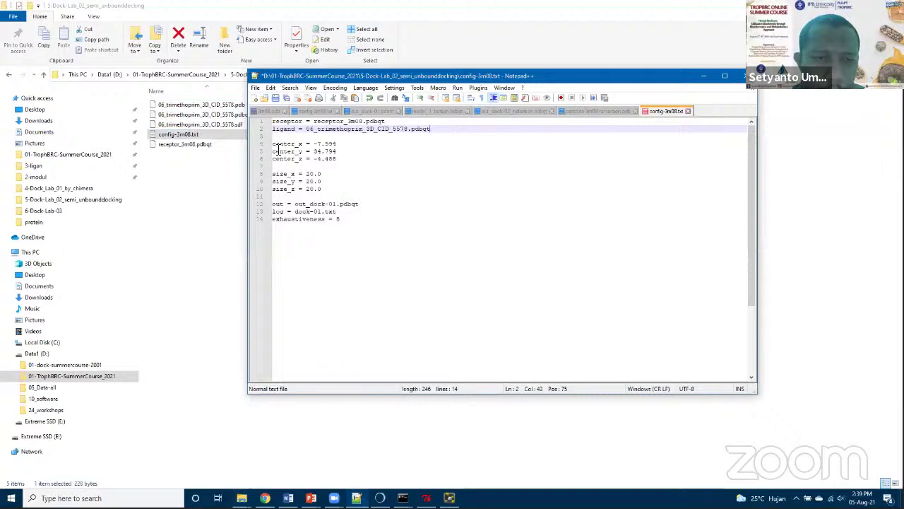
Change the docking output file name in the configuration to out_dock-CID_5578.pdbqt.
{"action": "left_click", "coordinate": [335, 204]}
{"action": "key", "text": "BackSpace"}
{"action": "key", "text": "BackSpace"}
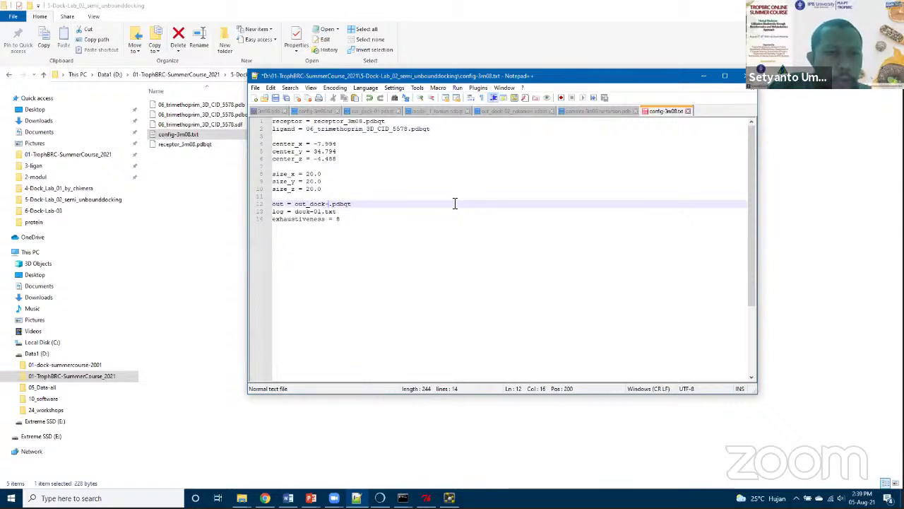
{"action": "type", "text": "02"}
{"action": "type", "text": "D"}
{"action": "type", "text": "_"}
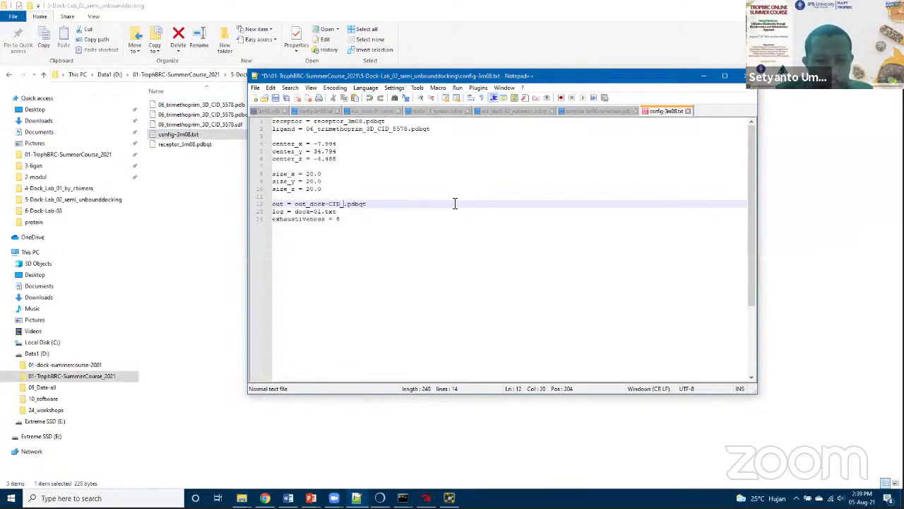
{"action": "type", "text": "5578"}
Reuse the CID_5578 suffix to set the log file name to dock-CID_5578.txt, and save the configuration file.
{"action": "key", "text": "shift+Left"}
{"action": "key", "text": "shift+Left"}
{"action": "key", "text": "shift+Left"}
{"action": "key", "text": "shift+Left"}
{"action": "key", "text": "shift+Left"}
{"action": "key", "text": "shift+Left"}
{"action": "key", "text": "shift+Left"}
{"action": "key", "text": "shift+Left"}
{"action": "key", "text": "ctrl+c"}
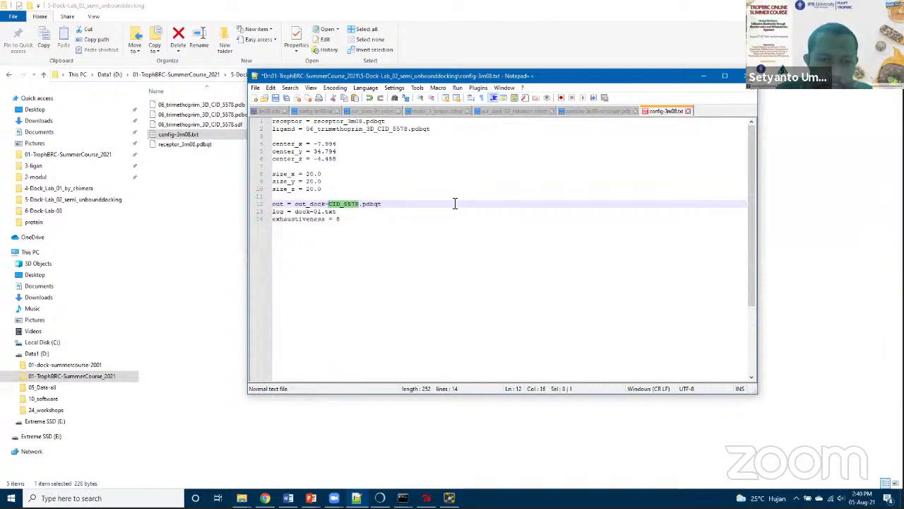
{"action": "key", "text": "Down"}
{"action": "key", "text": "shift+Right"}
{"action": "key", "text": "shift+Right"}
{"action": "key", "text": "ctrl+v"}
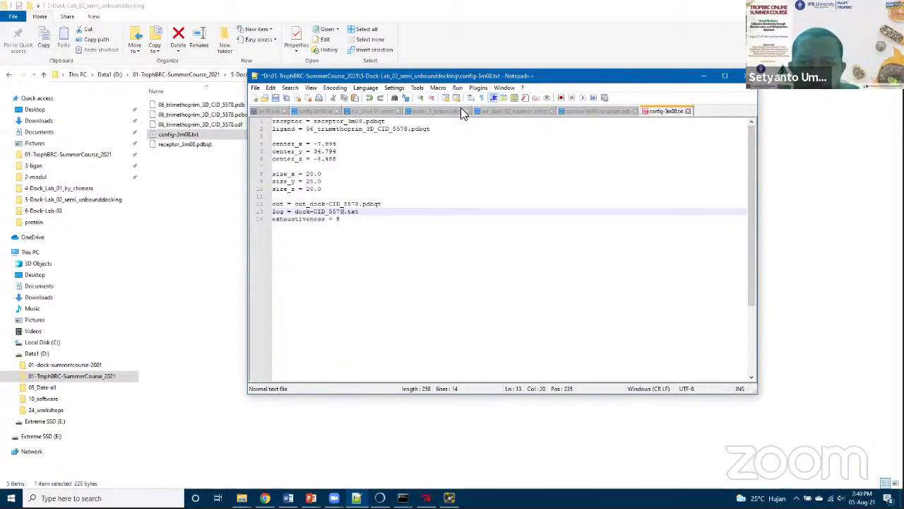
{"action": "left_click", "coordinate": [275, 98]}
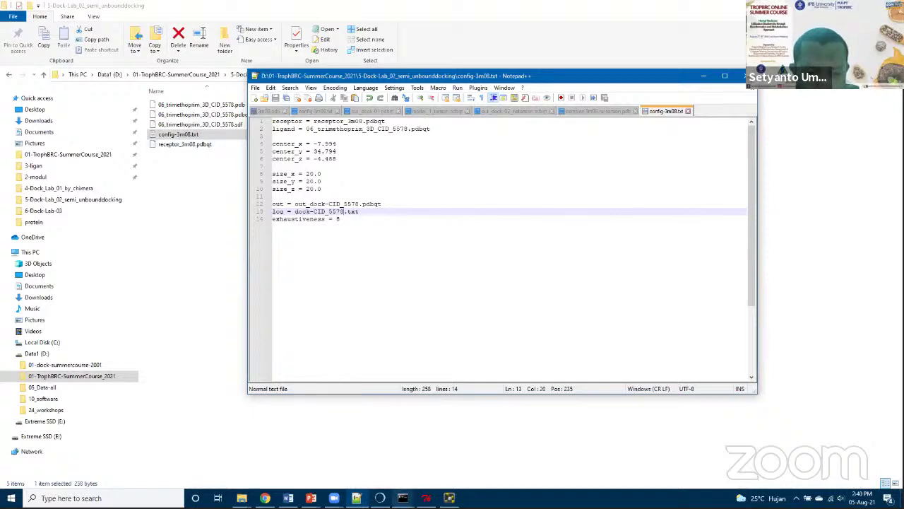
Switch to Command Prompt, change the working directory to 5-Dock-Lab_02_semi_unbounddocking and list its files.
{"action": "mouse_move", "coordinate": [402, 497]}
{"action": "left_click", "coordinate": [454, 459]}
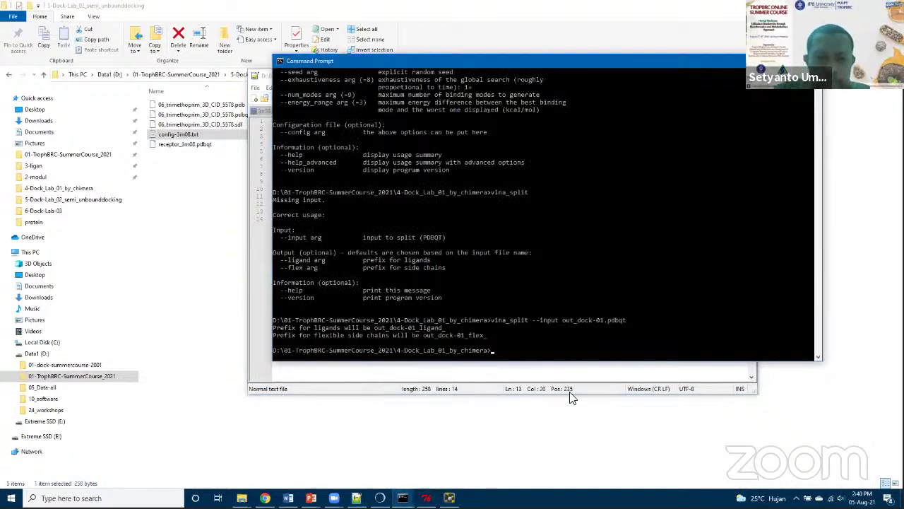
{"action": "type", "text": "cd .."}
{"action": "key", "text": "Return"}
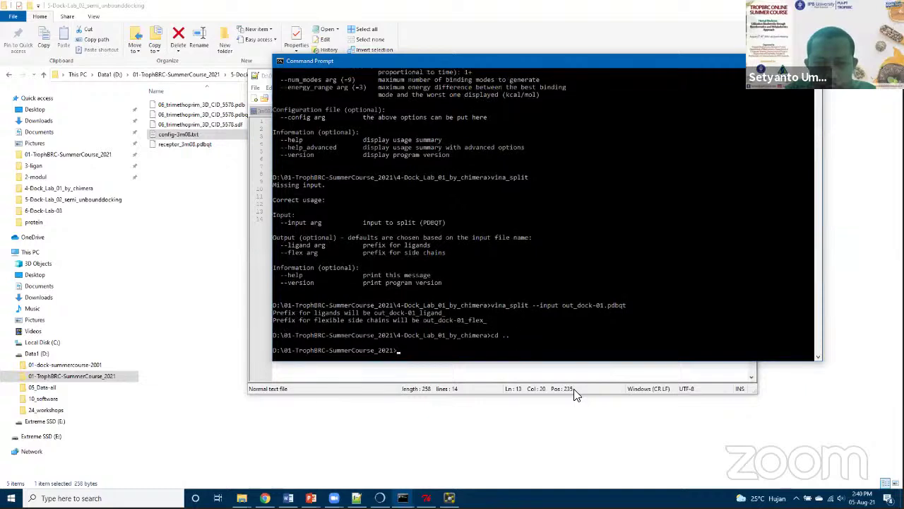
{"action": "type", "text": "cd 5"}
{"action": "key", "text": "Tab"}
{"action": "key", "text": "Return"}
{"action": "type", "text": "ls"}
{"action": "key", "text": "Return"}
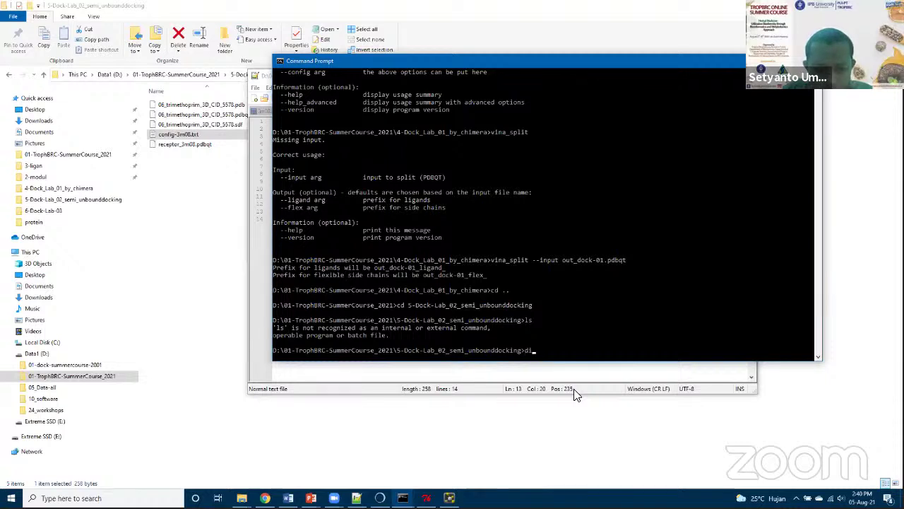
{"action": "type", "text": "dir"}
{"action": "key", "text": "Return"}
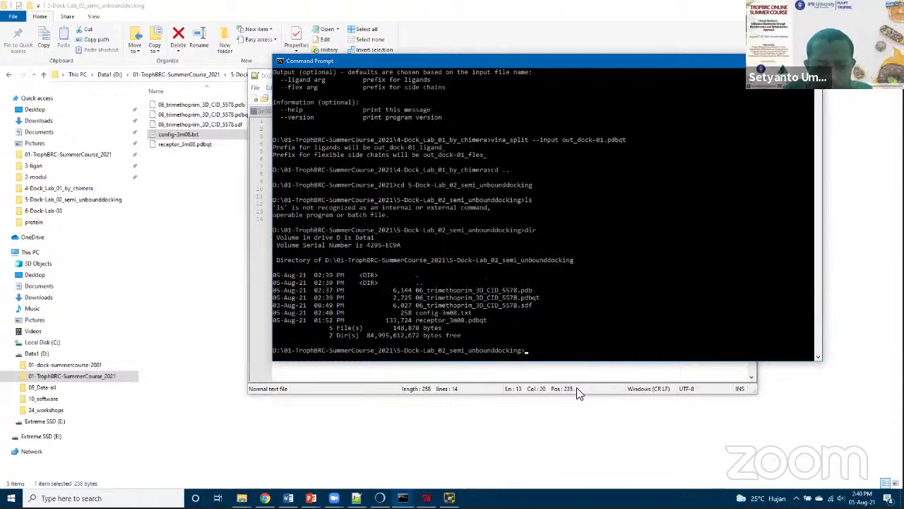
Run AutoDock Vina with config-3m08.txt as the configuration file.
{"action": "type", "text": "vina"}
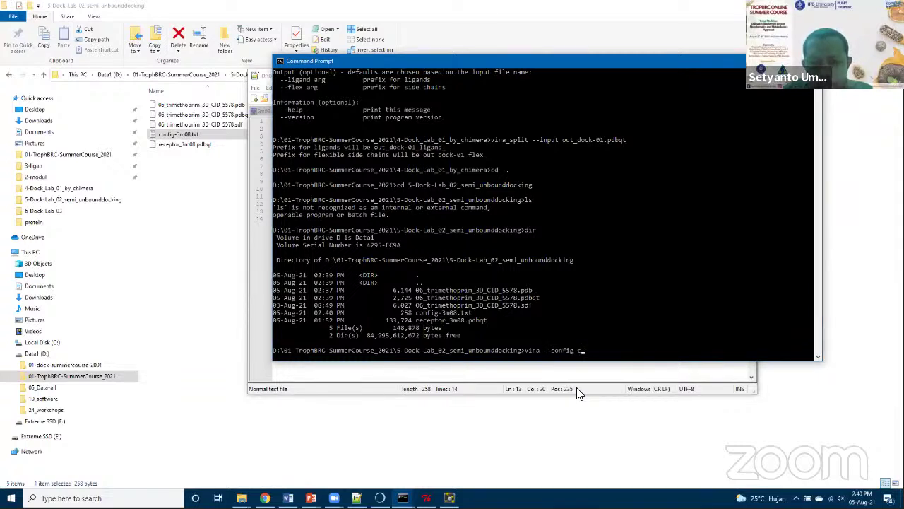
{"action": "type", "text": "--config con"}
{"action": "key", "text": "Tab"}
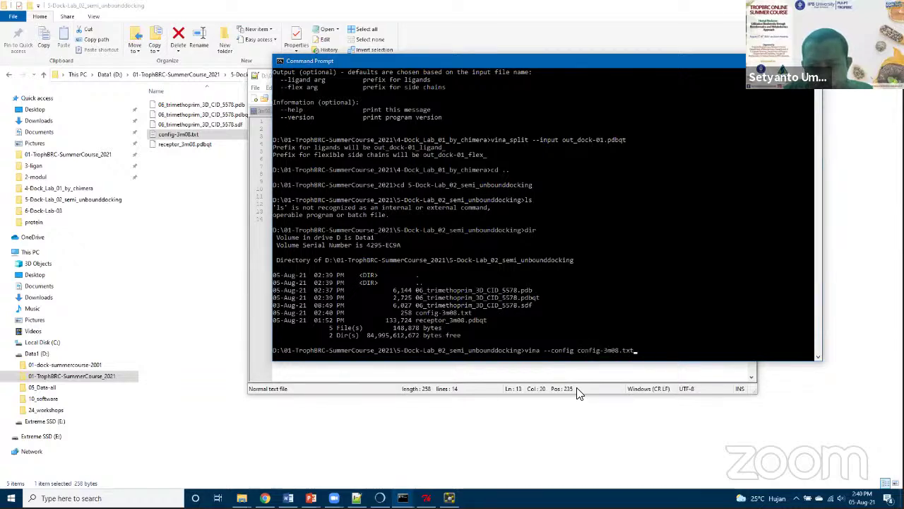
{"action": "key", "text": "Return"}
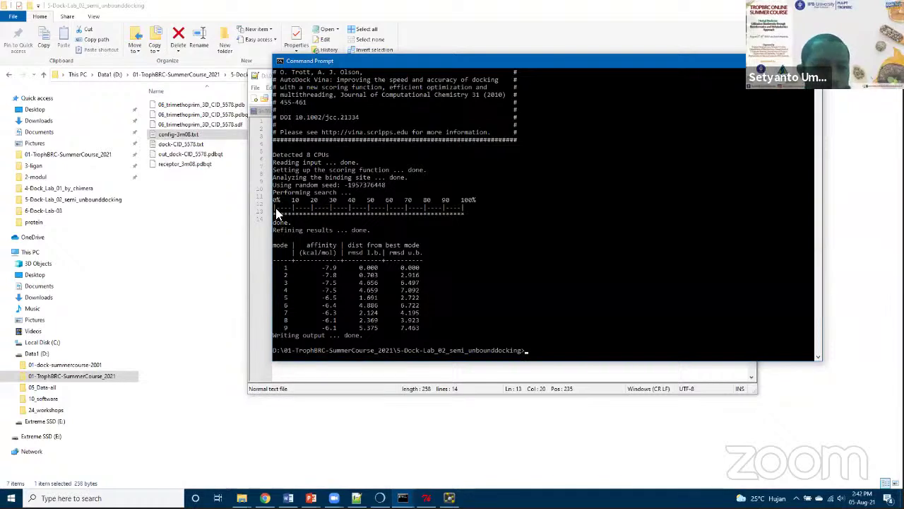
Switch to File Explorer and look at 3m08.pdb and 3m09.pdb in the protein folder under 1-pdb-file.
{"action": "left_click", "coordinate": [230, 75]}
{"action": "left_click", "coordinate": [194, 75]}
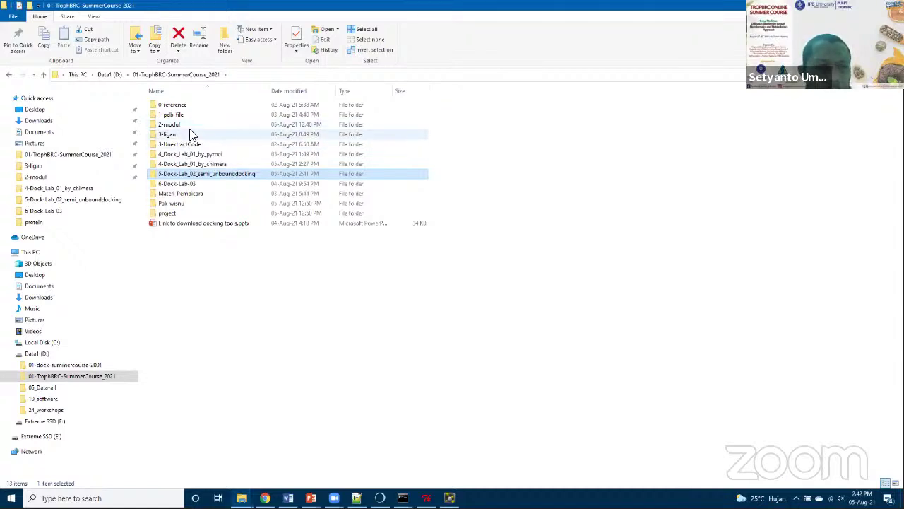
{"action": "double_click", "coordinate": [185, 116]}
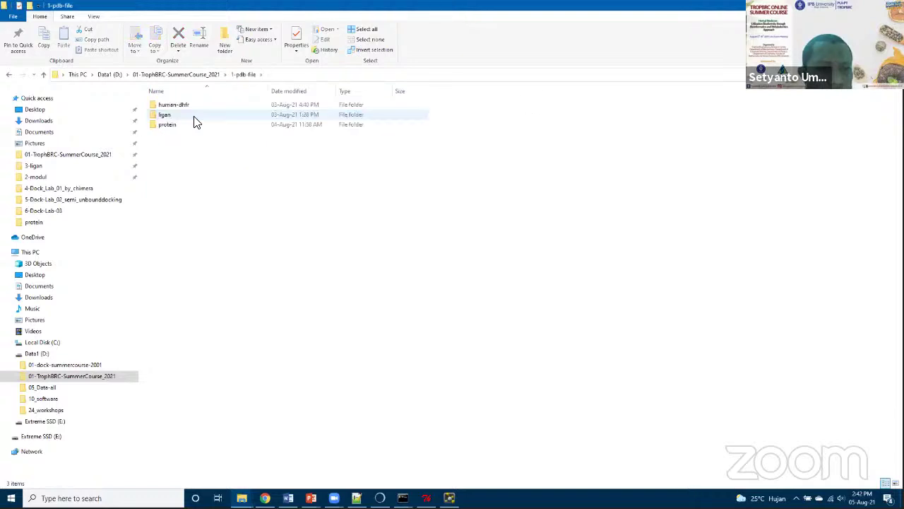
{"action": "double_click", "coordinate": [180, 126]}
{"action": "left_click", "coordinate": [178, 116]}
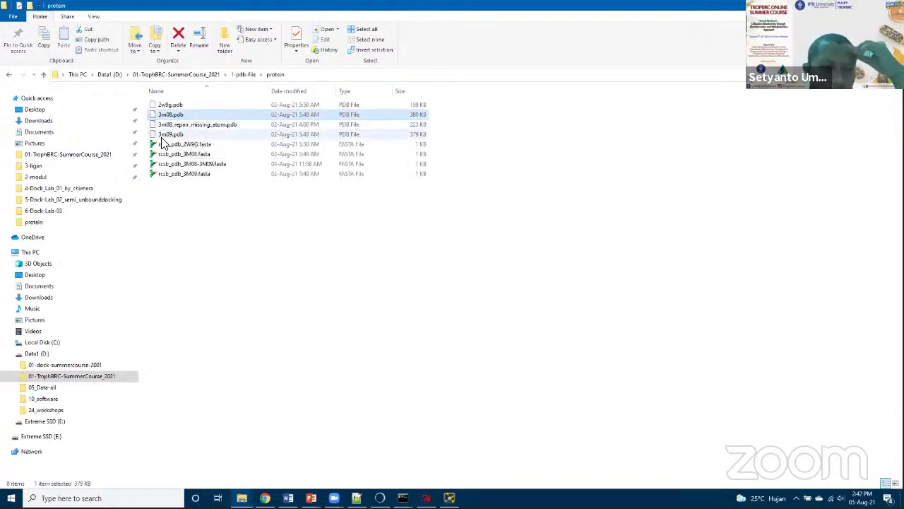
{"action": "left_click", "coordinate": [178, 135]}
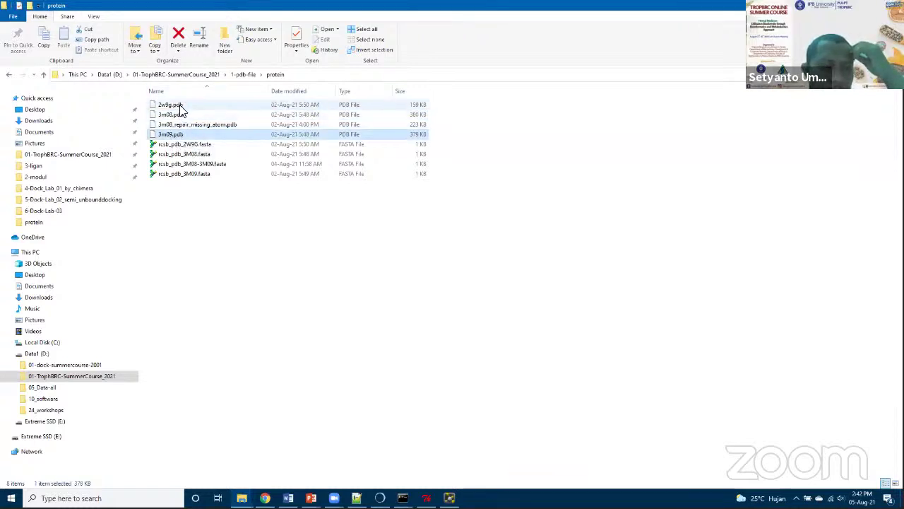
{"action": "left_click", "coordinate": [240, 75]}
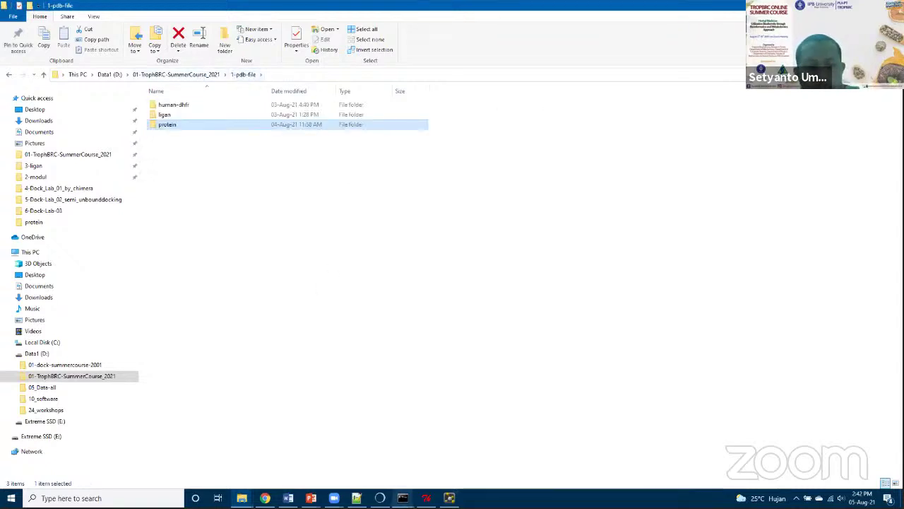
Review the Vina docking results in Command Prompt, and return to the 01-TrophBRC-SummerCourse_2021 folder in File Explorer.
{"action": "mouse_move", "coordinate": [402, 498]}
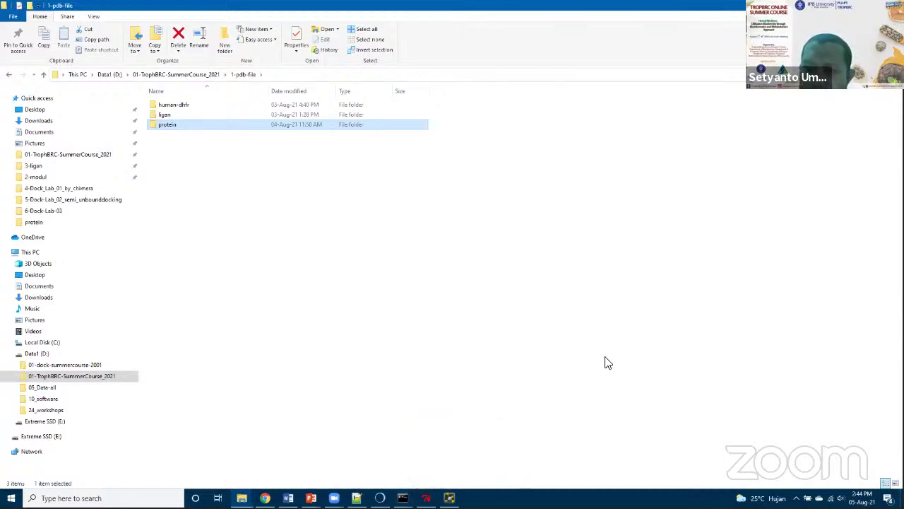
{"action": "left_click", "coordinate": [402, 497]}
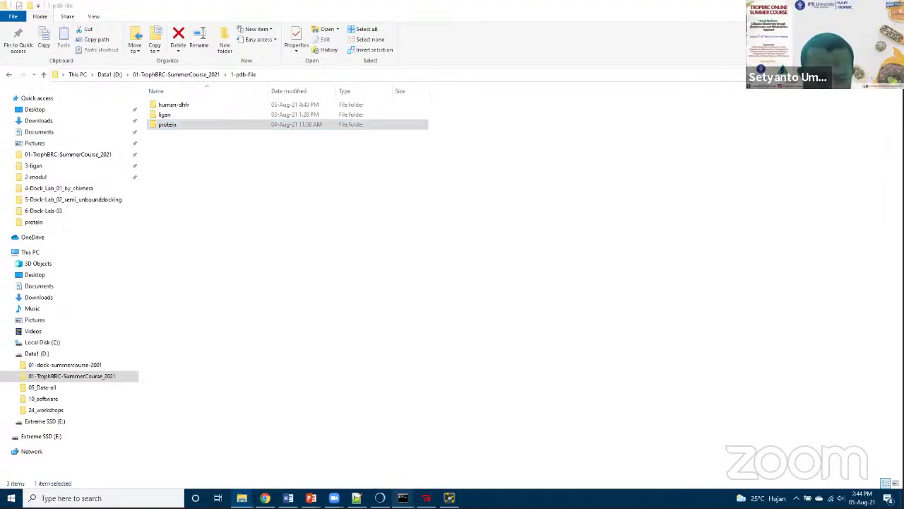
{"action": "left_click", "coordinate": [464, 467]}
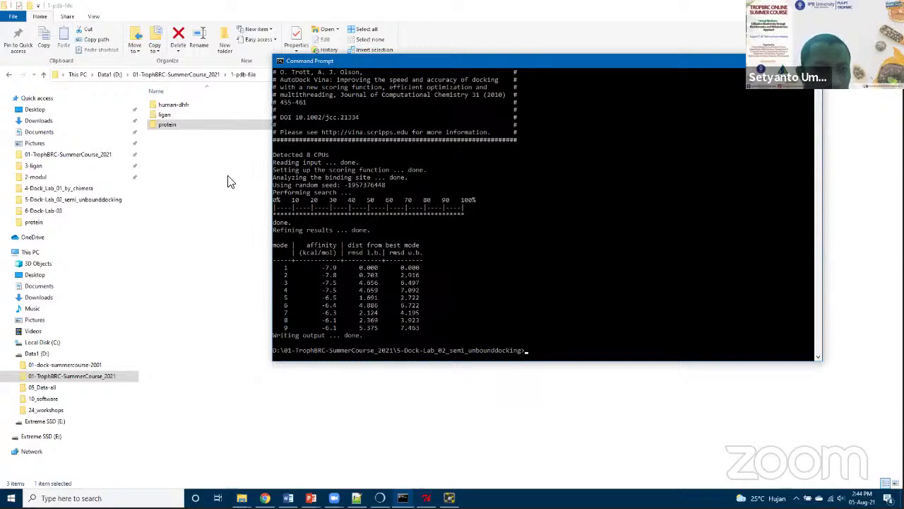
{"action": "left_click", "coordinate": [198, 76]}
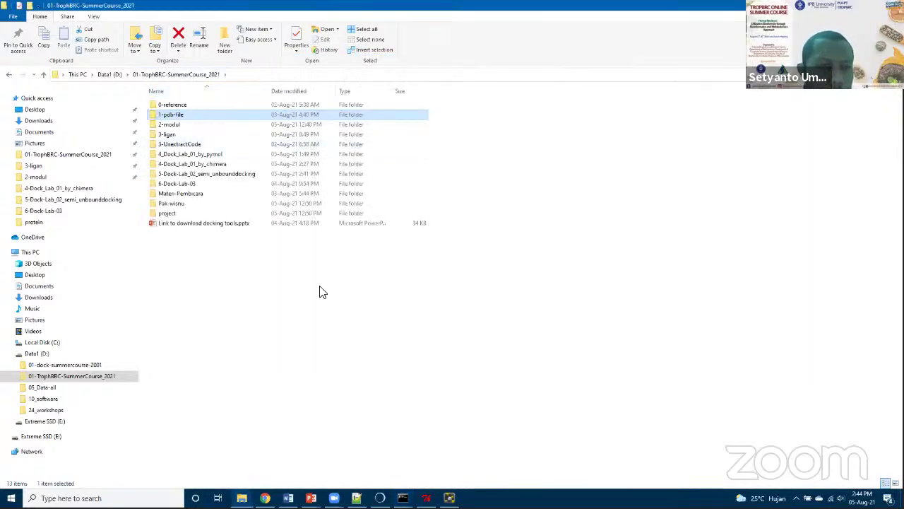
Switch to Chrome and open the PubChem home page in a new tab.
{"action": "left_click", "coordinate": [265, 498]}
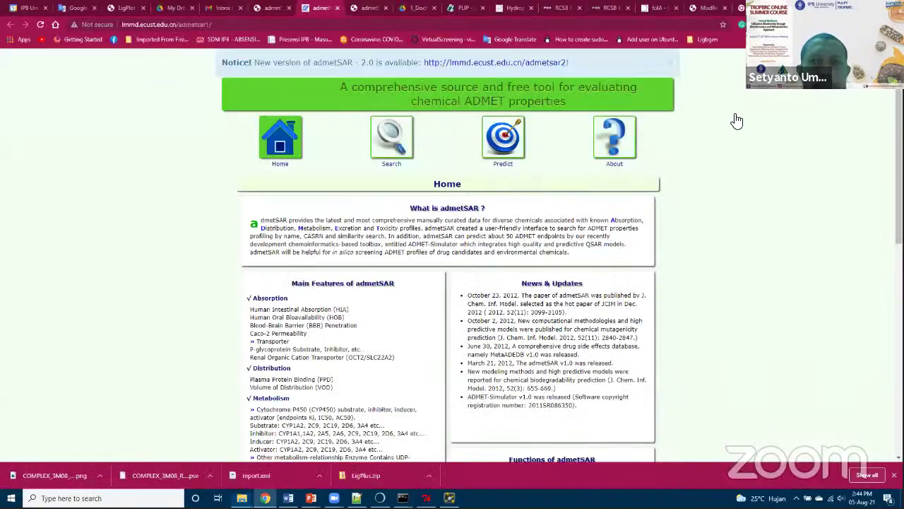
{"action": "left_click", "coordinate": [724, 13]}
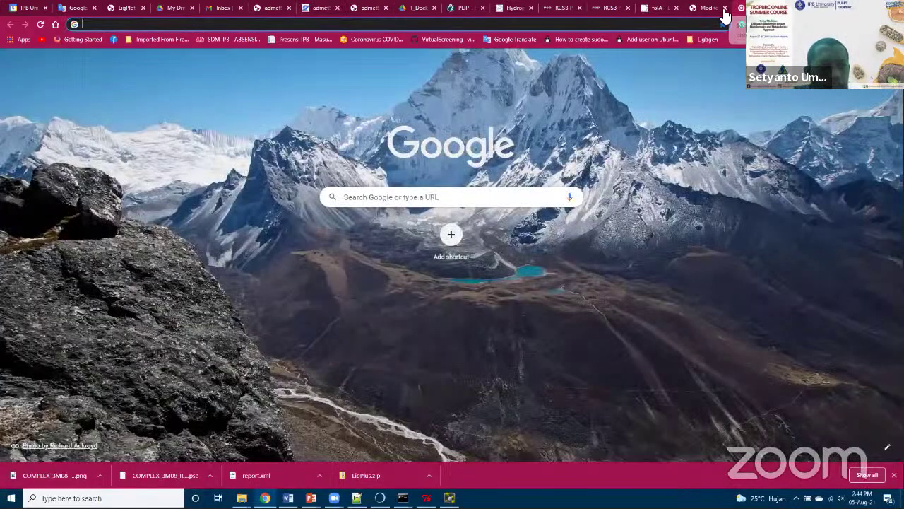
{"action": "type", "text": "p"}
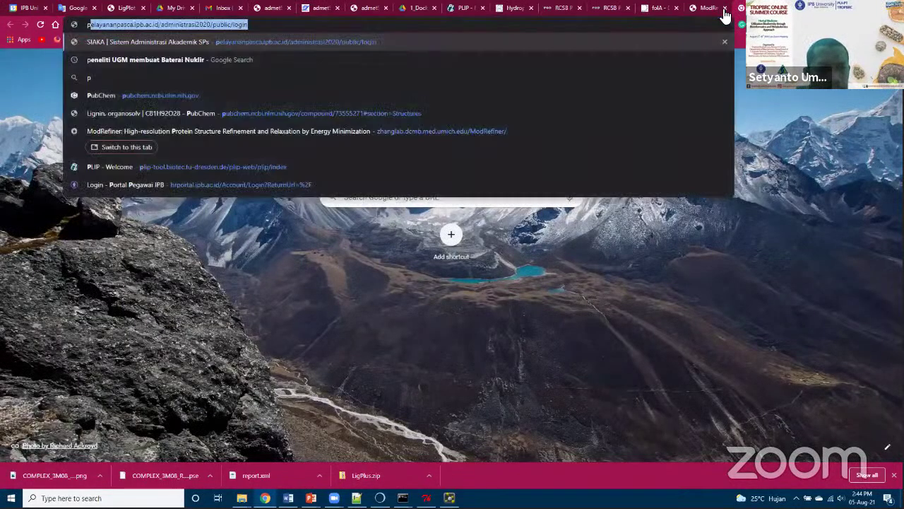
{"action": "type", "text": "uch"}
{"action": "key", "text": "BackSpace"}
{"action": "key", "text": "BackSpace"}
{"action": "type", "text": "b"}
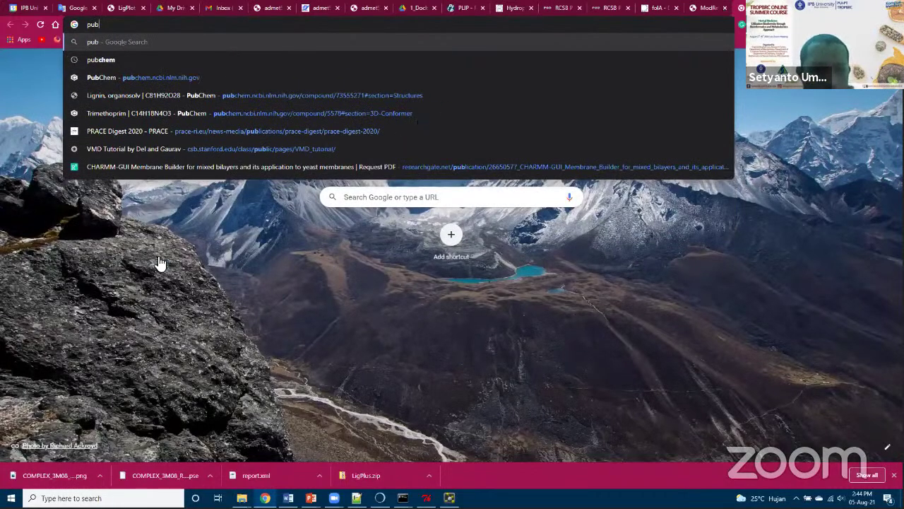
{"action": "key", "text": "Down"}
{"action": "key", "text": "Down"}
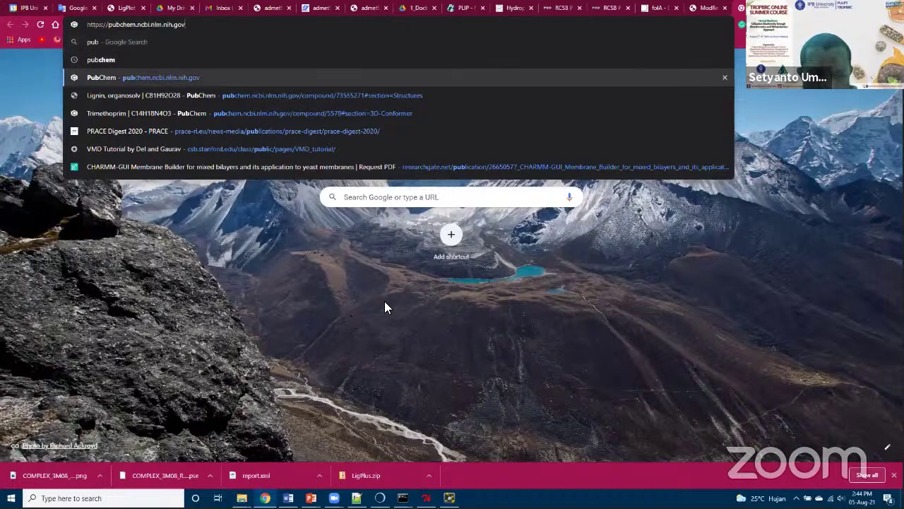
{"action": "key", "text": "Return"}
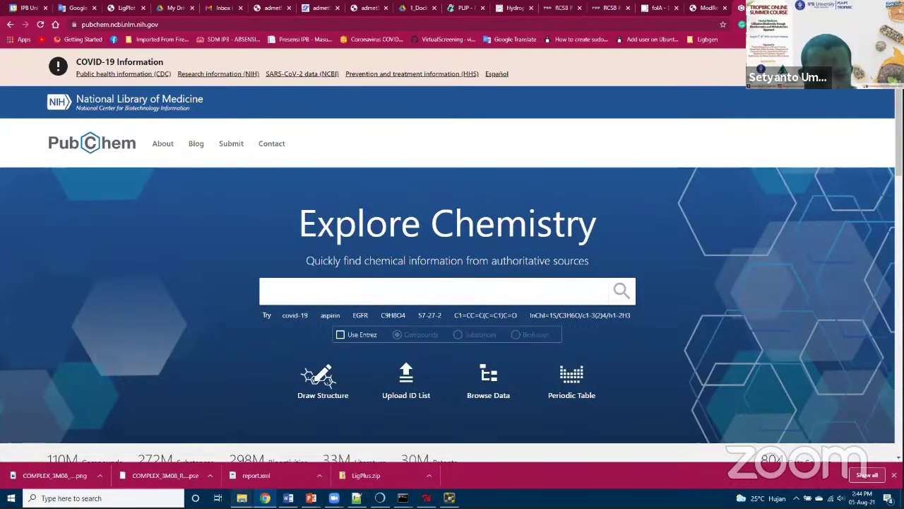
Switch to the 3-ligan folder in File Explorer and copy the compound name Vancomycin from its SDF file name.
{"action": "mouse_move", "coordinate": [241, 494]}
{"action": "left_click", "coordinate": [208, 463]}
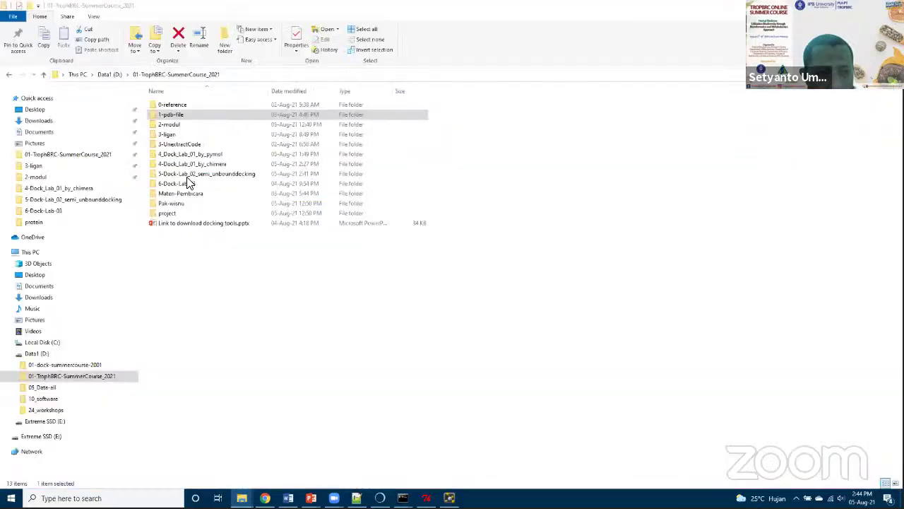
{"action": "double_click", "coordinate": [169, 134]}
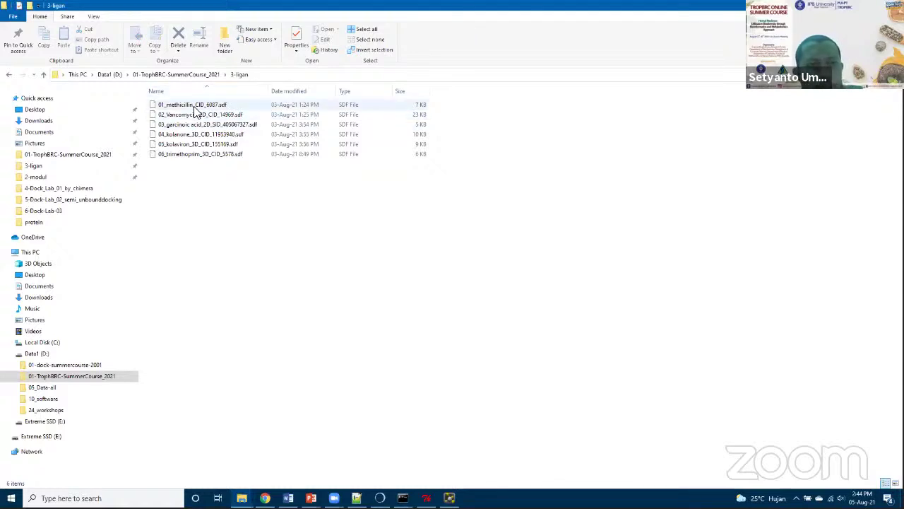
{"action": "left_click", "coordinate": [191, 114]}
{"action": "left_click", "coordinate": [191, 113]}
{"action": "left_click", "coordinate": [199, 114]}
{"action": "left_click_drag", "start_coordinate": [200, 114], "coordinate": [166, 114]}
{"action": "key", "text": "ctrl+c"}
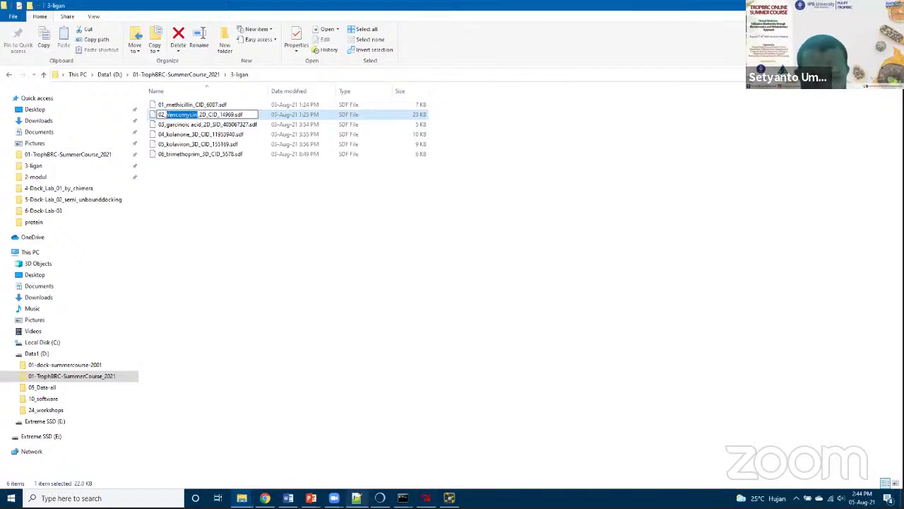
Switch to Chrome, search PubChem for Vancomycin, and open the compound summary of the best match.
{"action": "left_click", "coordinate": [287, 498]}
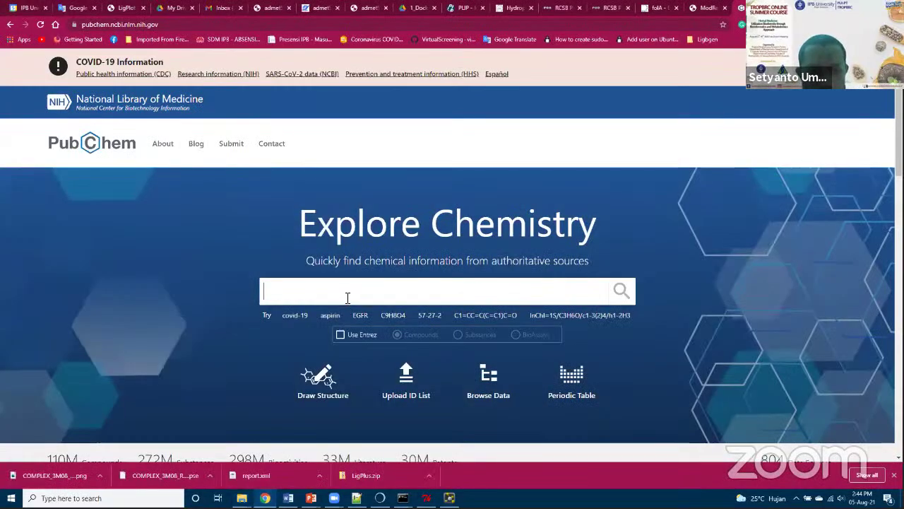
{"action": "left_click", "coordinate": [348, 297]}
{"action": "key", "text": "ctrl+v"}
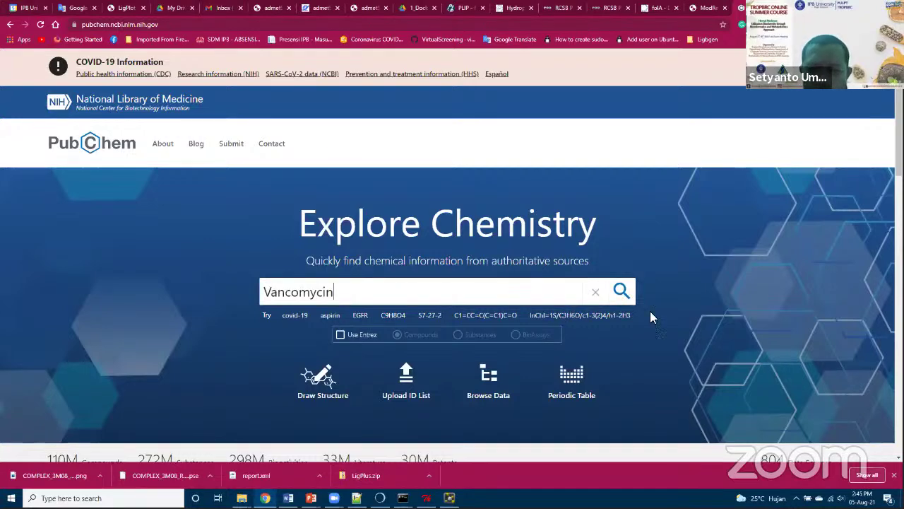
{"action": "left_click", "coordinate": [621, 292]}
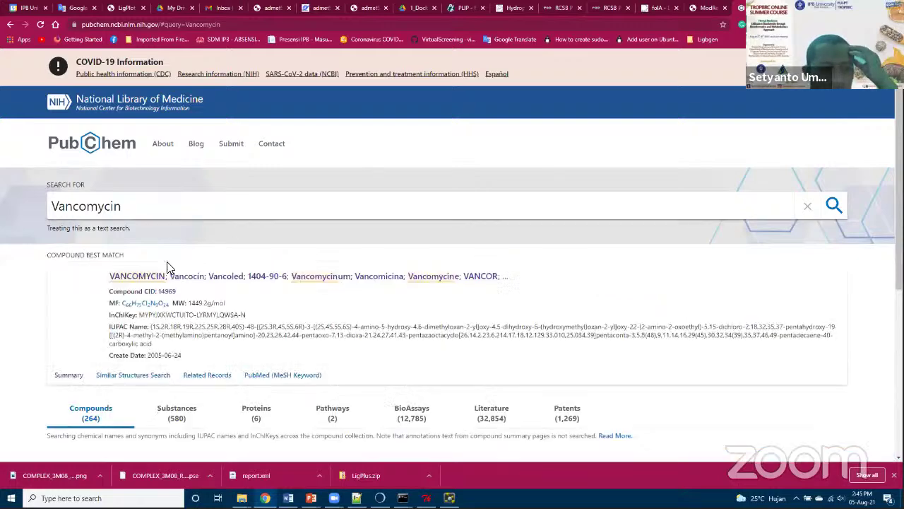
{"action": "scroll", "coordinate": [180, 178], "scroll_direction": "down", "scroll_amount": 1}
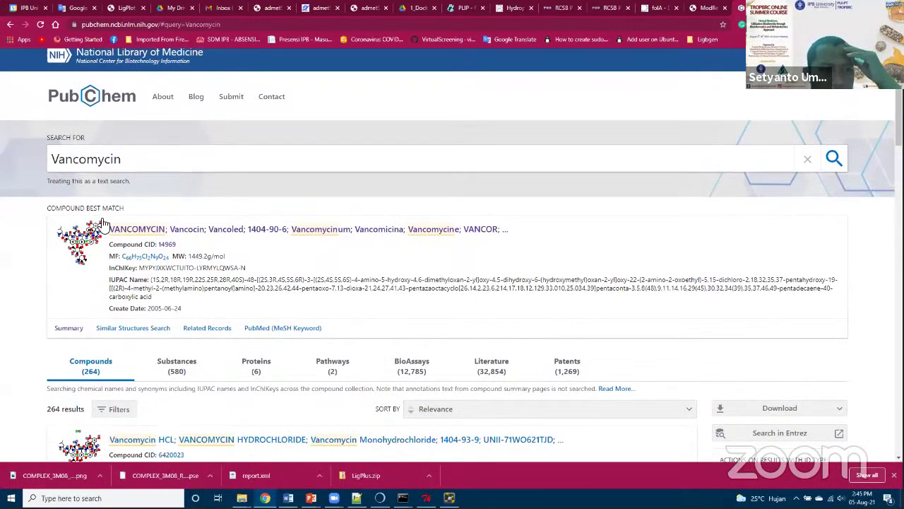
{"action": "left_click", "coordinate": [149, 233]}
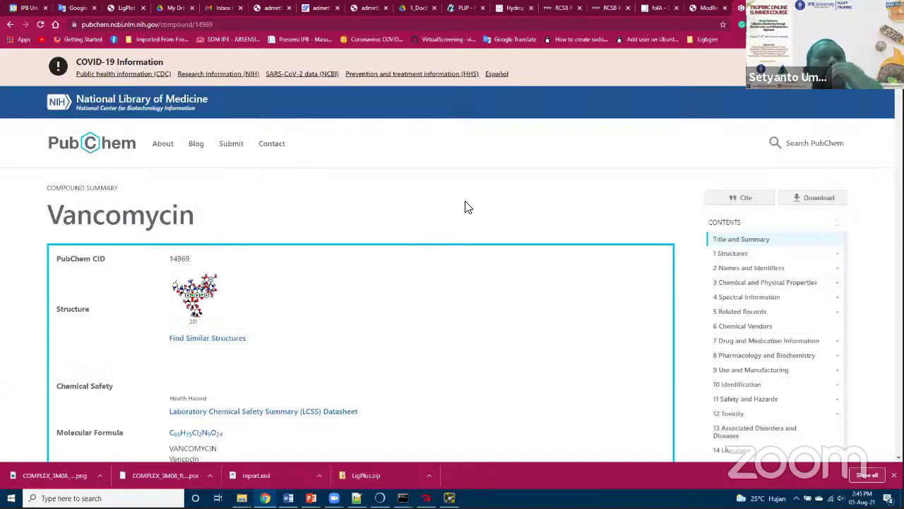
{"action": "scroll", "coordinate": [322, 315], "scroll_direction": "down", "scroll_amount": 2}
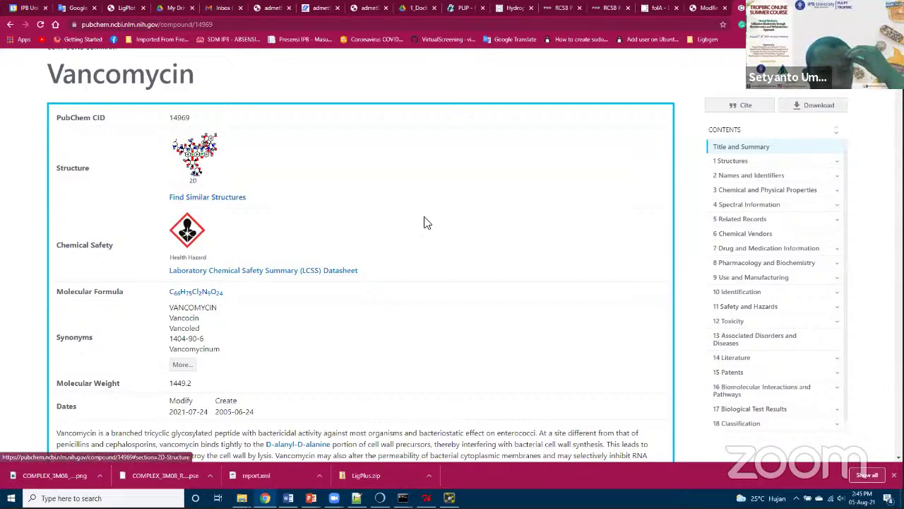
Find Avogadro in the Windows search and launch it.
{"action": "mouse_move", "coordinate": [426, 498]}
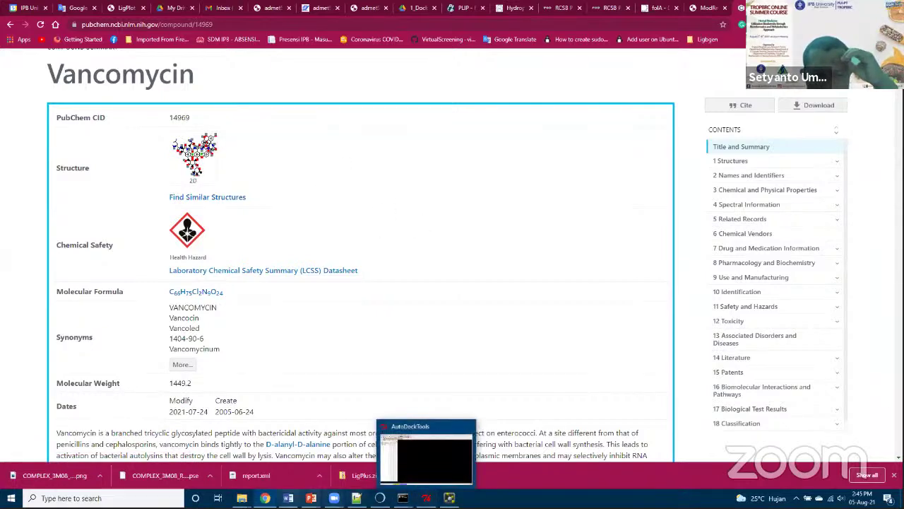
{"action": "left_click", "coordinate": [106, 498]}
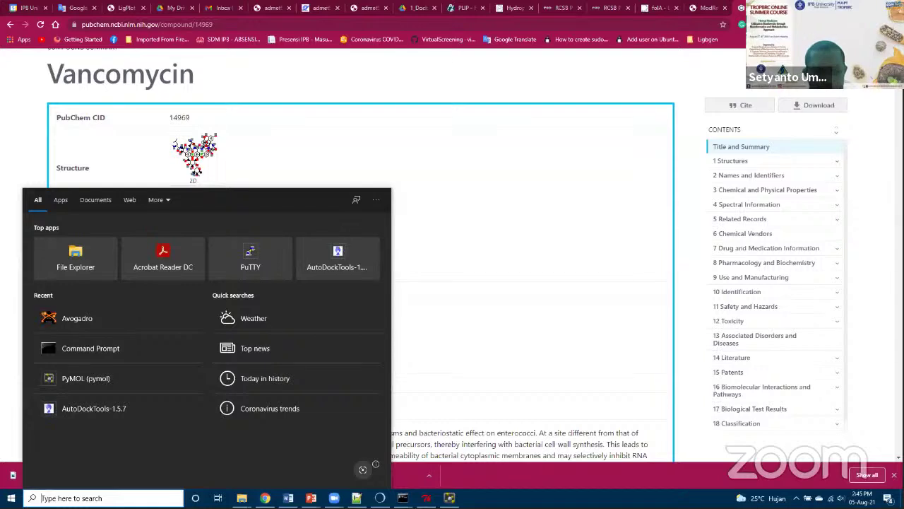
{"action": "type", "text": "avo"}
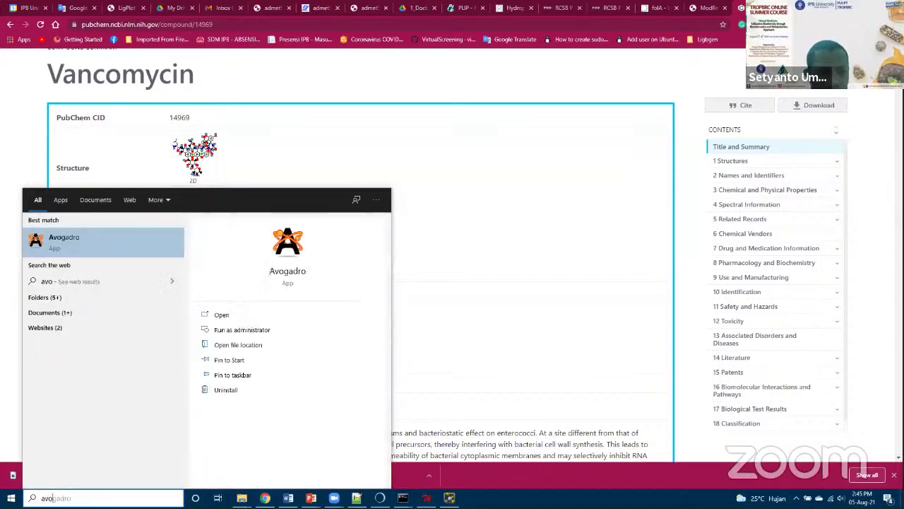
{"action": "left_click", "coordinate": [109, 248]}
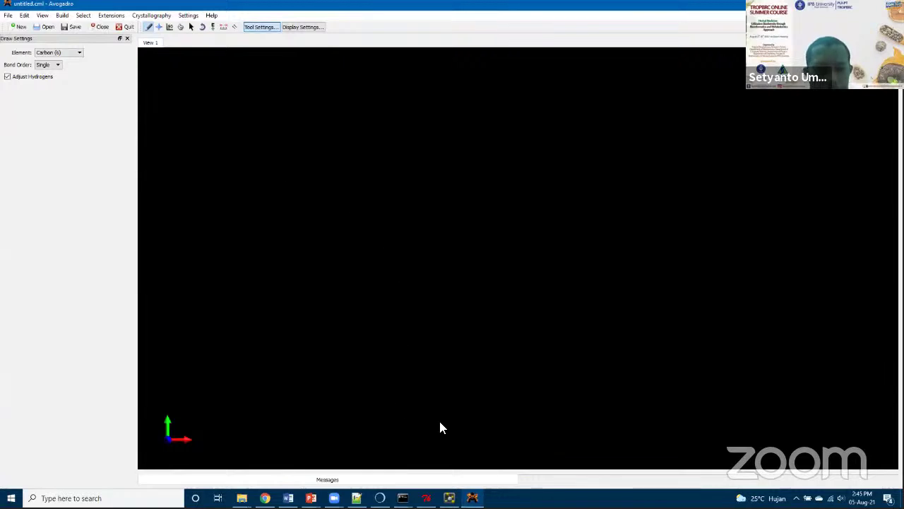
Open 02_Vancomycin_2D_CID_14969.sdf from the 3-ligan folder in 01-TrophBRC-SummerCourse_2021 and let Avogadro build a rough 3D geometry.
{"action": "left_click", "coordinate": [9, 16]}
{"action": "left_click", "coordinate": [18, 28]}
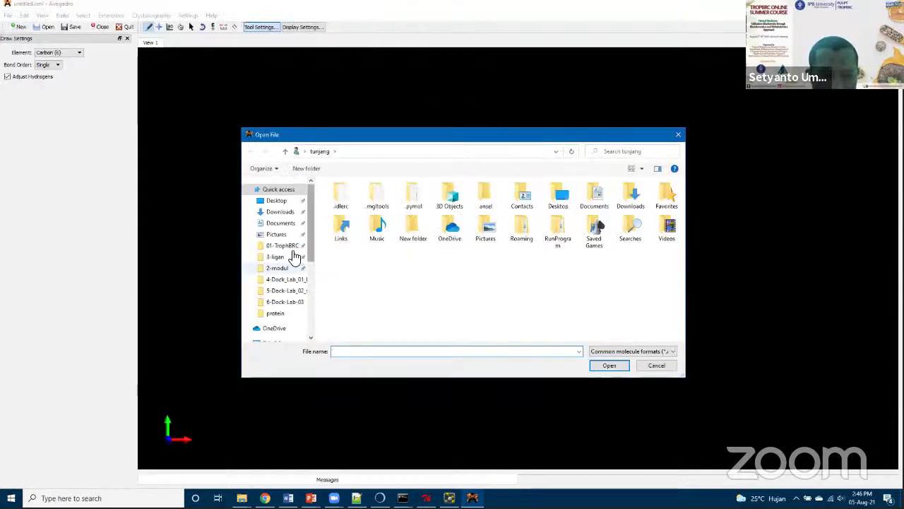
{"action": "left_click", "coordinate": [286, 245]}
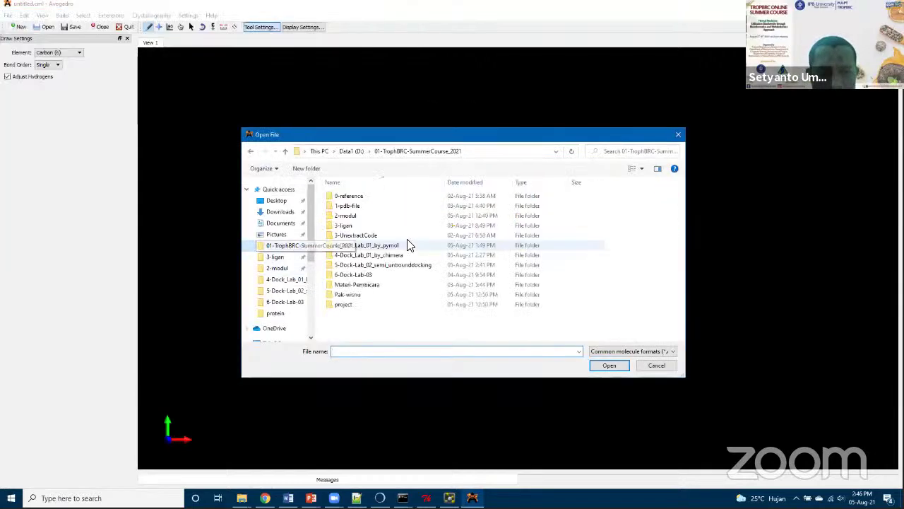
{"action": "double_click", "coordinate": [346, 225]}
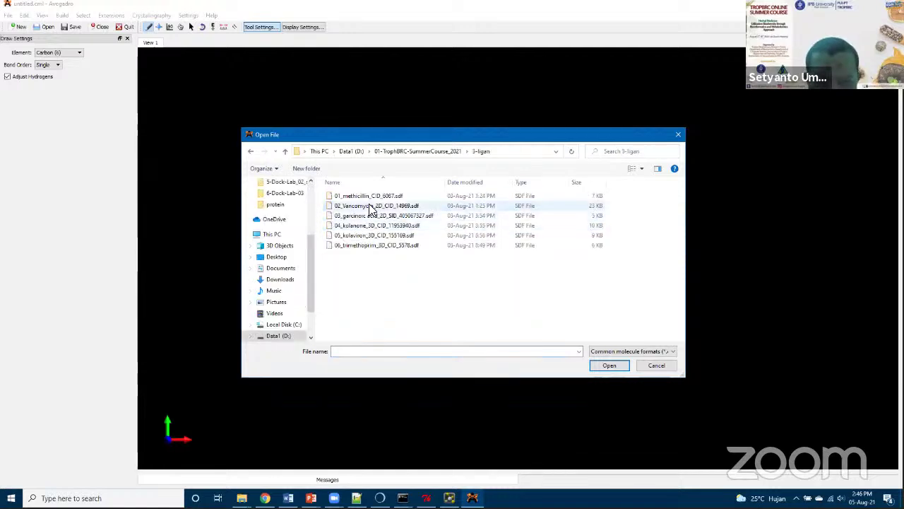
{"action": "left_click", "coordinate": [378, 205]}
{"action": "left_click", "coordinate": [609, 365]}
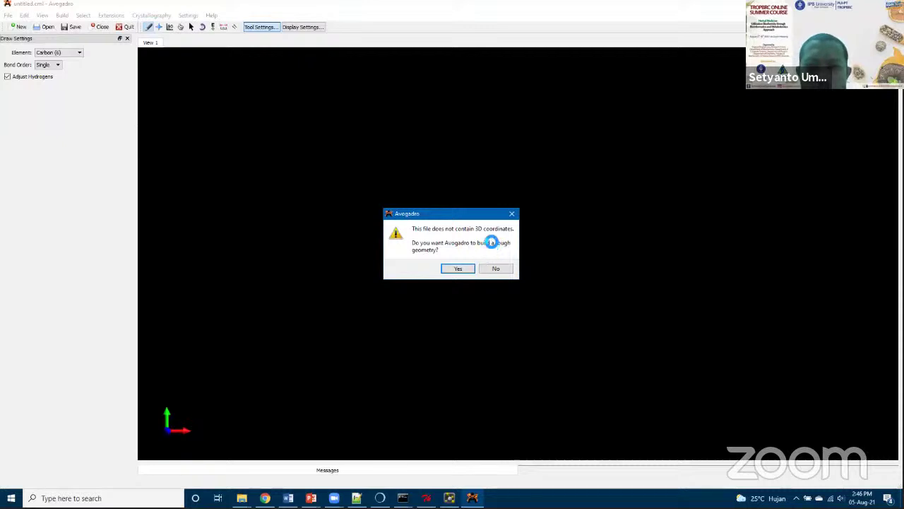
{"action": "left_click", "coordinate": [458, 269]}
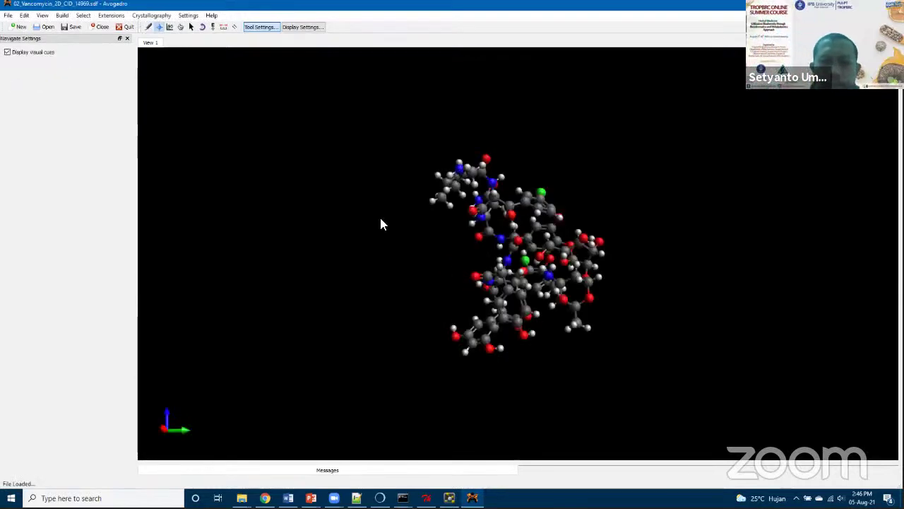
Set the number of geometry optimization steps in the force field setup to 9999.
{"action": "left_click_drag", "start_coordinate": [390, 289], "coordinate": [634, 178]}
{"action": "left_click_drag", "start_coordinate": [580, 303], "coordinate": [471, 351]}
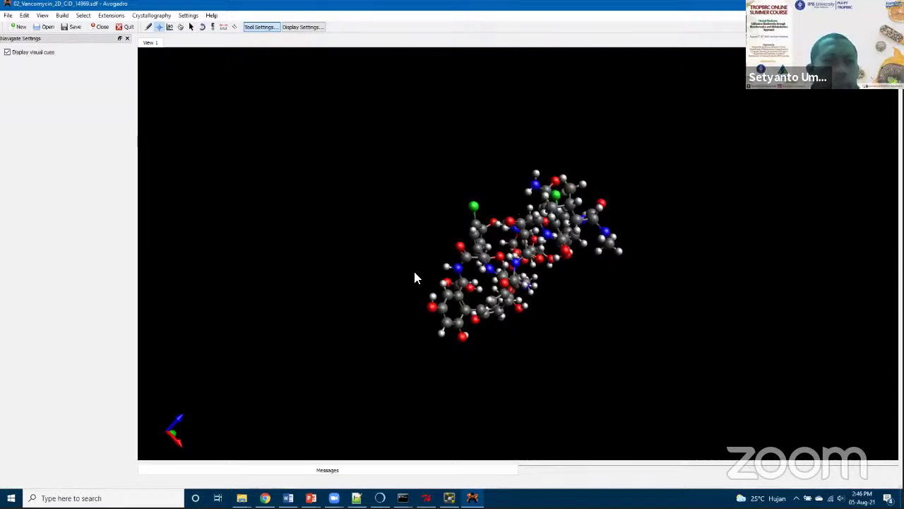
{"action": "left_click", "coordinate": [111, 15]}
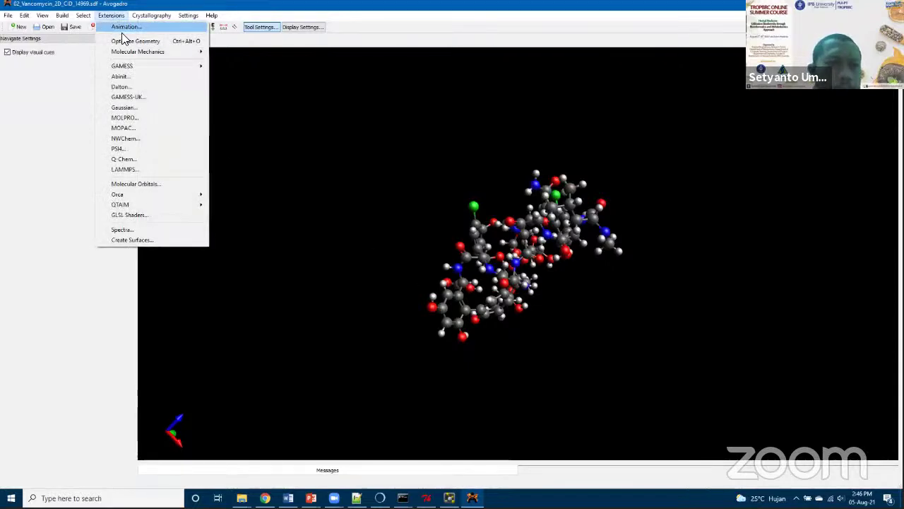
{"action": "mouse_move", "coordinate": [153, 53]}
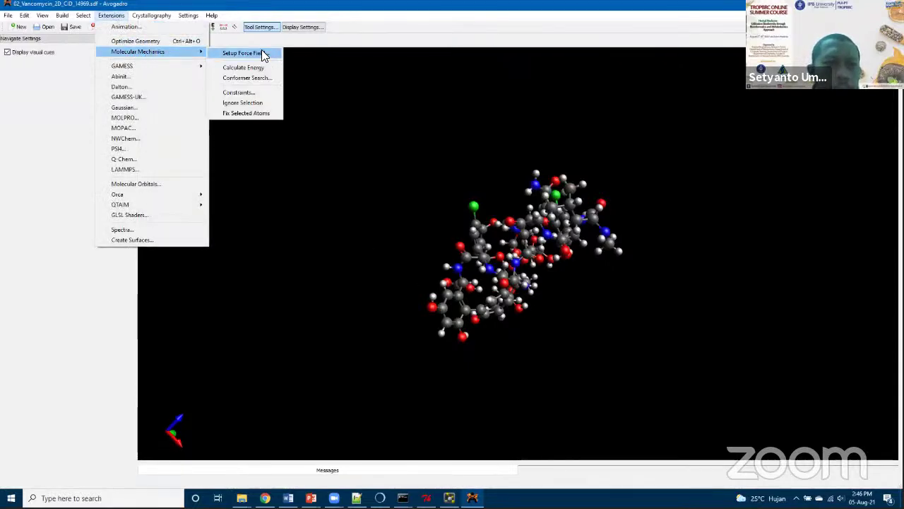
{"action": "left_click", "coordinate": [261, 53]}
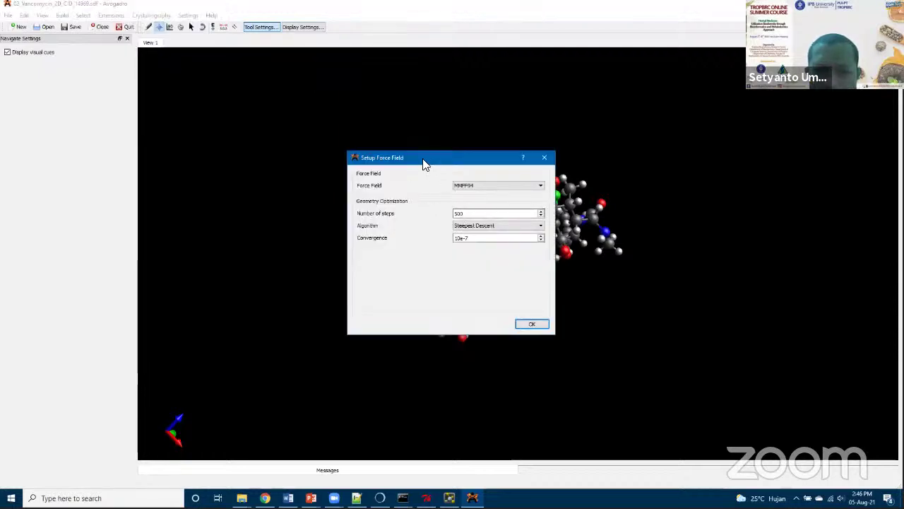
{"action": "left_click_drag", "start_coordinate": [424, 159], "coordinate": [262, 92]}
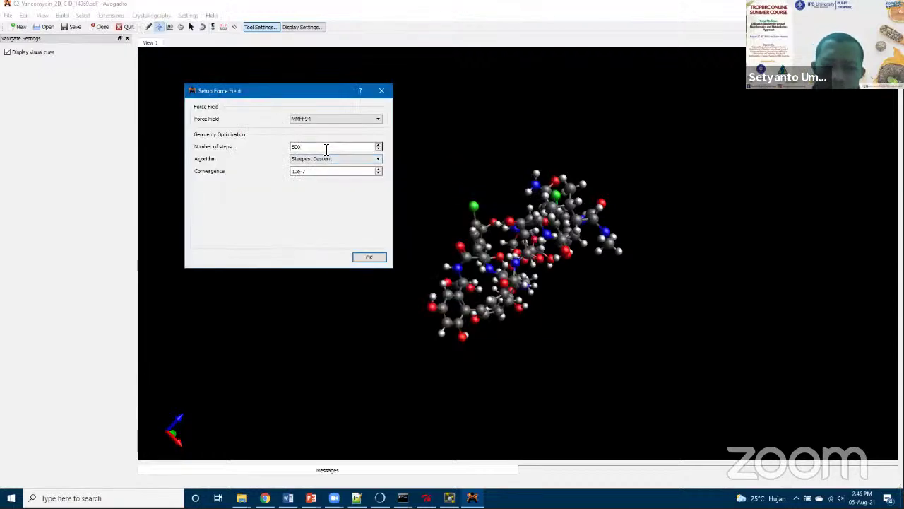
{"action": "key", "text": "BackSpace"}
{"action": "key", "text": "BackSpace"}
{"action": "type", "text": "999"}
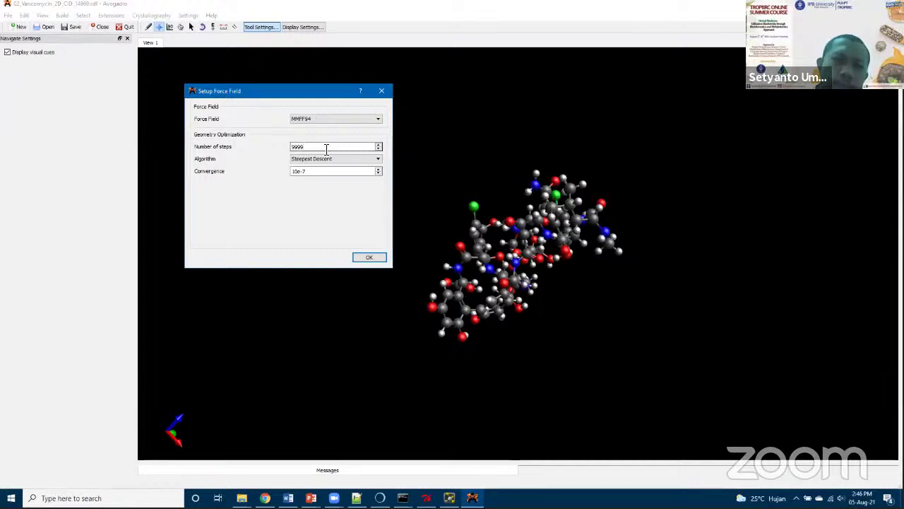
{"action": "type", "text": "9"}
{"action": "left_click", "coordinate": [373, 257]}
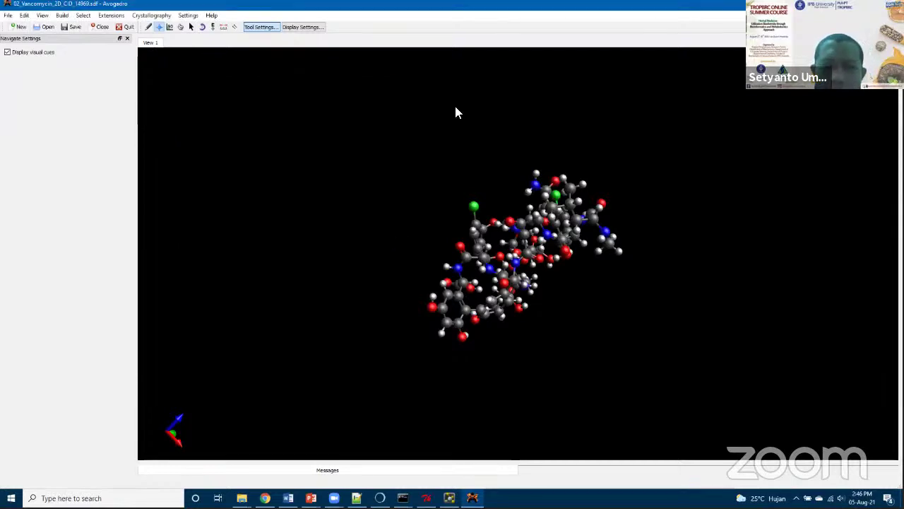
Start the geometry optimization of the vancomycin molecule and cancel the run early.
{"action": "left_click", "coordinate": [111, 15]}
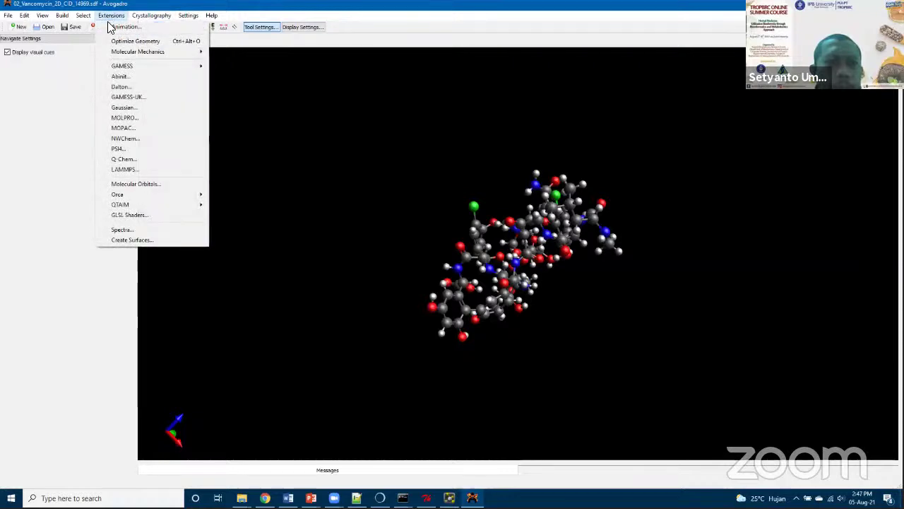
{"action": "left_click", "coordinate": [115, 42]}
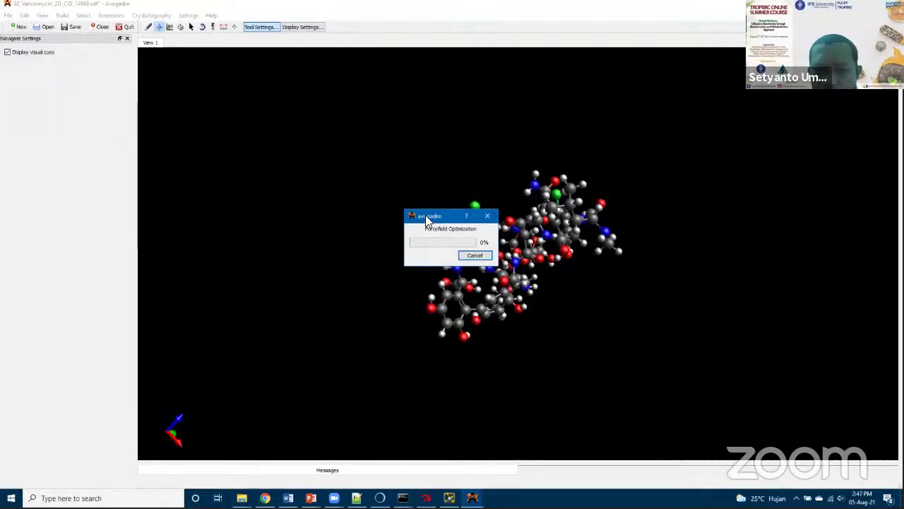
{"action": "left_click_drag", "start_coordinate": [429, 216], "coordinate": [293, 178]}
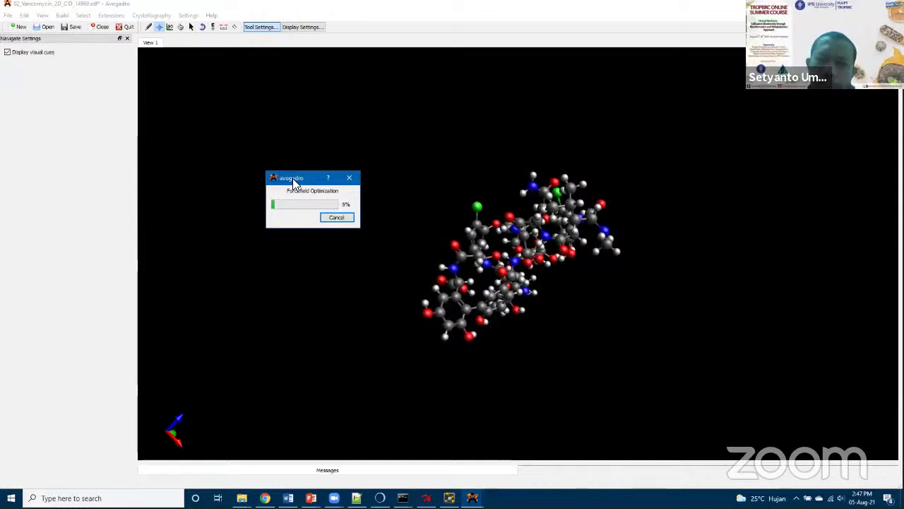
{"action": "left_click_drag", "start_coordinate": [591, 358], "coordinate": [555, 326]}
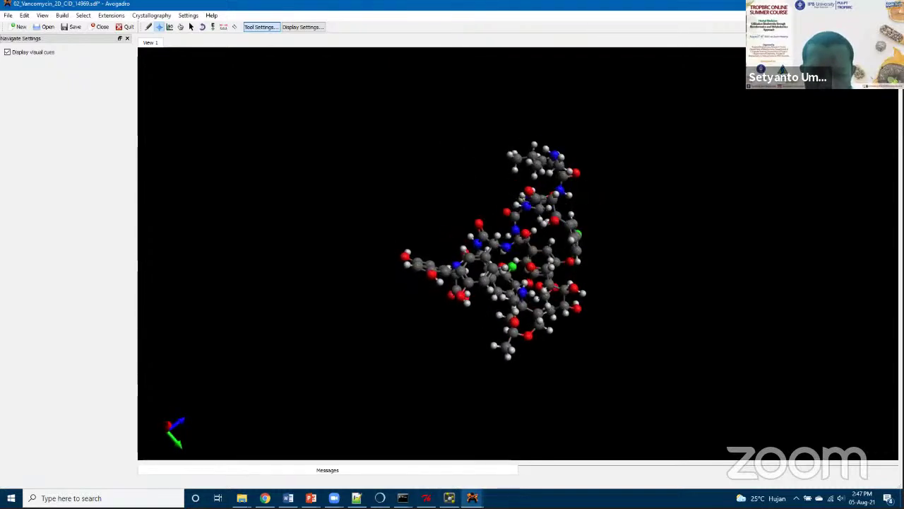
{"action": "mouse_move", "coordinate": [473, 497]}
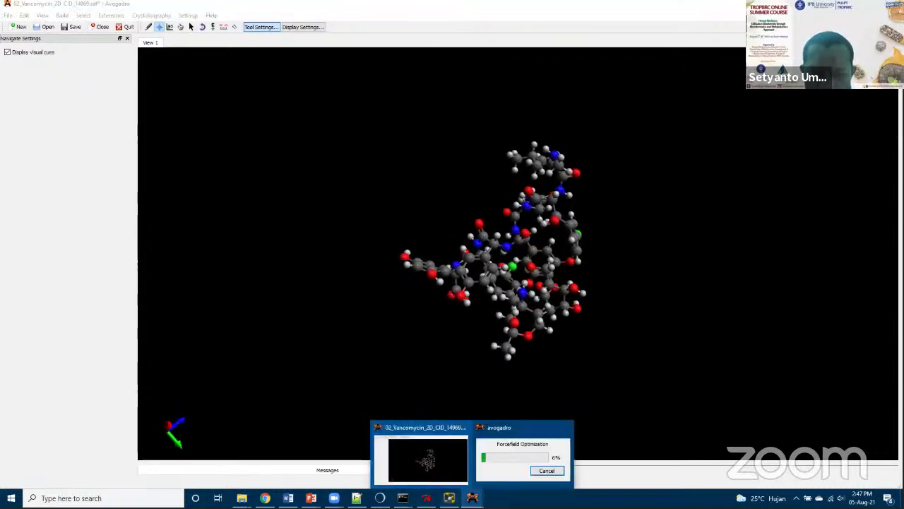
{"action": "left_click", "coordinate": [499, 472]}
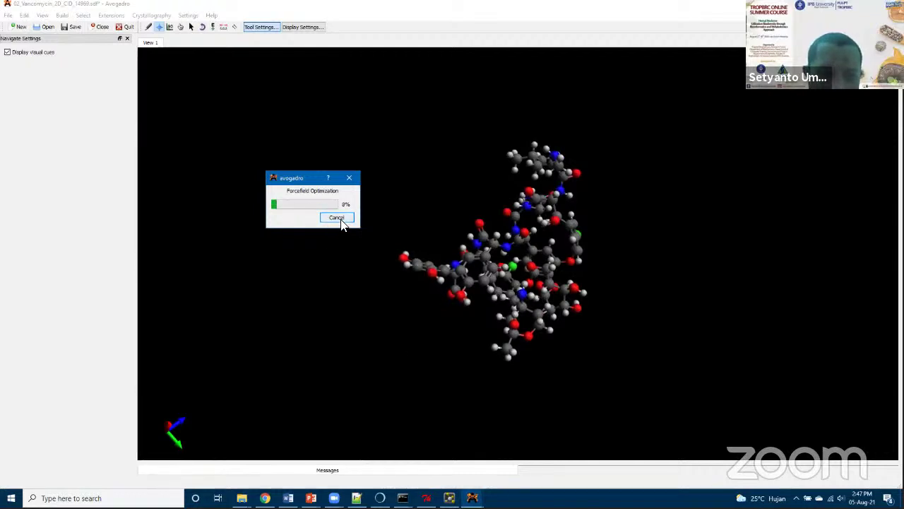
{"action": "left_click", "coordinate": [340, 219]}
Reduce the number of geometry optimization steps in the force field setup to 1000.
{"action": "left_click", "coordinate": [113, 15]}
{"action": "mouse_move", "coordinate": [136, 53]}
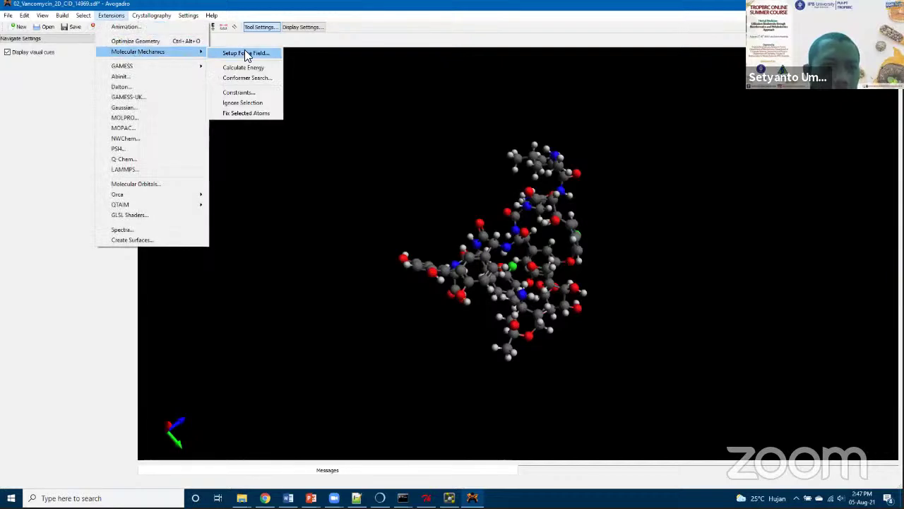
{"action": "left_click", "coordinate": [245, 51]}
{"action": "type", "text": "1000"}
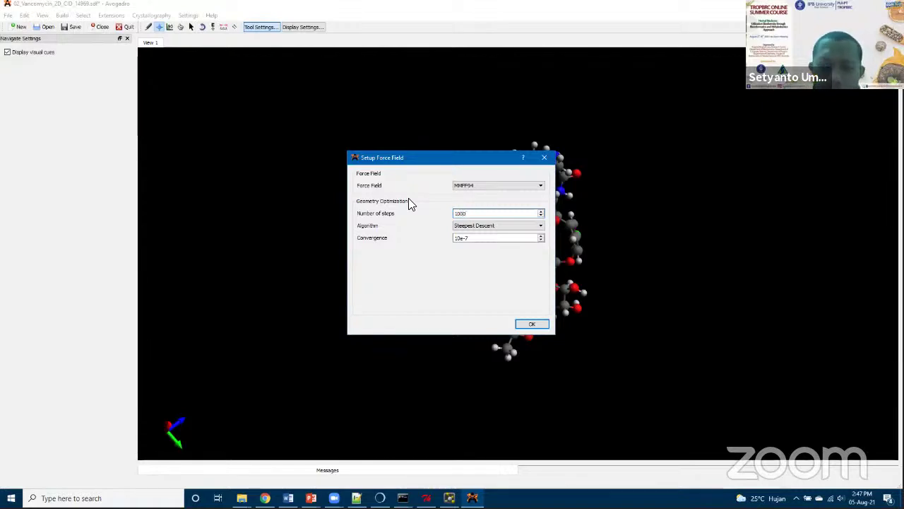
{"action": "left_click", "coordinate": [532, 323]}
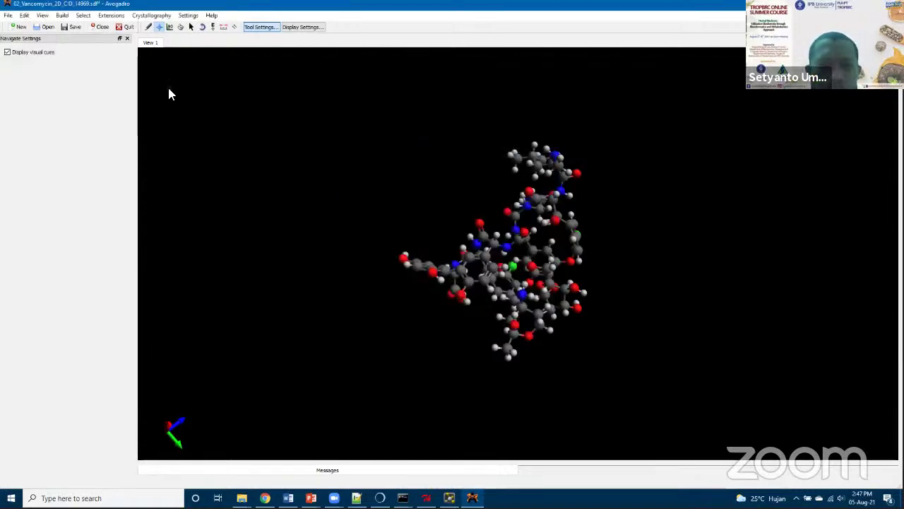
Rerun the geometry optimization on vancomycin, stop it partway, and inspect the resulting 3D structure.
{"action": "left_click", "coordinate": [110, 15]}
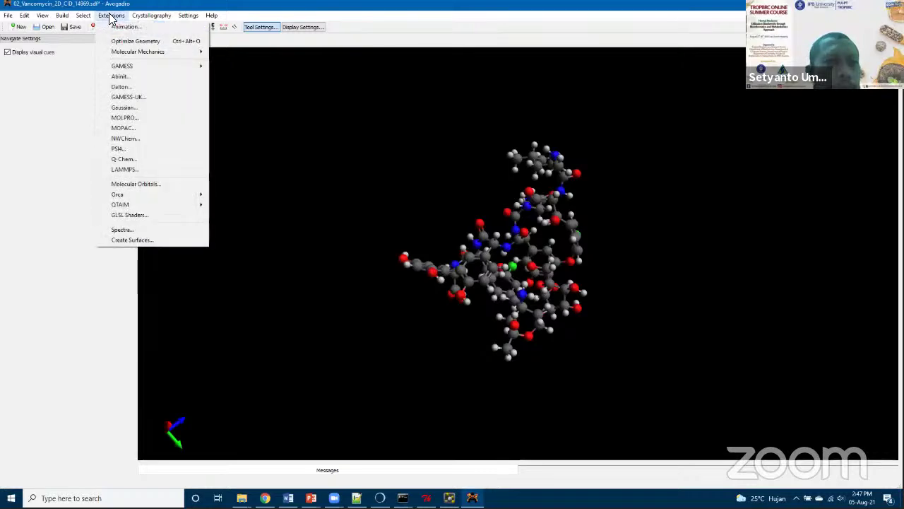
{"action": "left_click", "coordinate": [142, 41]}
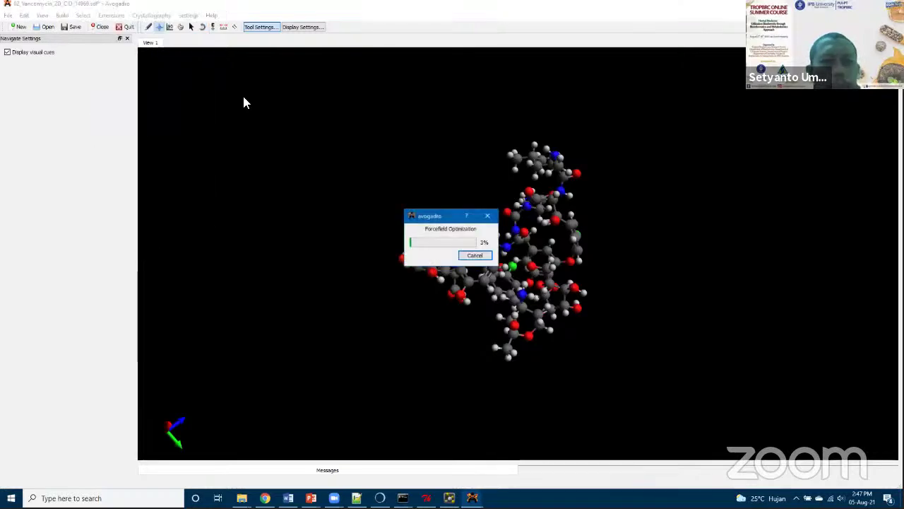
{"action": "left_click_drag", "start_coordinate": [438, 214], "coordinate": [325, 138]}
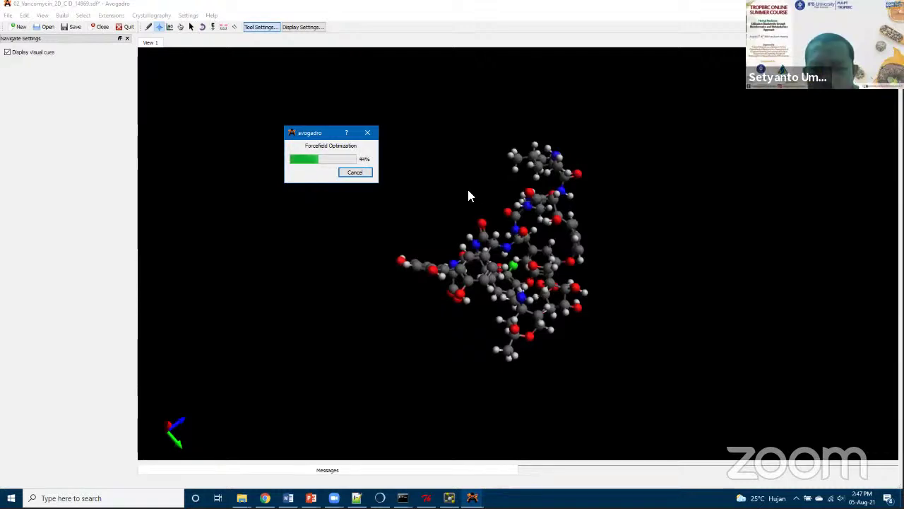
{"action": "left_click", "coordinate": [355, 173]}
{"action": "left_click_drag", "start_coordinate": [519, 251], "coordinate": [567, 375]}
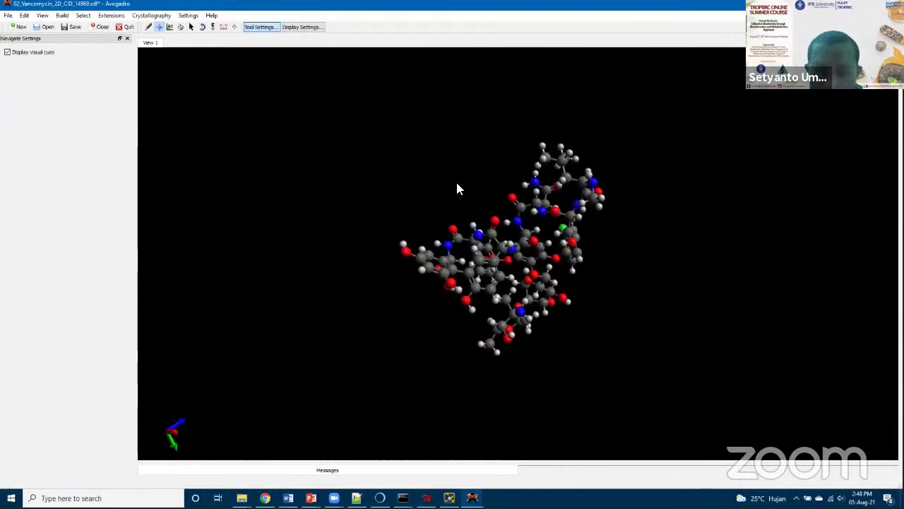
Examine the optimized vancomycin structure from several angles and look through the available calculation extensions.
{"action": "scroll", "coordinate": [484, 203], "scroll_direction": "up", "scroll_amount": 2}
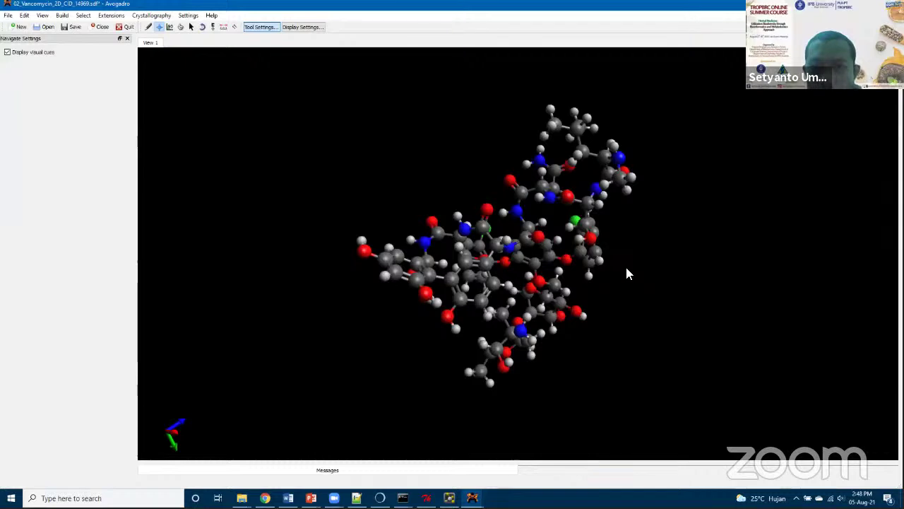
{"action": "left_click_drag", "start_coordinate": [652, 319], "coordinate": [615, 305]}
{"action": "left_click_drag", "start_coordinate": [616, 255], "coordinate": [616, 256]}
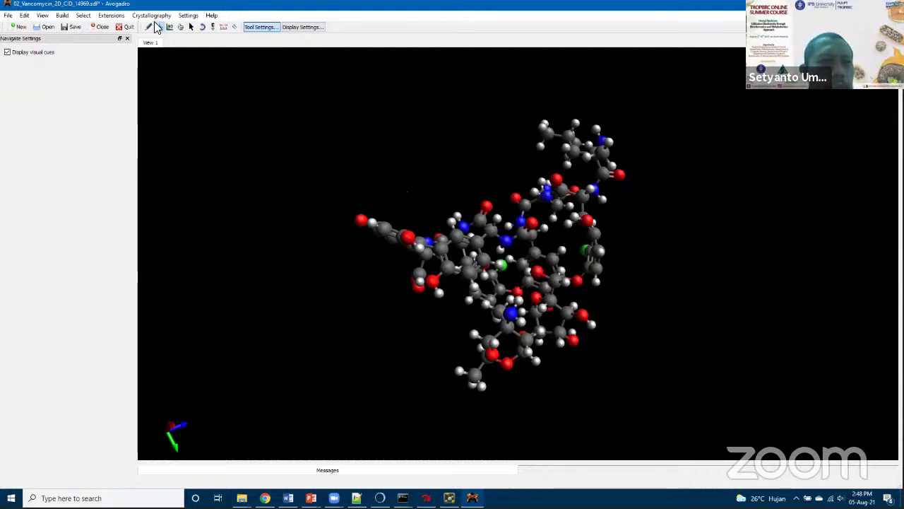
{"action": "left_click", "coordinate": [111, 16]}
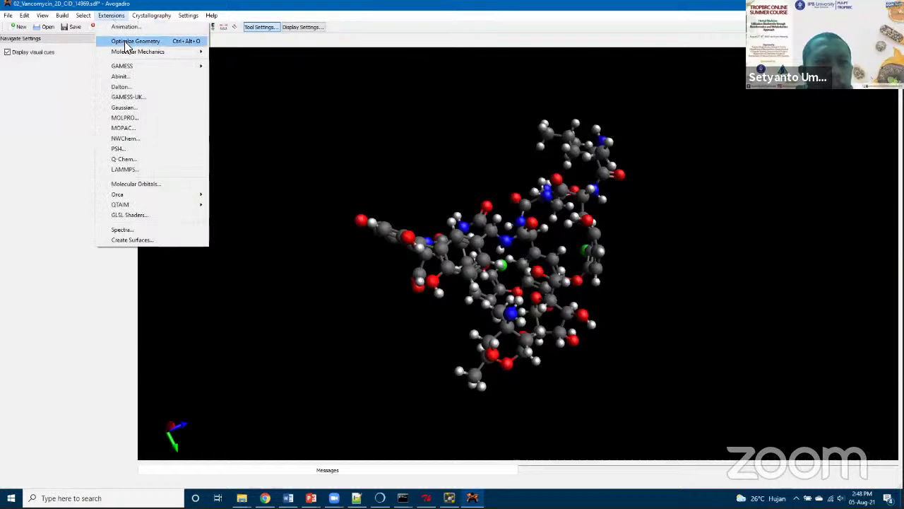
{"action": "mouse_move", "coordinate": [131, 56]}
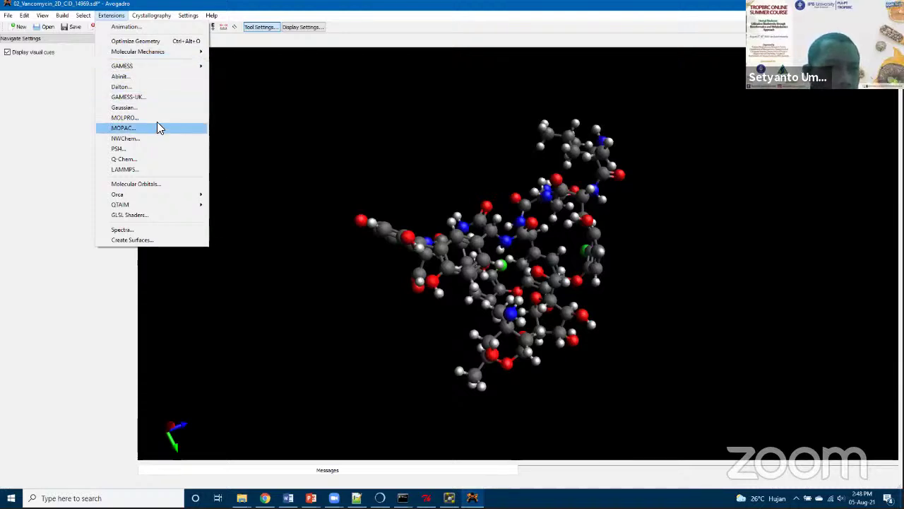
{"action": "mouse_move", "coordinate": [174, 198]}
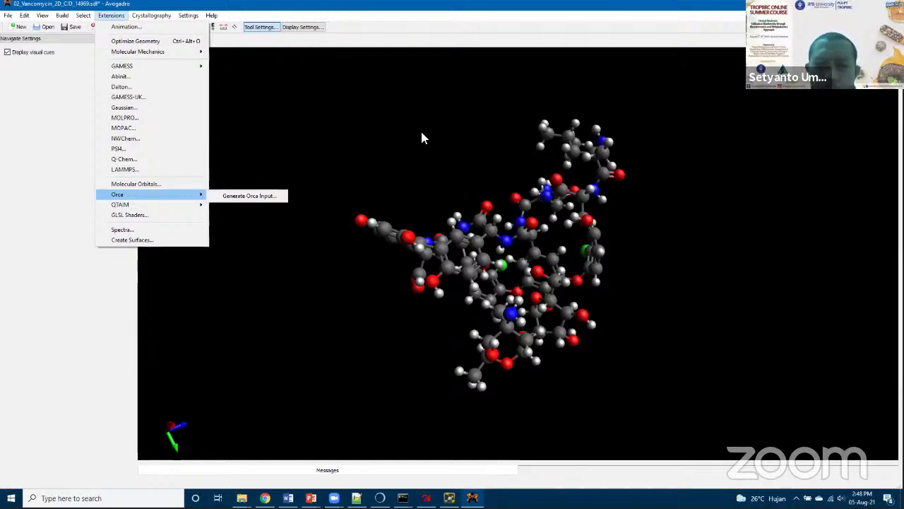
{"action": "left_click", "coordinate": [473, 498]}
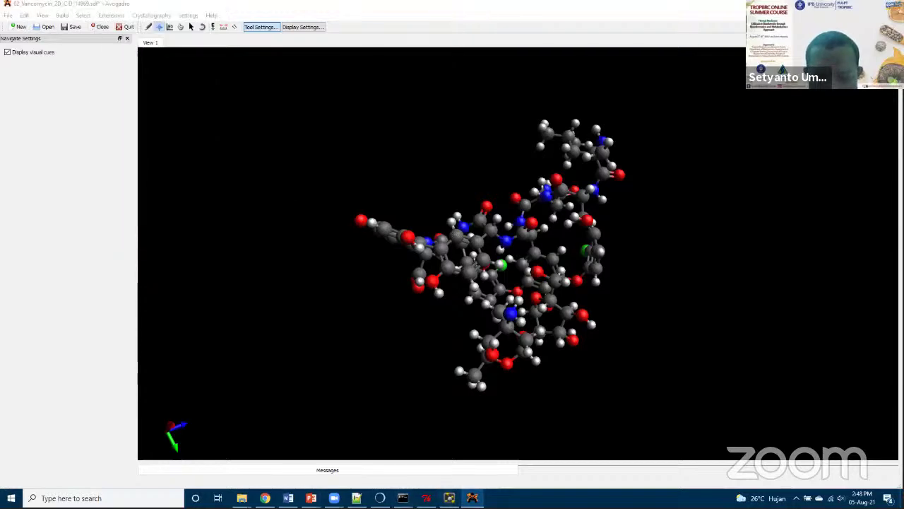
{"action": "key", "text": "alt+Tab"}
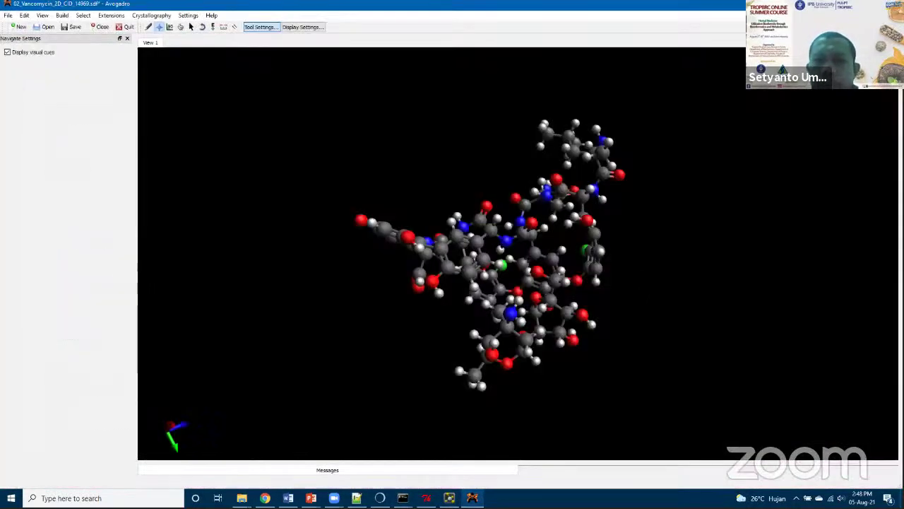
{"action": "left_click_drag", "start_coordinate": [495, 255], "coordinate": [554, 229]}
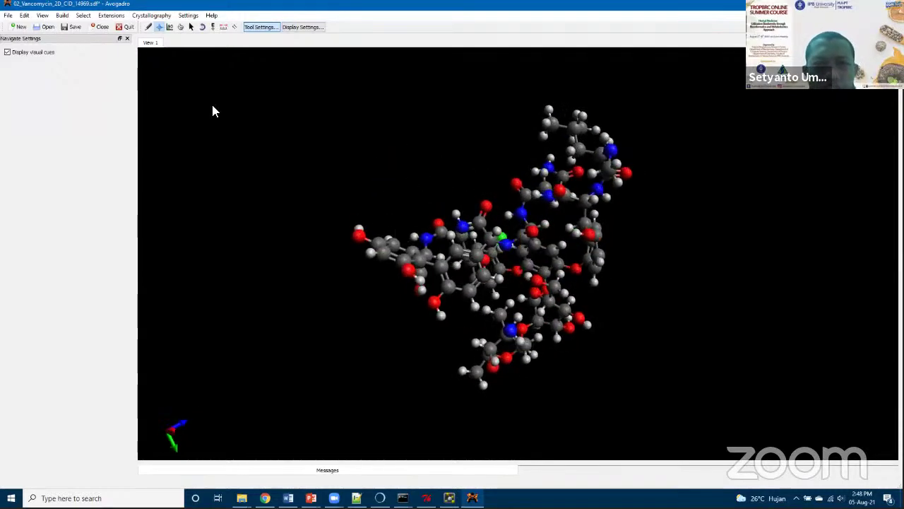
Start saving the molecule as a PDB file, taking the name ligan-rar-3m08.pdb from 6-Dock-Lab-03 and returning to the 01-TrophBRC-SummerCourse_2021 folder.
{"action": "left_click", "coordinate": [8, 15]}
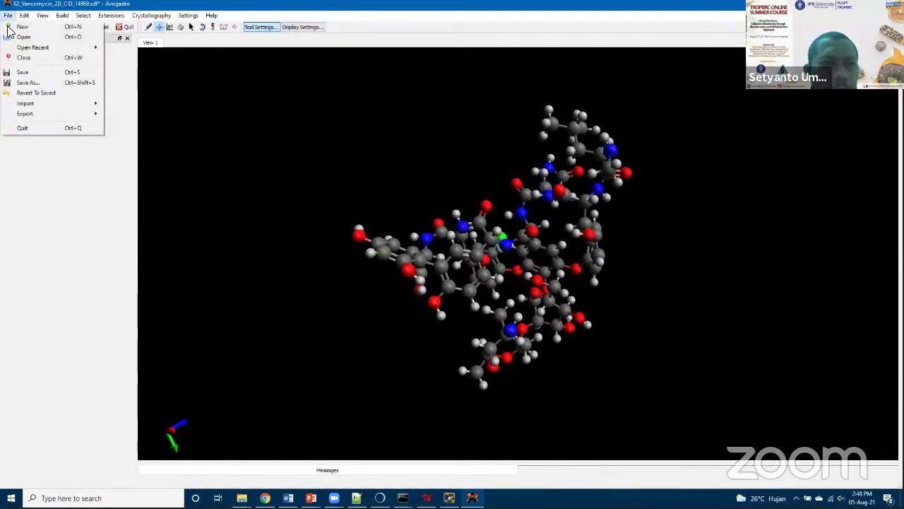
{"action": "left_click", "coordinate": [49, 84]}
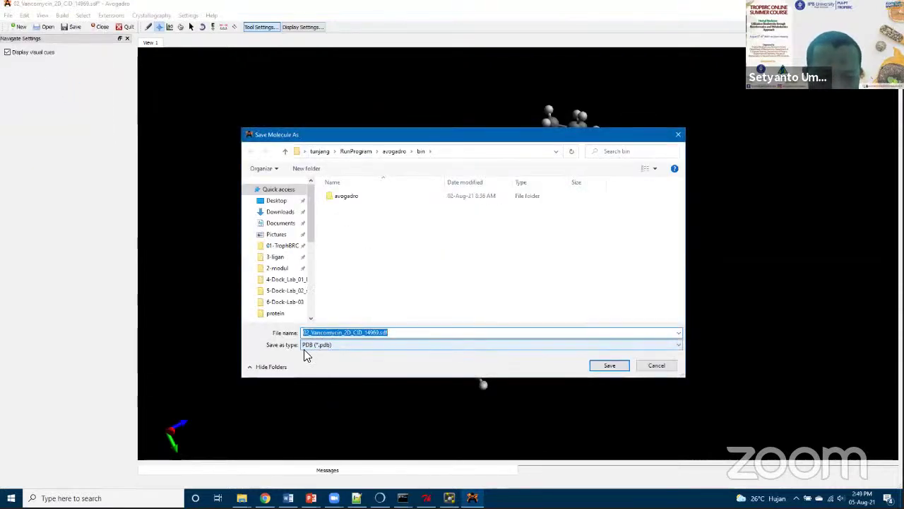
{"action": "left_click", "coordinate": [289, 247]}
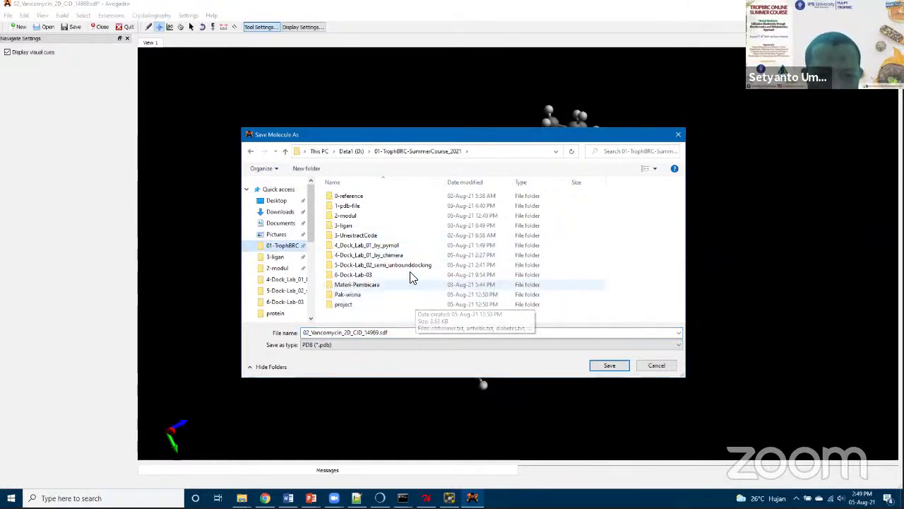
{"action": "double_click", "coordinate": [353, 275]}
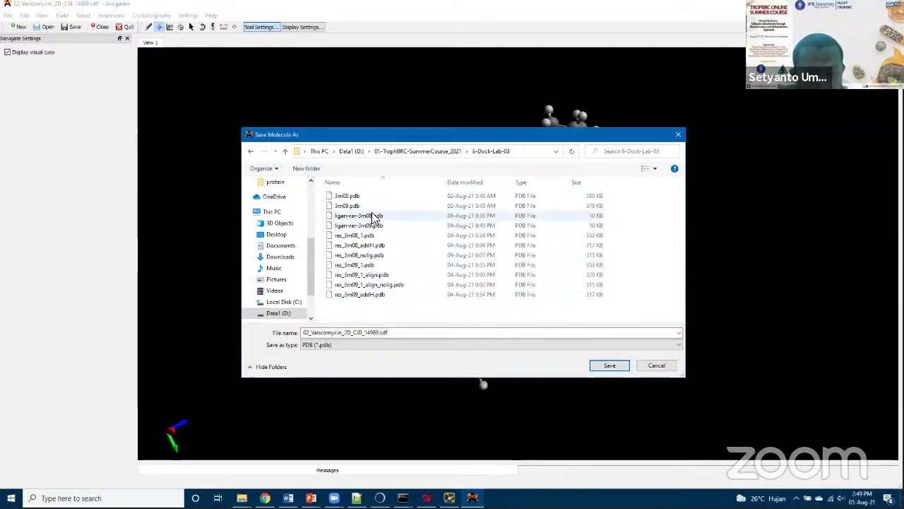
{"action": "left_click", "coordinate": [374, 216]}
{"action": "left_click", "coordinate": [372, 295]}
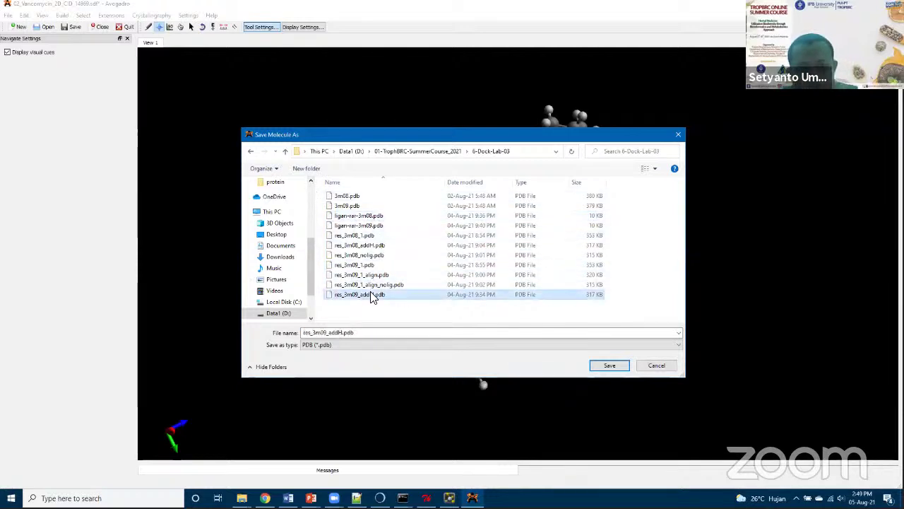
{"action": "left_click", "coordinate": [370, 216]}
{"action": "left_click", "coordinate": [285, 150]}
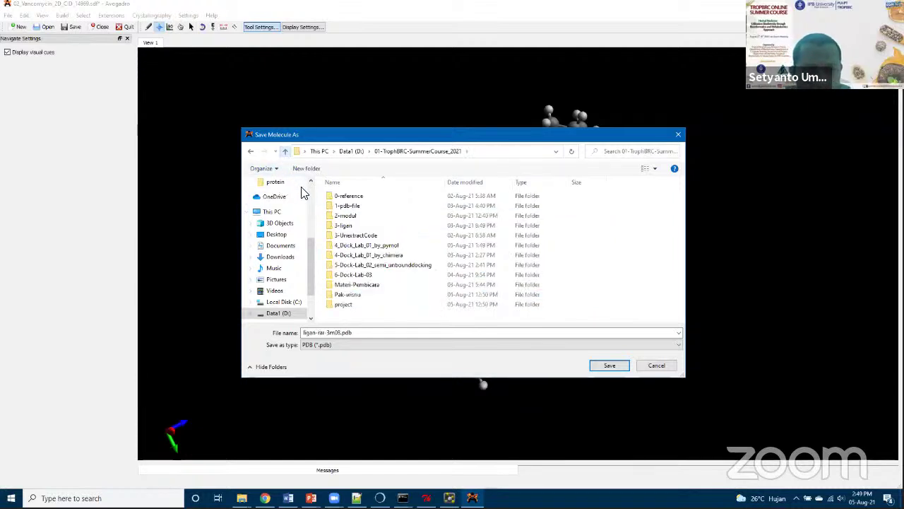
Create a folder named 7-Dock-Lab-Vanco and save the vancomycin structure in it as ligan-rar-3m08.pdb.
{"action": "left_click", "coordinate": [308, 168]}
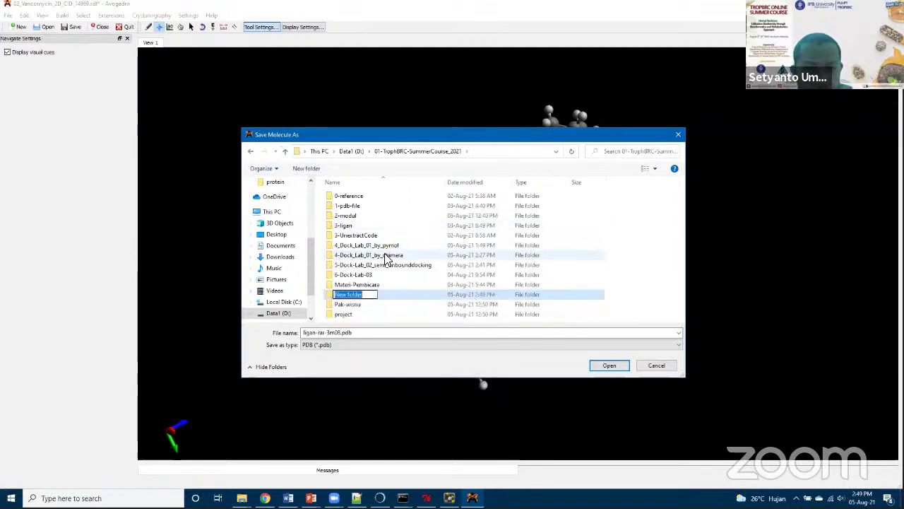
{"action": "type", "text": "7"}
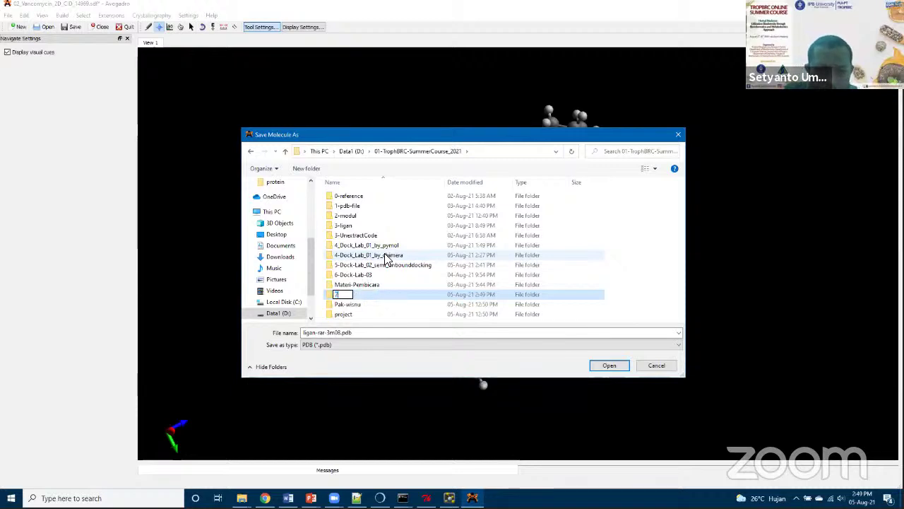
{"action": "type", "text": "-Dock-"}
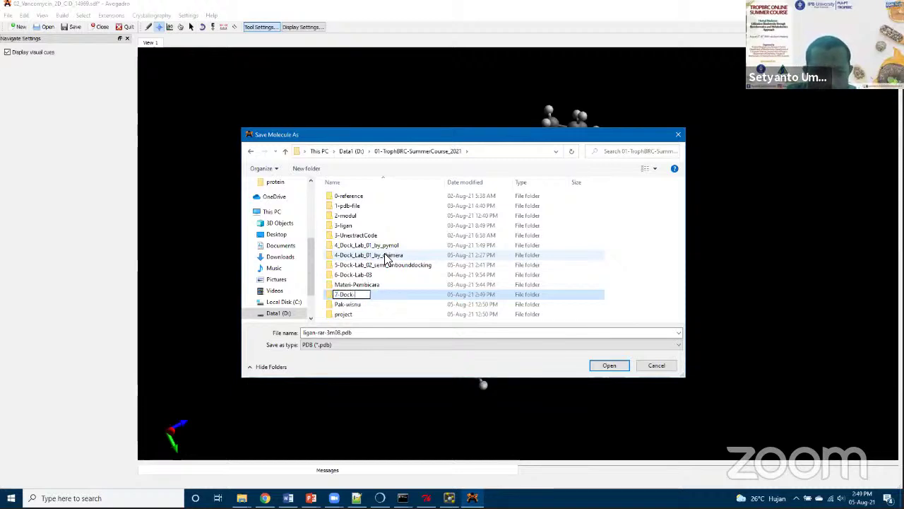
{"action": "type", "text": "Lab-Vanco"}
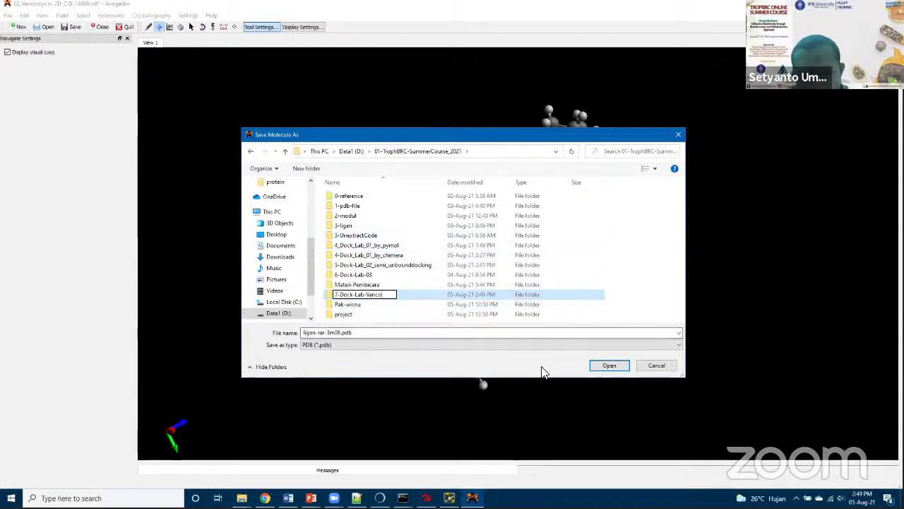
{"action": "left_click", "coordinate": [606, 367]}
{"action": "left_click", "coordinate": [605, 367]}
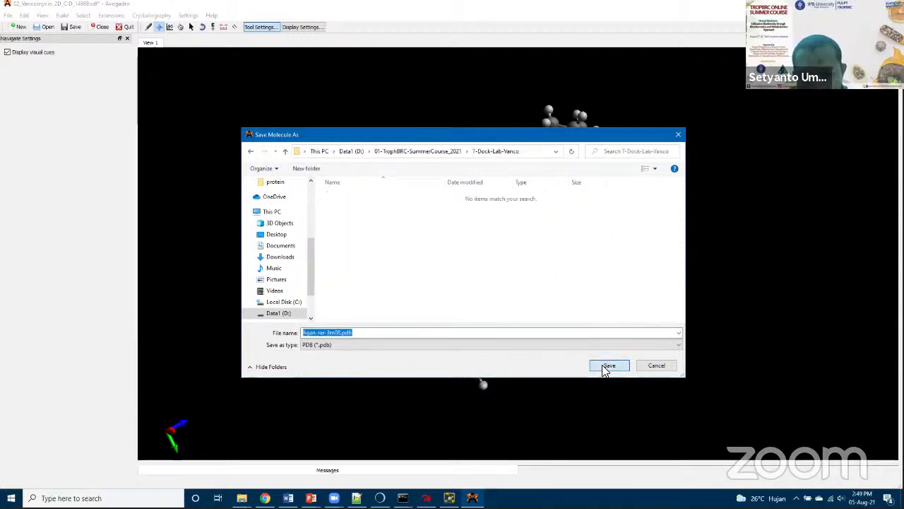
{"action": "left_click", "coordinate": [599, 368]}
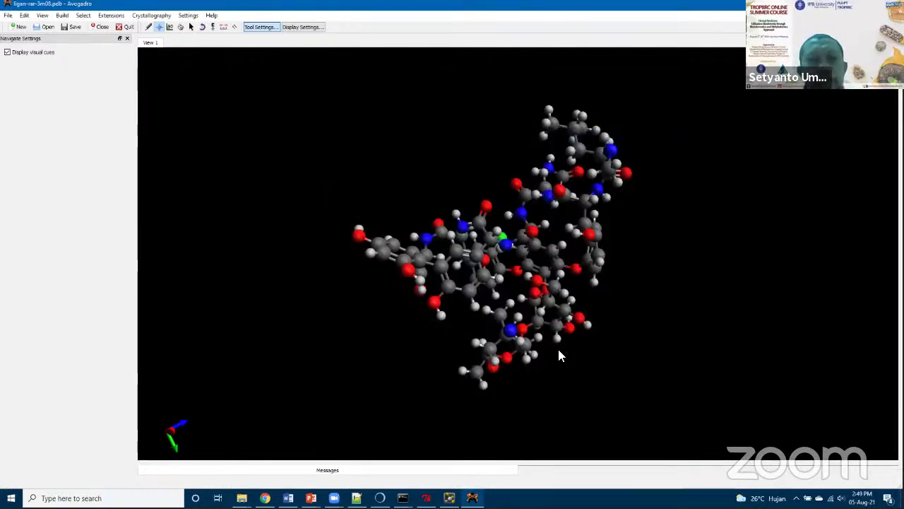
Switch to File Explorer and open the 7-Dock-Lab-Vanco folder inside 01-TrophBRC-SummerCourse_2021 to check the saved PDB file.
{"action": "left_click", "coordinate": [241, 498]}
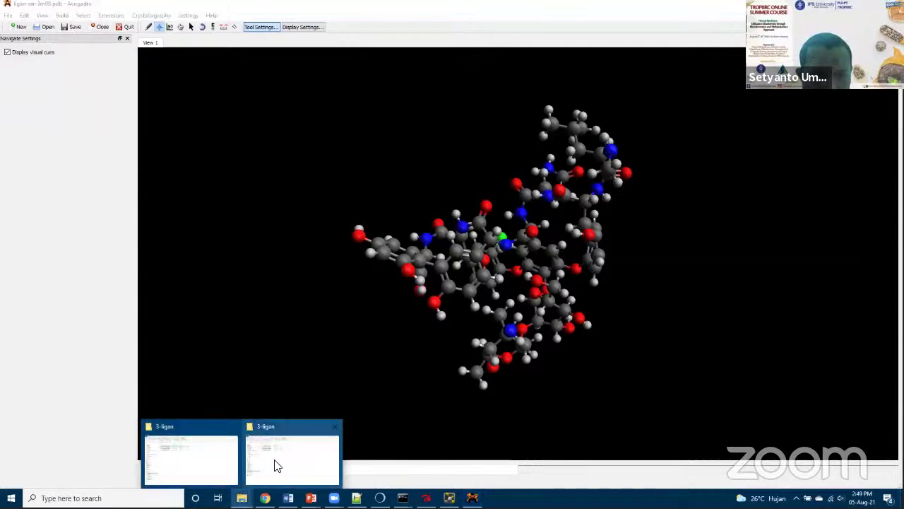
{"action": "left_click", "coordinate": [202, 470]}
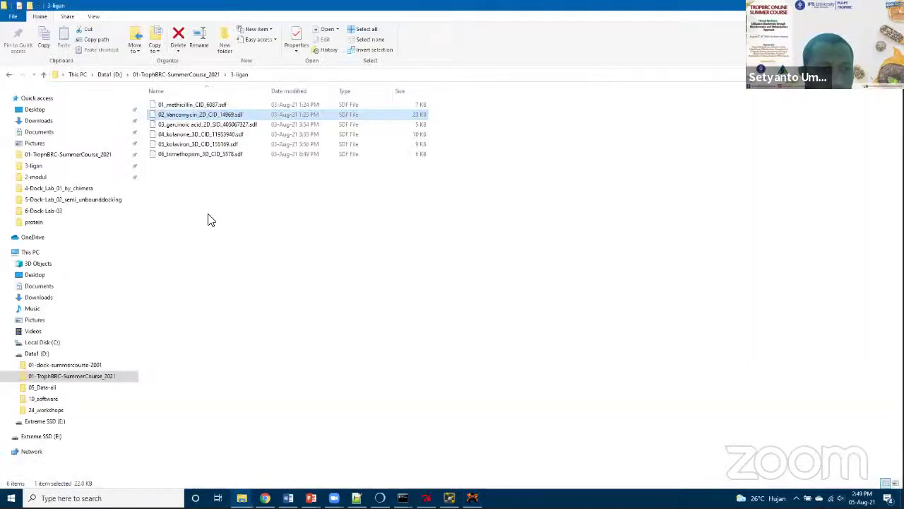
{"action": "left_click", "coordinate": [176, 78]}
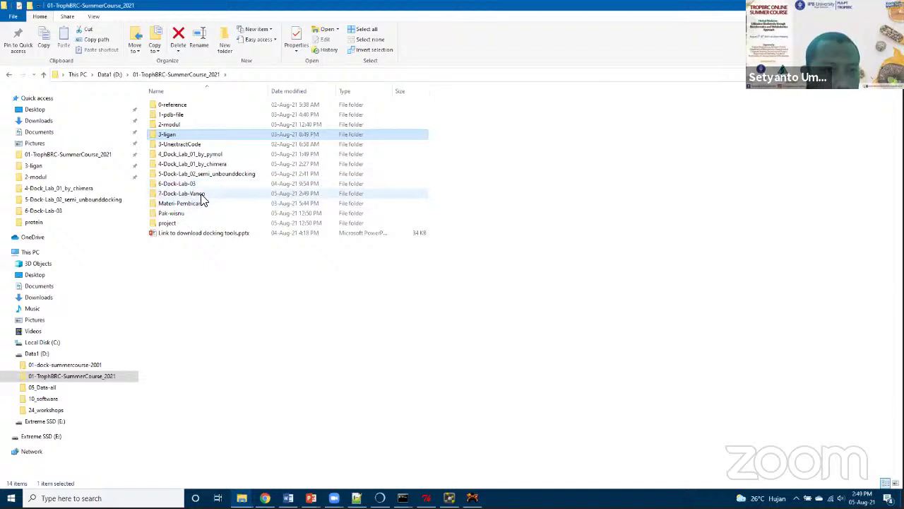
{"action": "double_click", "coordinate": [201, 195]}
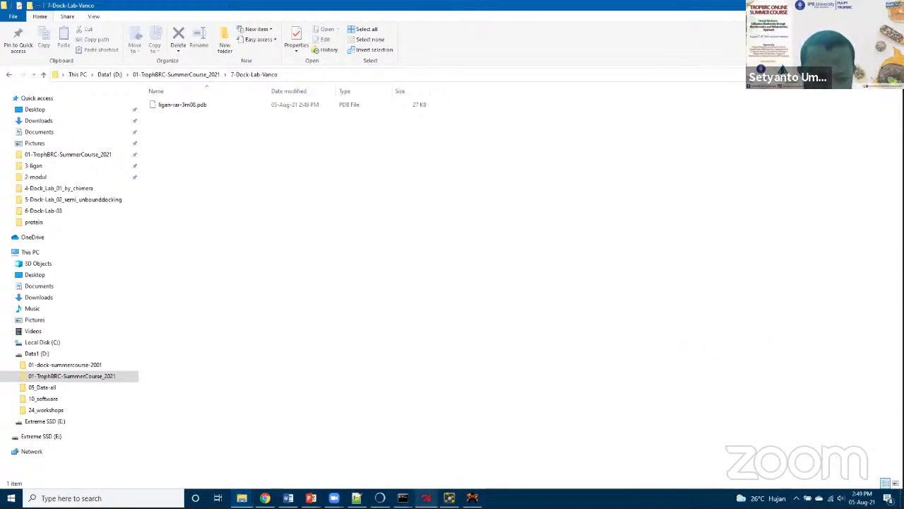
Switch to the Step-by-Step Docking presentation in PowerPoint and review the Case2: Semi UnBound Docking slide.
{"action": "mouse_move", "coordinate": [311, 498]}
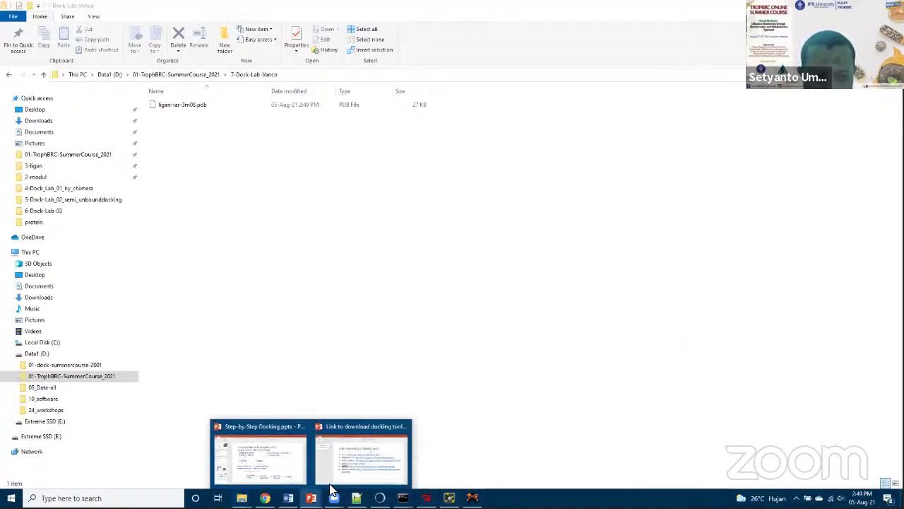
{"action": "left_click", "coordinate": [286, 477]}
{"action": "left_click", "coordinate": [62, 261]}
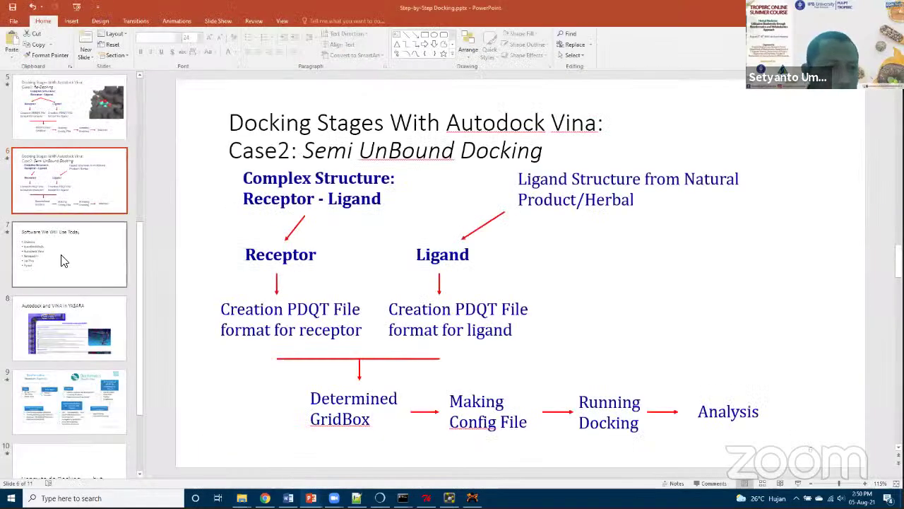